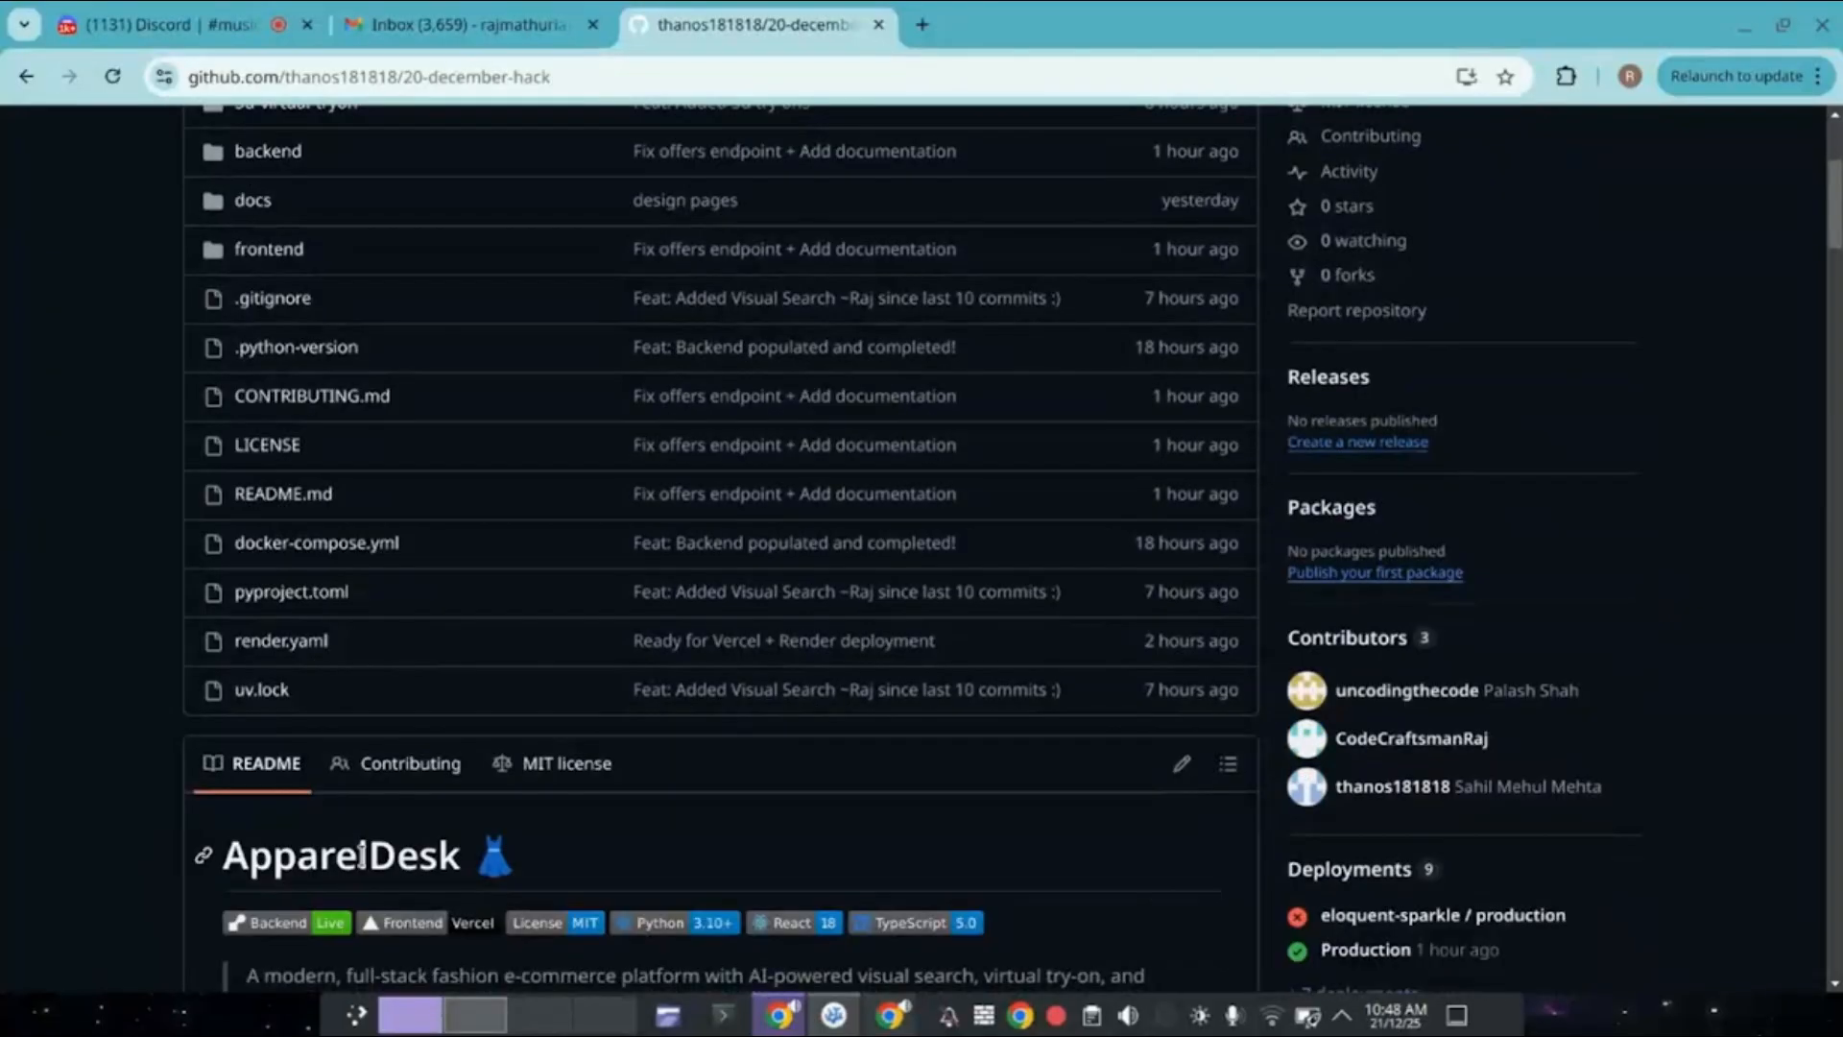
{"action": "scroll", "coordinate": [361, 854], "scroll_direction": "down", "scroll_amount": 10}
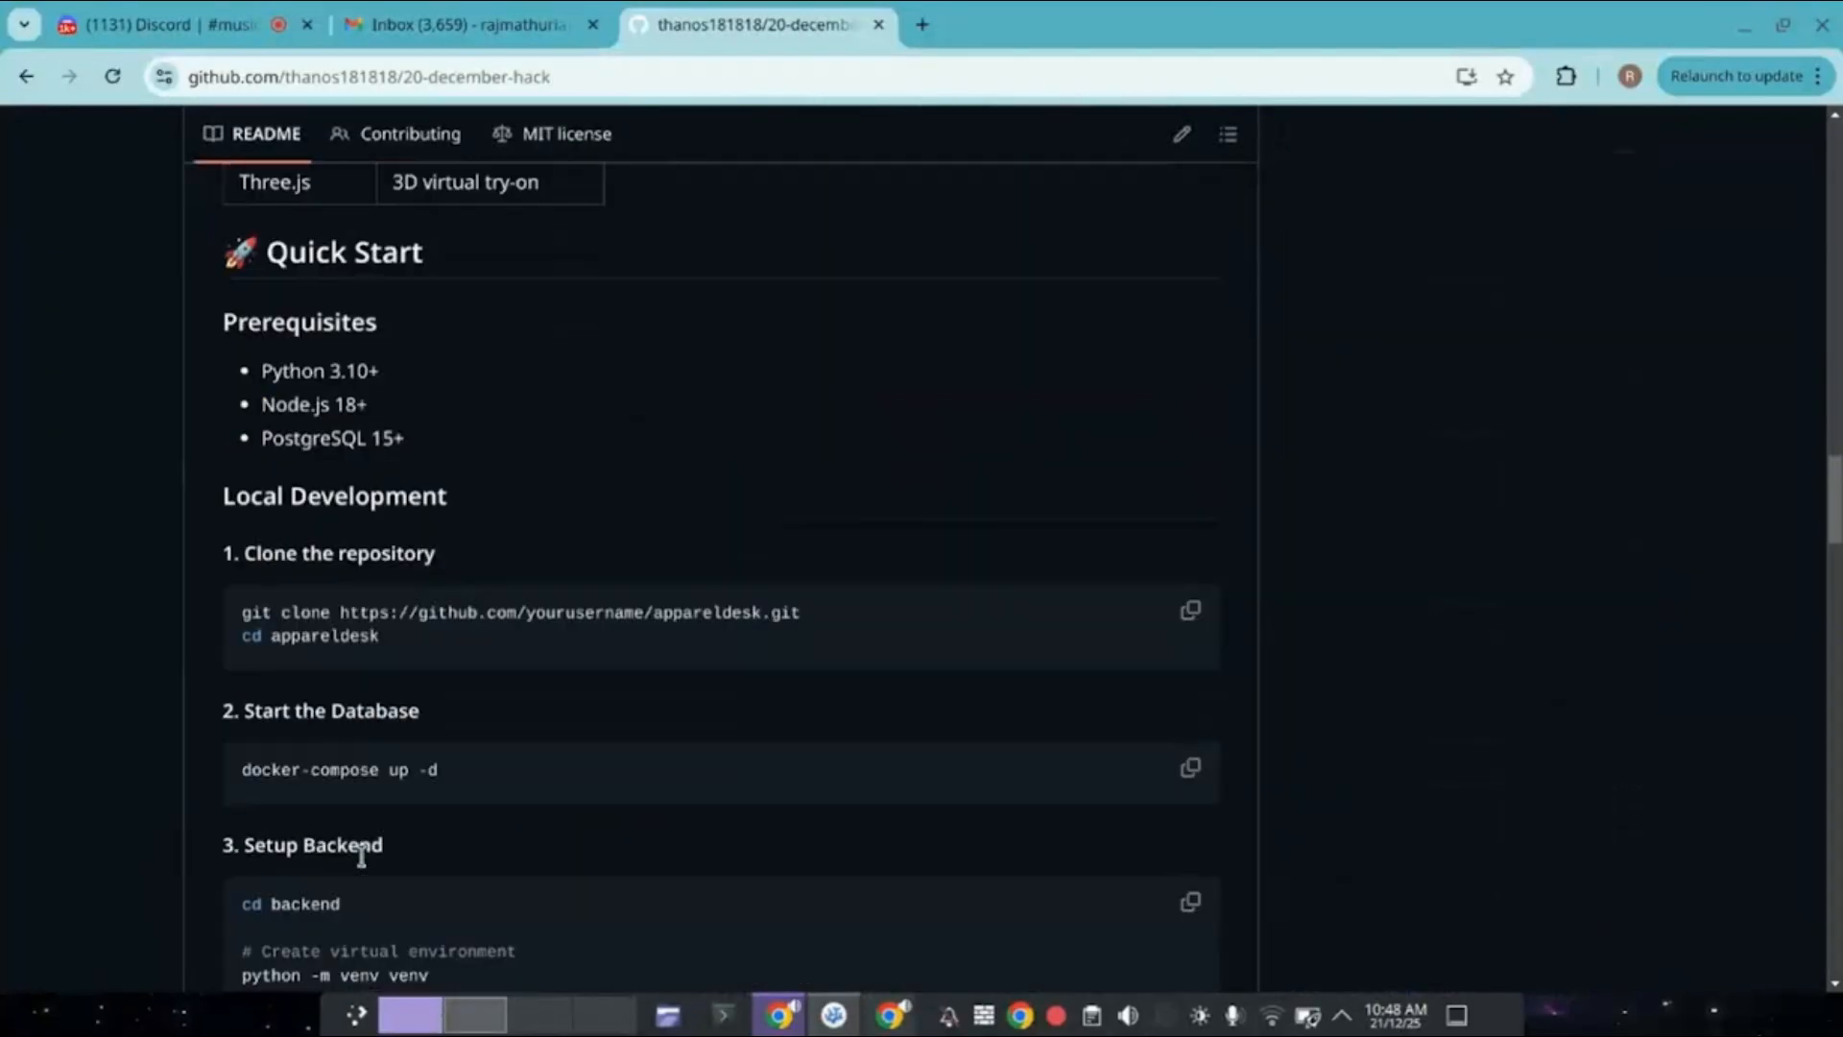
Skim the 20-december-hack README and open the live 20-december-hack.vercel.app deployment.
{"action": "scroll", "coordinate": [361, 854], "scroll_direction": "up", "scroll_amount": 10}
{"action": "scroll", "coordinate": [361, 855], "scroll_direction": "up", "scroll_amount": 10}
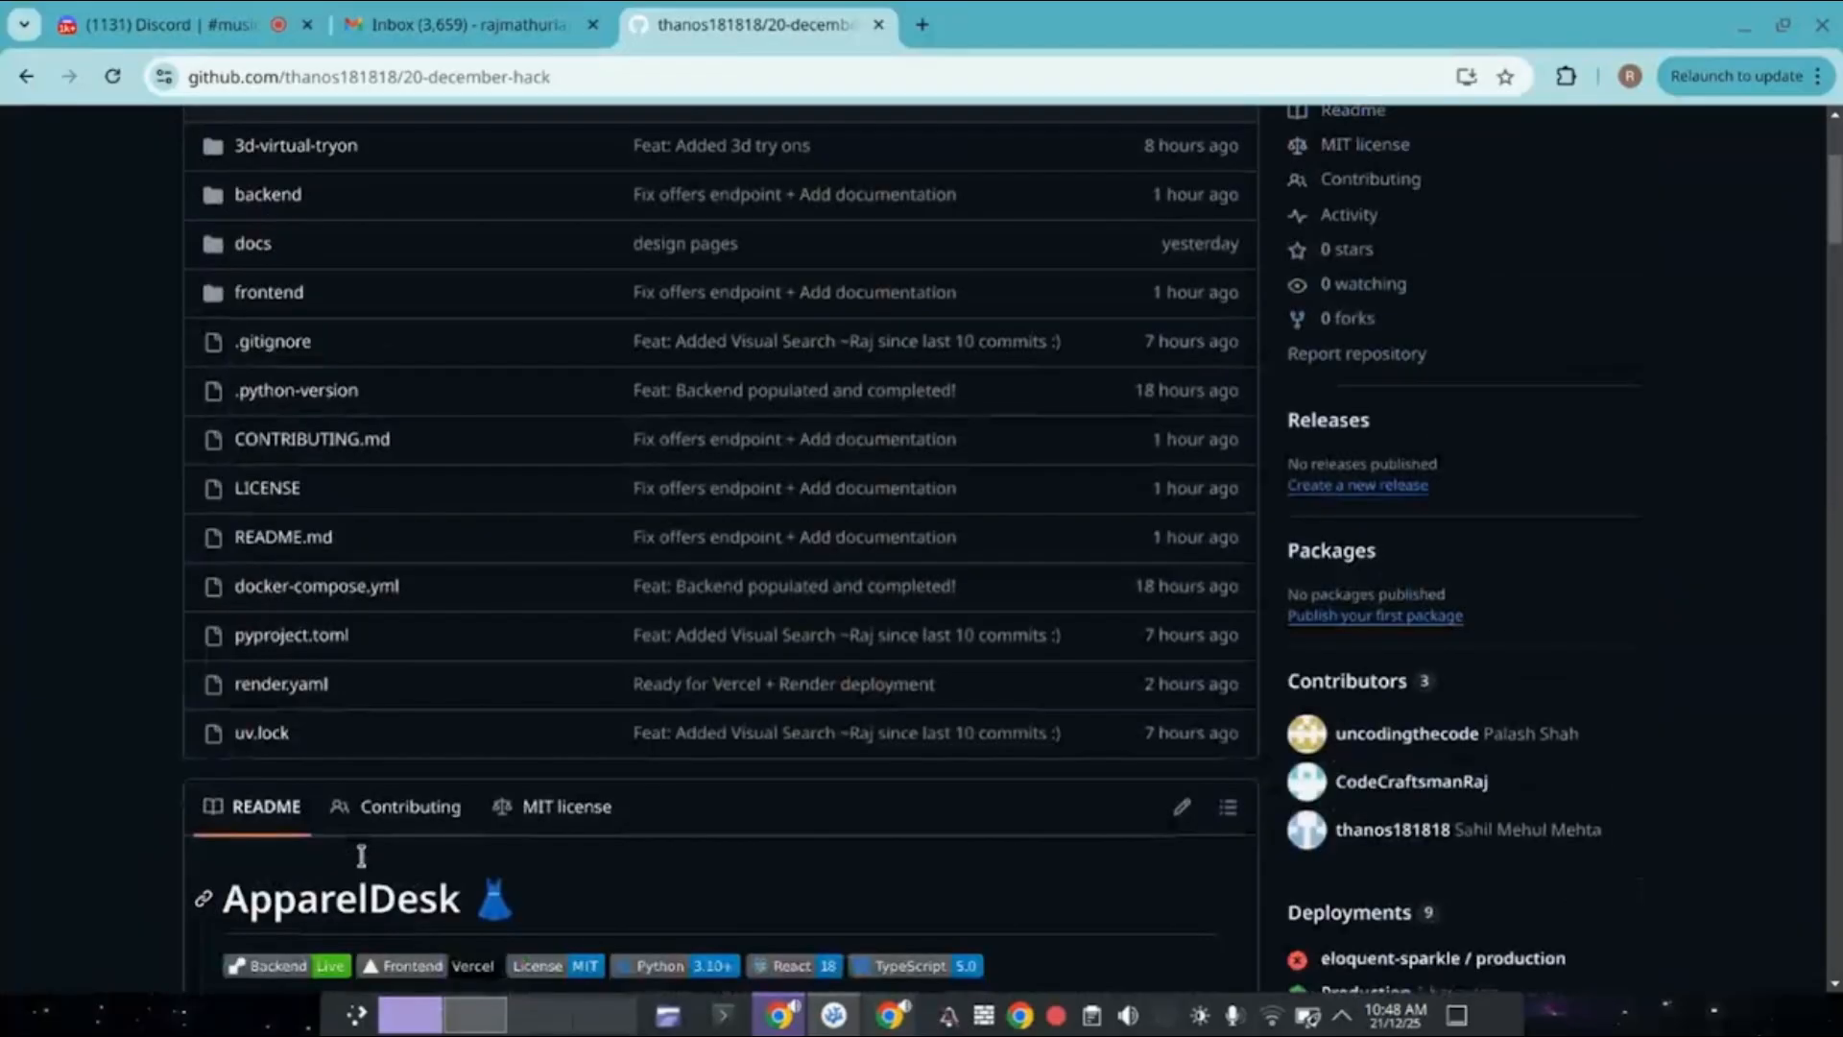
{"action": "scroll", "coordinate": [784, 607], "scroll_direction": "down", "scroll_amount": 3}
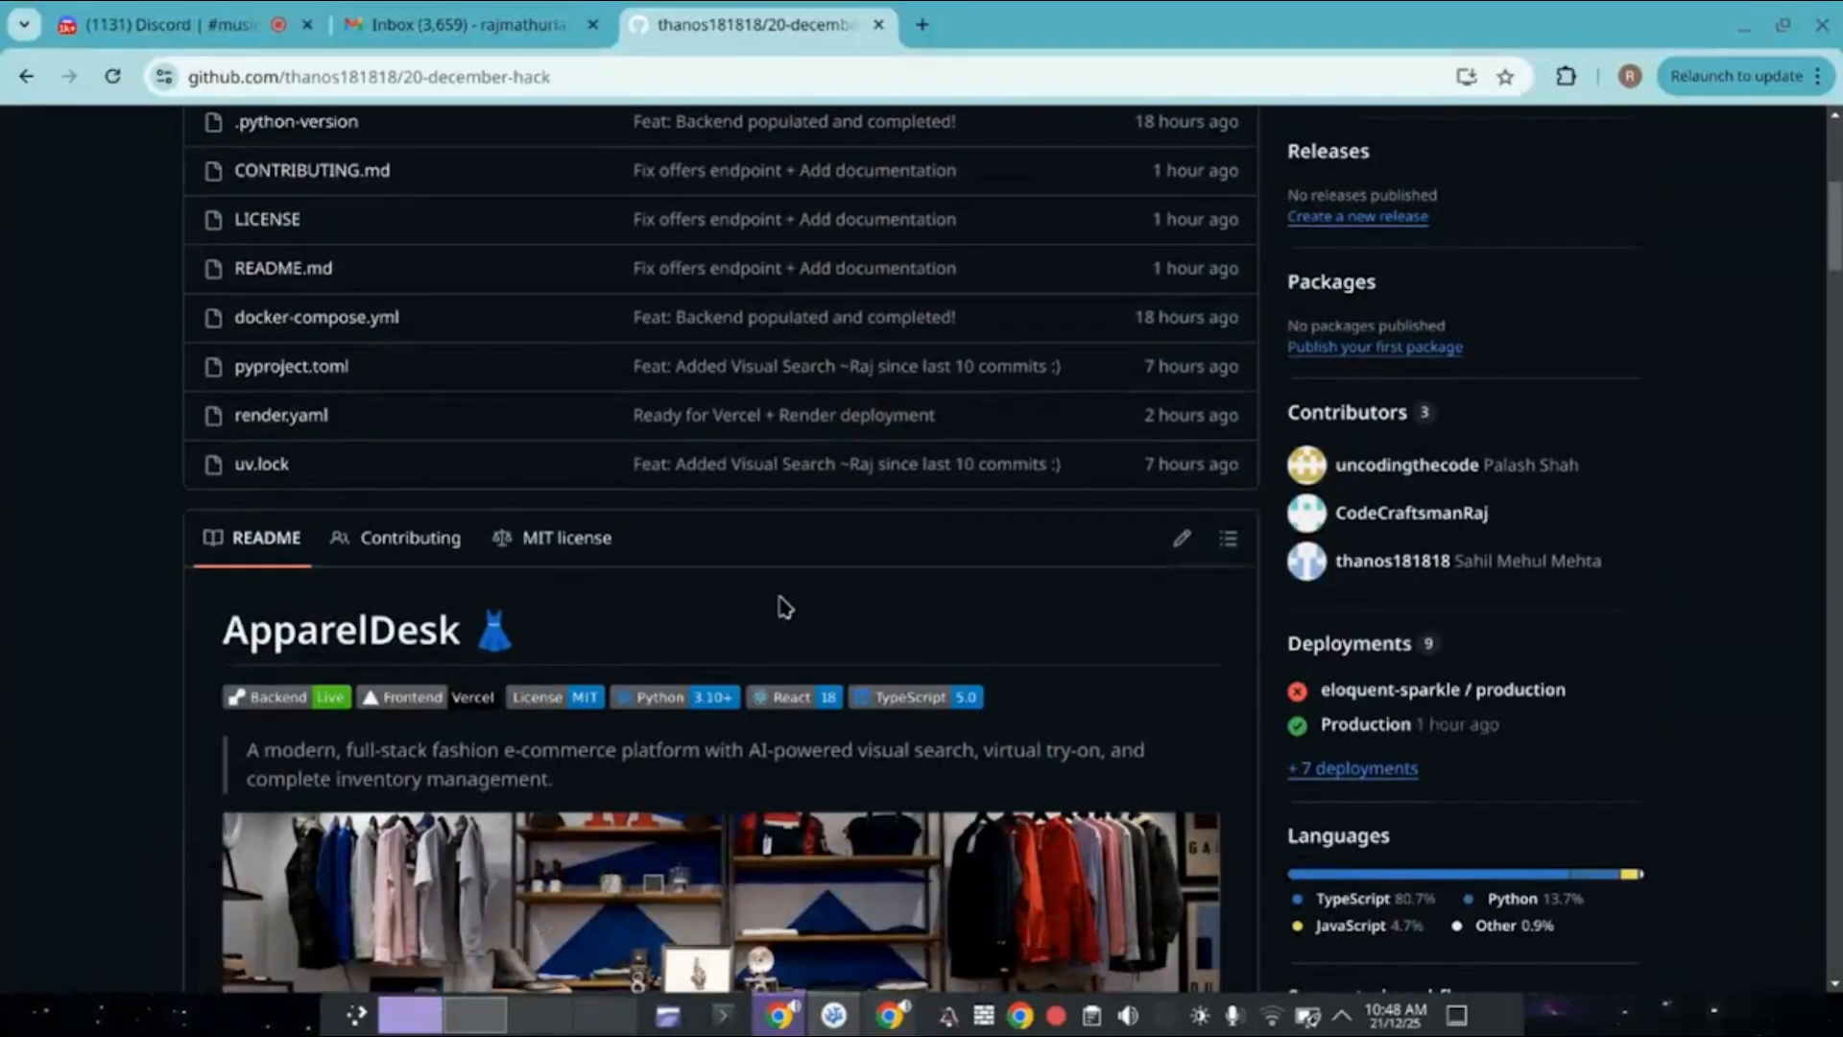
{"action": "left_click", "coordinate": [1467, 398]}
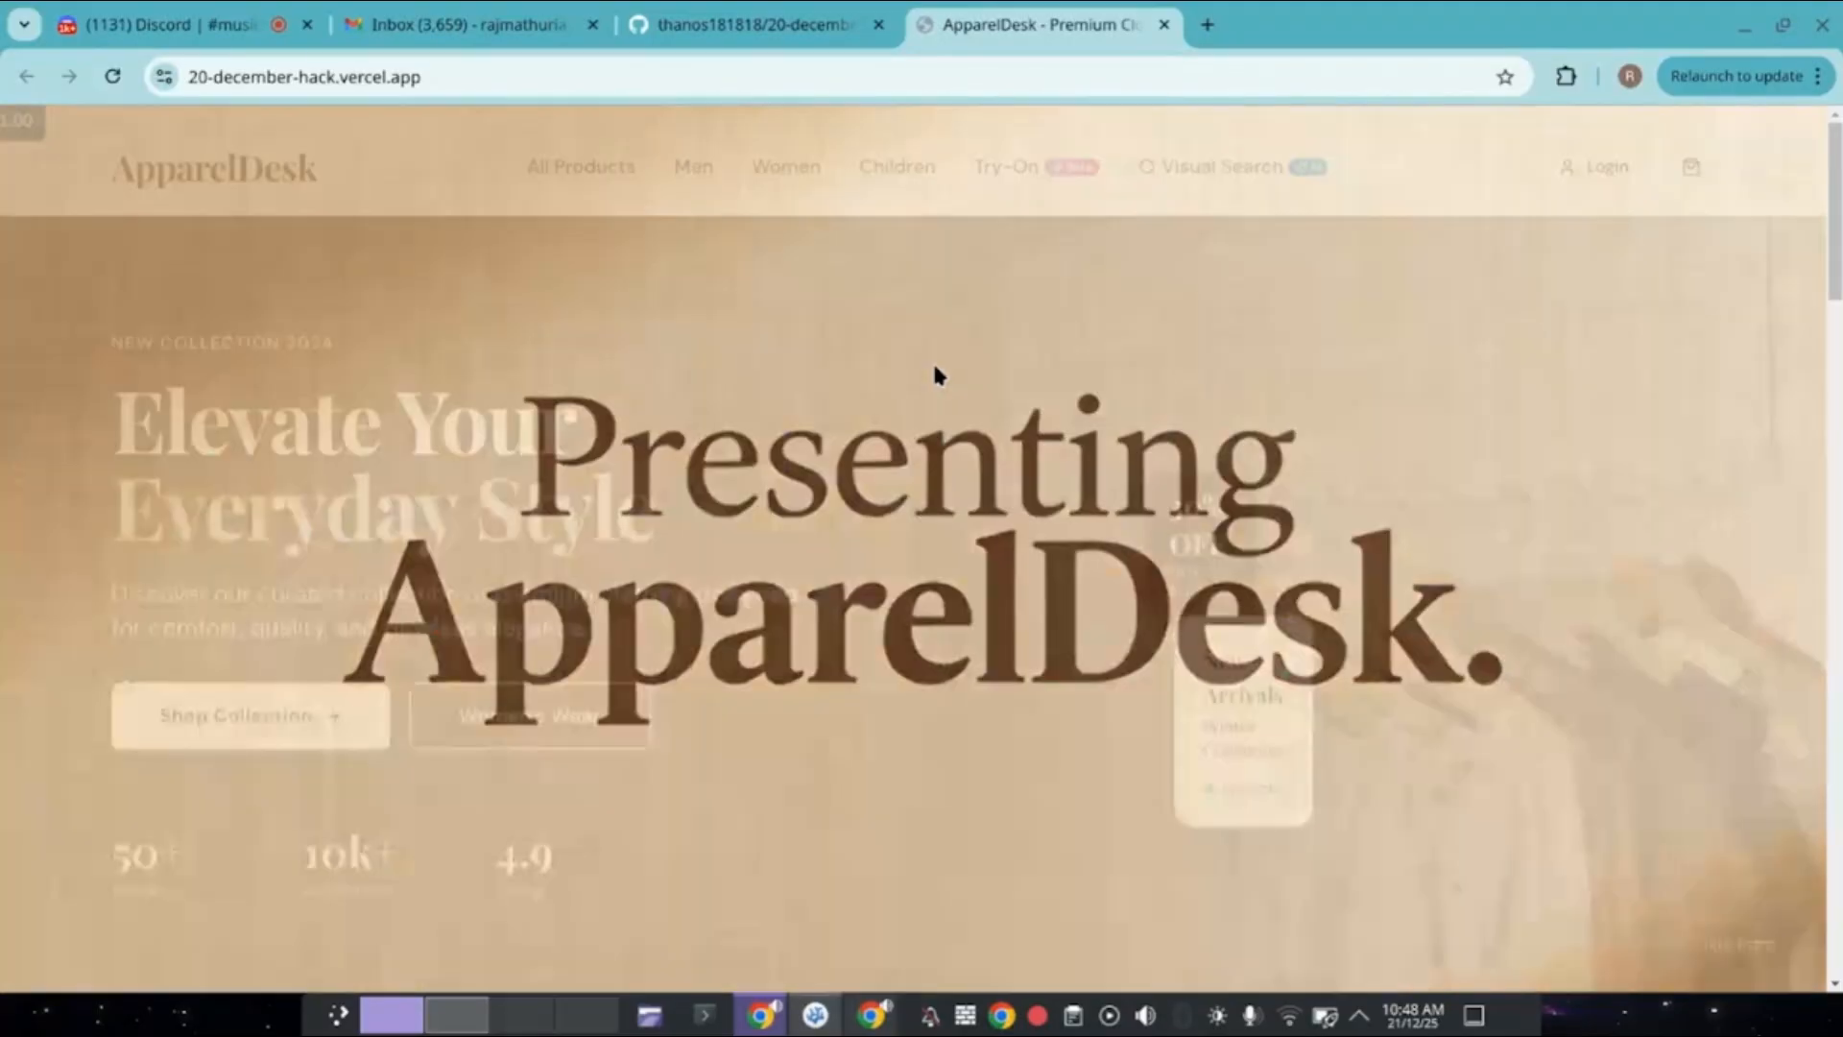
Scroll the live homepage down to the Men, Women and Children category cards.
{"action": "scroll", "coordinate": [939, 375], "scroll_direction": "down", "scroll_amount": 1}
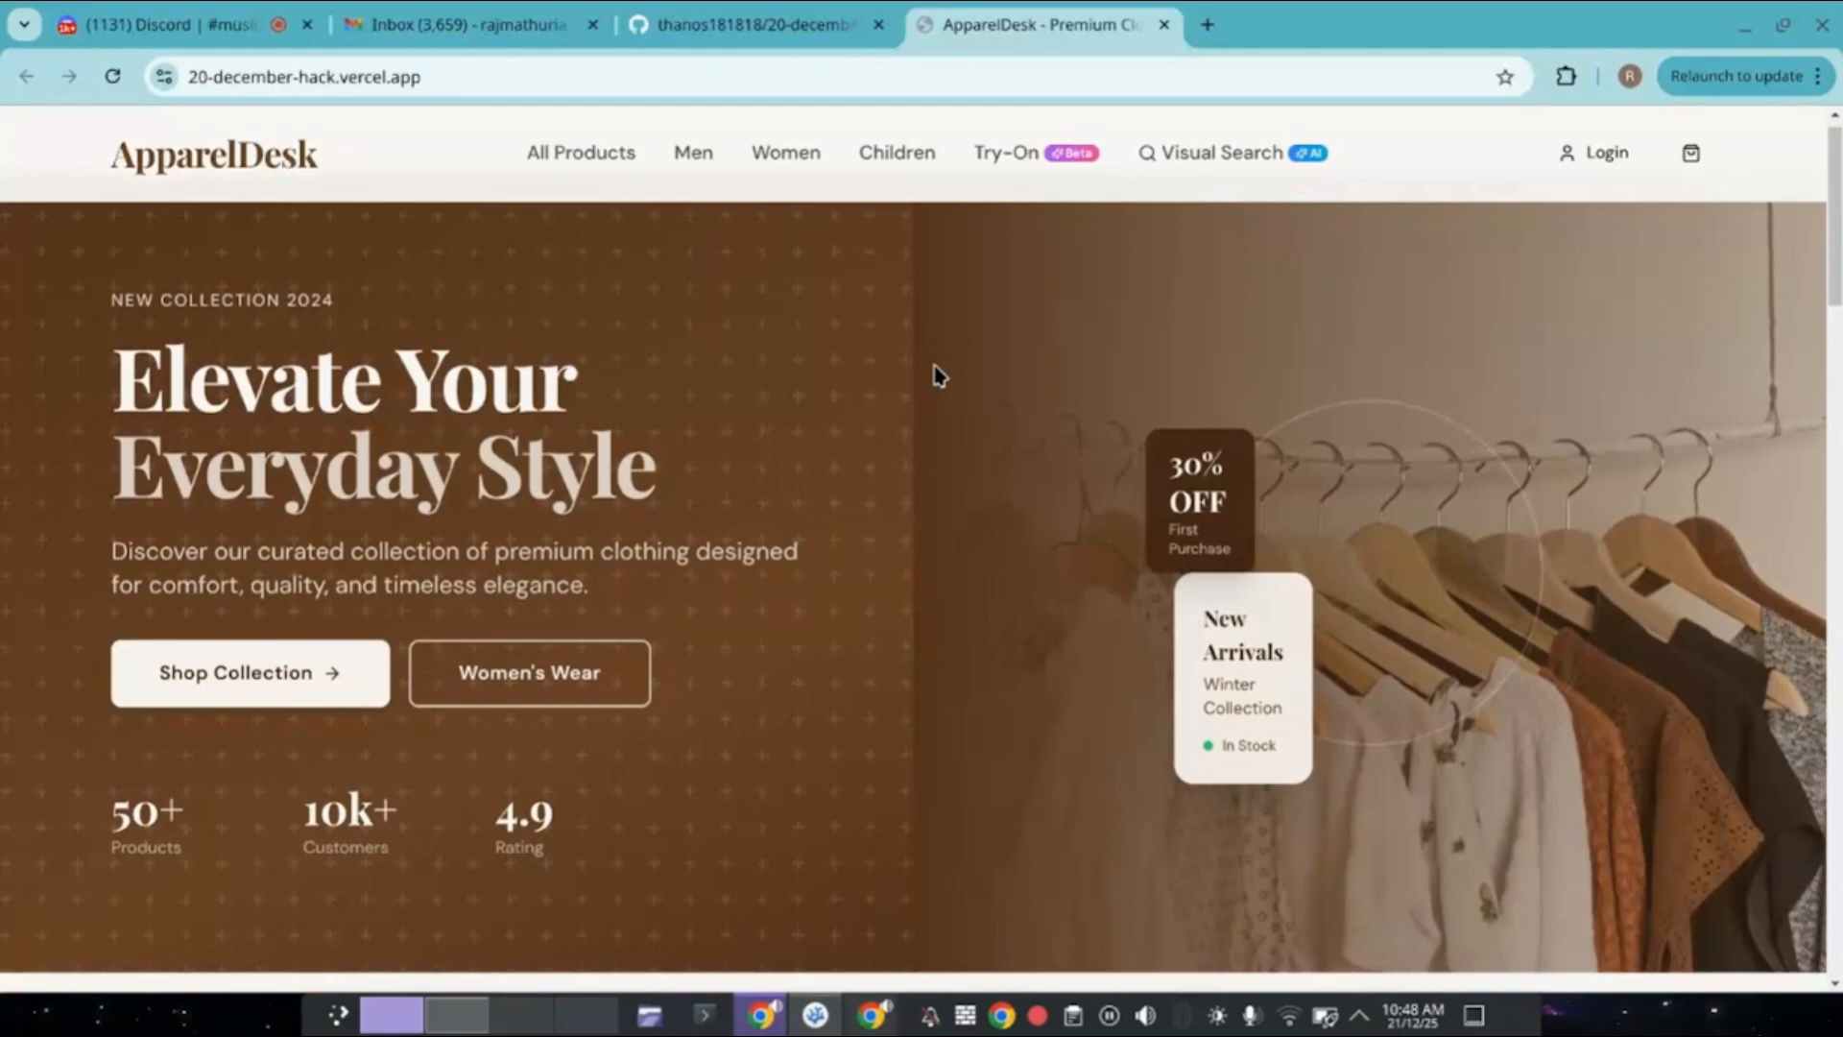
{"action": "scroll", "coordinate": [938, 375], "scroll_direction": "down", "scroll_amount": 8}
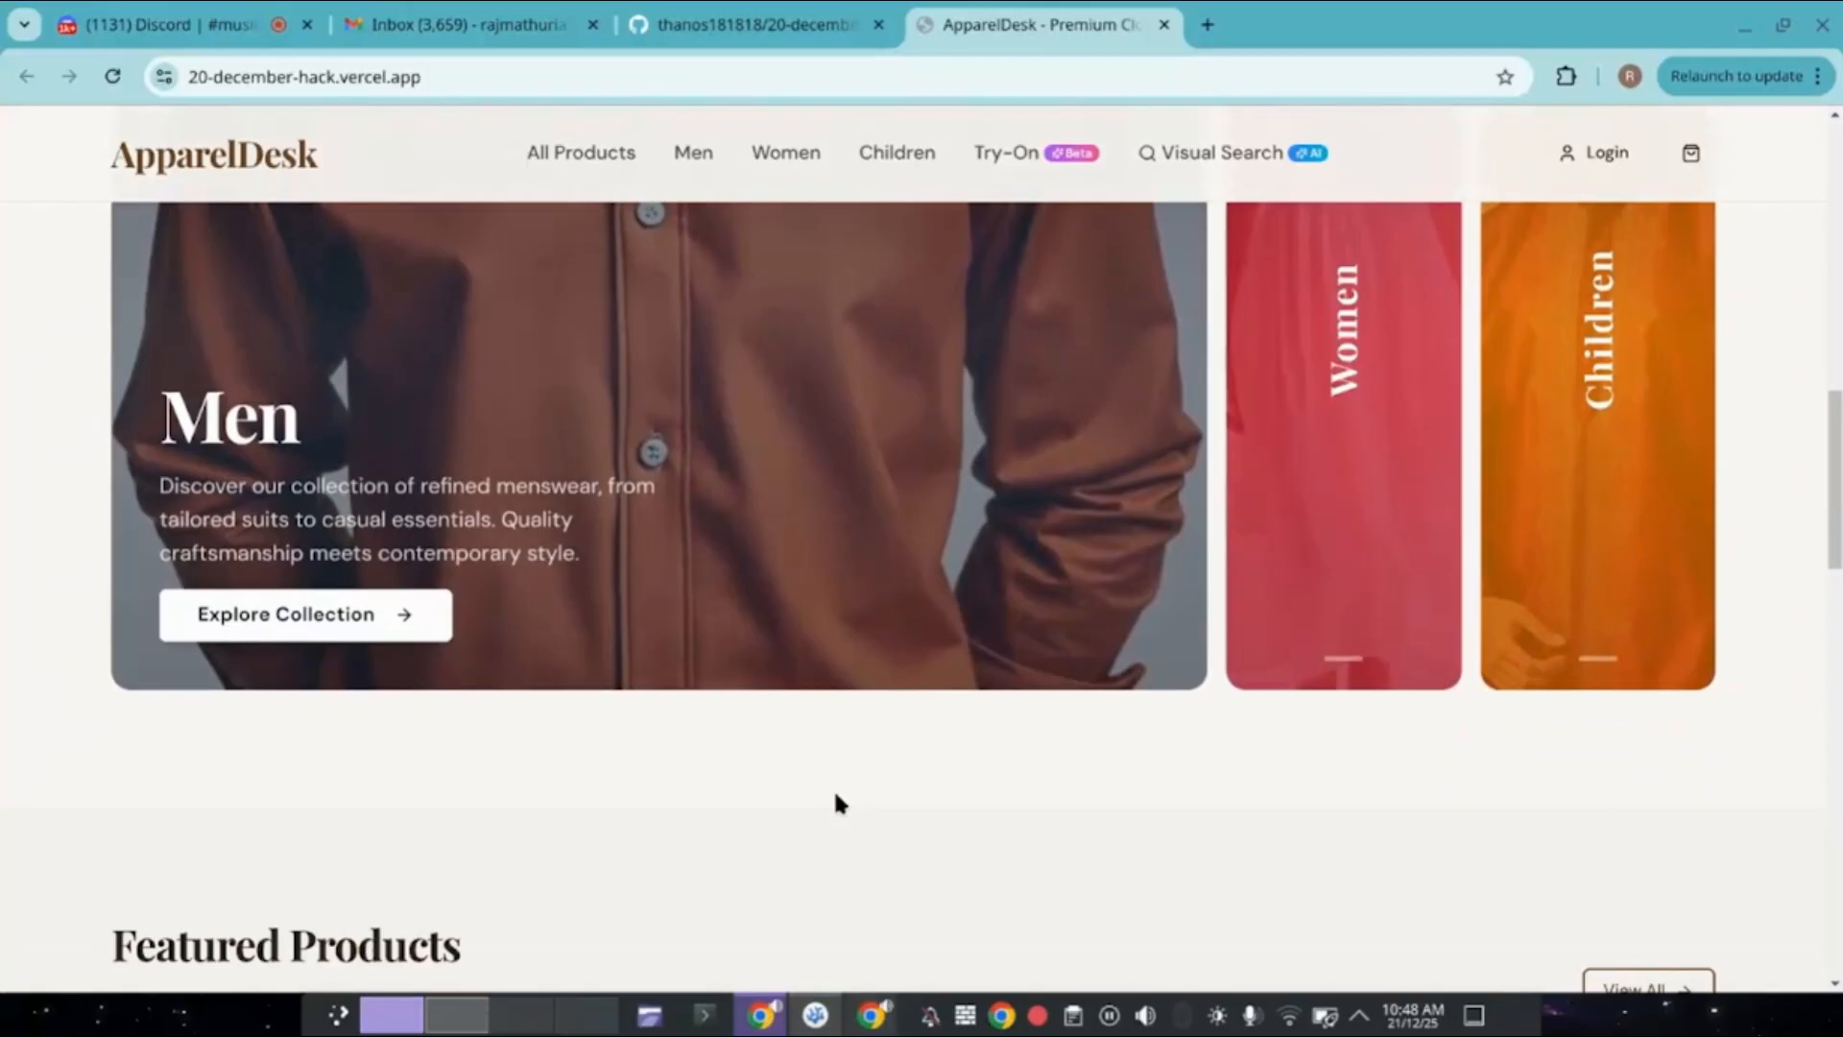
Seed the database by running uv run seed.py in the backend terminal.
{"action": "key", "text": "alt+Tab"}
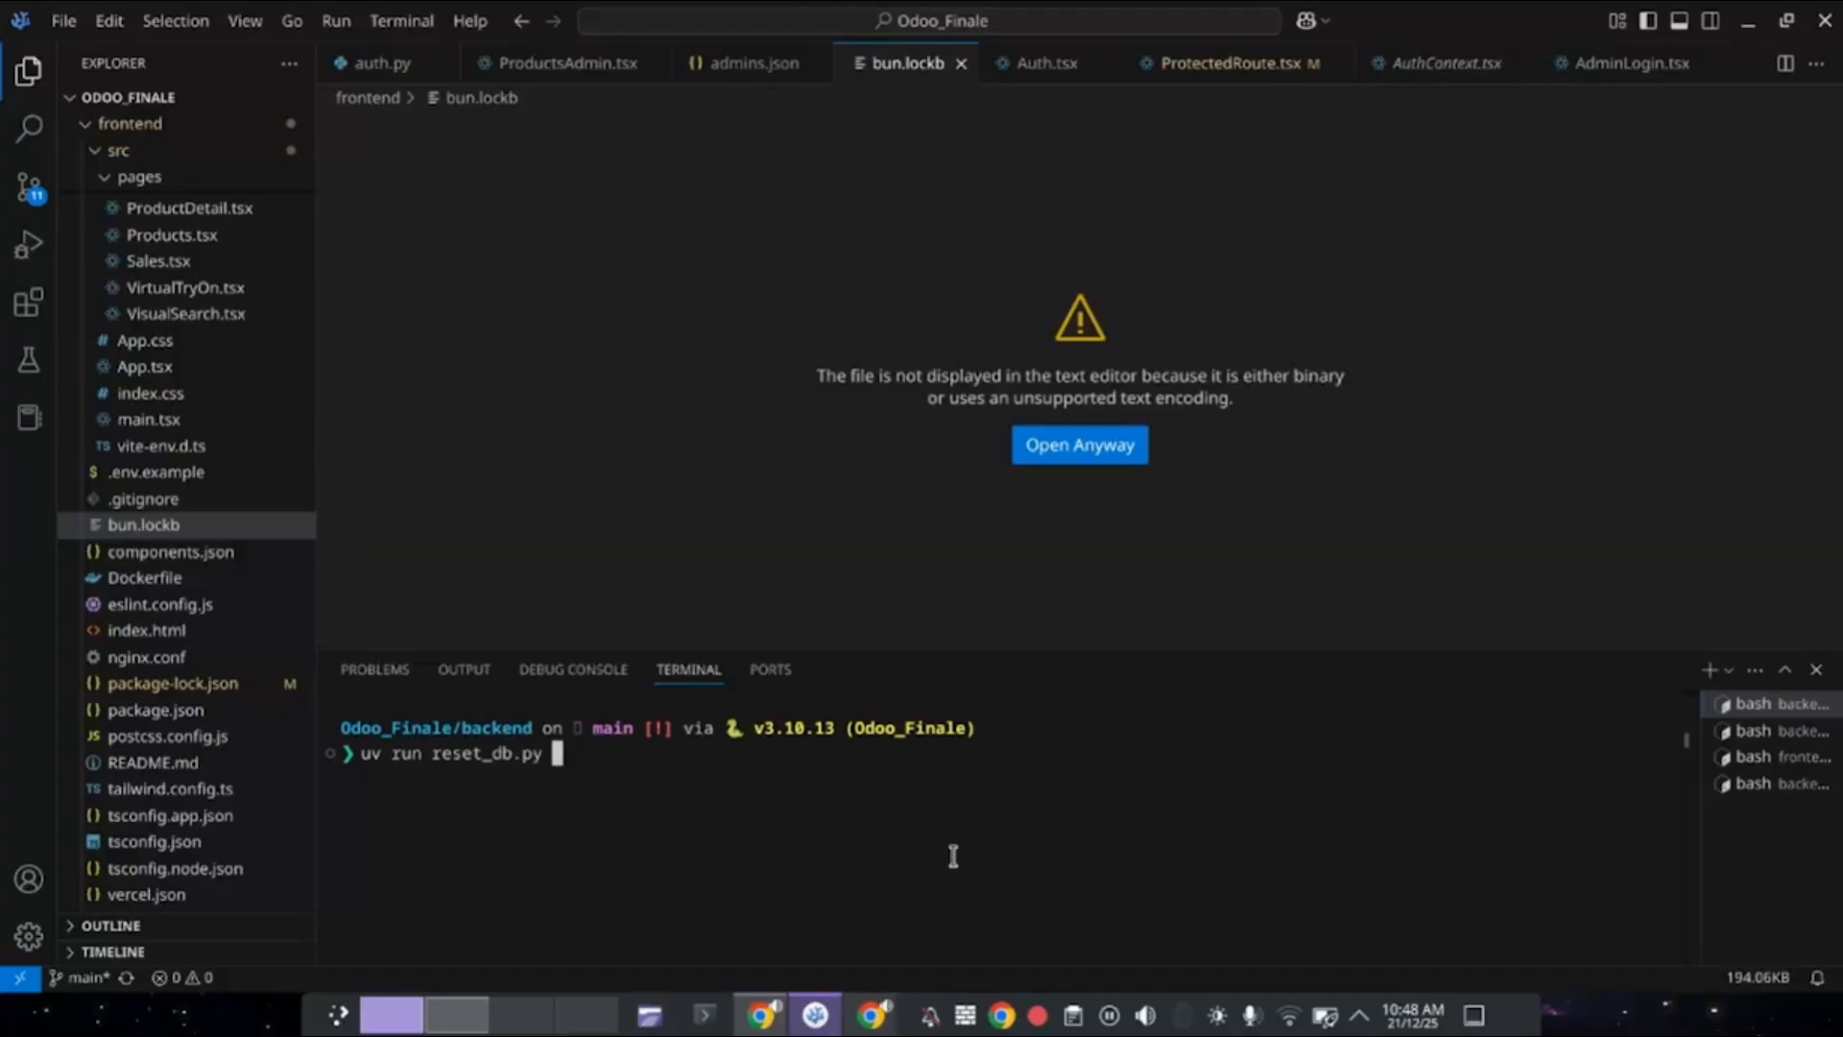
{"action": "key", "text": "alt+Tab"}
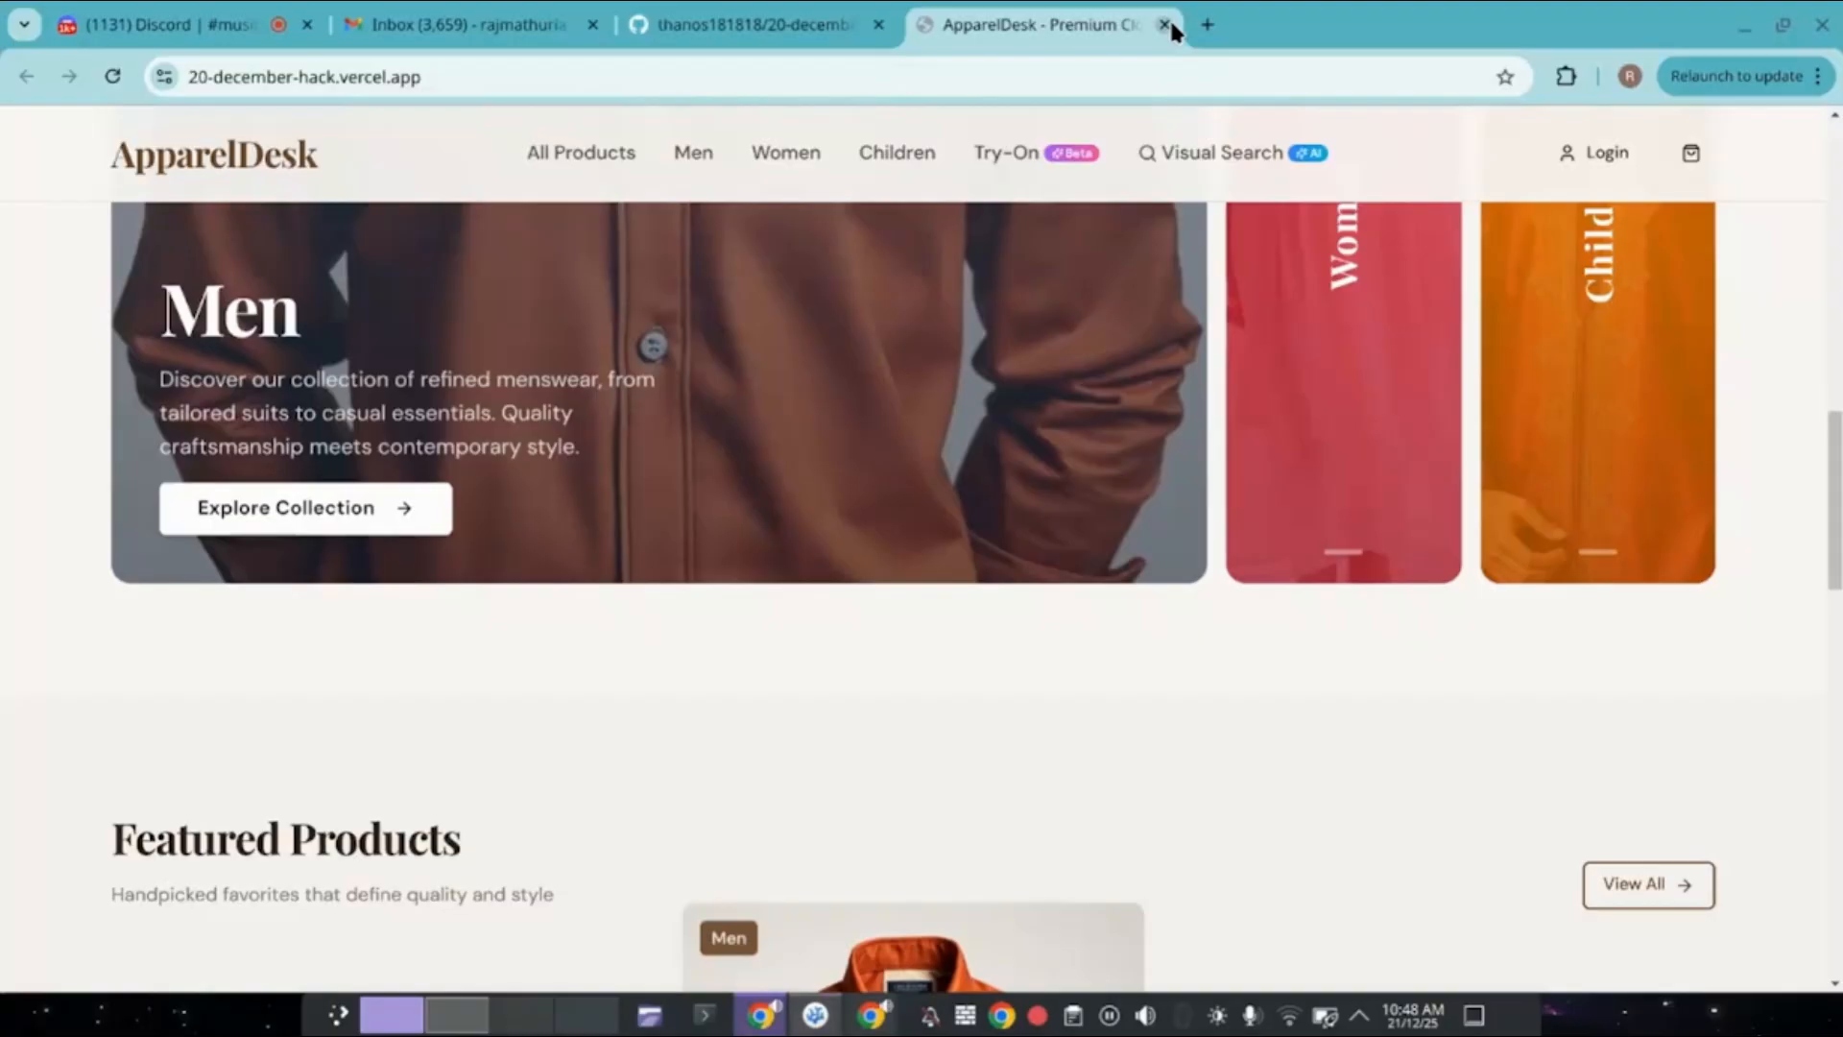
{"action": "key", "text": "alt+Tab"}
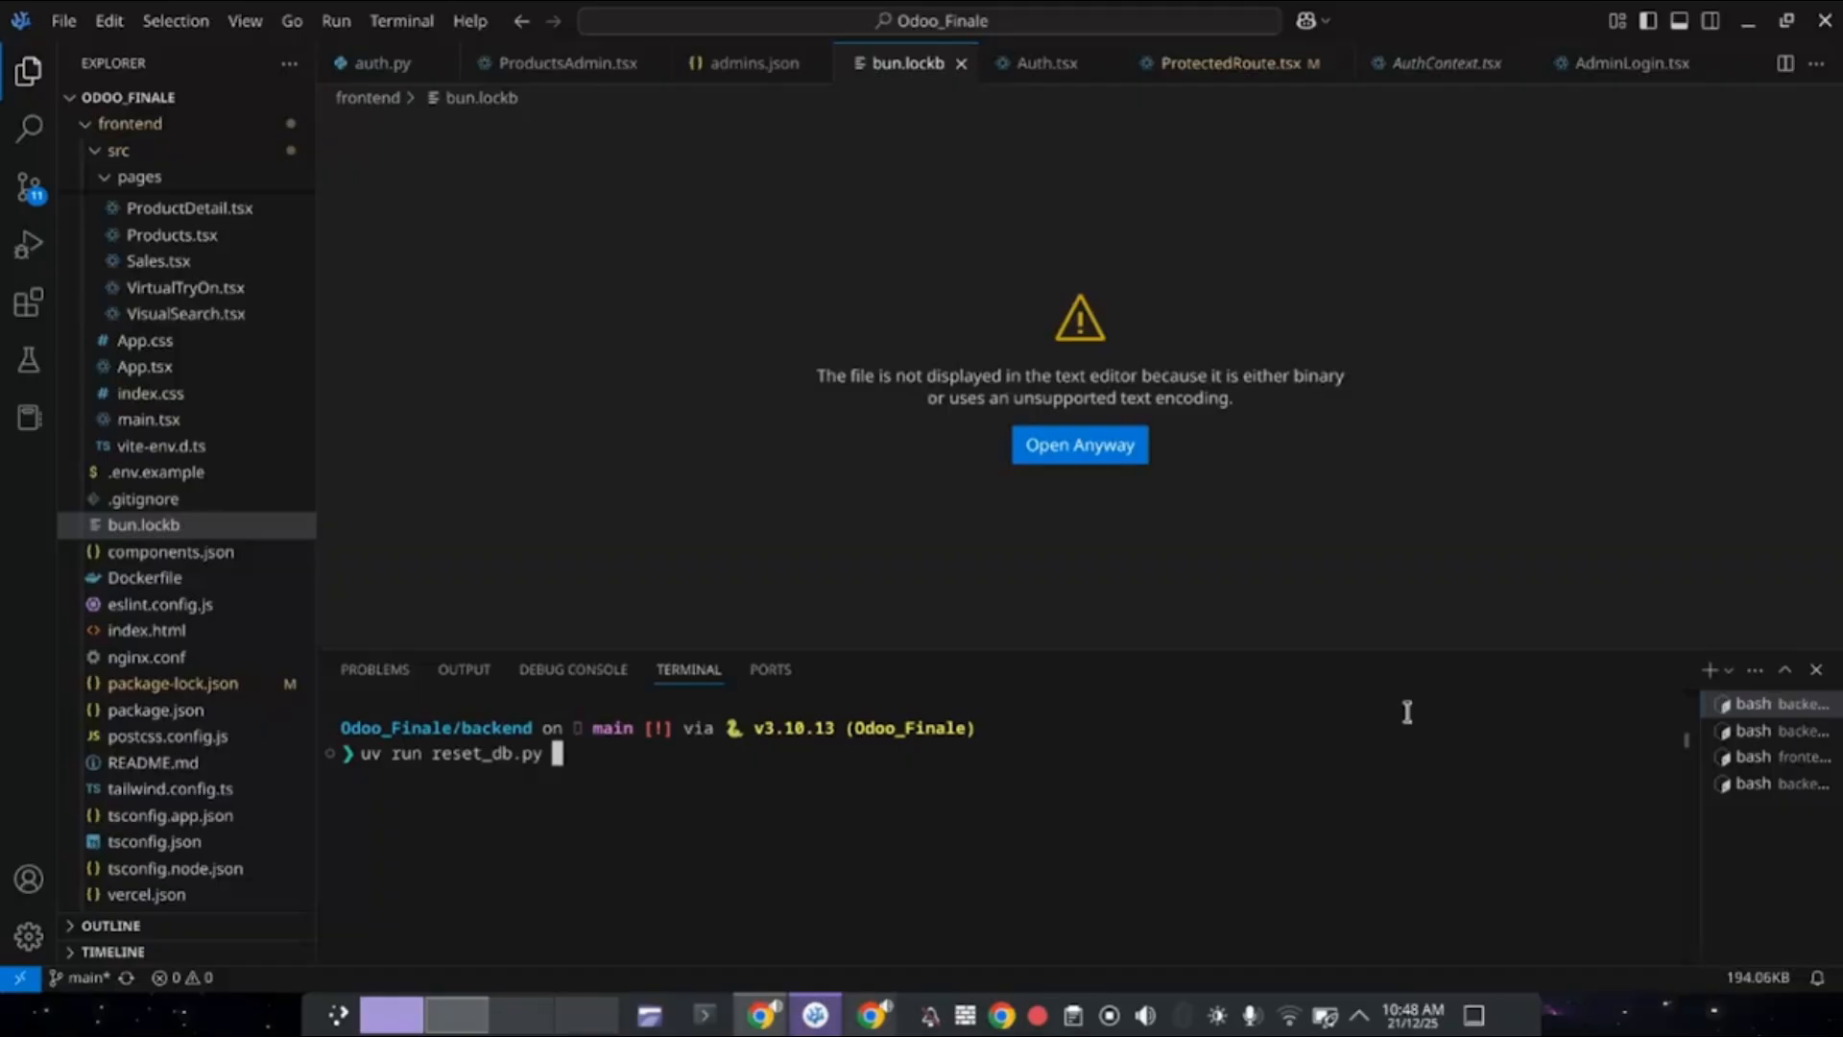
{"action": "left_click", "coordinate": [1755, 730]}
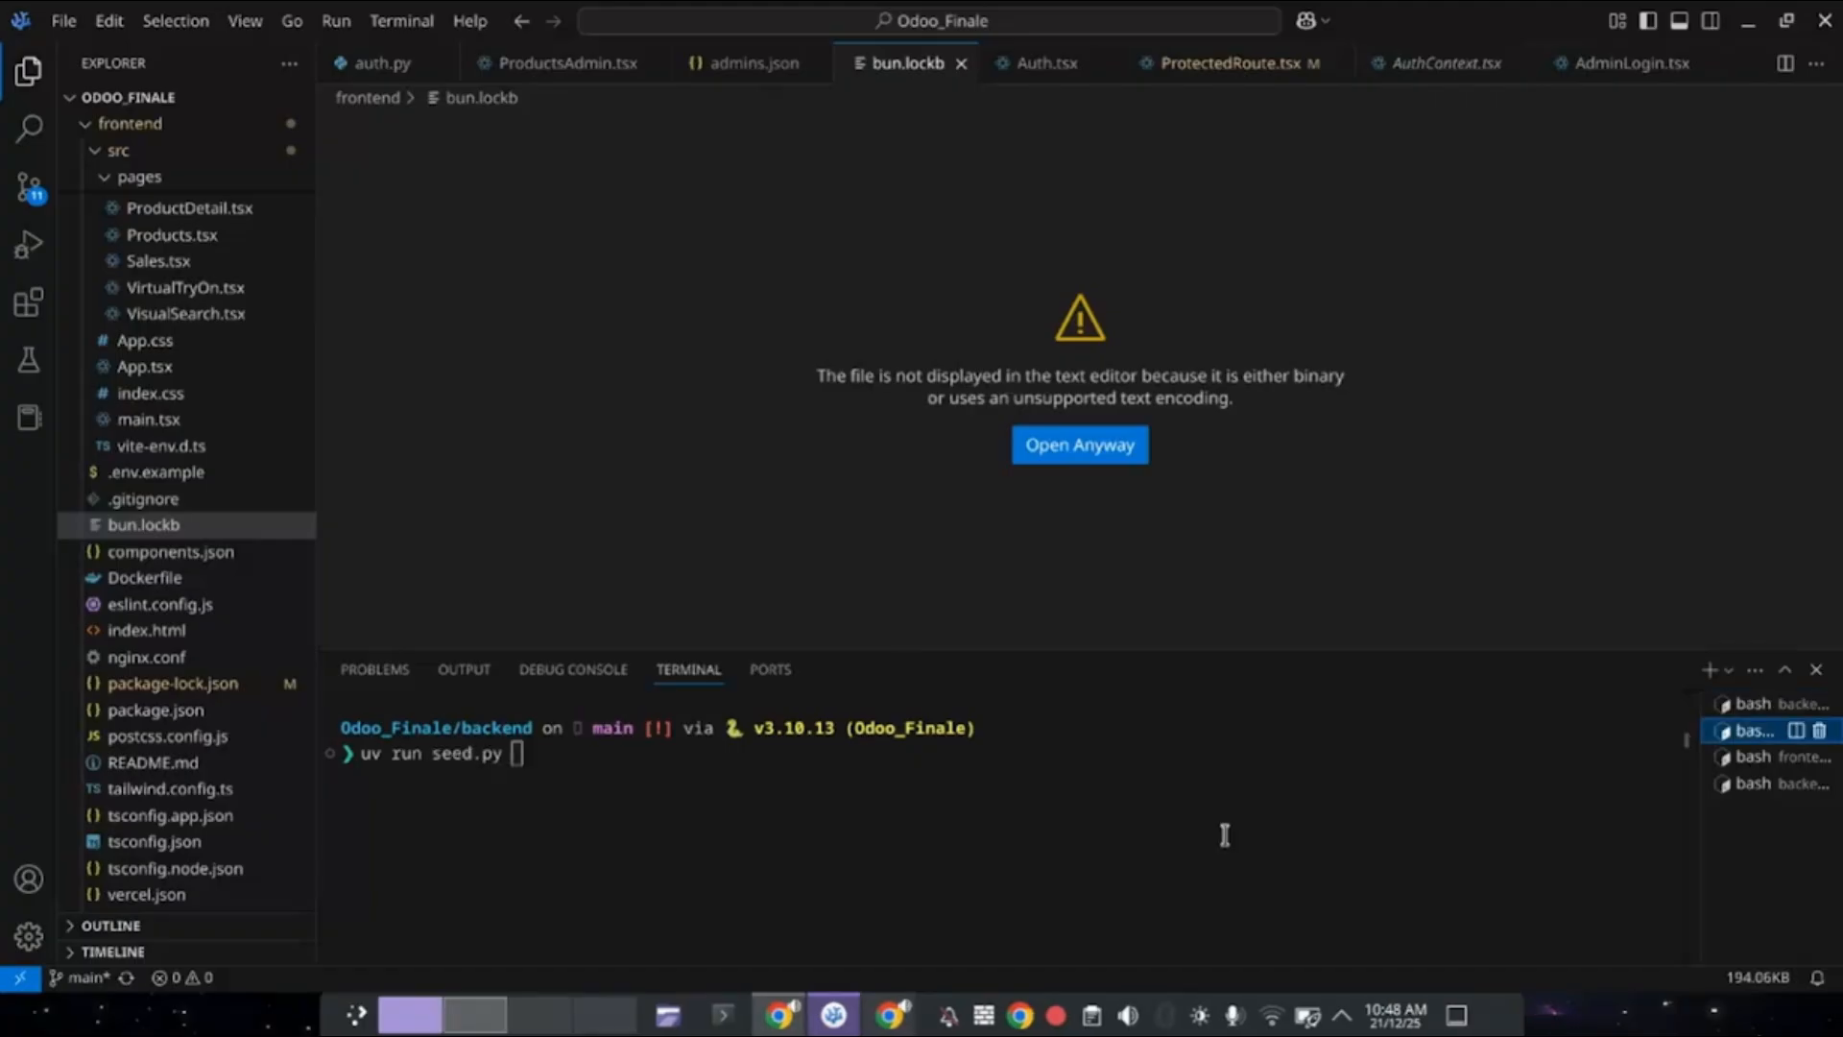
{"action": "left_click", "coordinate": [1583, 780]}
{"action": "key", "text": "Return"}
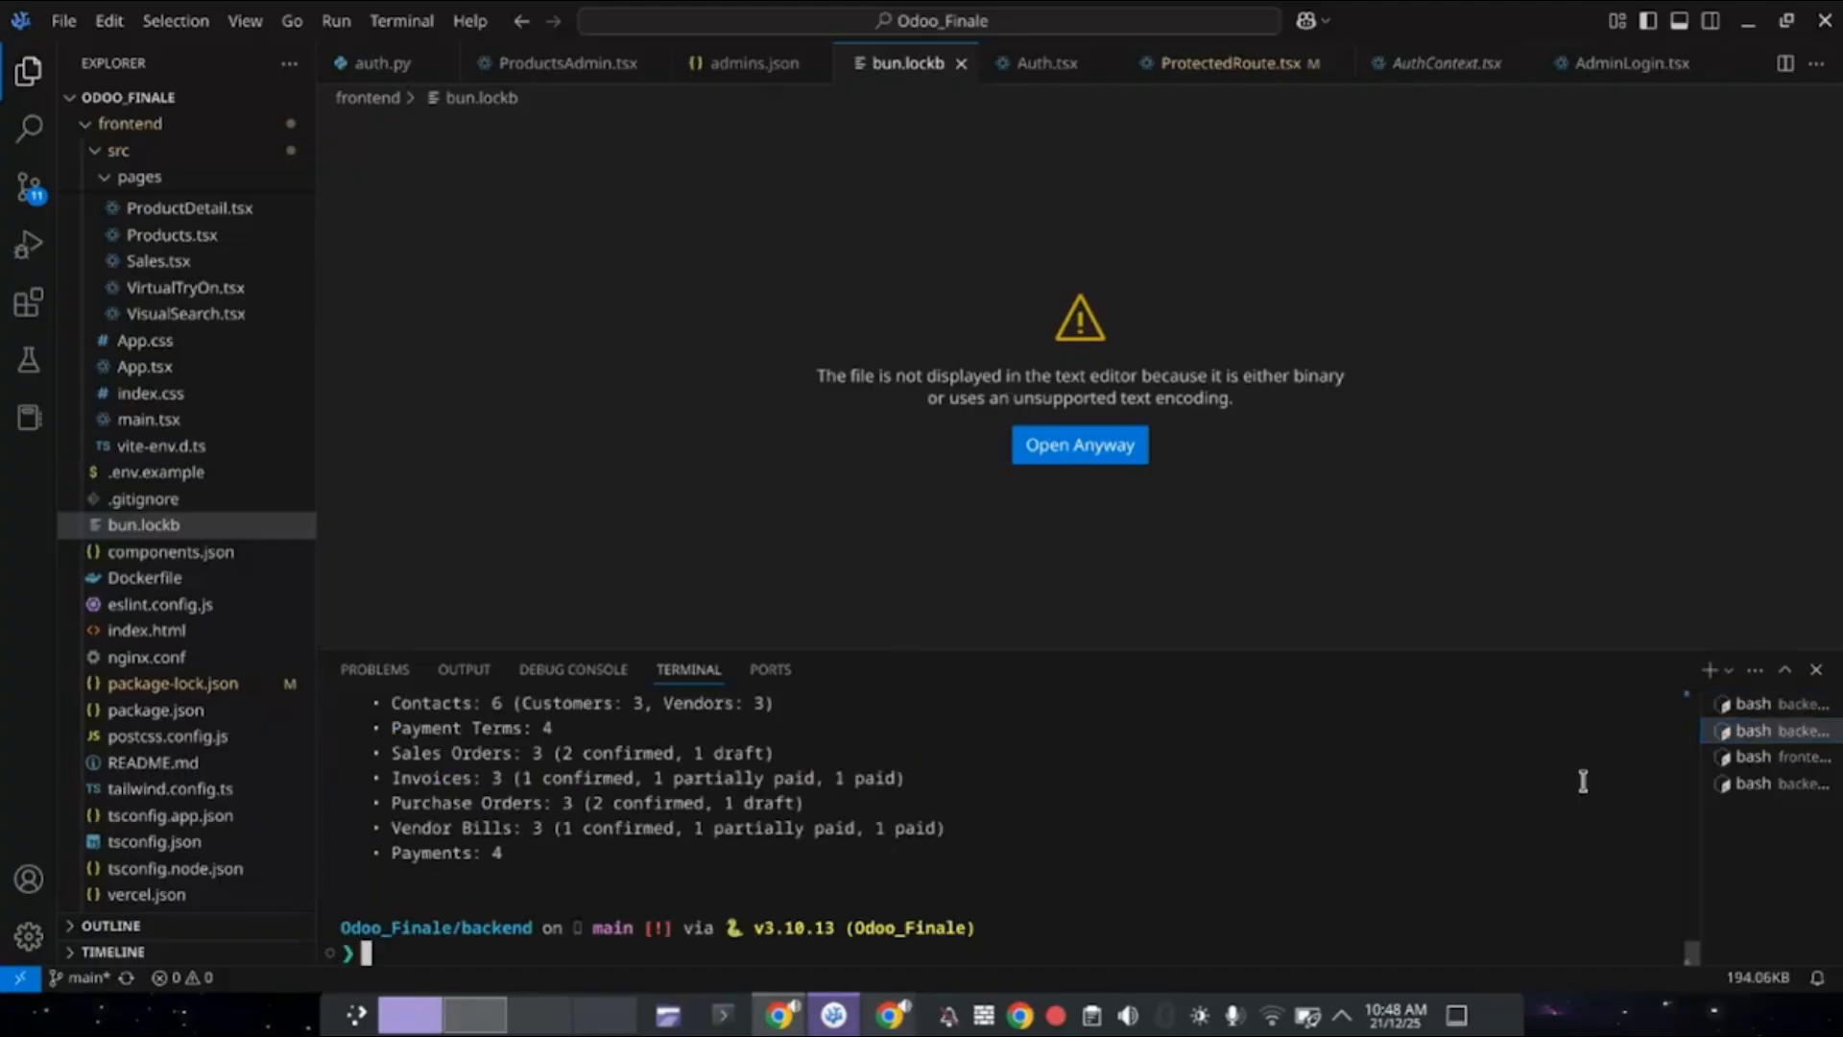
Start the frontend with npm run dev instead of bun and open localhost:8080.
{"action": "left_click", "coordinate": [1733, 762]}
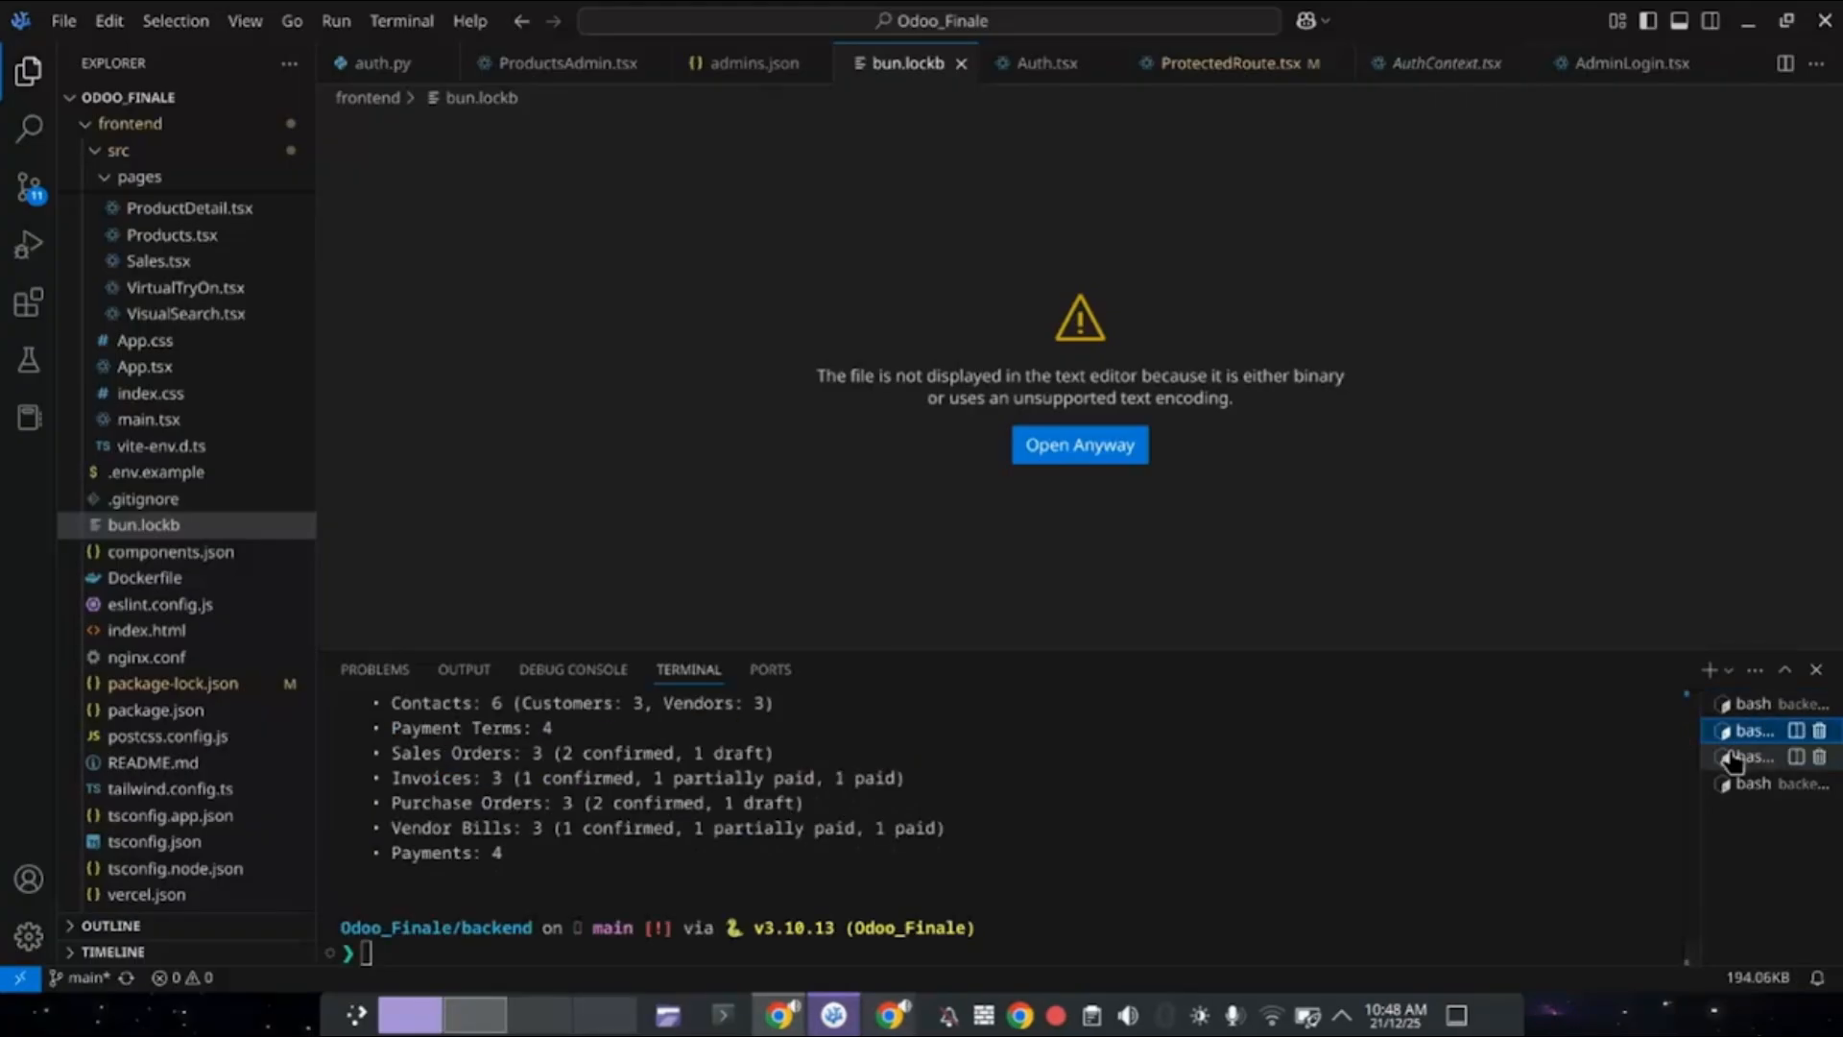
{"action": "left_click", "coordinate": [1733, 762]}
{"action": "key", "text": "ctrl+Left"}
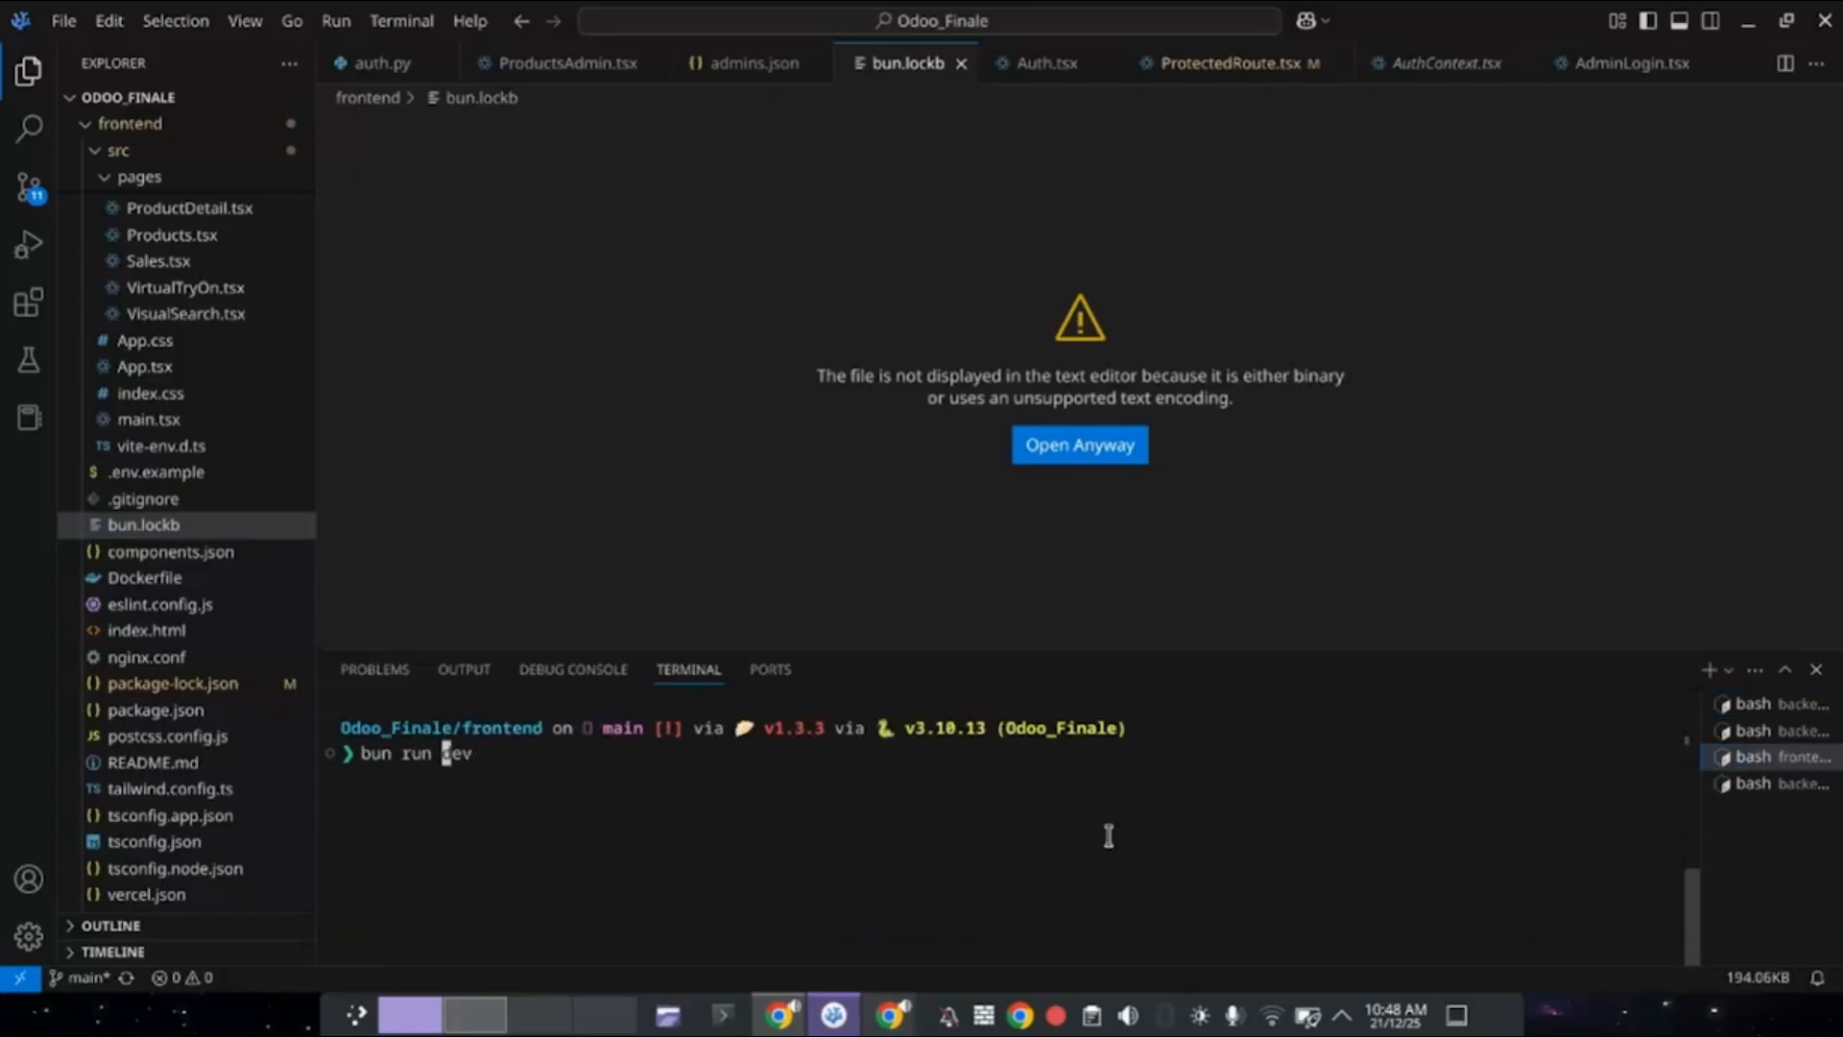
{"action": "key", "text": "ctrl+Left"}
{"action": "key", "text": "ctrl+w"}
{"action": "type", "text": "npm"}
{"action": "key", "text": "Return"}
{"action": "left_click", "coordinate": [670, 807], "text": "ctrl"}
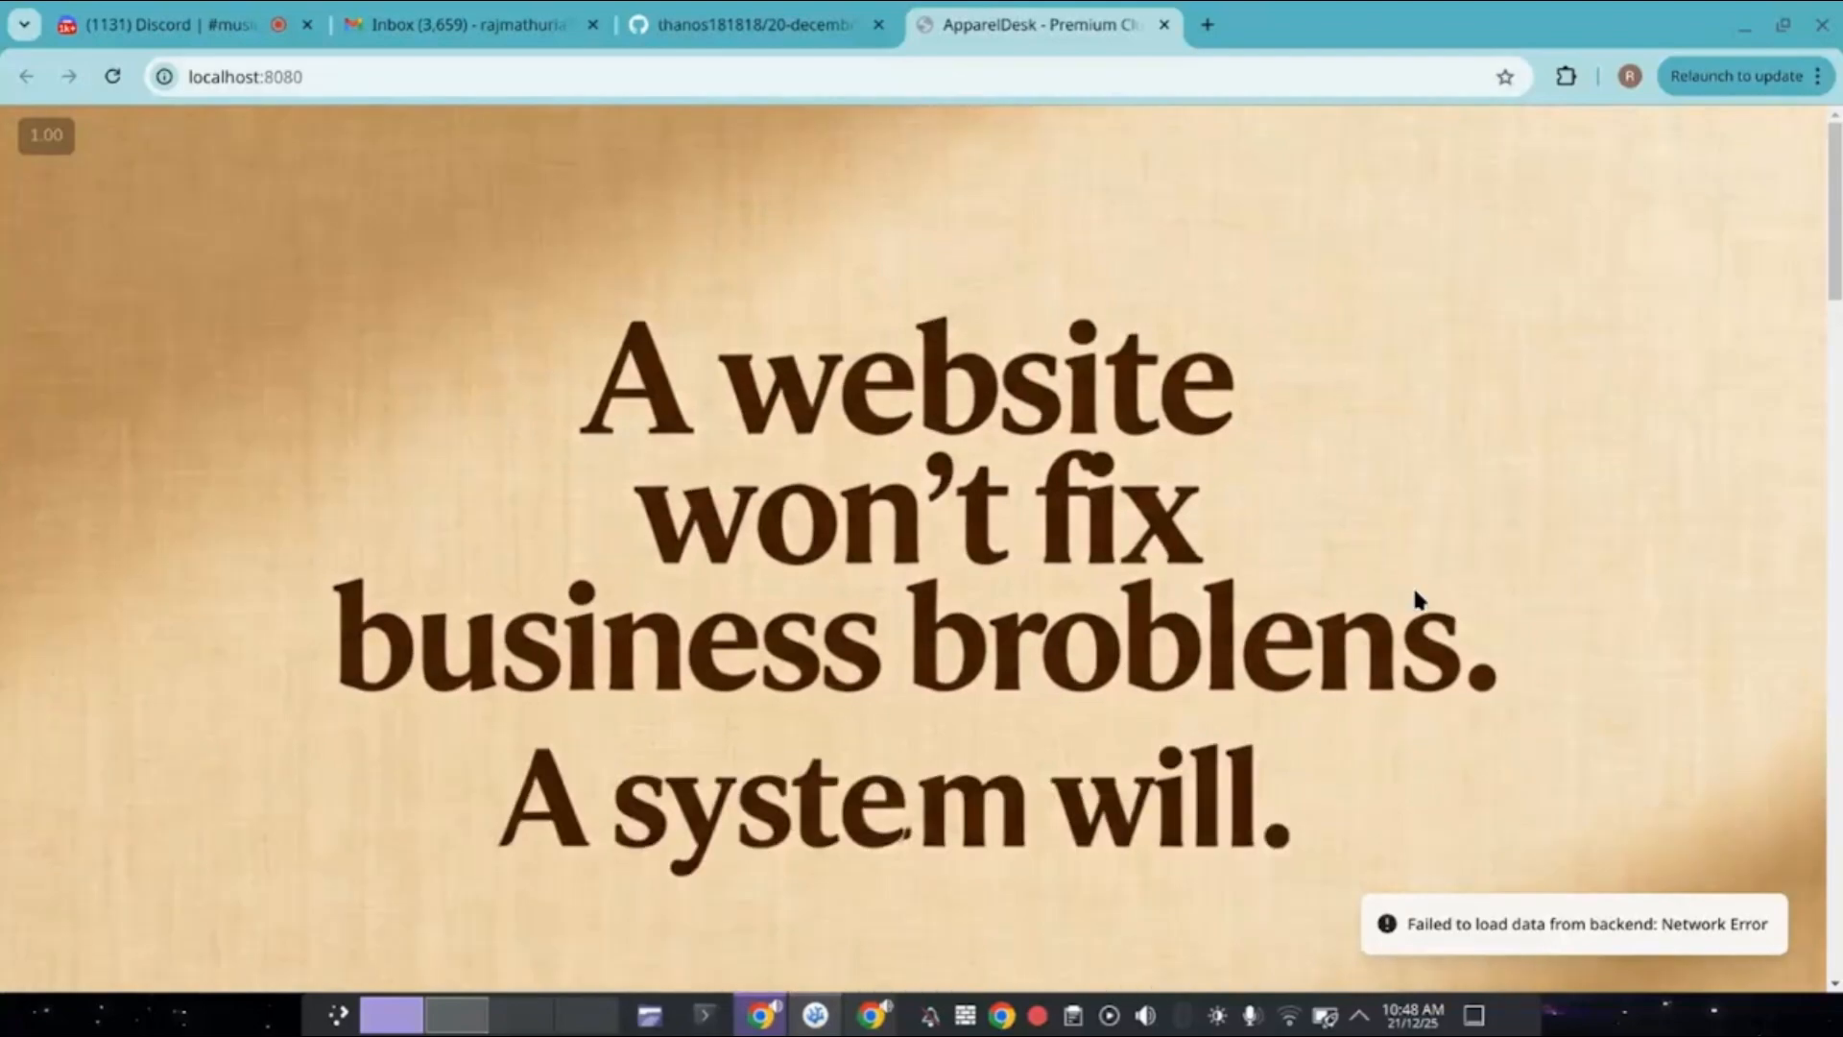
Start the backend with uv run uvicorn main:app --reload --port 8000.
{"action": "key", "text": "alt+Tab"}
{"action": "left_click", "coordinate": [1752, 734]}
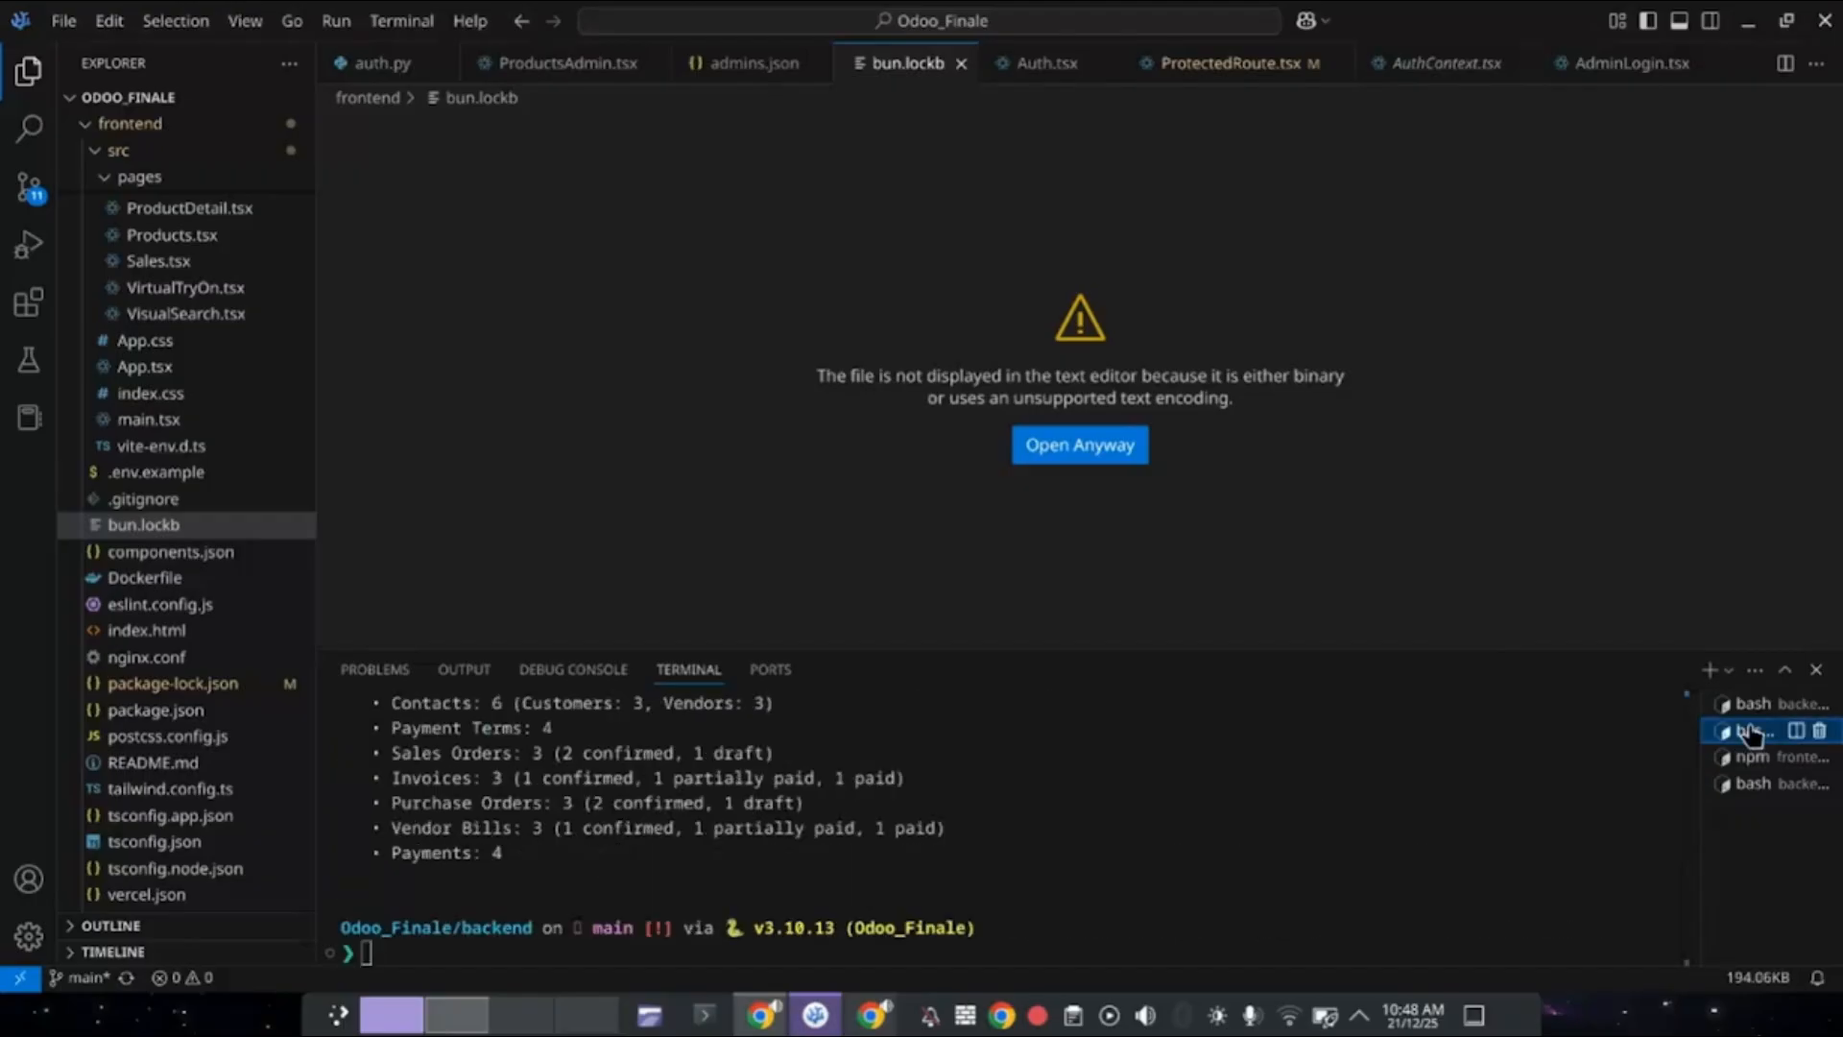
{"action": "left_click", "coordinate": [1752, 704]}
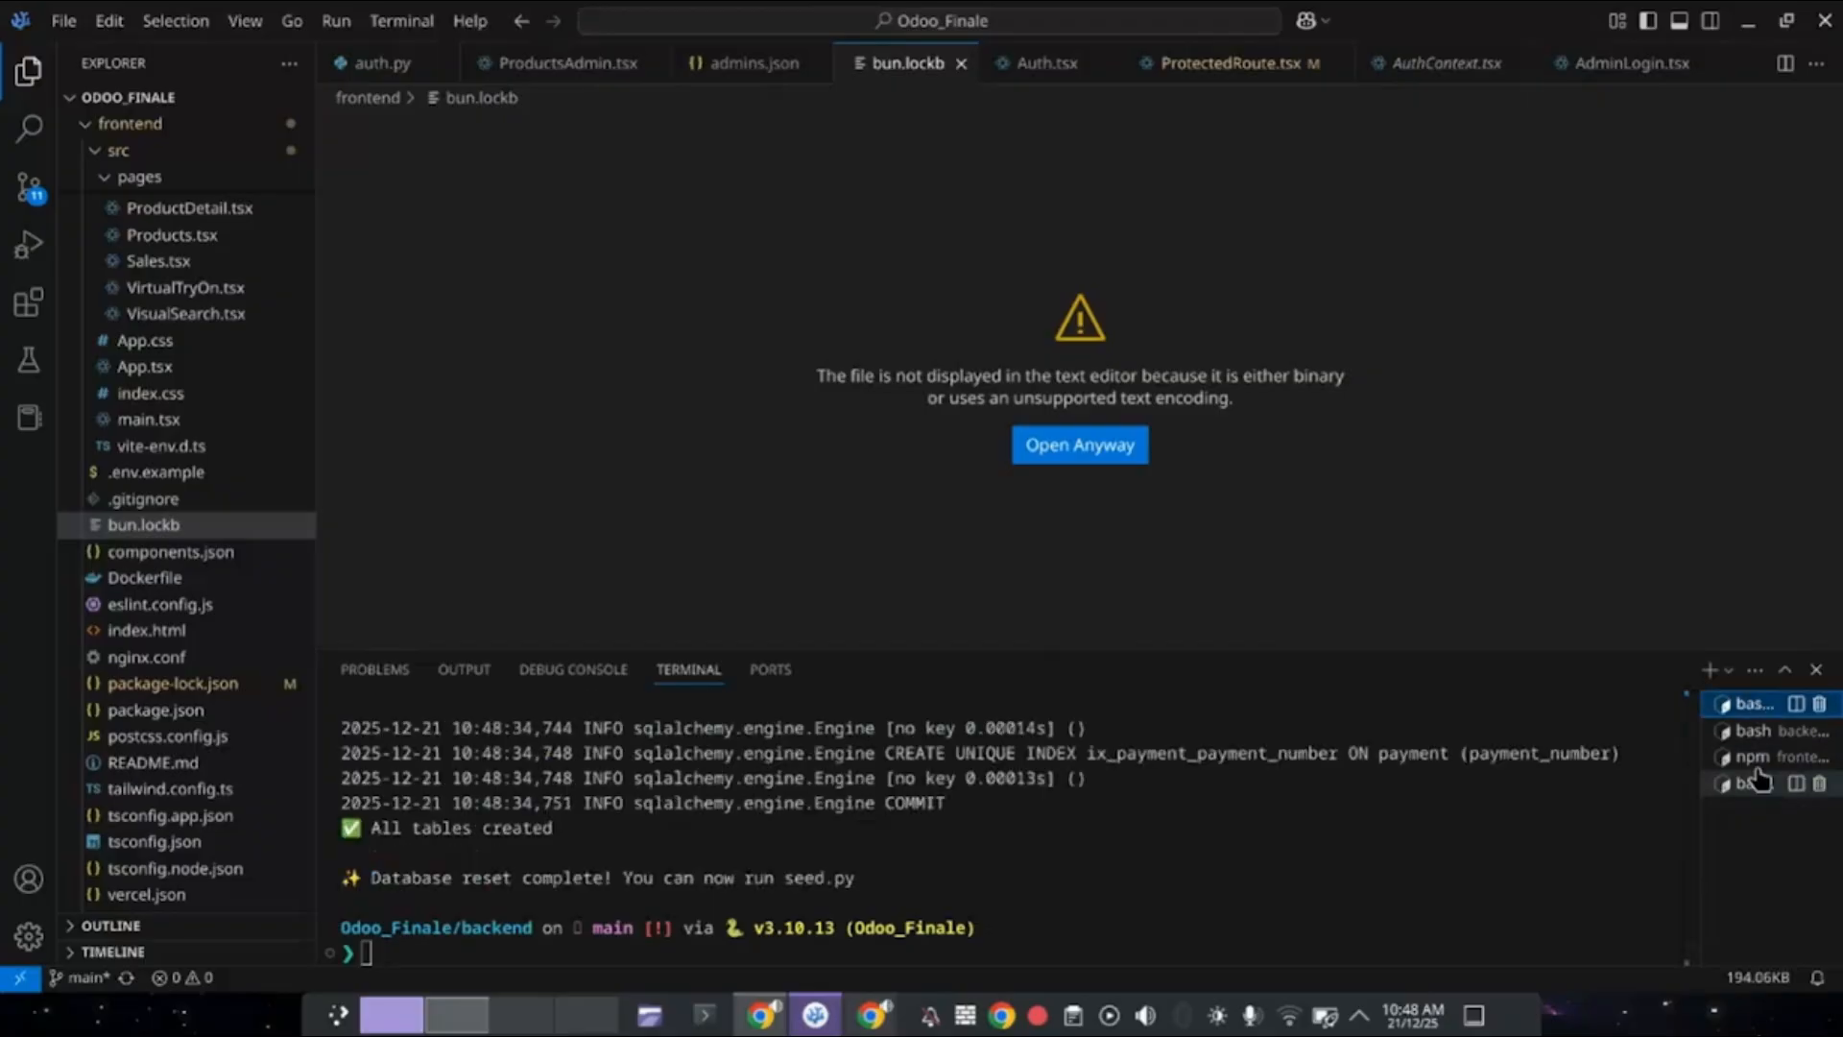
{"action": "left_click", "coordinate": [1757, 784]}
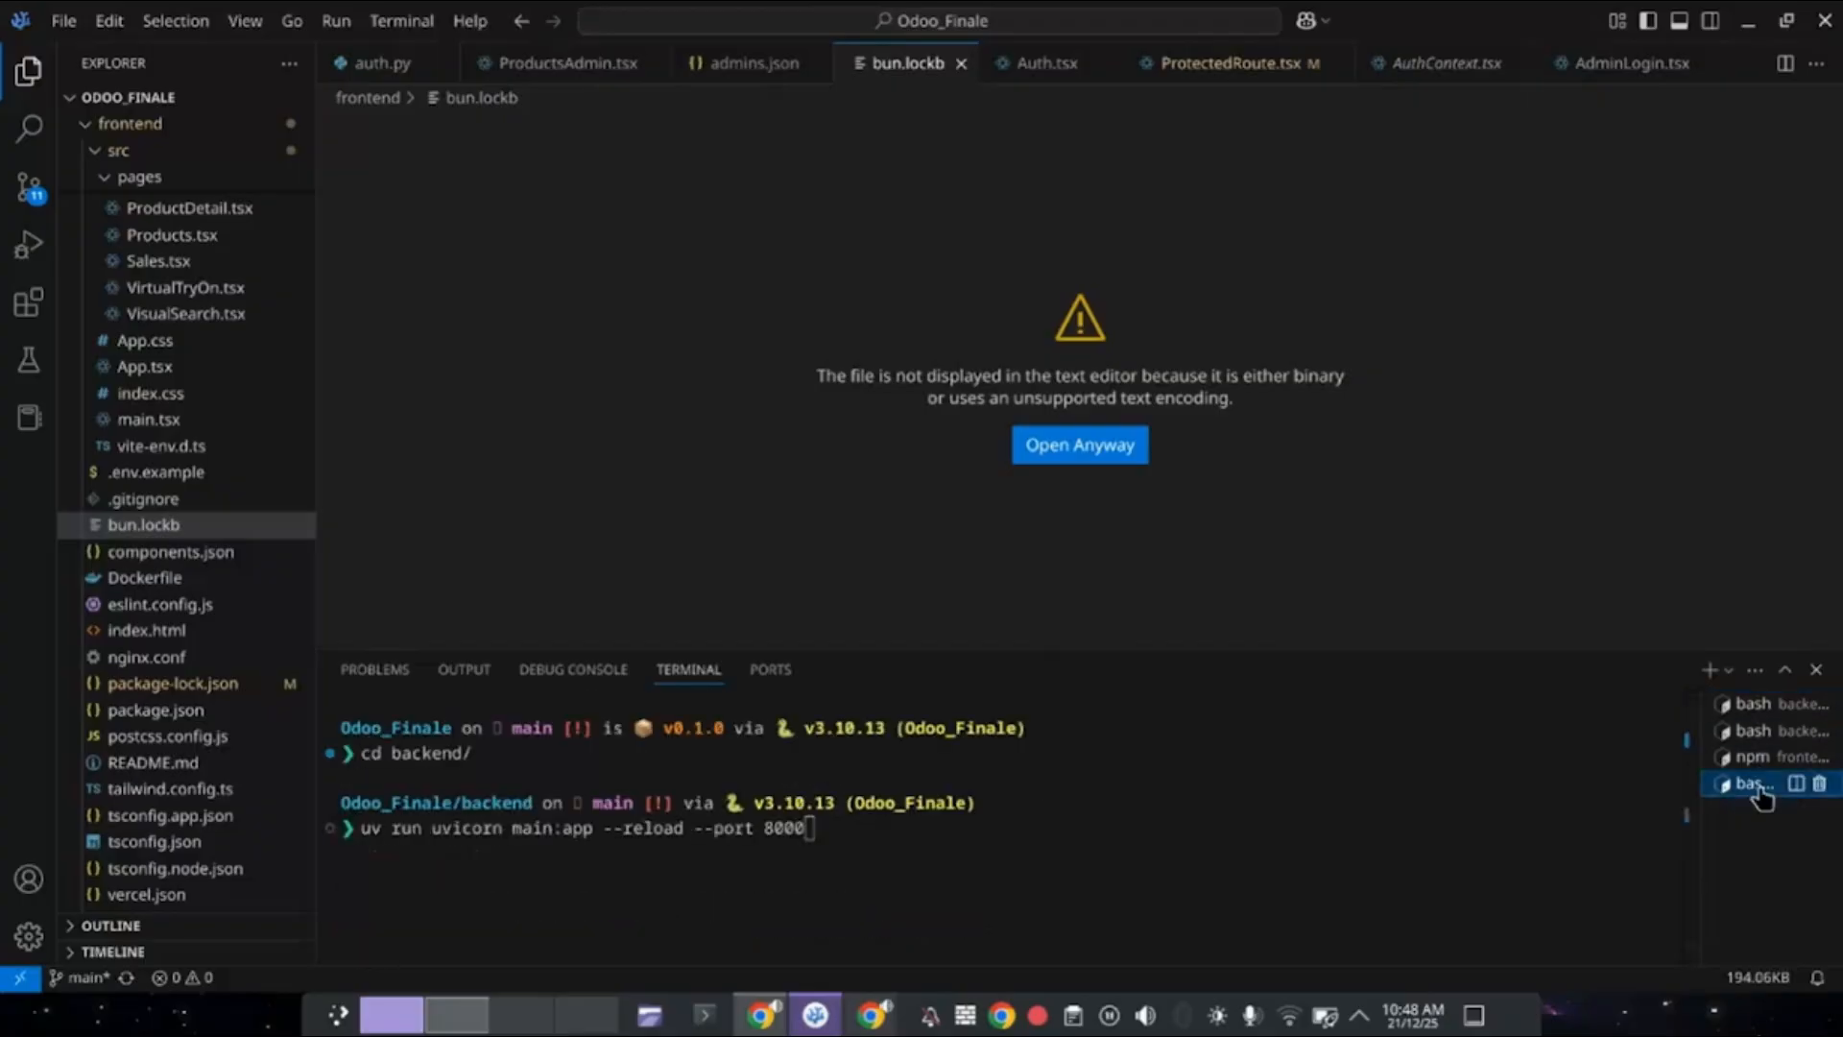
{"action": "key", "text": "Return"}
Close the stale local tab and reopen localhost:8080 from the frontend dev server output.
{"action": "key", "text": "alt+Tab"}
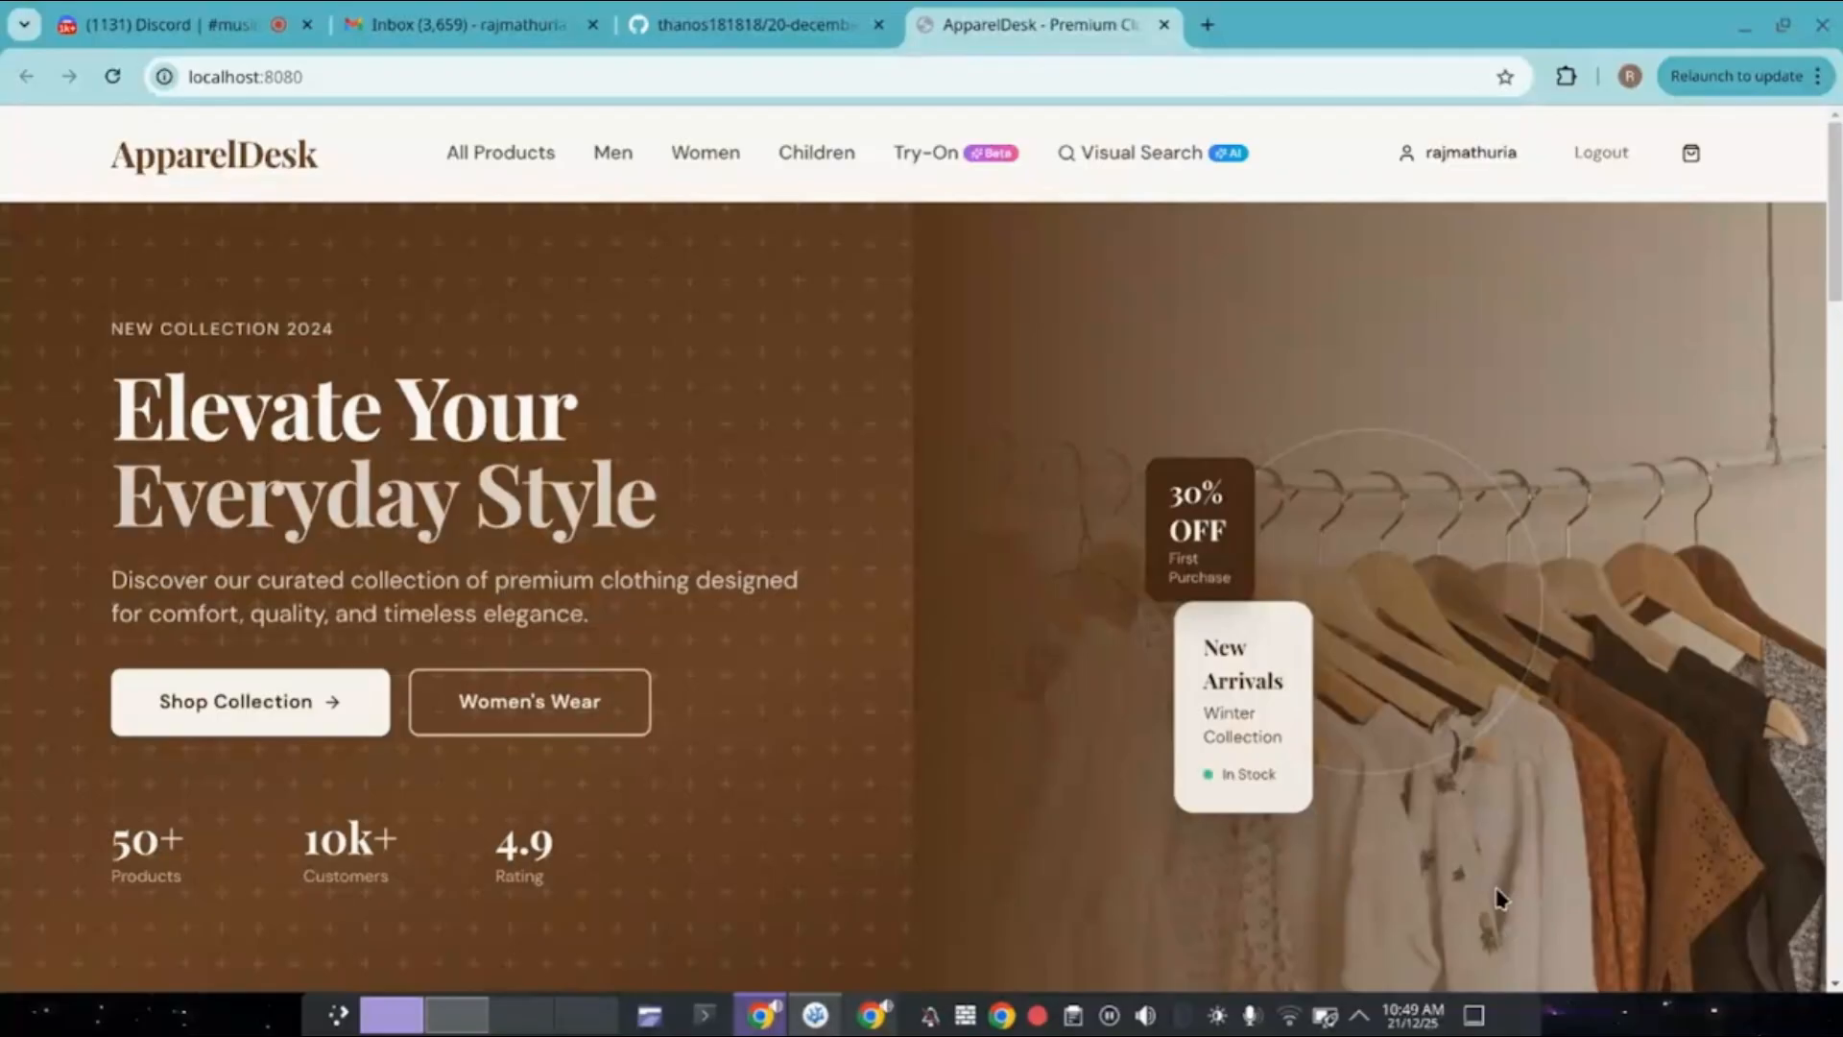
{"action": "left_click", "coordinate": [1163, 31]}
{"action": "key", "text": "alt+Tab"}
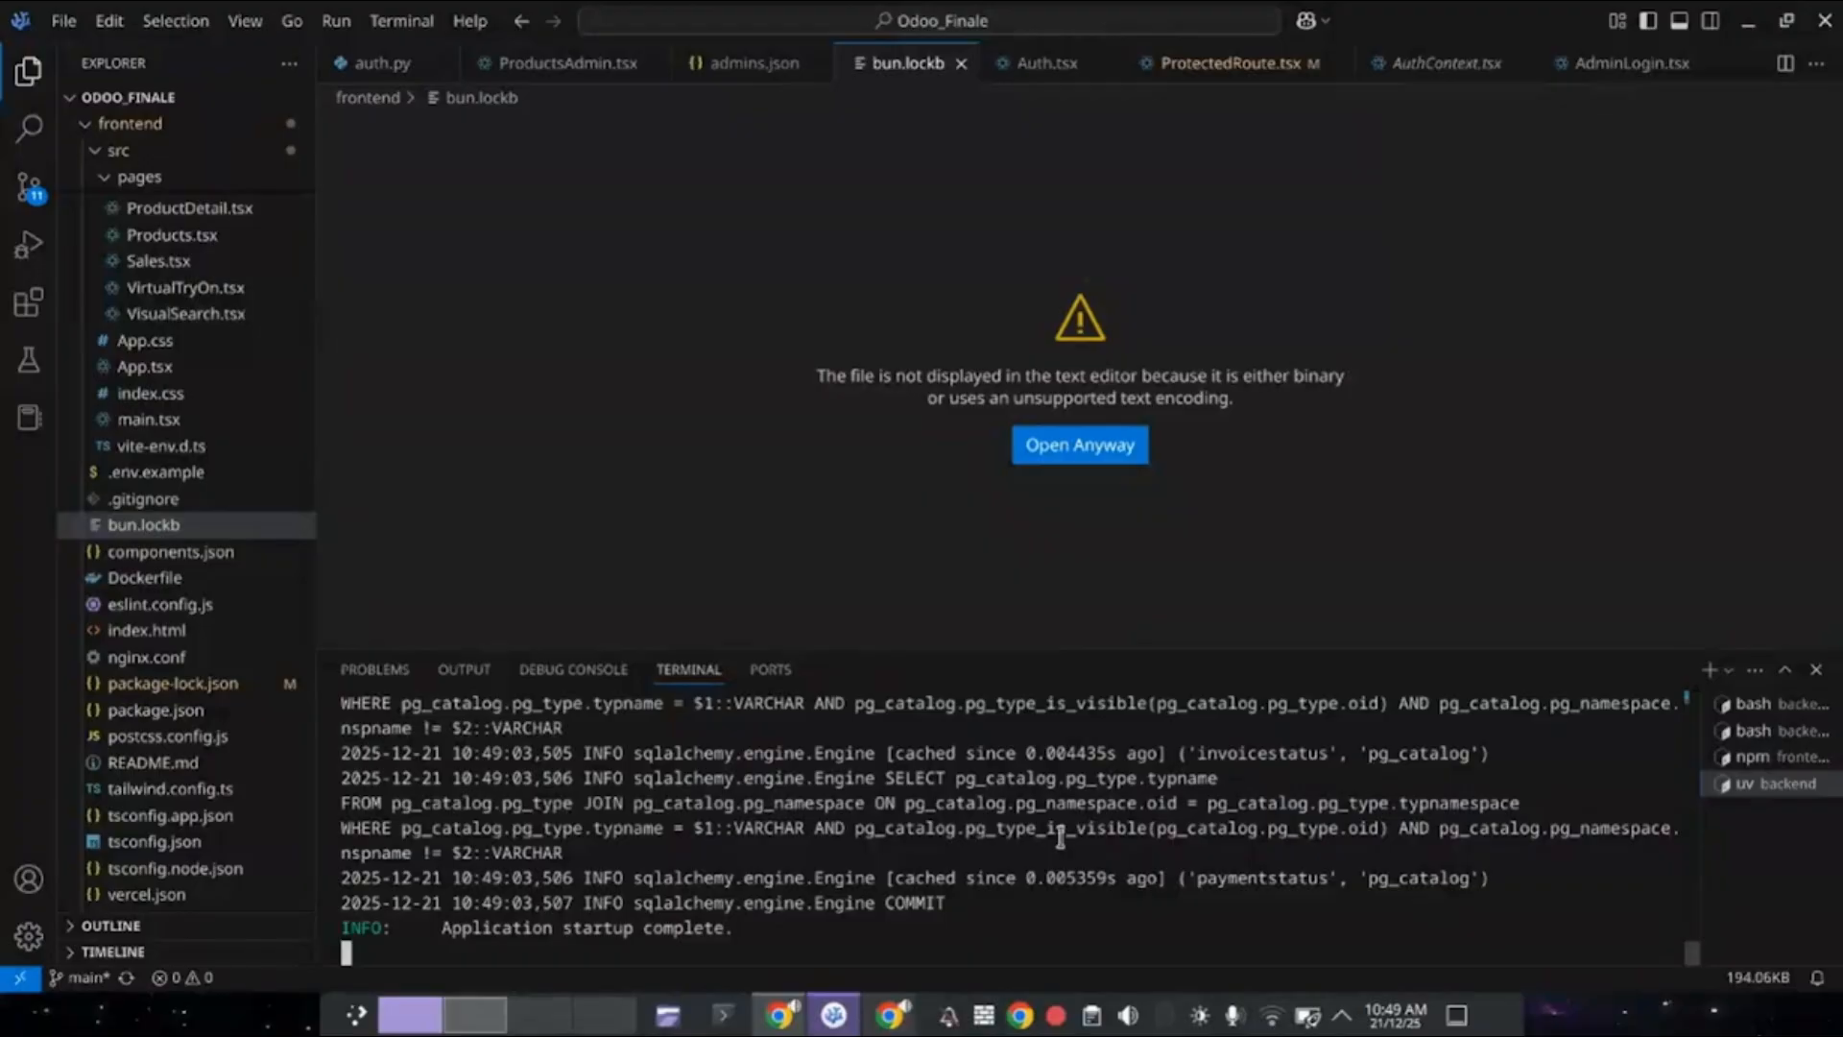
{"action": "key", "text": "alt+Tab"}
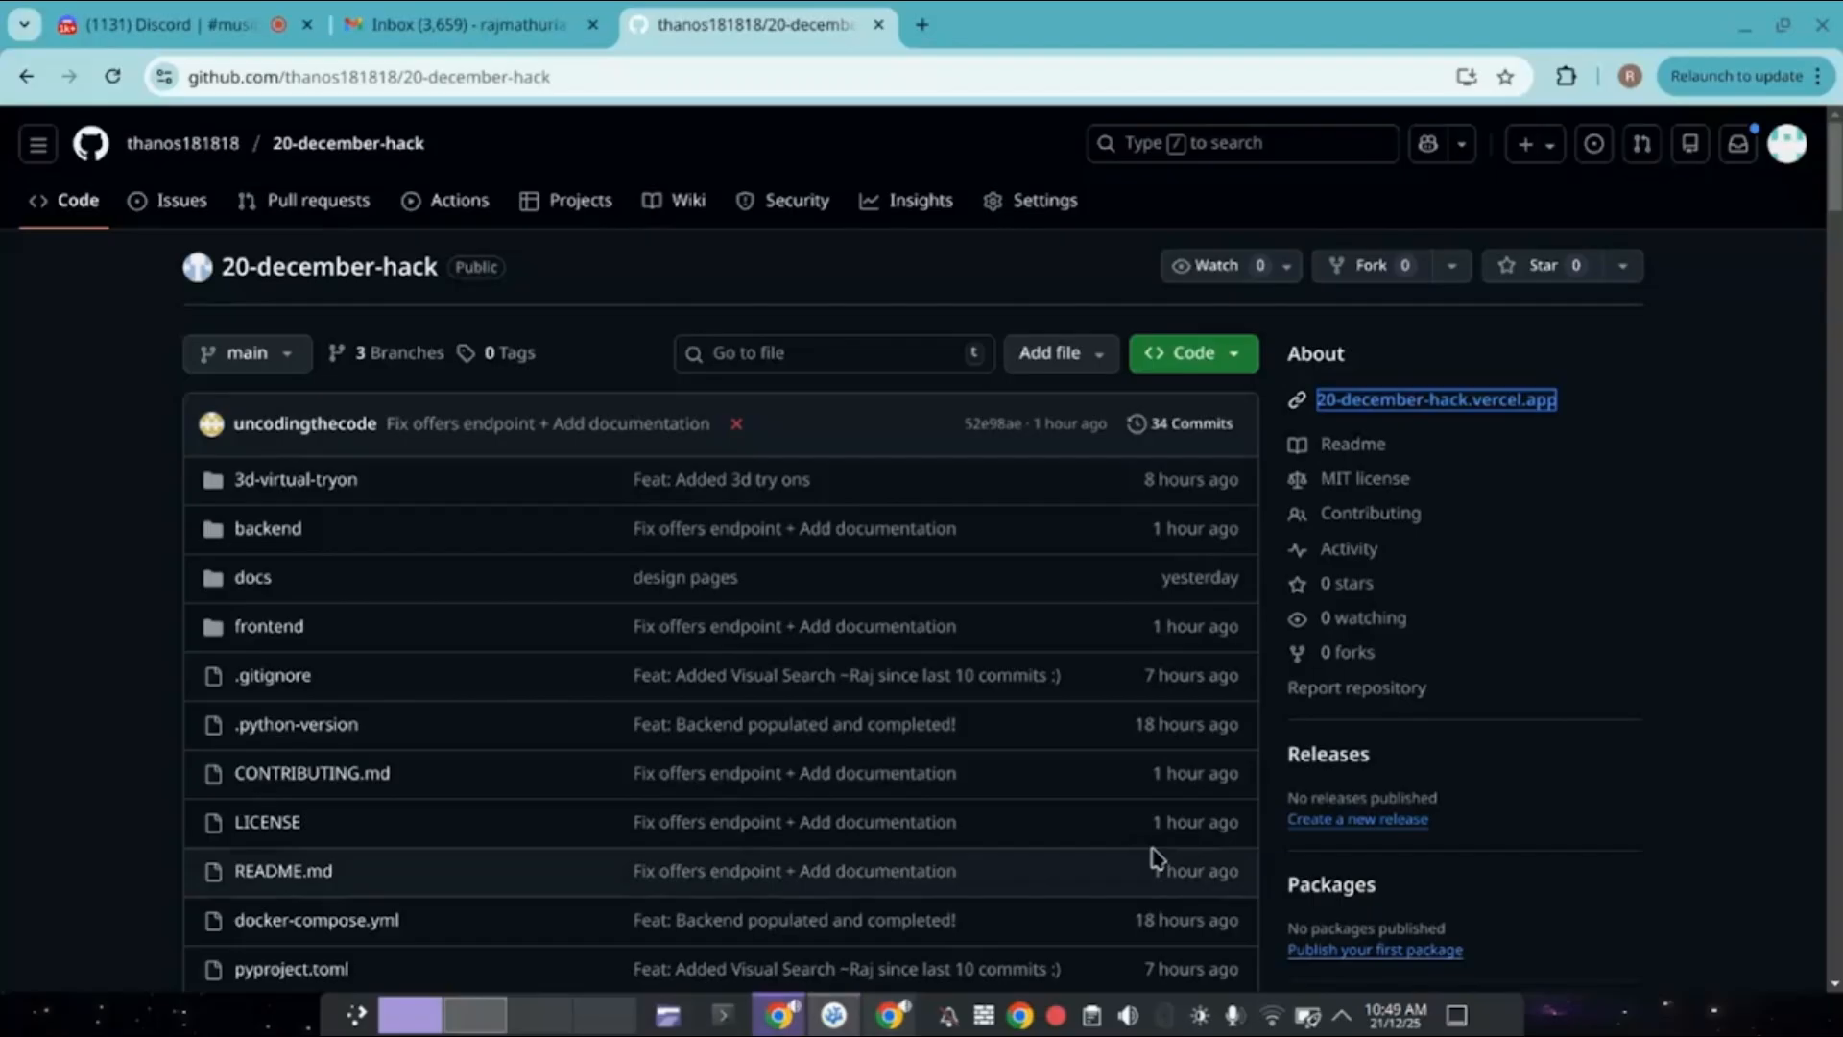
{"action": "key", "text": "alt+Tab"}
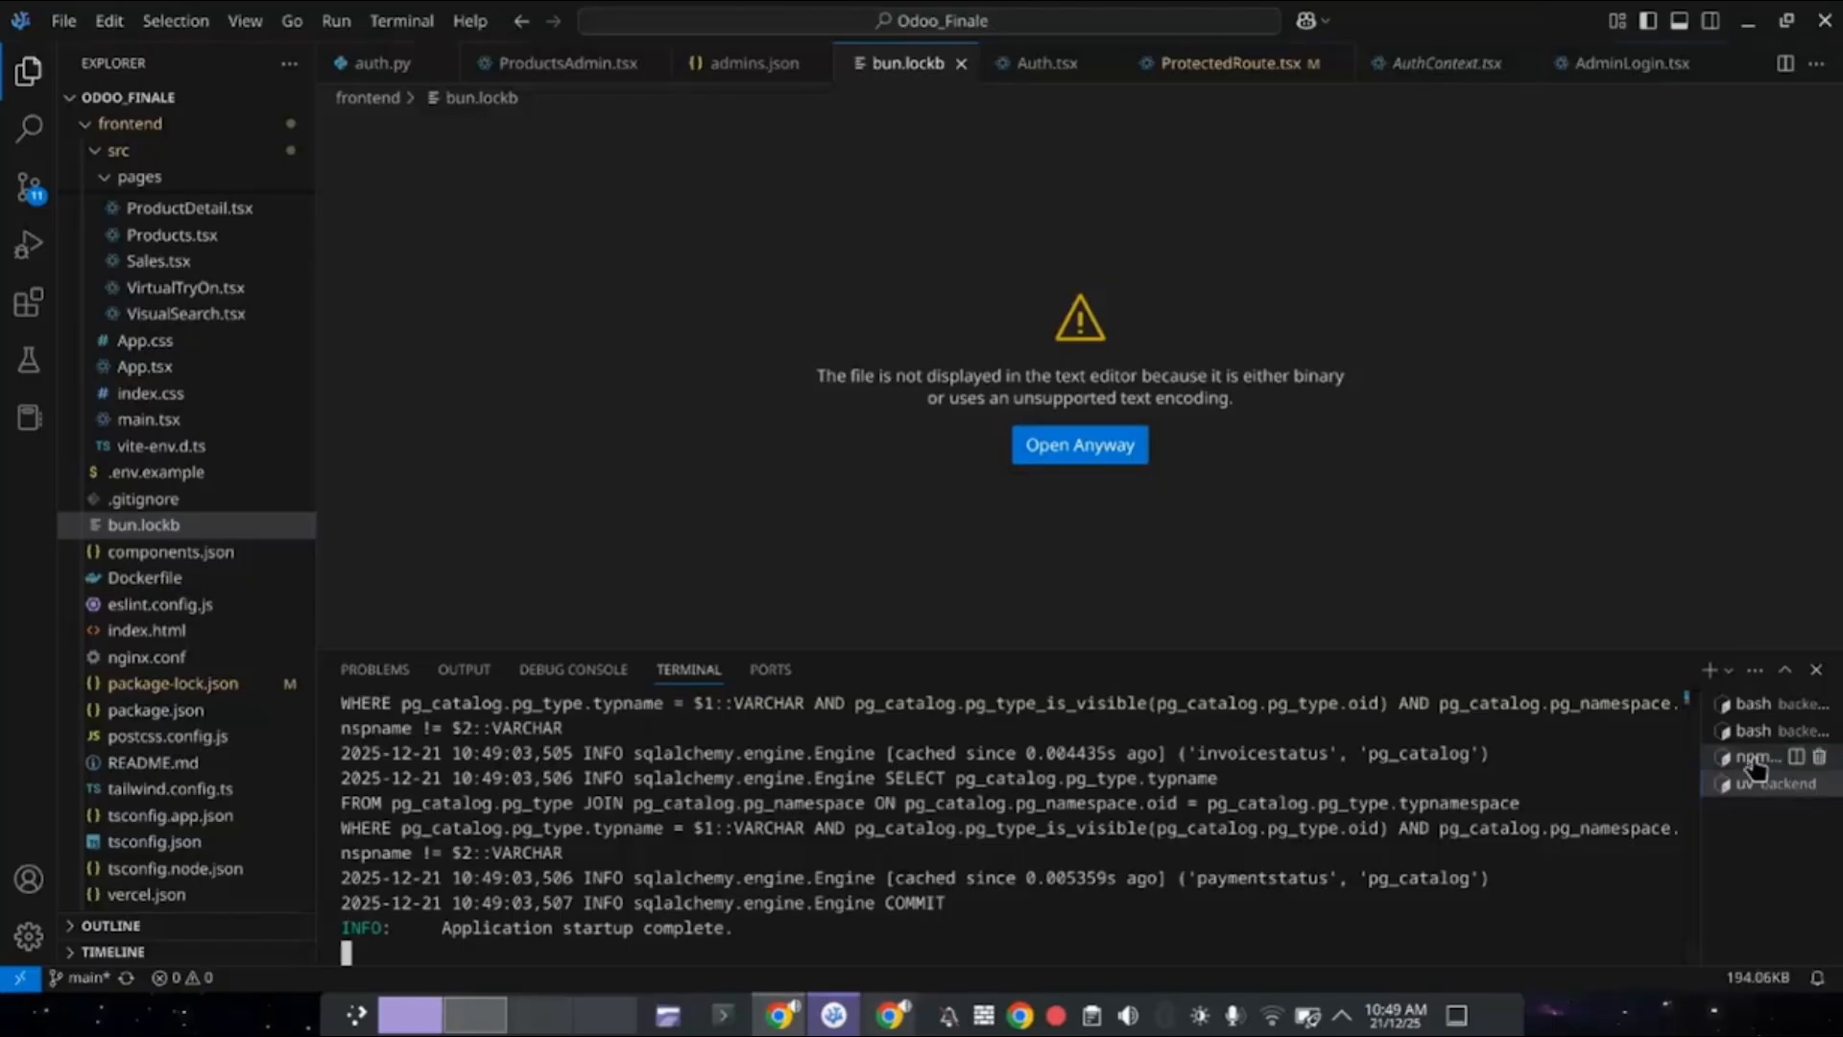
{"action": "left_click", "coordinate": [1756, 768]}
{"action": "scroll", "coordinate": [614, 875], "scroll_direction": "up", "scroll_amount": 5}
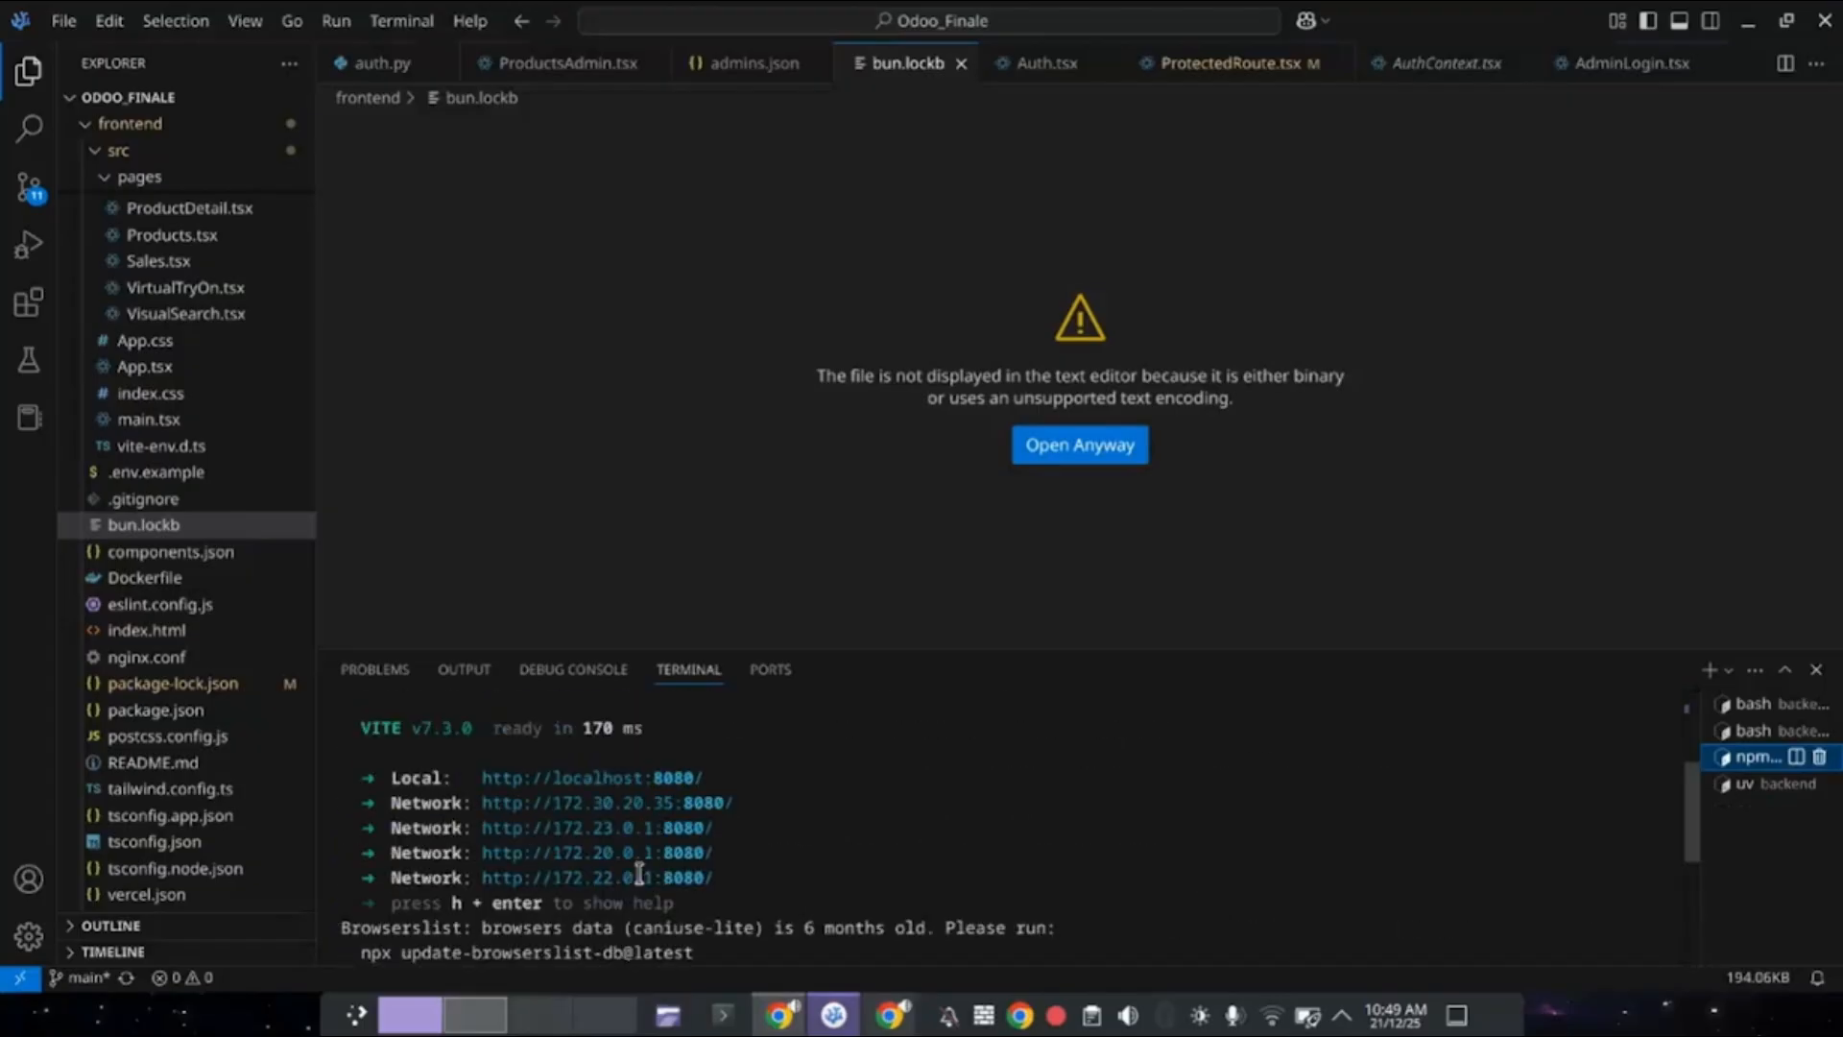
{"action": "scroll", "coordinate": [638, 876], "scroll_direction": "up", "scroll_amount": 2}
{"action": "scroll", "coordinate": [638, 875], "scroll_direction": "down", "scroll_amount": 2}
{"action": "left_click", "coordinate": [639, 876], "text": "ctrl"}
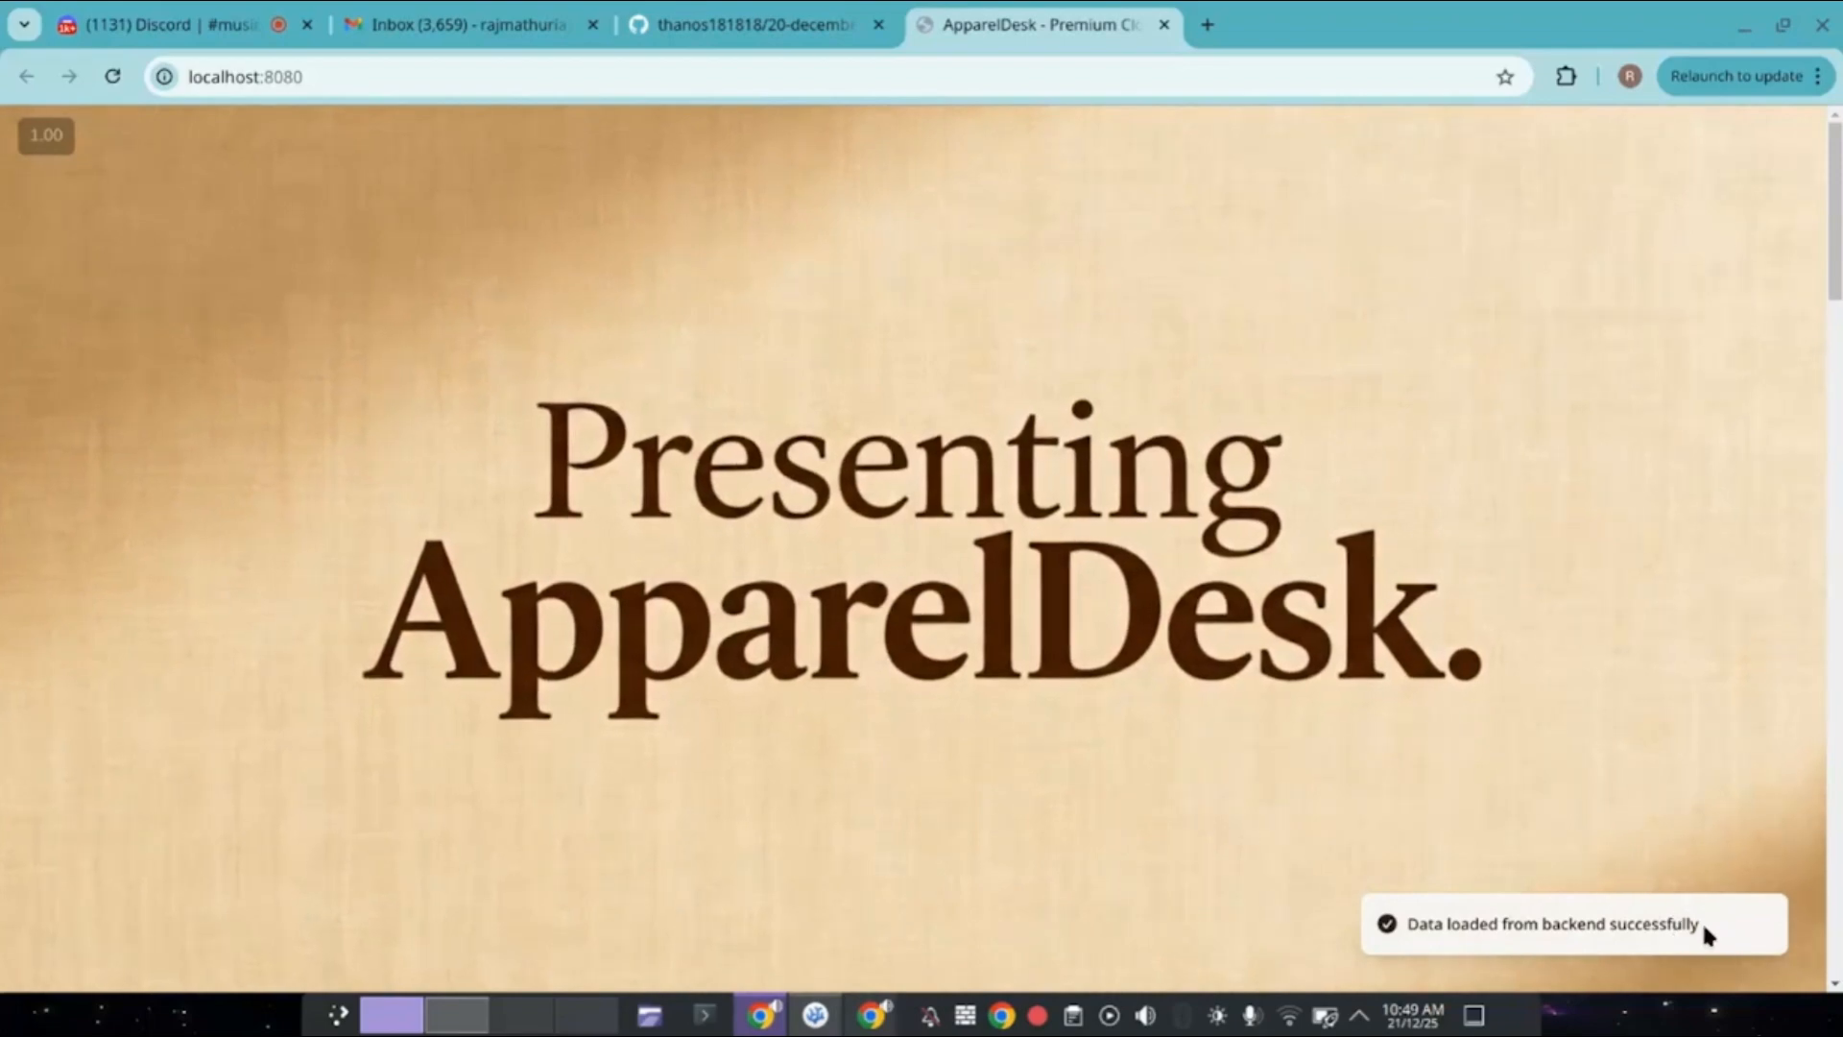
Log out of the local store and go to the Login page.
{"action": "scroll", "coordinate": [1635, 804], "scroll_direction": "down", "scroll_amount": 6}
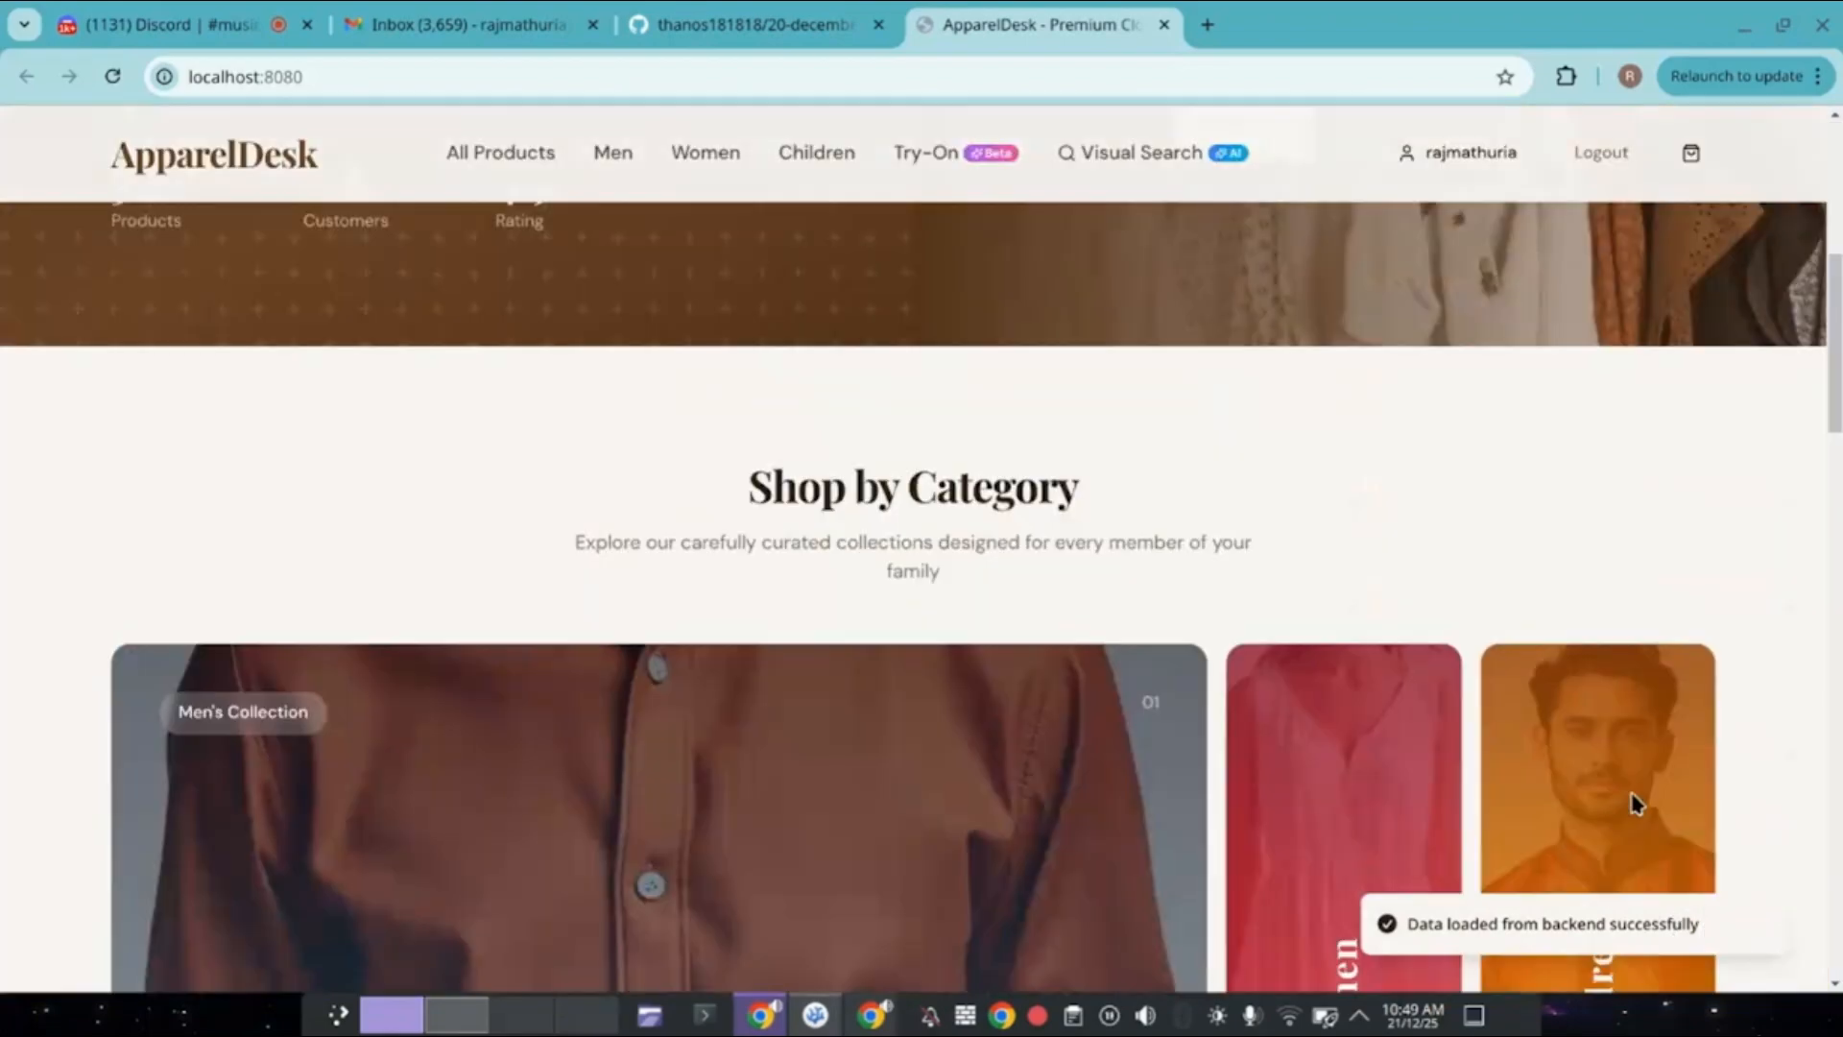
{"action": "scroll", "coordinate": [1635, 804], "scroll_direction": "up", "scroll_amount": 6}
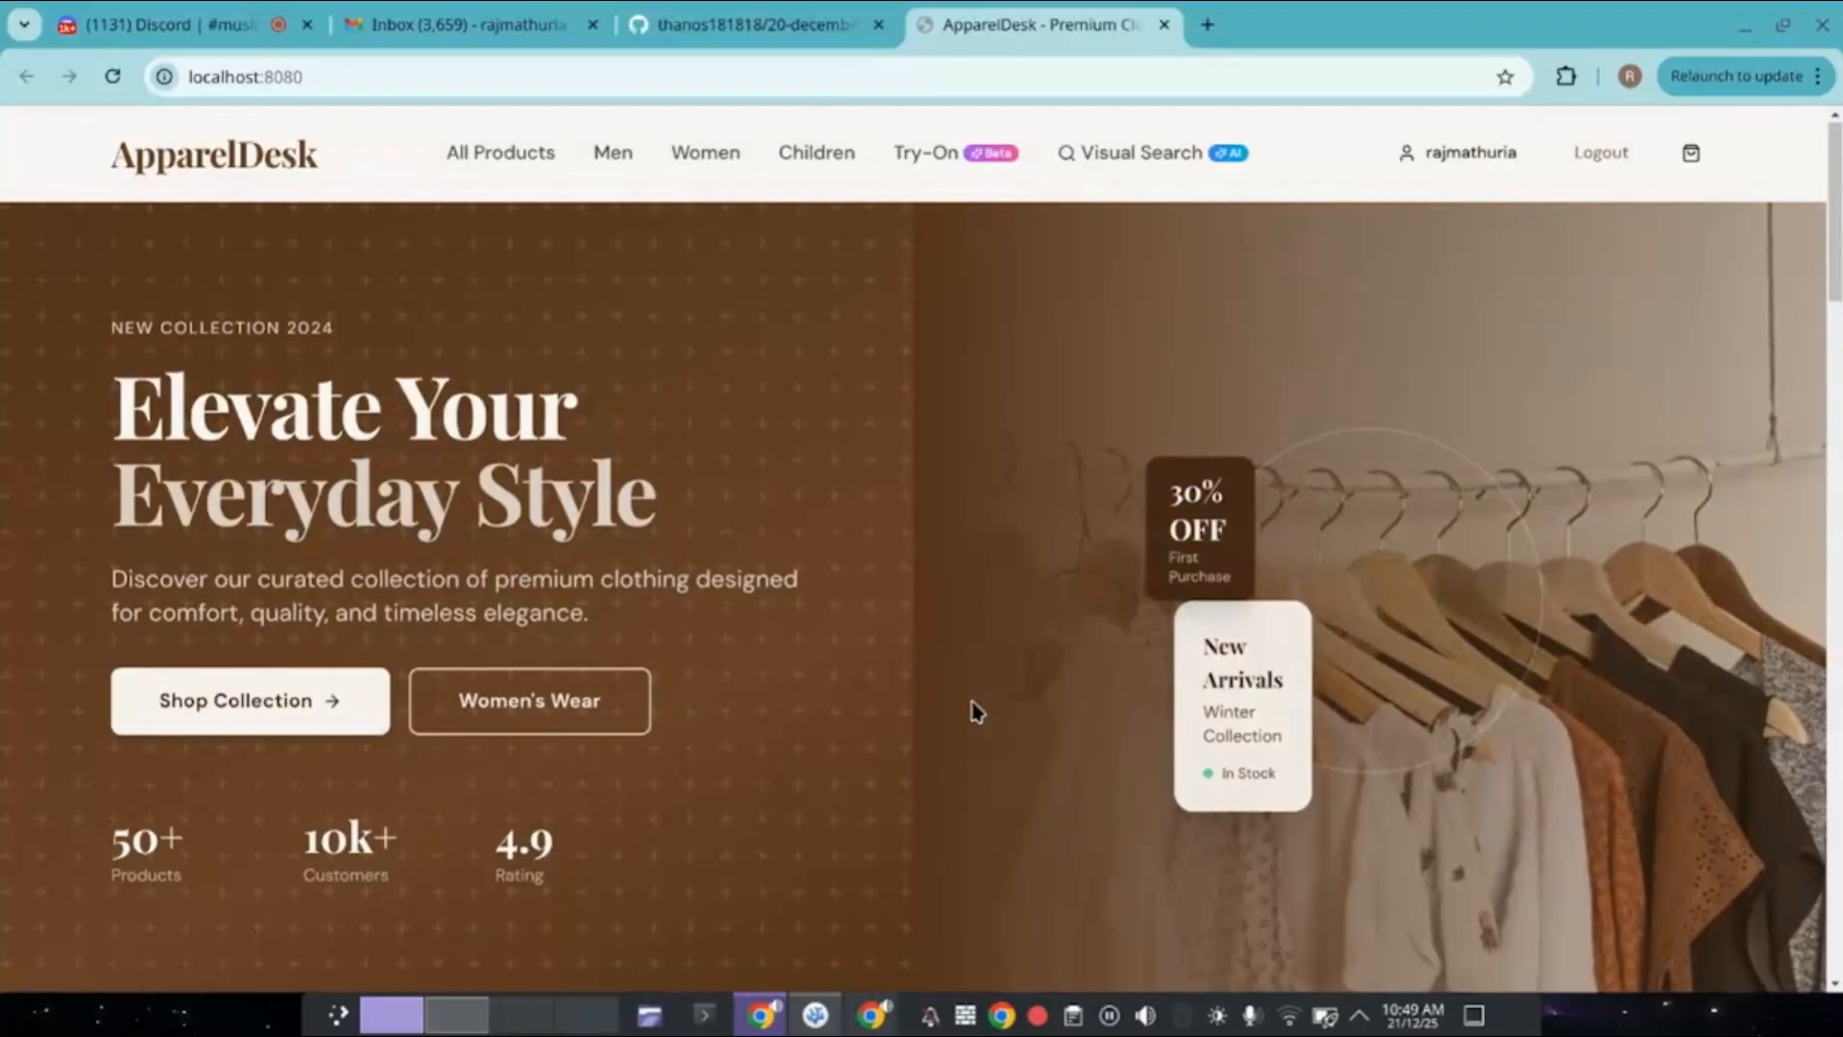
{"action": "left_click", "coordinate": [1603, 152]}
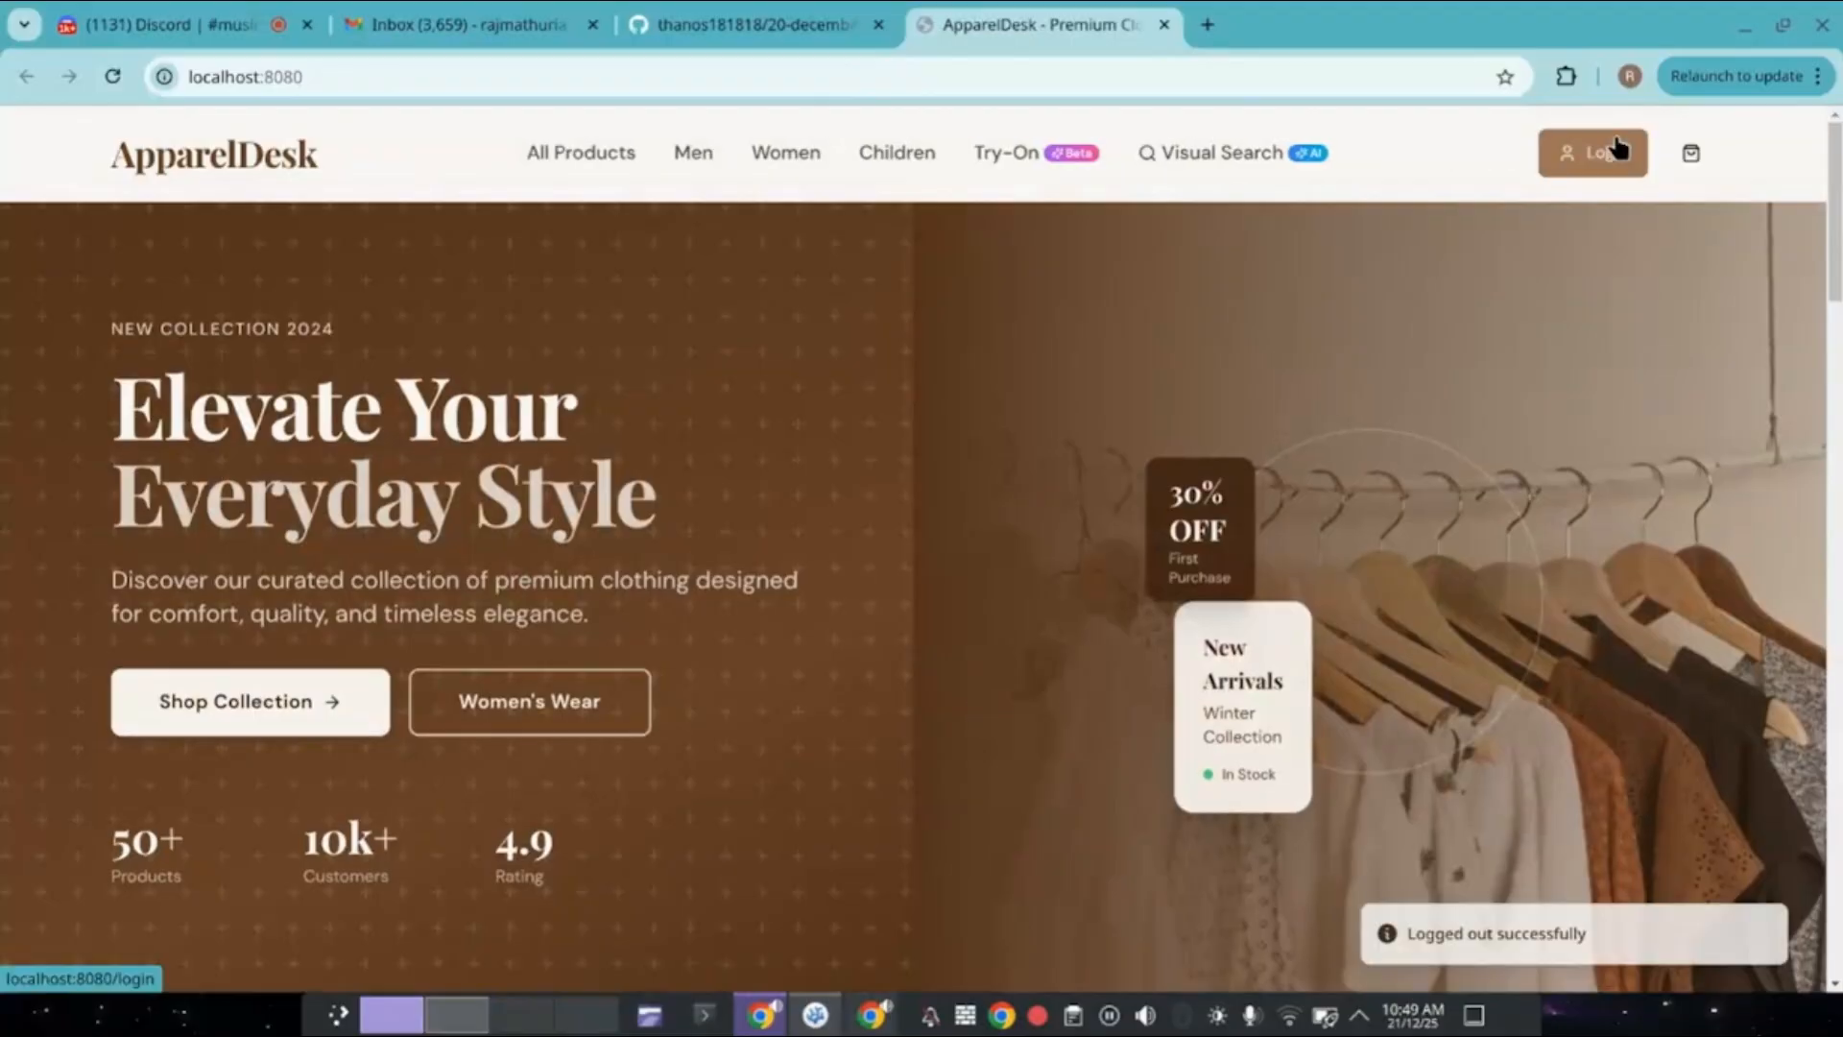
{"action": "left_click", "coordinate": [1613, 152]}
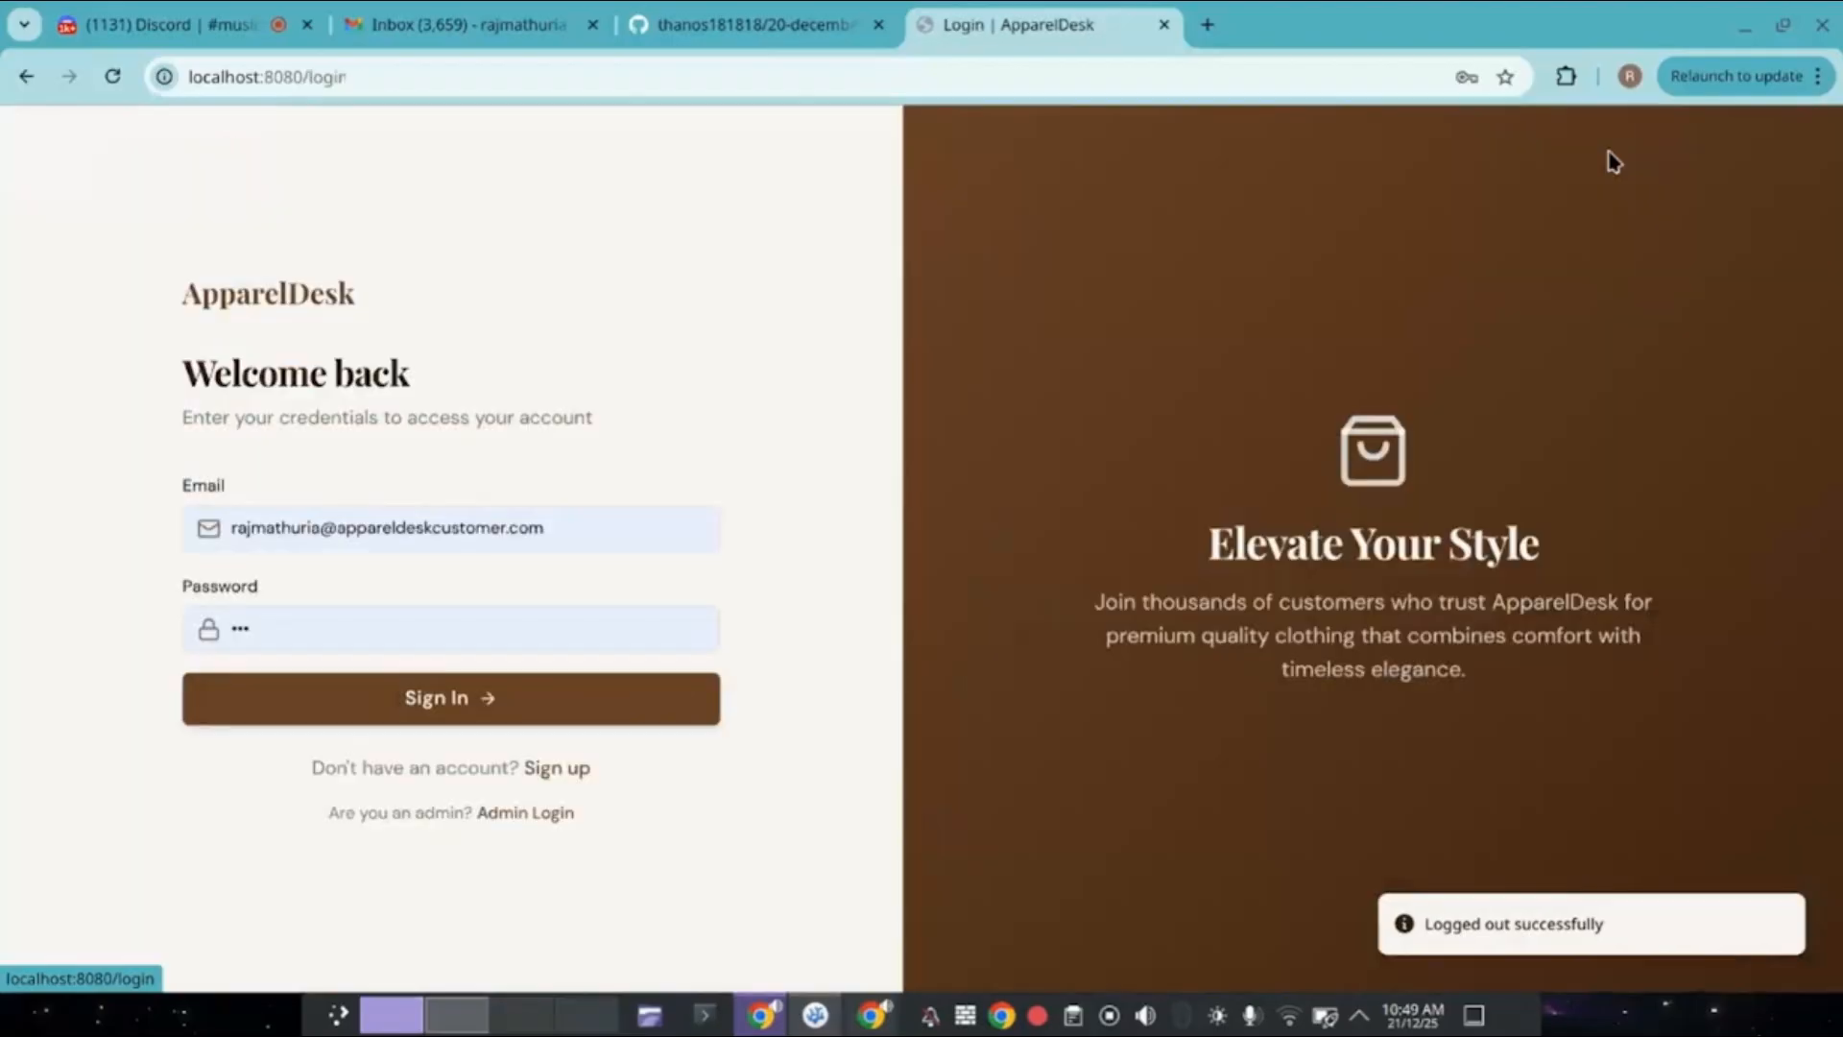
Sign up a new customer account using the saved name and e-mail and a new password.
{"action": "left_click", "coordinate": [539, 770]}
{"action": "left_click", "coordinate": [432, 446]}
{"action": "left_click", "coordinate": [422, 511]}
{"action": "left_click", "coordinate": [390, 651]}
{"action": "key", "text": "ctrl+a"}
{"action": "type", "text": "1234"}
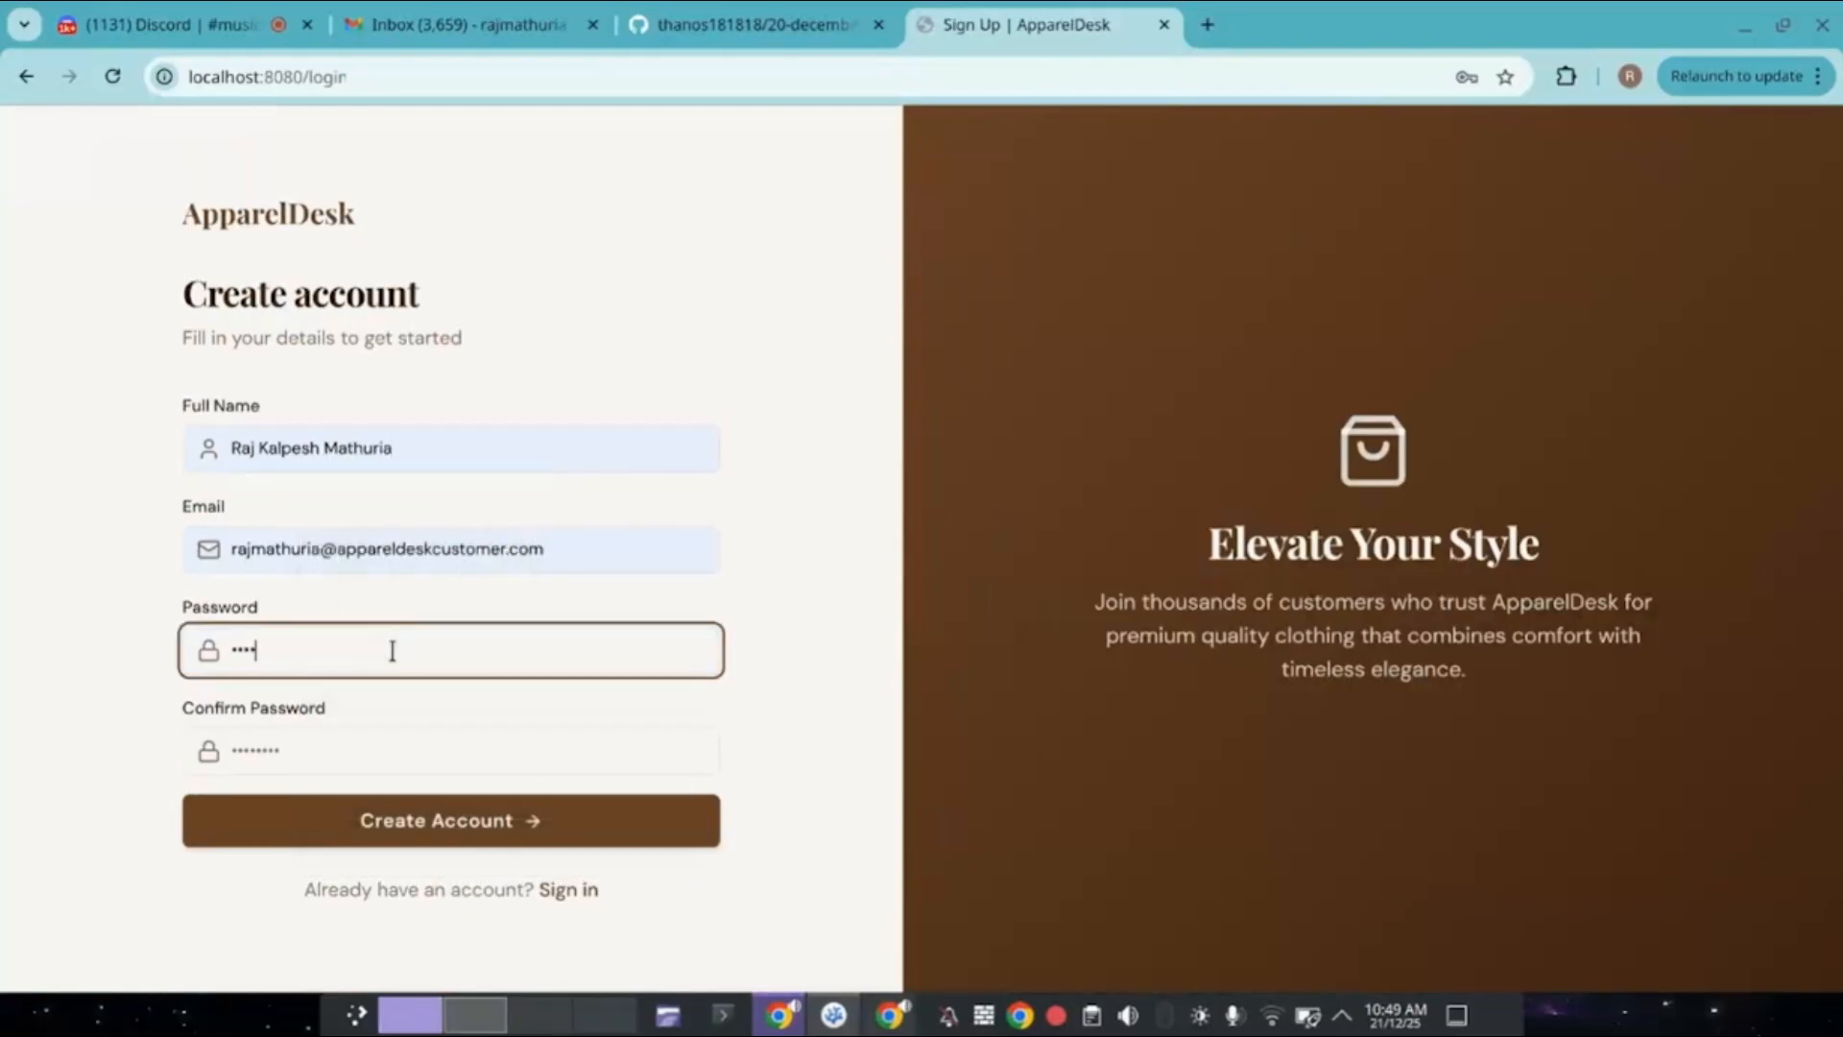
{"action": "left_click", "coordinate": [369, 758]}
{"action": "key", "text": "ctrl+a"}
{"action": "type", "text": "1234"}
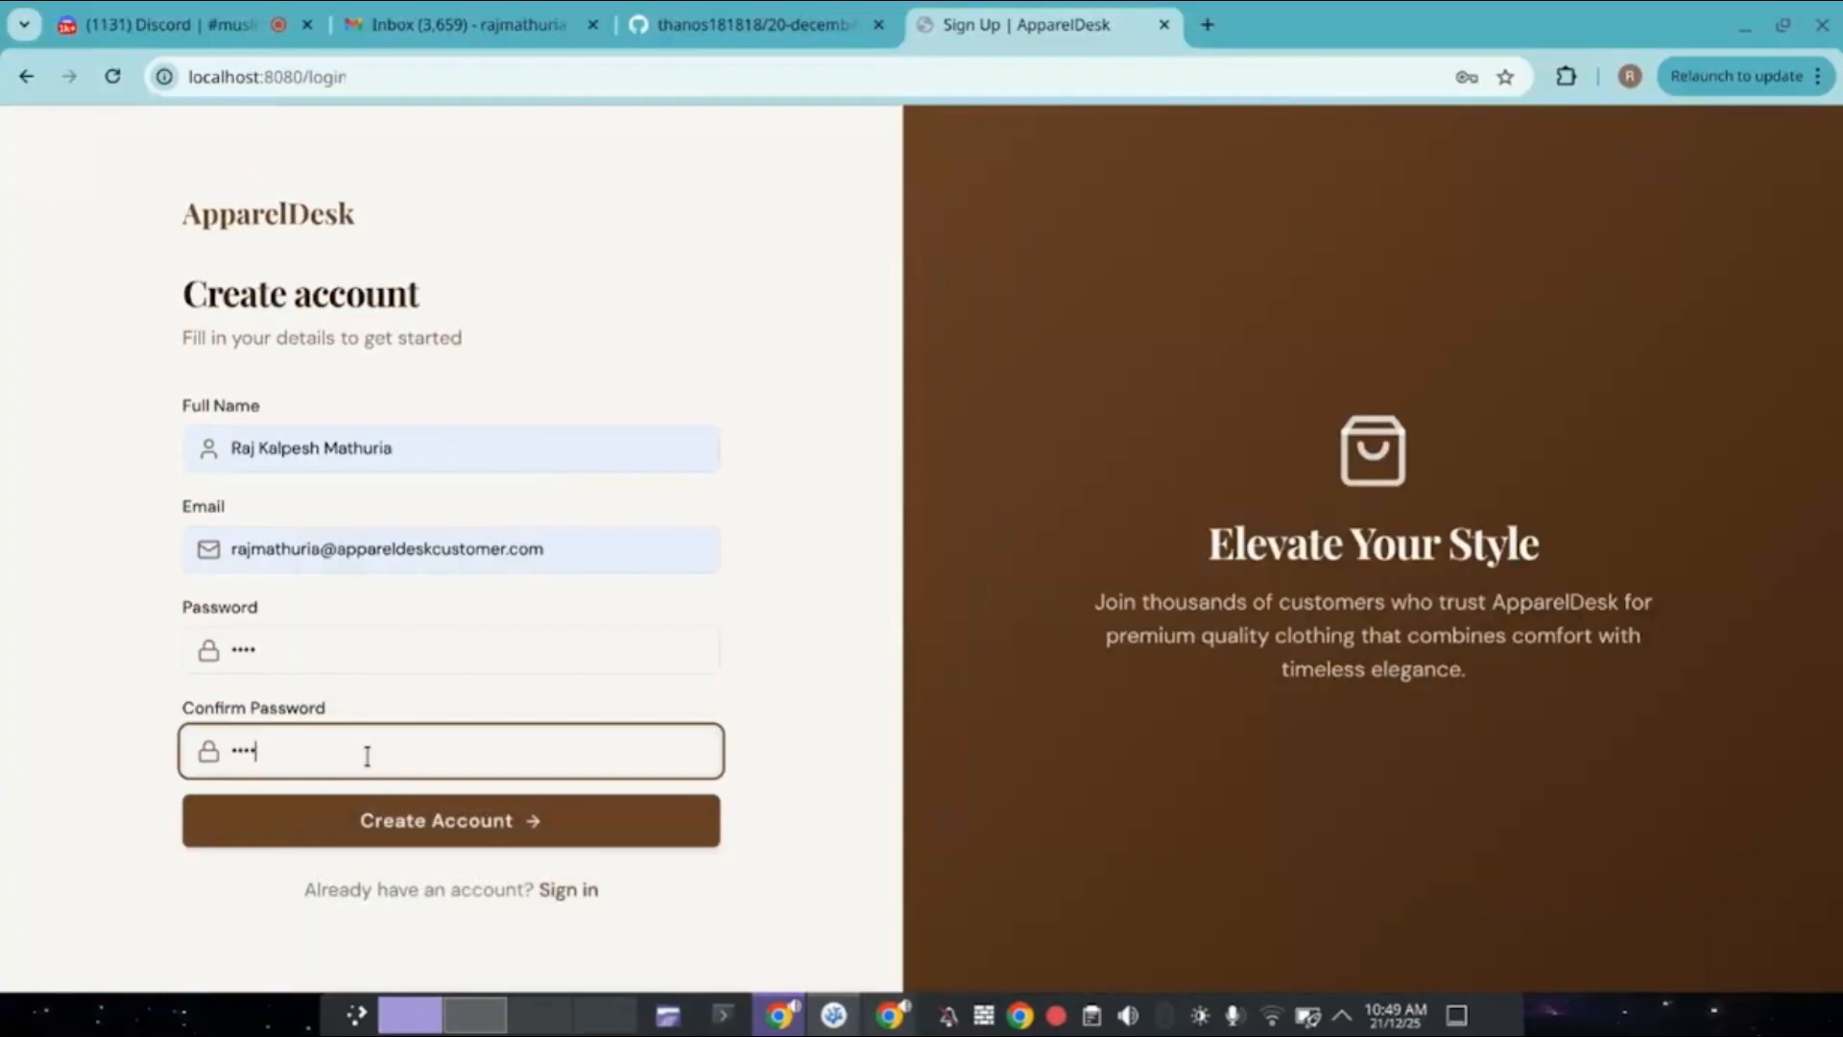
{"action": "left_click", "coordinate": [396, 822]}
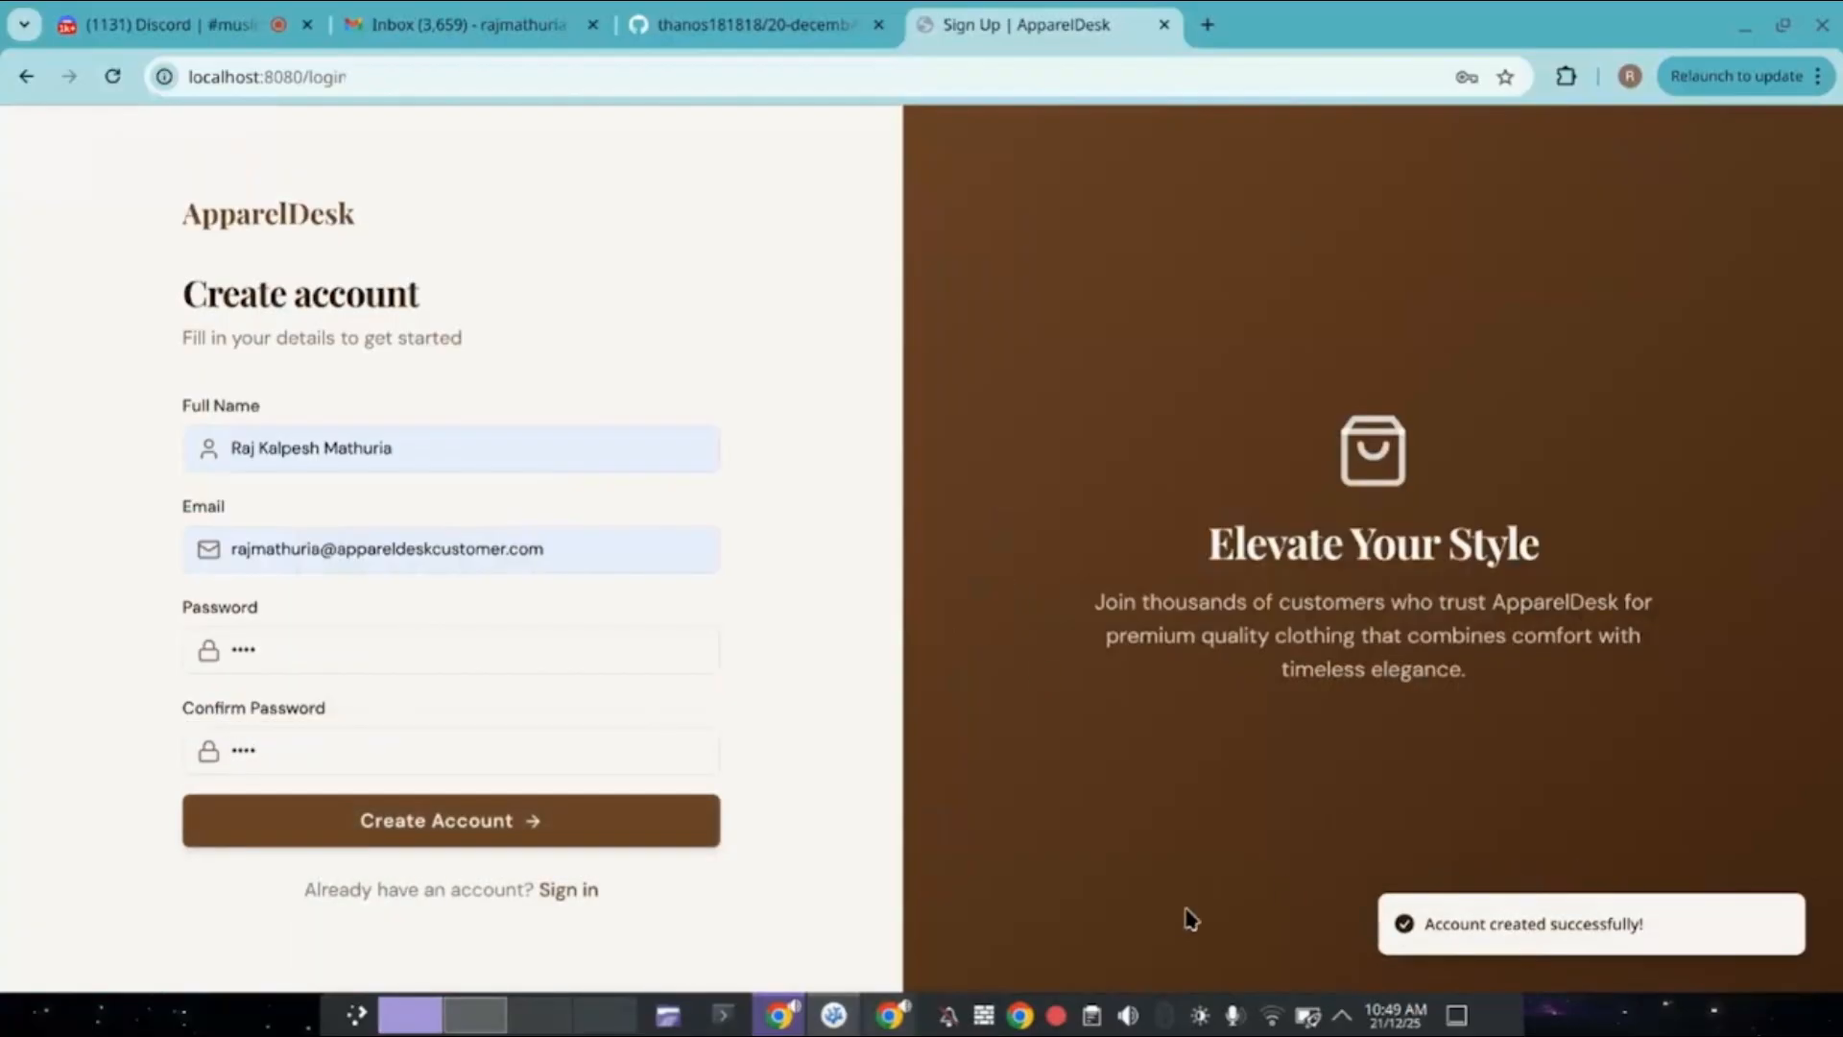
Sign in with the new account, accept Chrome's password update, and return to the home page.
{"action": "left_click", "coordinate": [566, 888]}
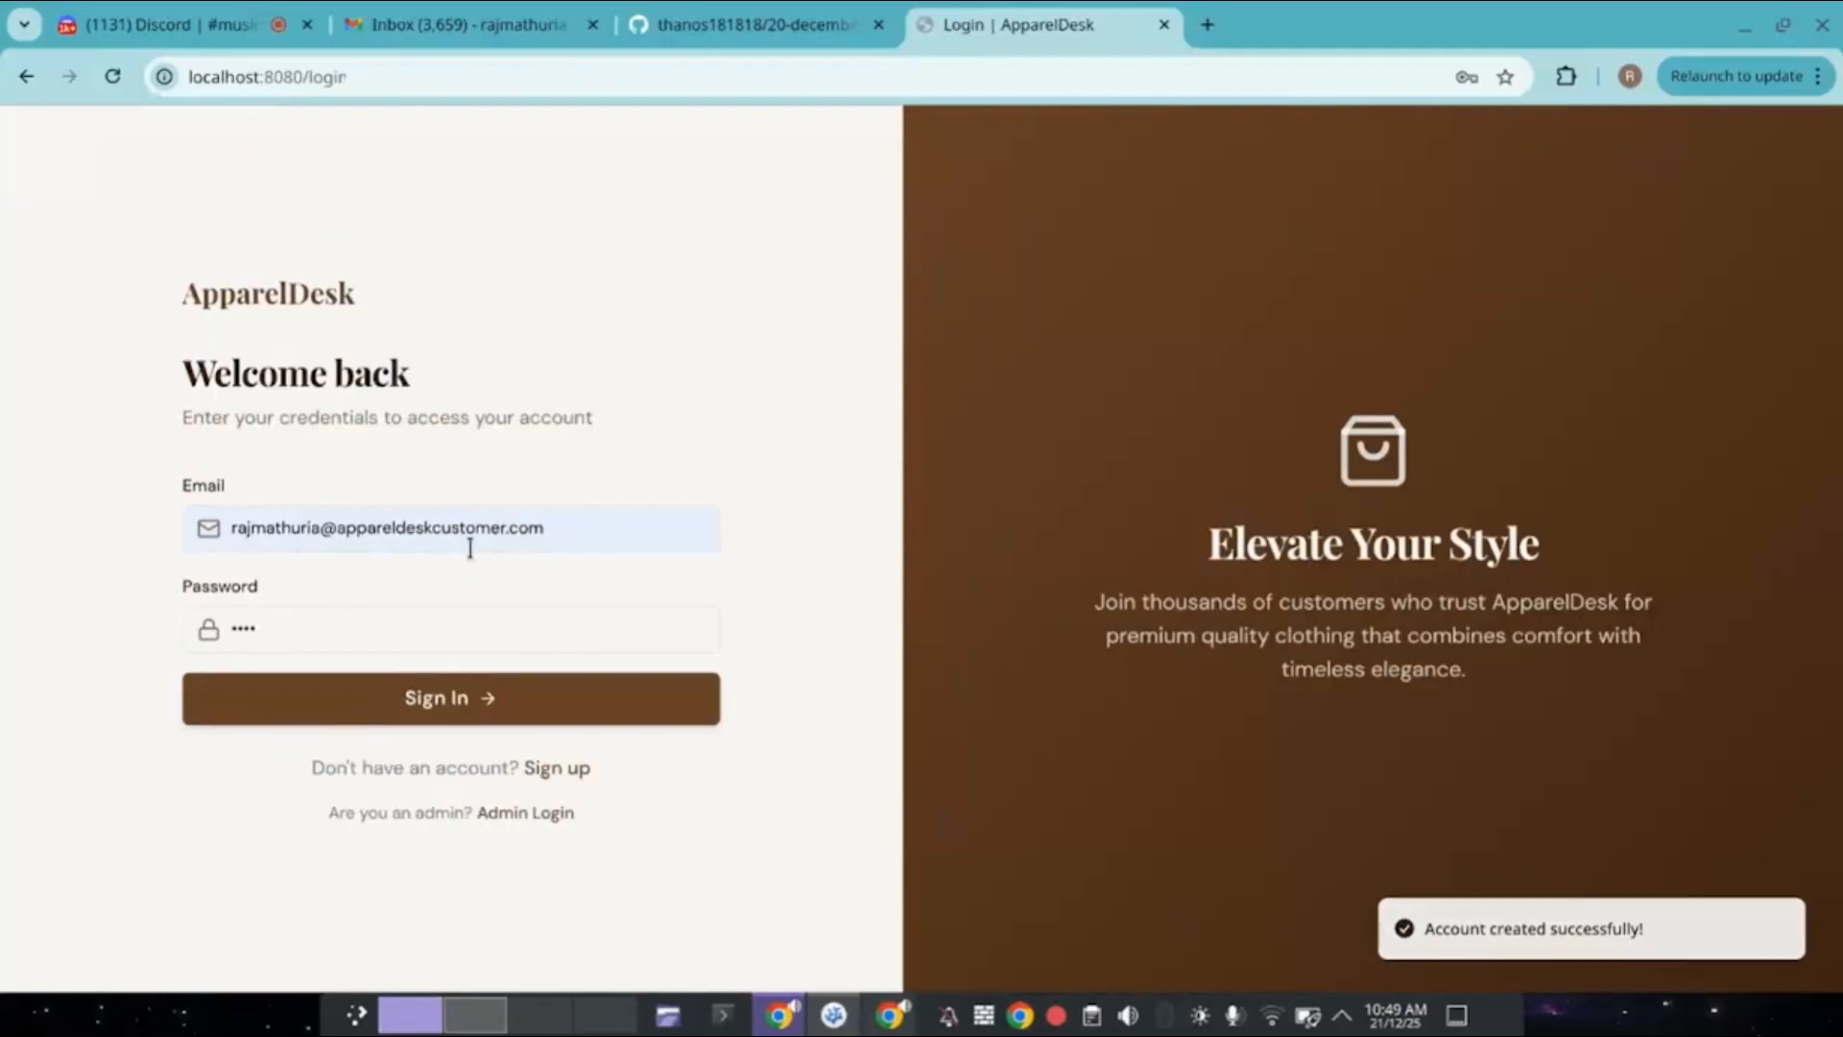
{"action": "left_click", "coordinate": [387, 625]}
{"action": "left_click", "coordinate": [464, 699]}
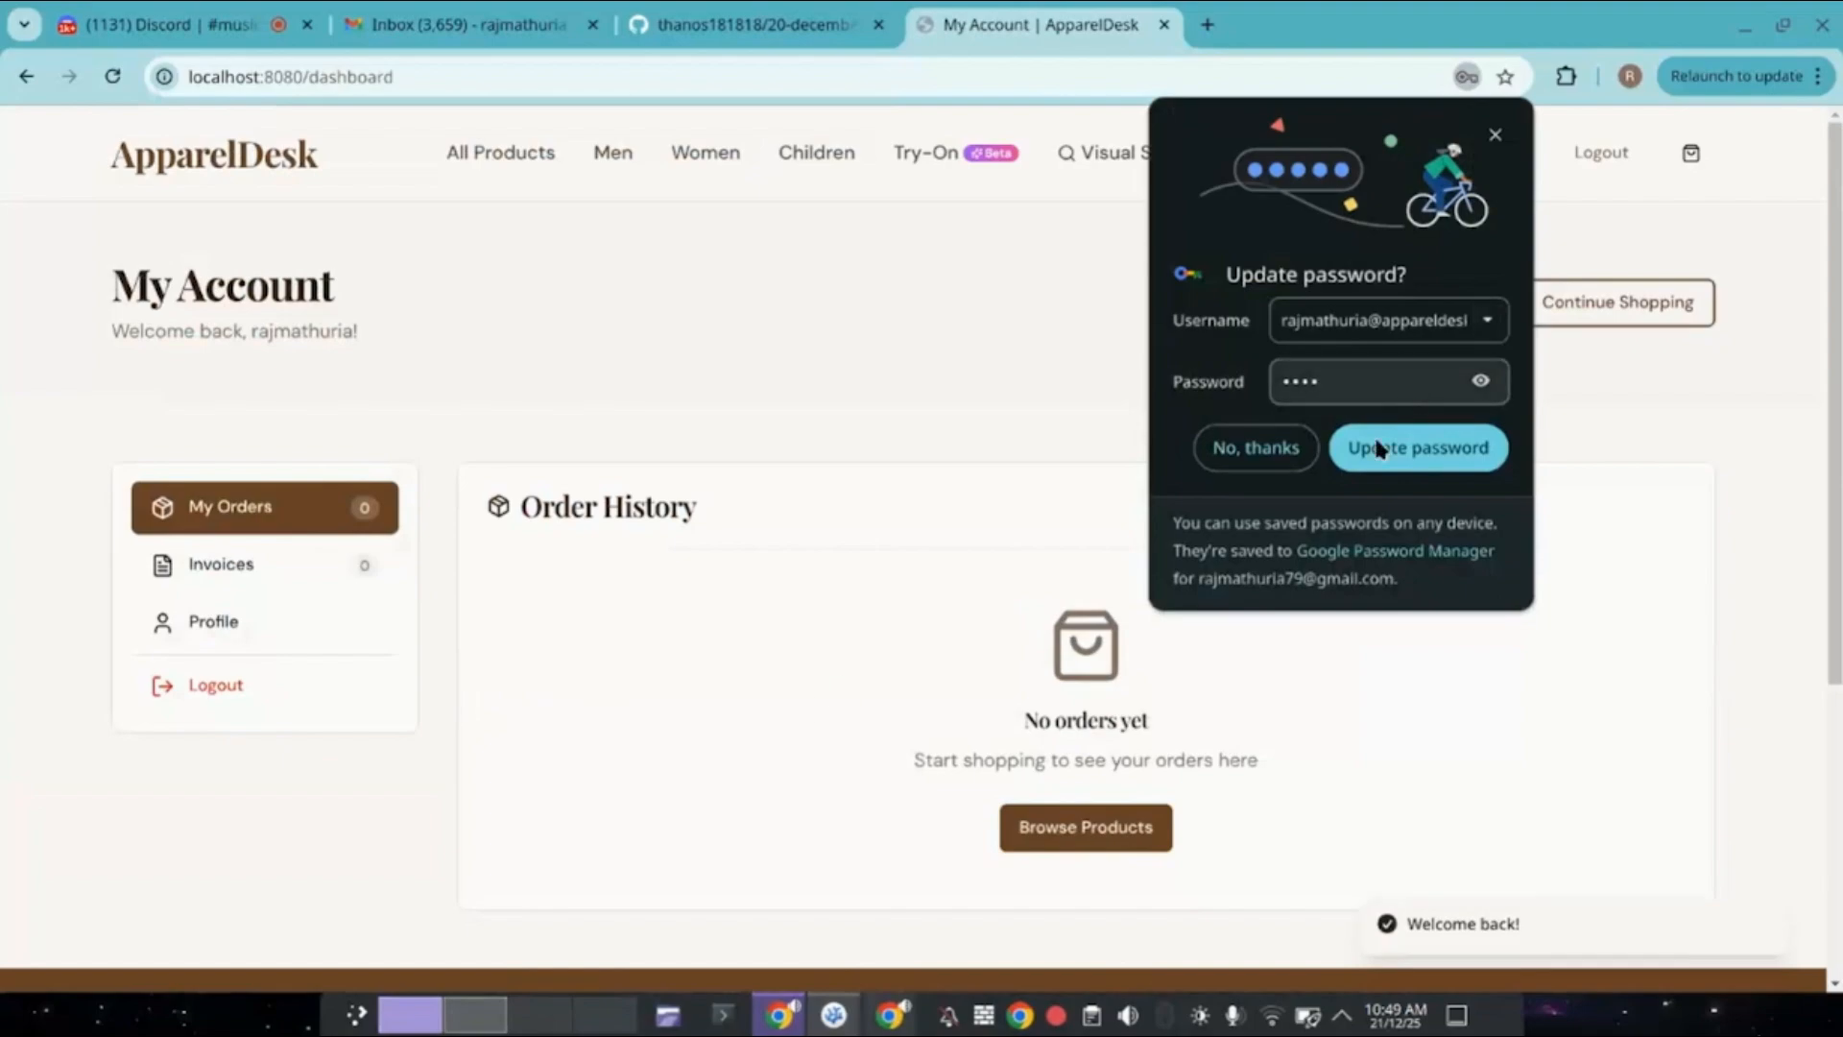
{"action": "left_click", "coordinate": [1363, 451]}
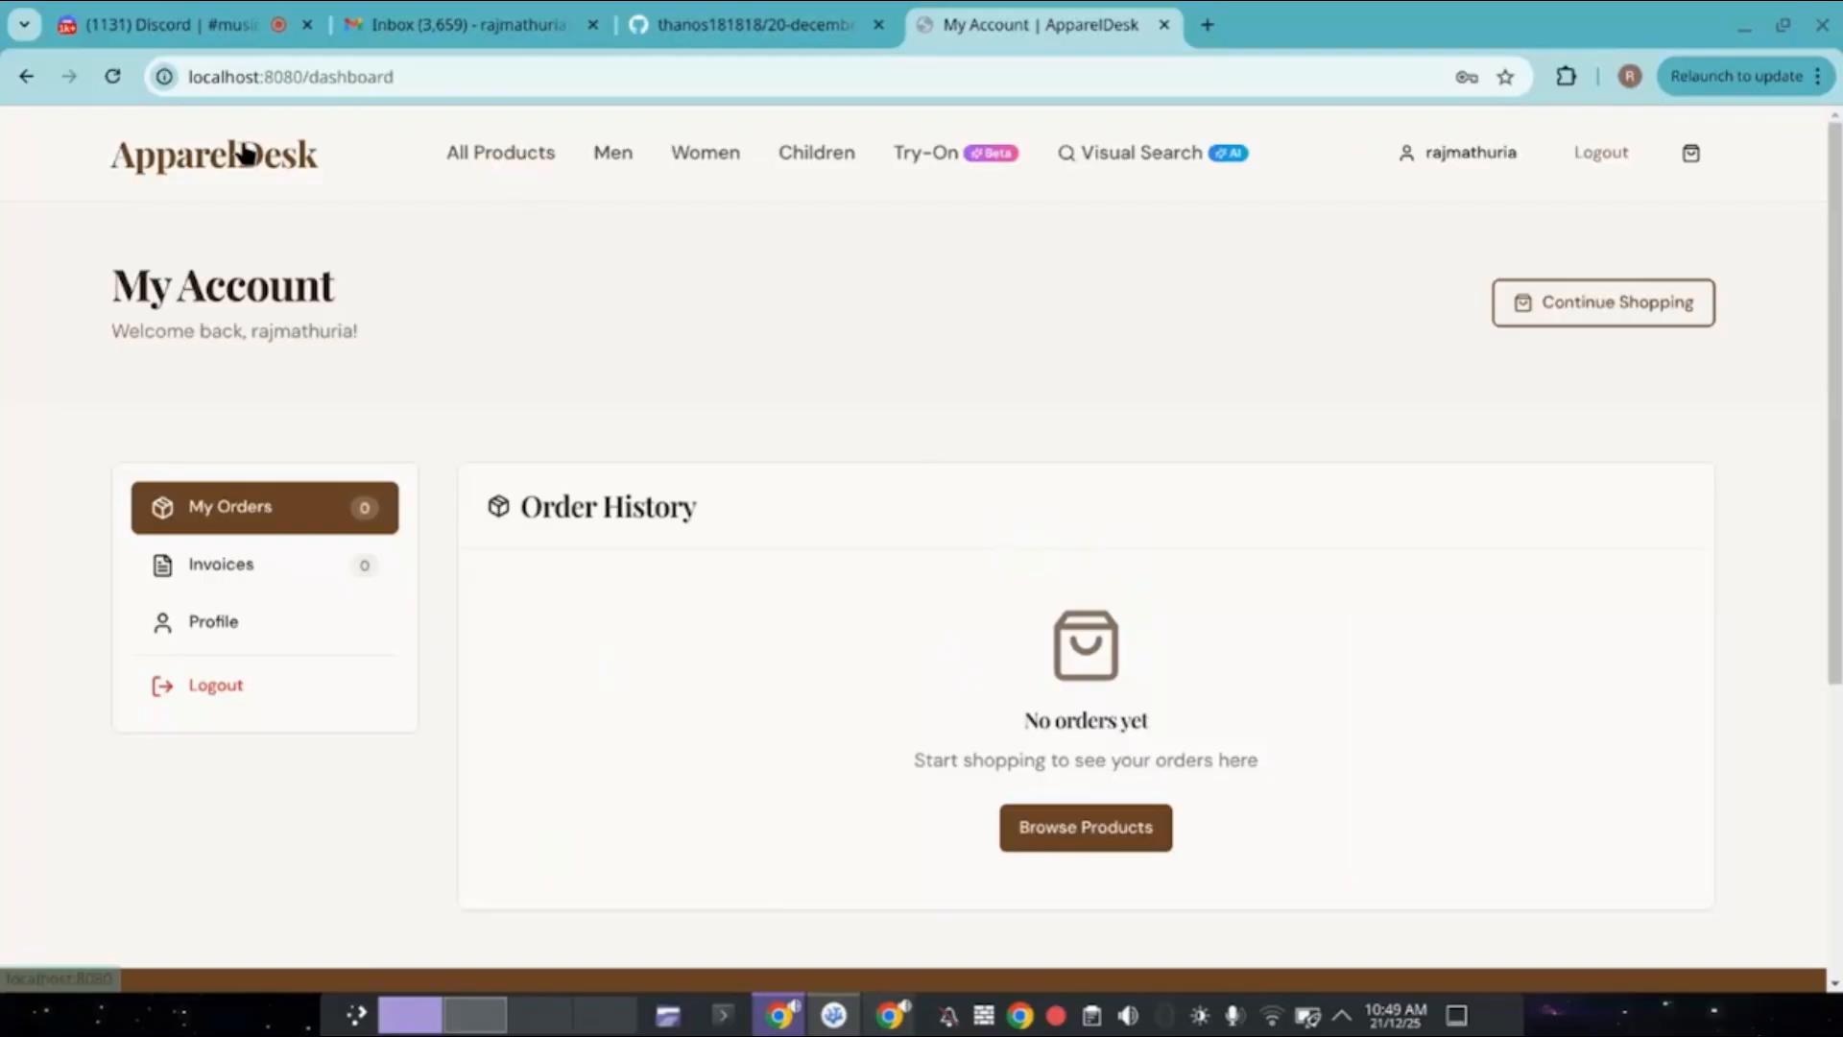
{"action": "left_click", "coordinate": [247, 151]}
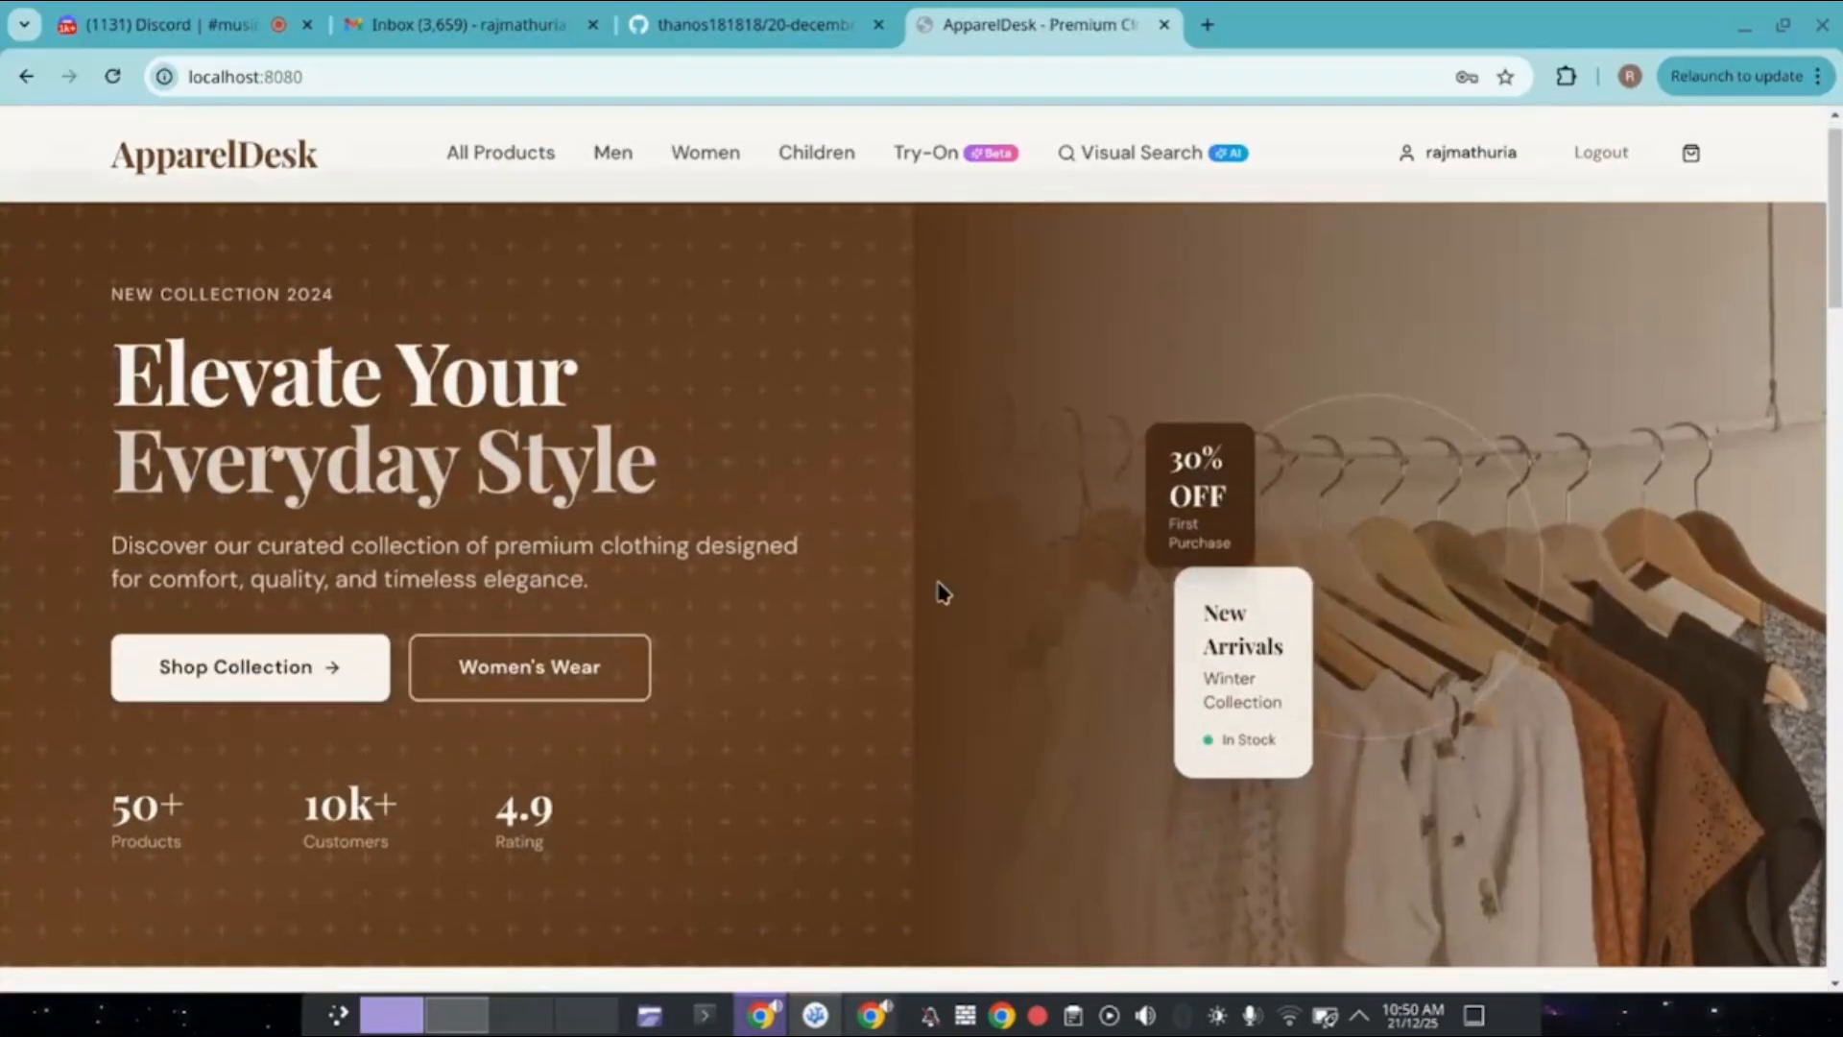
Scroll through the home page categories and open the Men products listing.
{"action": "scroll", "coordinate": [943, 592], "scroll_direction": "down", "scroll_amount": 1}
{"action": "scroll", "coordinate": [943, 593], "scroll_direction": "down", "scroll_amount": 5}
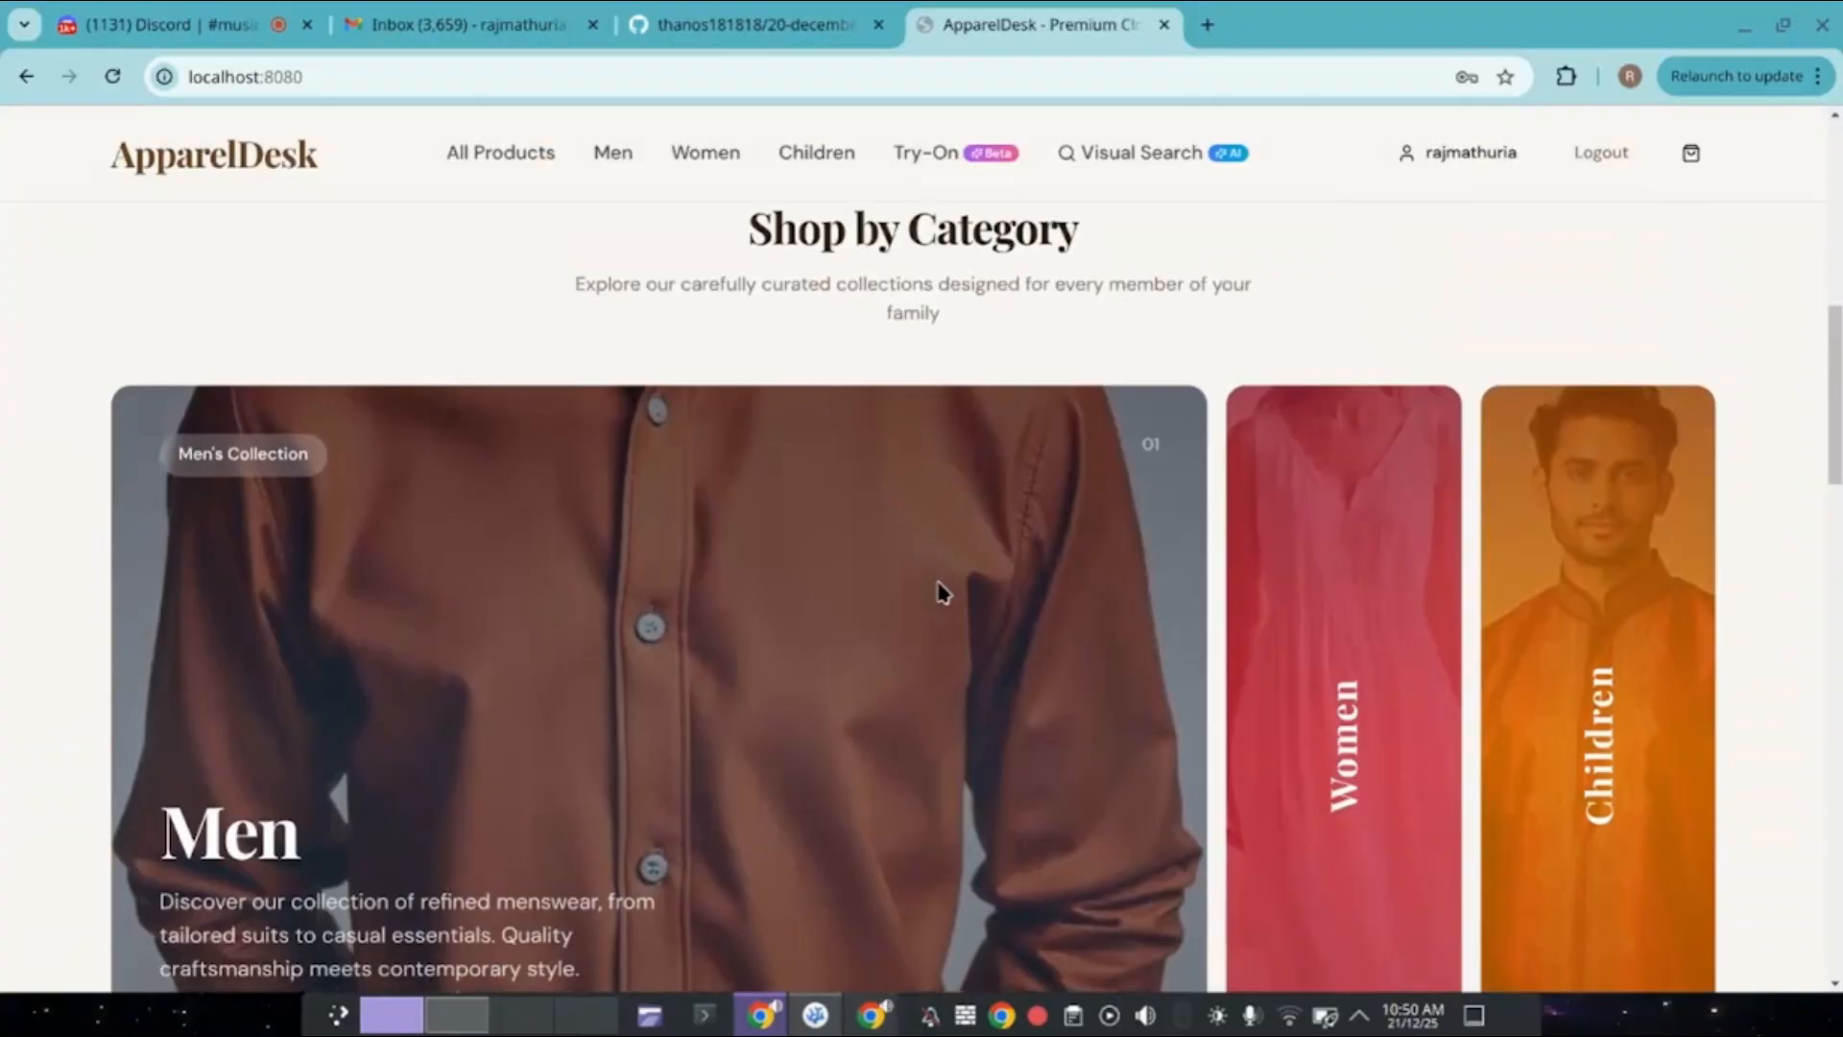
{"action": "scroll", "coordinate": [944, 593], "scroll_direction": "down", "scroll_amount": 1}
{"action": "scroll", "coordinate": [940, 592], "scroll_direction": "up", "scroll_amount": 1}
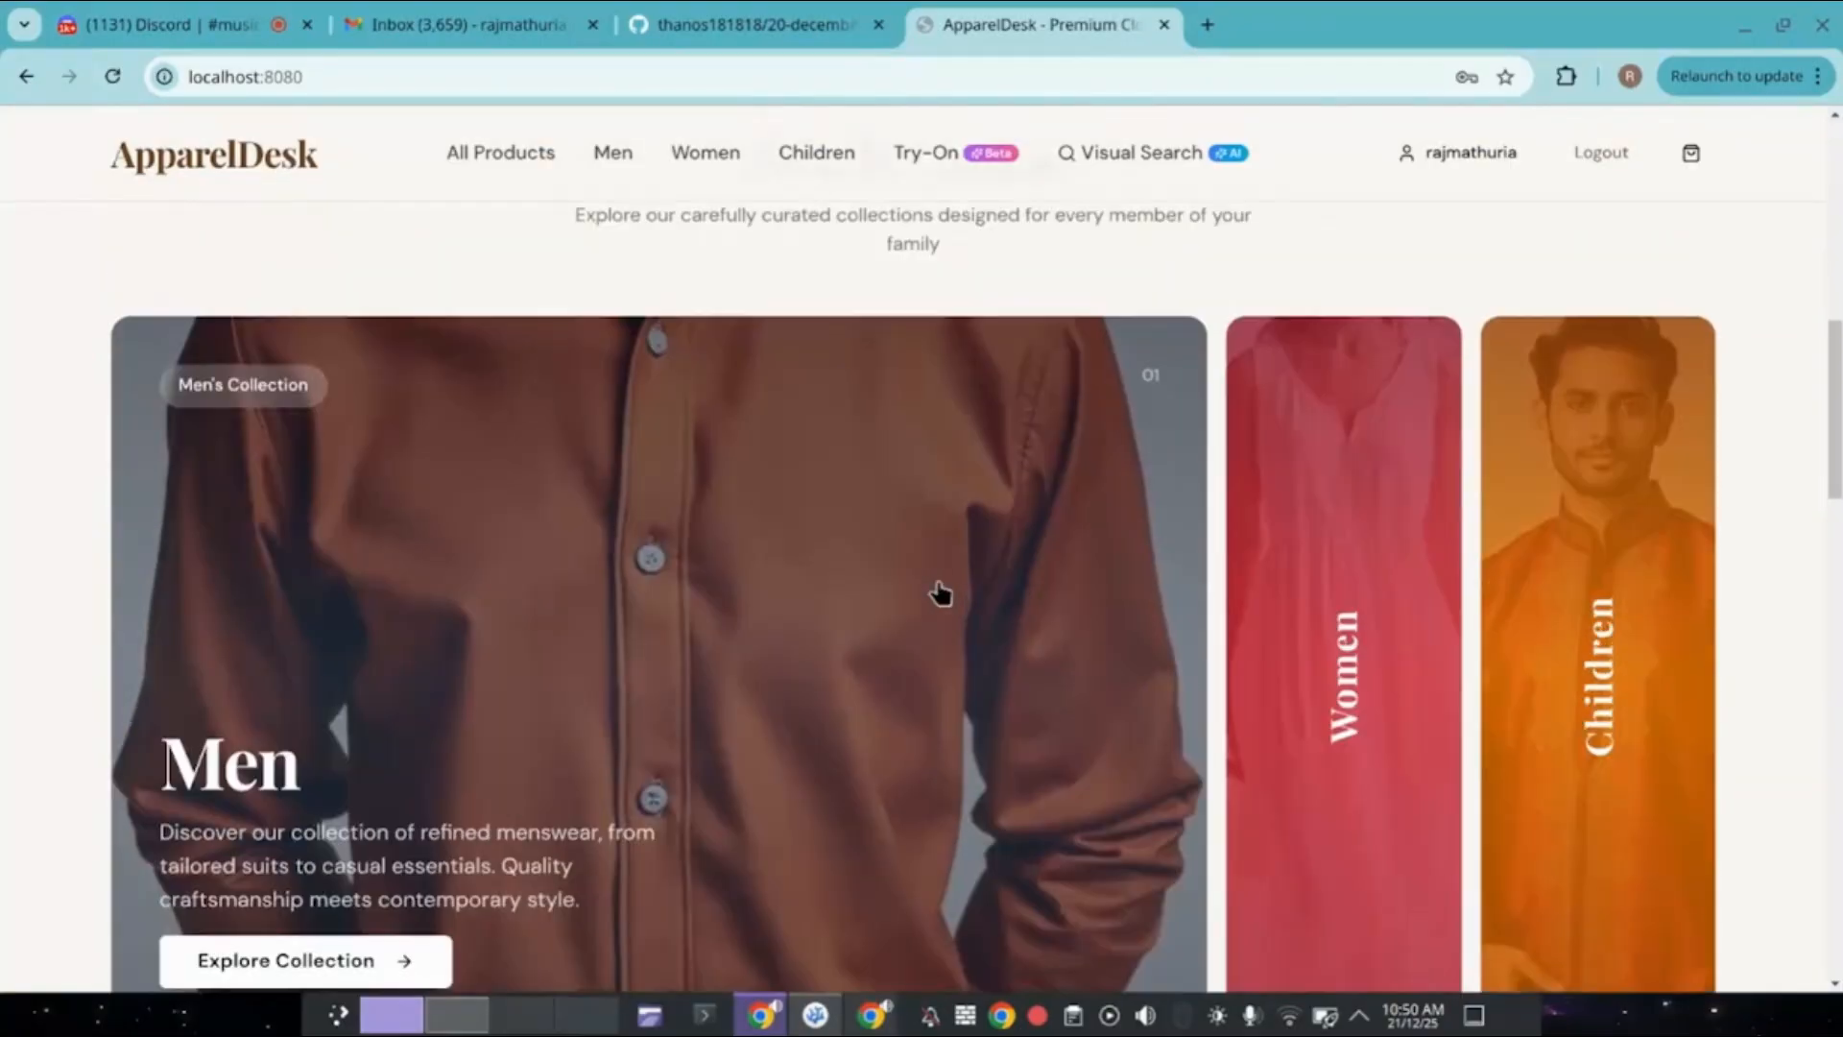
{"action": "scroll", "coordinate": [941, 592], "scroll_direction": "down", "scroll_amount": 1}
{"action": "mouse_move", "coordinate": [1379, 605]}
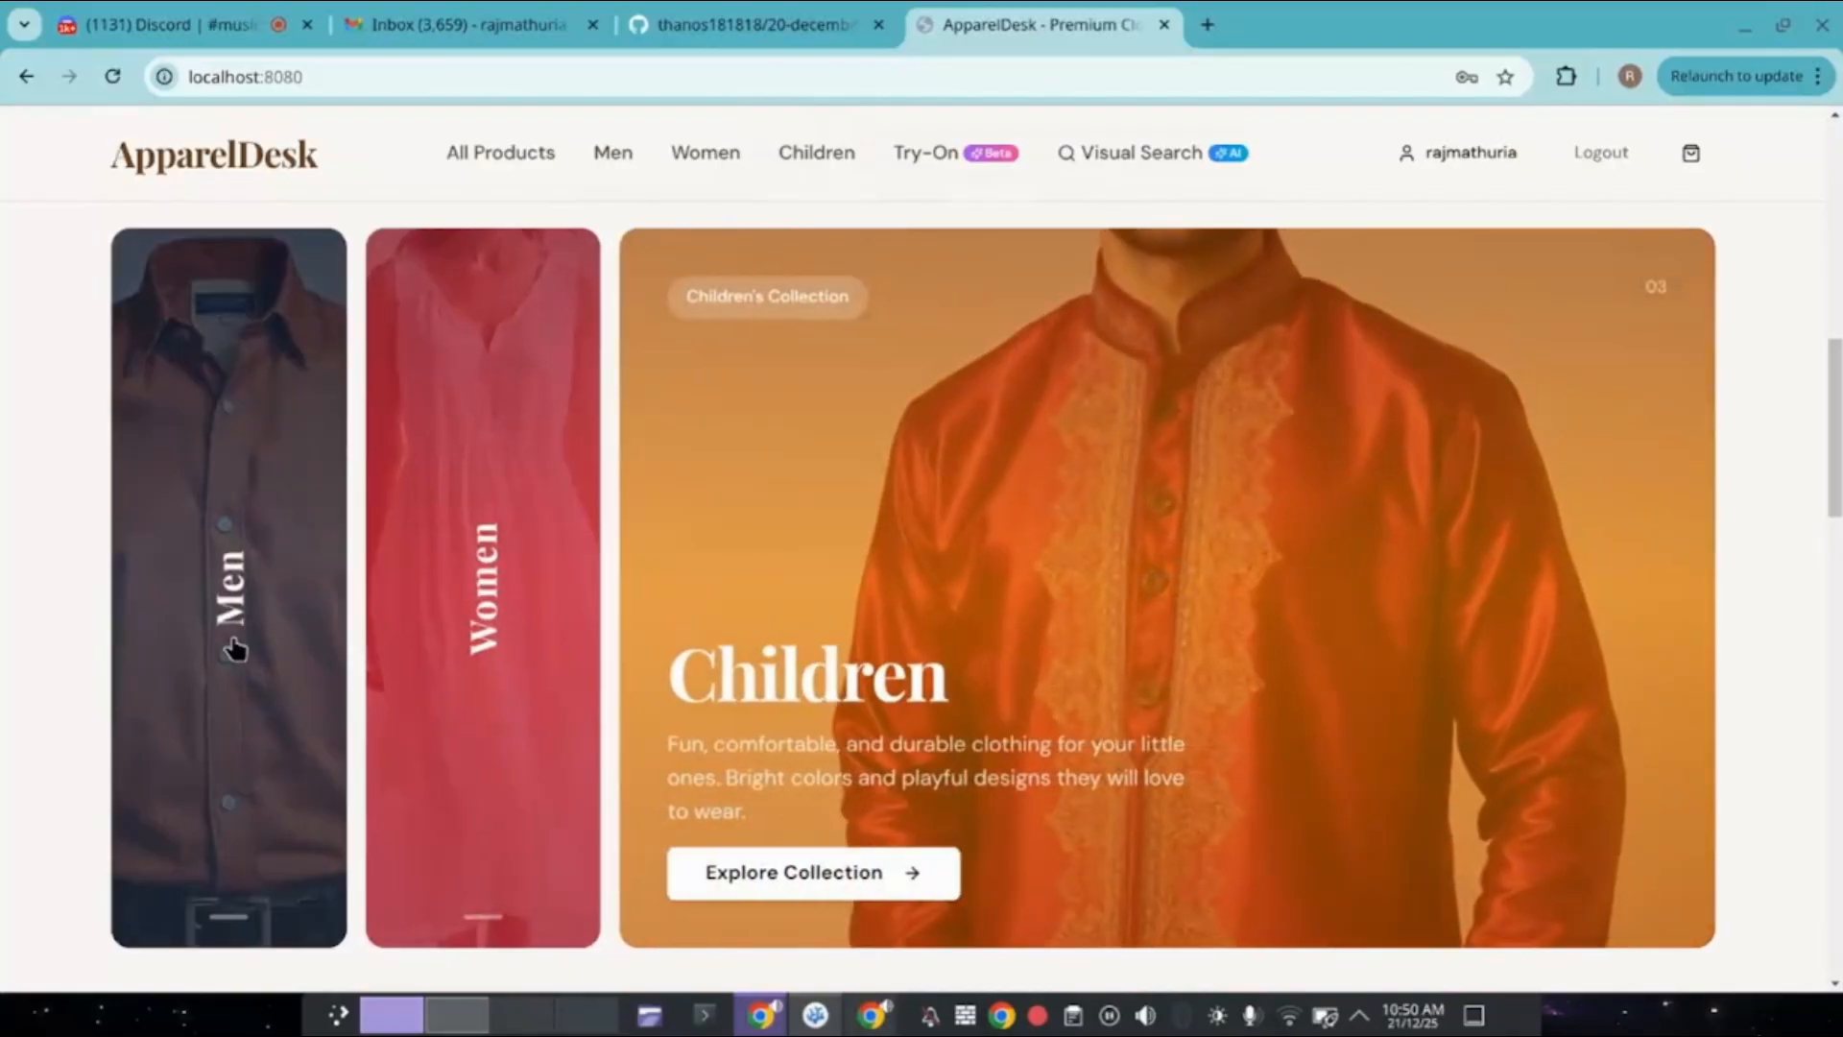
{"action": "mouse_move", "coordinate": [234, 649]}
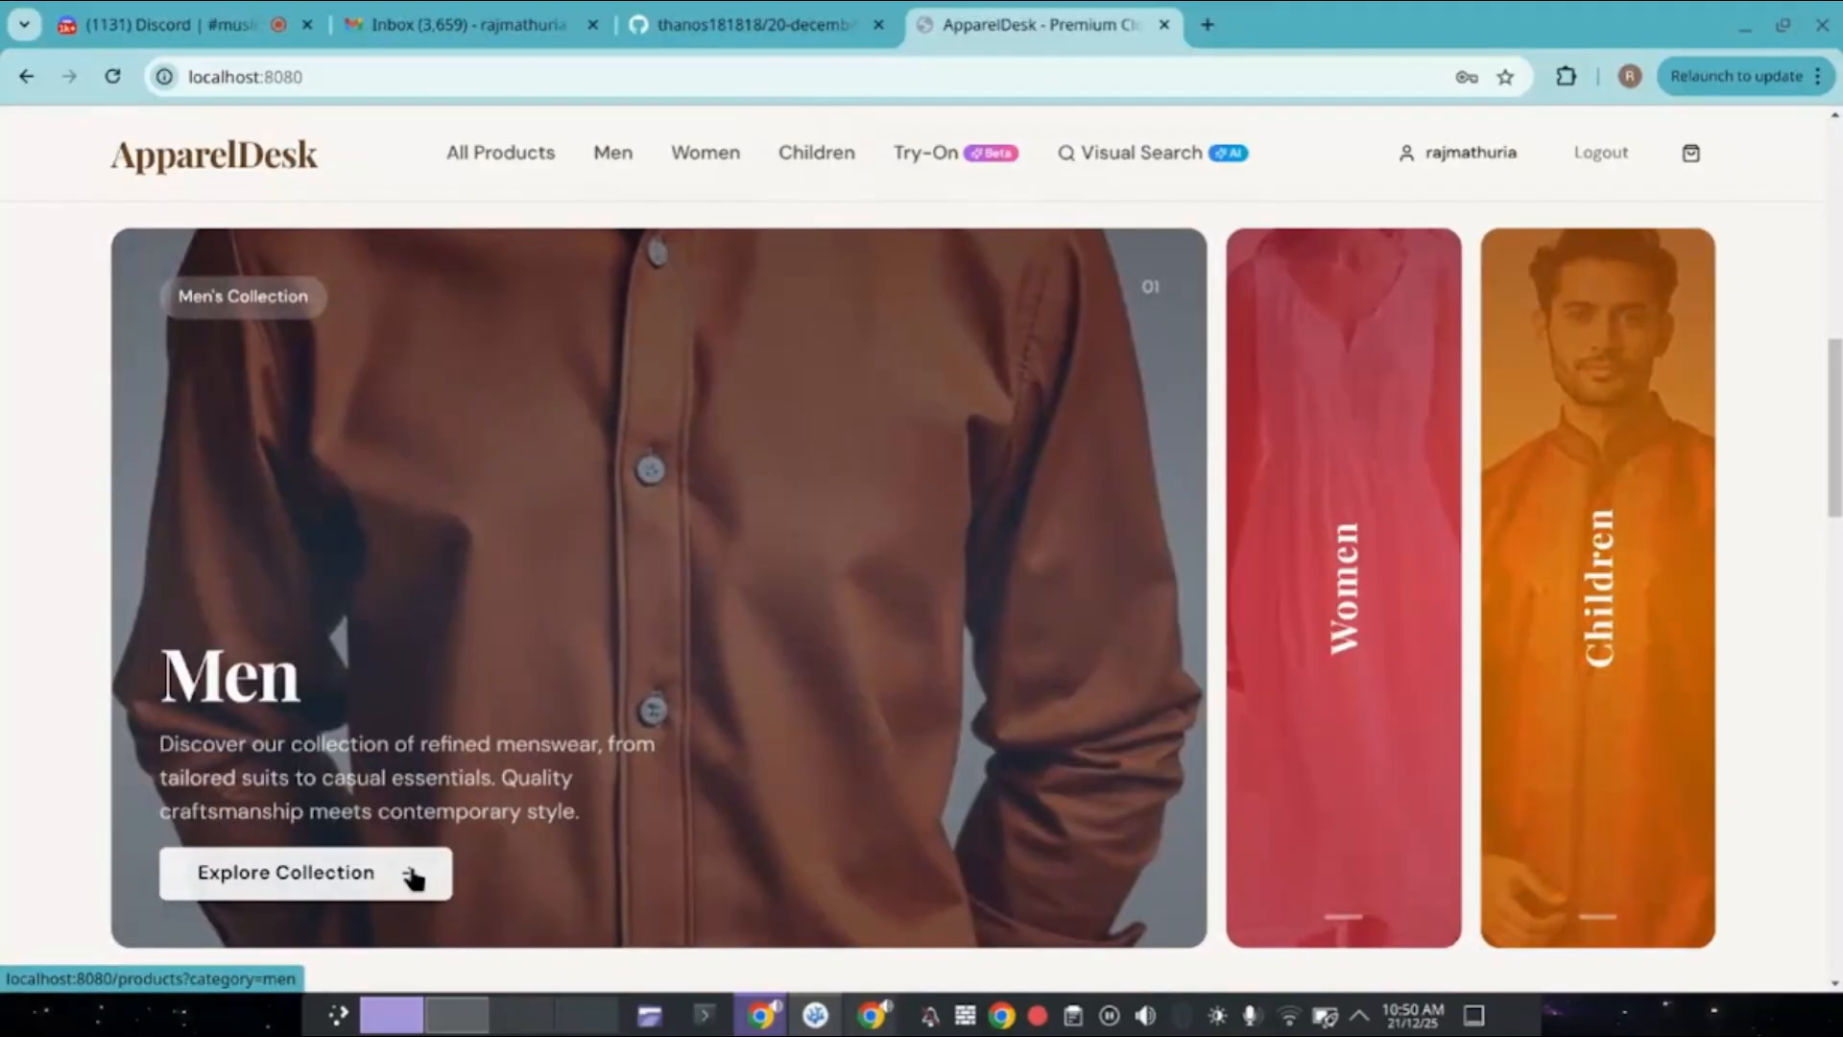
{"action": "left_click", "coordinate": [415, 876]}
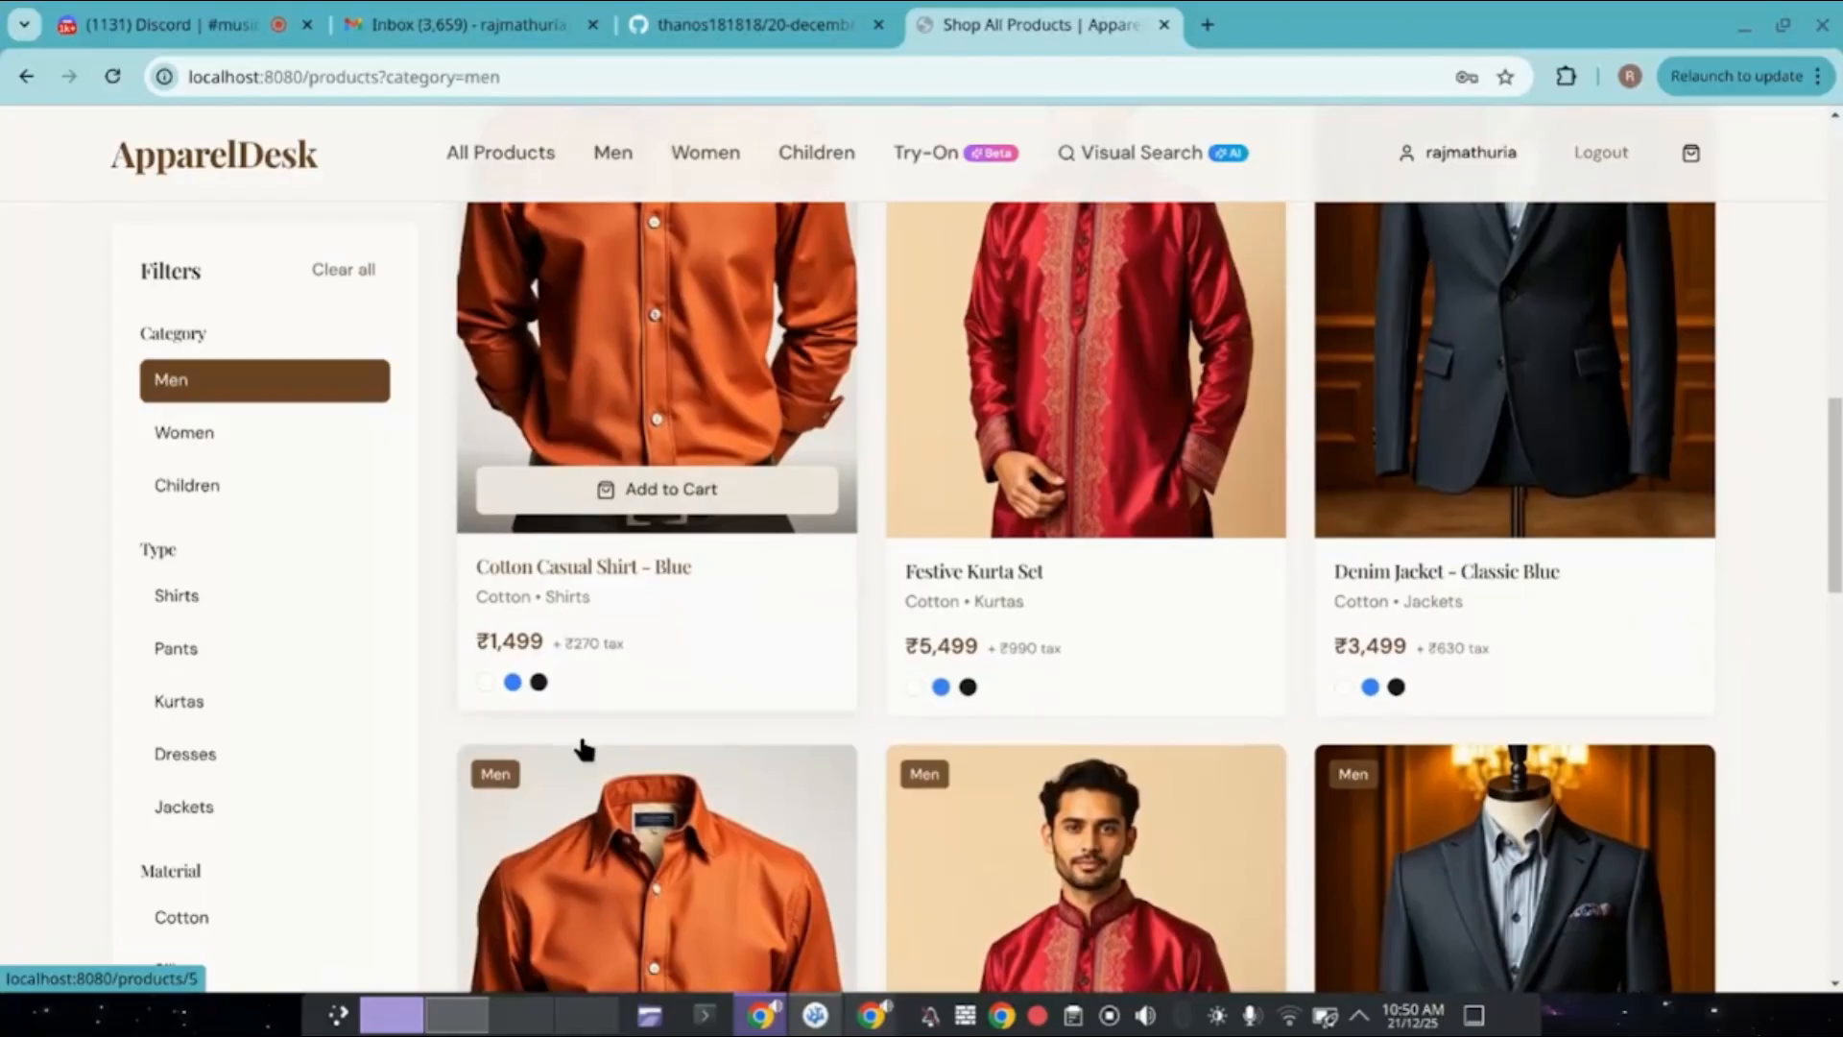
Return home and advance the featured products carousel to the Wool Blend Jacket.
{"action": "scroll", "coordinate": [584, 748], "scroll_direction": "up", "scroll_amount": 2}
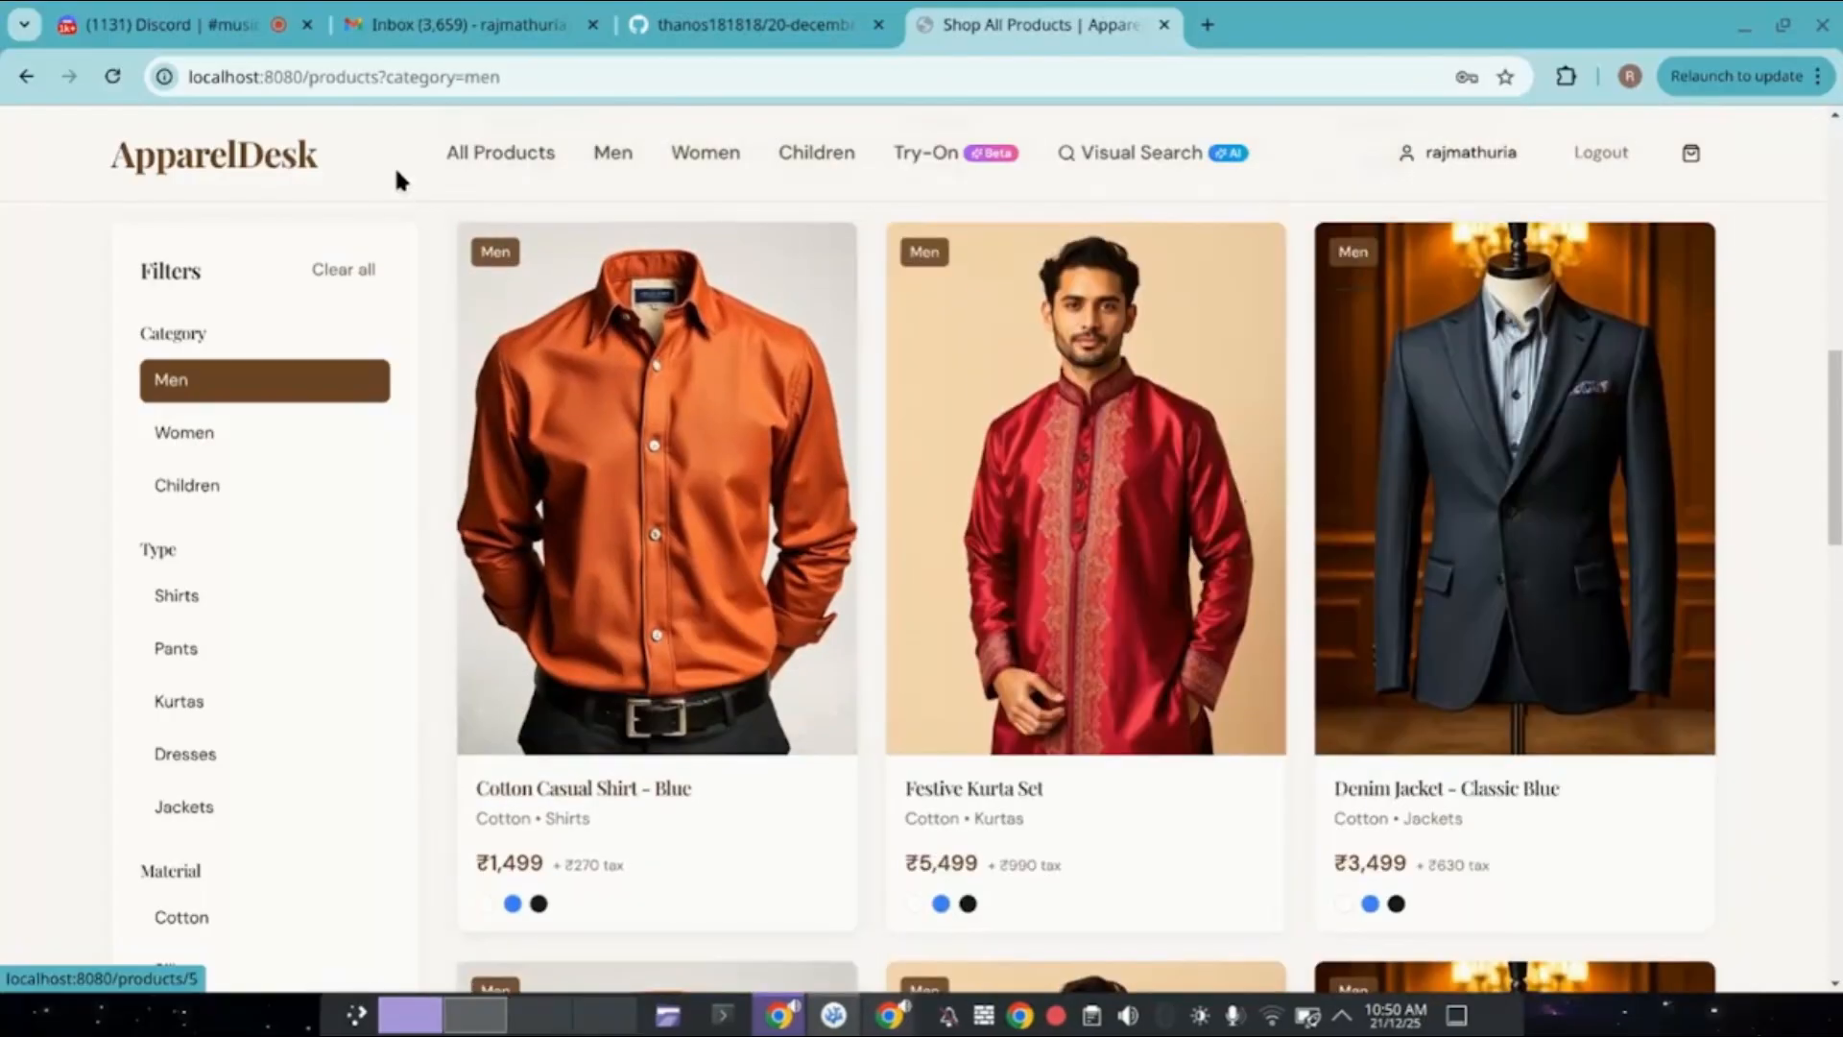
{"action": "left_click", "coordinate": [293, 165]}
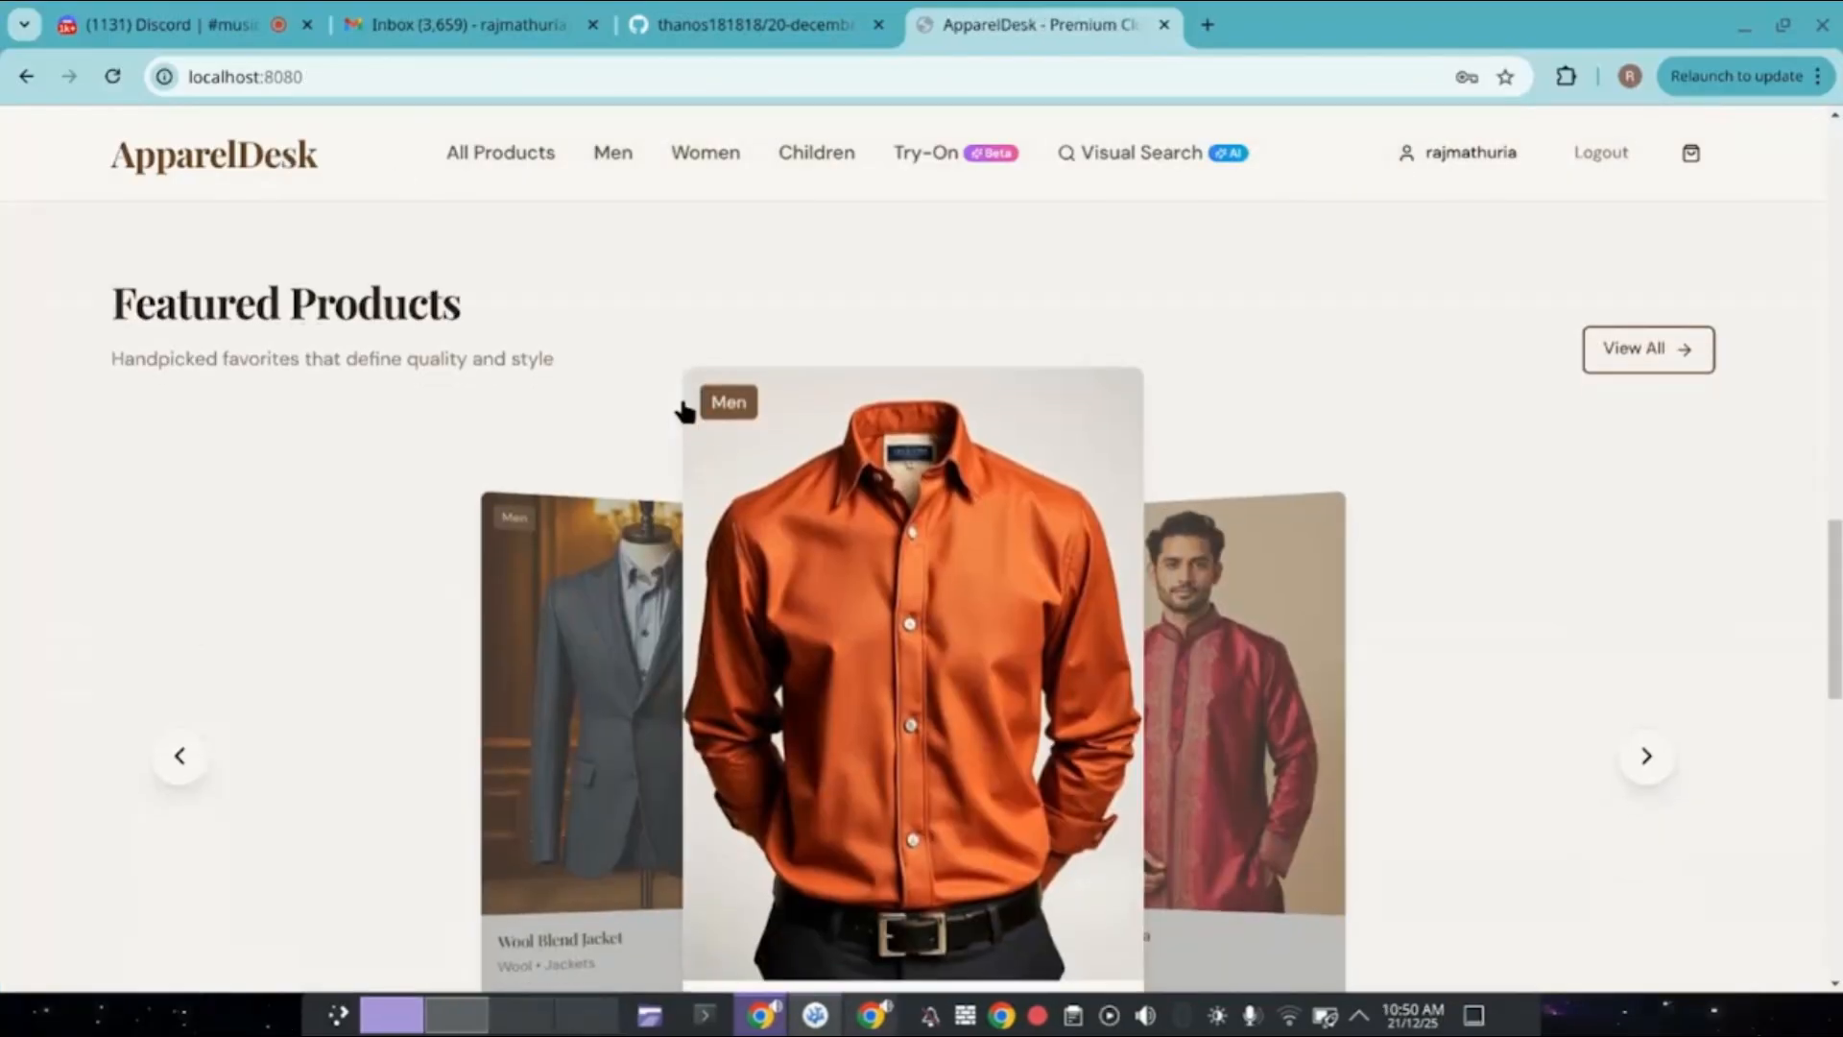
{"action": "scroll", "coordinate": [1136, 625], "scroll_direction": "down", "scroll_amount": 1}
{"action": "scroll", "coordinate": [1326, 601], "scroll_direction": "down", "scroll_amount": 1}
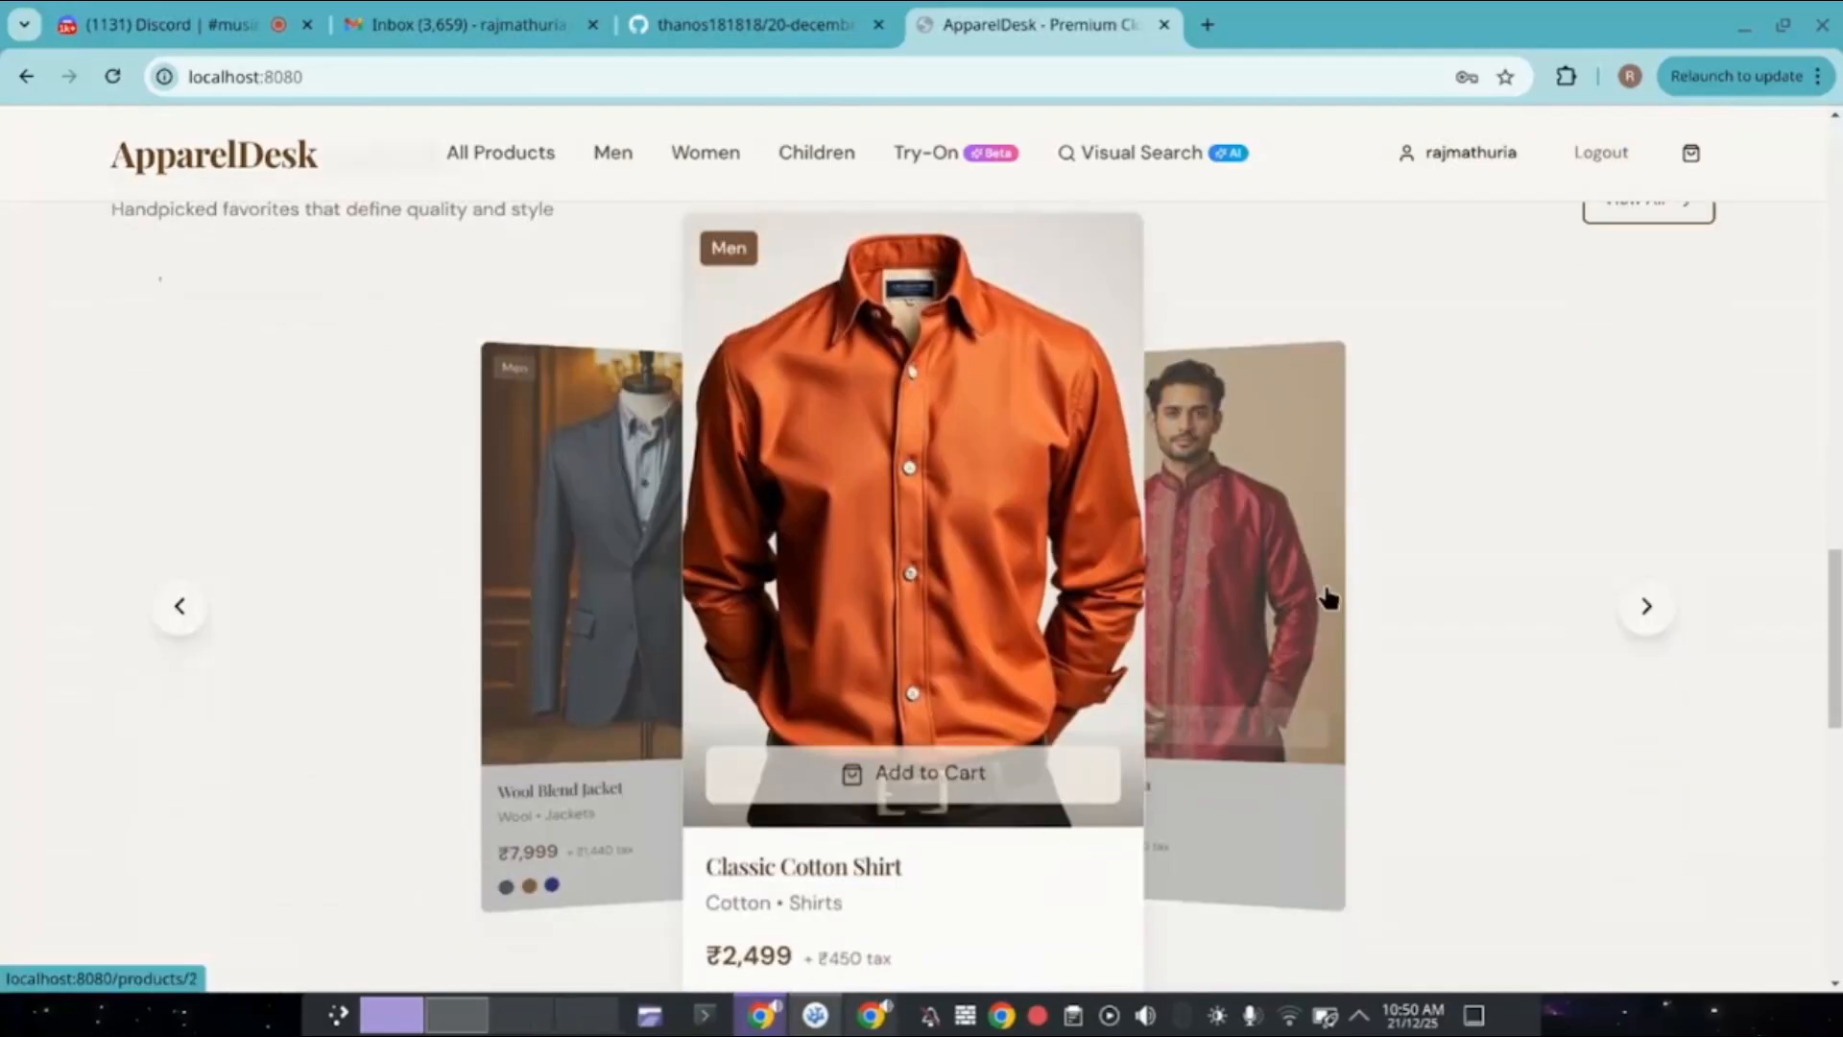
{"action": "scroll", "coordinate": [1400, 538], "scroll_direction": "up", "scroll_amount": 1}
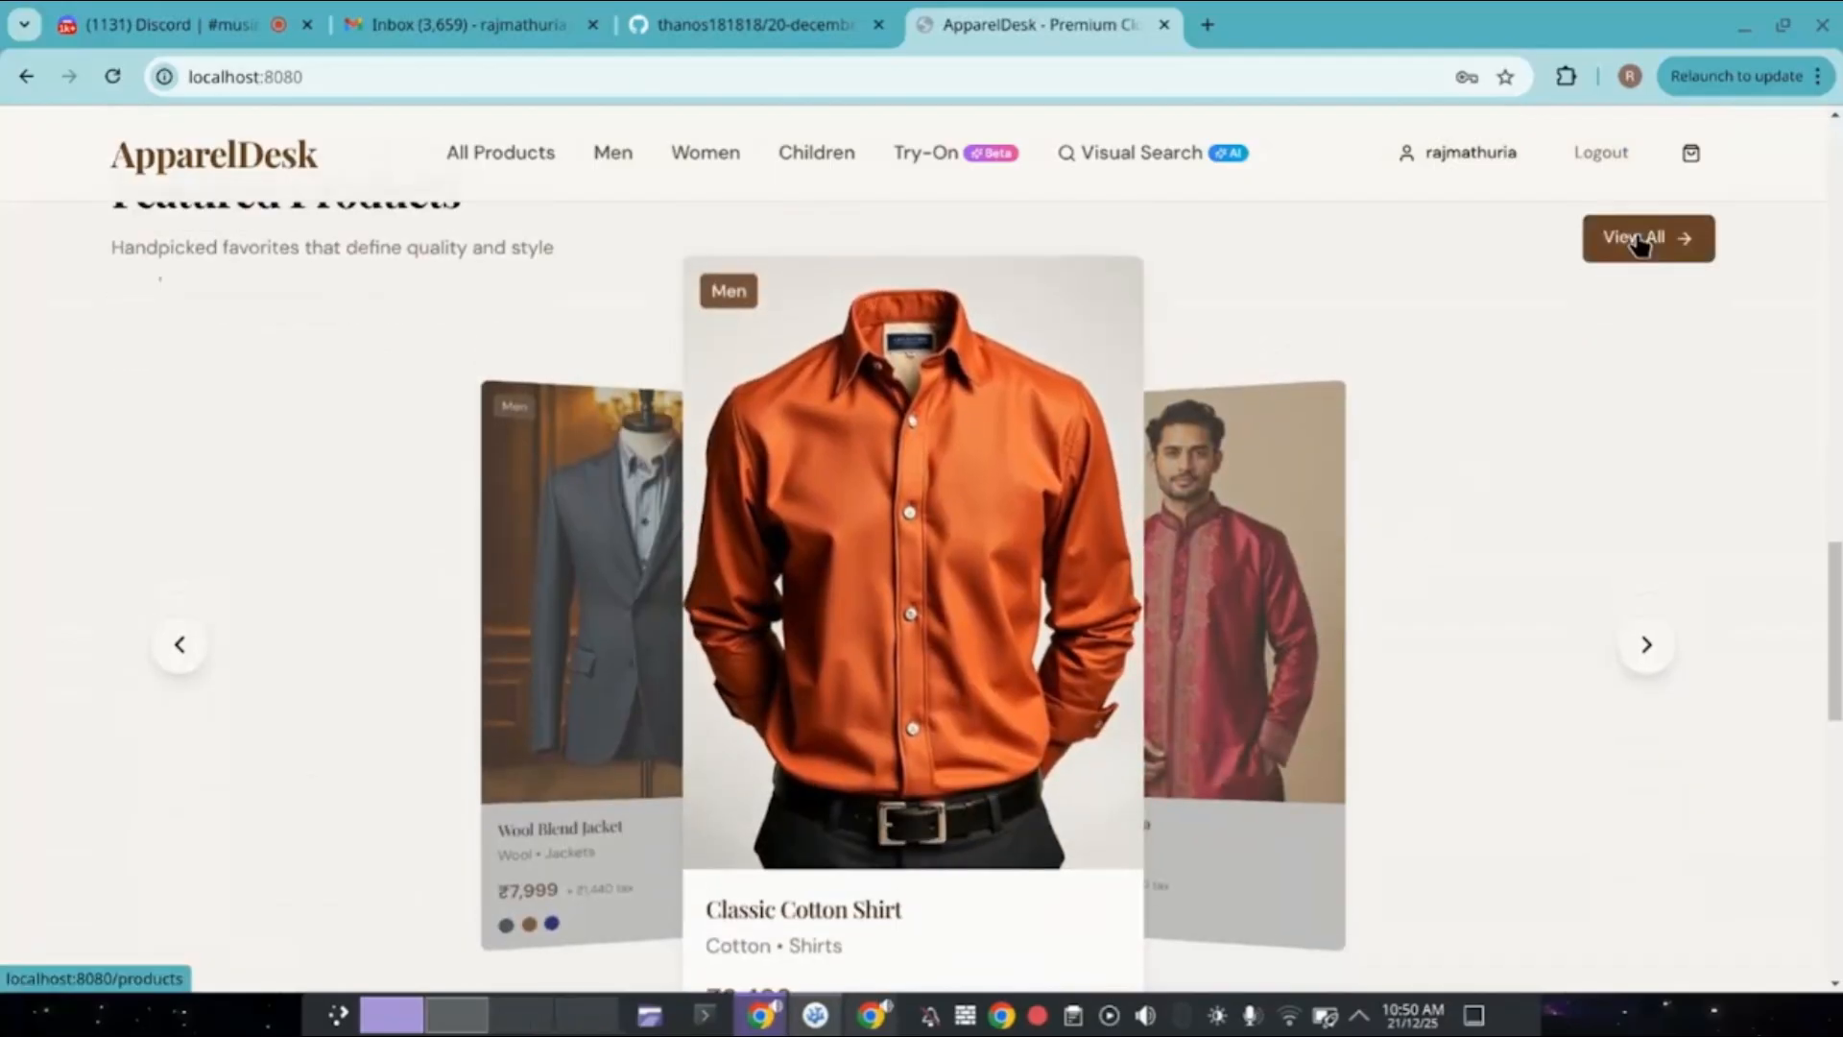
{"action": "scroll", "coordinate": [1632, 253], "scroll_direction": "down", "scroll_amount": 2}
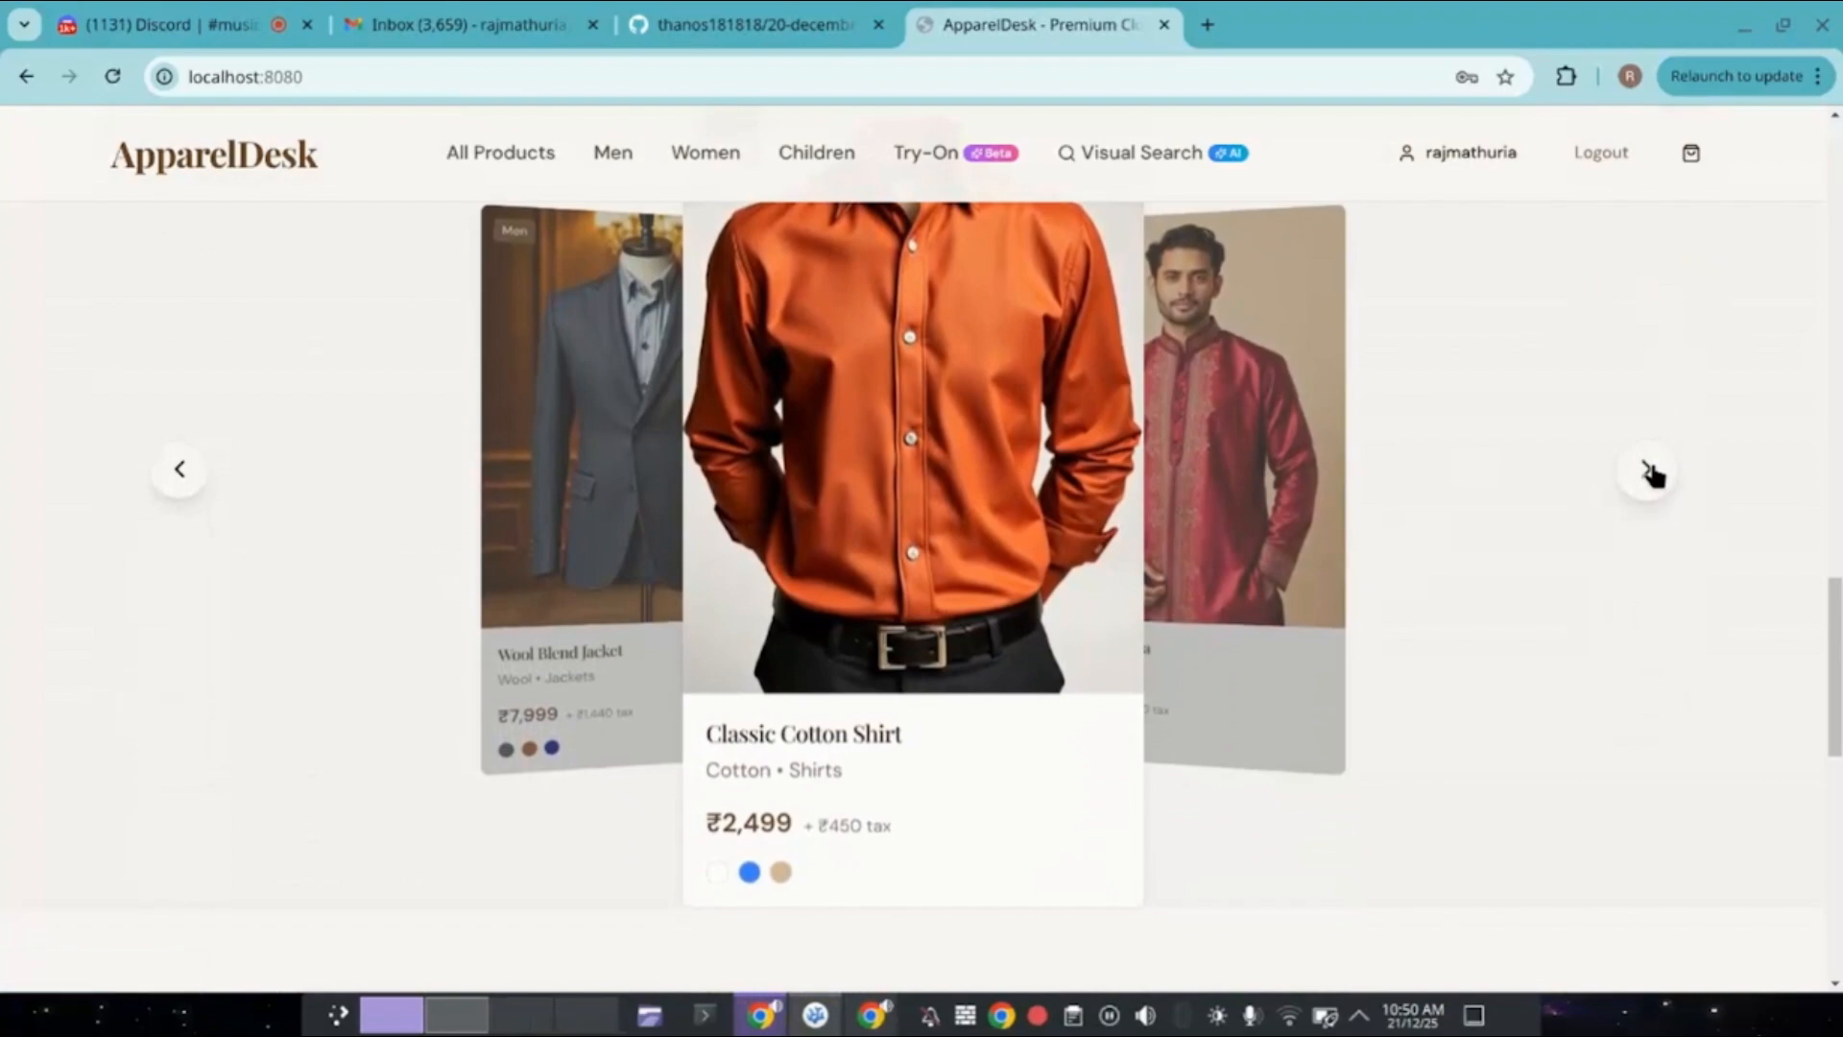
{"action": "left_click", "coordinate": [1647, 470]}
{"action": "left_click", "coordinate": [1649, 473]}
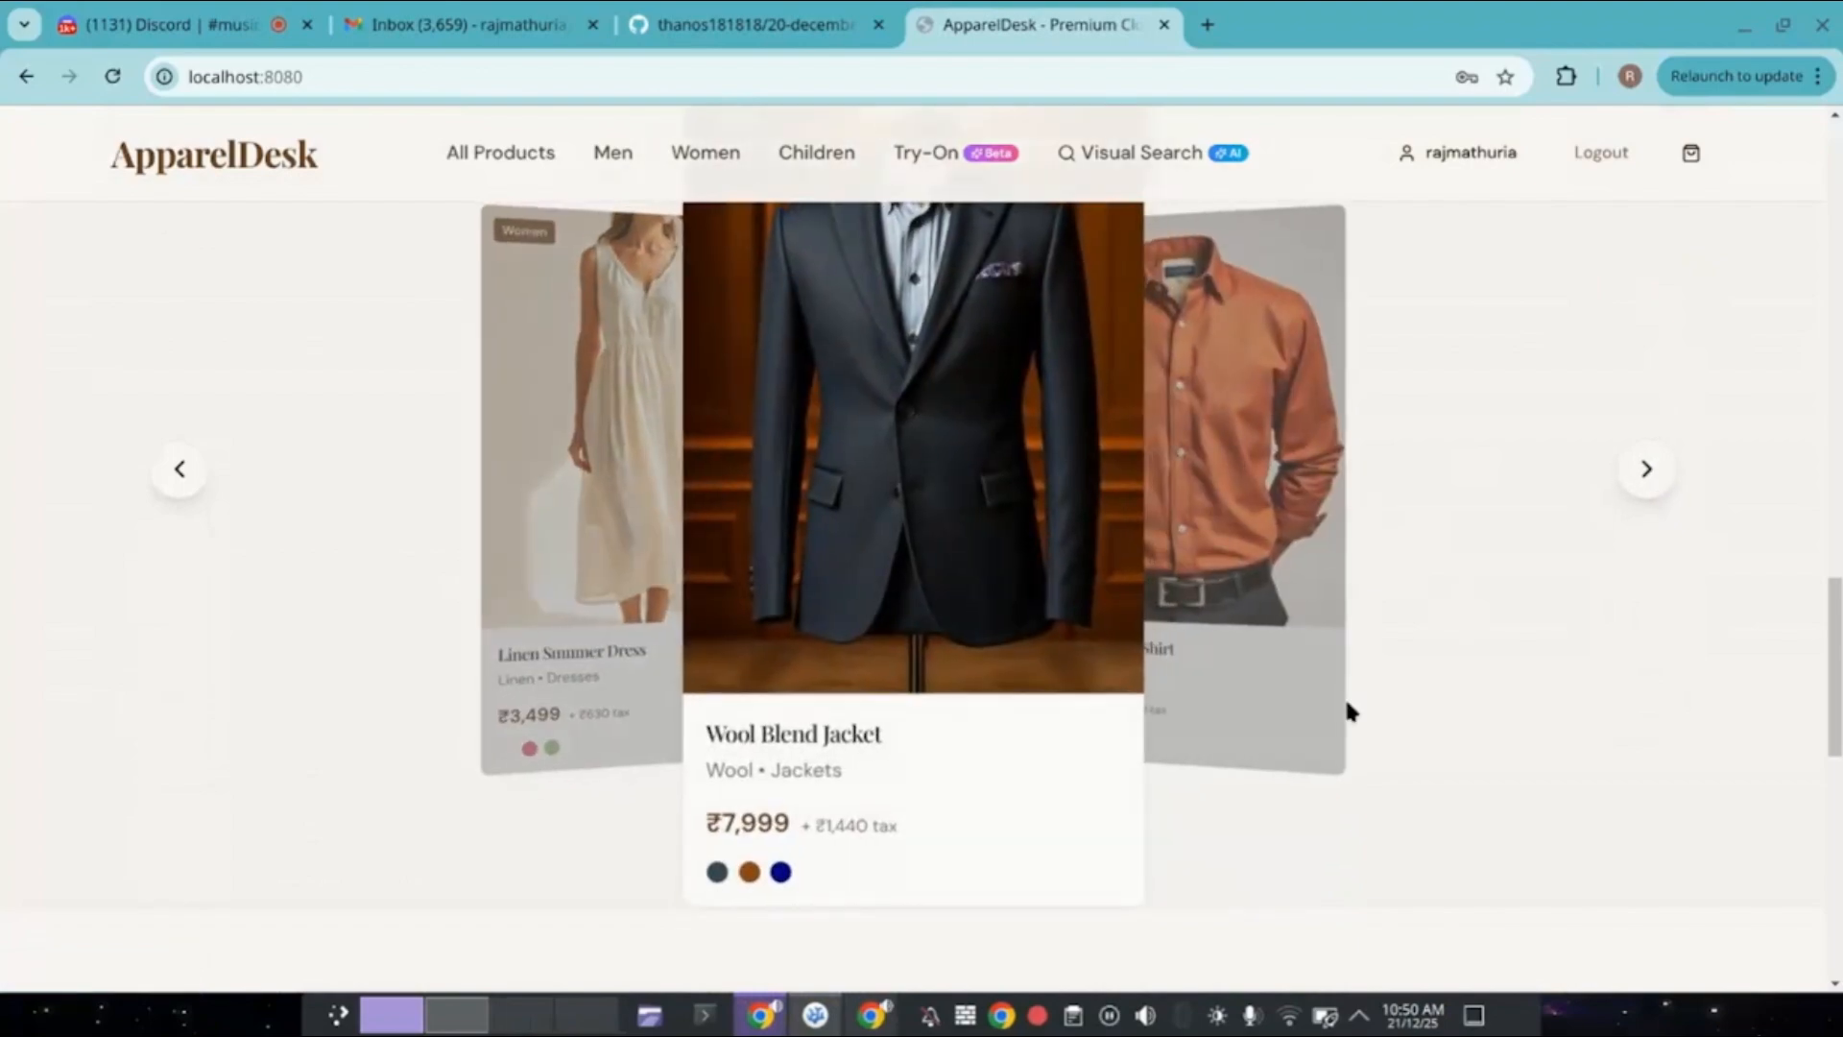
Scroll through the rotating discount banners, including the WELCOME20 code.
{"action": "scroll", "coordinate": [1345, 708], "scroll_direction": "down", "scroll_amount": 5}
{"action": "scroll", "coordinate": [1349, 711], "scroll_direction": "down", "scroll_amount": 3}
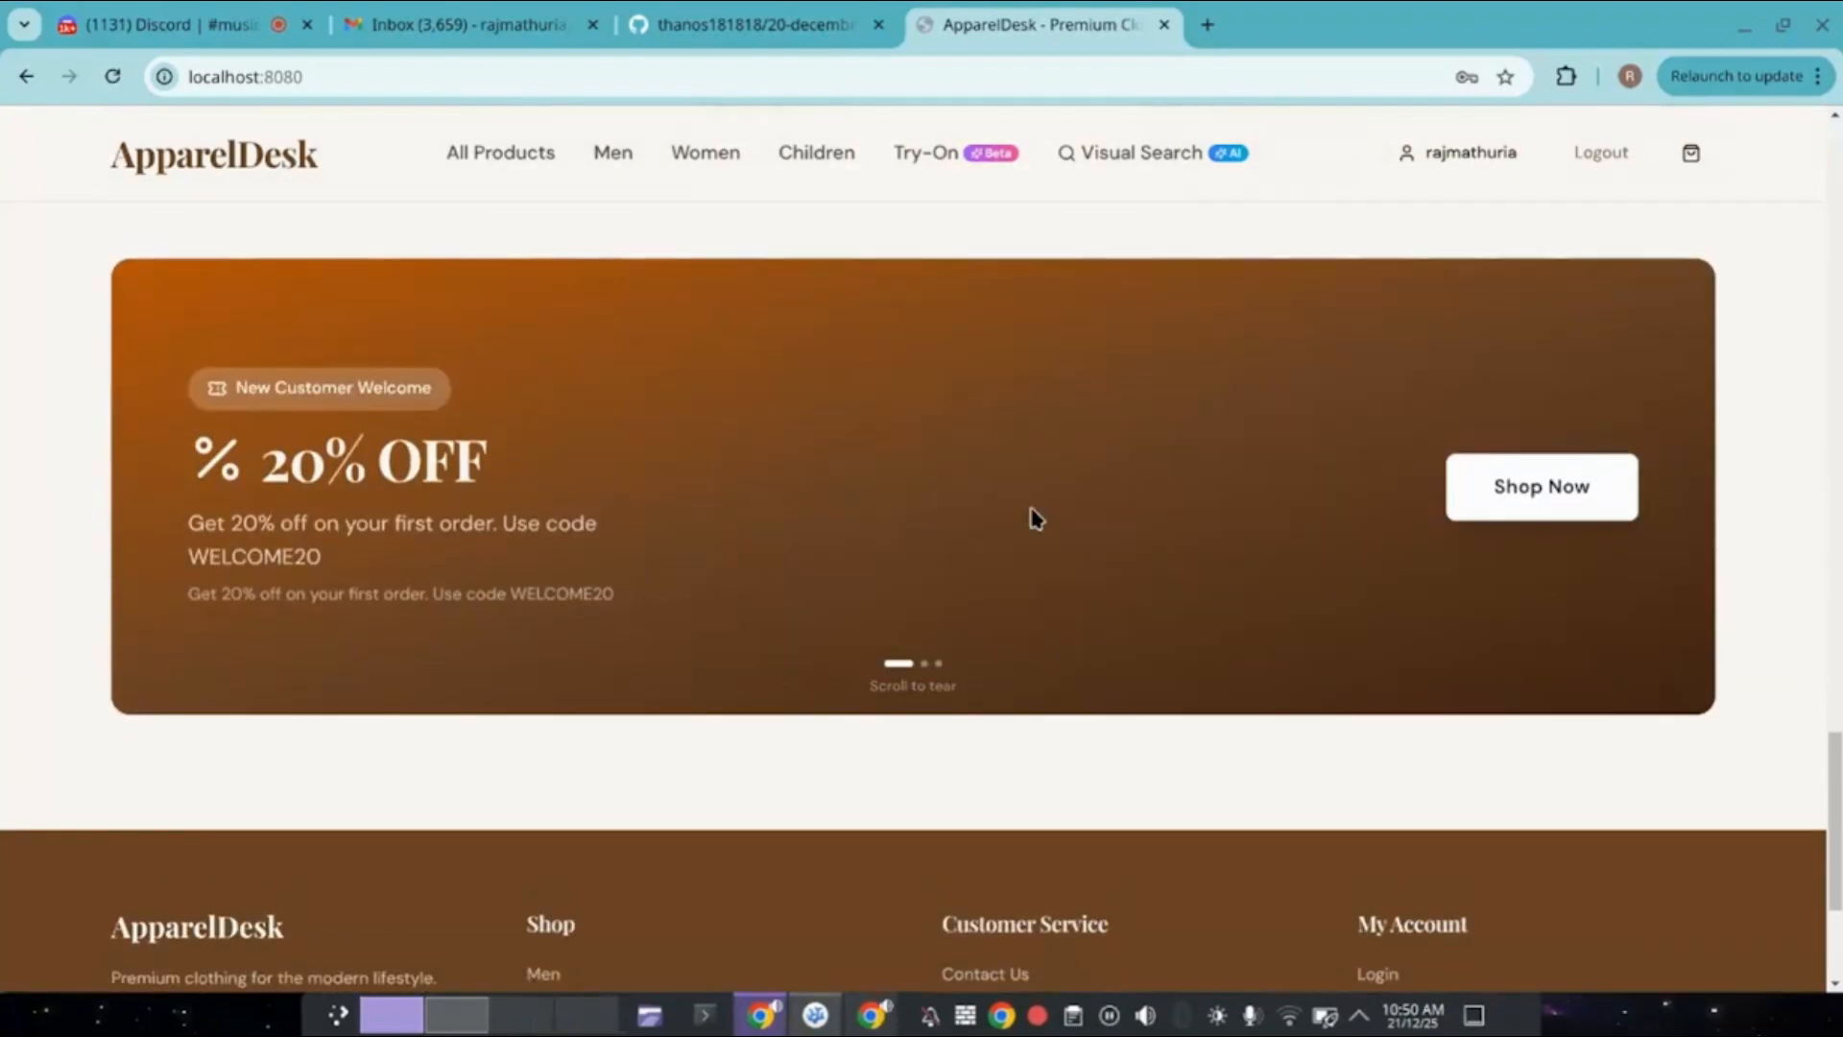
{"action": "scroll", "coordinate": [1035, 518], "scroll_direction": "down", "scroll_amount": 3}
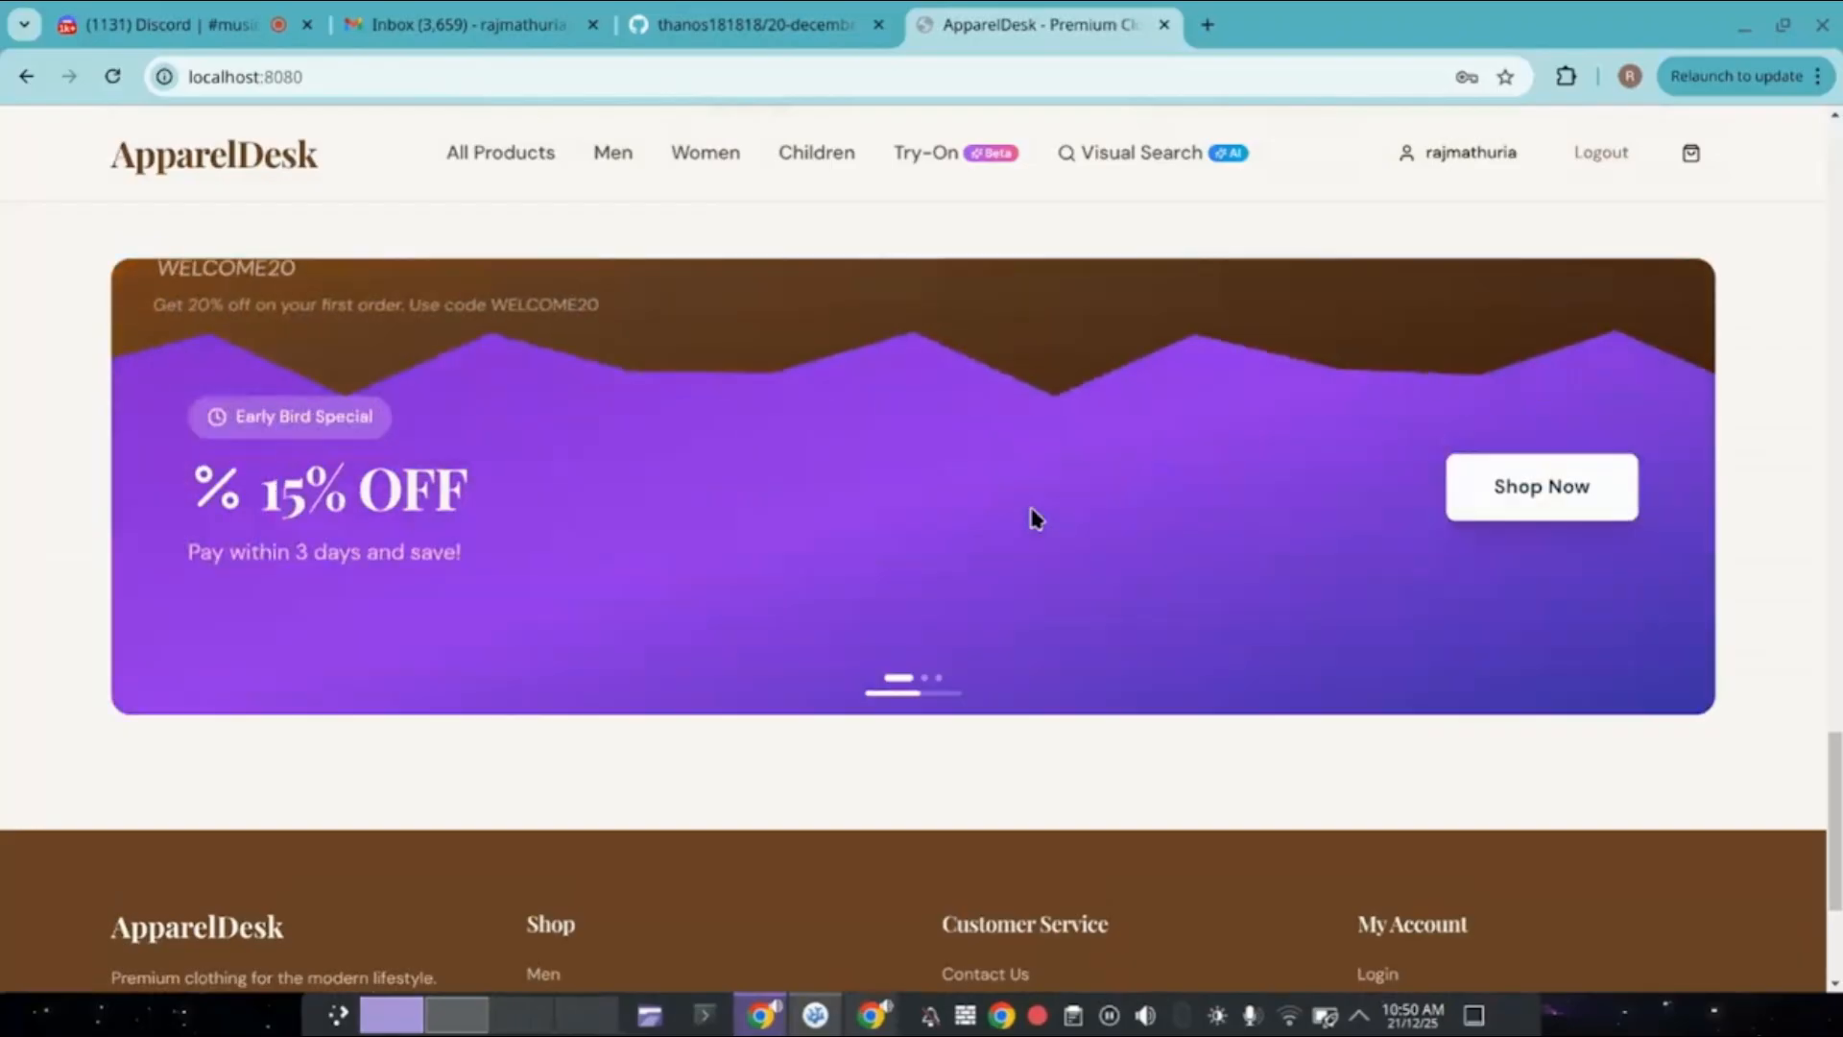
{"action": "scroll", "coordinate": [1035, 518], "scroll_direction": "down", "scroll_amount": 3}
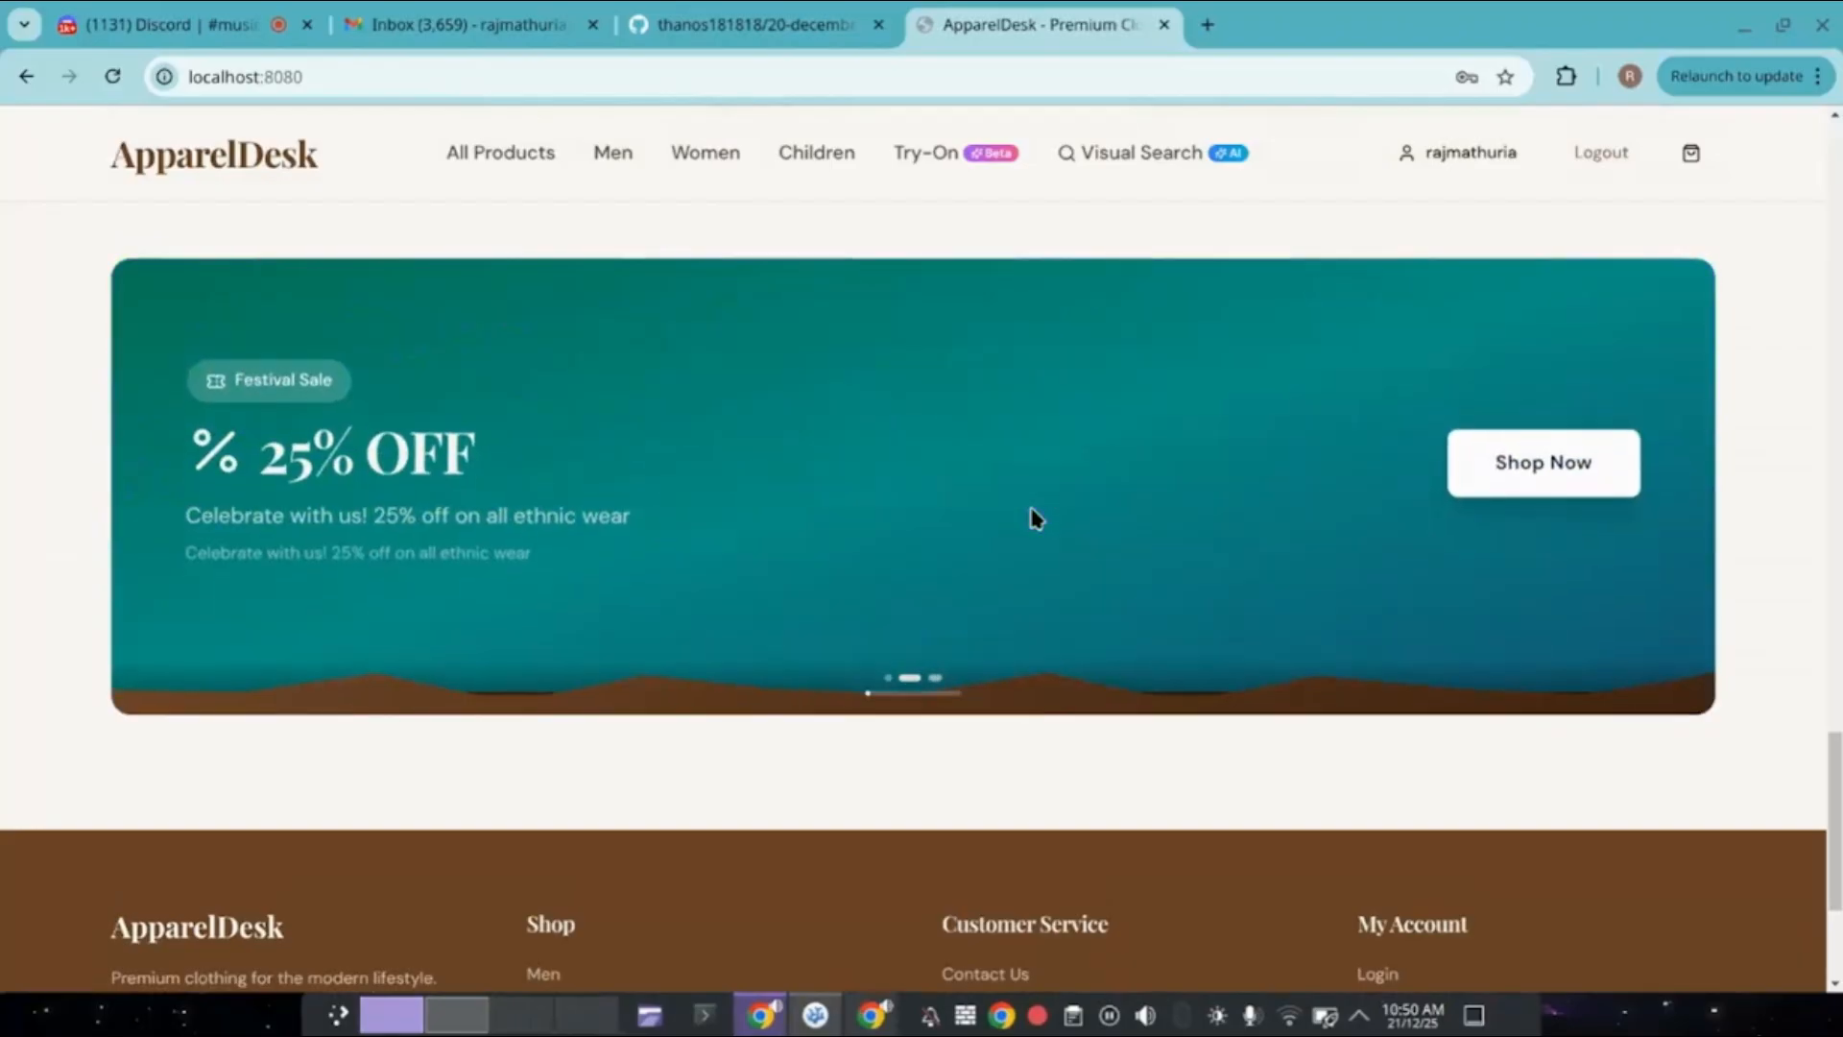
{"action": "scroll", "coordinate": [1035, 519], "scroll_direction": "down", "scroll_amount": 3}
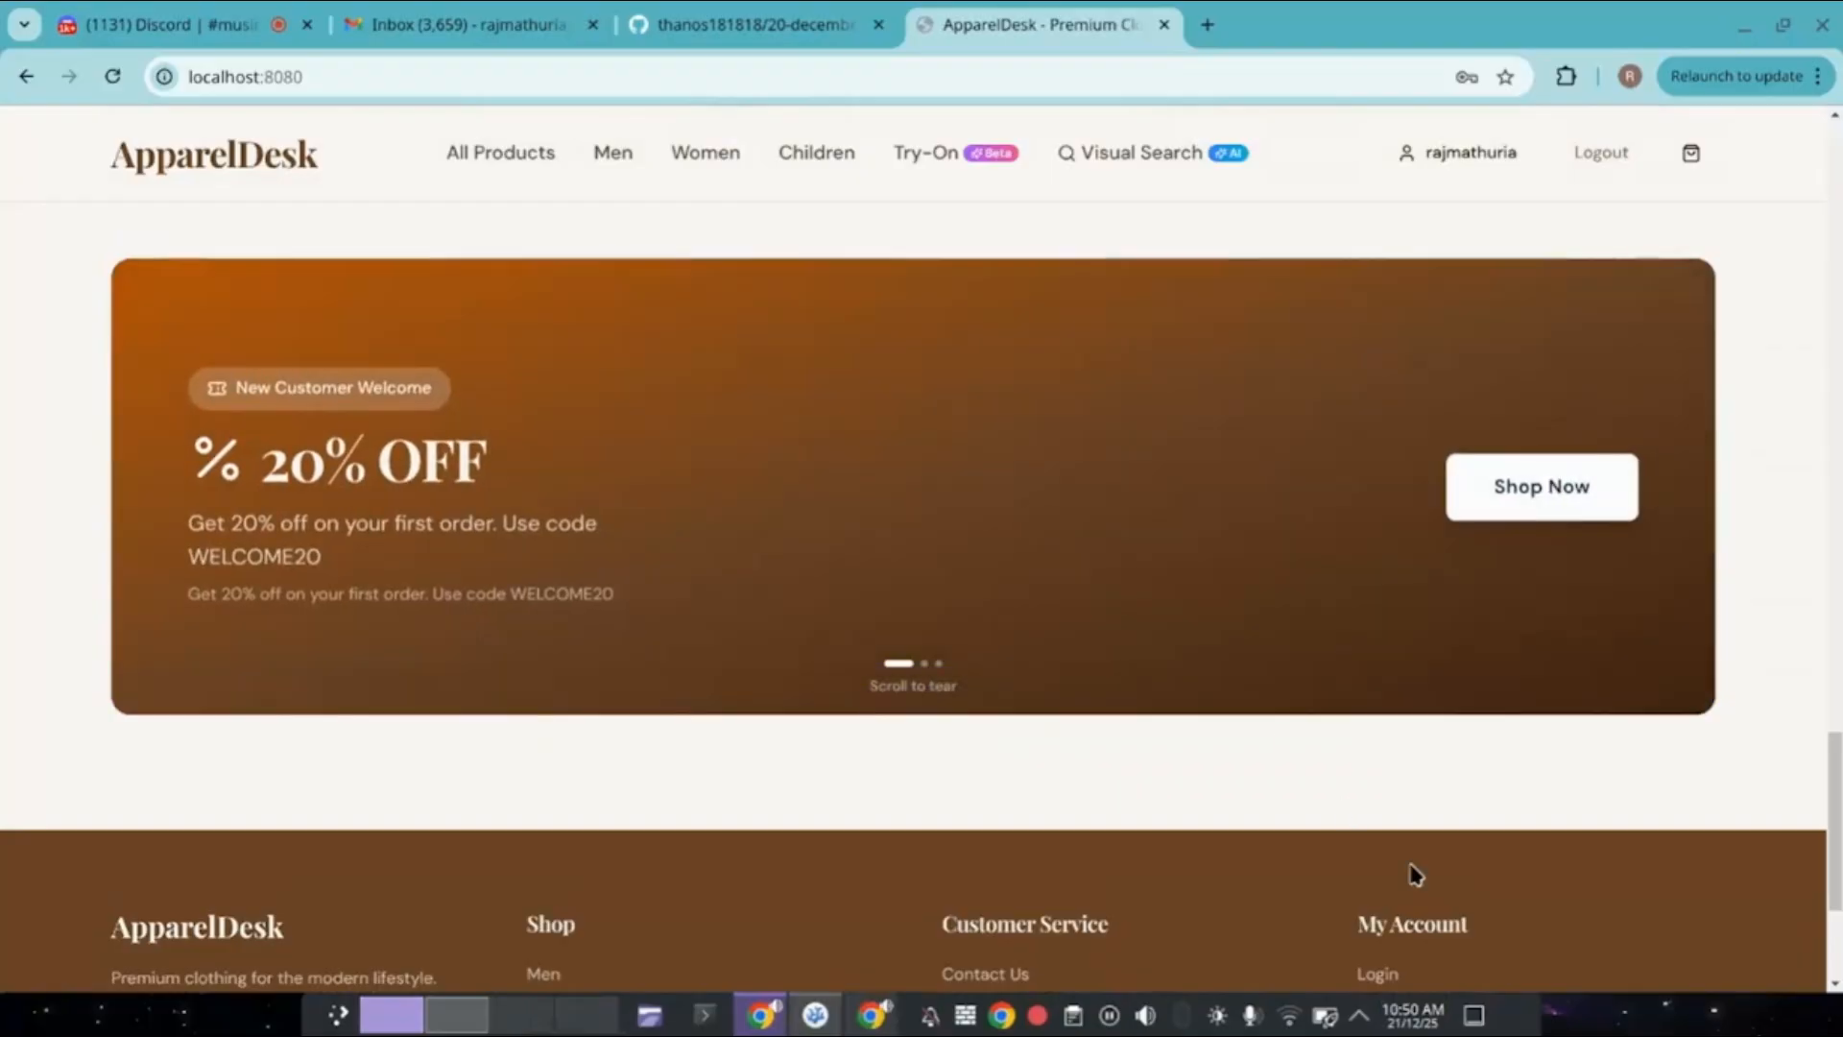
{"action": "scroll", "coordinate": [1415, 873], "scroll_direction": "down", "scroll_amount": 3}
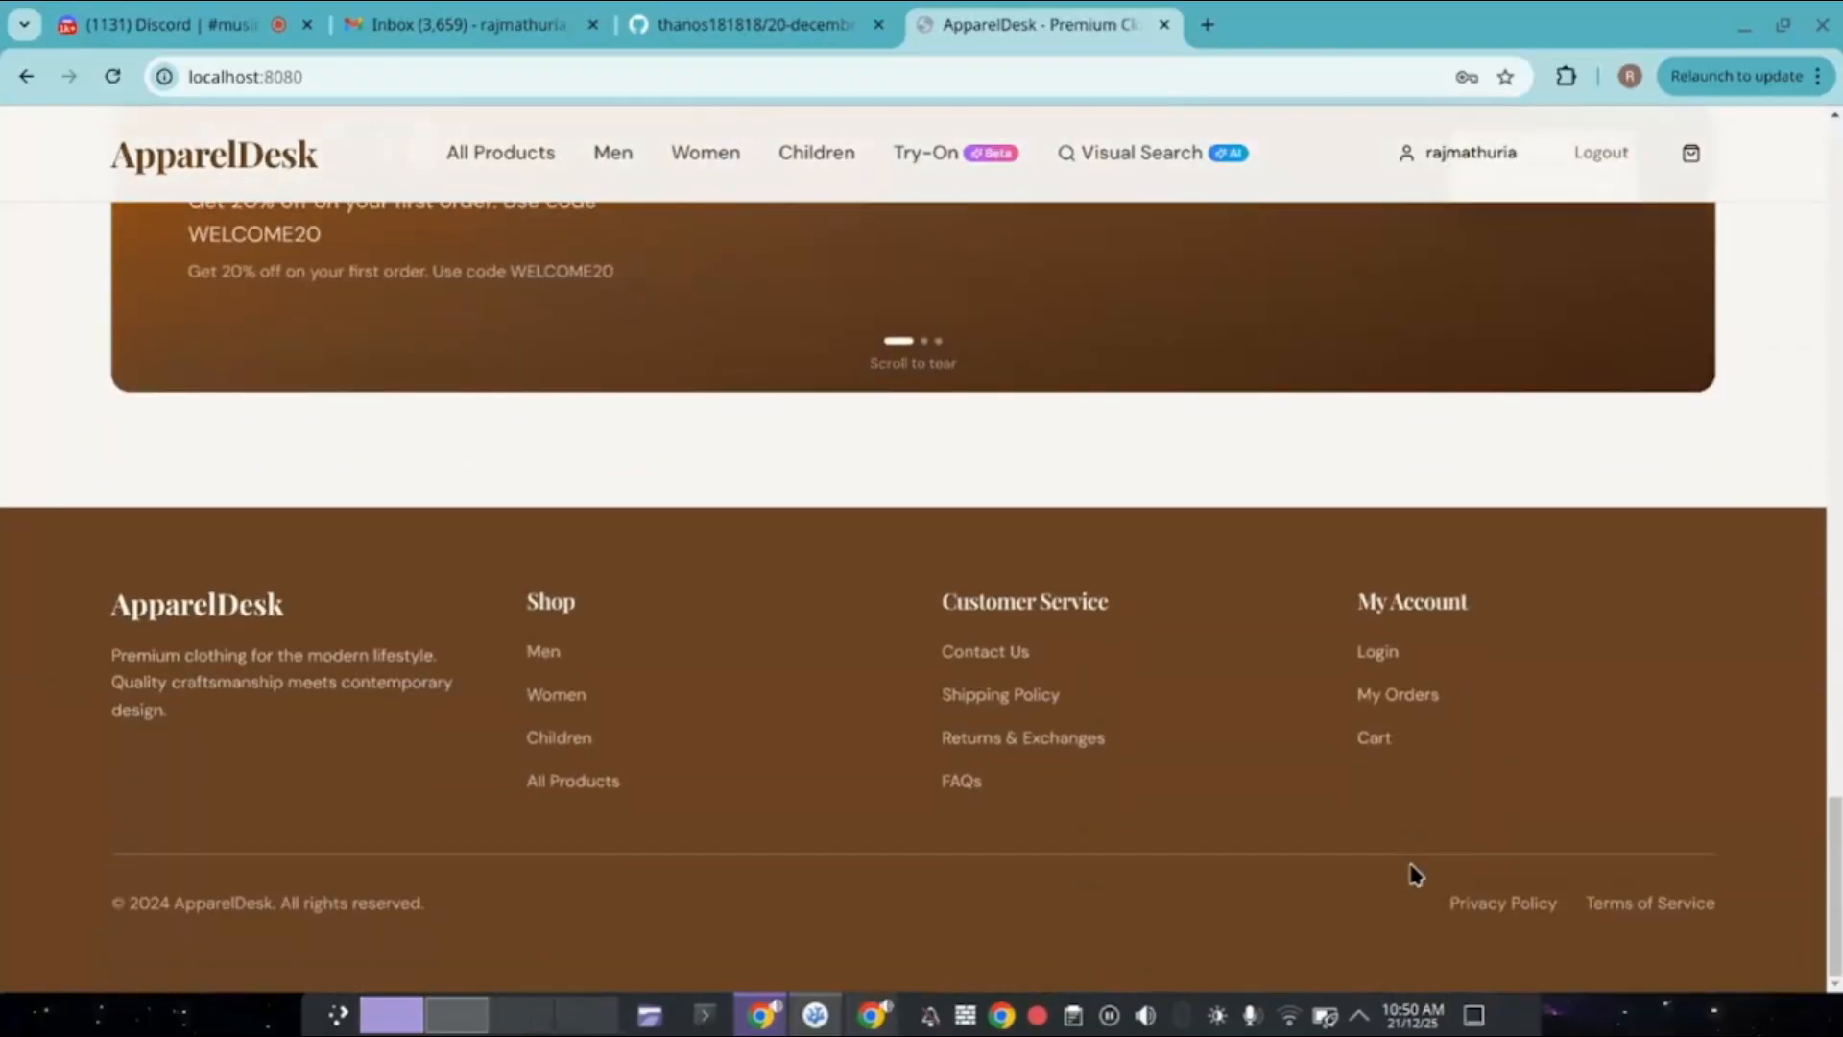
{"action": "scroll", "coordinate": [1415, 873], "scroll_direction": "up", "scroll_amount": 15}
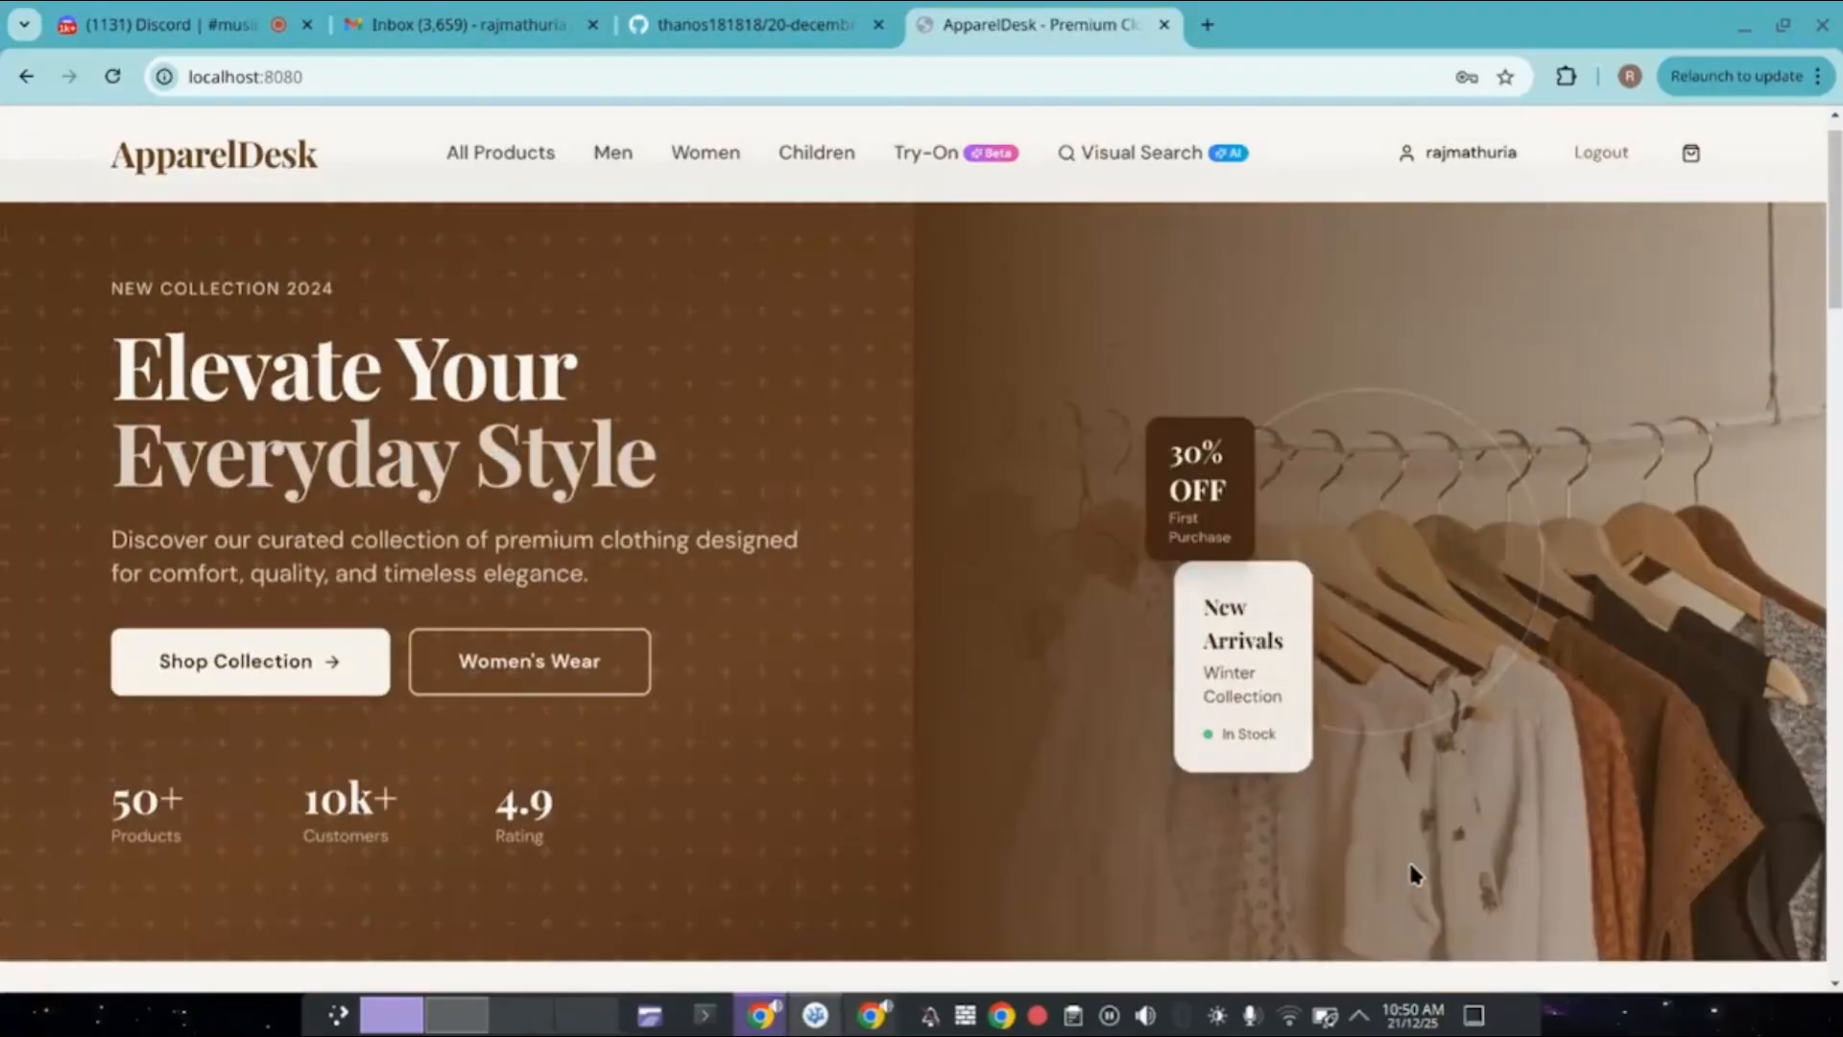
Open All Products and add the Elegant Silk Kurta to the cart.
{"action": "left_click", "coordinate": [483, 154]}
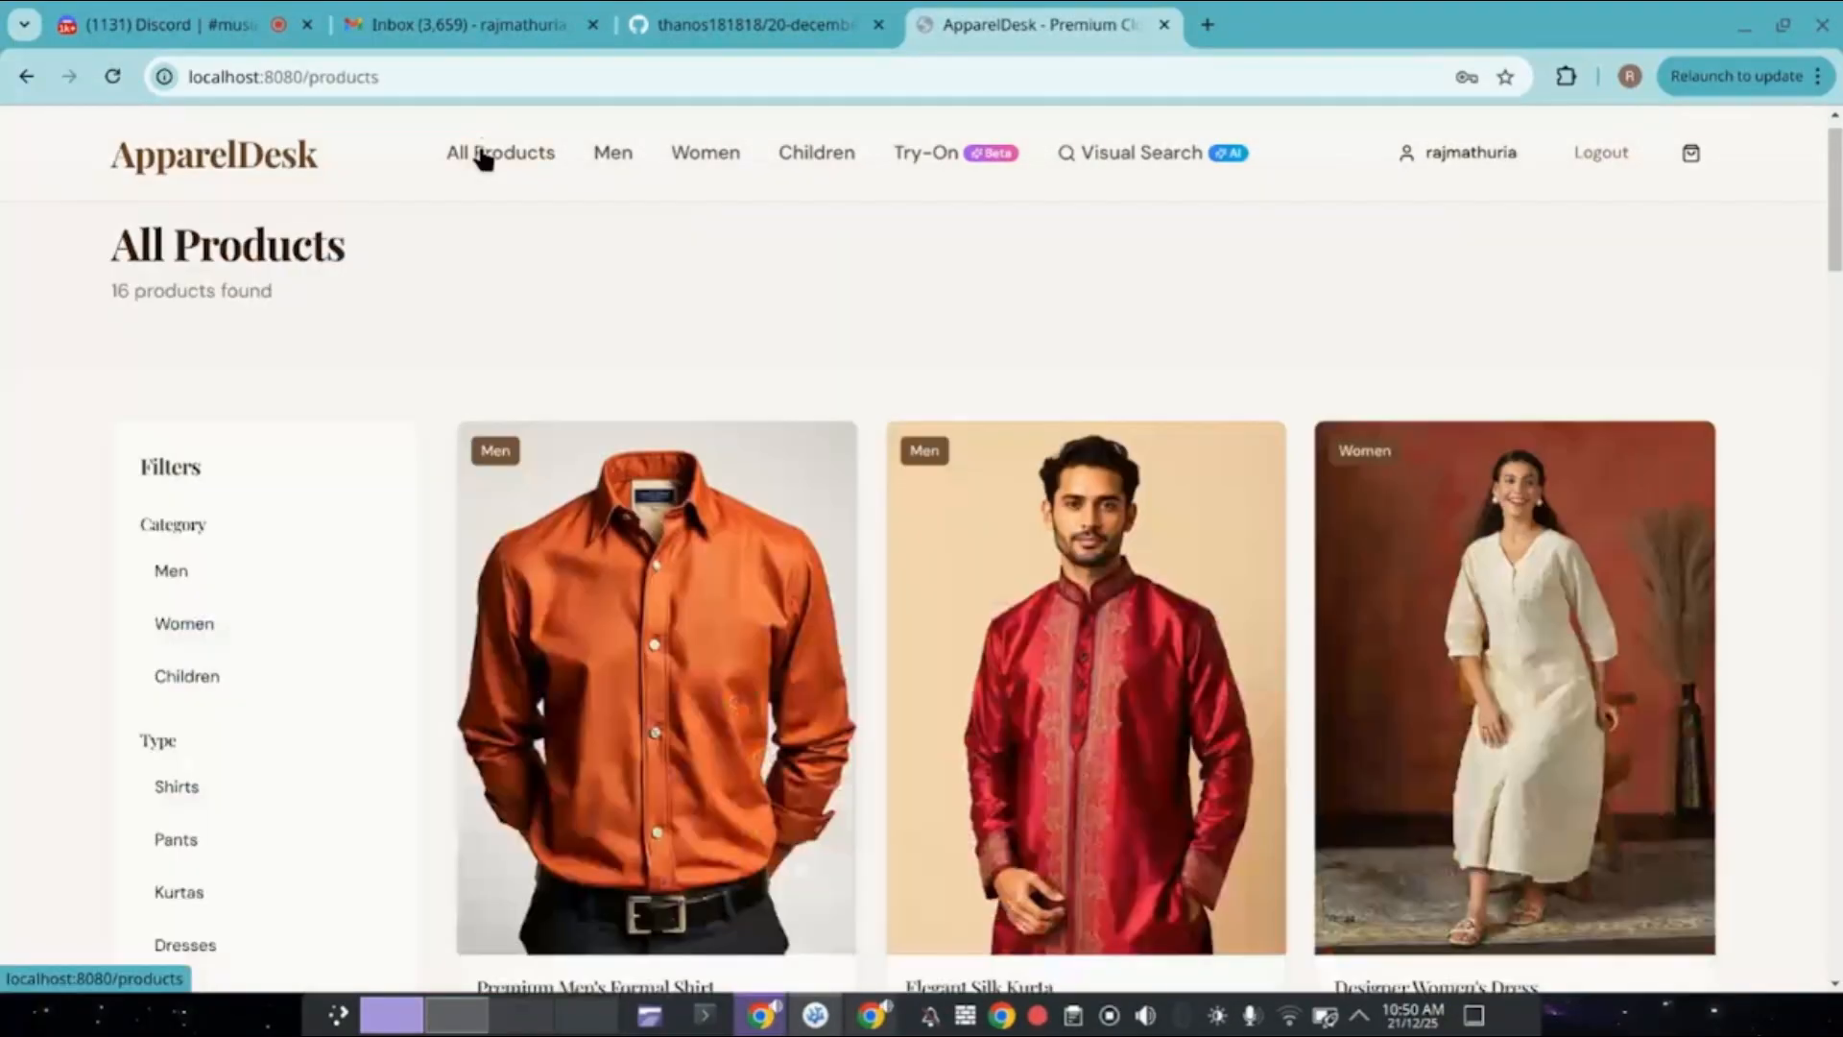
{"action": "scroll", "coordinate": [789, 280], "scroll_direction": "down", "scroll_amount": 3}
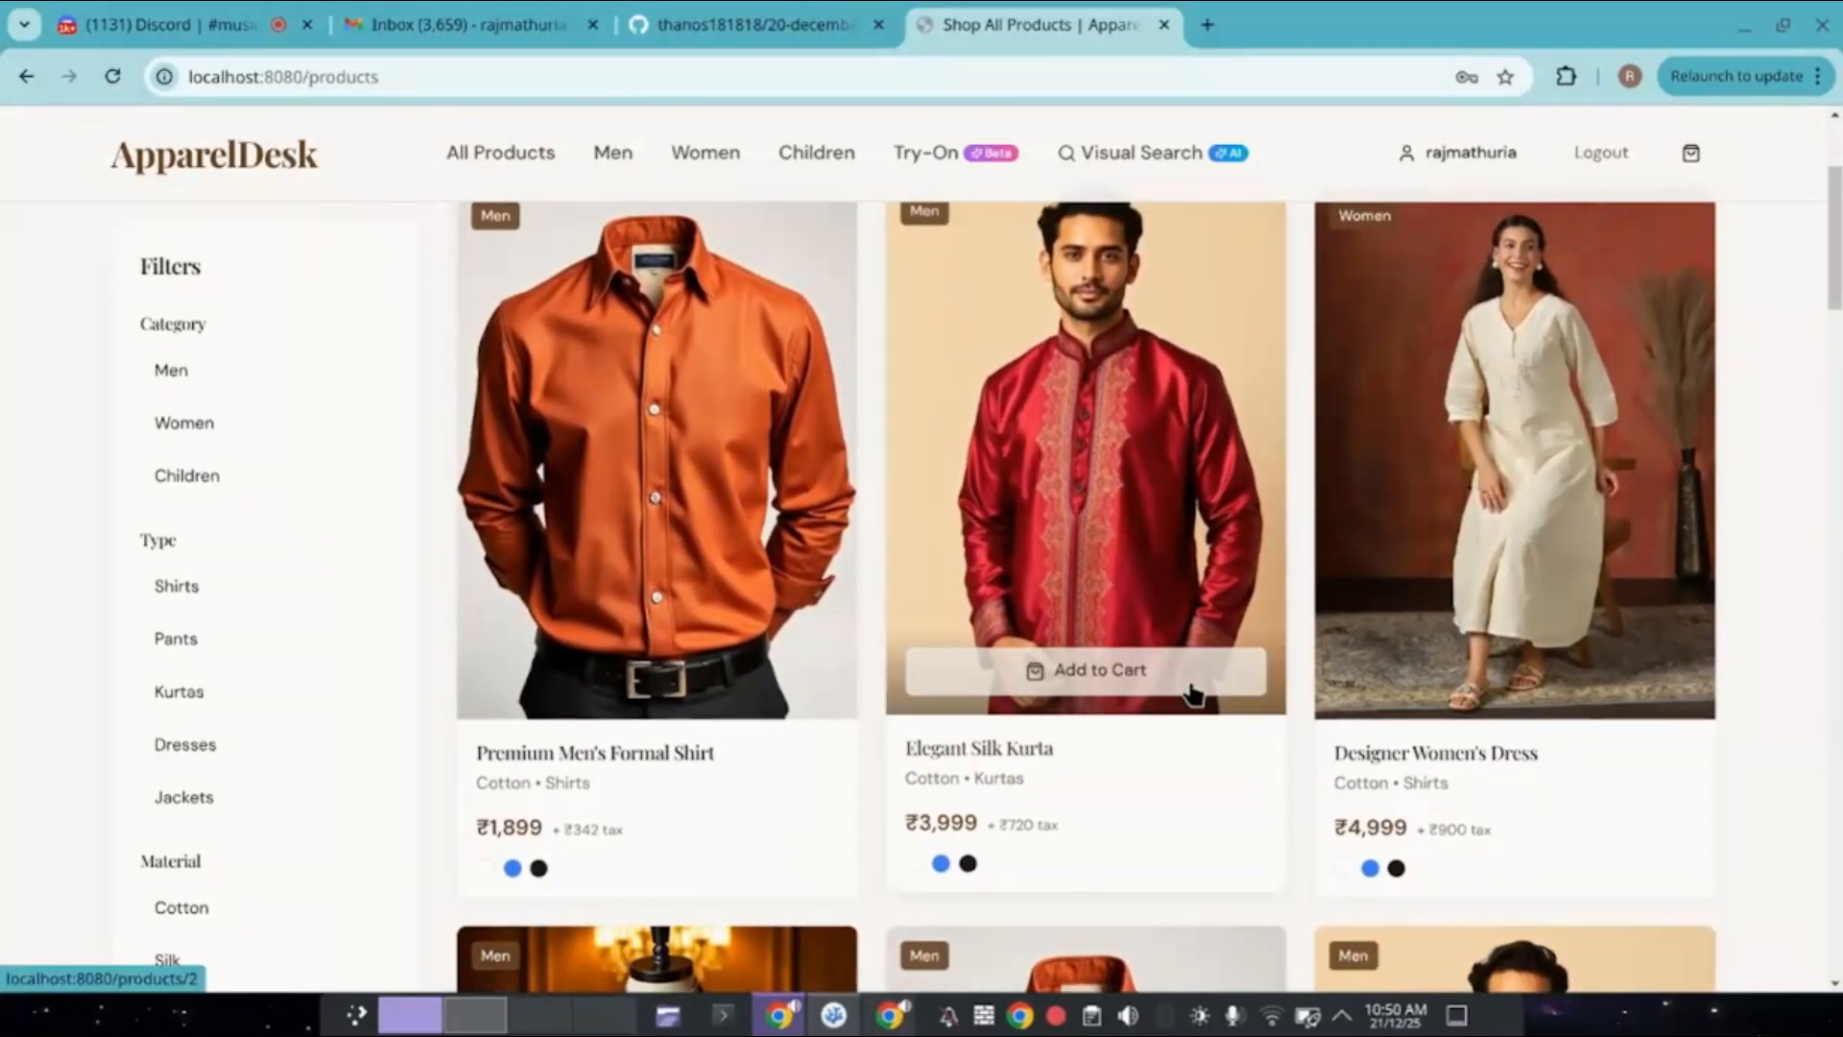
{"action": "left_click", "coordinate": [1192, 688]}
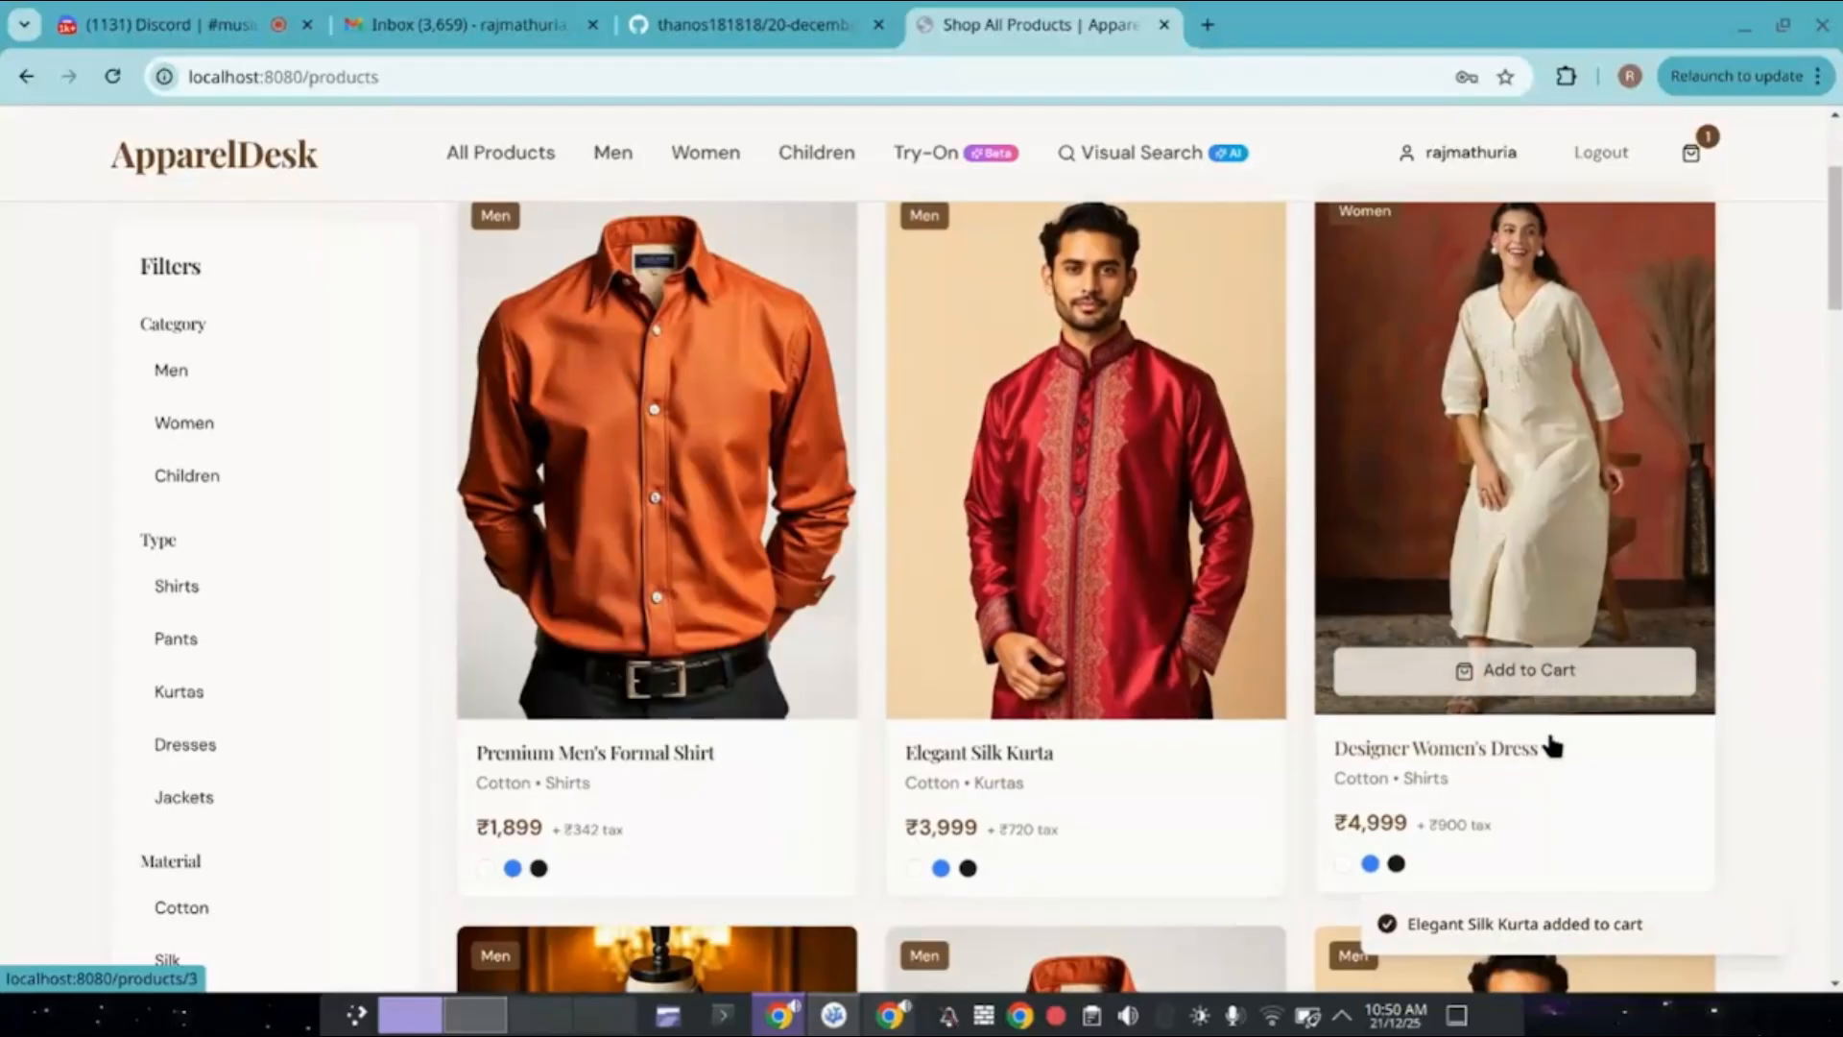
Add three size-L Designer Women's Dresses to the cart and open the cart.
{"action": "left_click", "coordinate": [1540, 780]}
{"action": "scroll", "coordinate": [1229, 679], "scroll_direction": "down", "scroll_amount": 2}
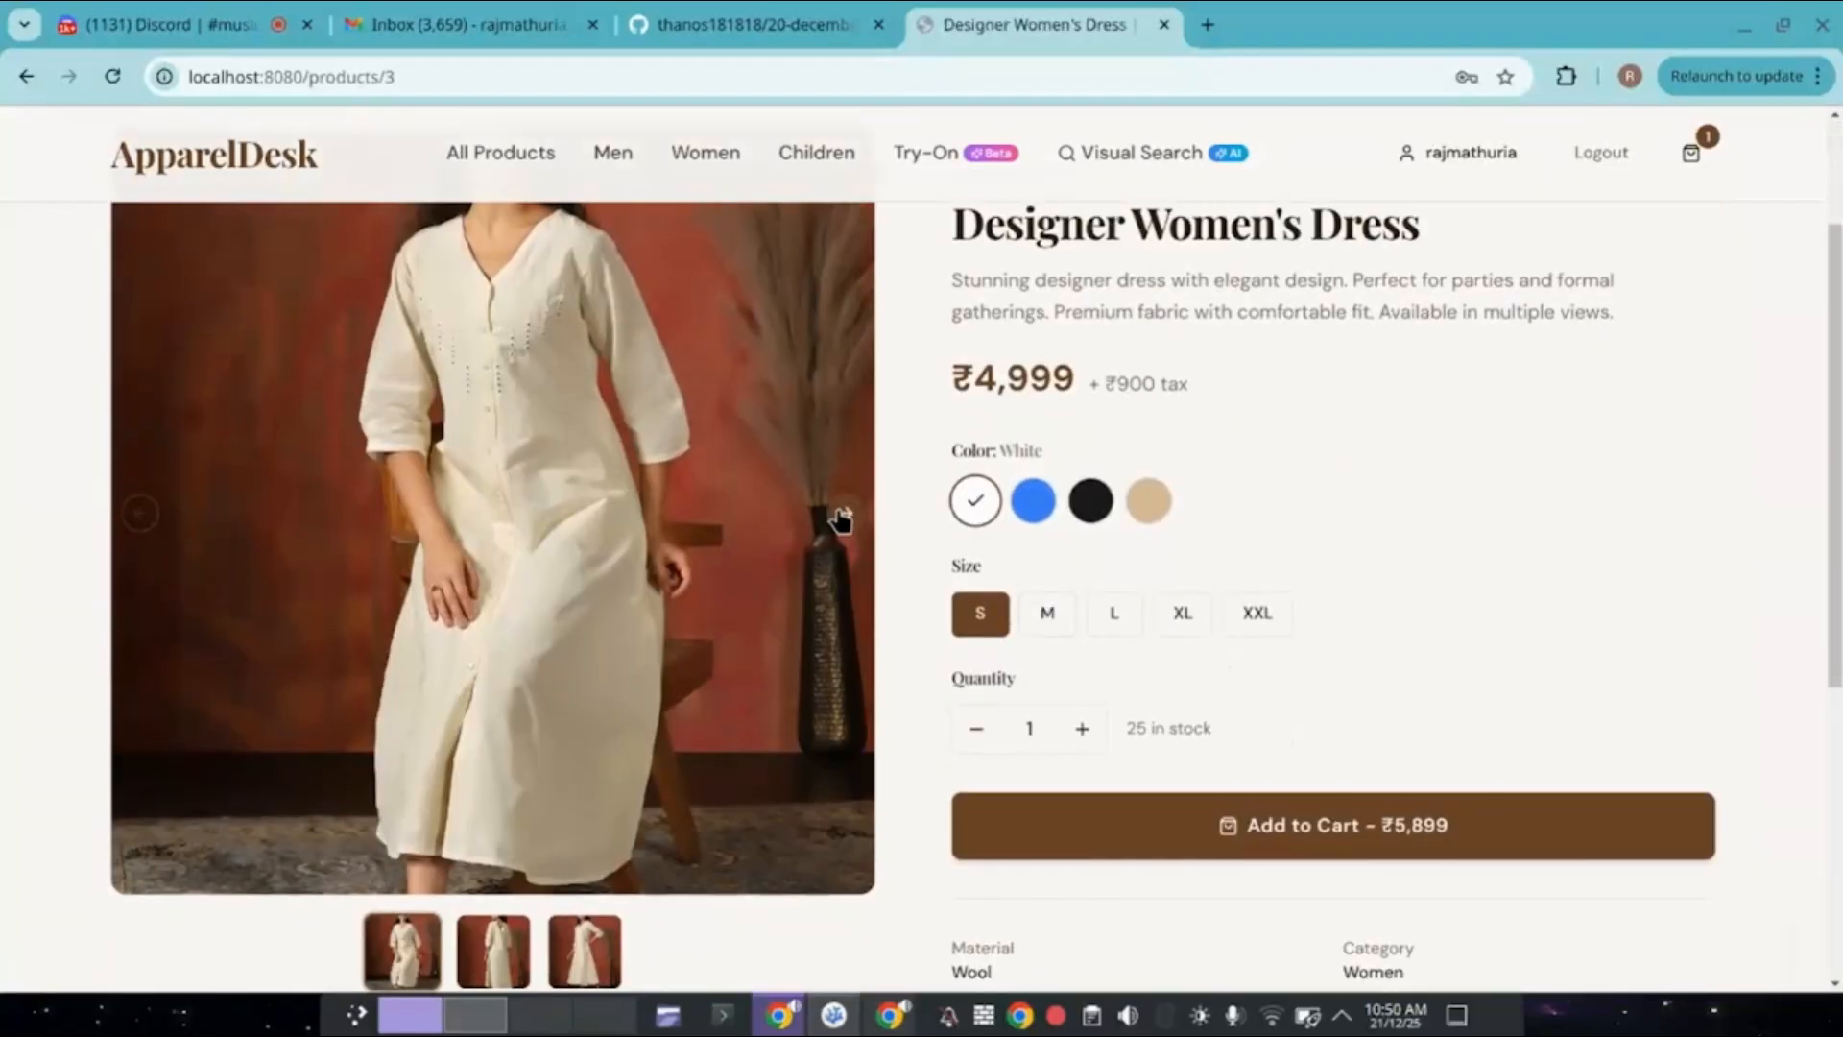
{"action": "left_click", "coordinate": [841, 519]}
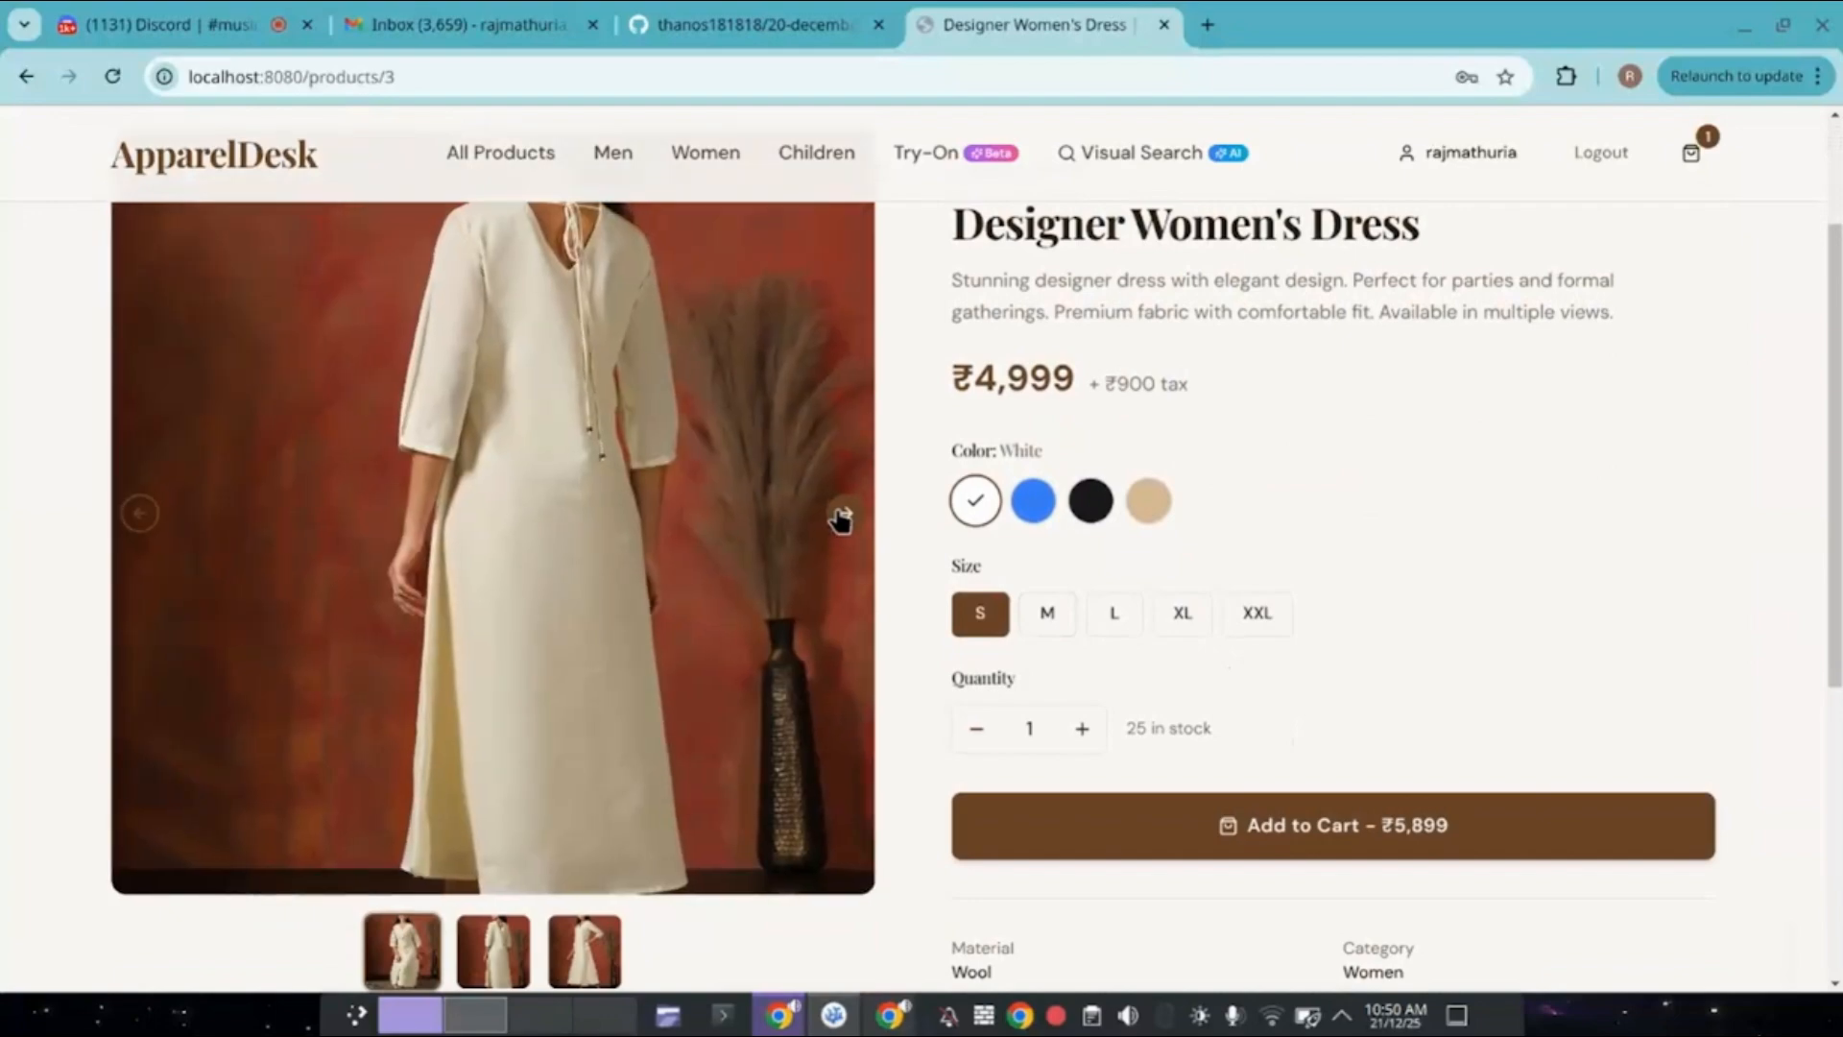
{"action": "left_click", "coordinate": [841, 519]}
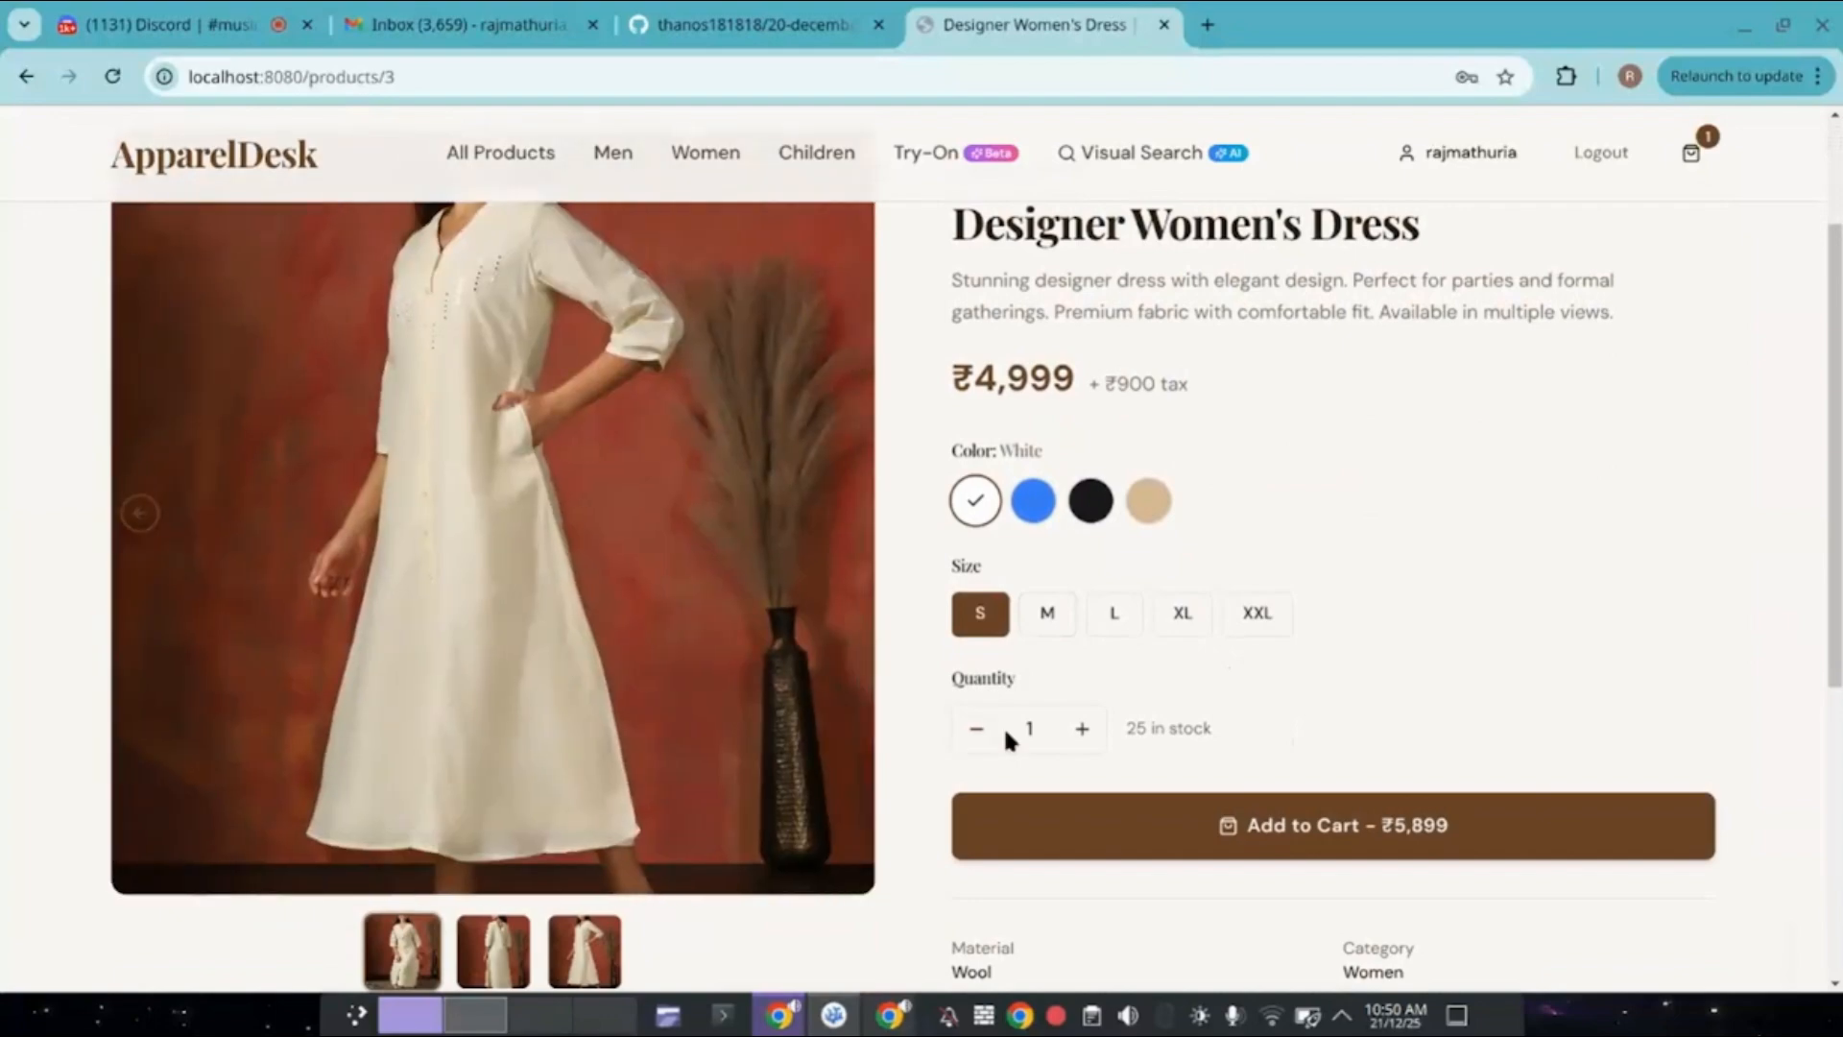
{"action": "scroll", "coordinate": [1006, 731], "scroll_direction": "down", "scroll_amount": 2}
{"action": "scroll", "coordinate": [1076, 677], "scroll_direction": "up", "scroll_amount": 1}
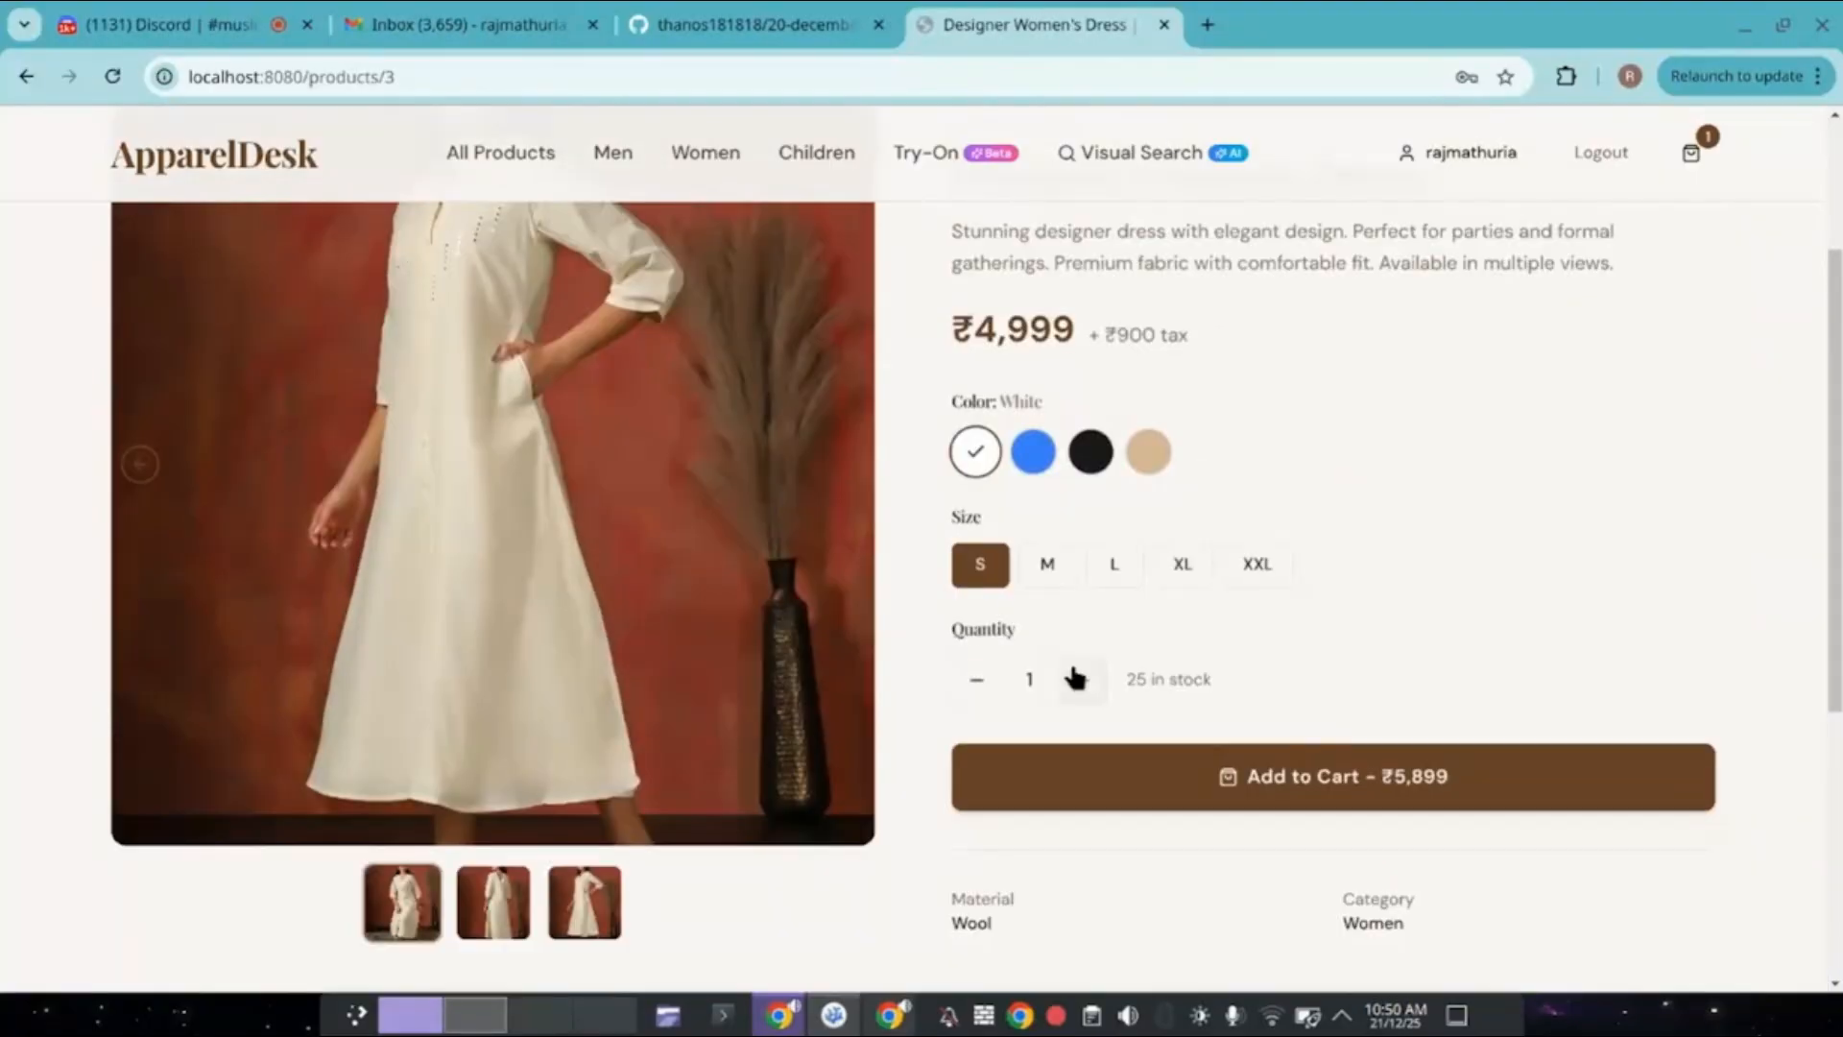
{"action": "left_click", "coordinate": [1075, 678]}
{"action": "left_click", "coordinate": [1115, 566]}
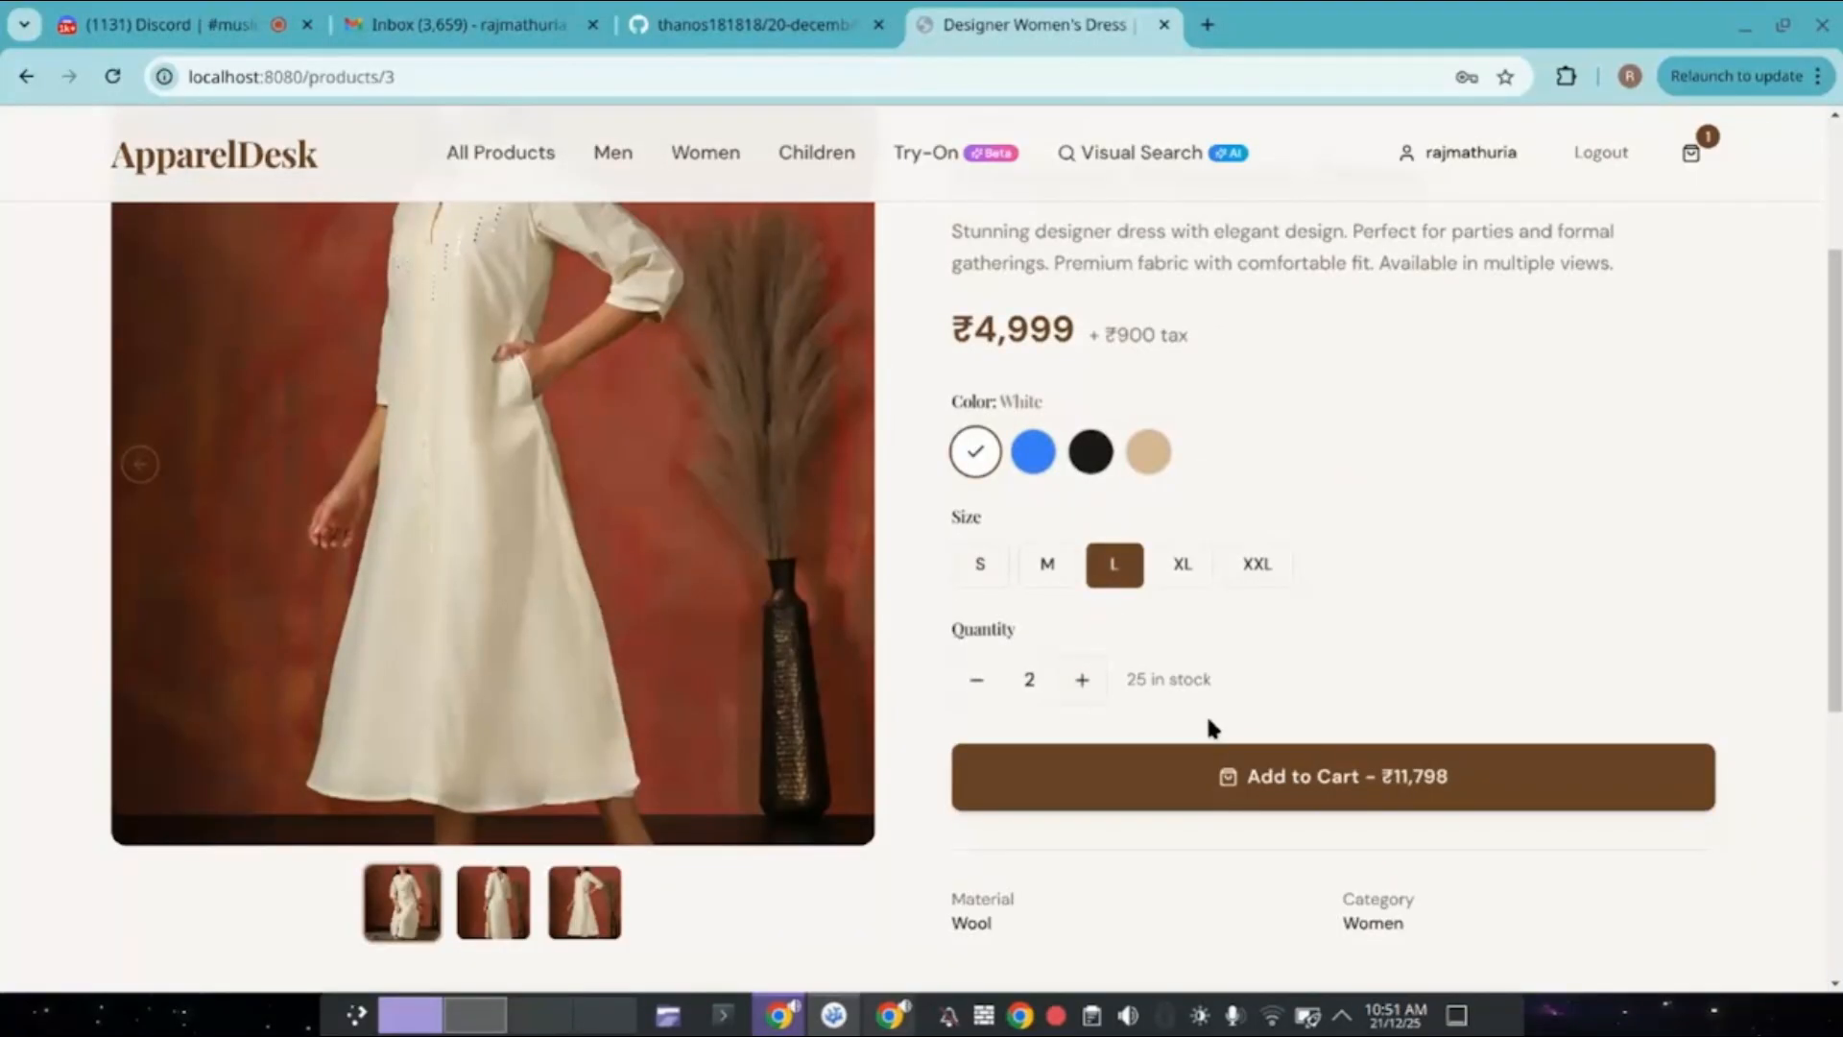
{"action": "left_click", "coordinate": [1082, 684]}
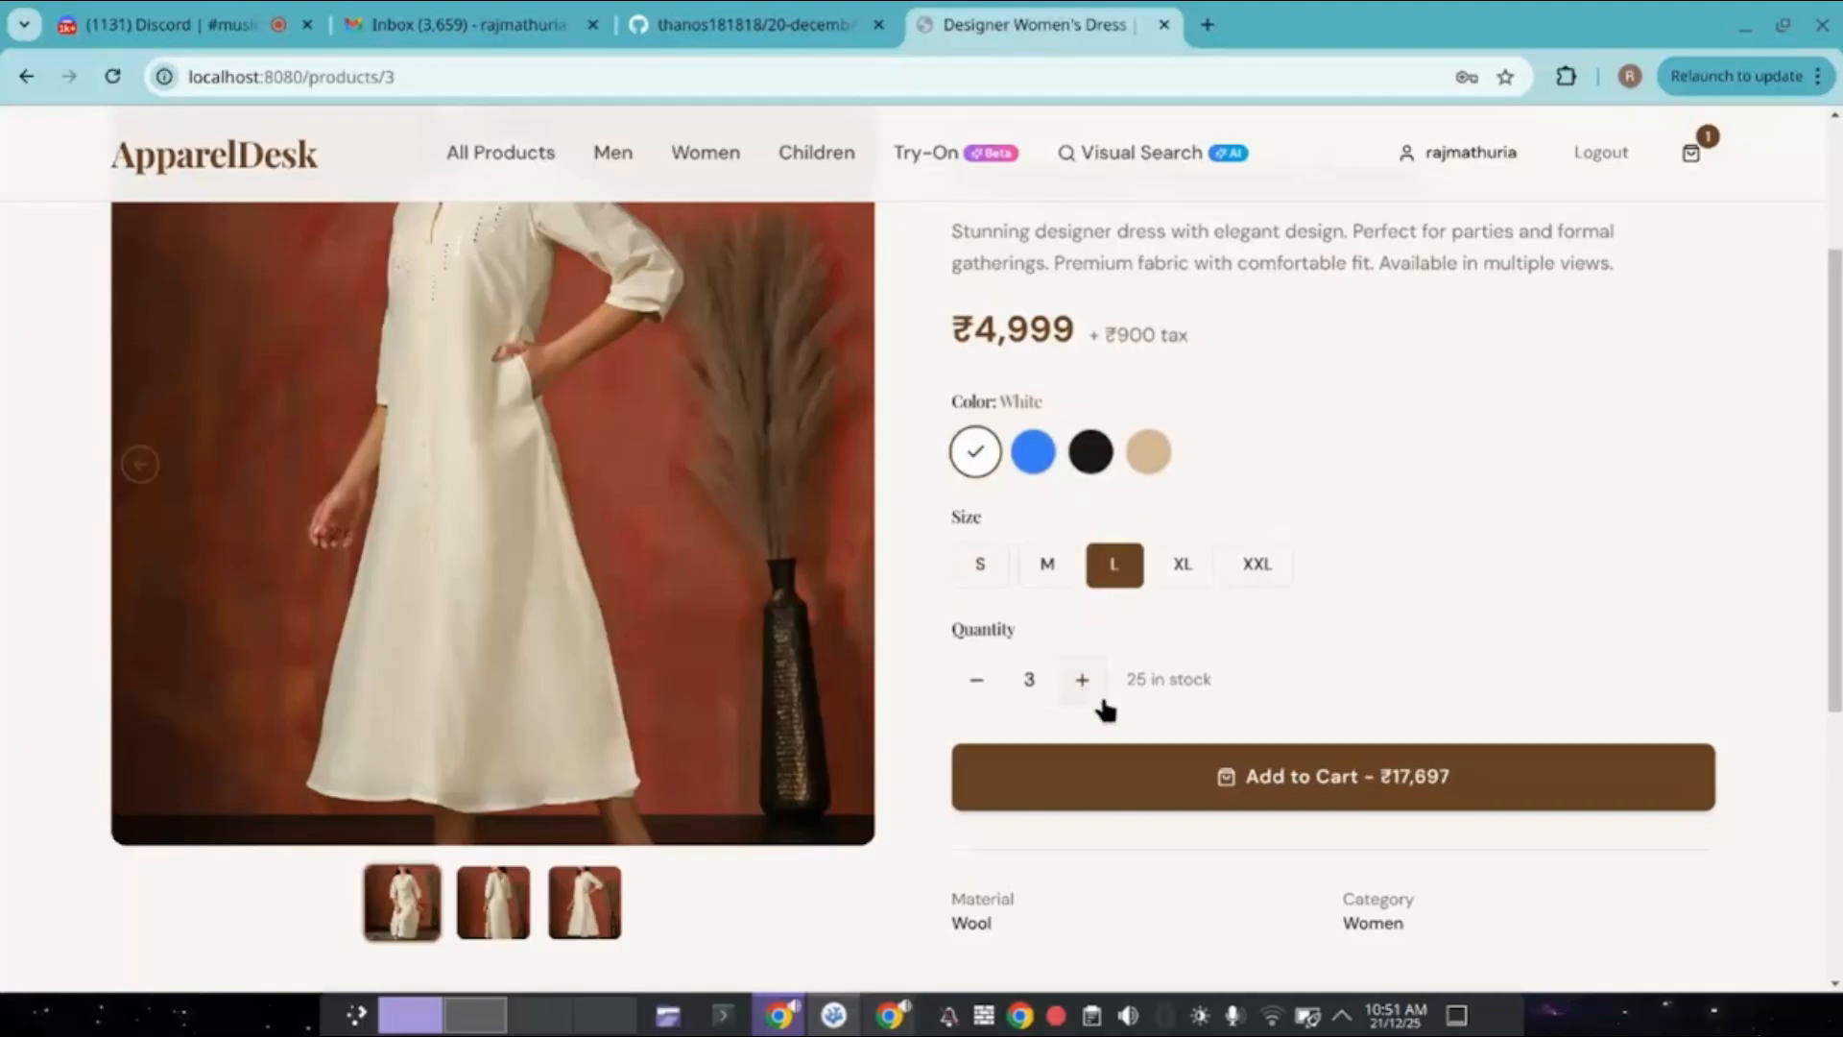
{"action": "left_click", "coordinate": [1263, 787]}
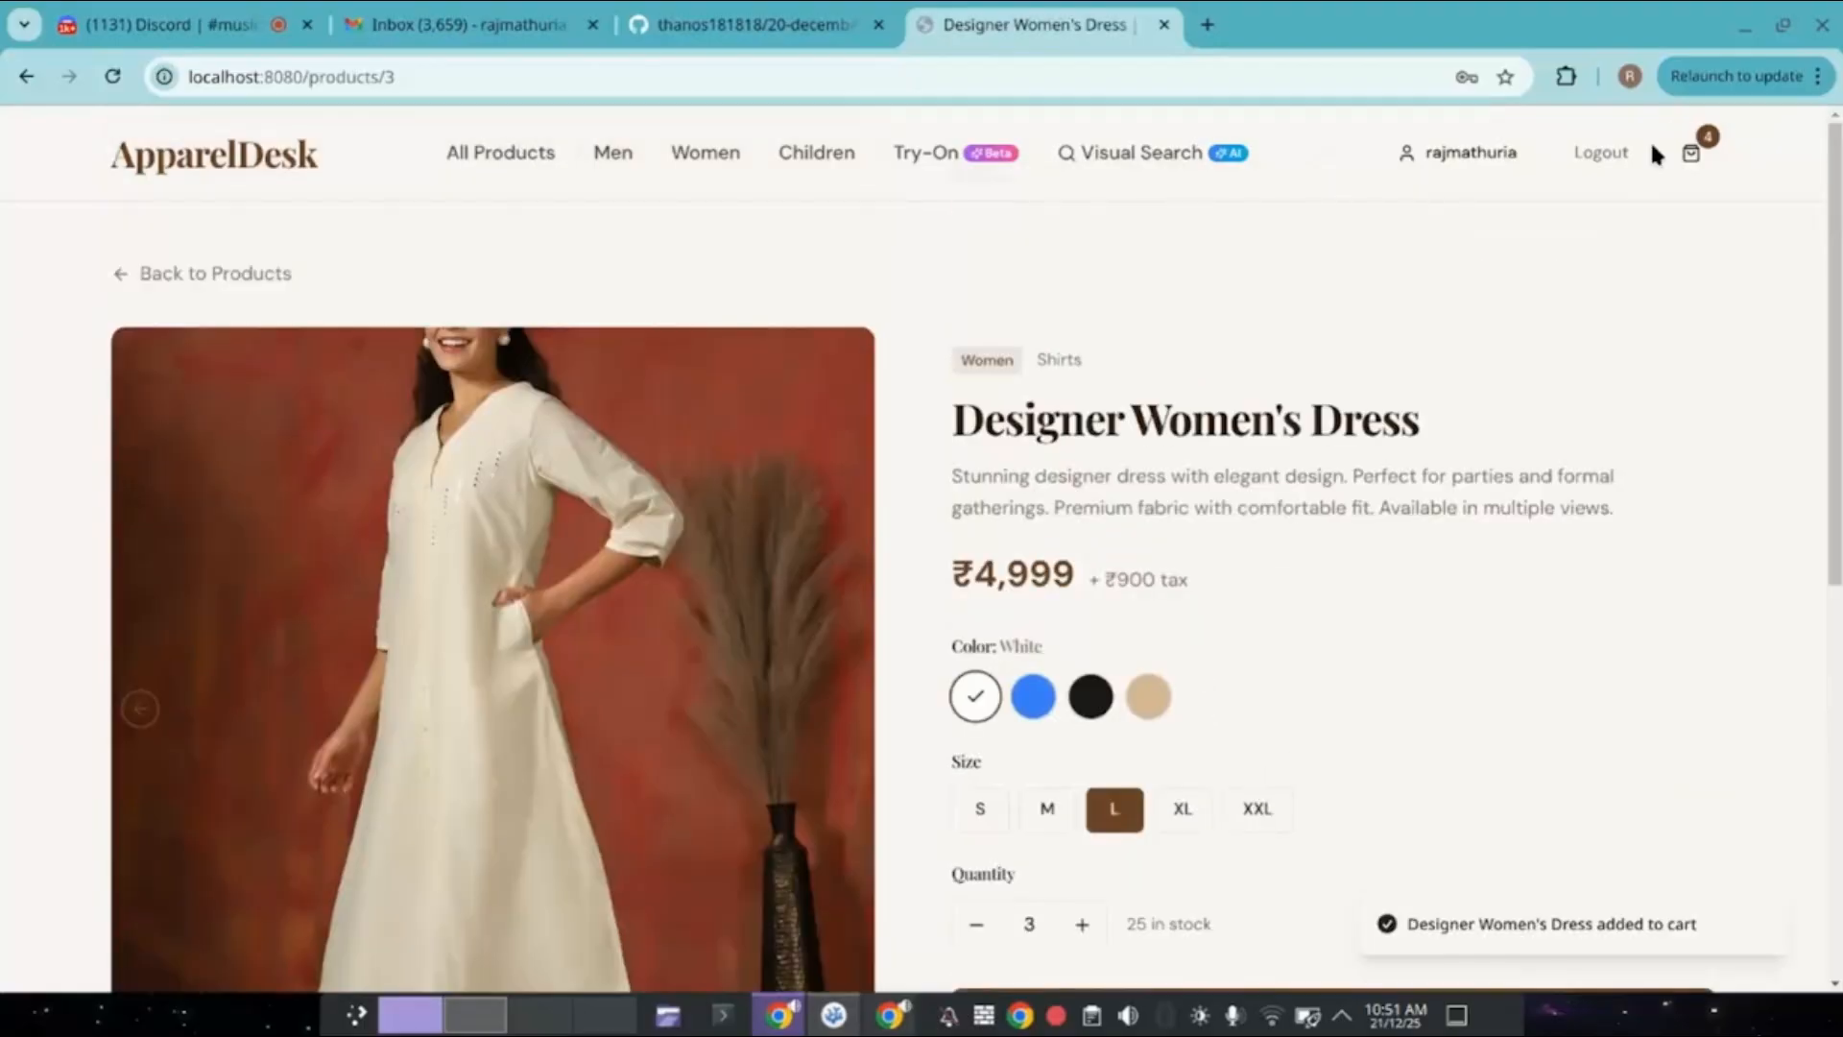
{"action": "left_click", "coordinate": [1695, 156]}
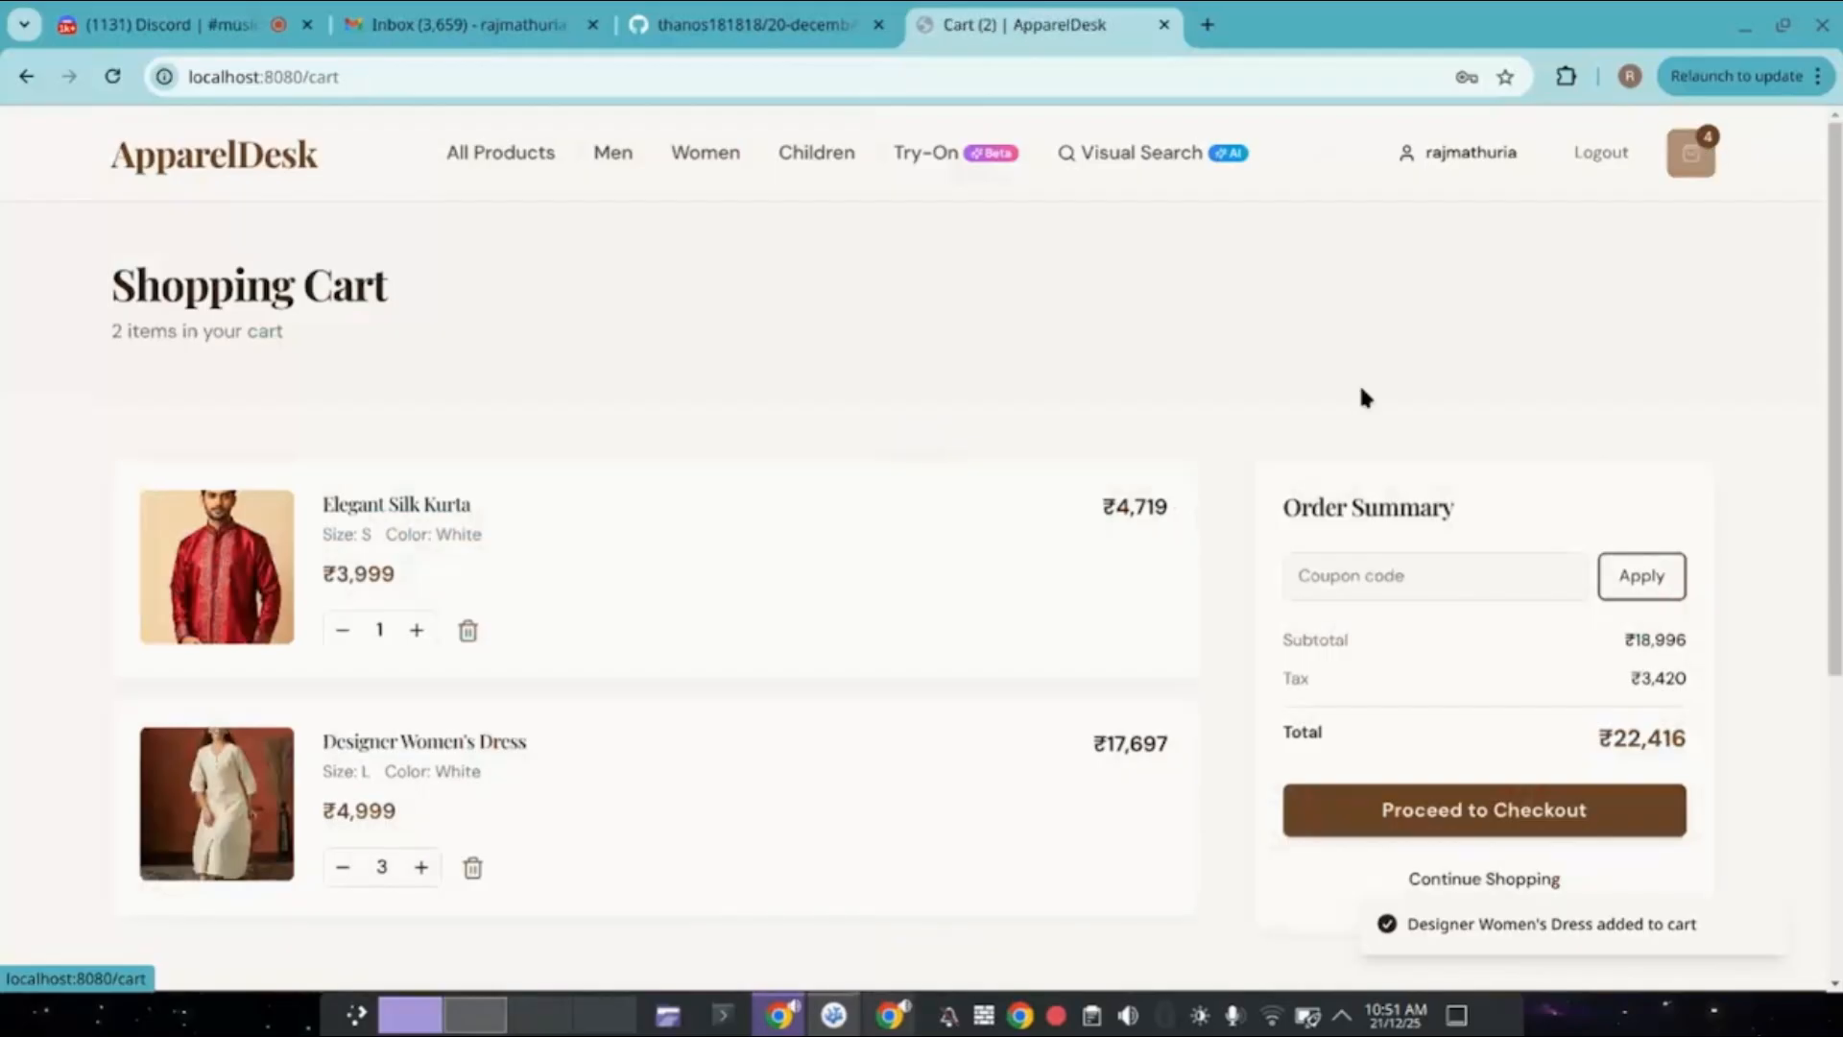
Proceed to checkout and enter the shipping first and last name.
{"action": "scroll", "coordinate": [1358, 382], "scroll_direction": "down", "scroll_amount": 3}
{"action": "scroll", "coordinate": [1008, 782], "scroll_direction": "up", "scroll_amount": 3}
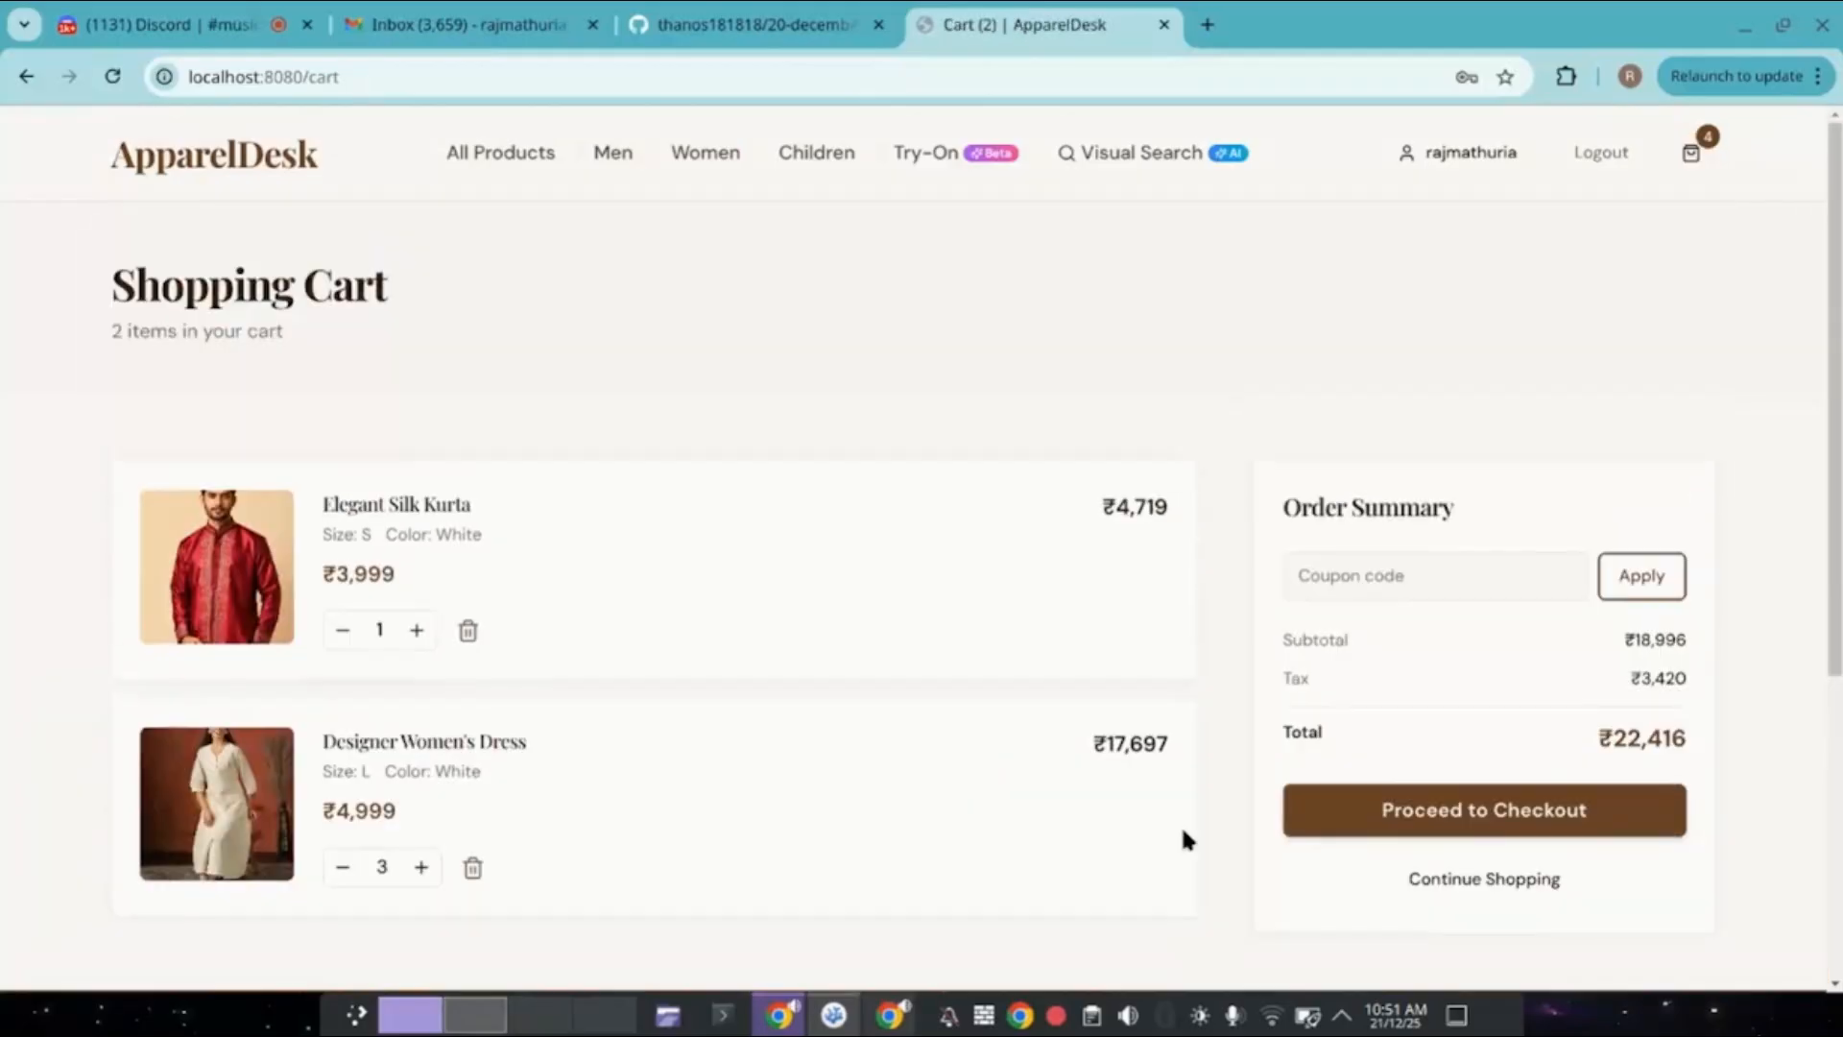
{"action": "left_click", "coordinate": [1394, 822]}
{"action": "scroll", "coordinate": [1378, 818], "scroll_direction": "down", "scroll_amount": 3}
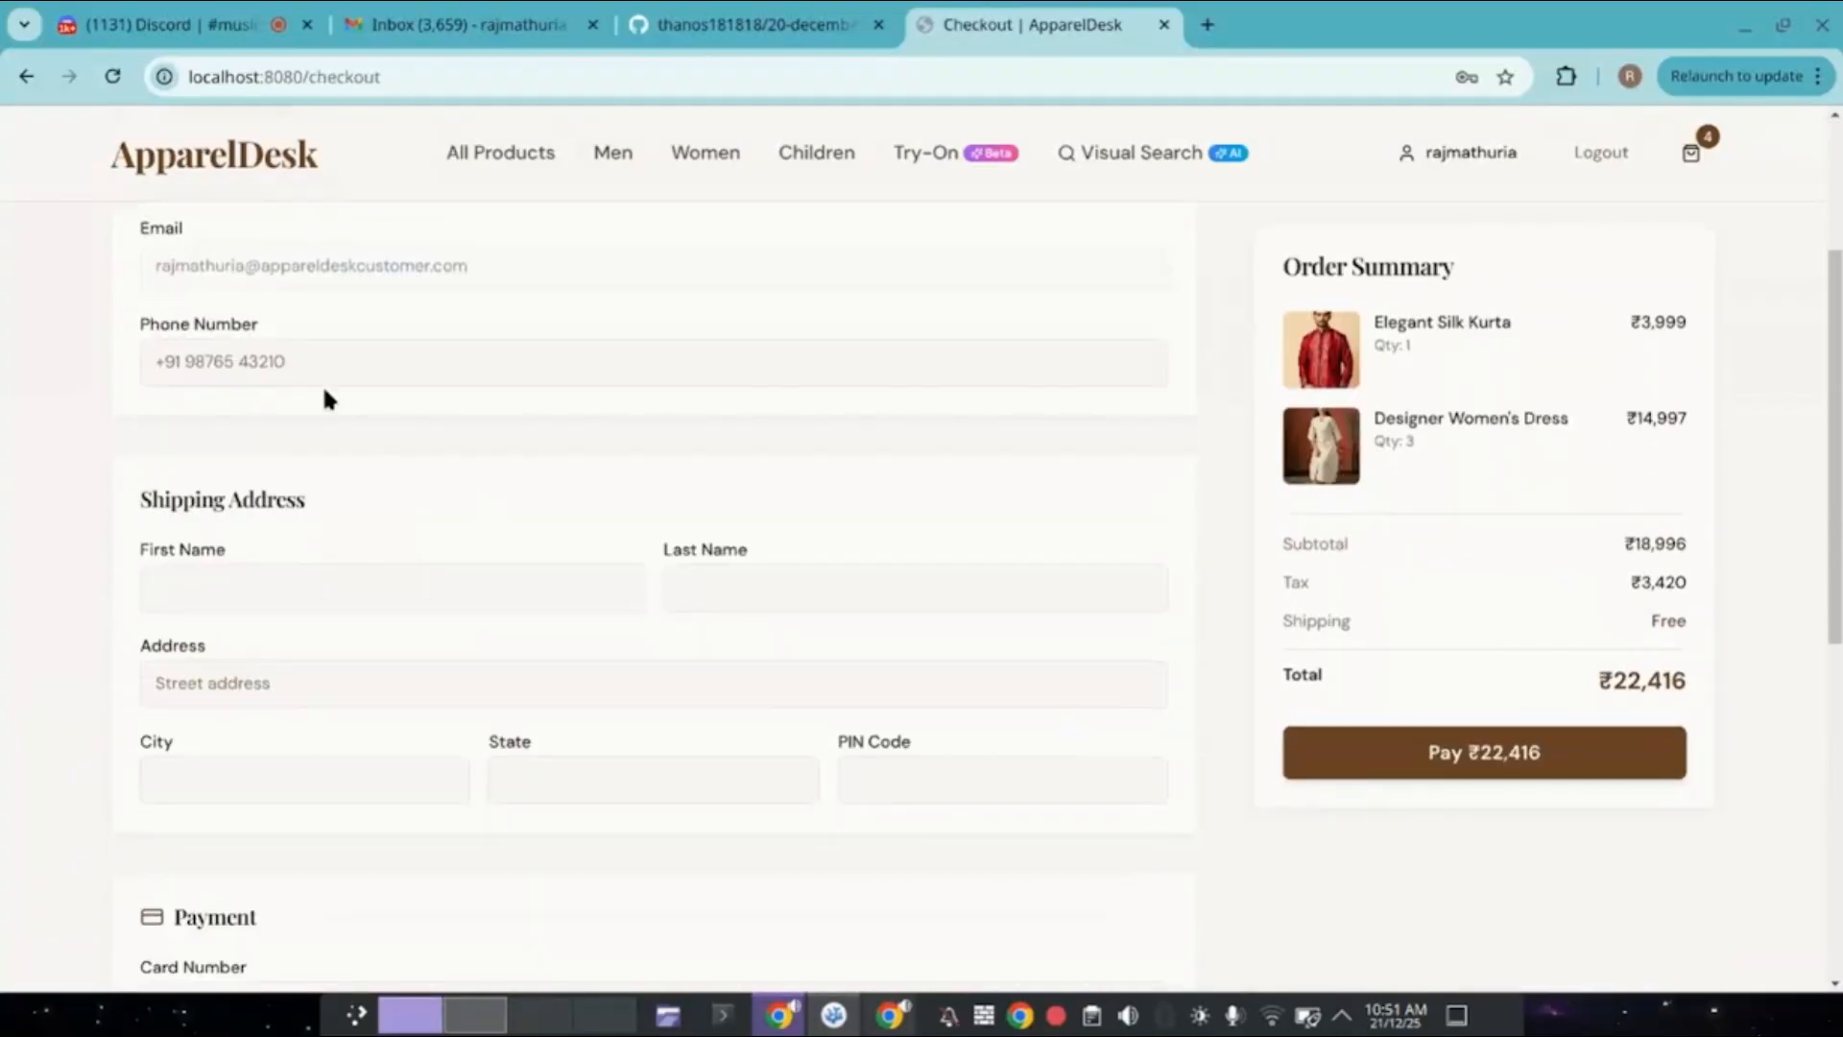
{"action": "left_click", "coordinate": [379, 587]}
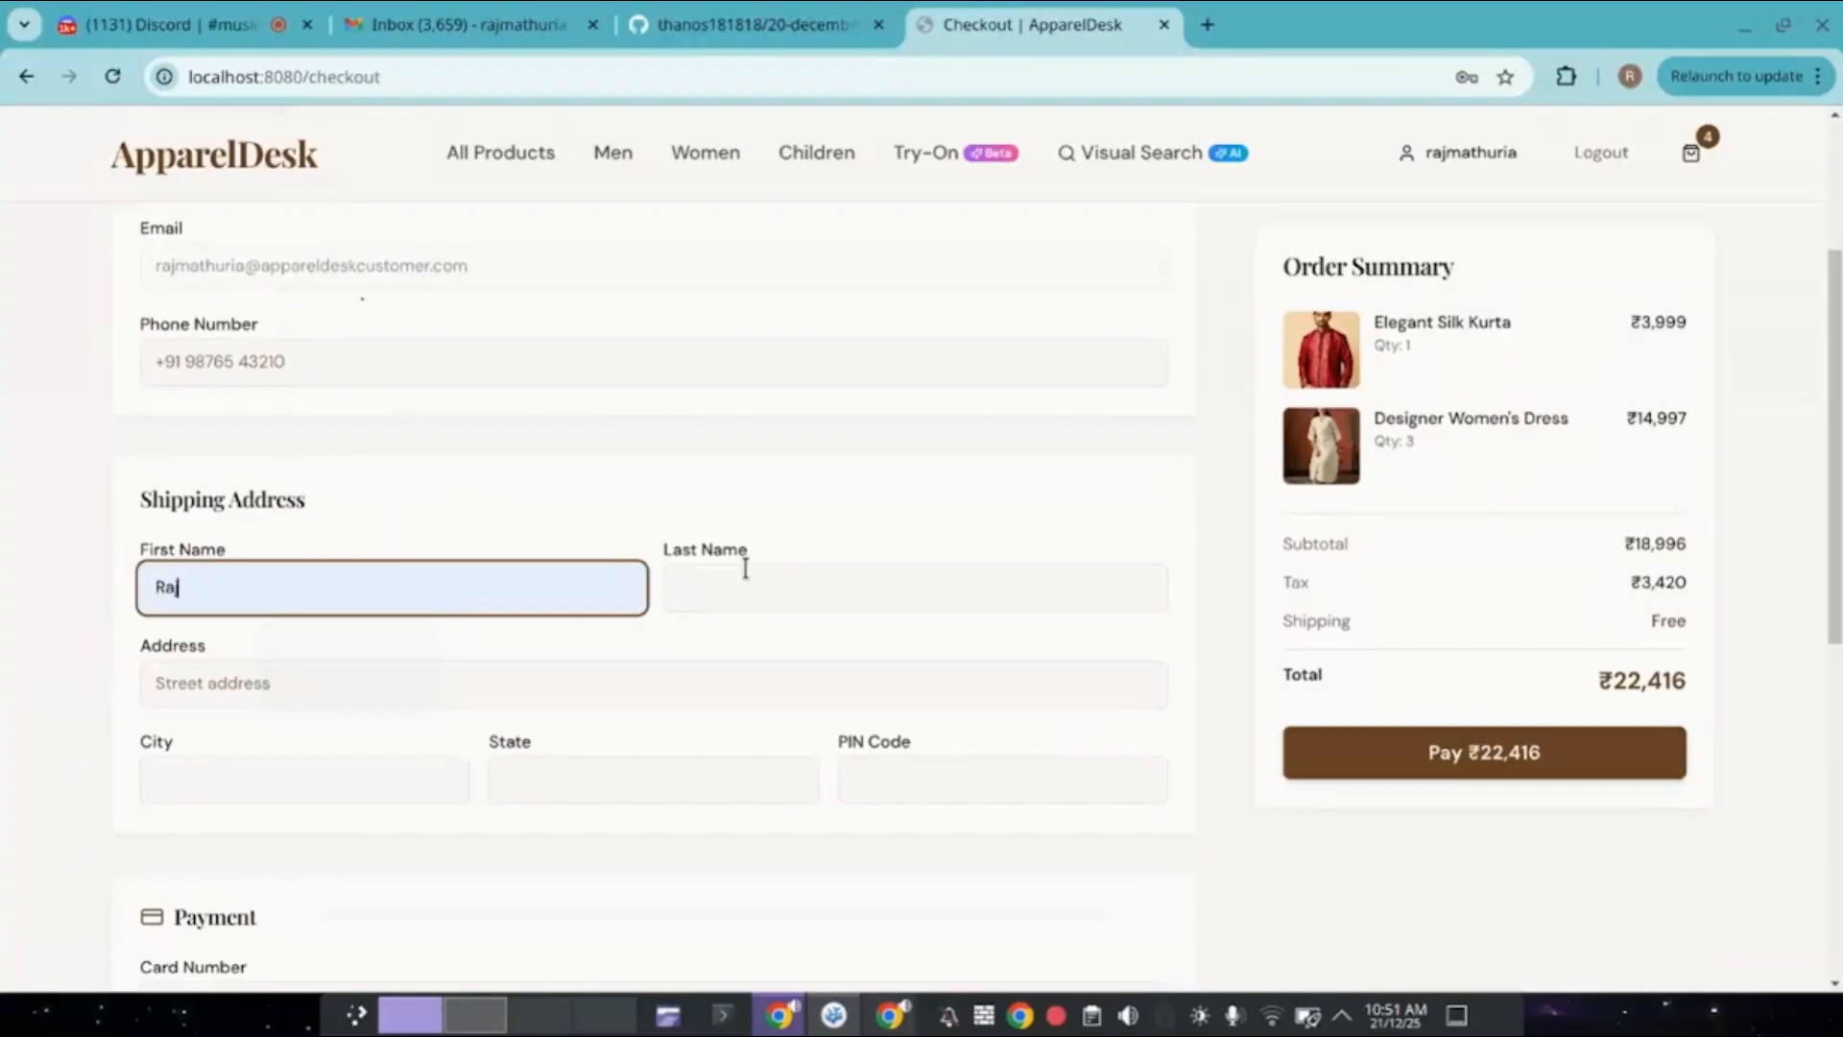
{"action": "left_click", "coordinate": [745, 568]}
{"action": "type", "text": "ath"}
{"action": "type", "text": "ur"}
{"action": "key", "text": "ctrl+BackSpace"}
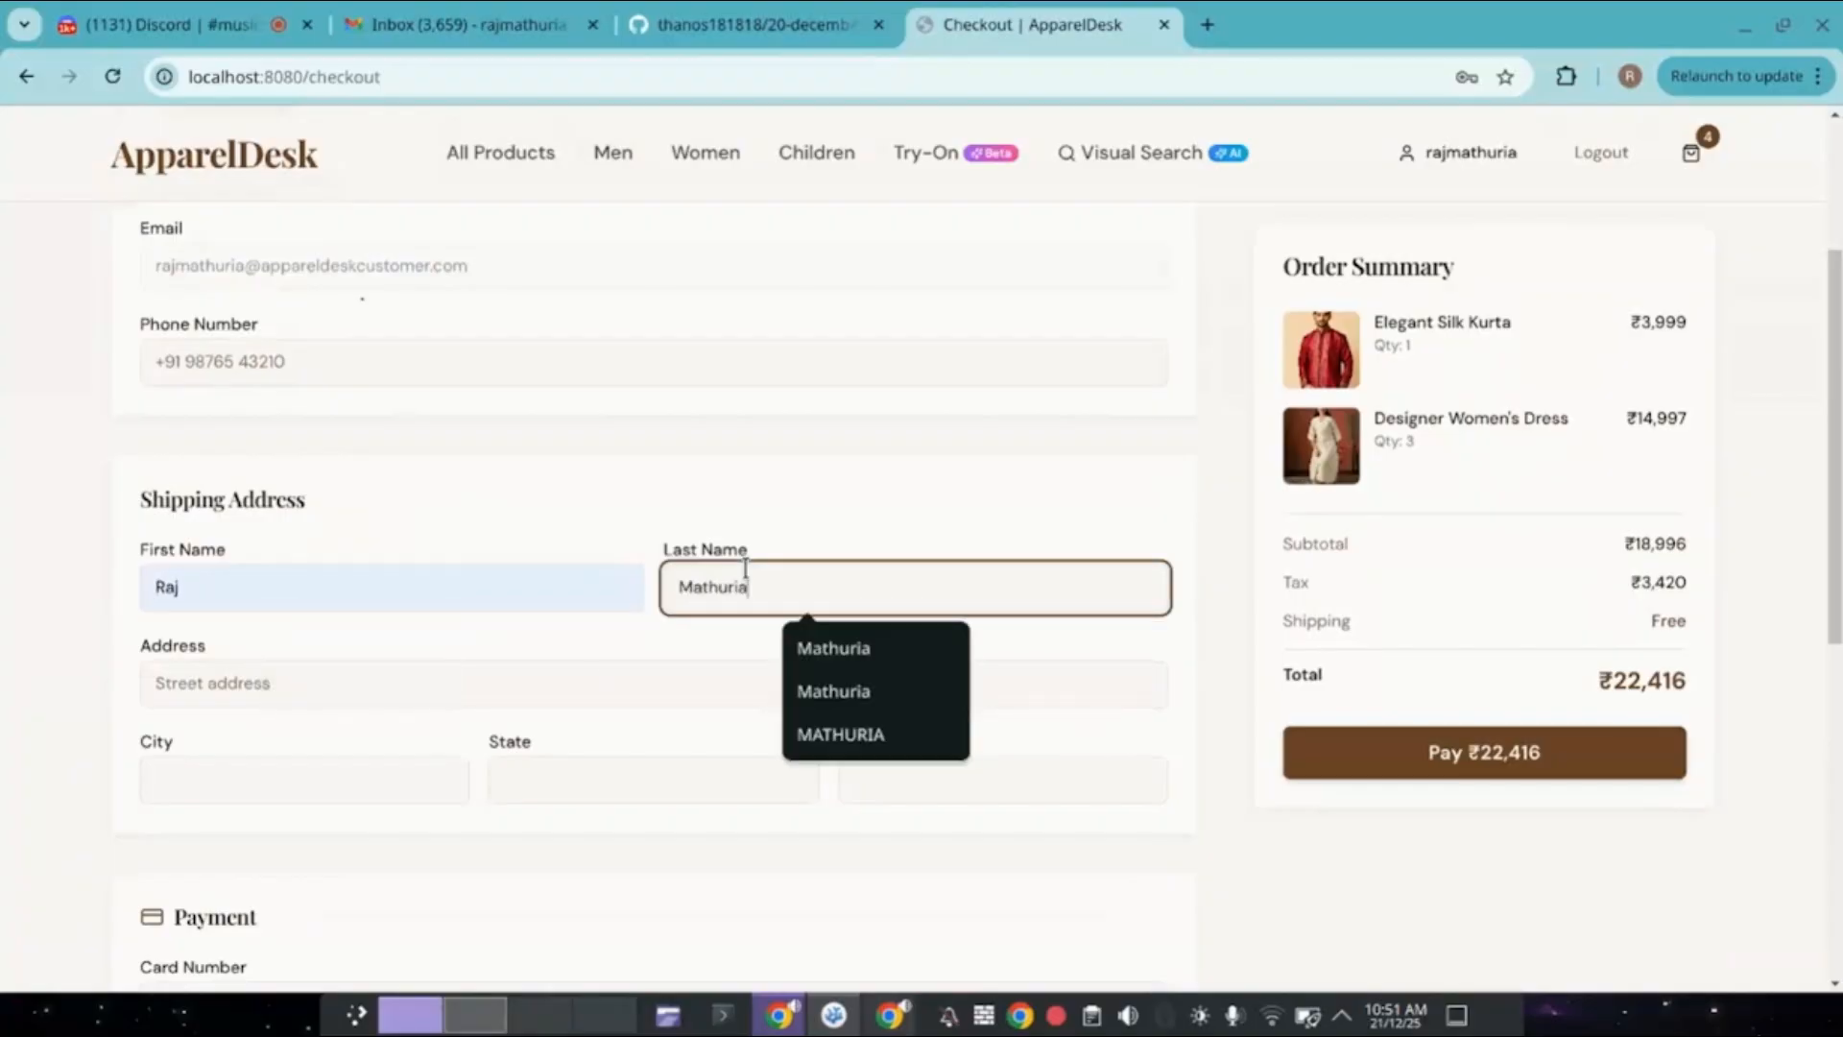
Fill in the shipping street address, city, state and PIN code.
{"action": "left_click", "coordinate": [590, 684]}
{"action": "type", "text": "eersefdsfsd"}
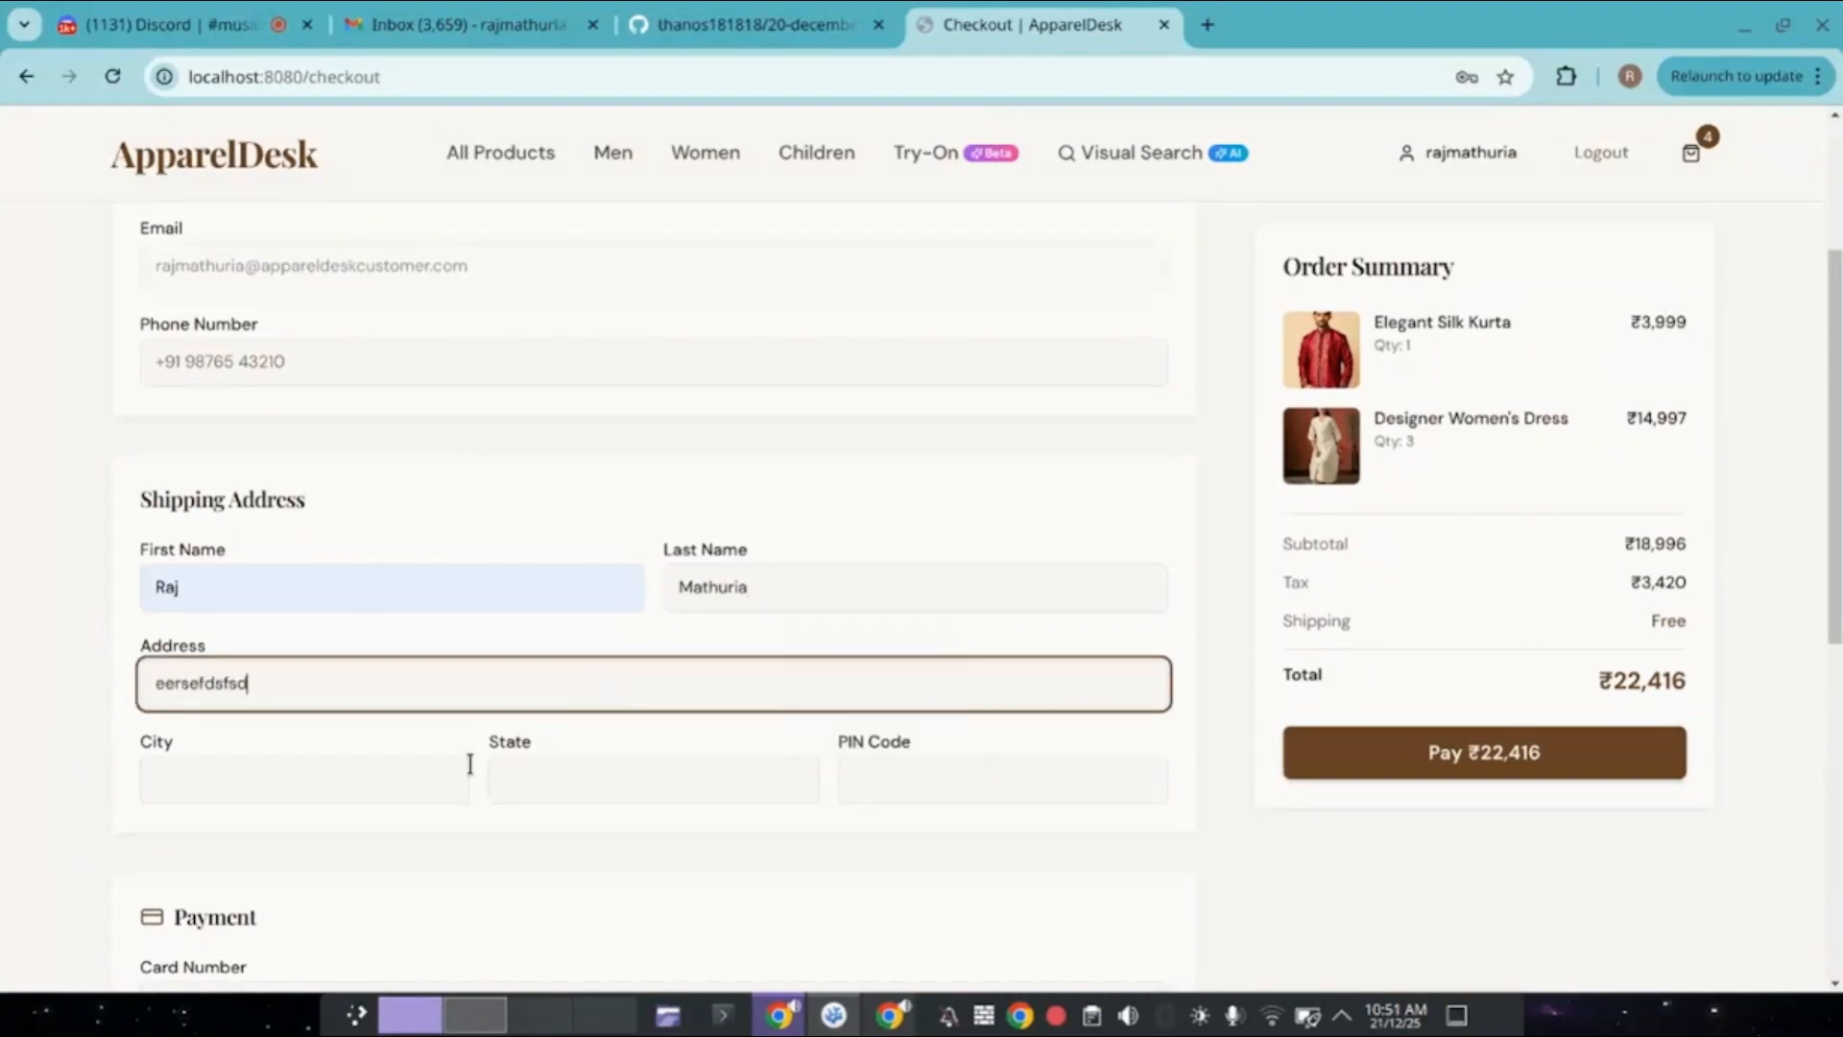
{"action": "left_click", "coordinate": [417, 770]}
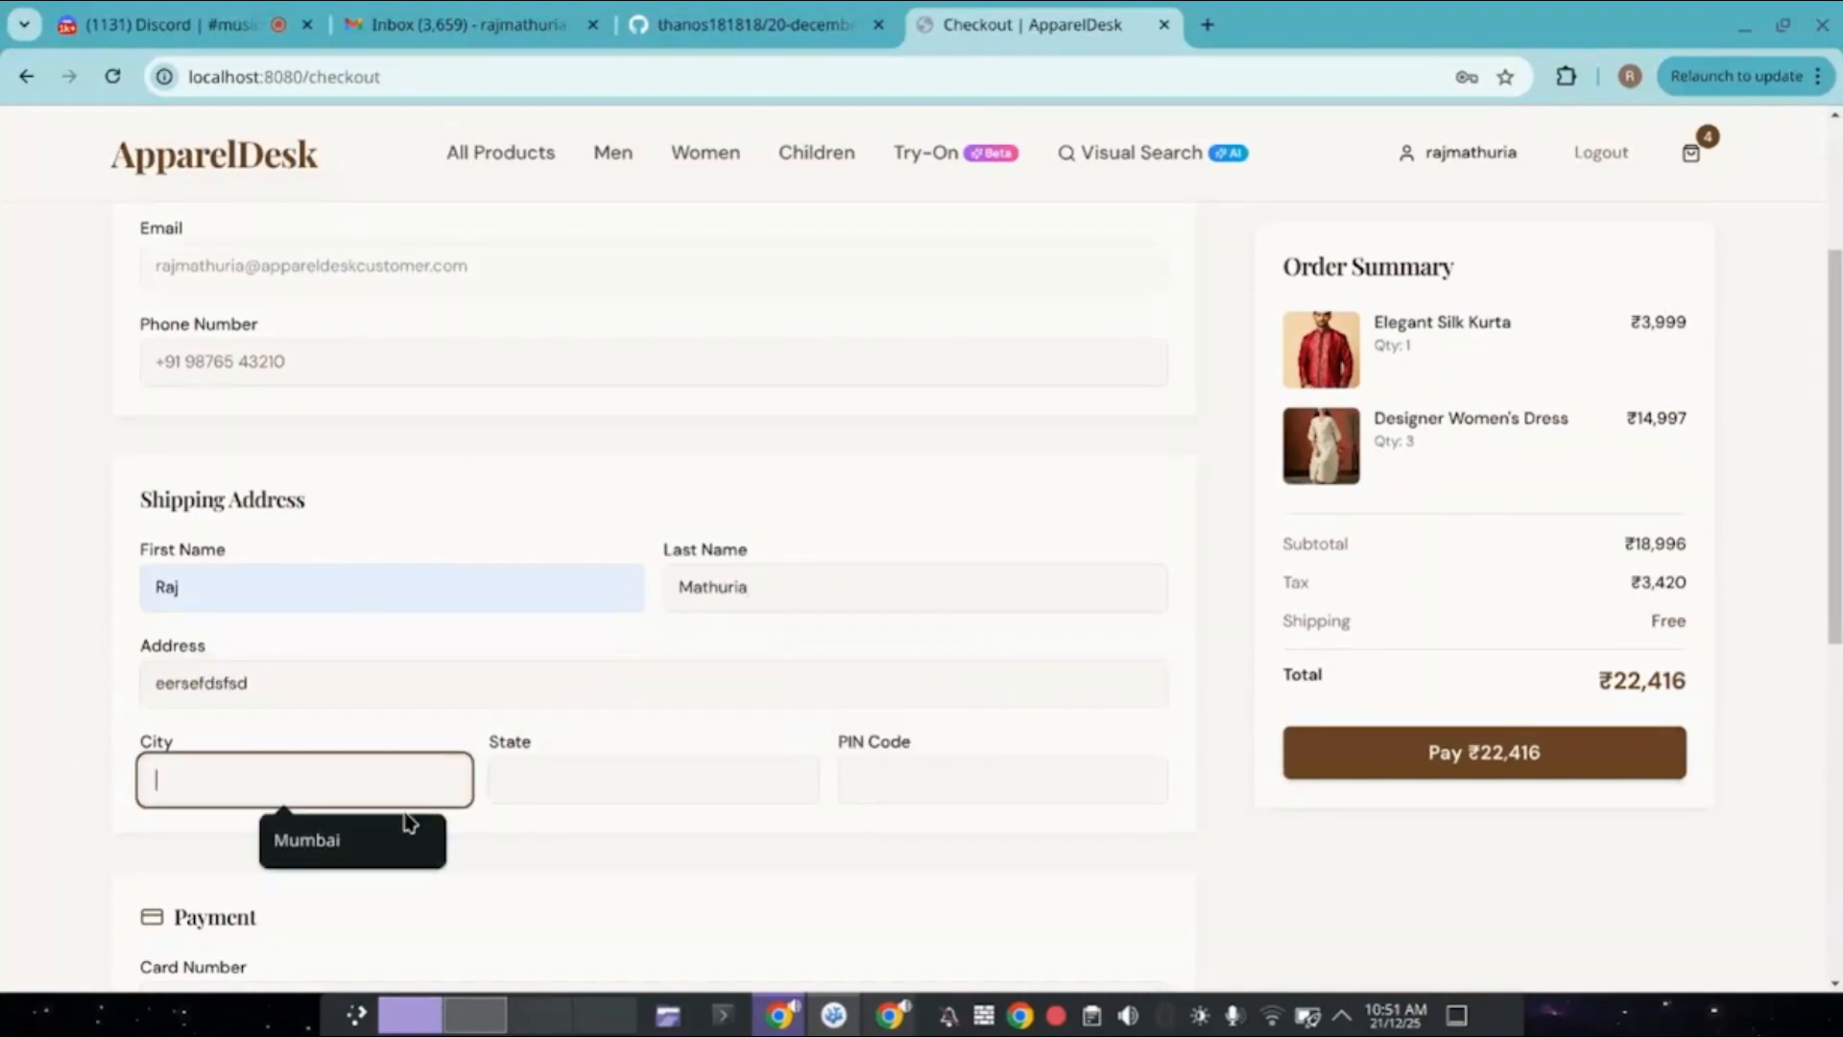
{"action": "left_click", "coordinate": [391, 847]}
{"action": "left_click", "coordinate": [604, 797]}
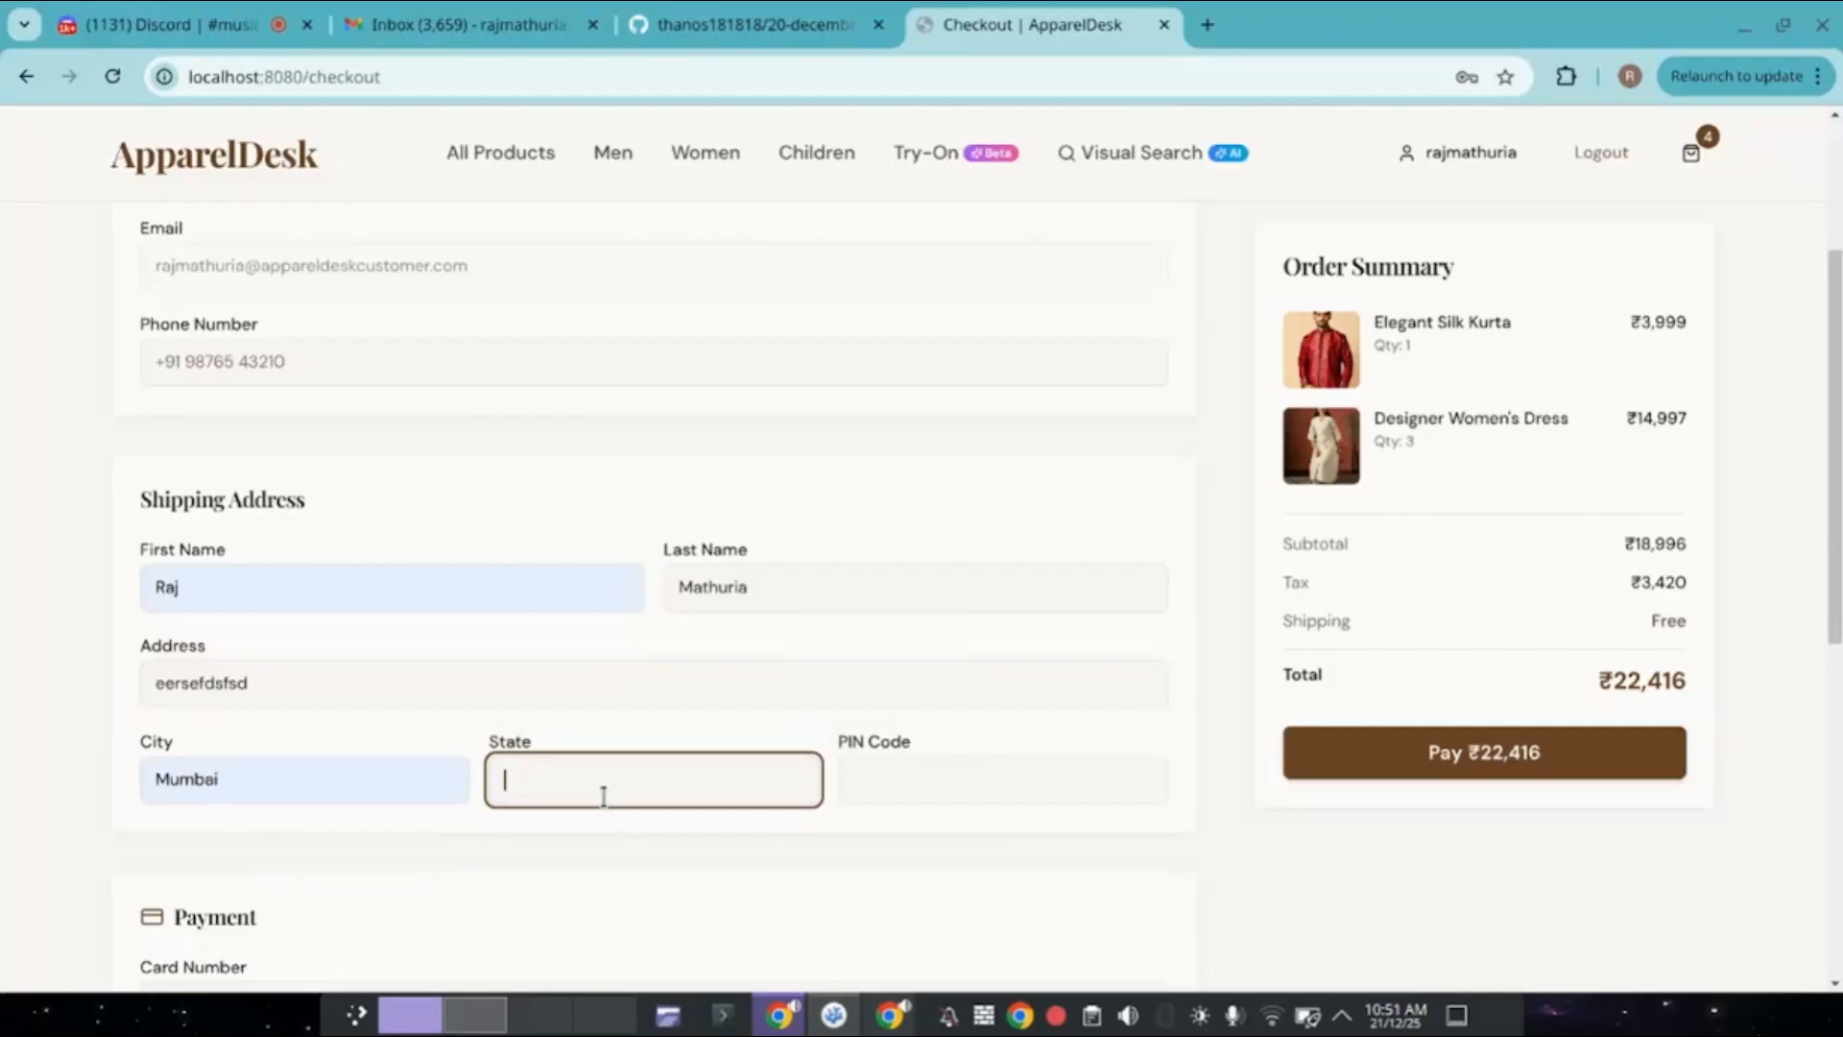
{"action": "type", "text": "Maharastra"}
{"action": "left_click", "coordinate": [921, 777]}
{"action": "type", "text": "40000"}
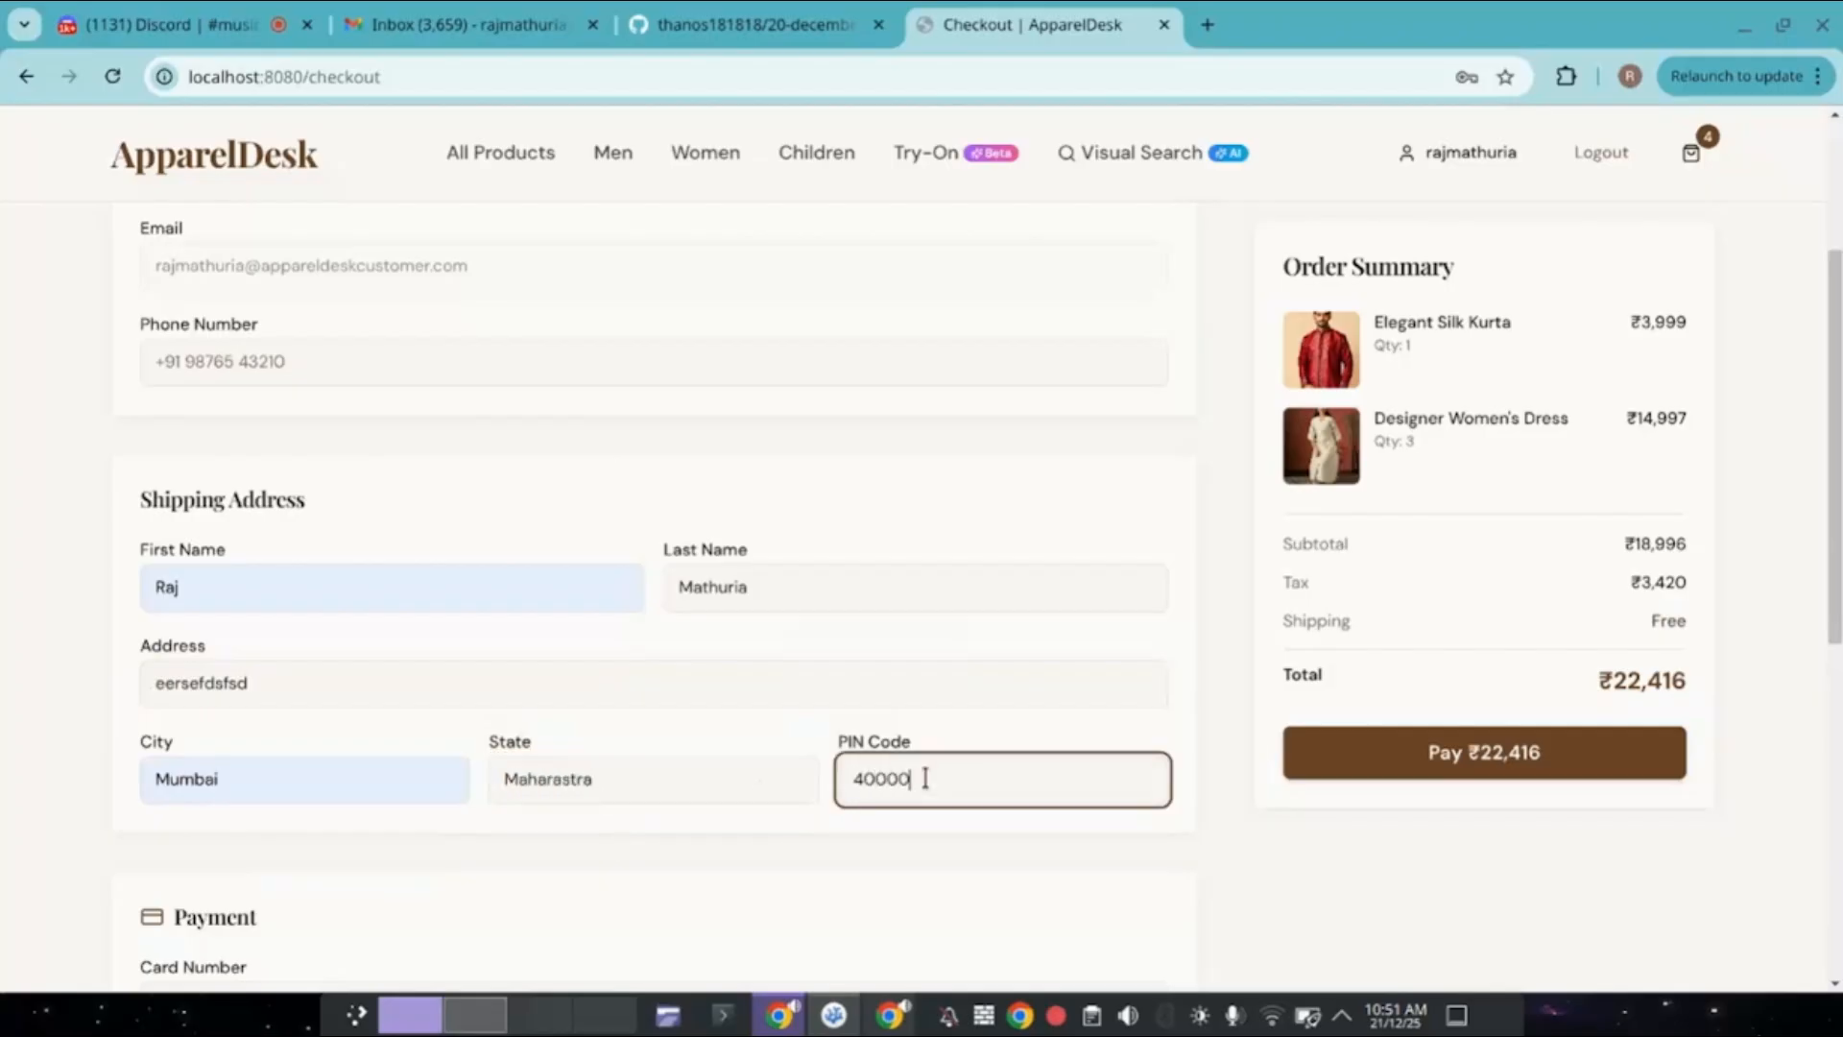
{"action": "type", "text": "67"}
Enter the payment card number, expiry date and CVV.
{"action": "scroll", "coordinate": [925, 776], "scroll_direction": "down", "scroll_amount": 2}
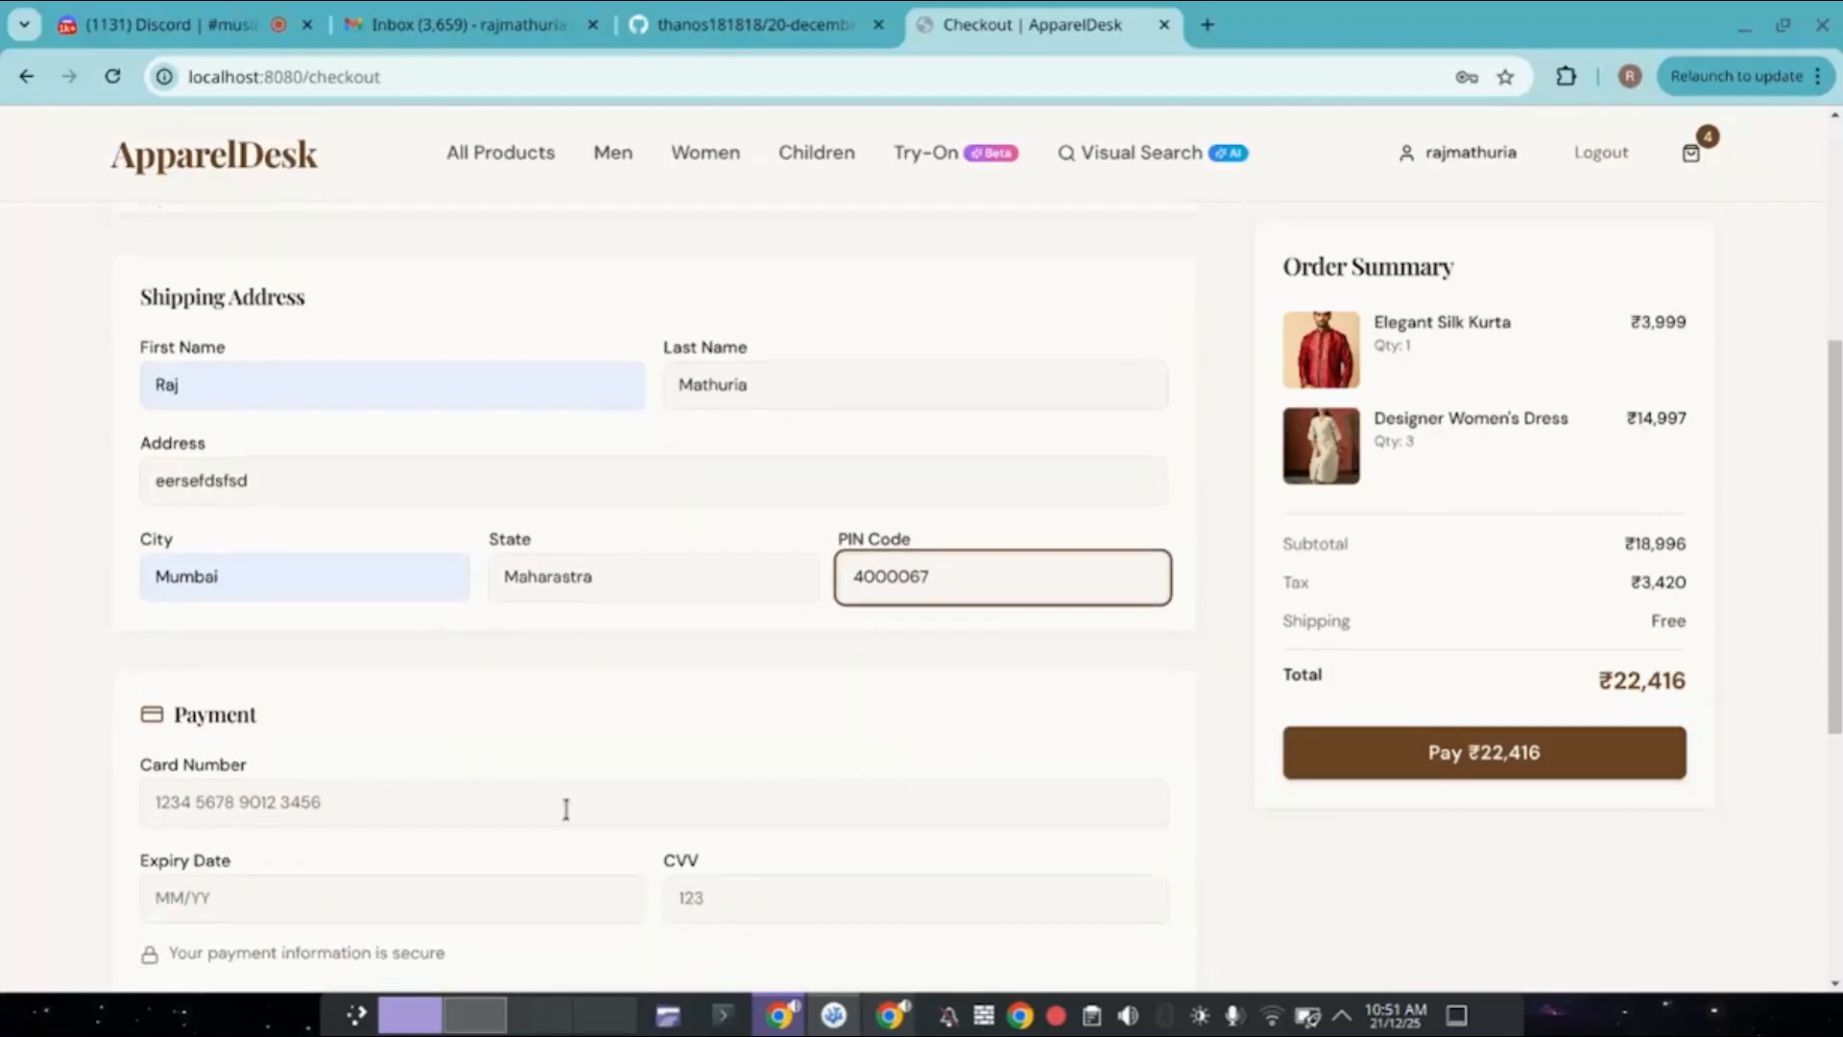
{"action": "left_click", "coordinate": [563, 809]}
{"action": "type", "text": "1234 4"}
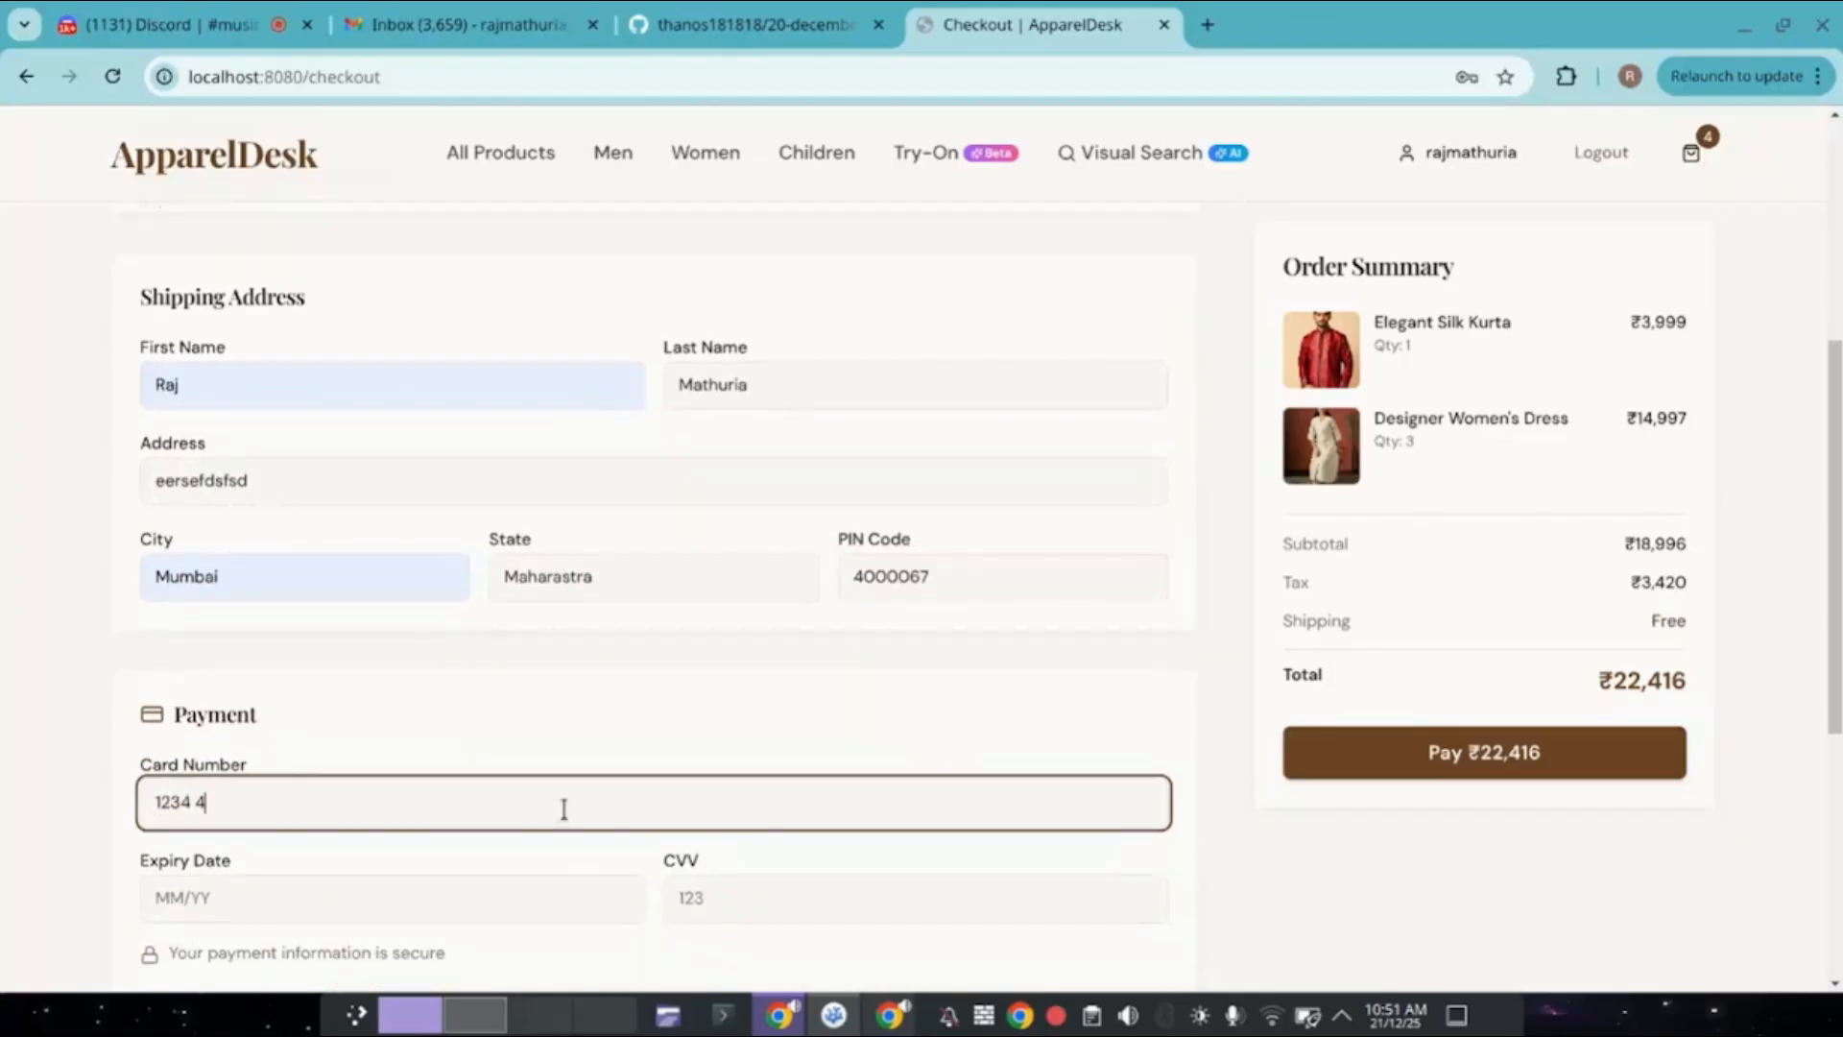
{"action": "type", "text": "546 5464 6789"}
{"action": "scroll", "coordinate": [555, 831], "scroll_direction": "down", "scroll_amount": 1}
{"action": "left_click", "coordinate": [482, 783]}
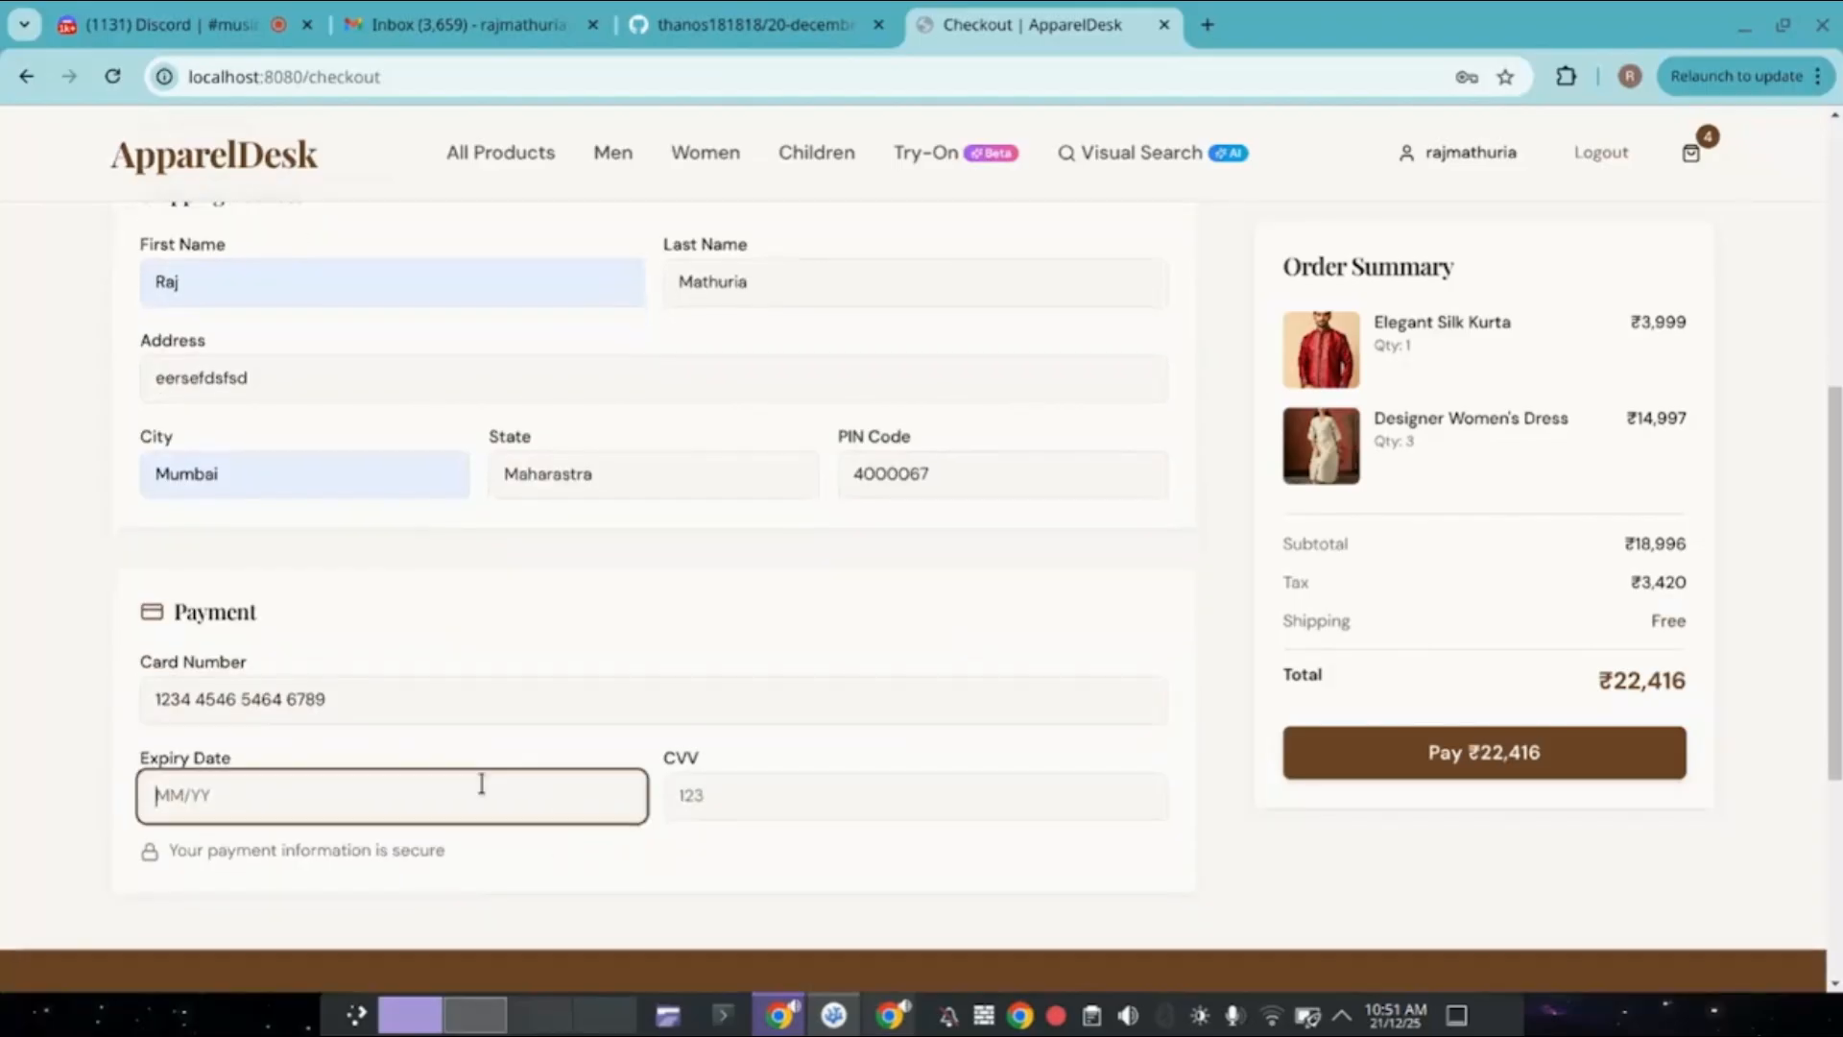
{"action": "type", "text": "08/27"}
{"action": "left_click", "coordinate": [736, 794]}
{"action": "type", "text": "123"}
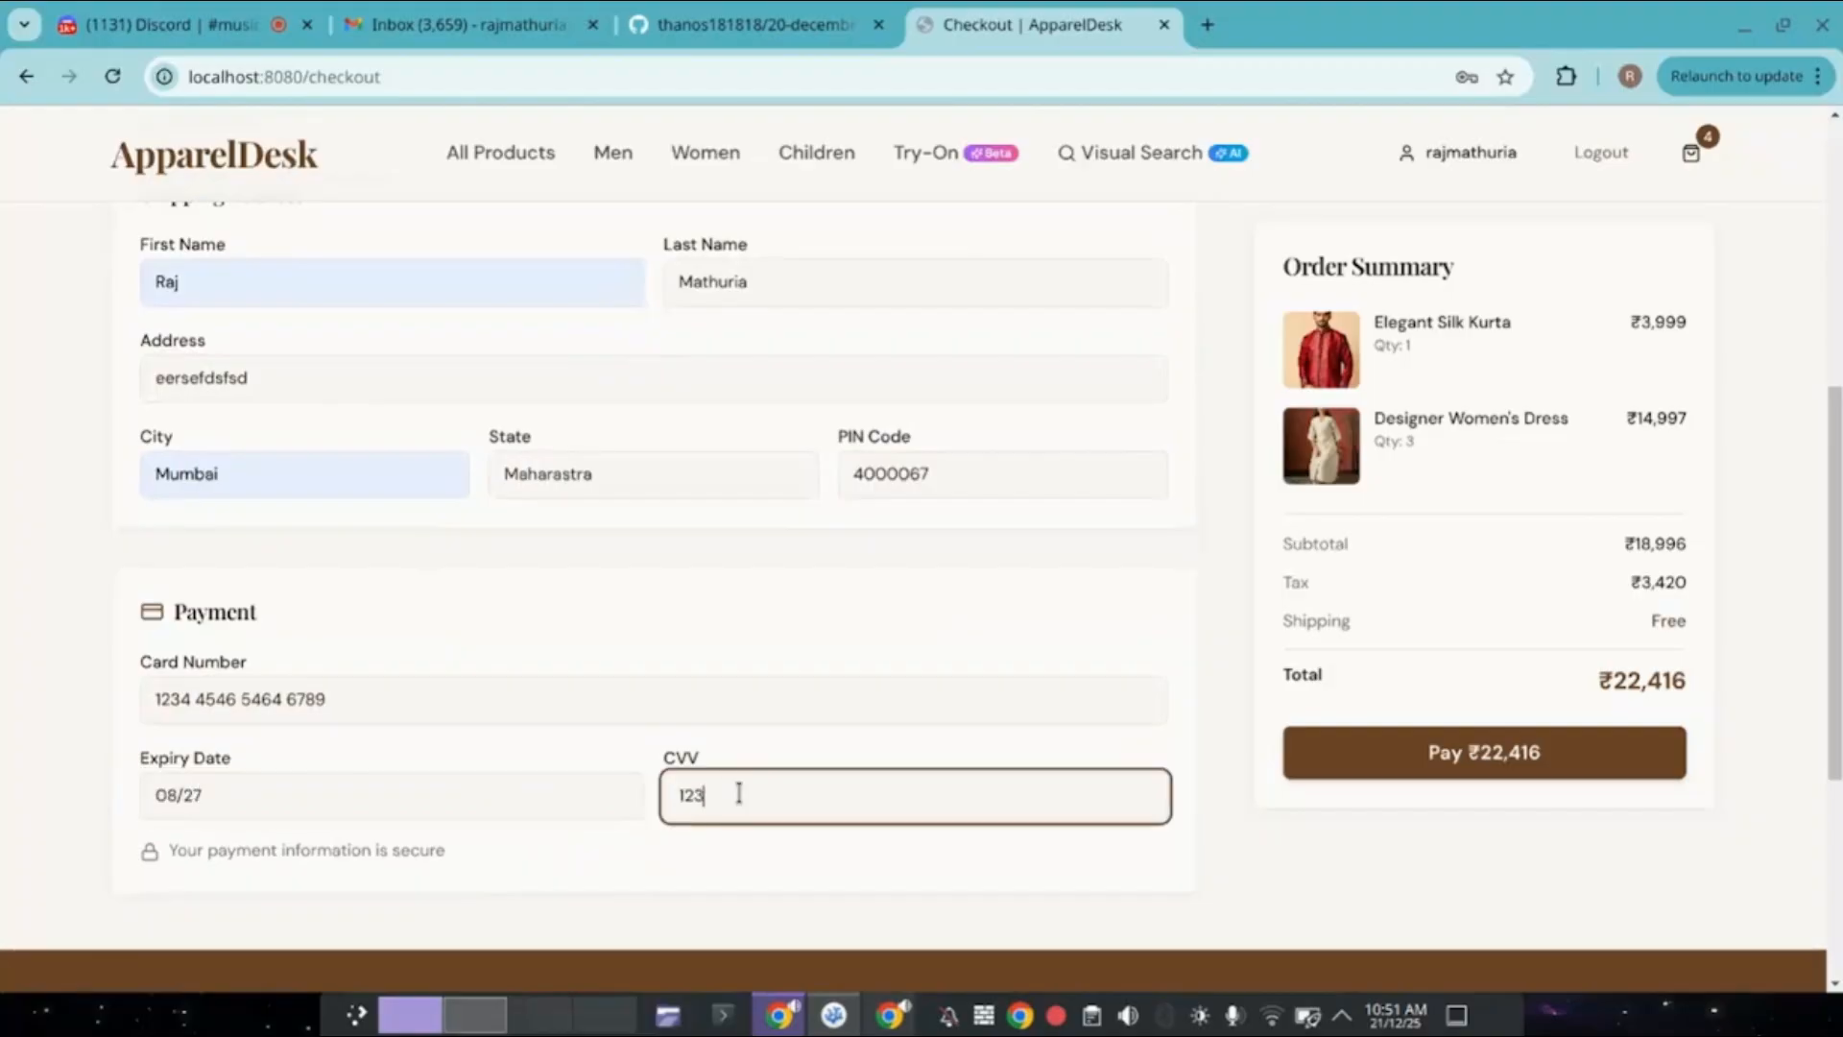
Fill the contact phone from the saved number, pay for the order, and decline saving the address.
{"action": "scroll", "coordinate": [739, 792], "scroll_direction": "up", "scroll_amount": 4}
{"action": "scroll", "coordinate": [739, 792], "scroll_direction": "up", "scroll_amount": 1}
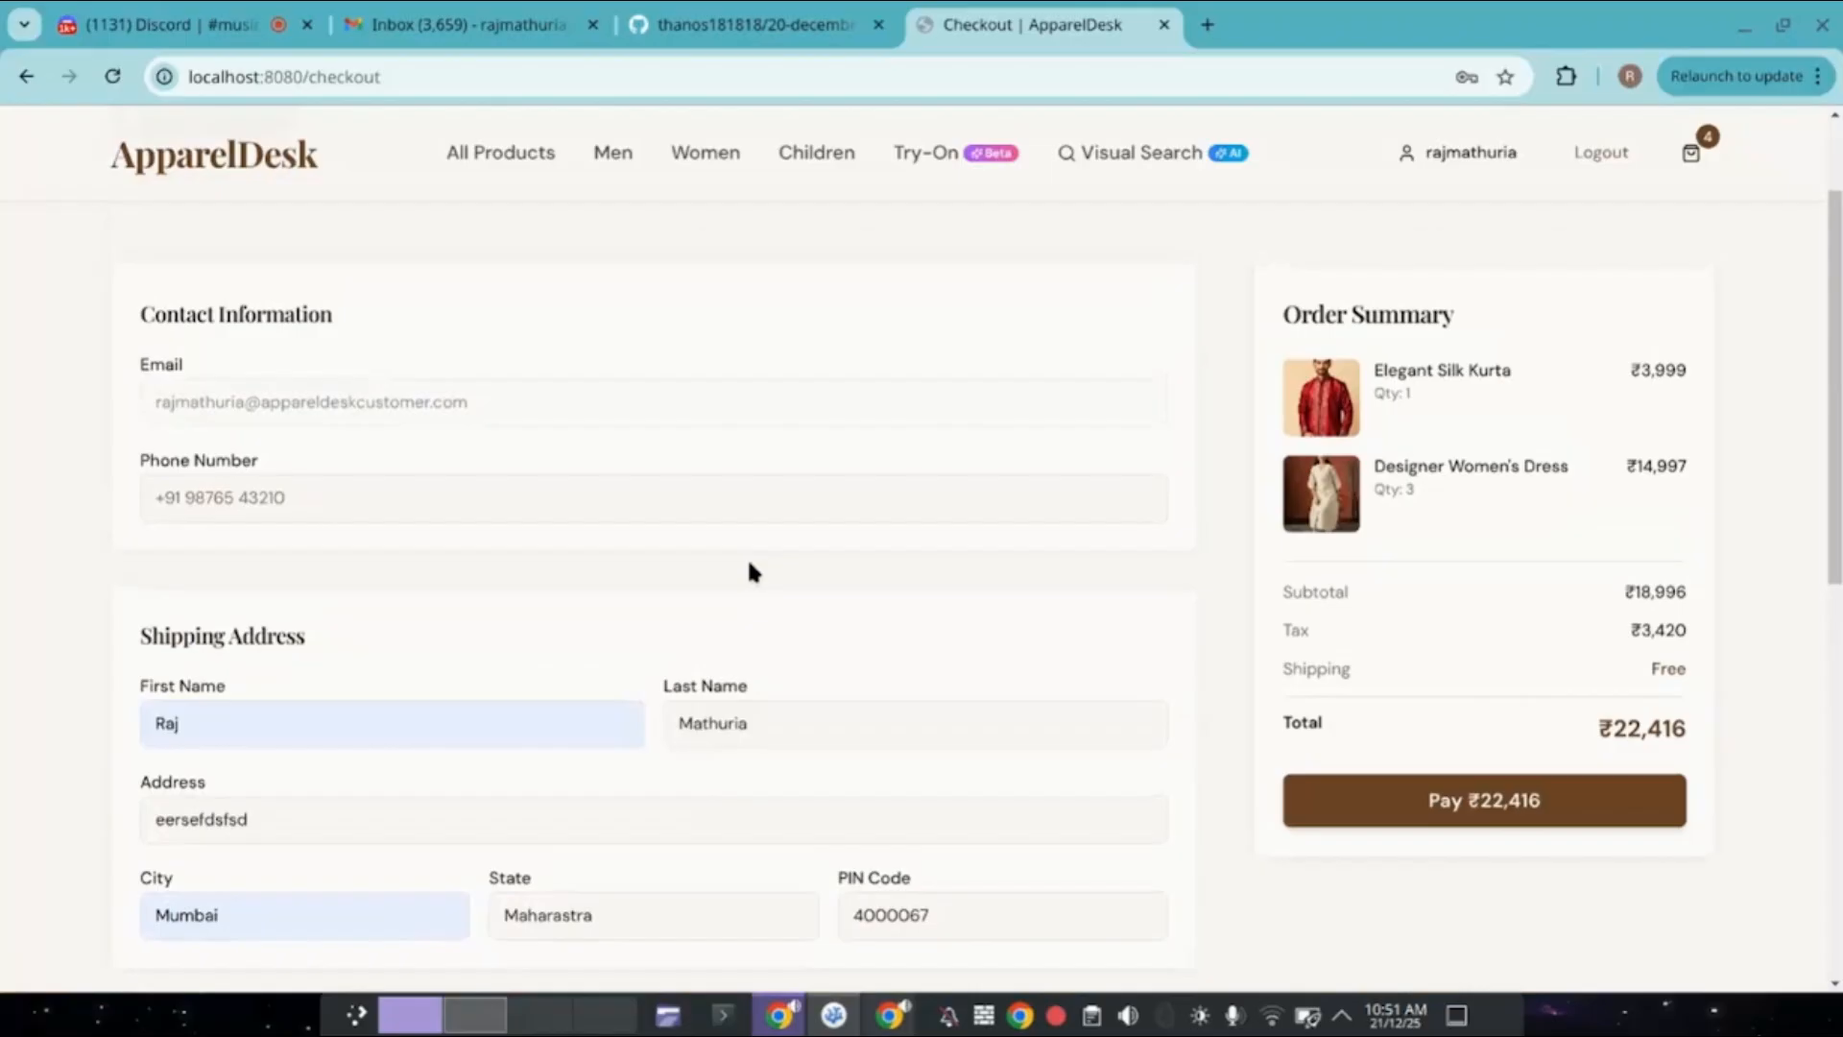
{"action": "left_click", "coordinate": [584, 507]}
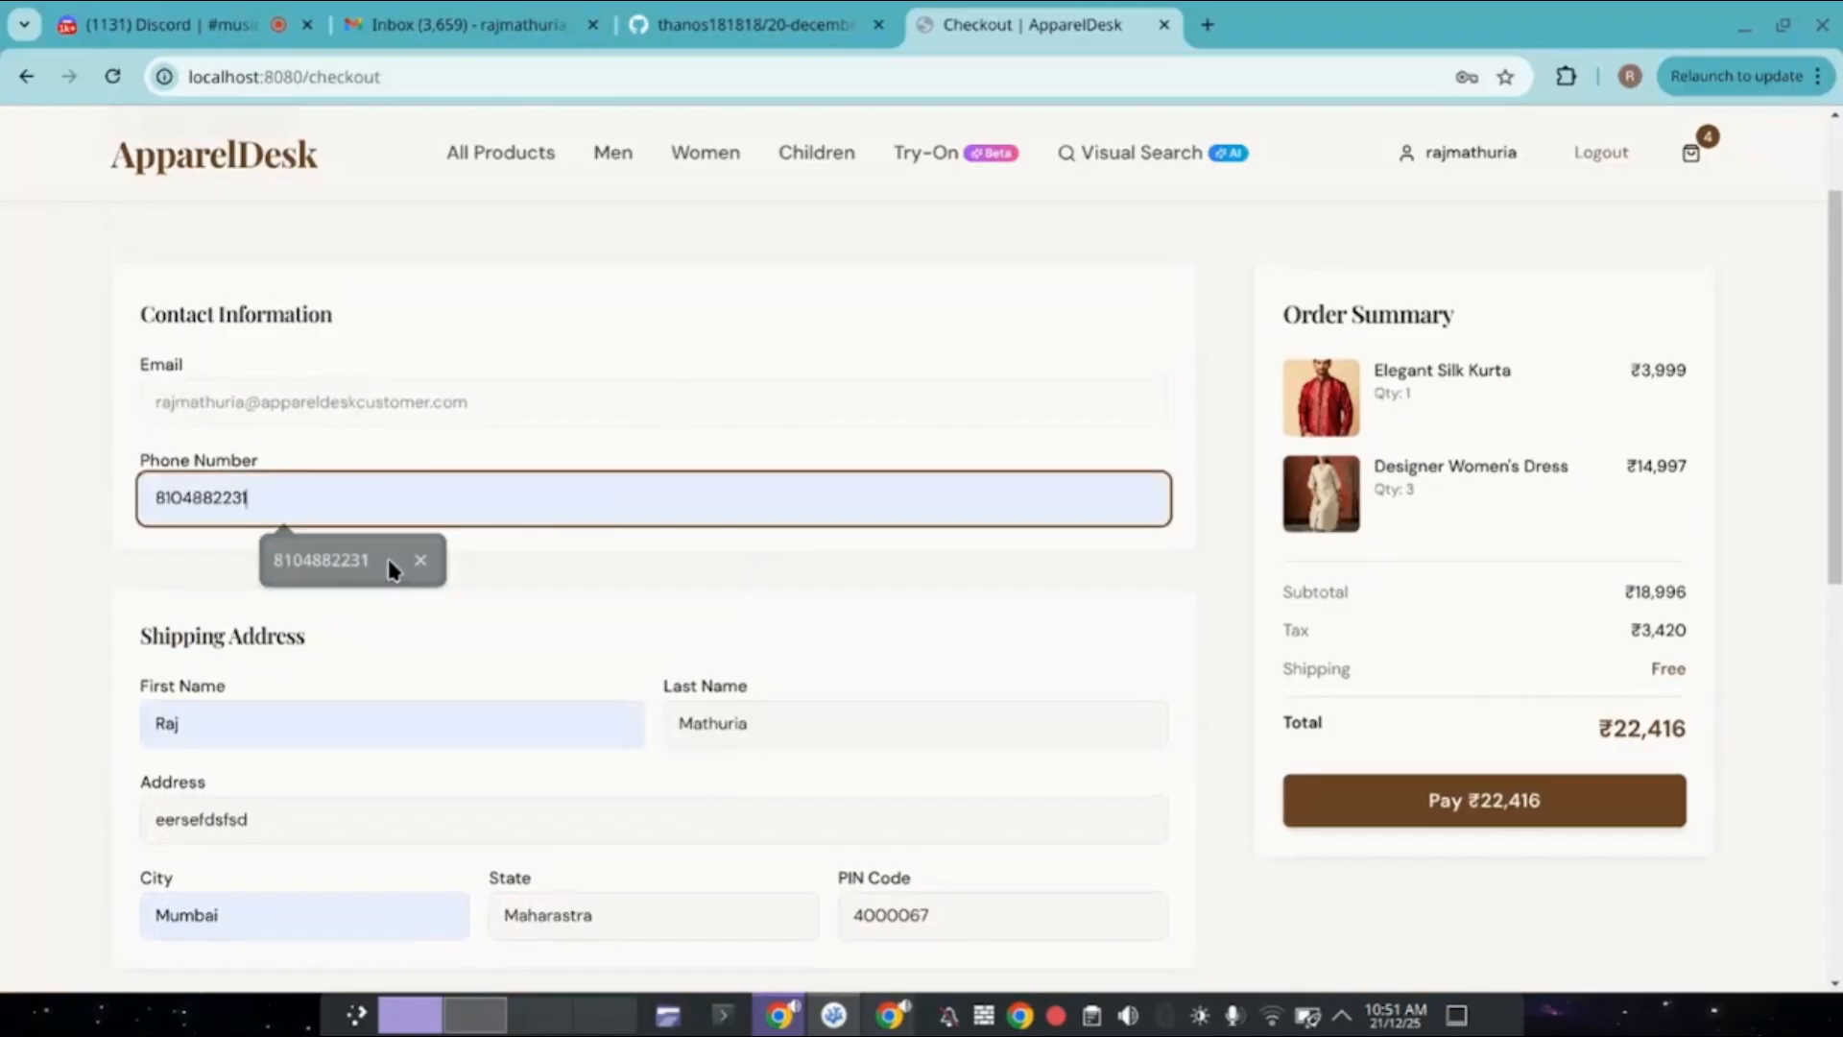
{"action": "left_click", "coordinate": [388, 557]}
{"action": "scroll", "coordinate": [388, 554], "scroll_direction": "down", "scroll_amount": 5}
{"action": "scroll", "coordinate": [389, 566], "scroll_direction": "down", "scroll_amount": 2}
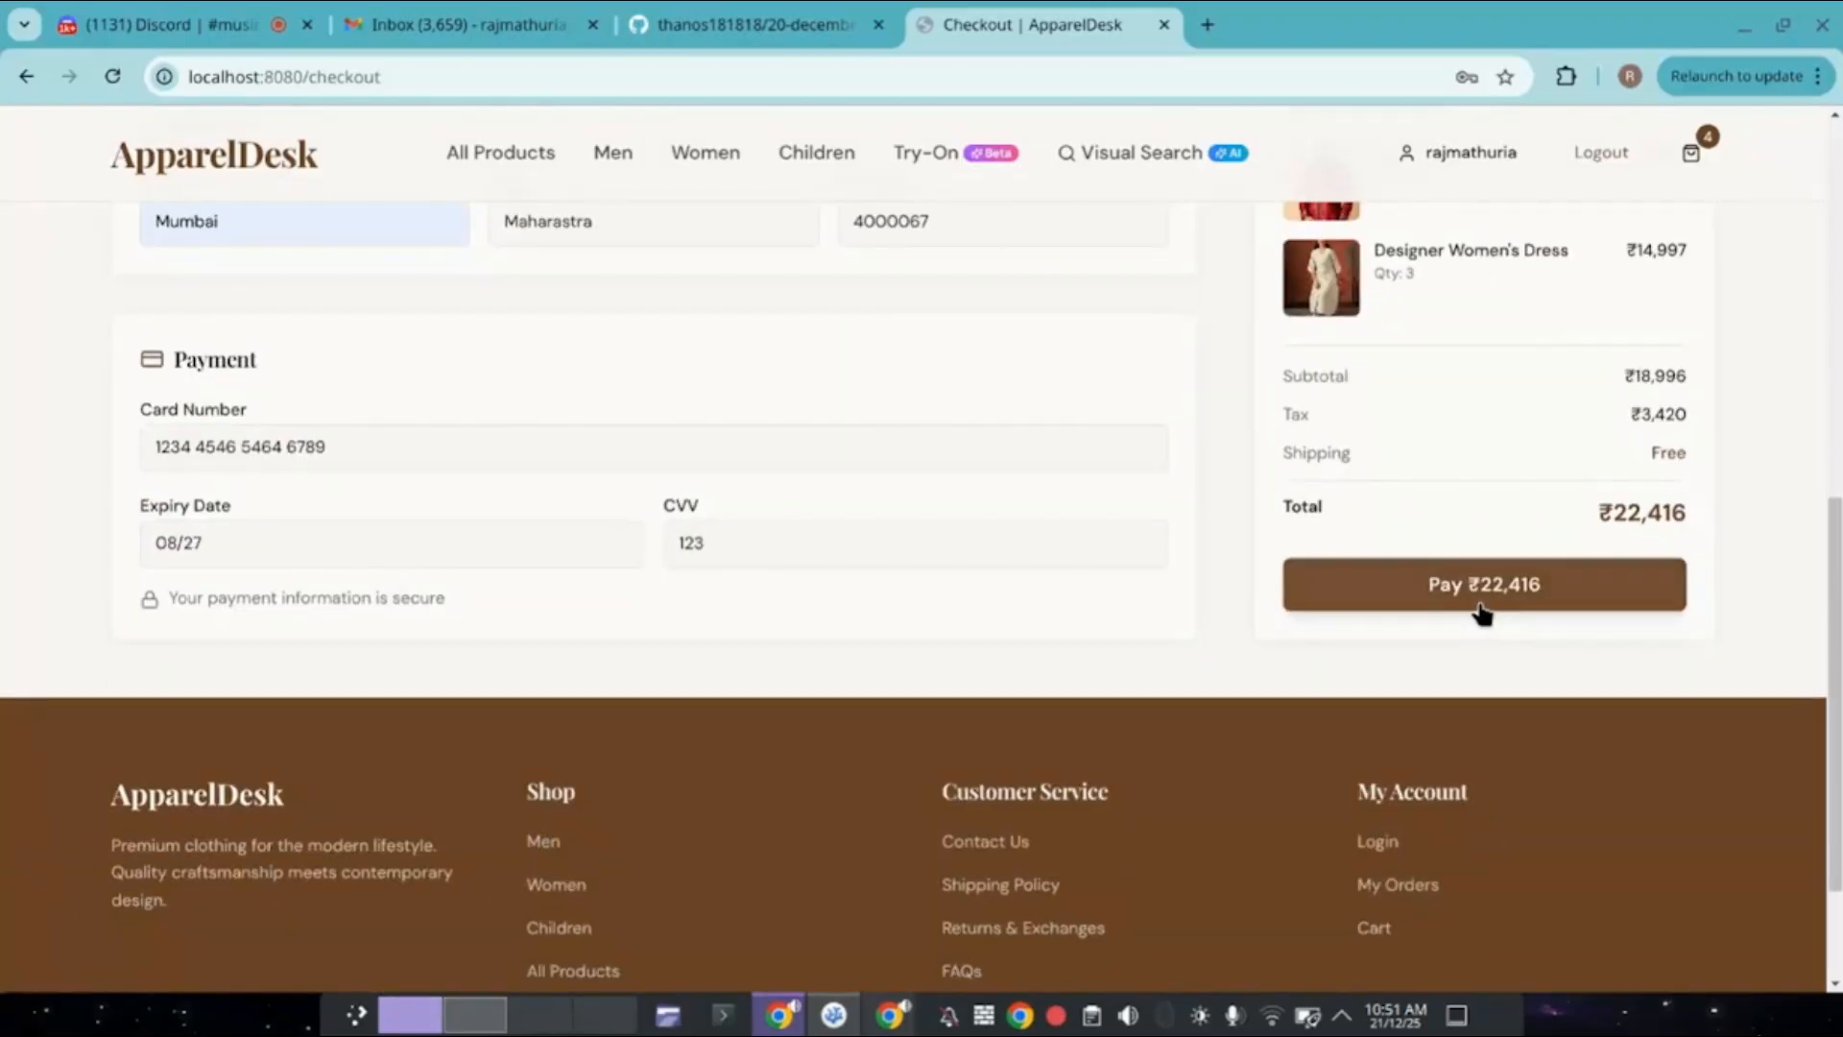
{"action": "left_click", "coordinate": [1481, 579]}
{"action": "left_click", "coordinate": [1310, 524]}
Go to My Account, open the new order's details, then open its invoice.
{"action": "scroll", "coordinate": [1349, 533], "scroll_direction": "up", "scroll_amount": 5}
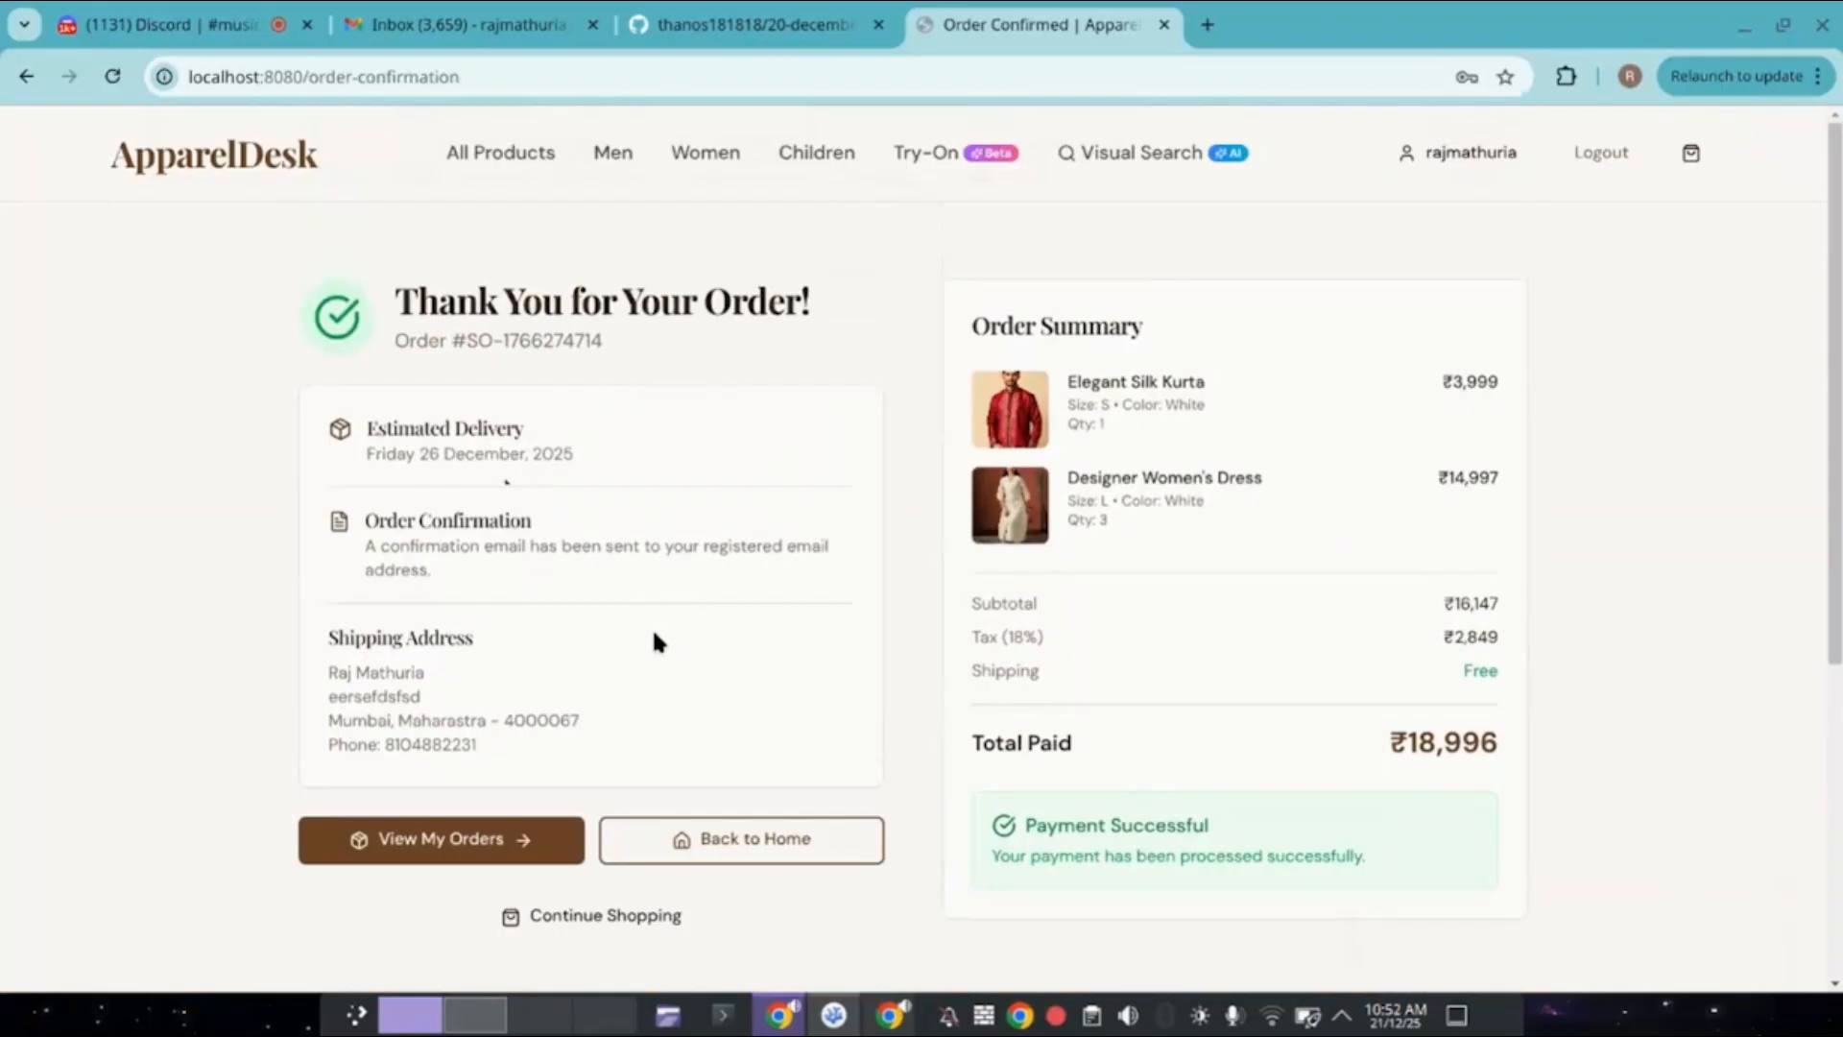
{"action": "left_click", "coordinate": [628, 915]}
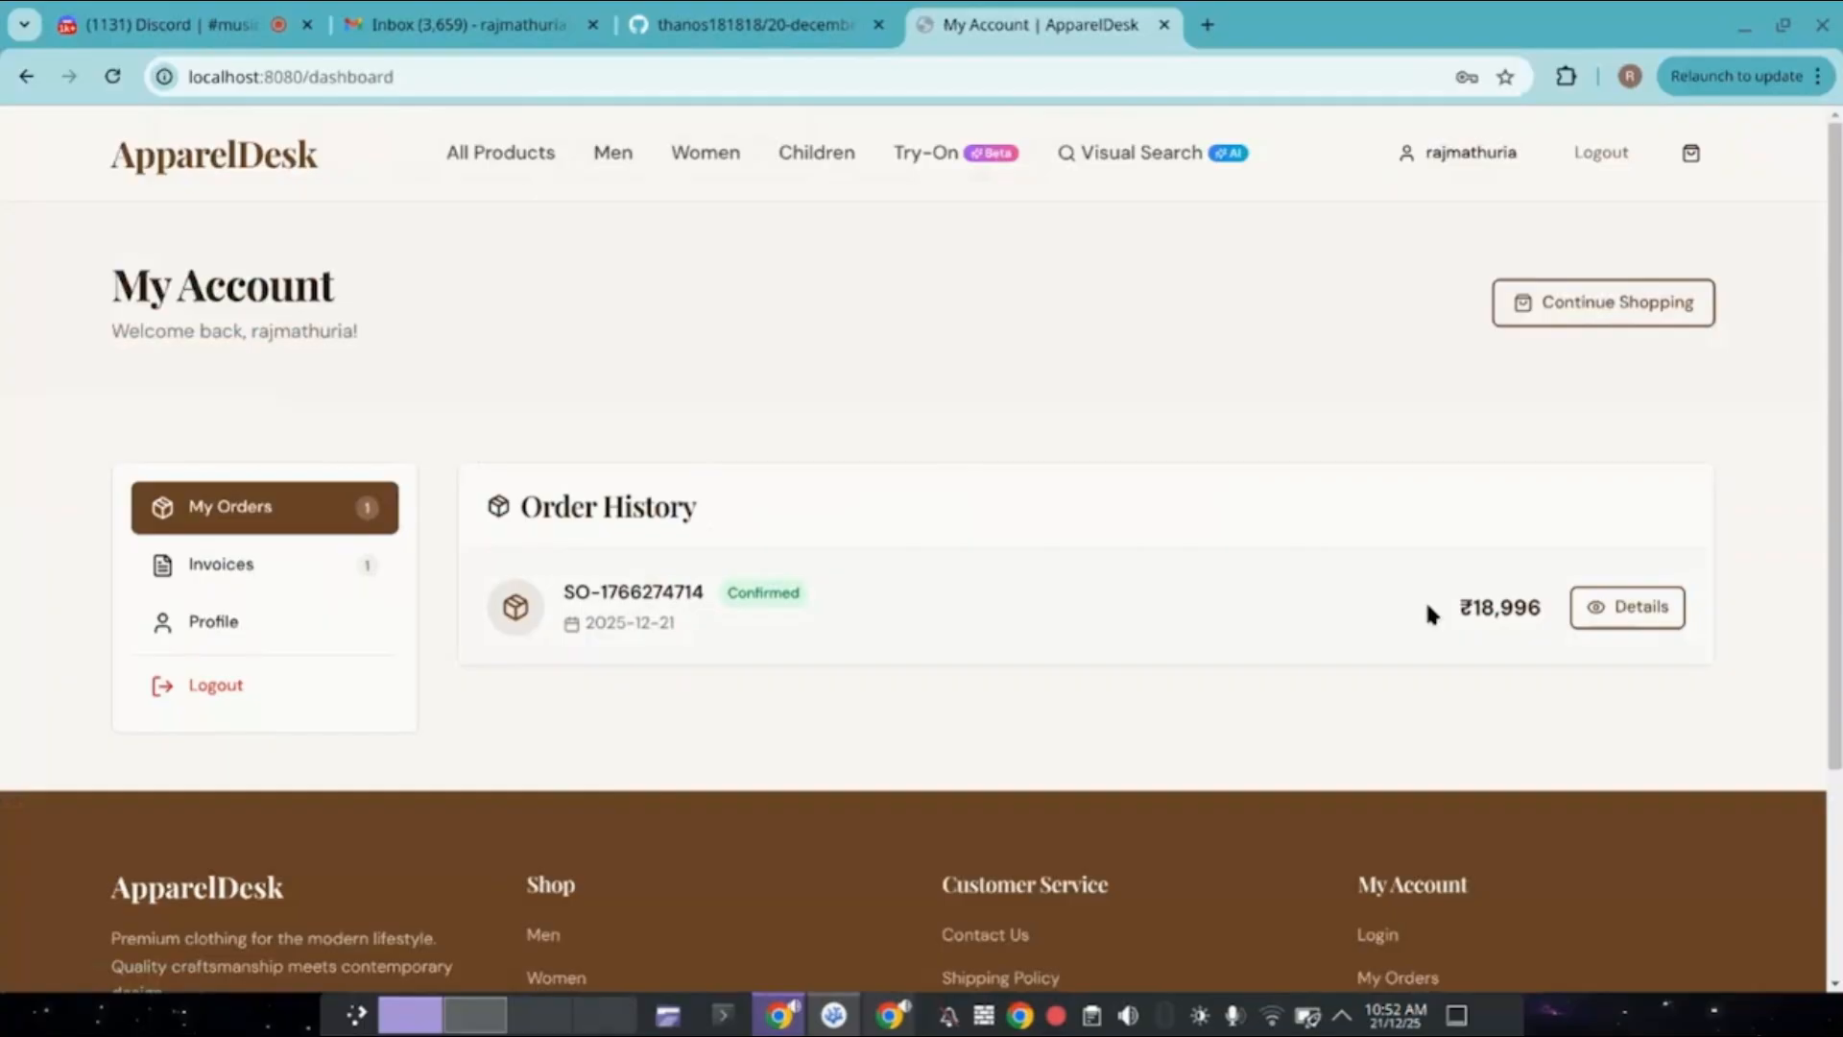
{"action": "left_click", "coordinate": [1596, 607]}
{"action": "scroll", "coordinate": [1083, 621], "scroll_direction": "down", "scroll_amount": 3}
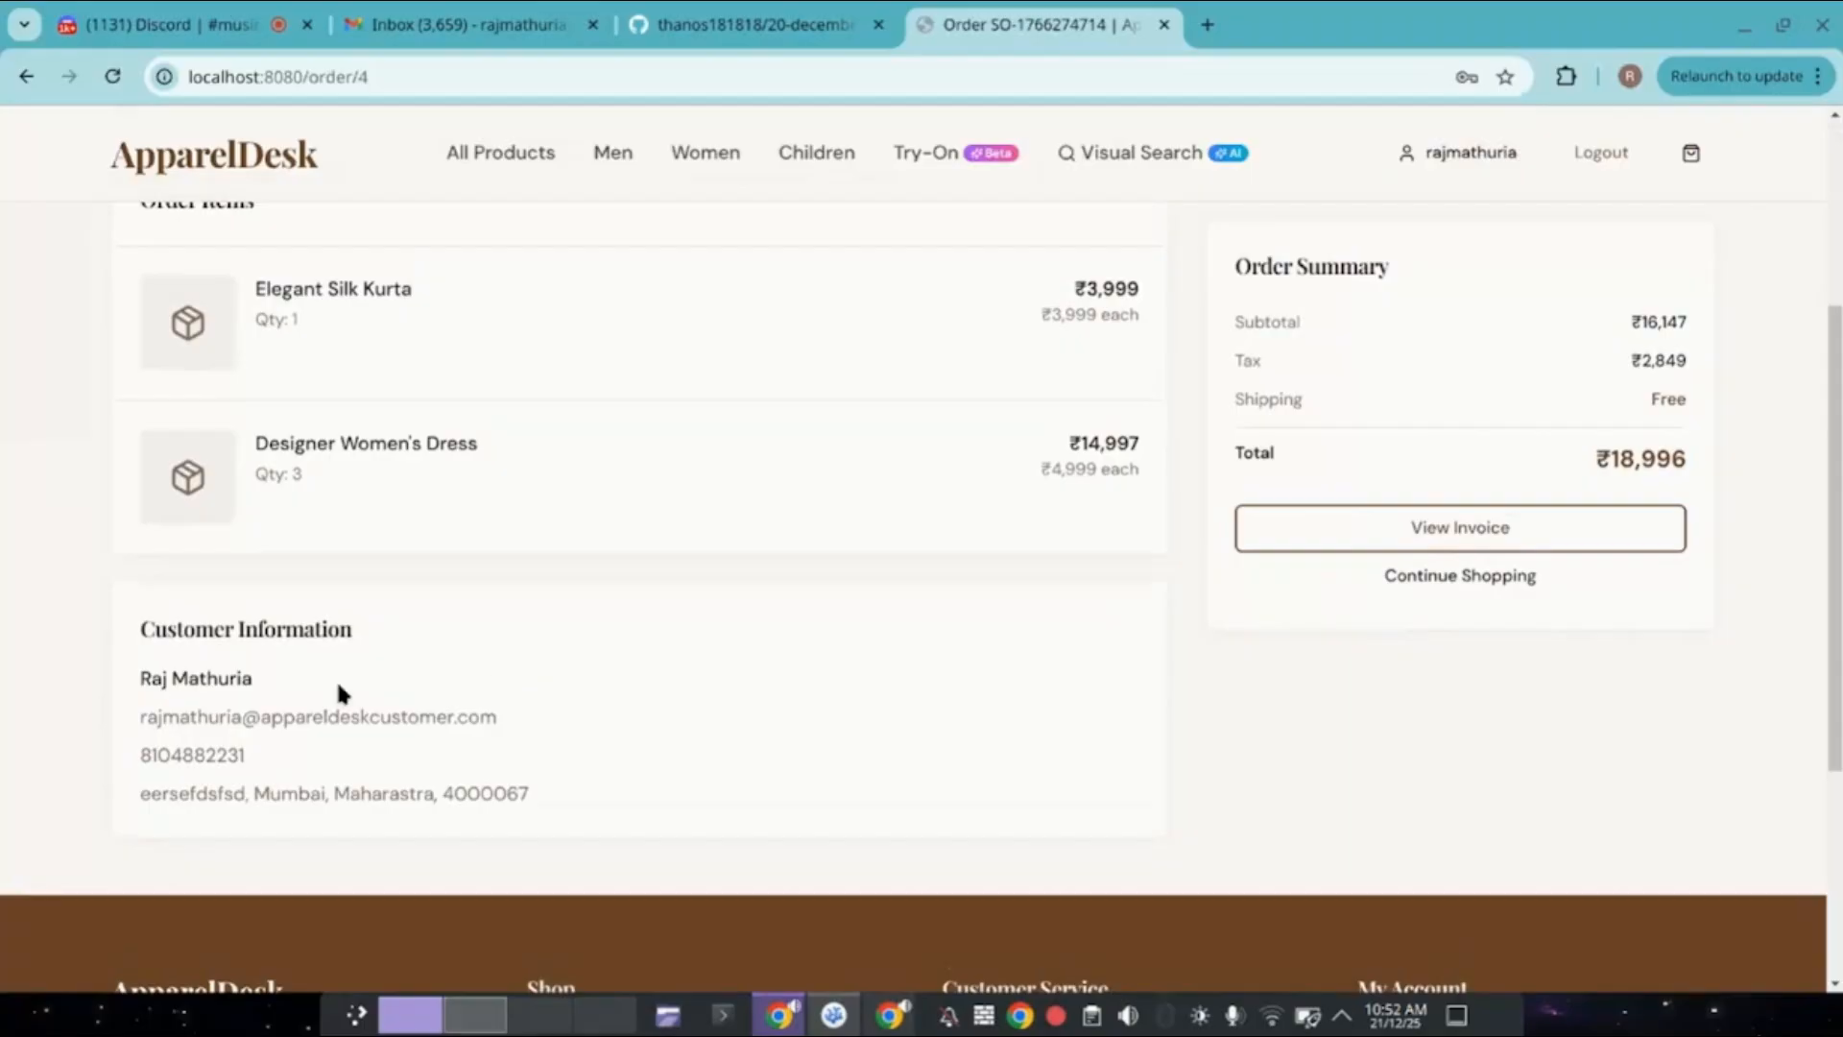
{"action": "scroll", "coordinate": [356, 677], "scroll_direction": "up", "scroll_amount": 1}
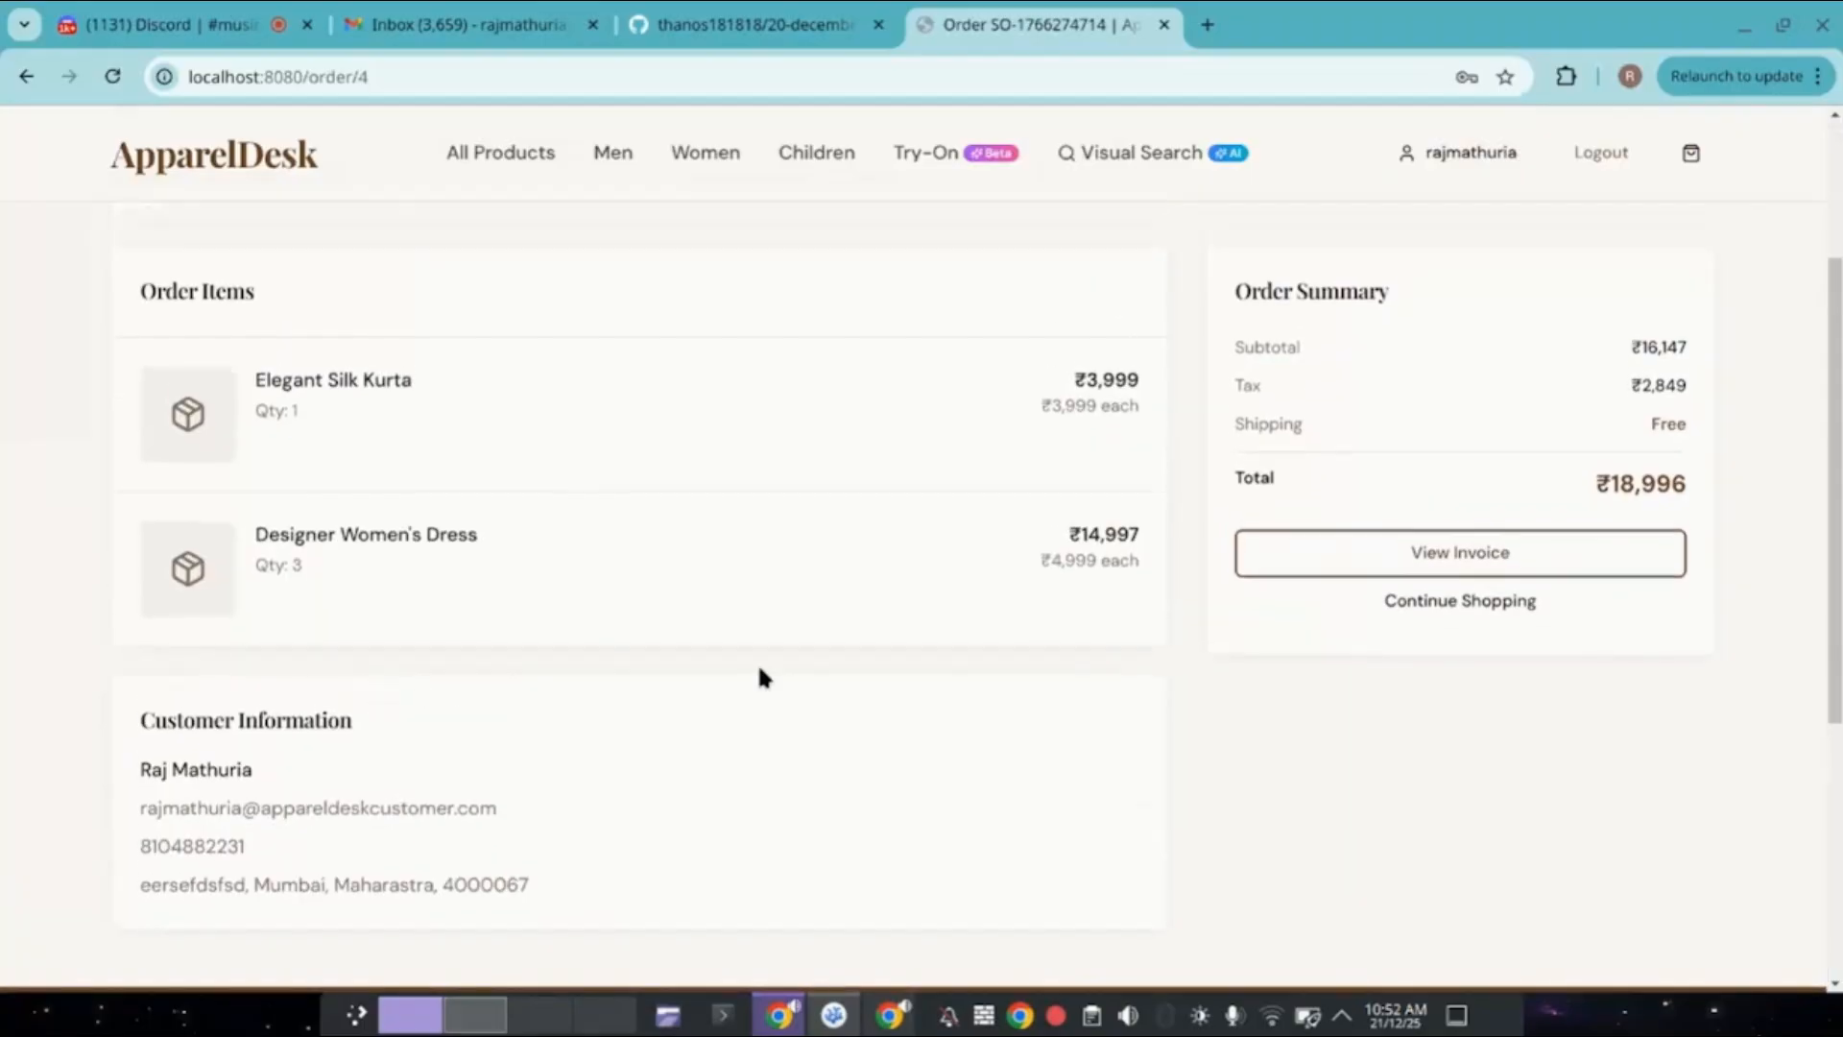
{"action": "left_click", "coordinate": [1342, 576]}
Download the order's invoice as a PDF, open it to check, and close it.
{"action": "scroll", "coordinate": [1175, 624], "scroll_direction": "down", "scroll_amount": 2}
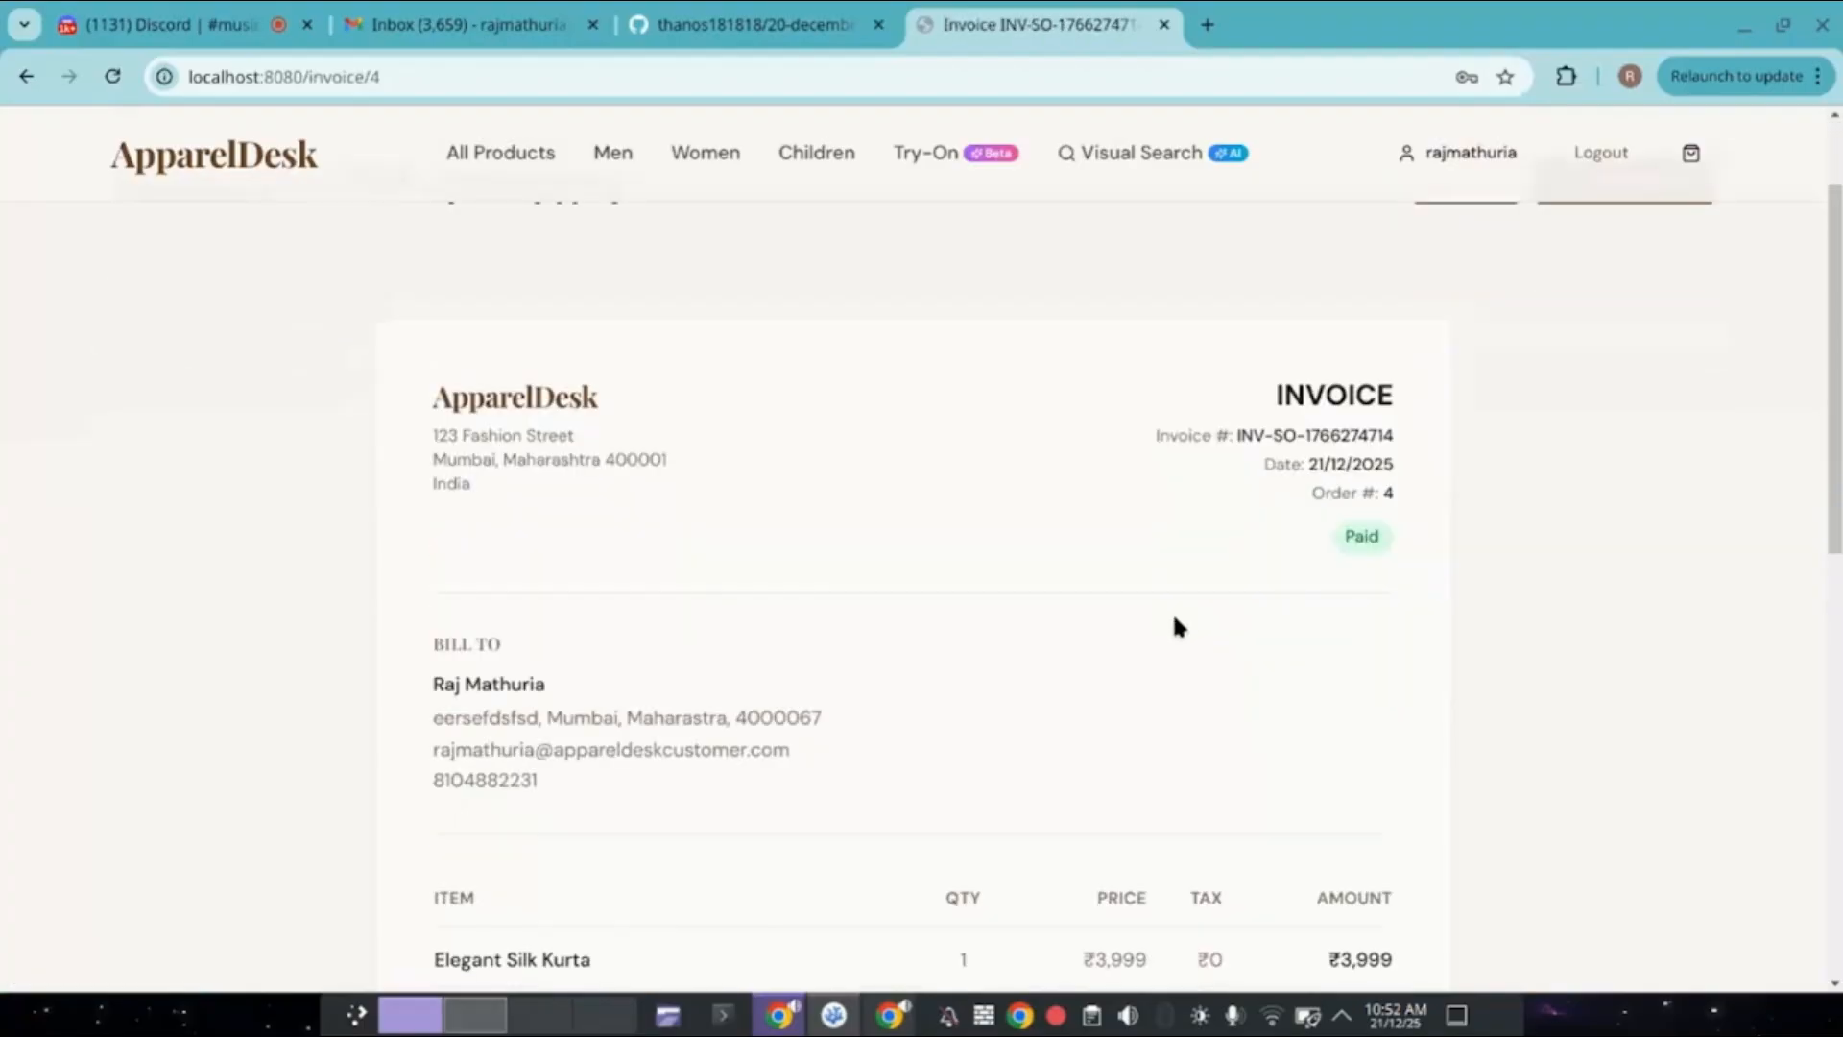
{"action": "scroll", "coordinate": [1178, 625], "scroll_direction": "down", "scroll_amount": 1}
{"action": "scroll", "coordinate": [1175, 619], "scroll_direction": "up", "scroll_amount": 3}
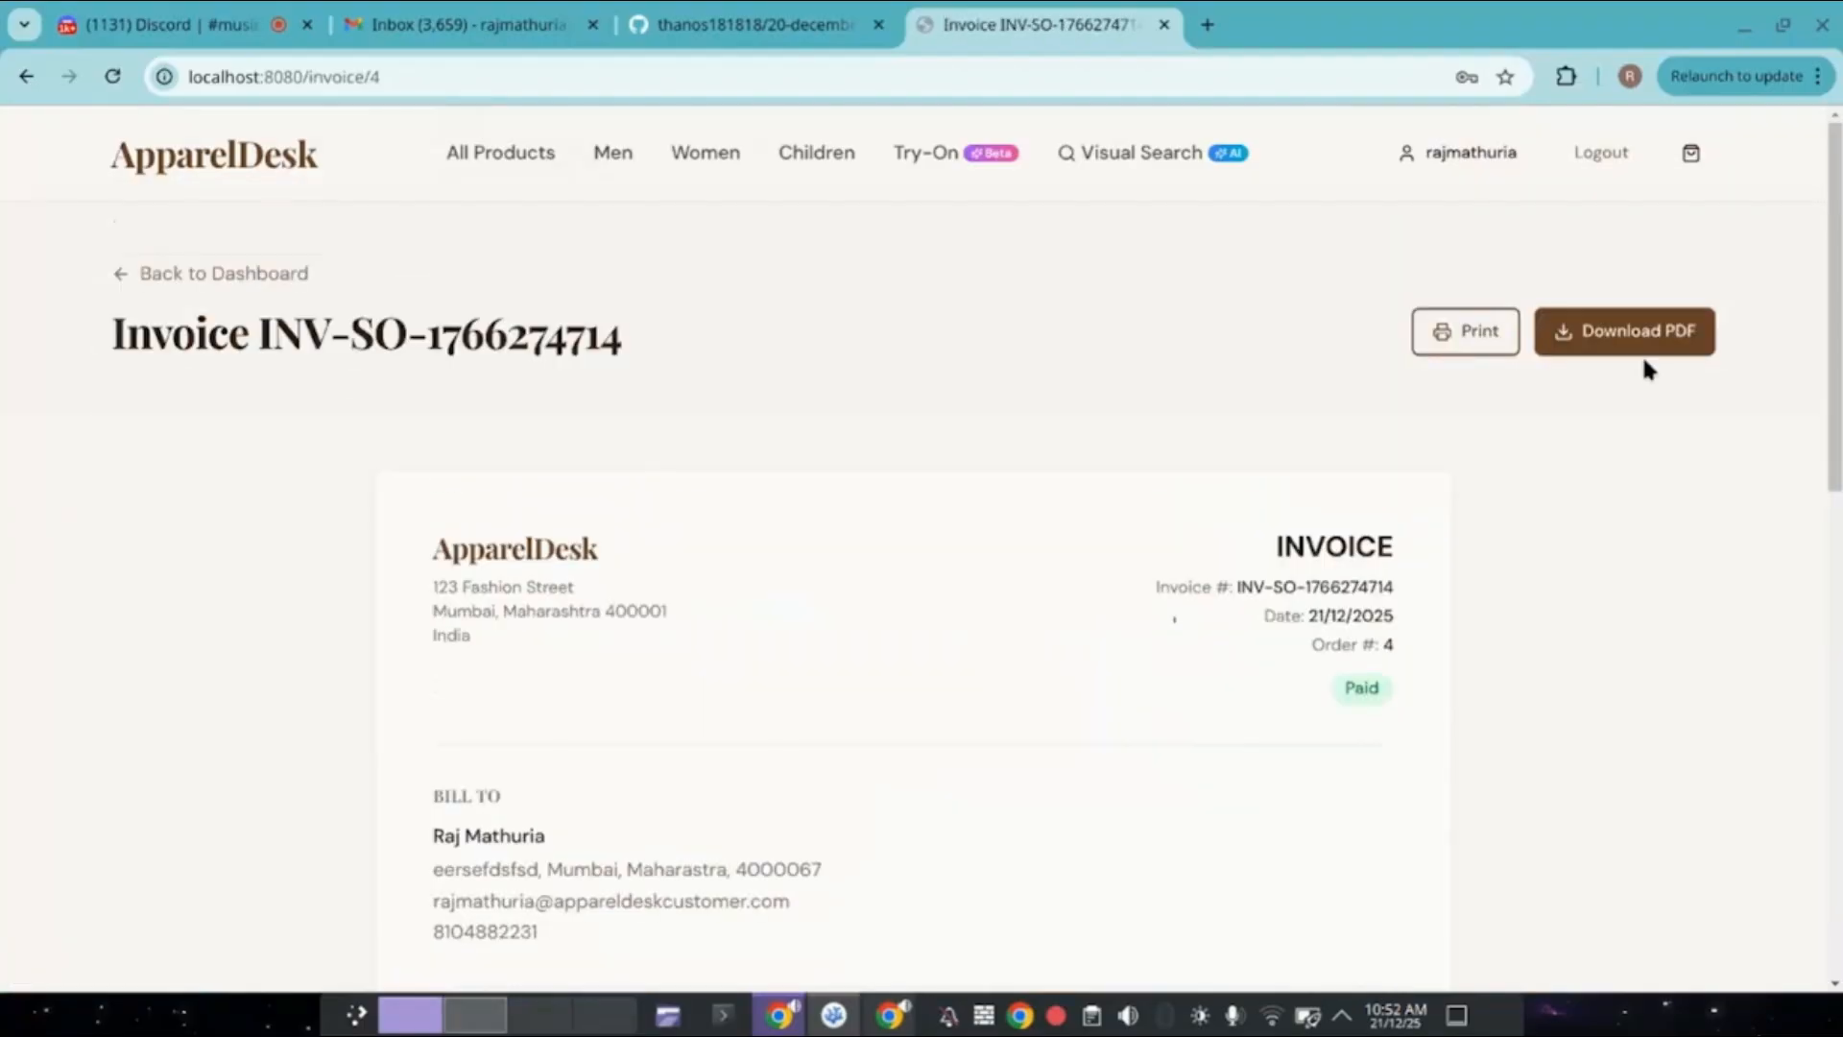
{"action": "left_click", "coordinate": [1643, 336]}
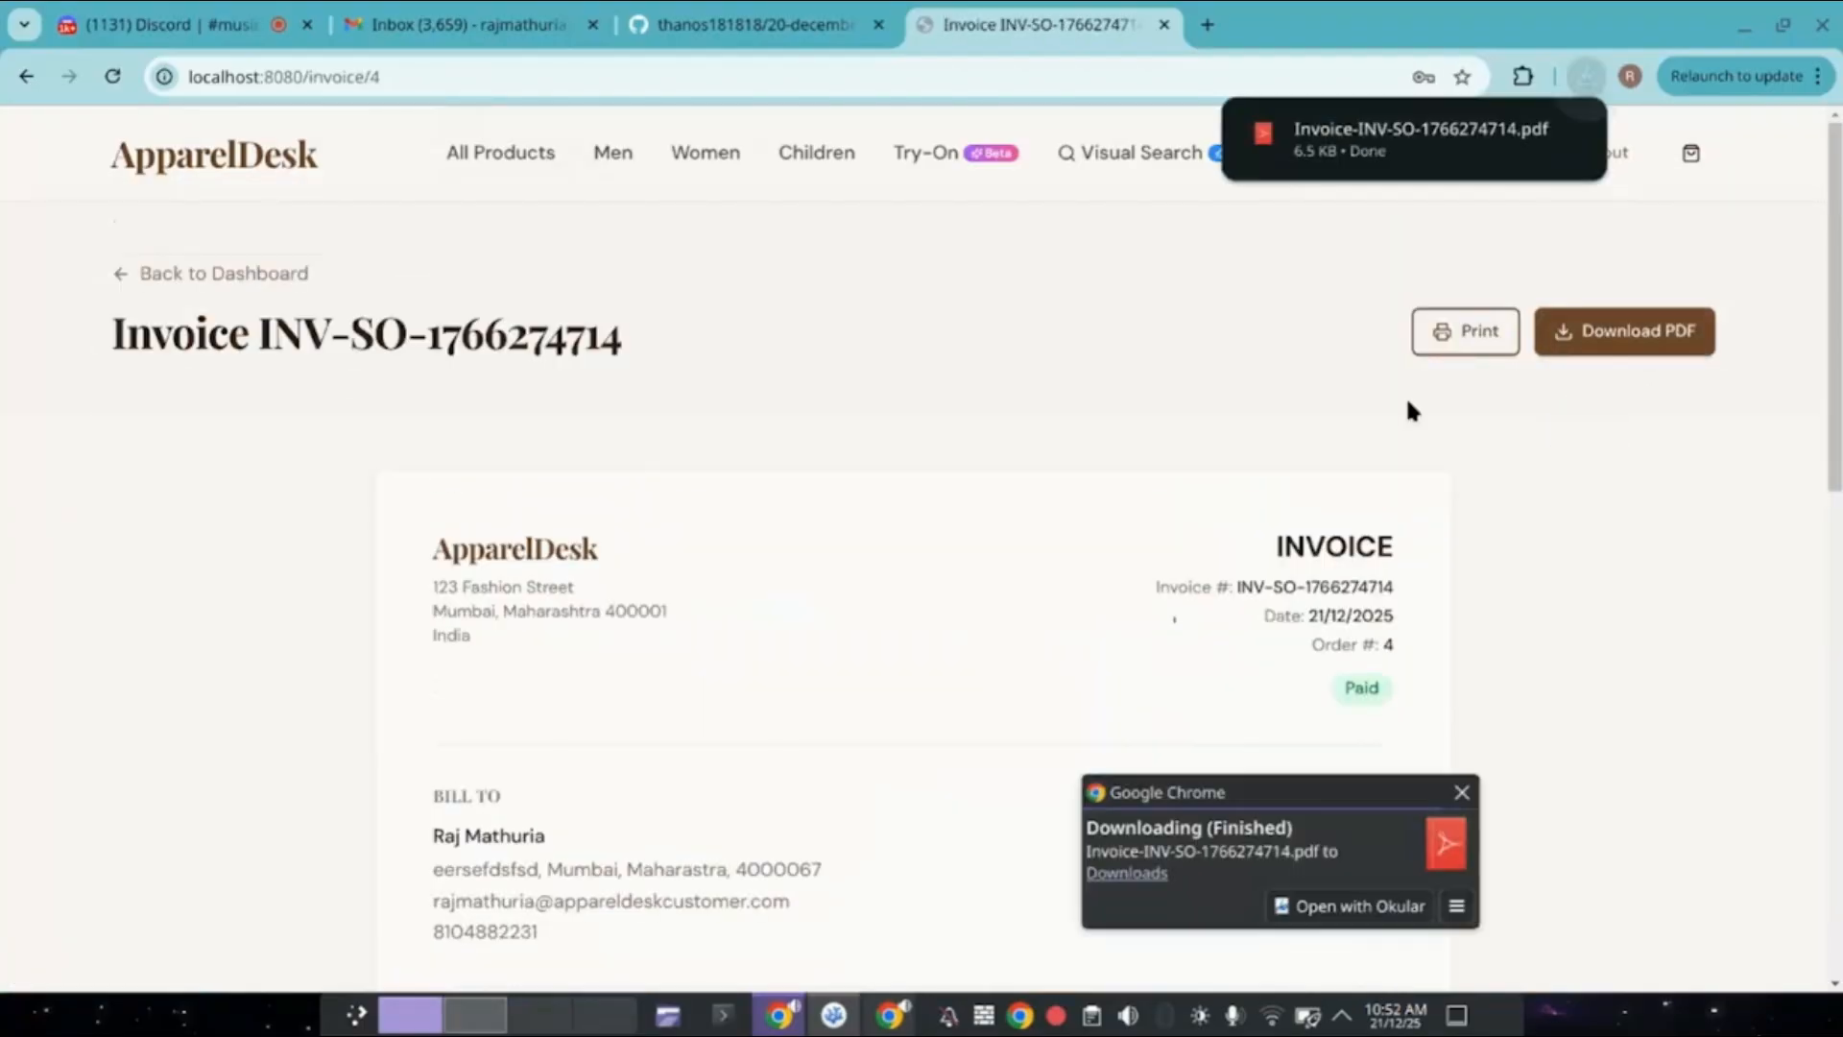
{"action": "left_click", "coordinate": [1437, 144]}
{"action": "scroll", "coordinate": [991, 534], "scroll_direction": "down", "scroll_amount": 3}
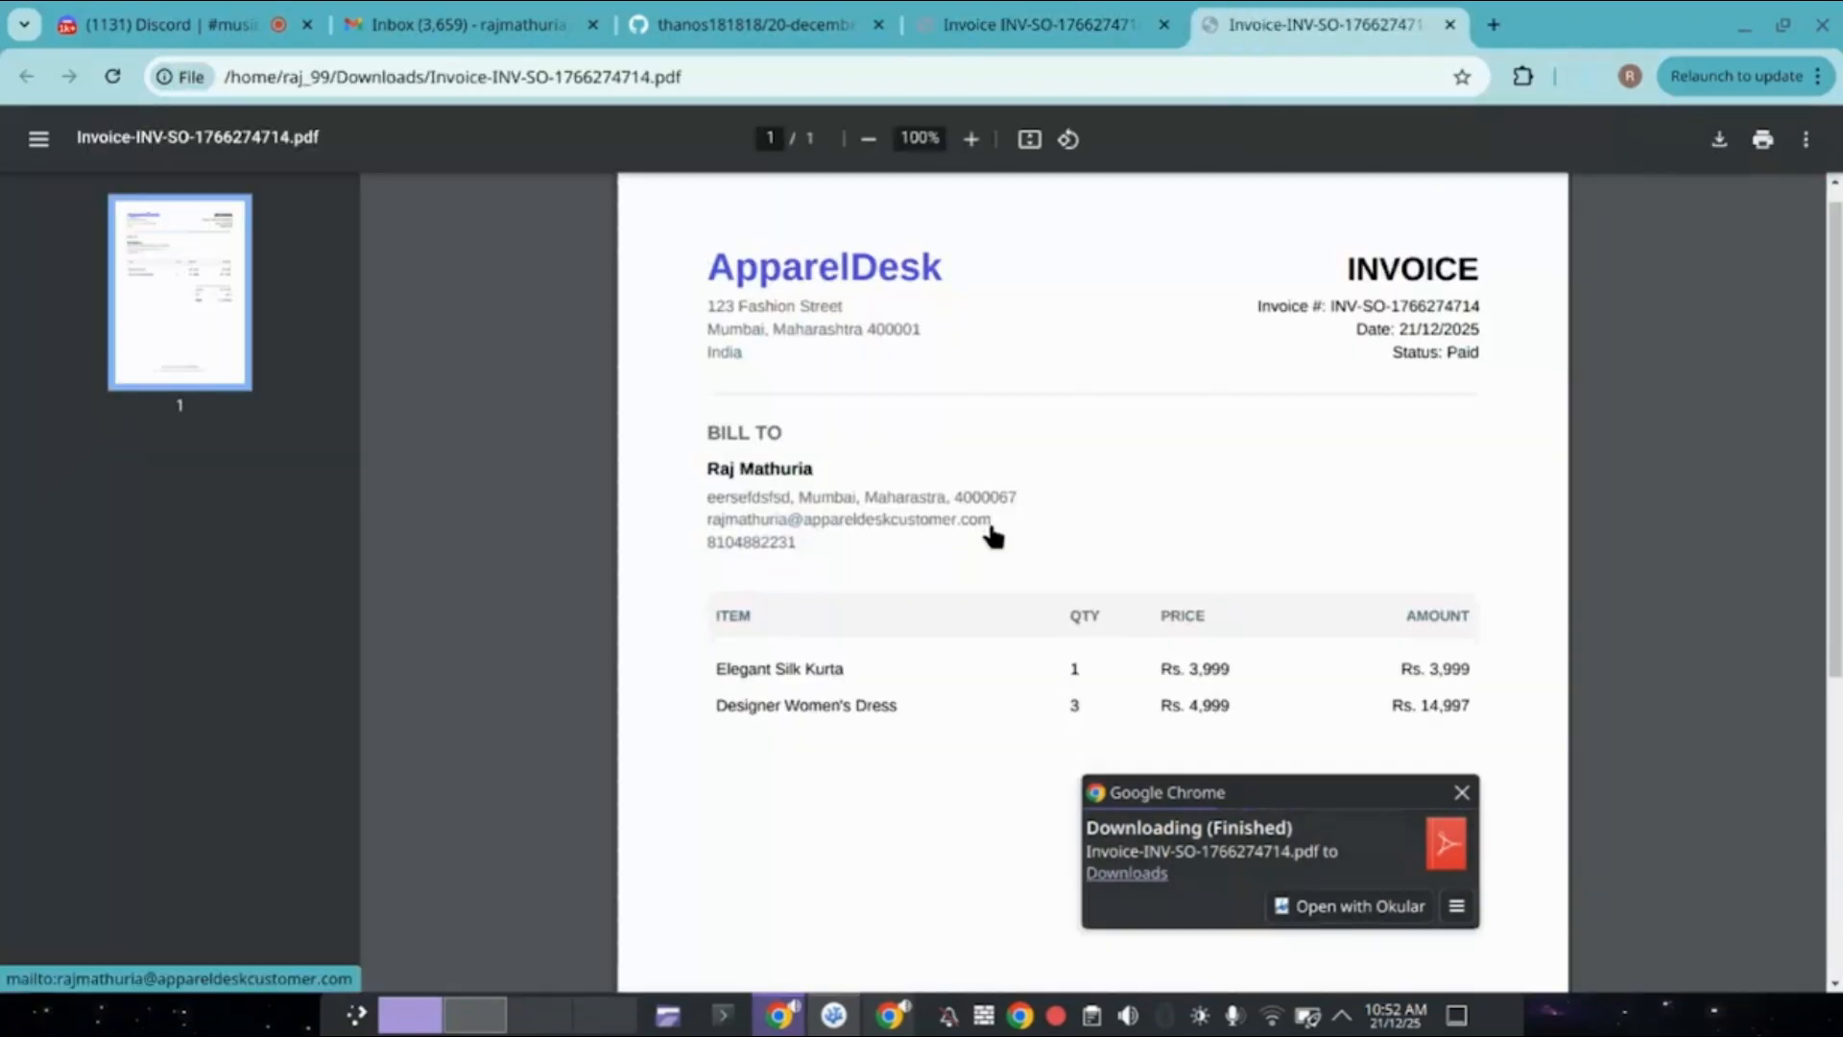
{"action": "scroll", "coordinate": [989, 535], "scroll_direction": "down", "scroll_amount": 3}
{"action": "scroll", "coordinate": [989, 535], "scroll_direction": "up", "scroll_amount": 6}
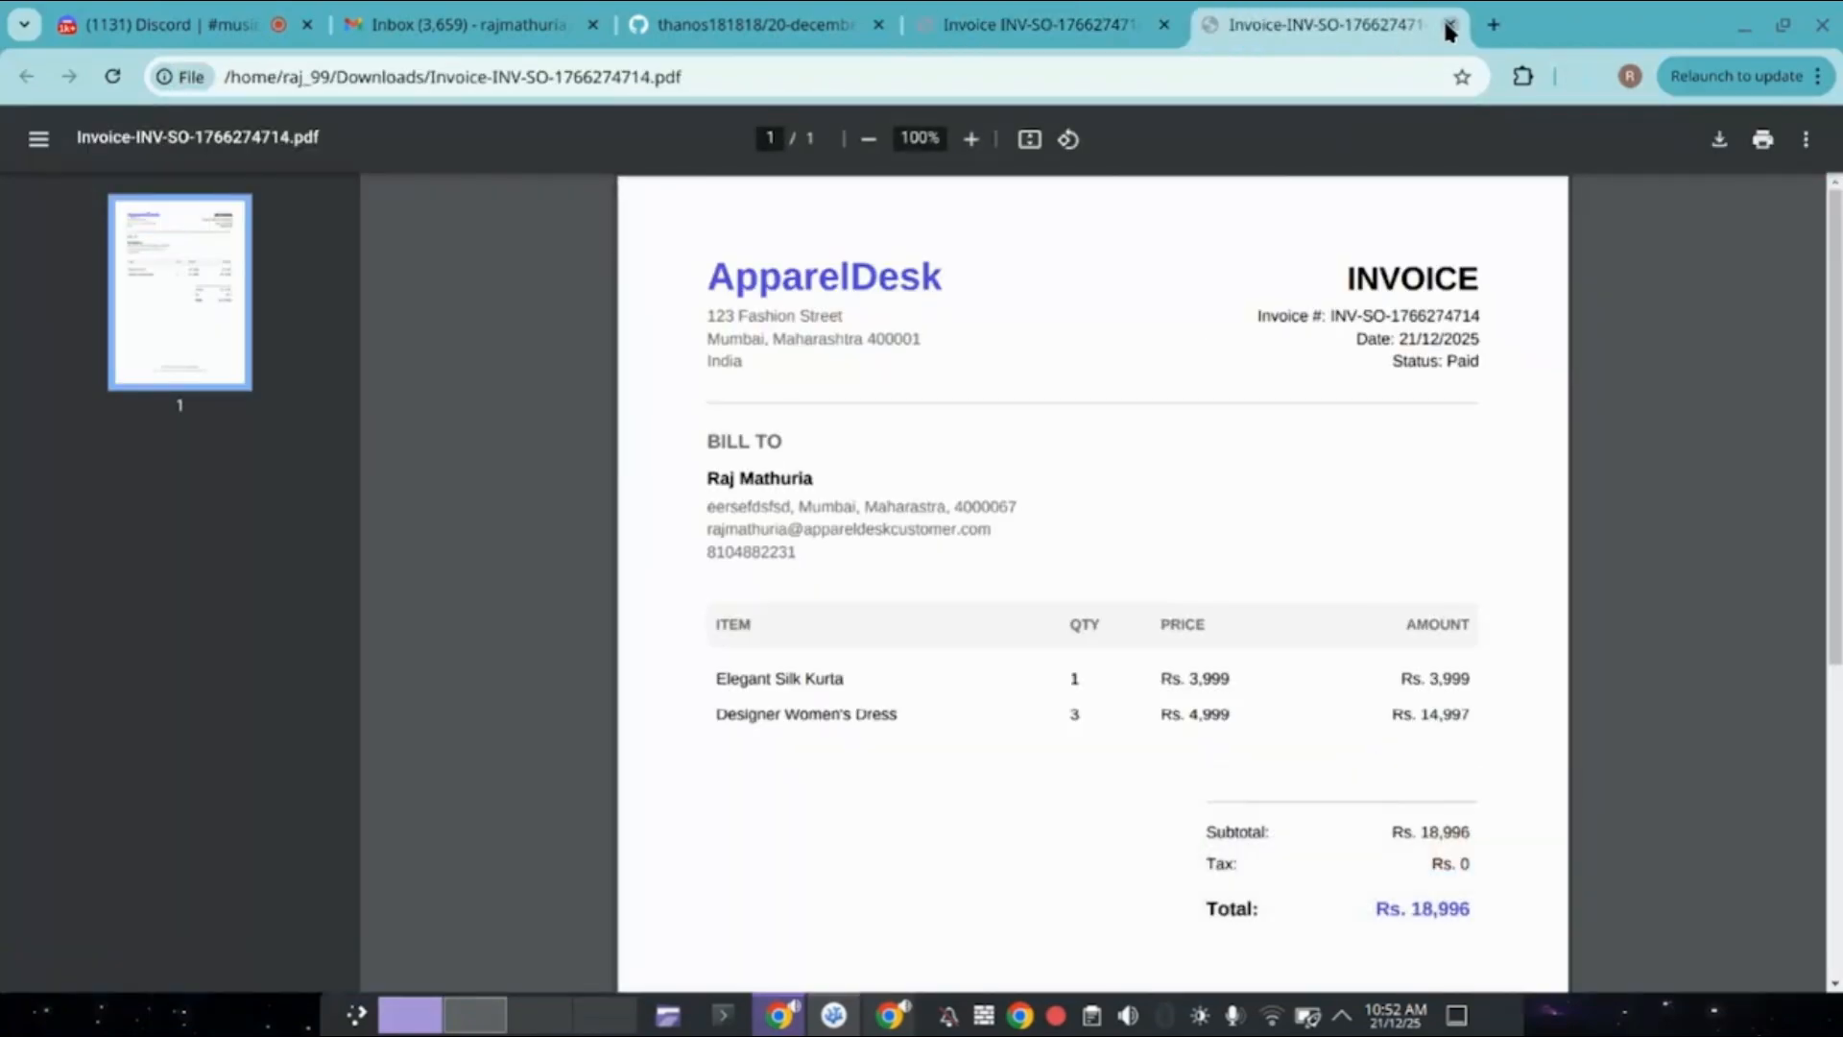
{"action": "left_click", "coordinate": [1450, 25]}
Preview printing the invoice, cancel the print, and go to the All Products listing.
{"action": "left_click", "coordinate": [1481, 336]}
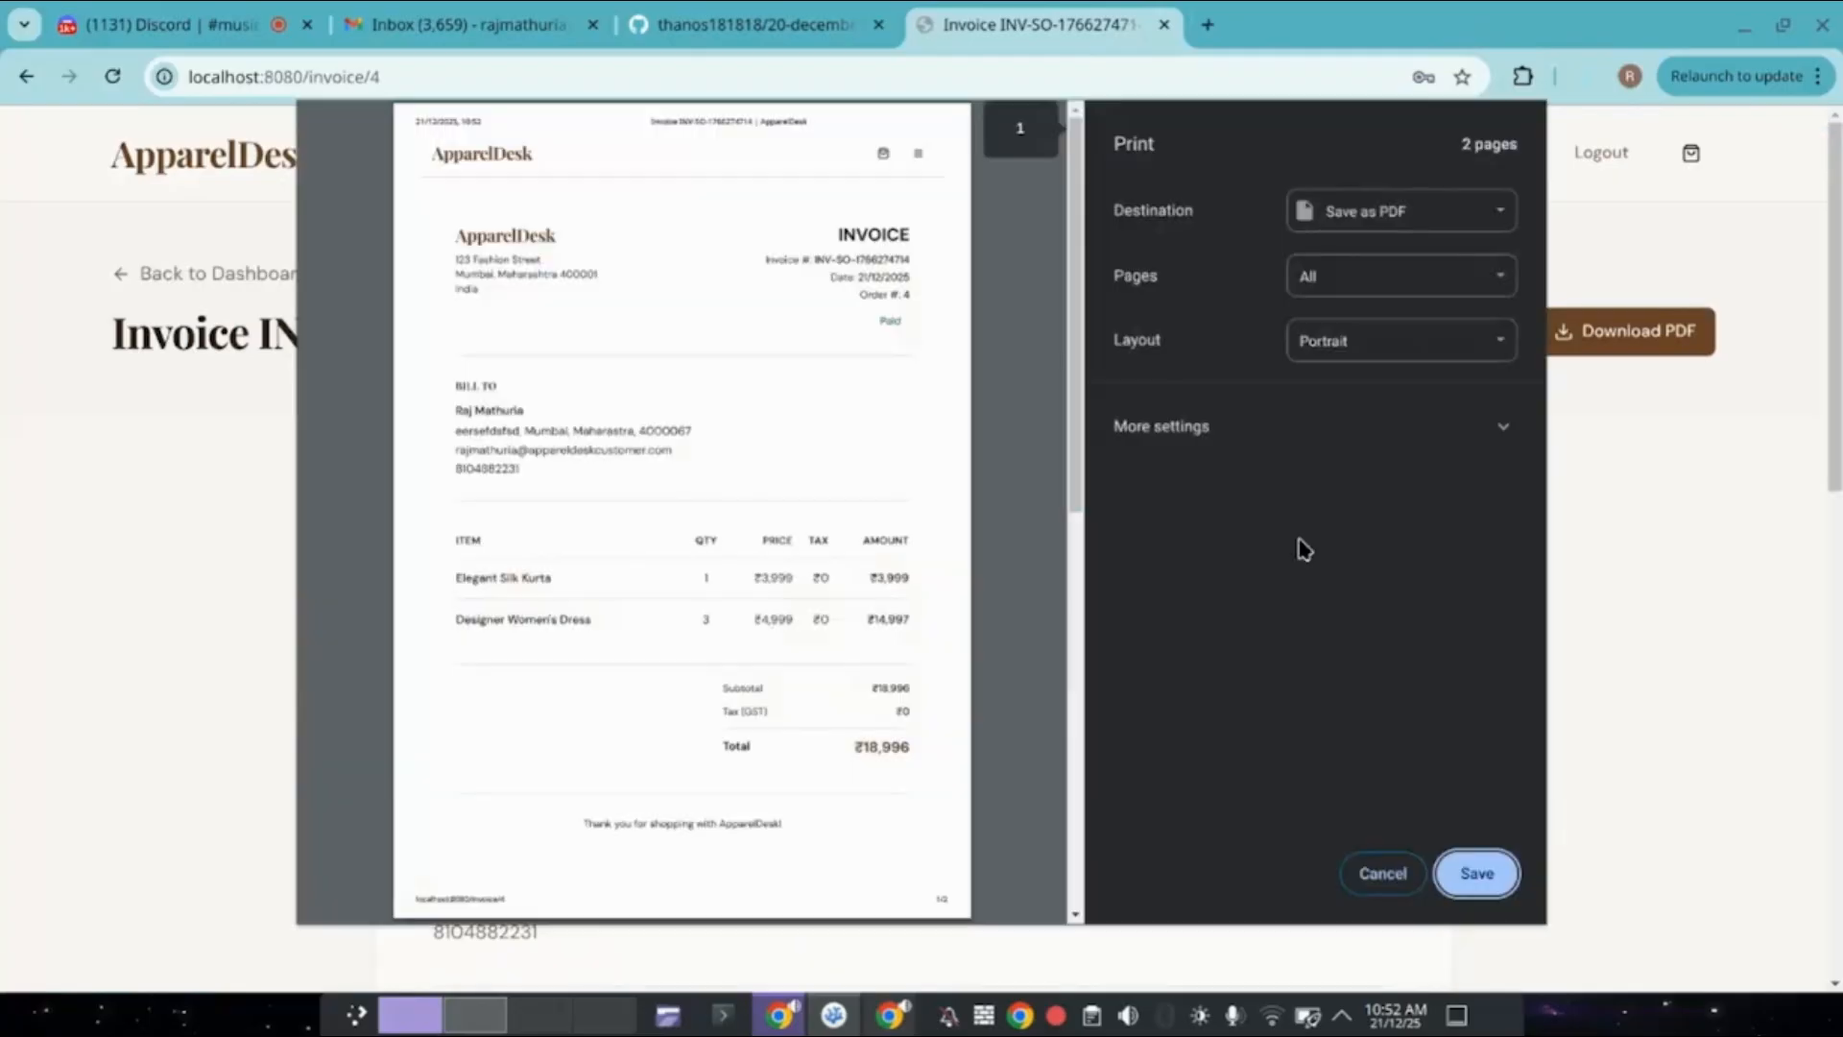
{"action": "scroll", "coordinate": [874, 581], "scroll_direction": "down", "scroll_amount": 8}
{"action": "scroll", "coordinate": [875, 586], "scroll_direction": "up", "scroll_amount": 8}
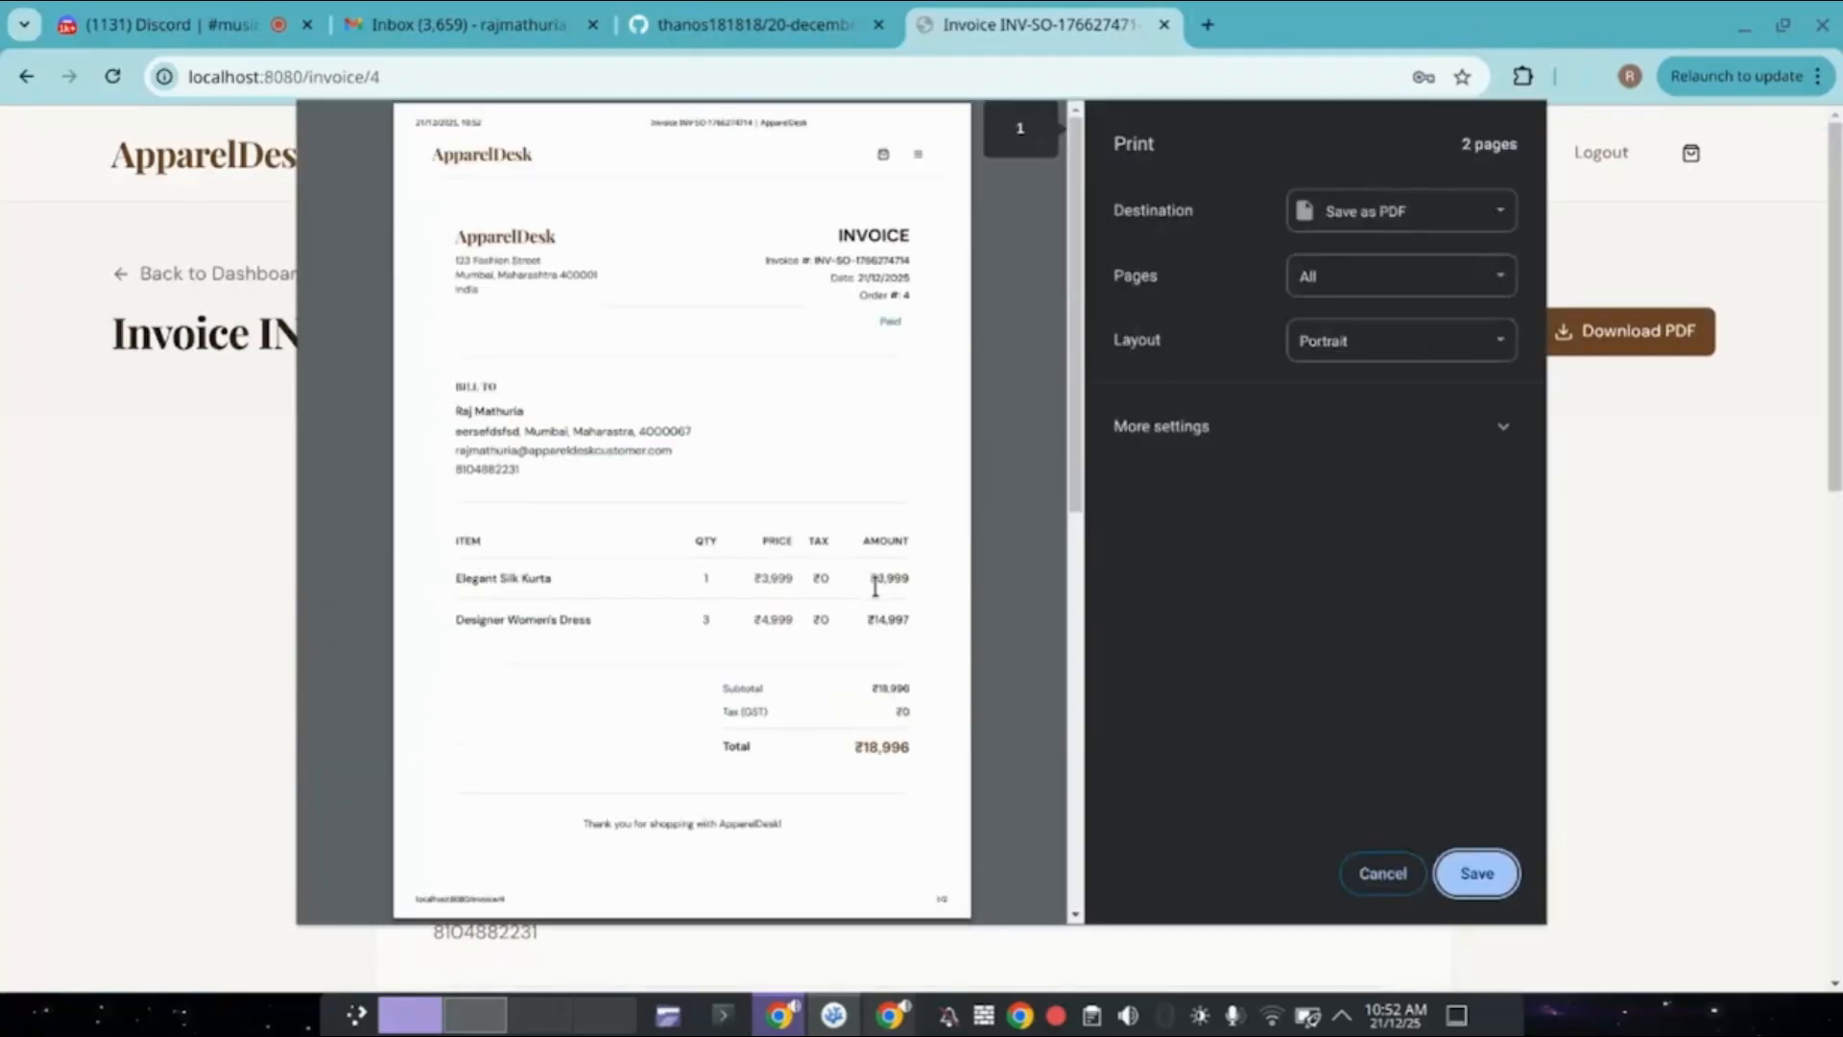
{"action": "left_click", "coordinate": [1376, 875]}
{"action": "scroll", "coordinate": [1377, 885], "scroll_direction": "down", "scroll_amount": 7}
{"action": "scroll", "coordinate": [1377, 885], "scroll_direction": "up", "scroll_amount": 9}
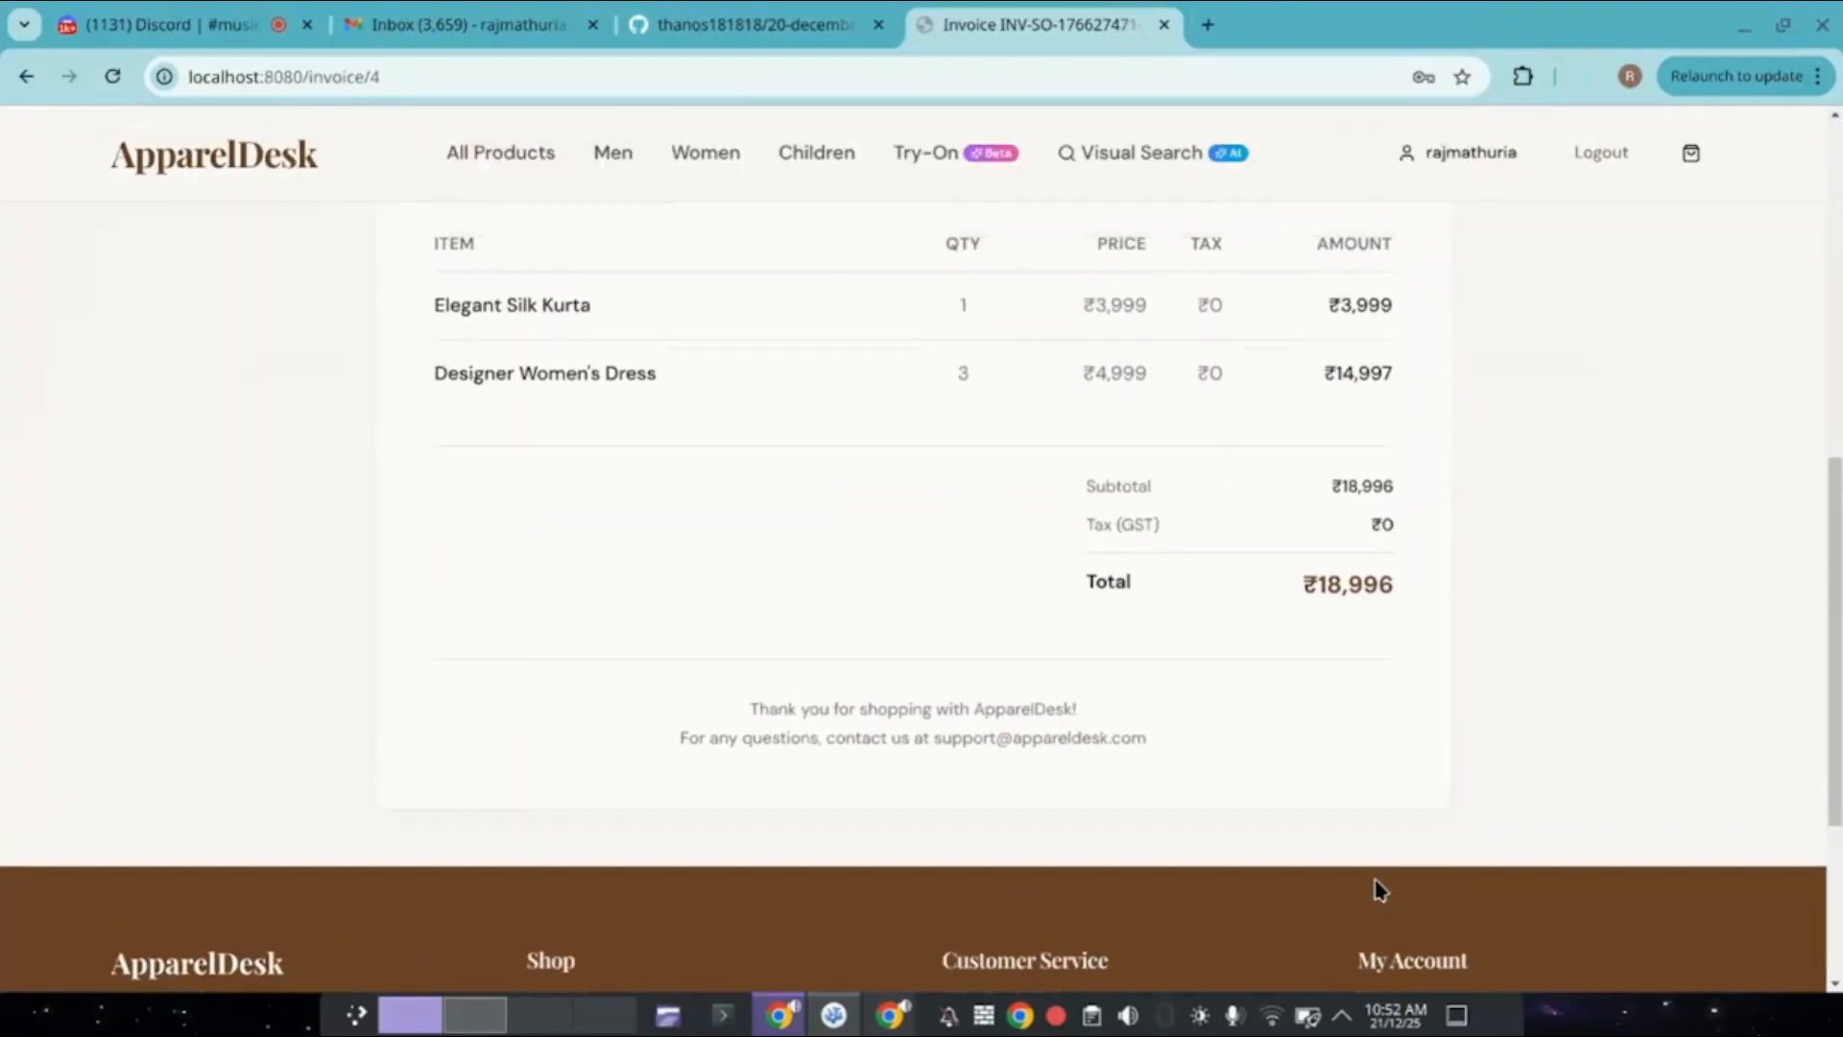
{"action": "left_click", "coordinate": [527, 161]}
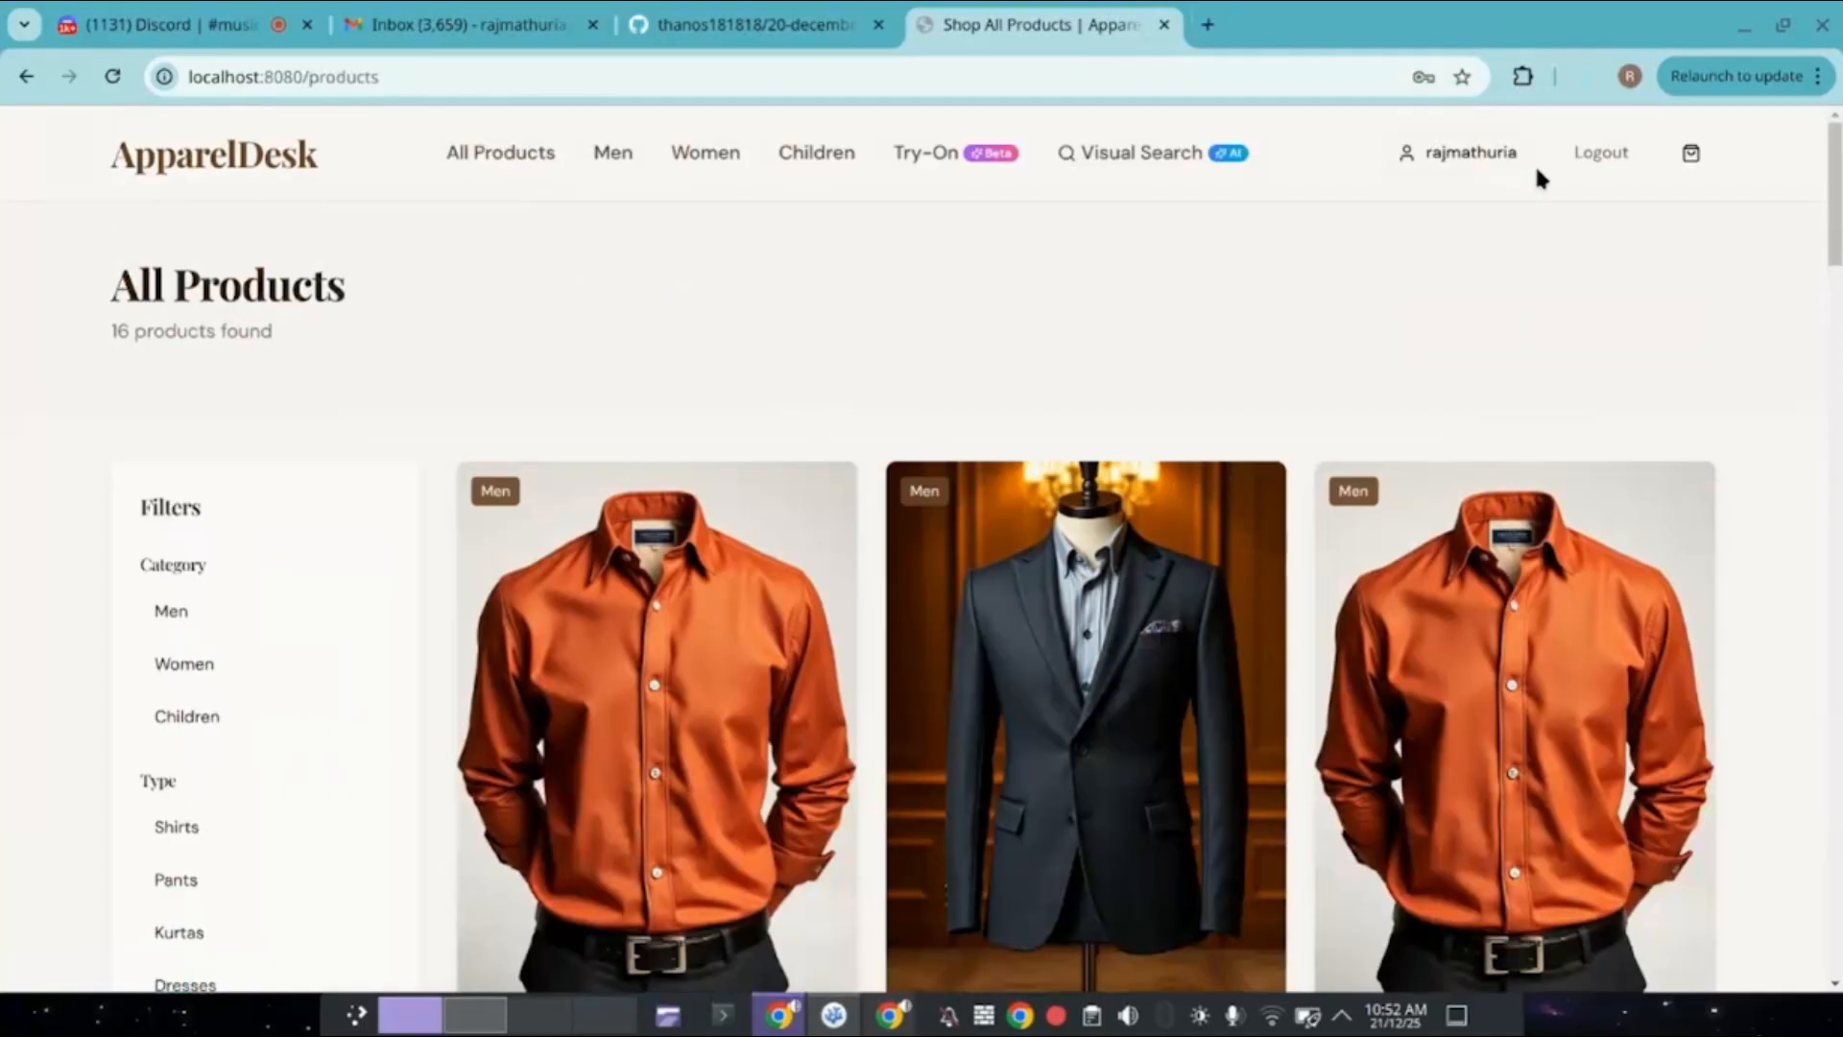
Open My Account and review the Profile information, including the phone number field.
{"action": "left_click", "coordinate": [1484, 154]}
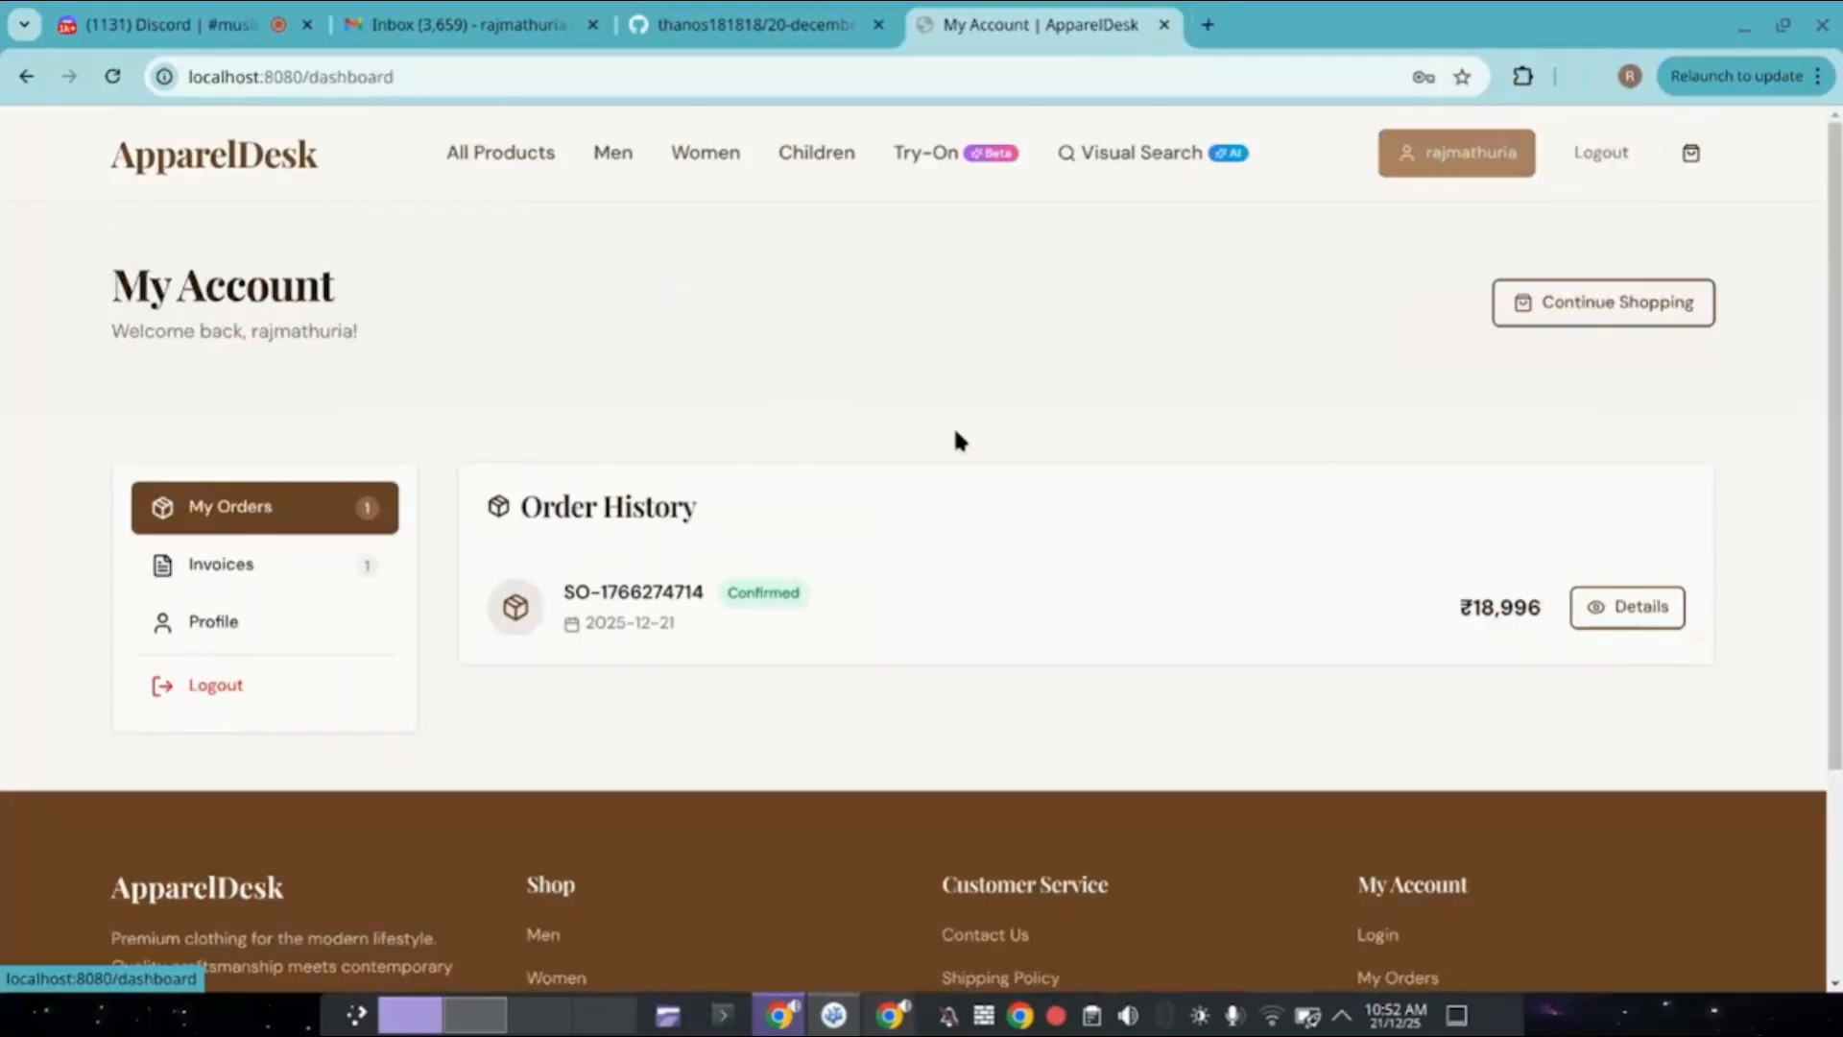
{"action": "left_click", "coordinate": [252, 573]}
{"action": "left_click", "coordinate": [257, 622]}
{"action": "scroll", "coordinate": [257, 622], "scroll_direction": "down", "scroll_amount": 4}
{"action": "left_click", "coordinate": [808, 509]}
{"action": "scroll", "coordinate": [808, 509], "scroll_direction": "down", "scroll_amount": 2}
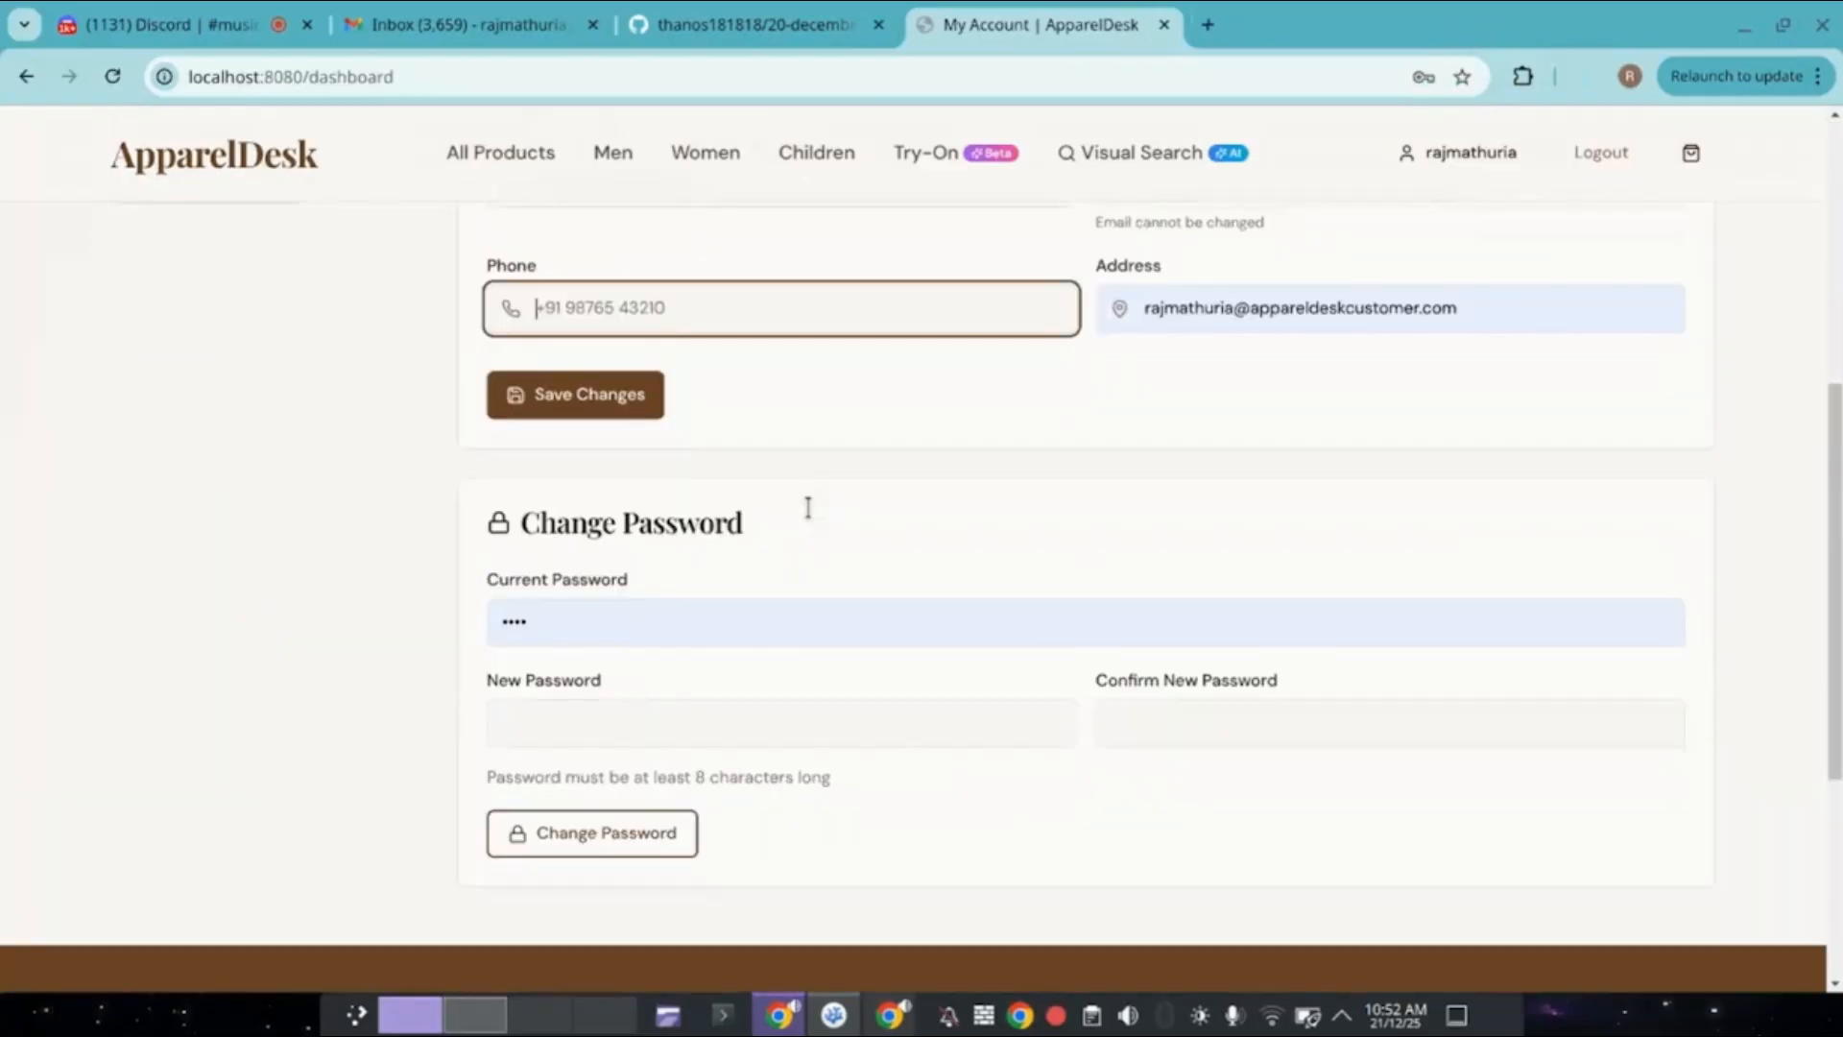
{"action": "scroll", "coordinate": [809, 509], "scroll_direction": "up", "scroll_amount": 5}
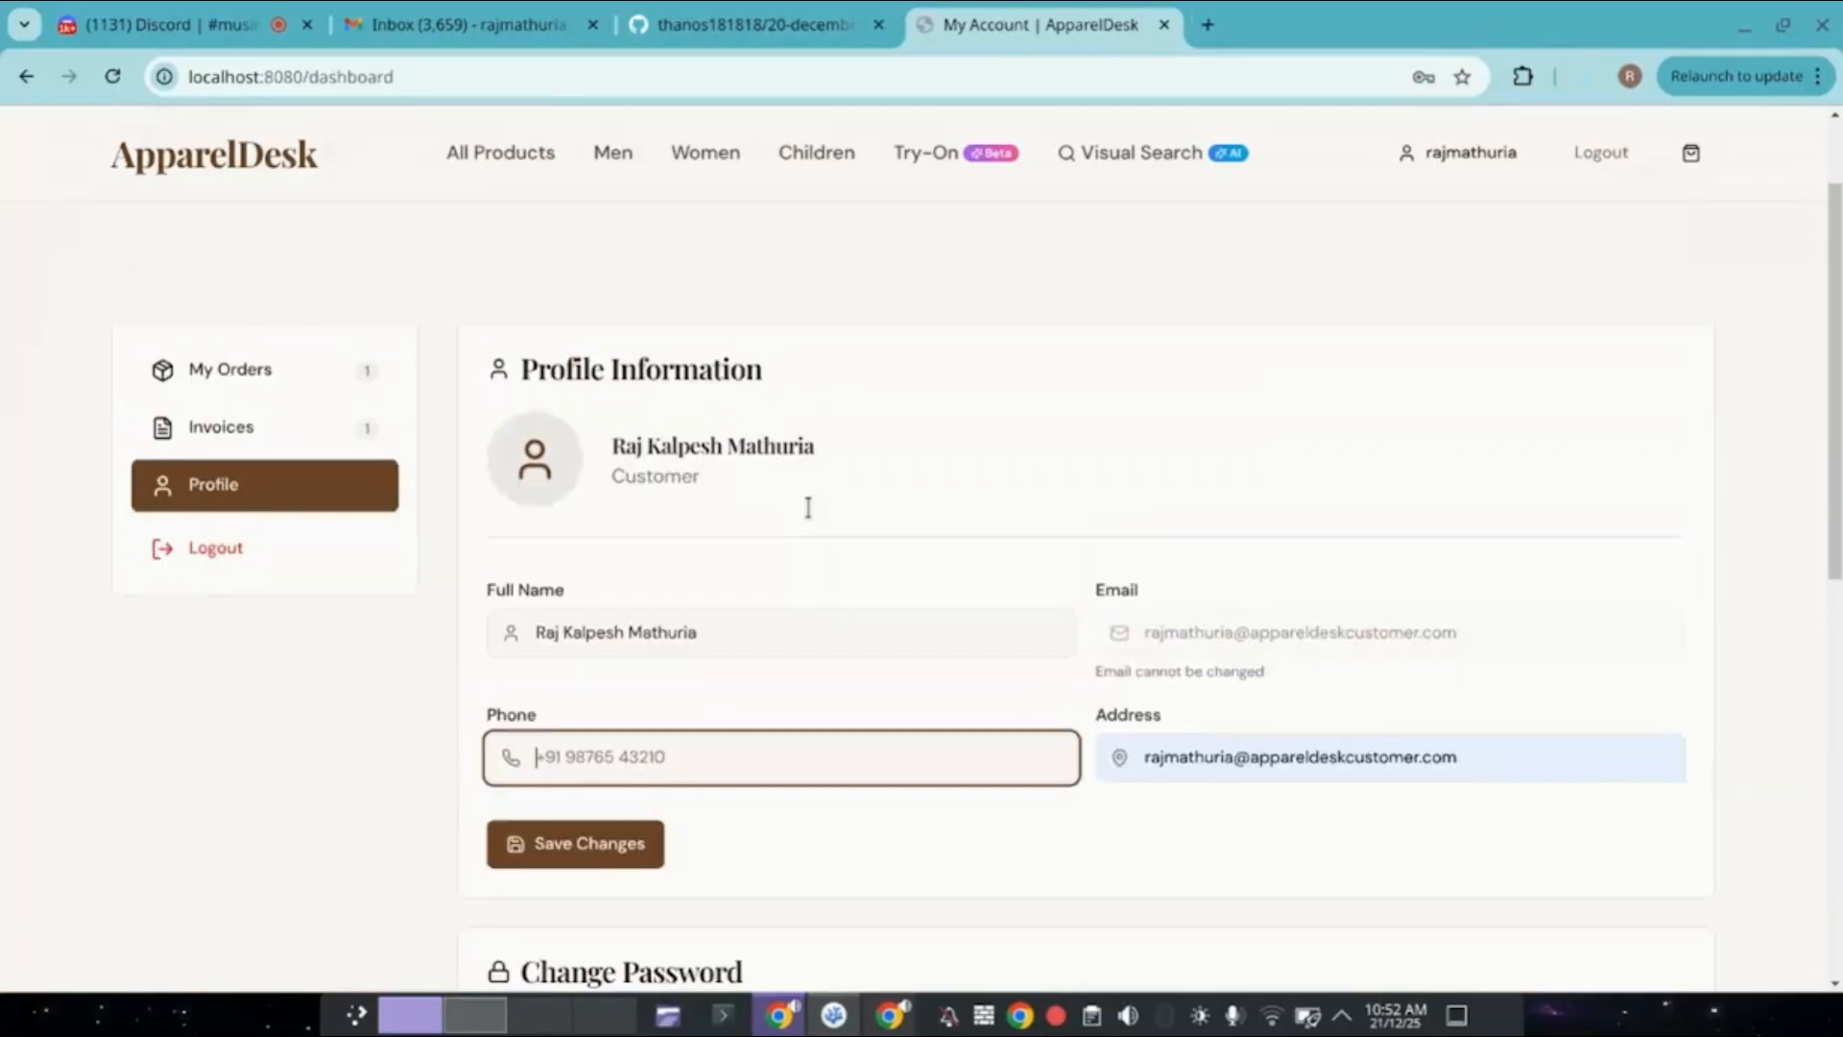
Show the Men's Collection listing of 12 products, then go to Virtual Try-On.
{"action": "scroll", "coordinate": [303, 492], "scroll_direction": "up", "scroll_amount": 1}
{"action": "left_click", "coordinate": [625, 155]}
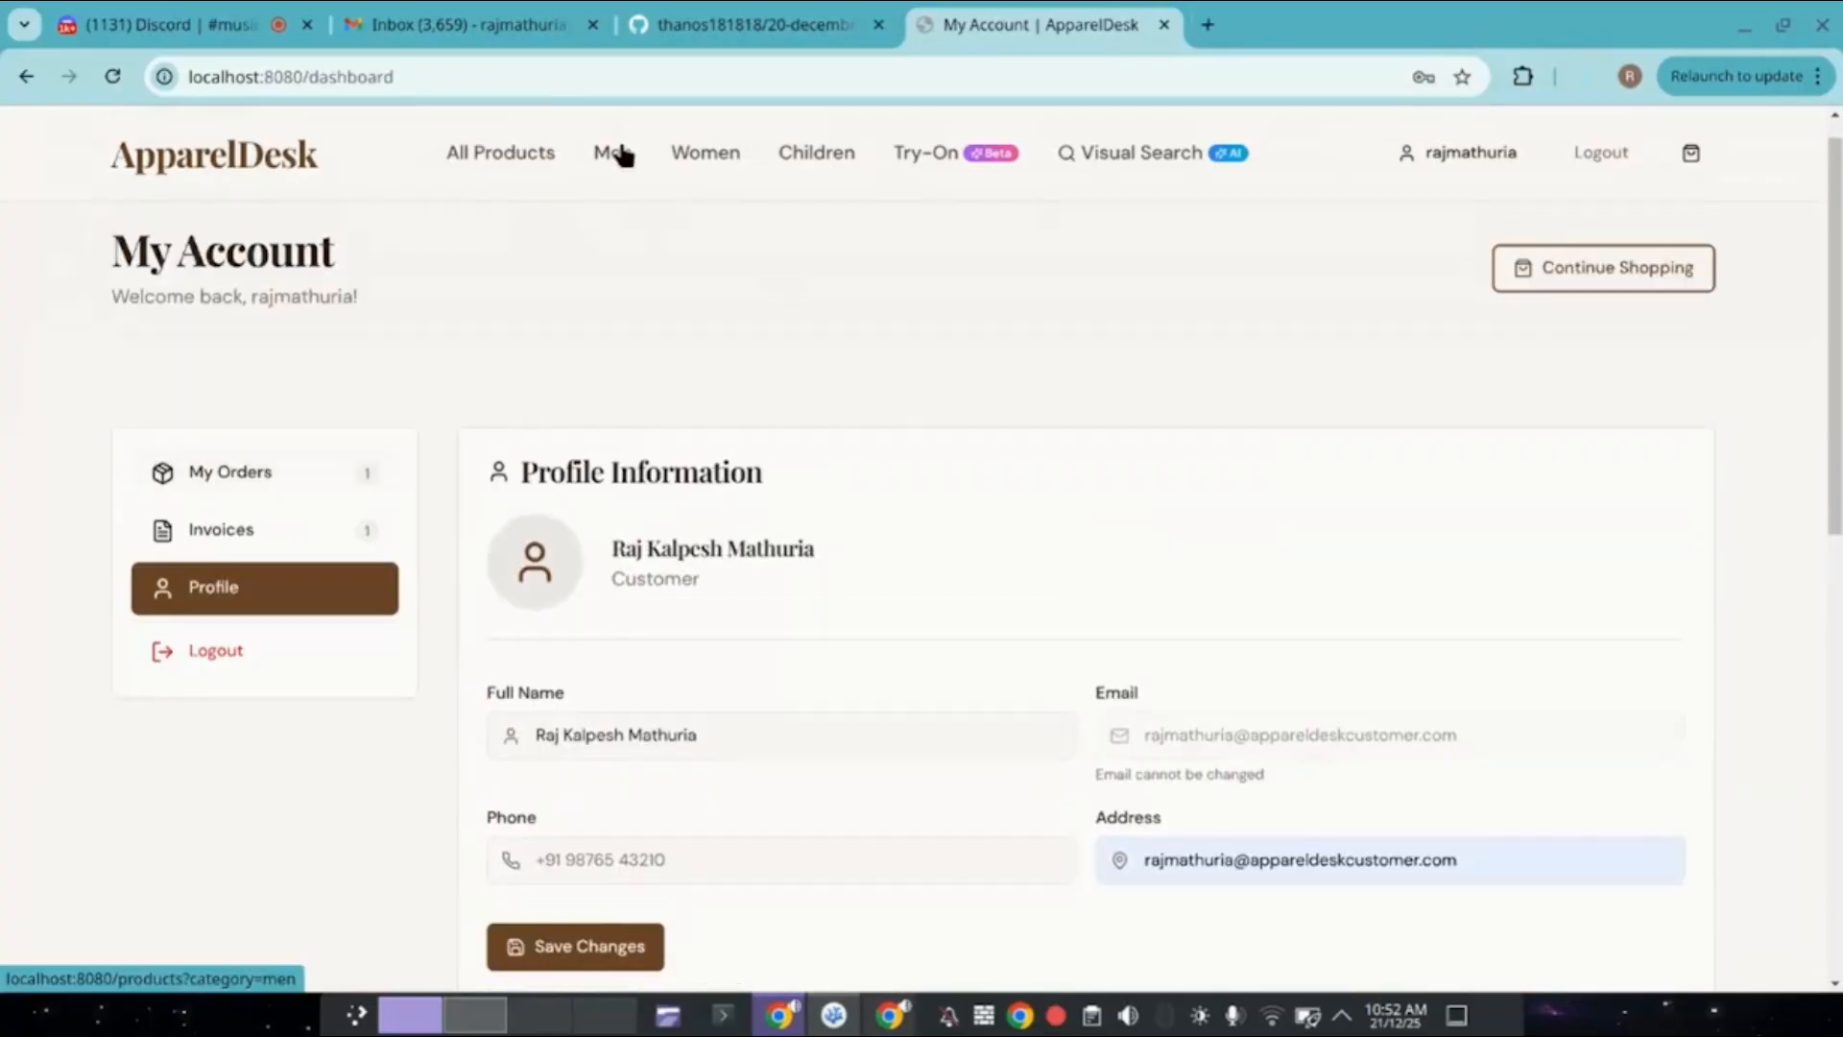
{"action": "left_click", "coordinate": [625, 154]}
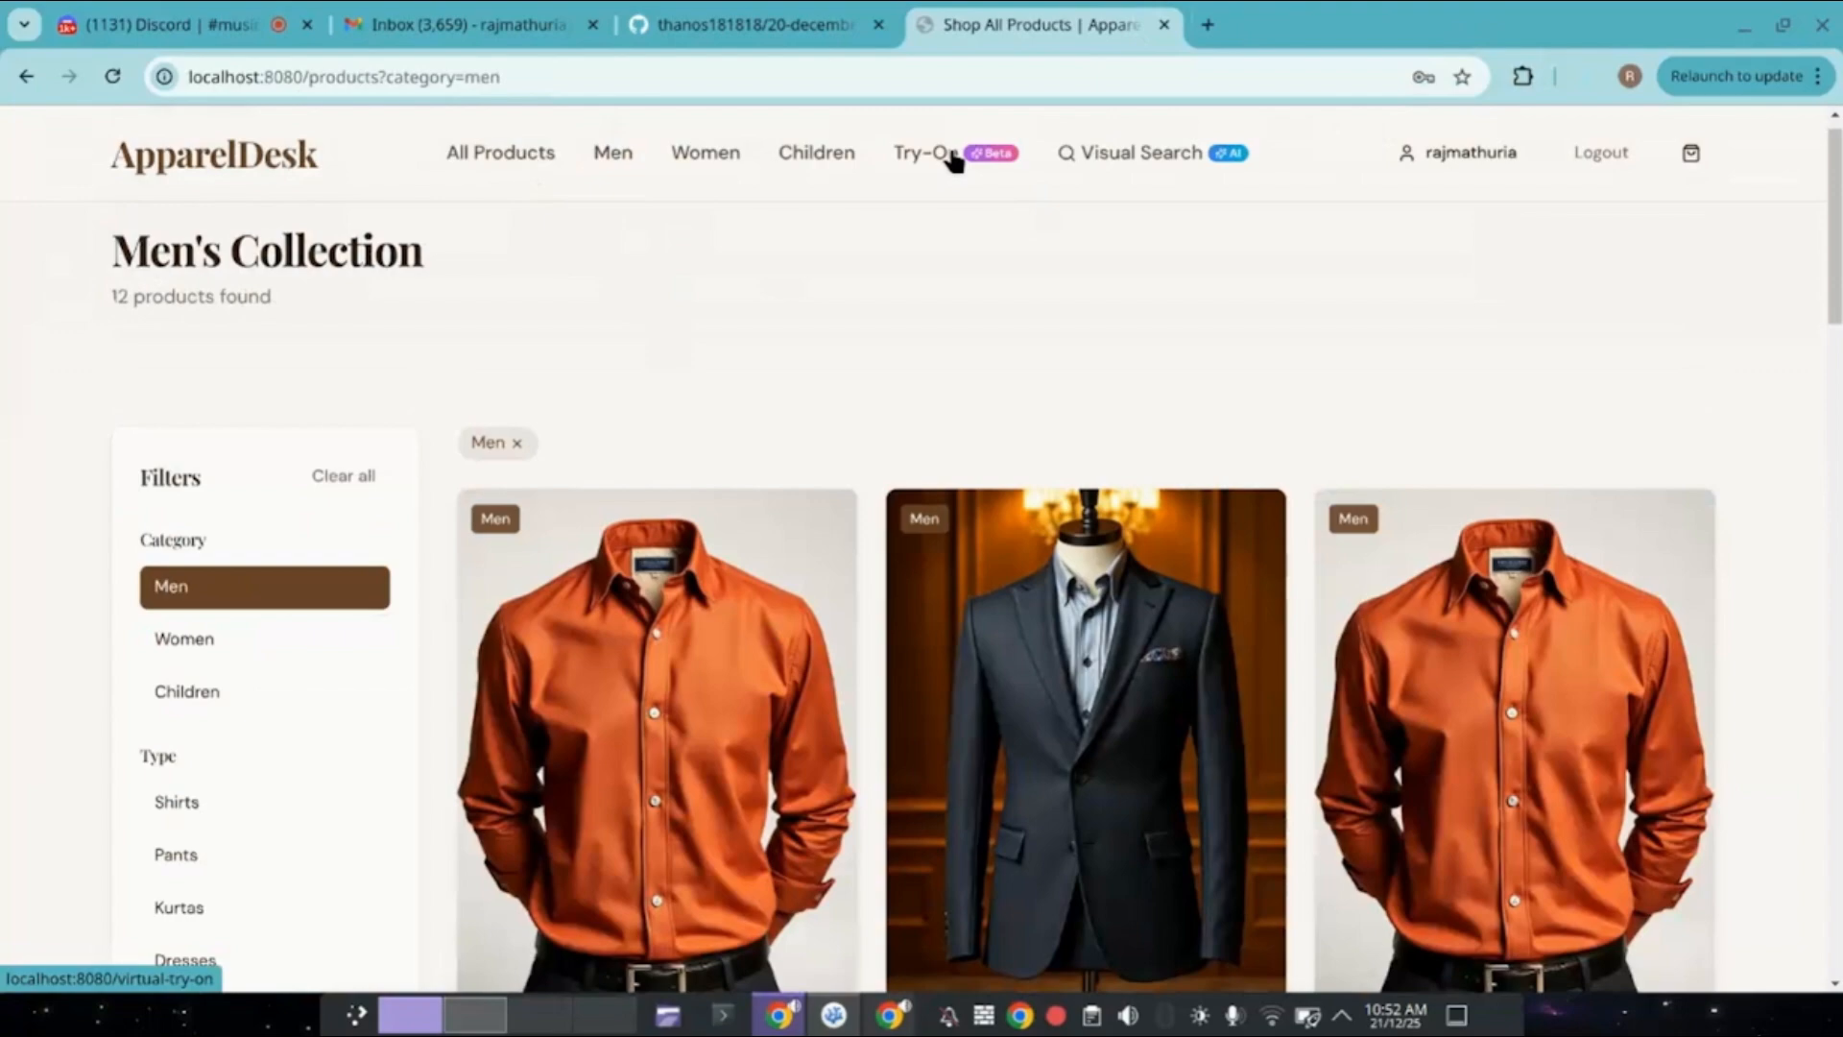
{"action": "left_click", "coordinate": [953, 160]}
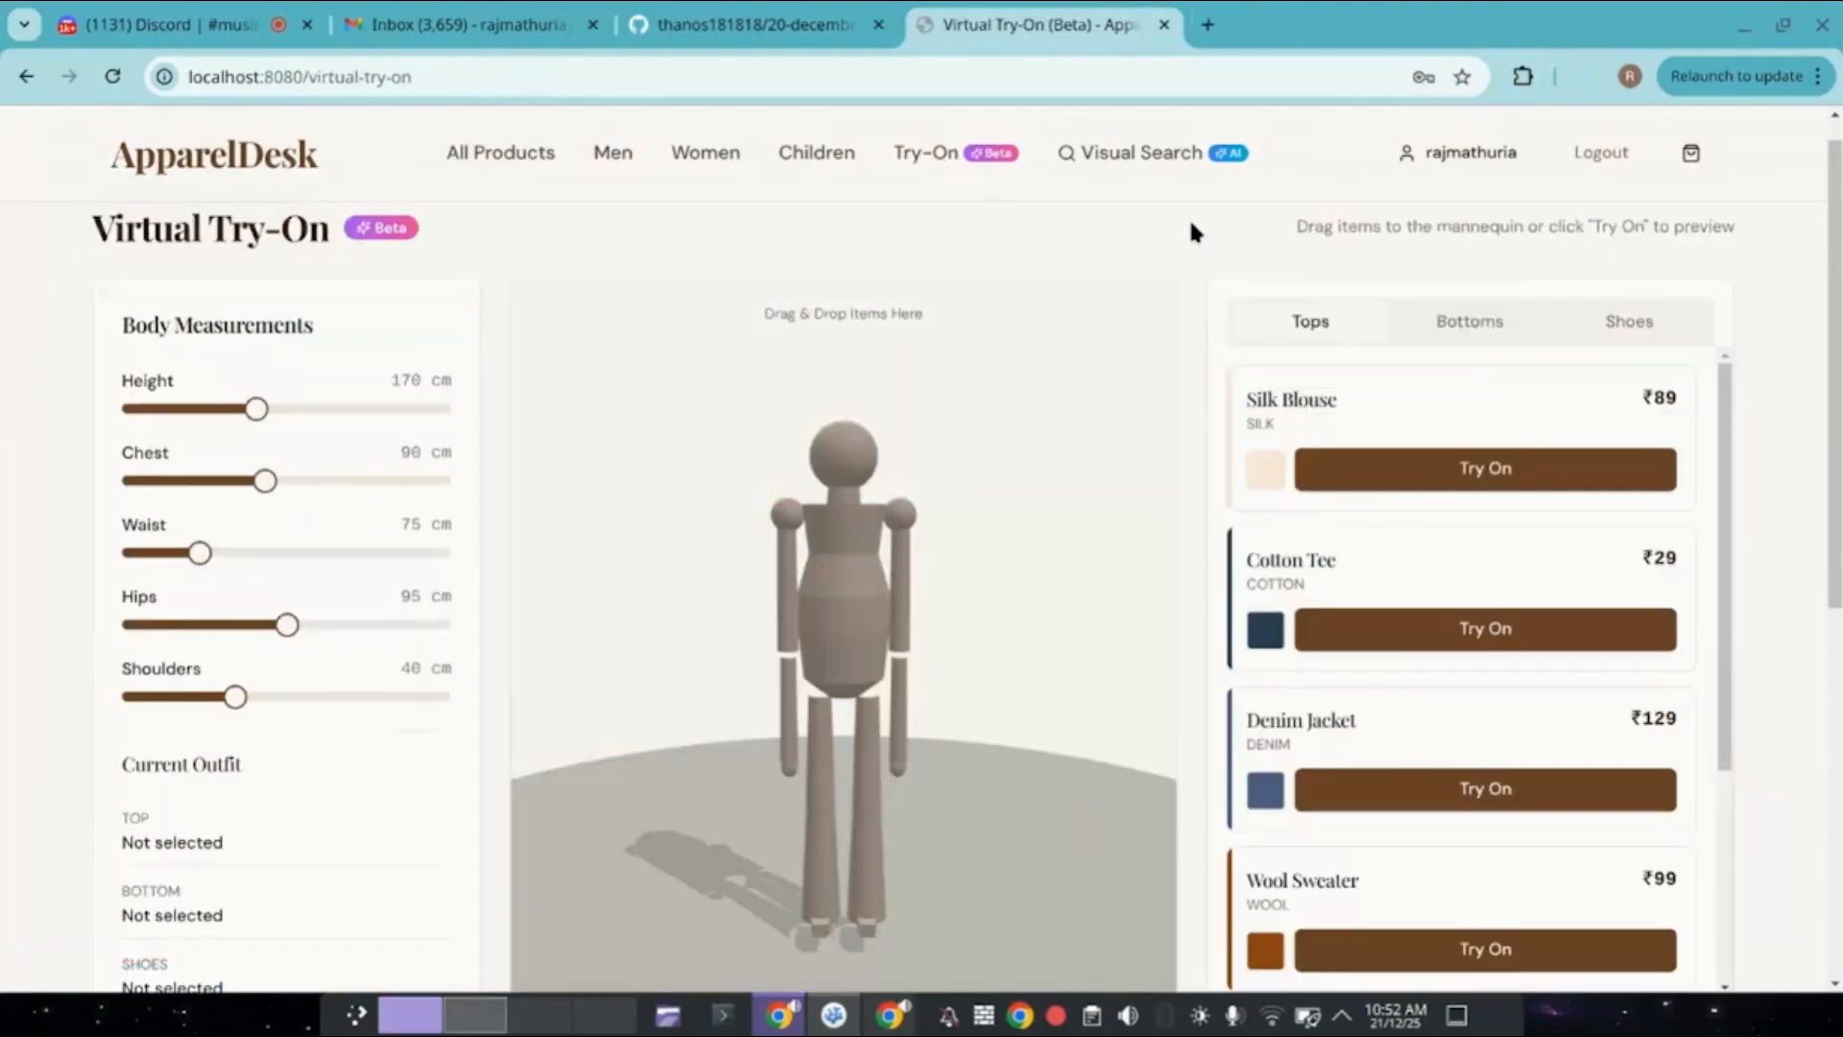
Drag the sliders to height 180, chest 83, waist 90, shoulders 43 cm and put on the Cotton Tee.
{"action": "left_click_drag", "start_coordinate": [254, 413], "coordinate": [320, 419]}
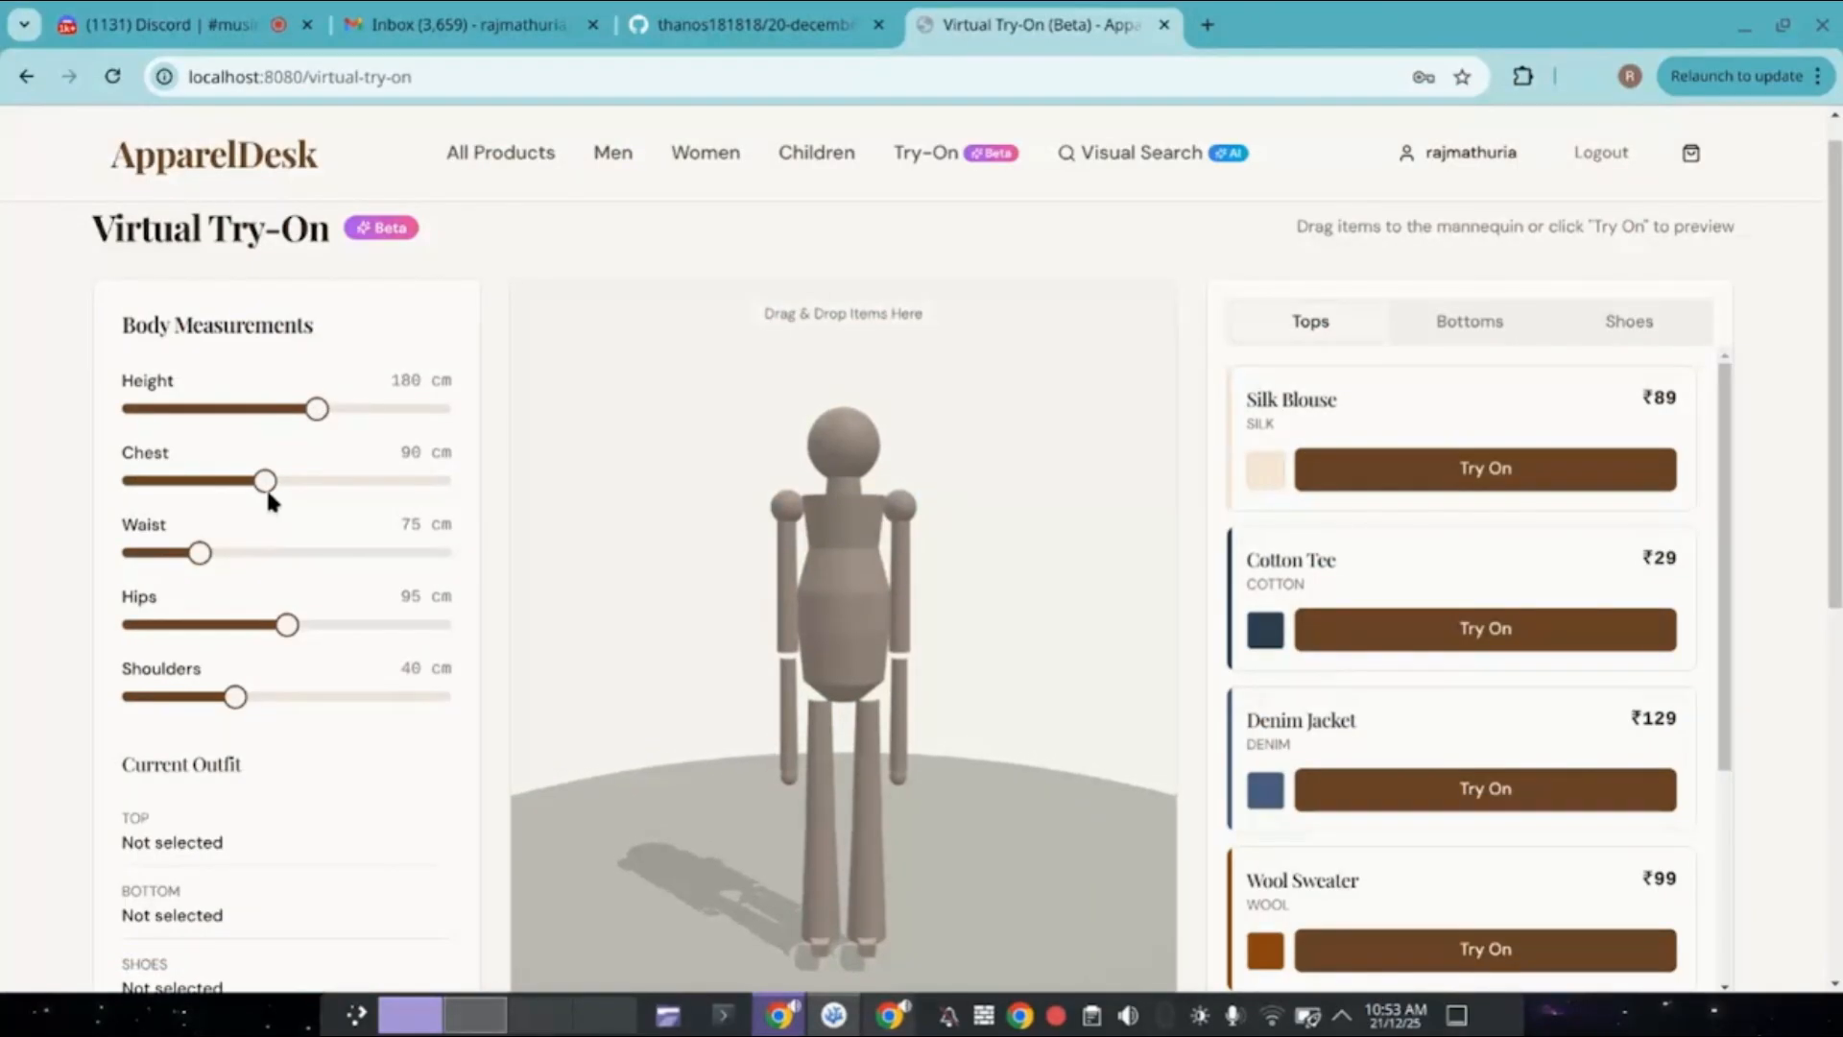
{"action": "left_click_drag", "start_coordinate": [267, 493], "coordinate": [227, 481]}
{"action": "left_click_drag", "start_coordinate": [203, 559], "coordinate": [265, 557]}
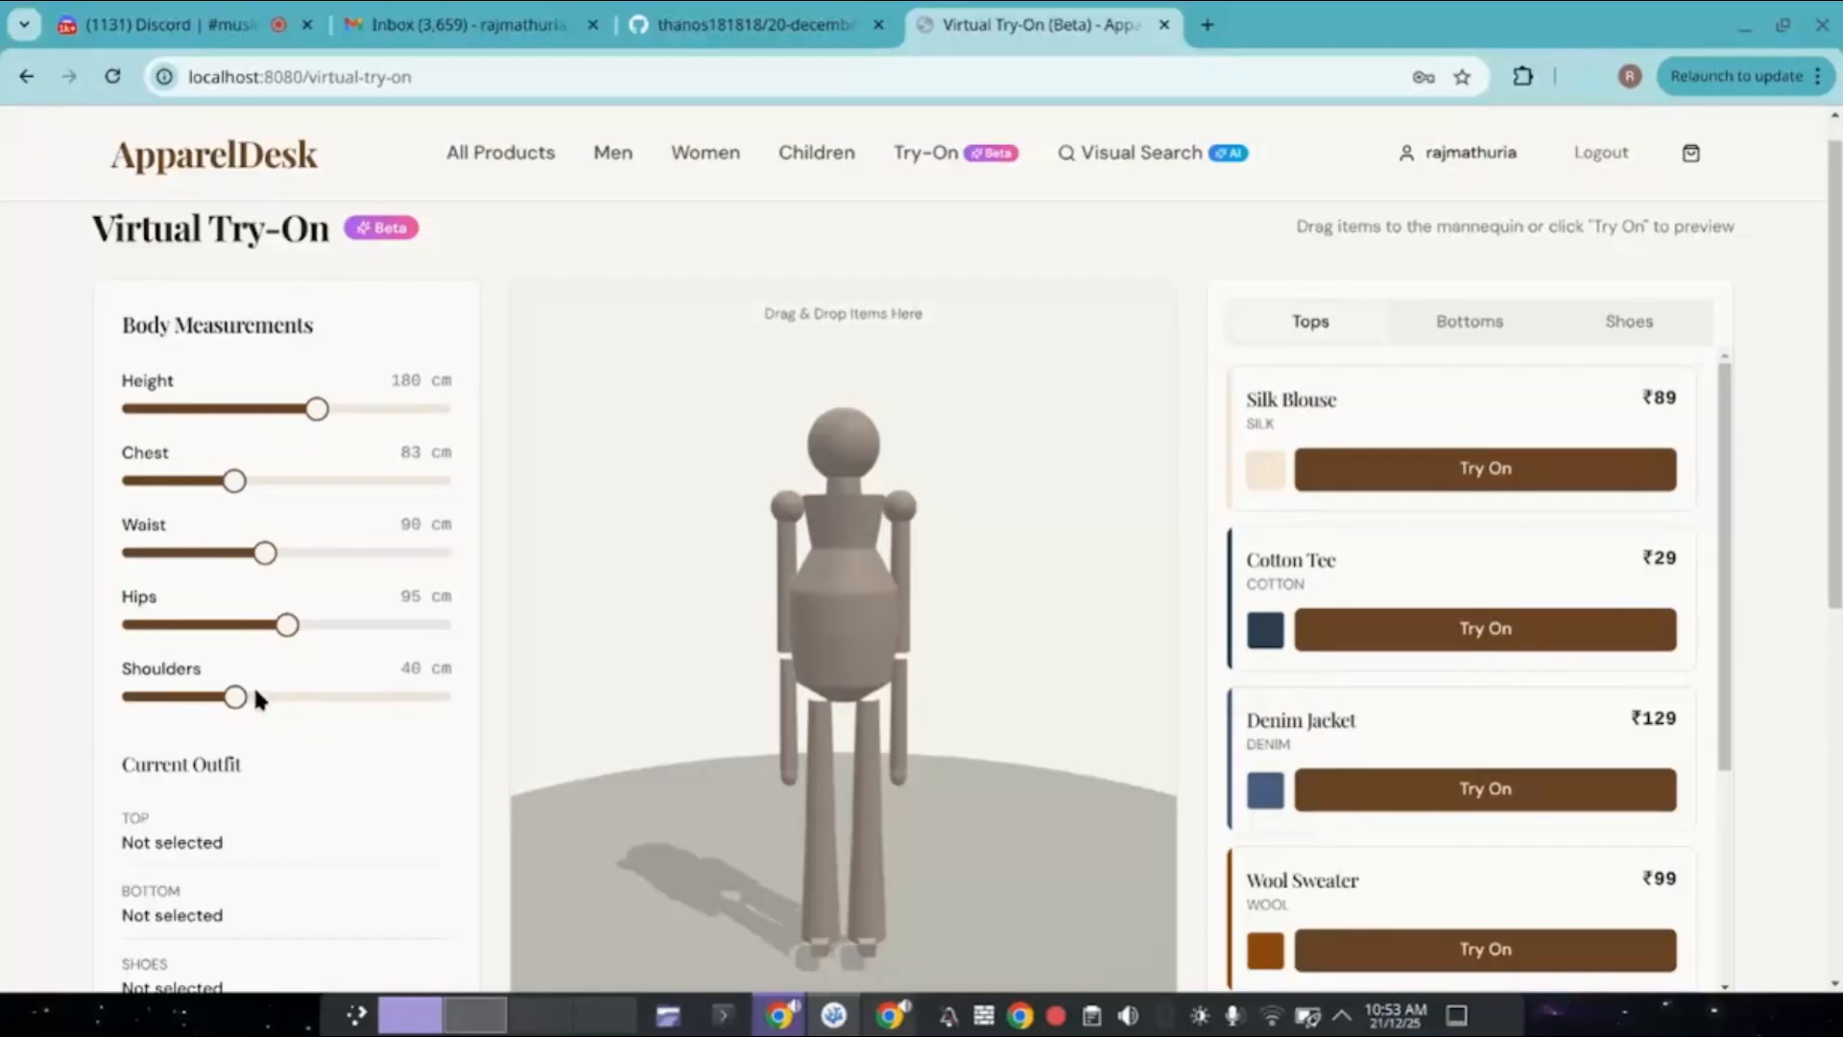
{"action": "left_click_drag", "start_coordinate": [237, 689], "coordinate": [298, 689]}
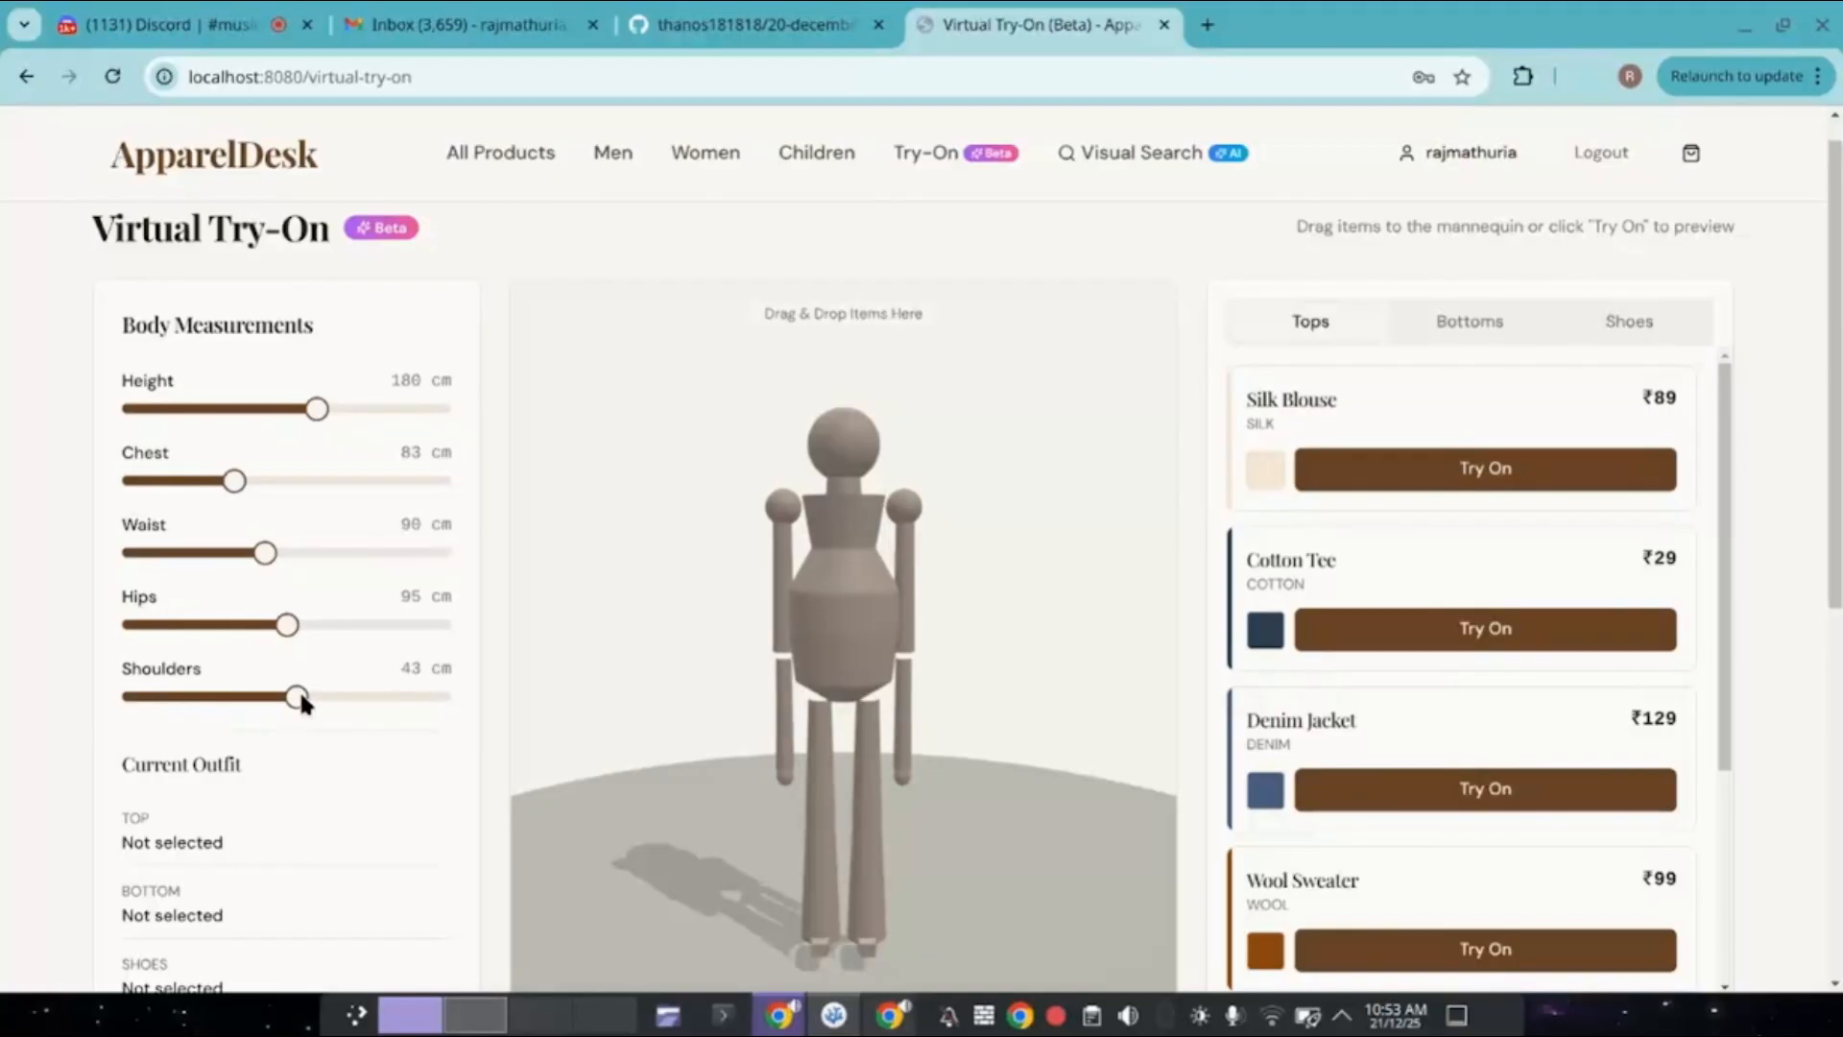
{"action": "scroll", "coordinate": [384, 710], "scroll_direction": "down", "scroll_amount": 3}
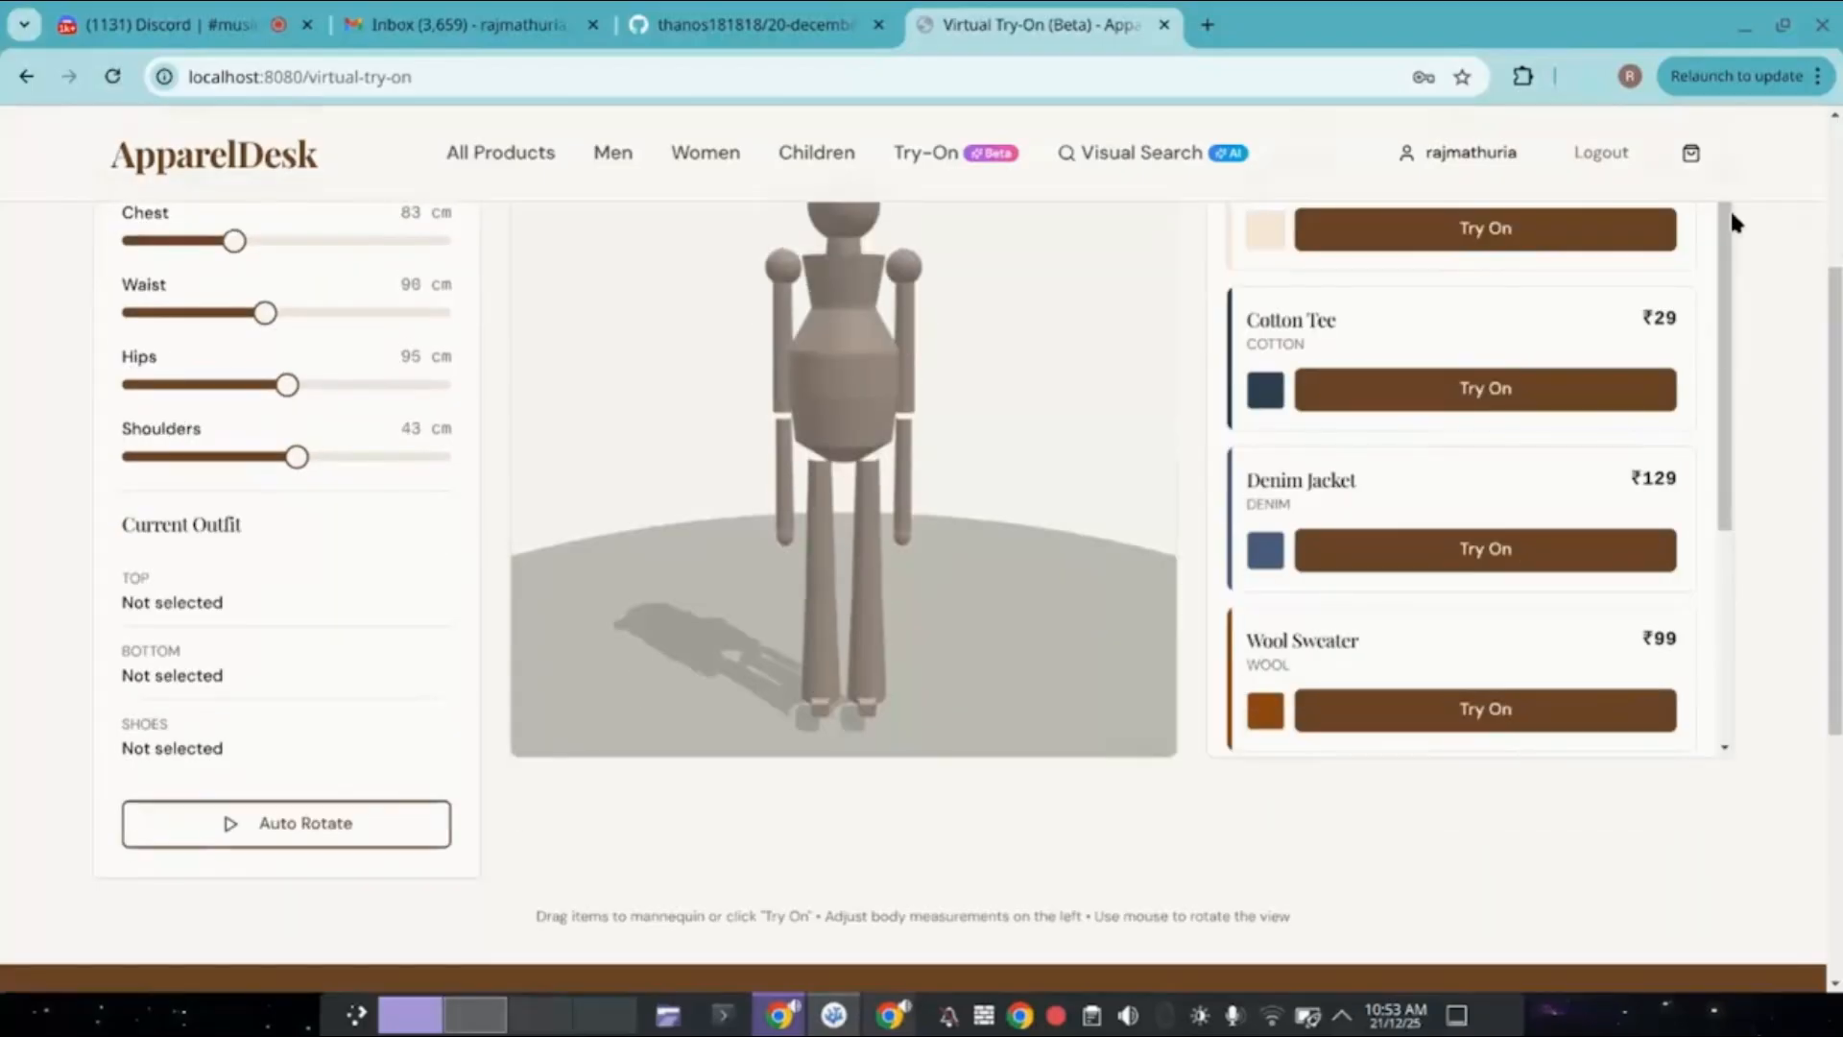
{"action": "left_click_drag", "start_coordinate": [1489, 318], "coordinate": [1032, 480]}
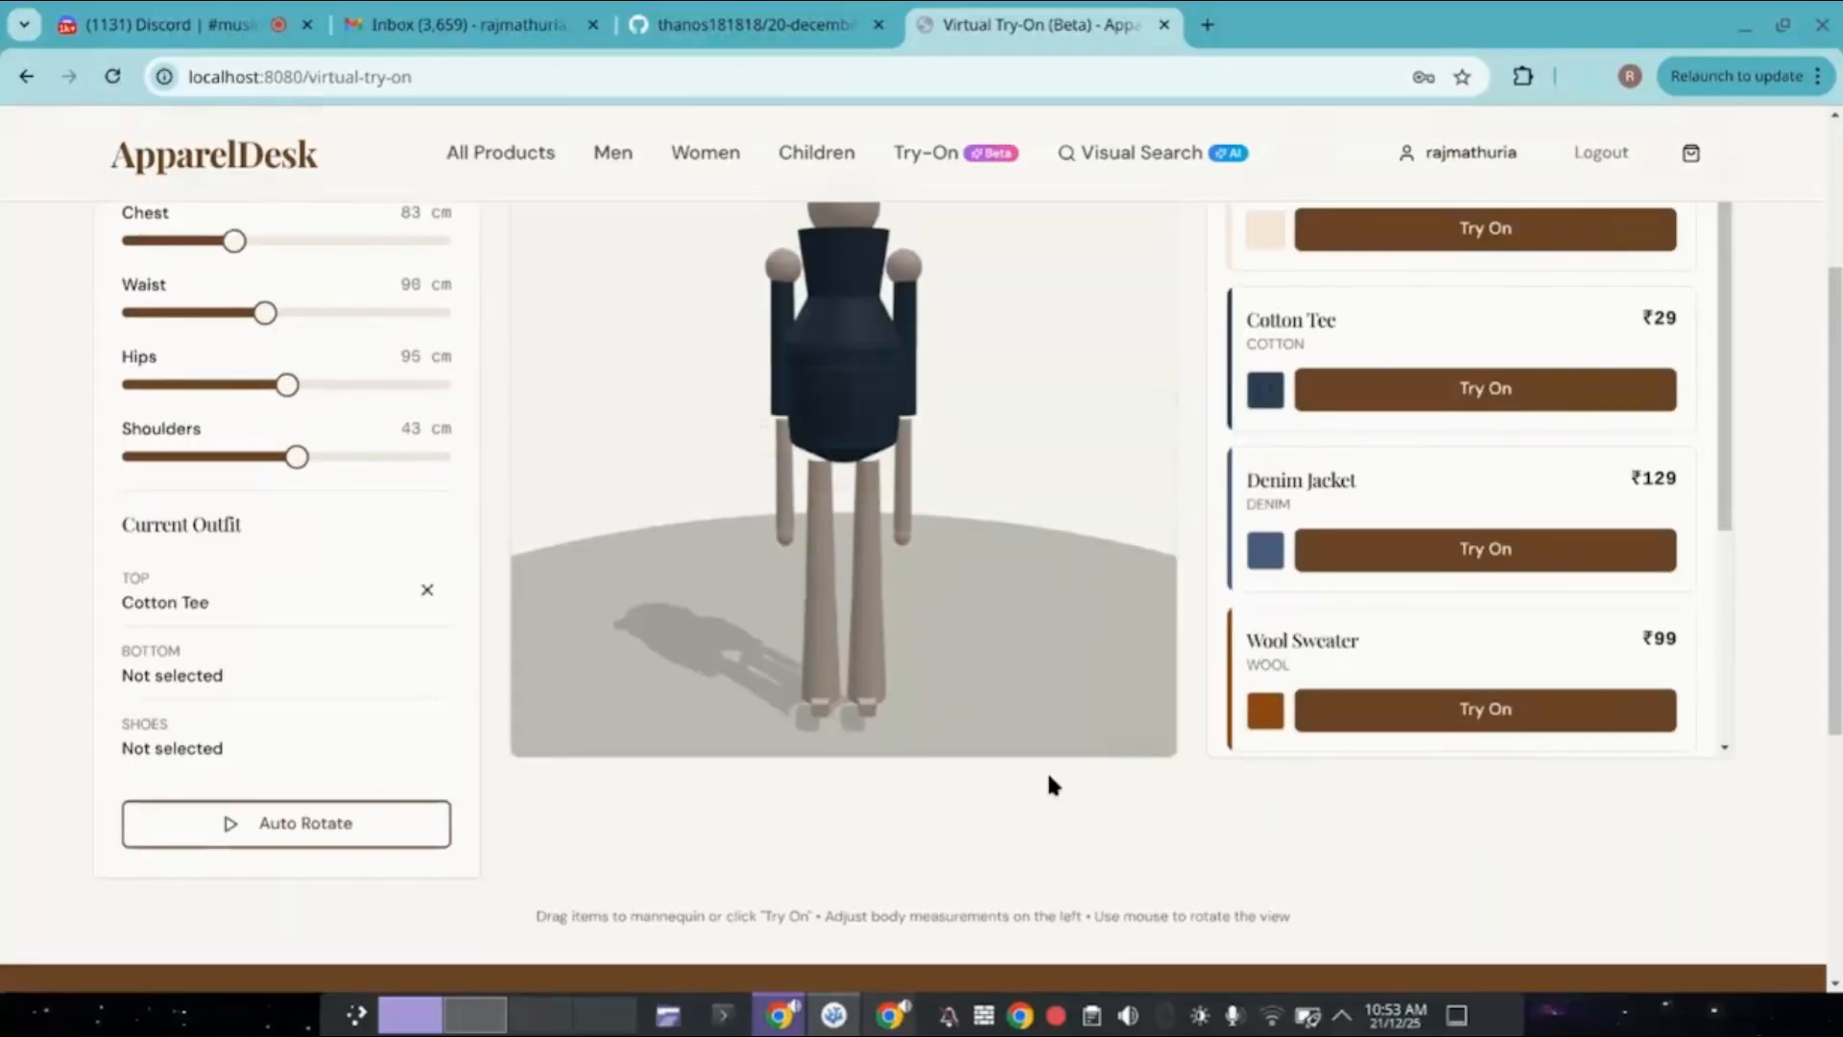
Try Cargo Pants and Chinos on the mannequin, settling on Slim Jeans as the bottoms.
{"action": "scroll", "coordinate": [1047, 769], "scroll_direction": "up", "scroll_amount": 3}
{"action": "left_click", "coordinate": [1460, 345]}
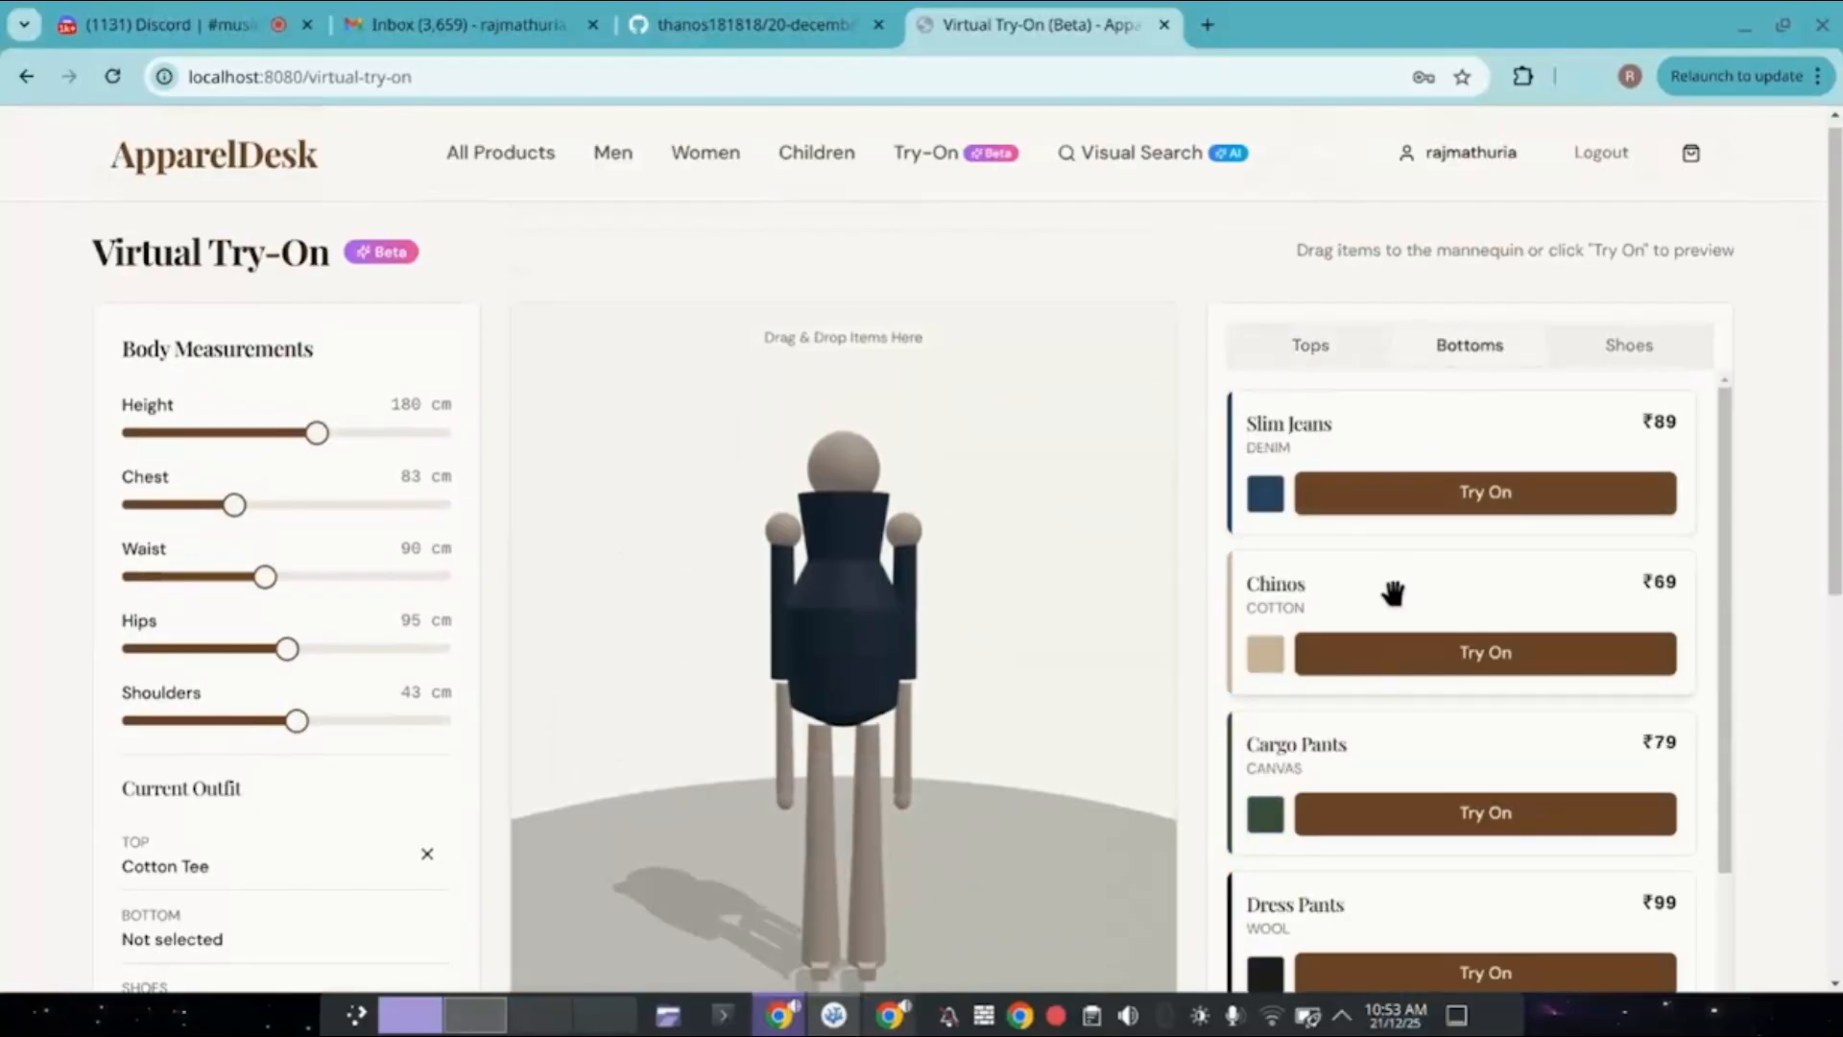
{"action": "left_click_drag", "start_coordinate": [1361, 773], "coordinate": [964, 780]}
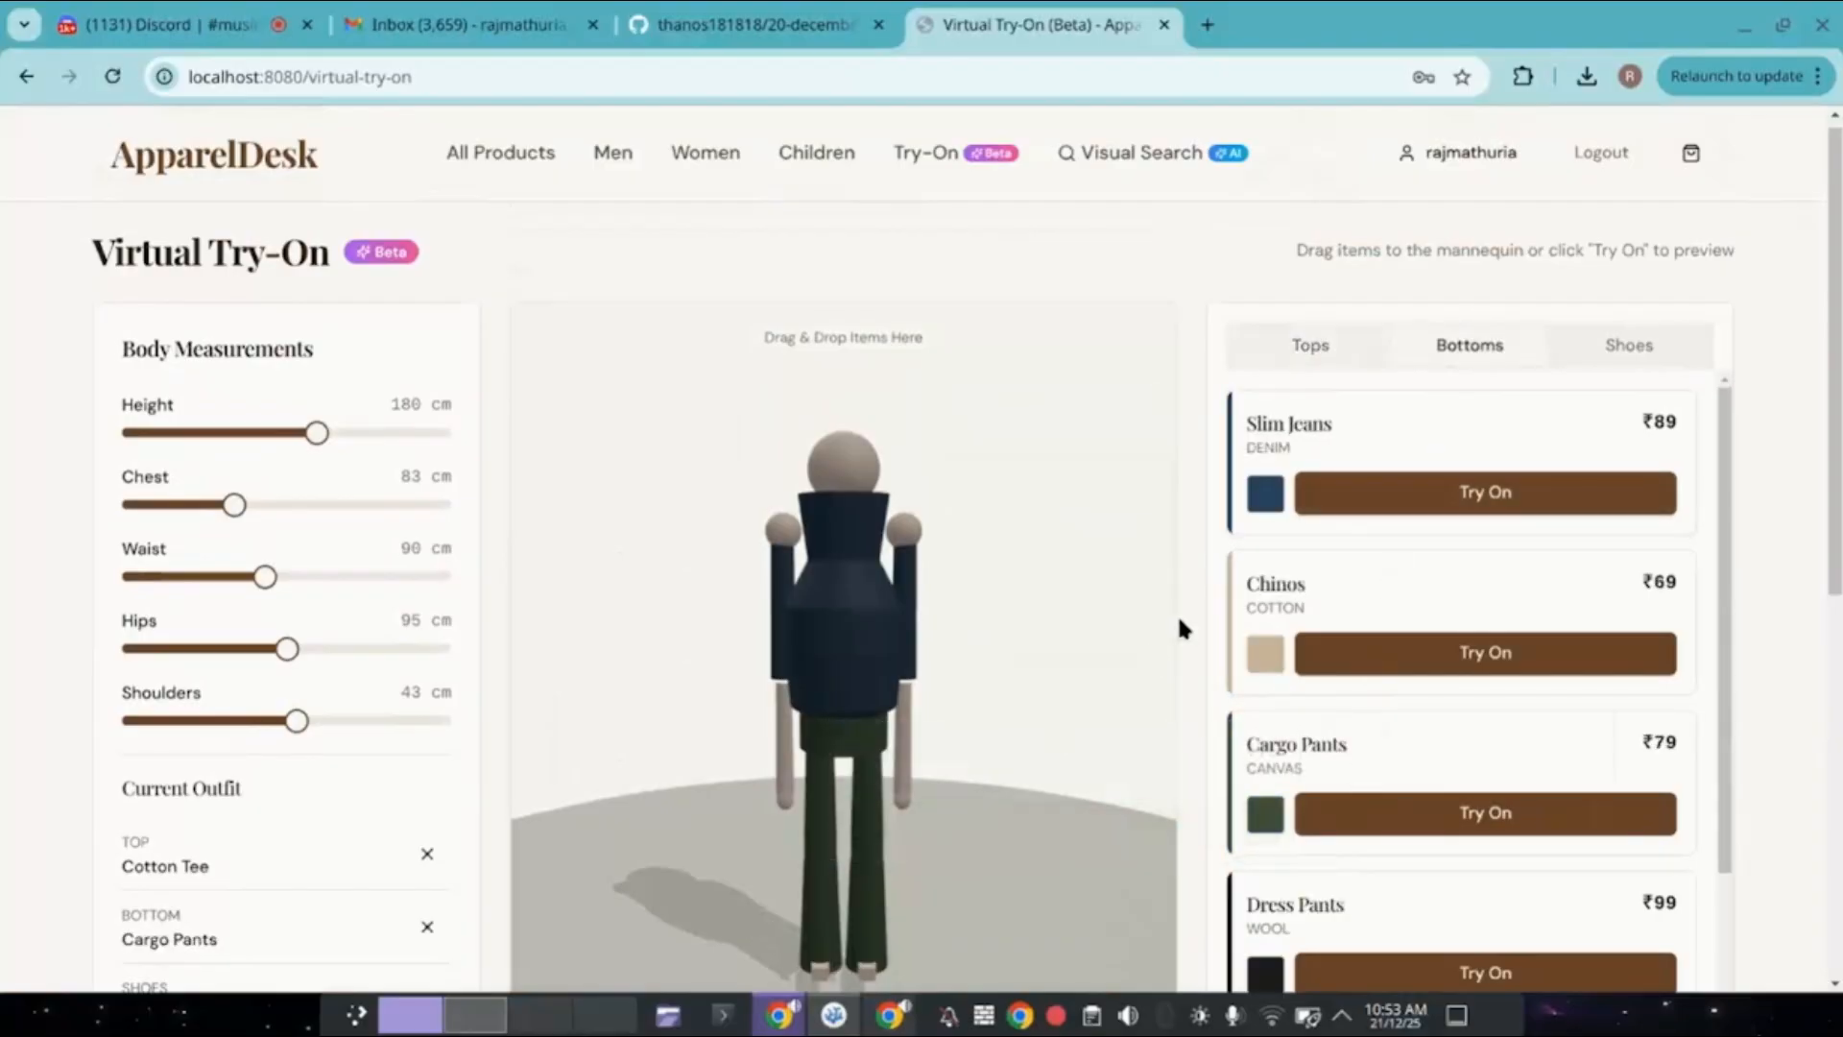
{"action": "left_click_drag", "start_coordinate": [1308, 424], "coordinate": [967, 649]}
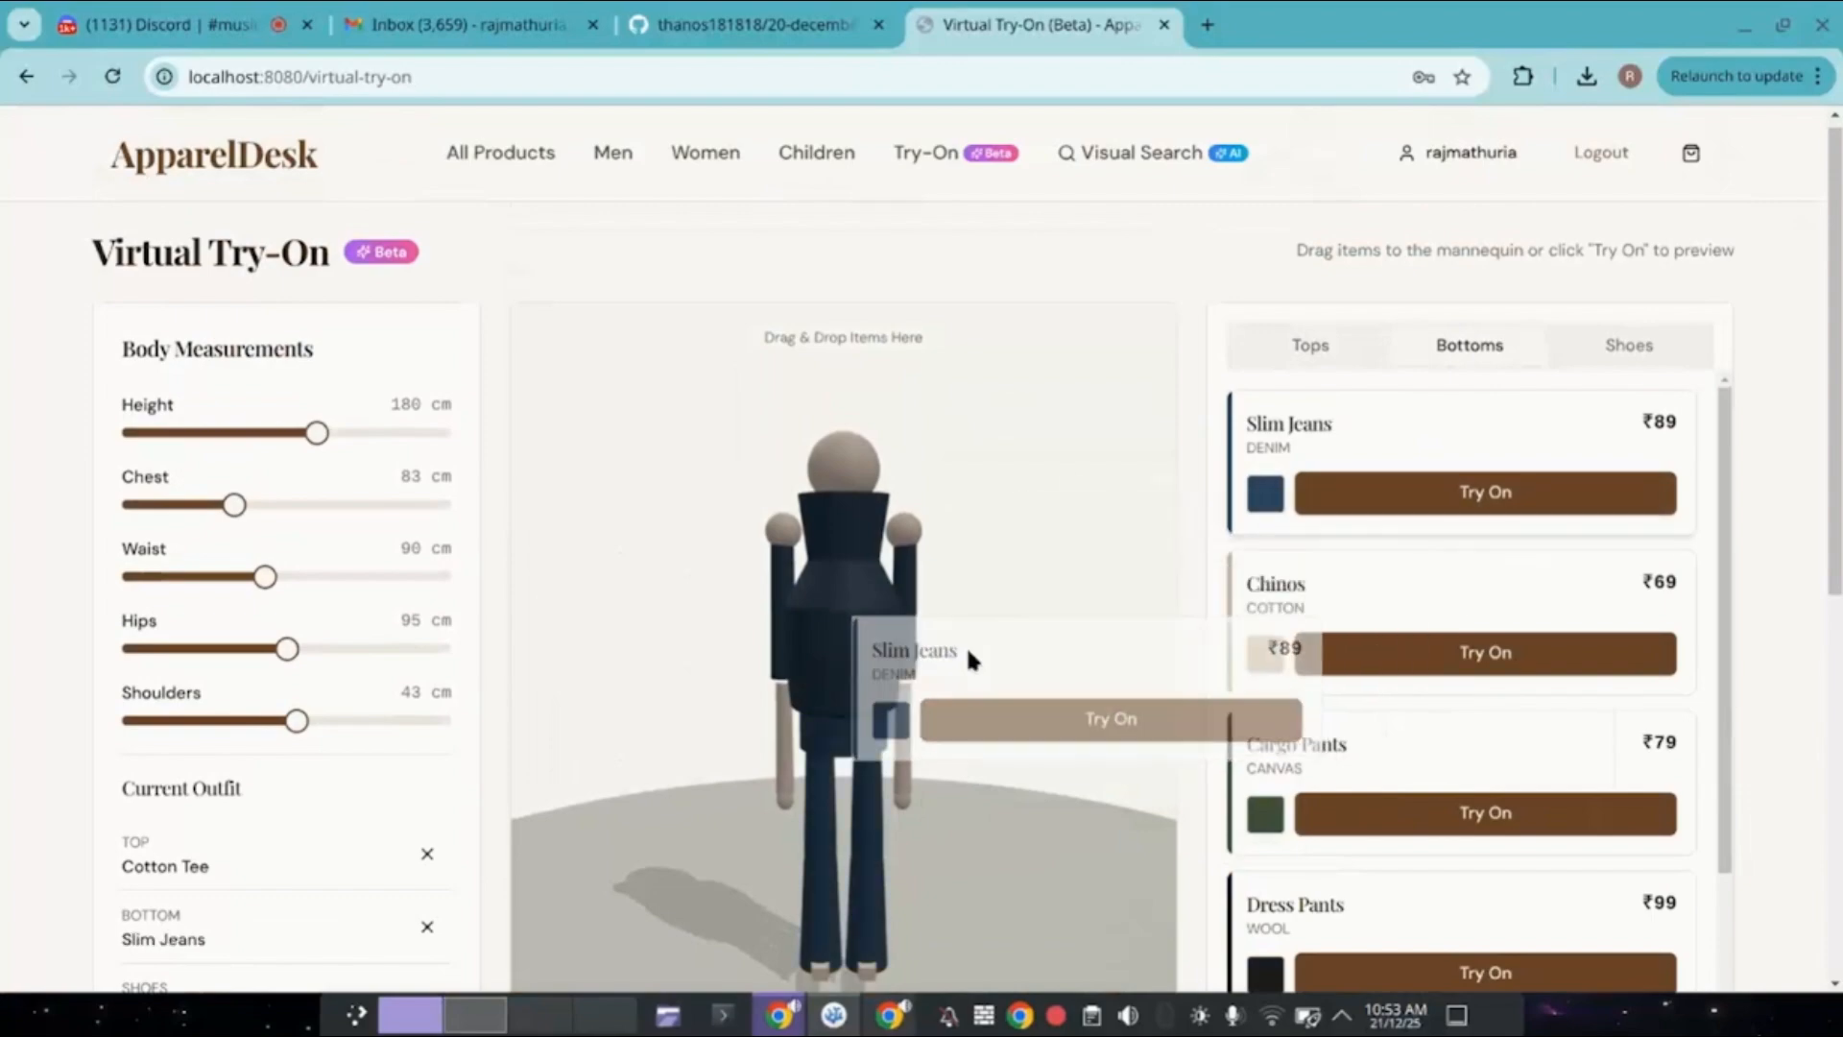
{"action": "left_click", "coordinate": [1411, 660]}
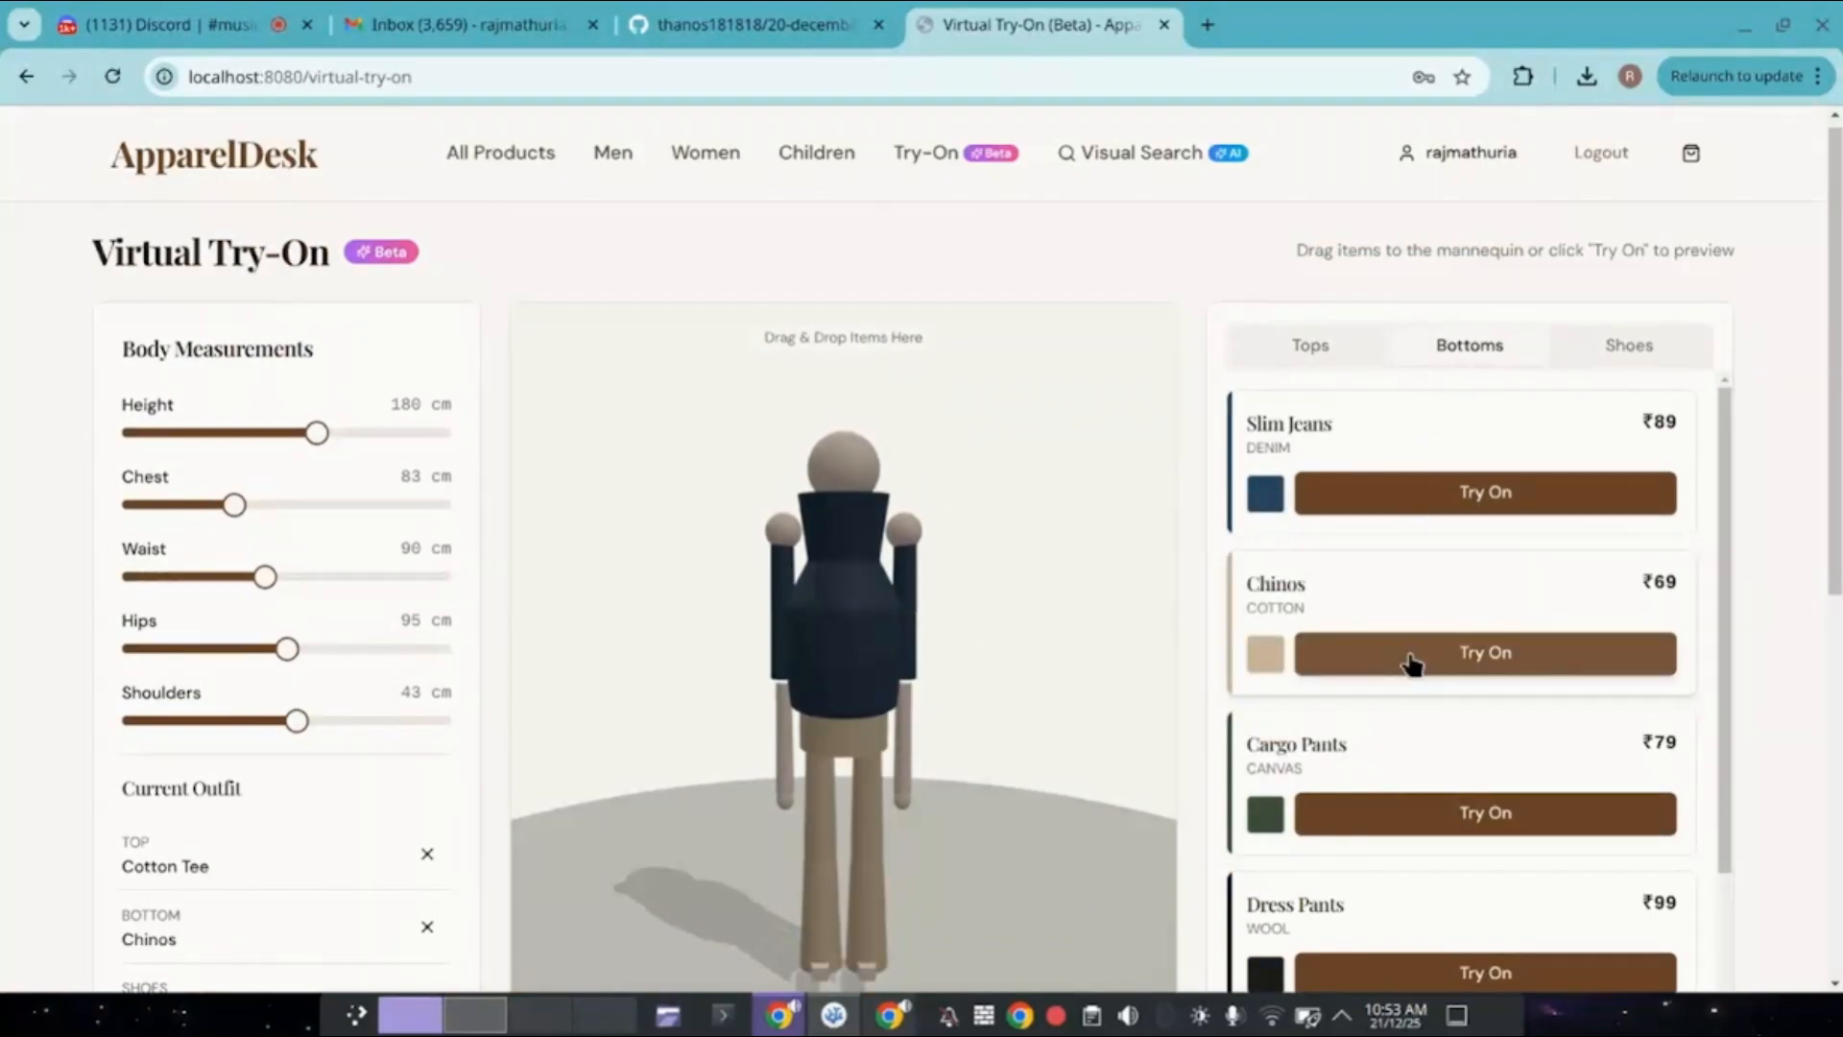
{"action": "left_click", "coordinate": [1440, 498]}
Add Loafers from the Shoes tab and turn on Auto Rotate for the mannequin.
{"action": "left_click", "coordinate": [1616, 351]}
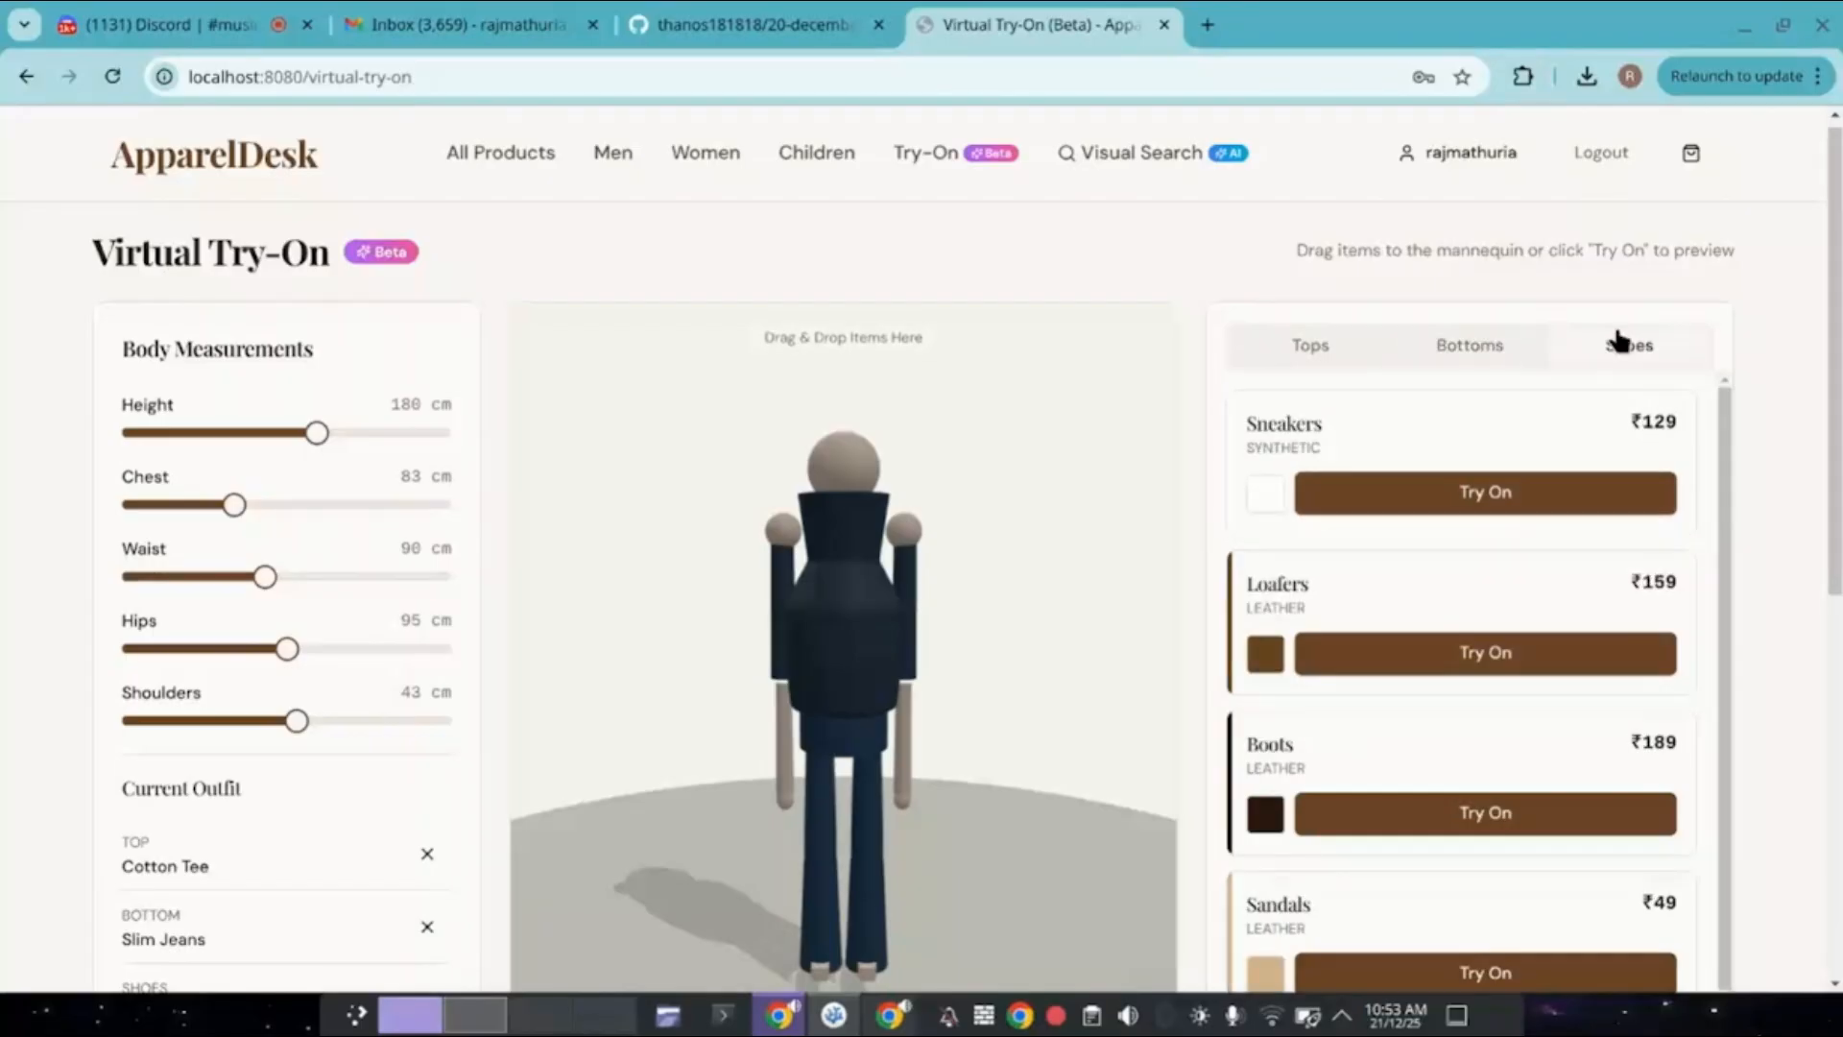
{"action": "left_click", "coordinate": [1479, 657]}
{"action": "scroll", "coordinate": [288, 864], "scroll_direction": "down", "scroll_amount": 2}
{"action": "left_click", "coordinate": [218, 915]}
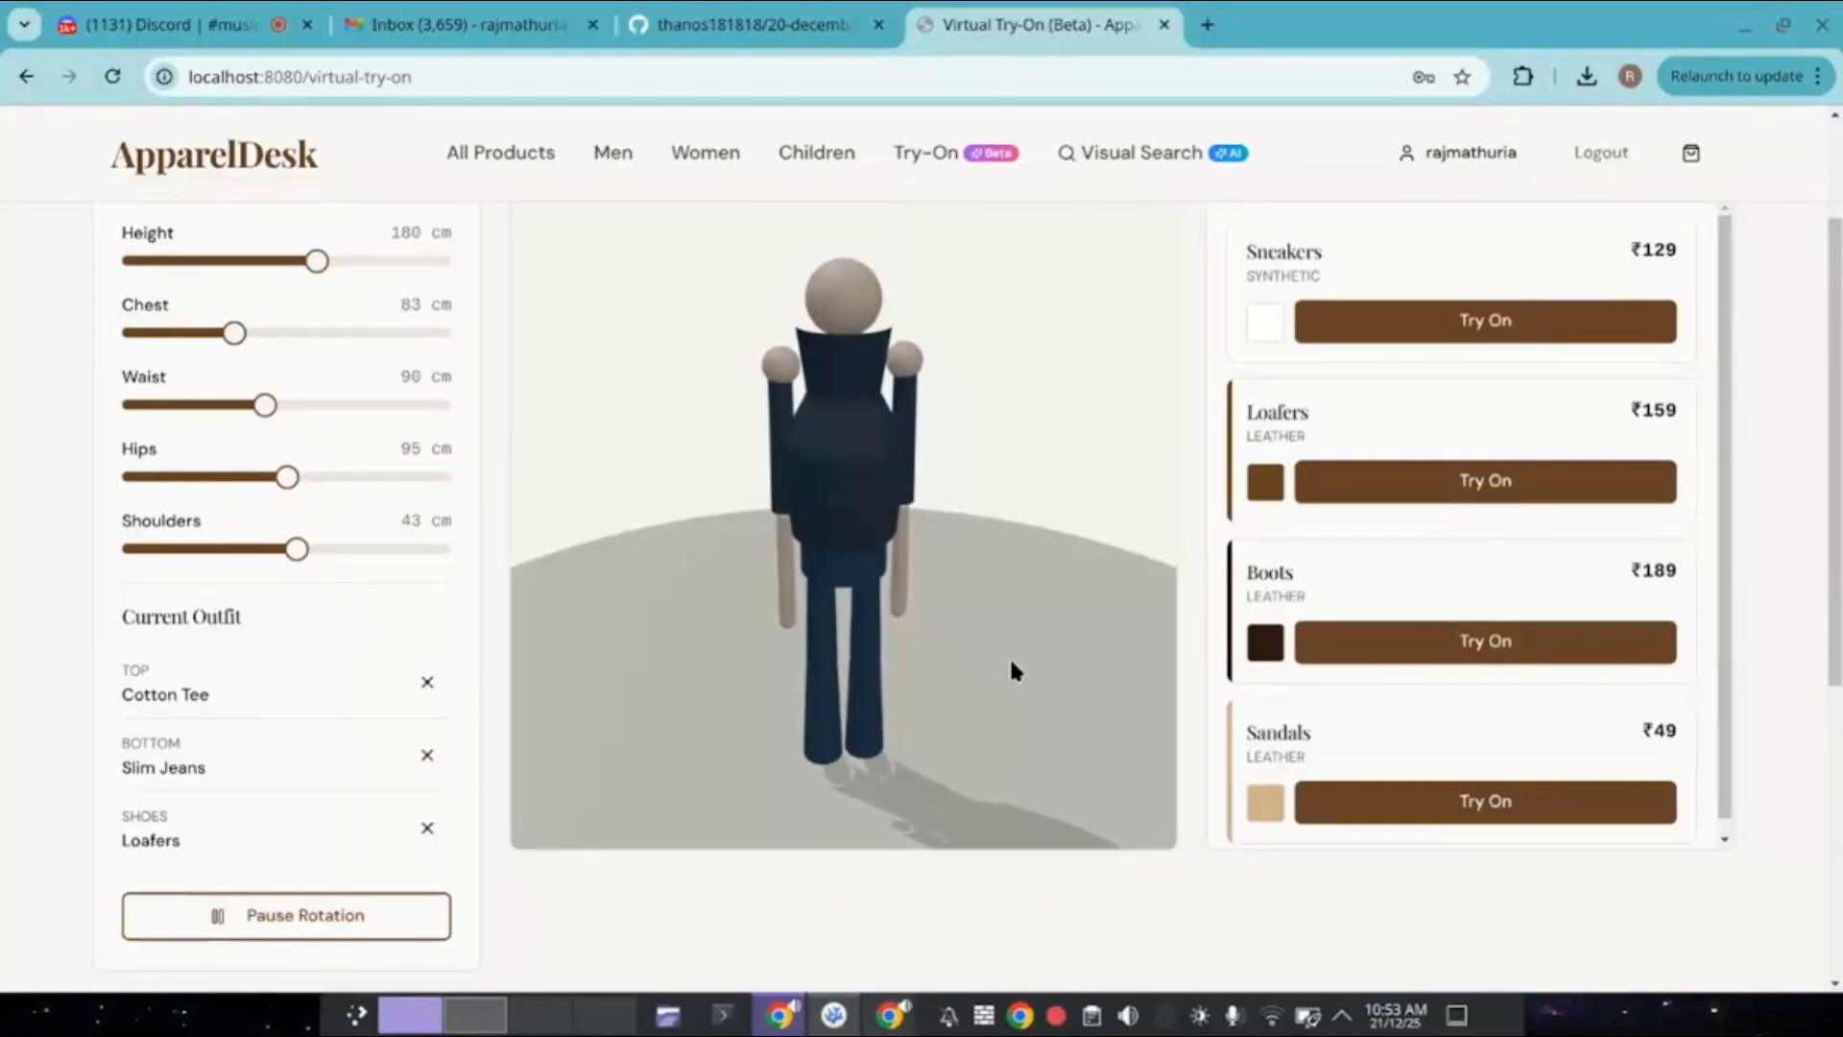
{"action": "scroll", "coordinate": [1010, 655], "scroll_direction": "up", "scroll_amount": 2}
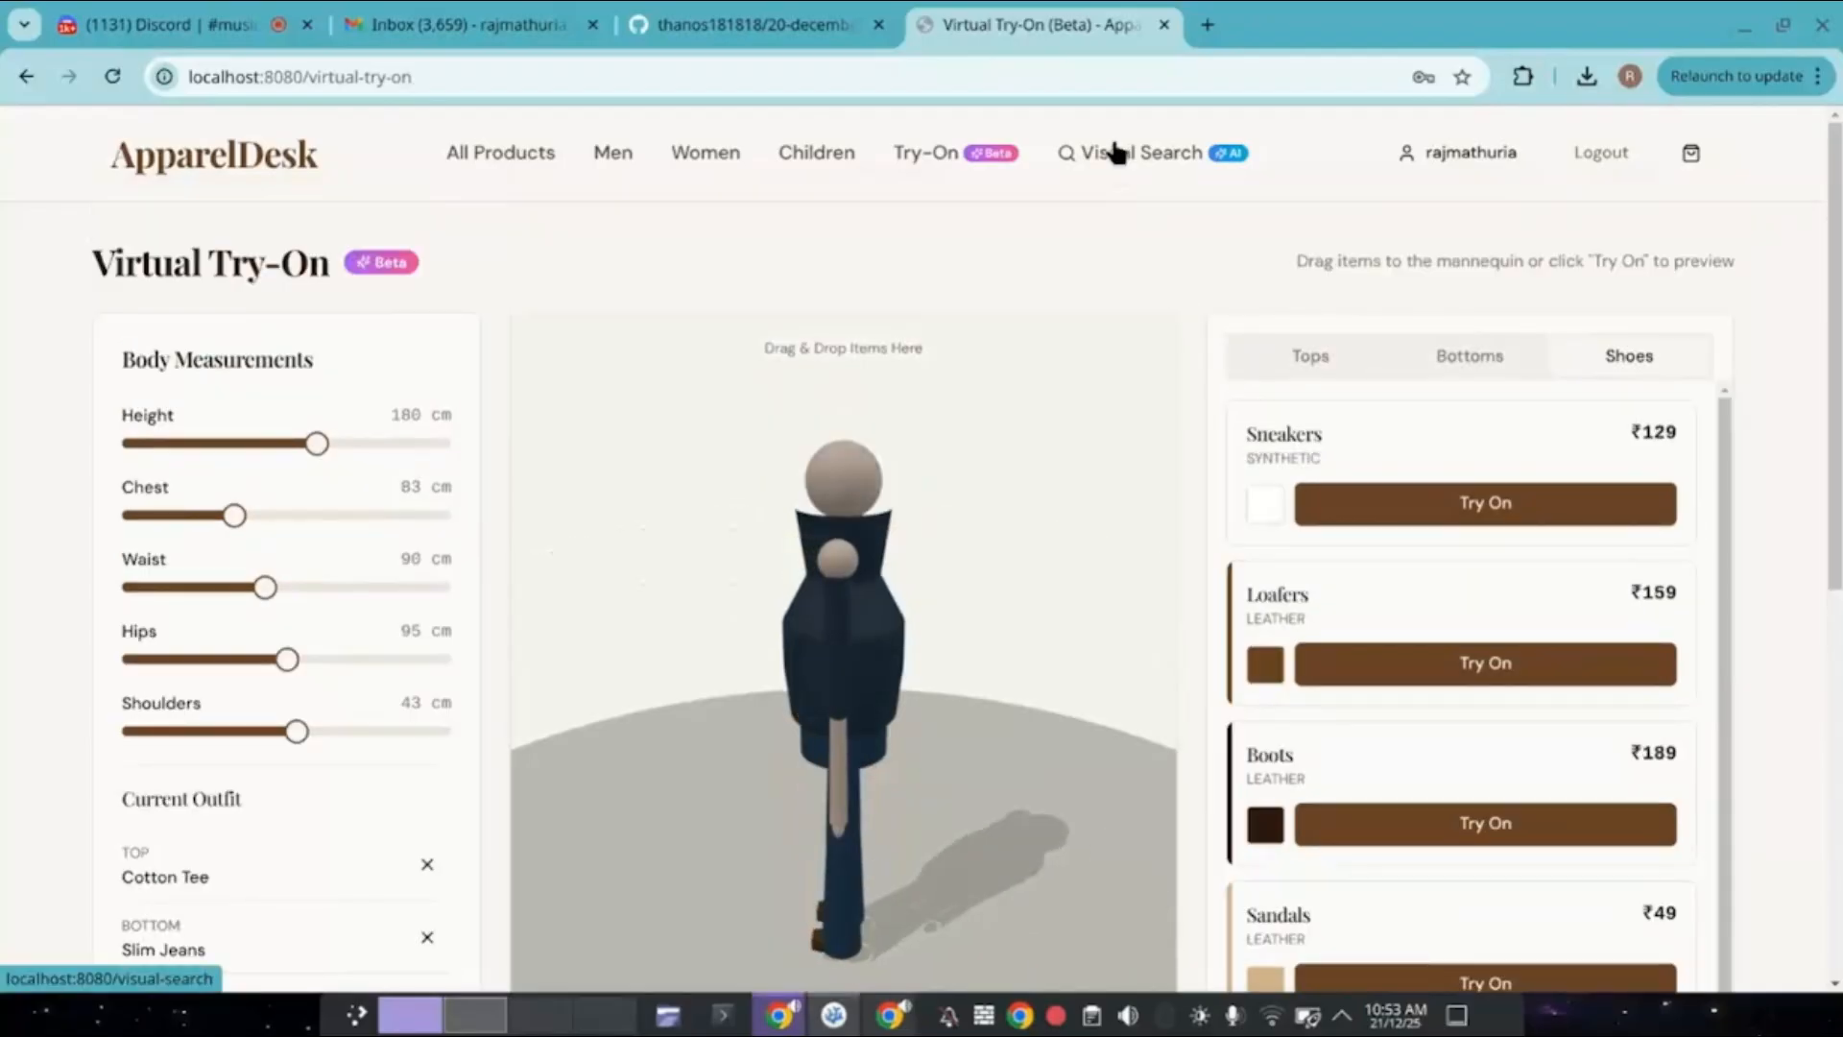
Upload the hero-fashion.jpg shirts photo on the Visual Search page.
{"action": "left_click", "coordinate": [1117, 152]}
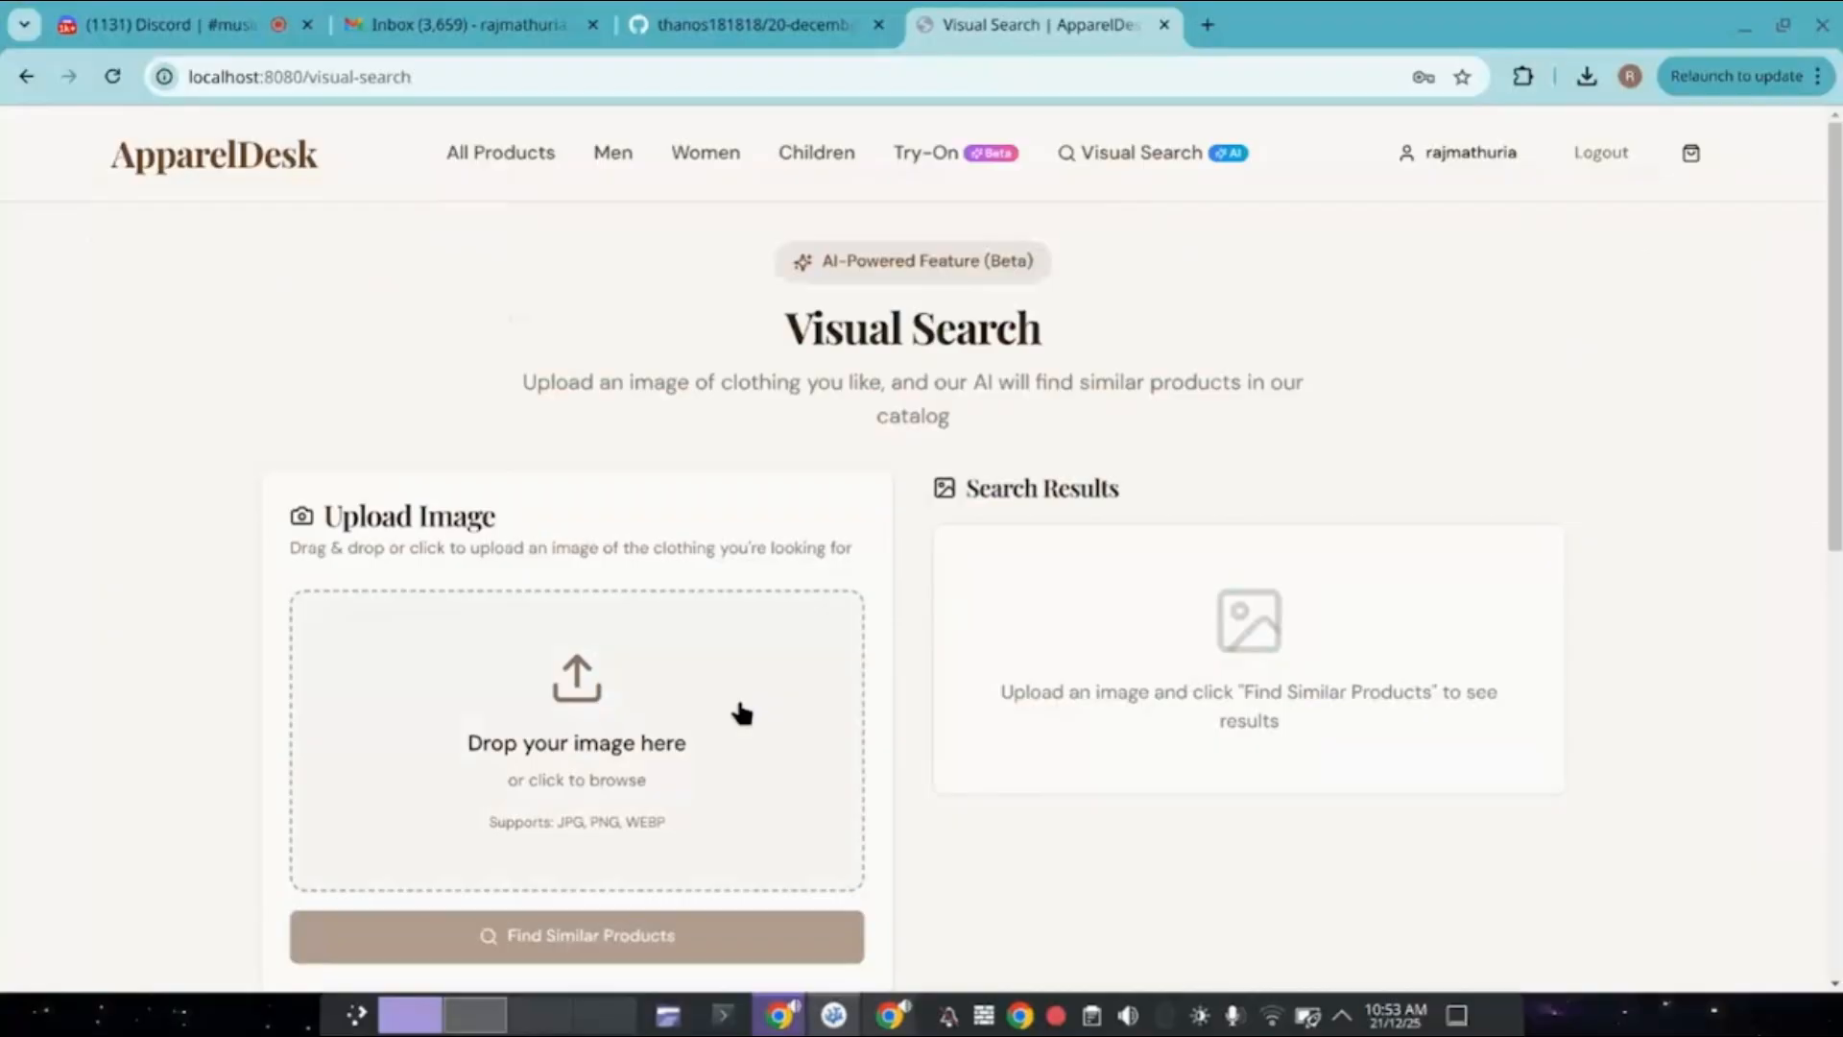
{"action": "left_click", "coordinate": [741, 712]}
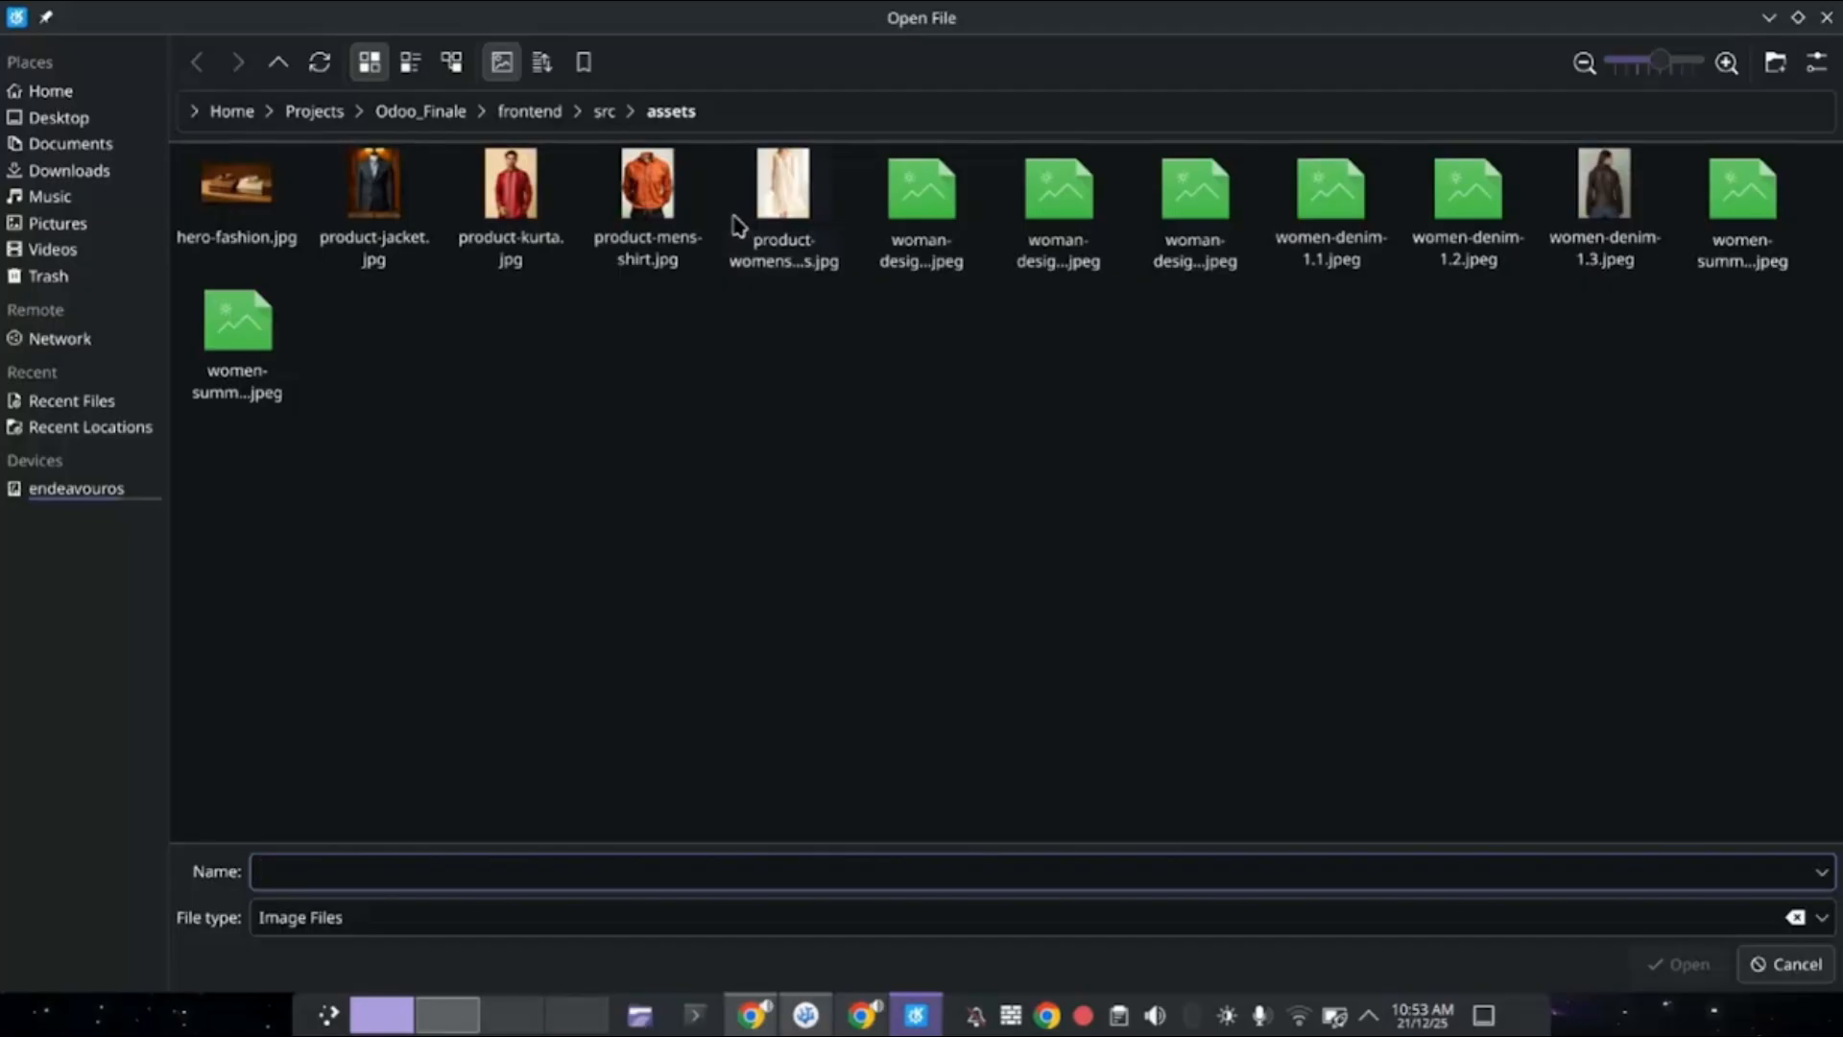
{"action": "double_click", "coordinate": [237, 232]}
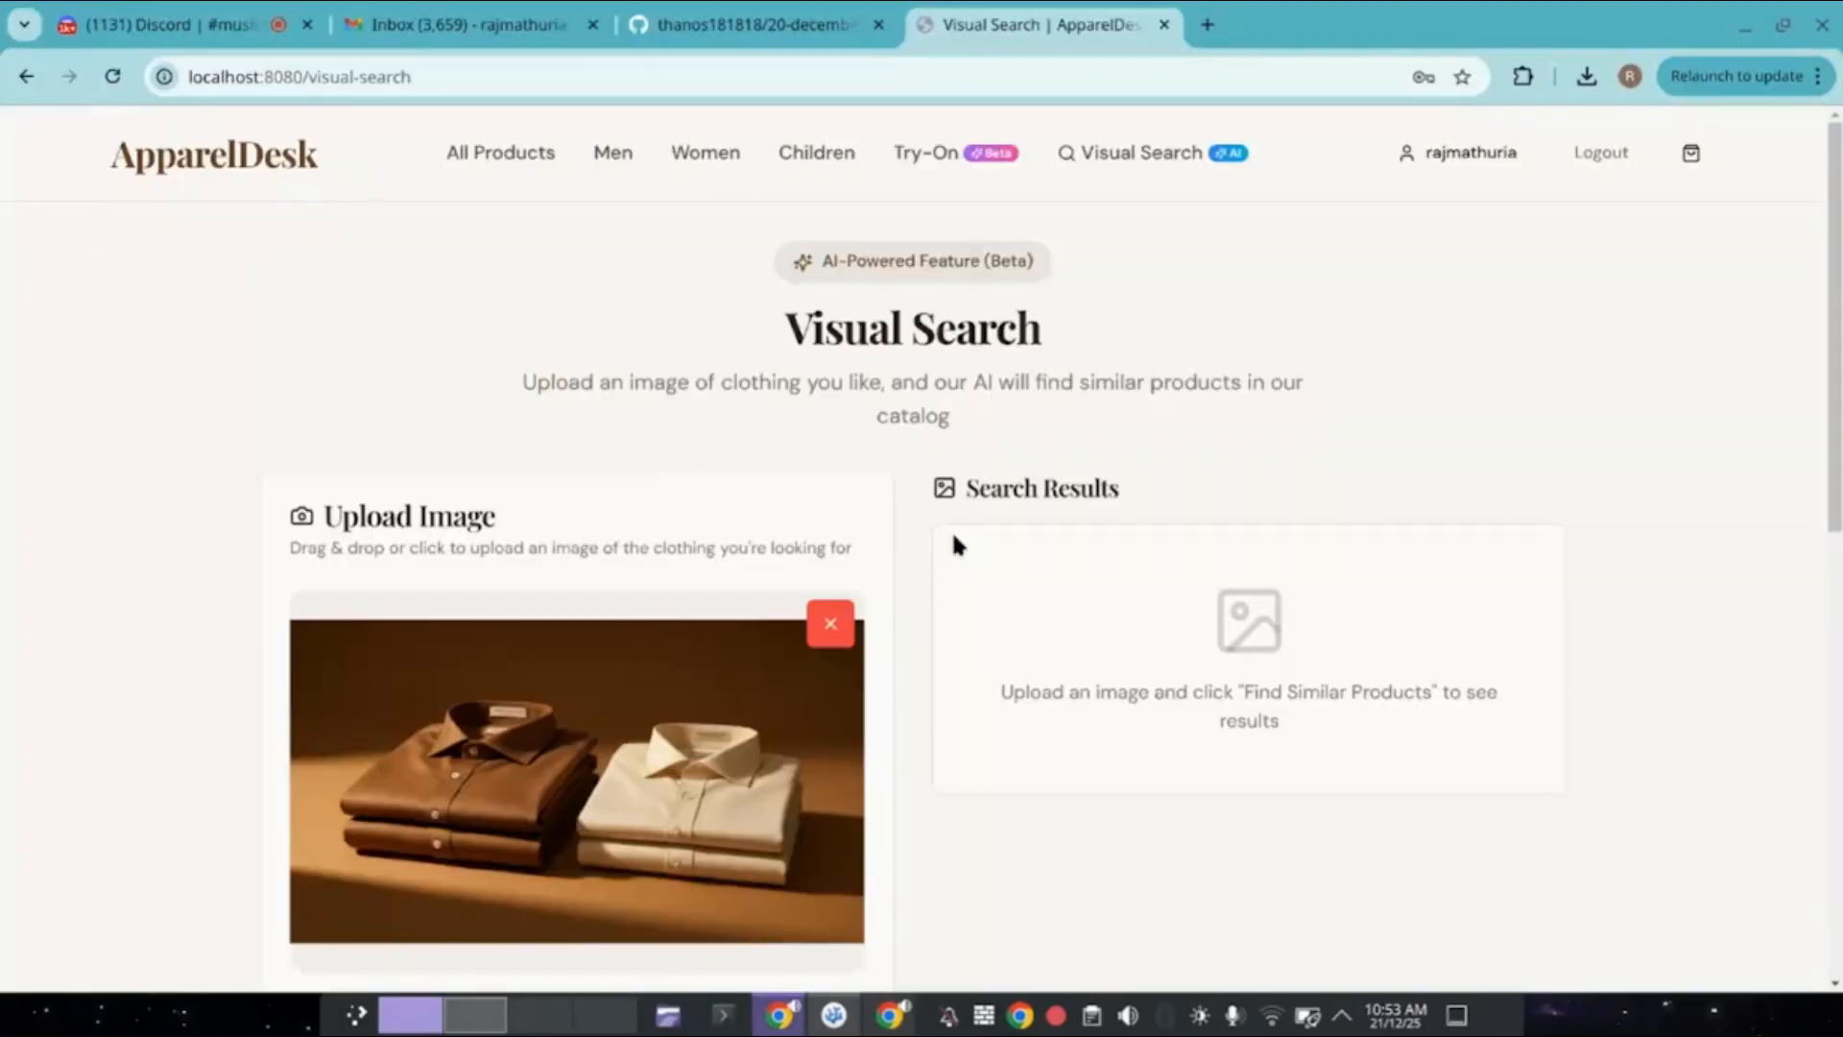
{"action": "scroll", "coordinate": [698, 747], "scroll_direction": "down", "scroll_amount": 1}
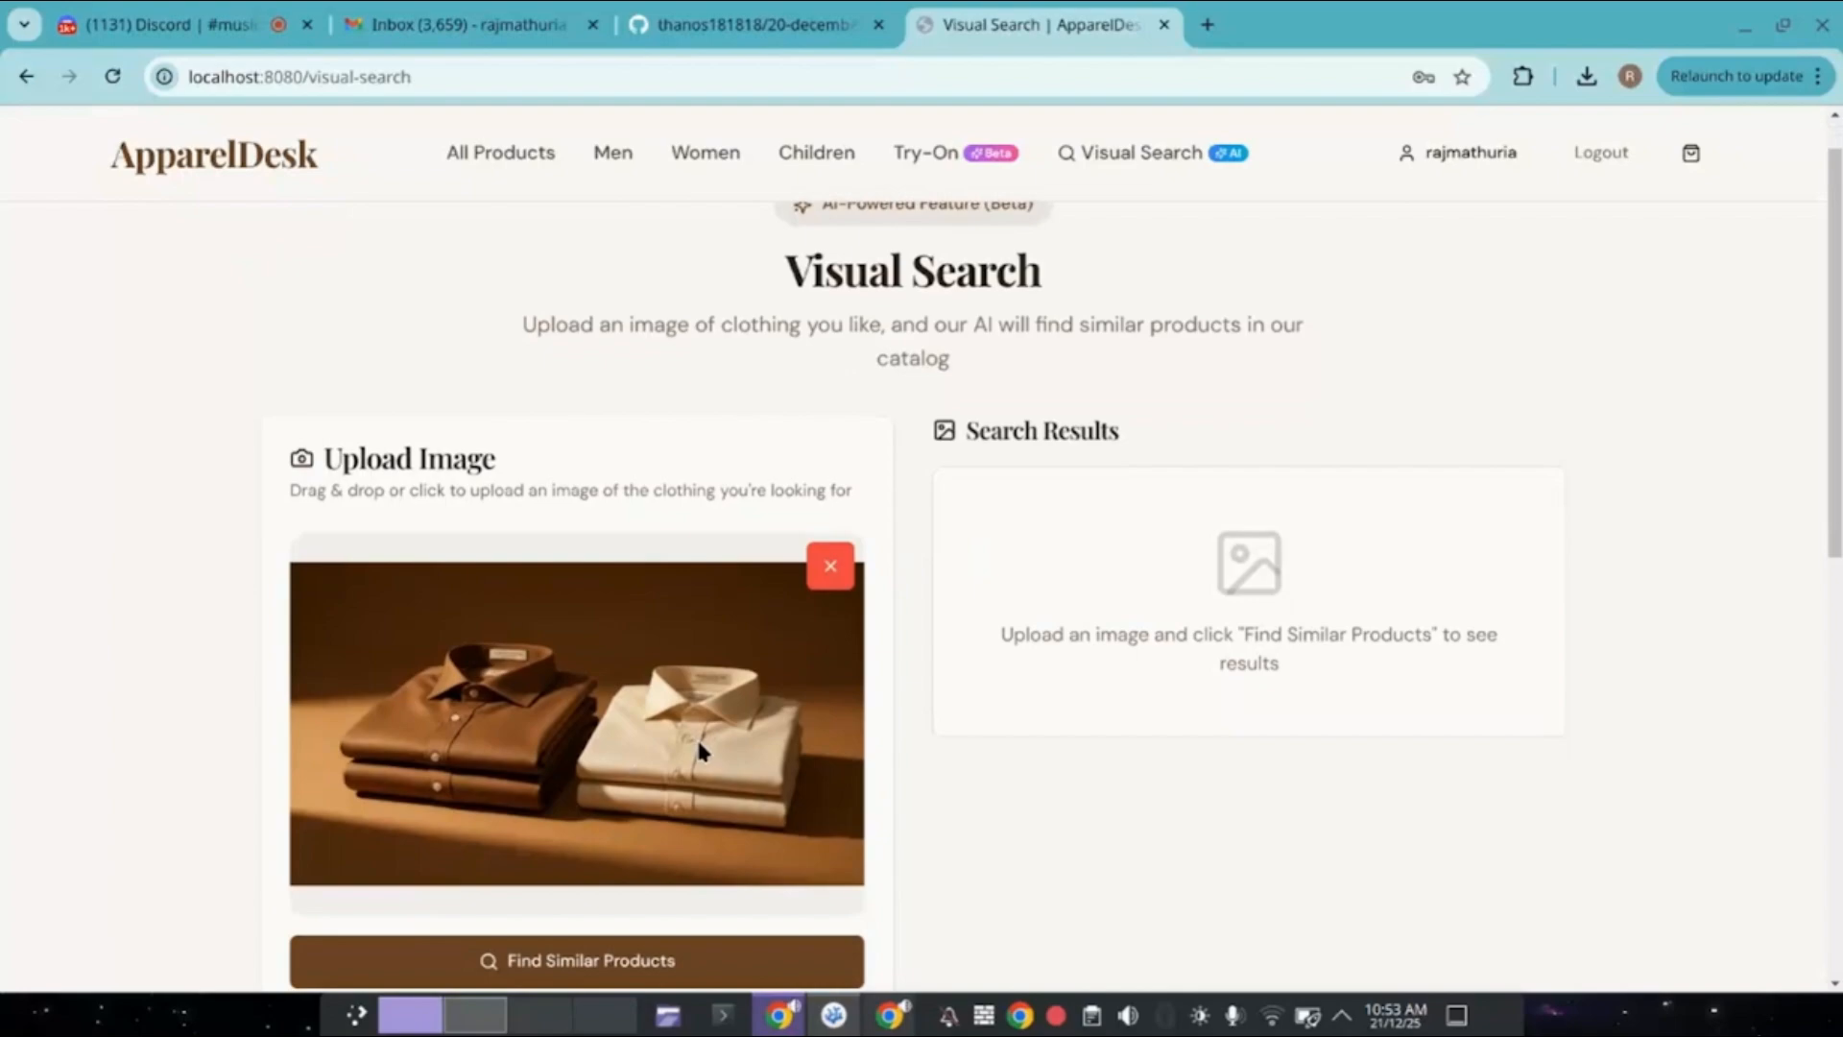
{"action": "scroll", "coordinate": [699, 749], "scroll_direction": "down", "scroll_amount": 2}
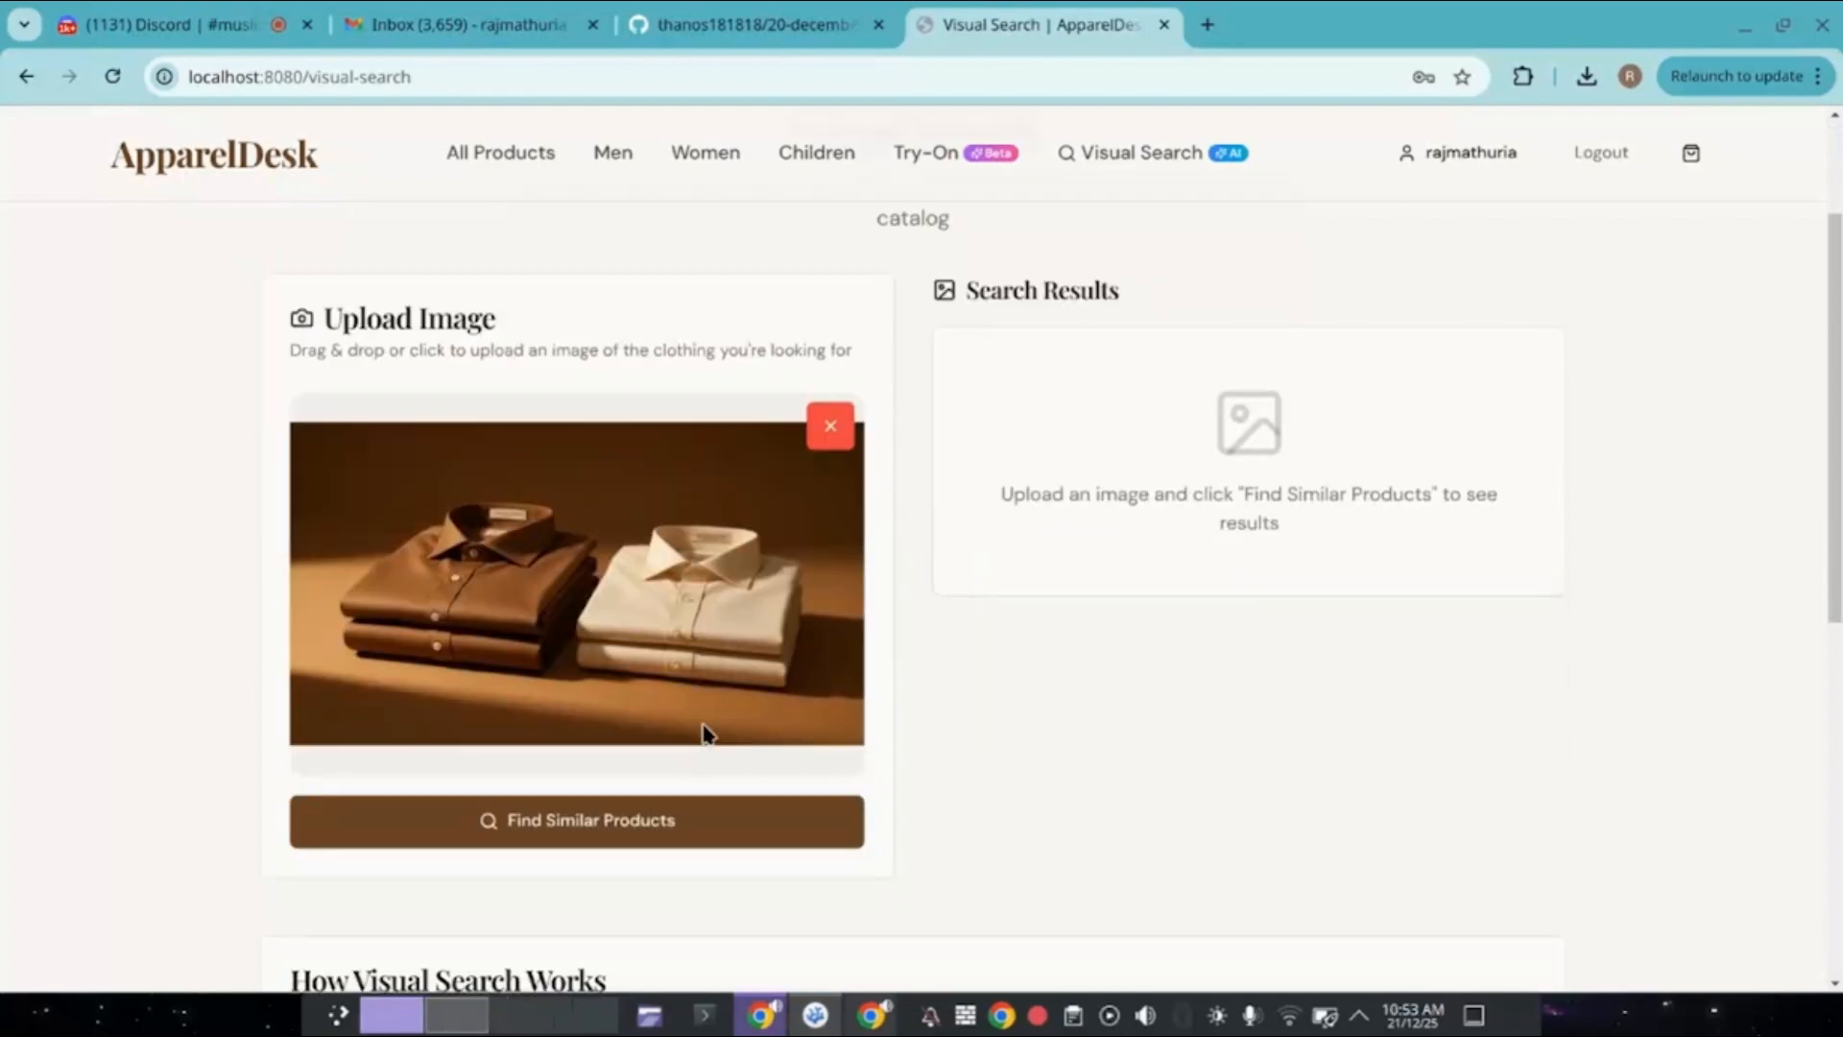
Run Find Similar Products on the photo and switch to Visual Studio Code while it analyses.
{"action": "left_click", "coordinate": [723, 821]}
{"action": "scroll", "coordinate": [1288, 684], "scroll_direction": "down", "scroll_amount": 4}
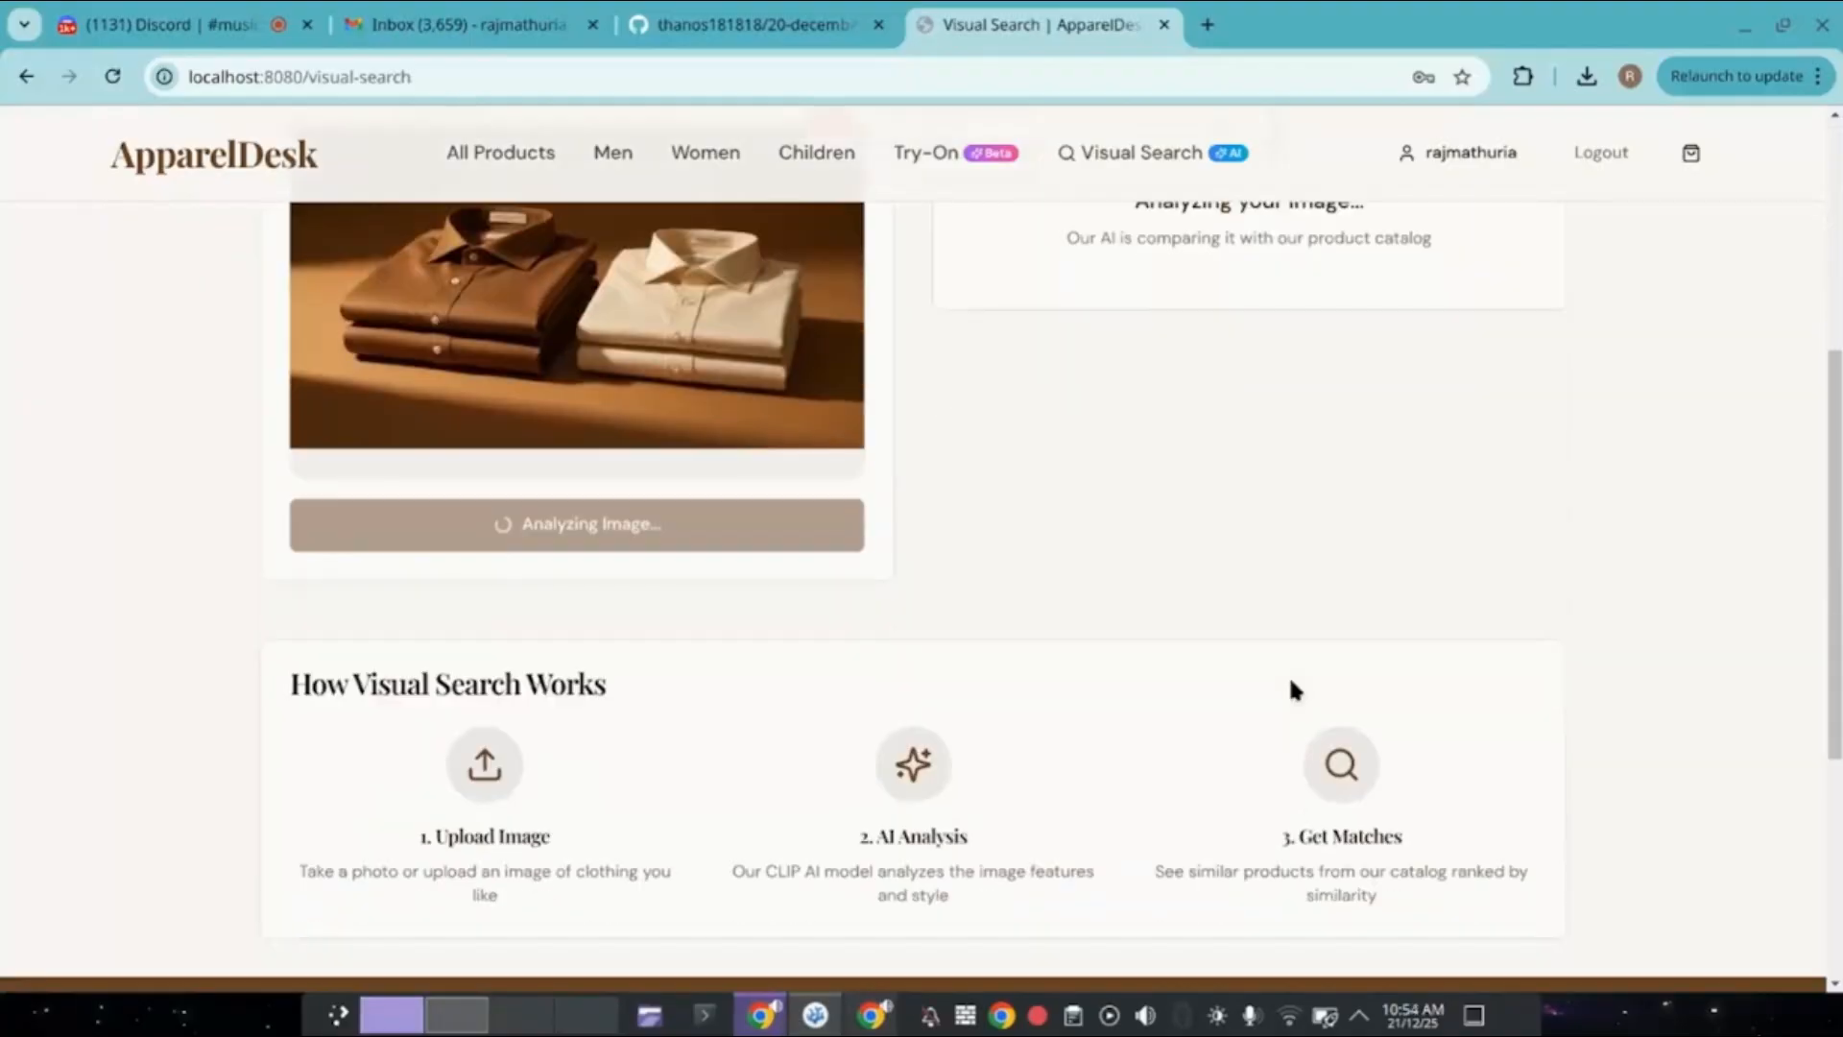
{"action": "scroll", "coordinate": [468, 730], "scroll_direction": "down", "scroll_amount": 1}
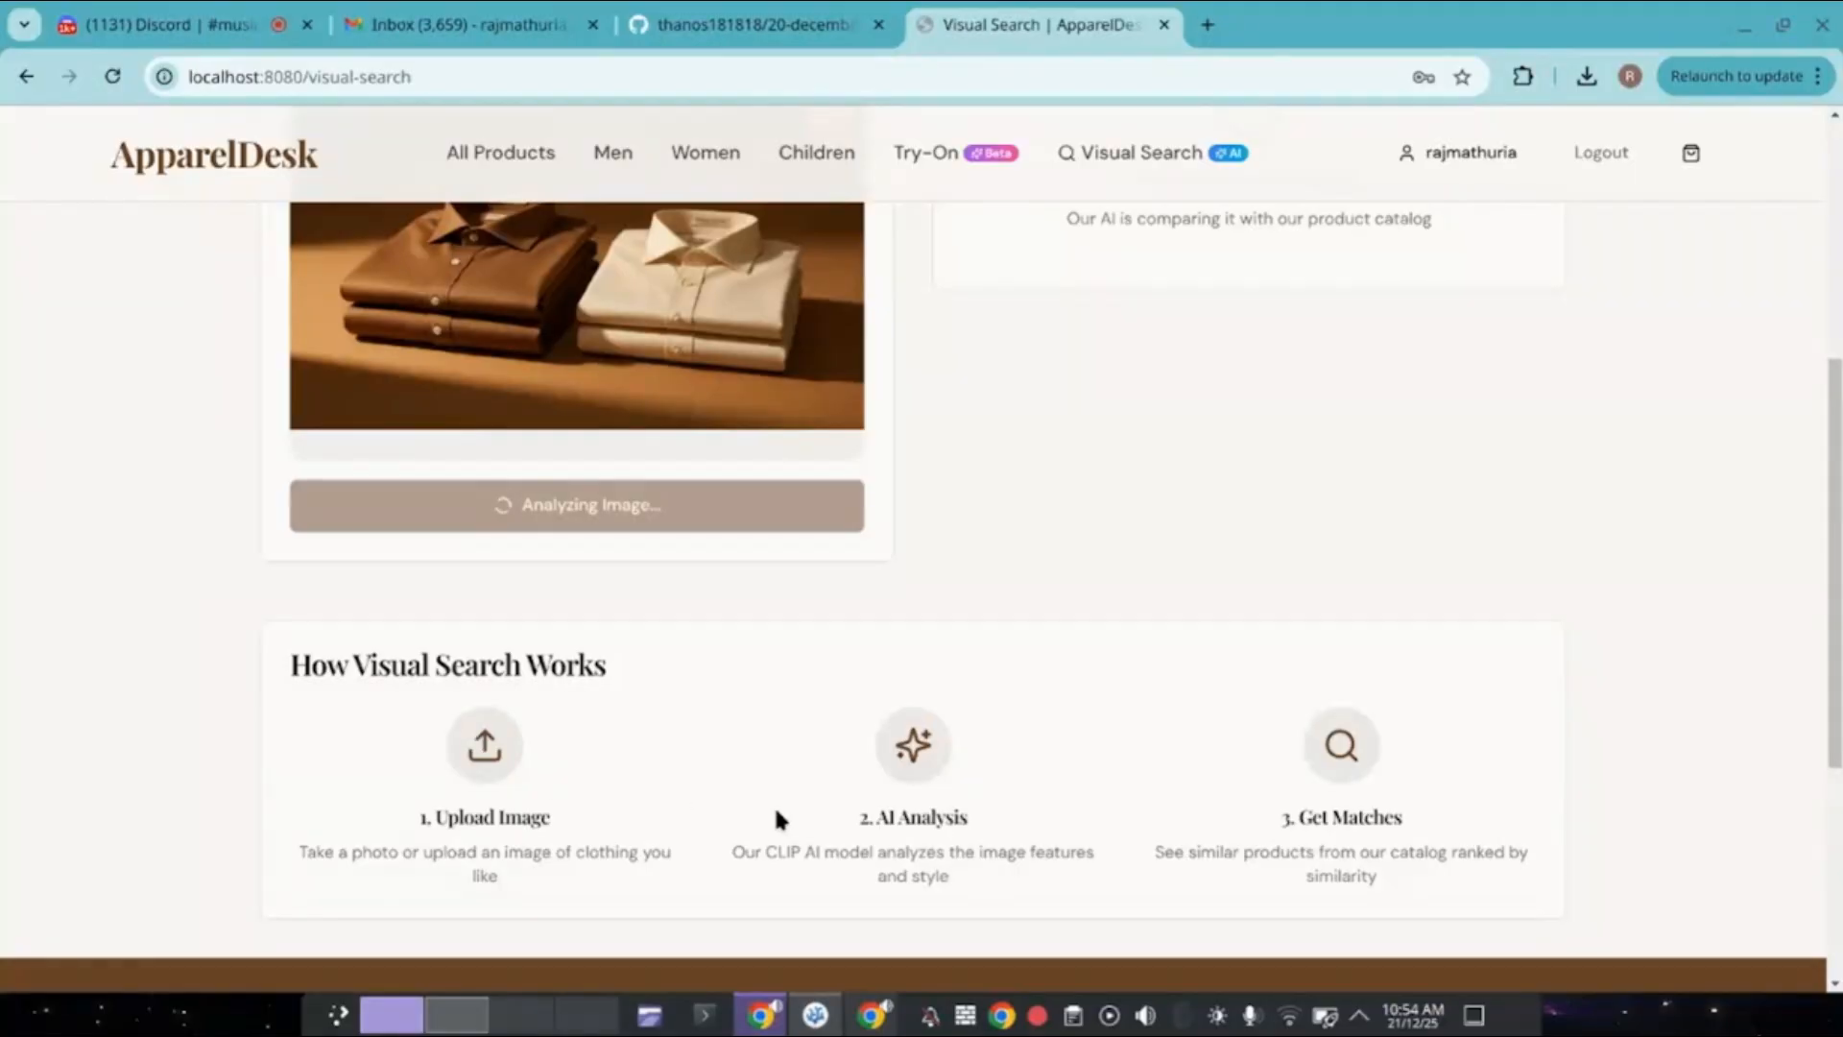
{"action": "scroll", "coordinate": [1034, 824], "scroll_direction": "up", "scroll_amount": 3}
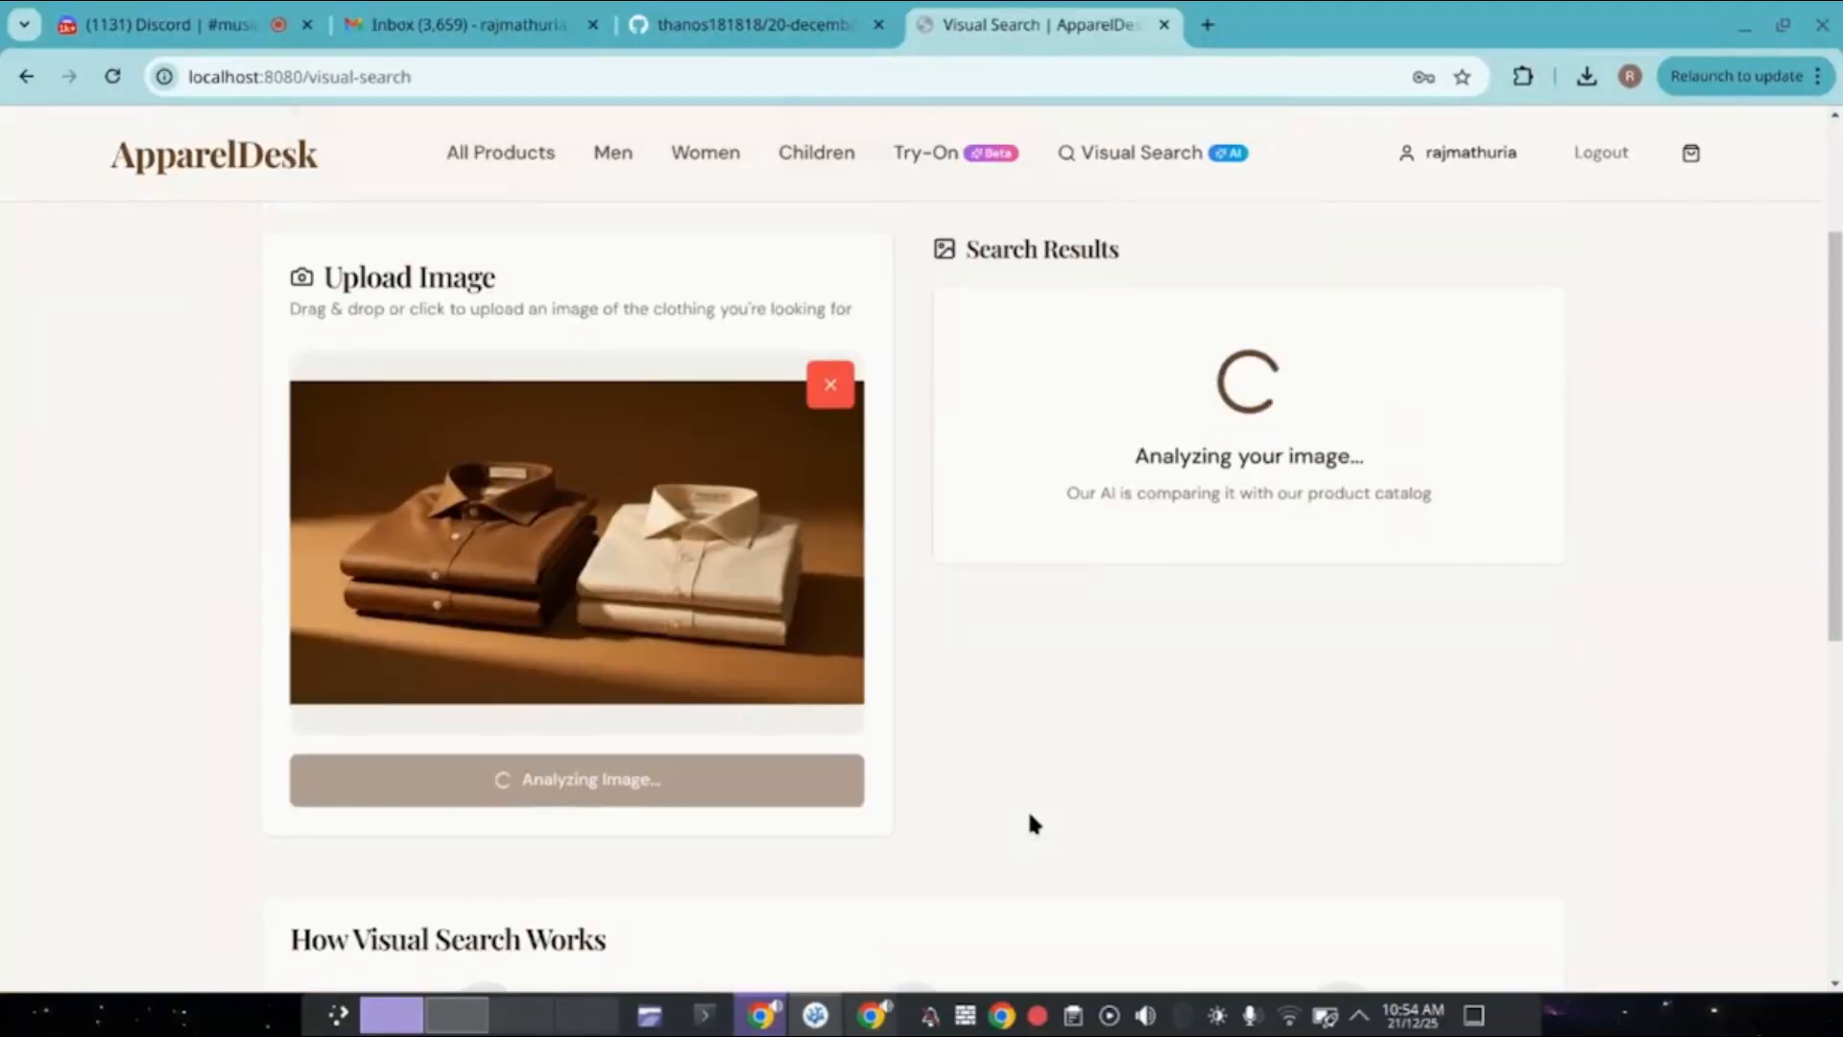
{"action": "scroll", "coordinate": [1033, 824], "scroll_direction": "down", "scroll_amount": 2}
{"action": "scroll", "coordinate": [1032, 823], "scroll_direction": "up", "scroll_amount": 4}
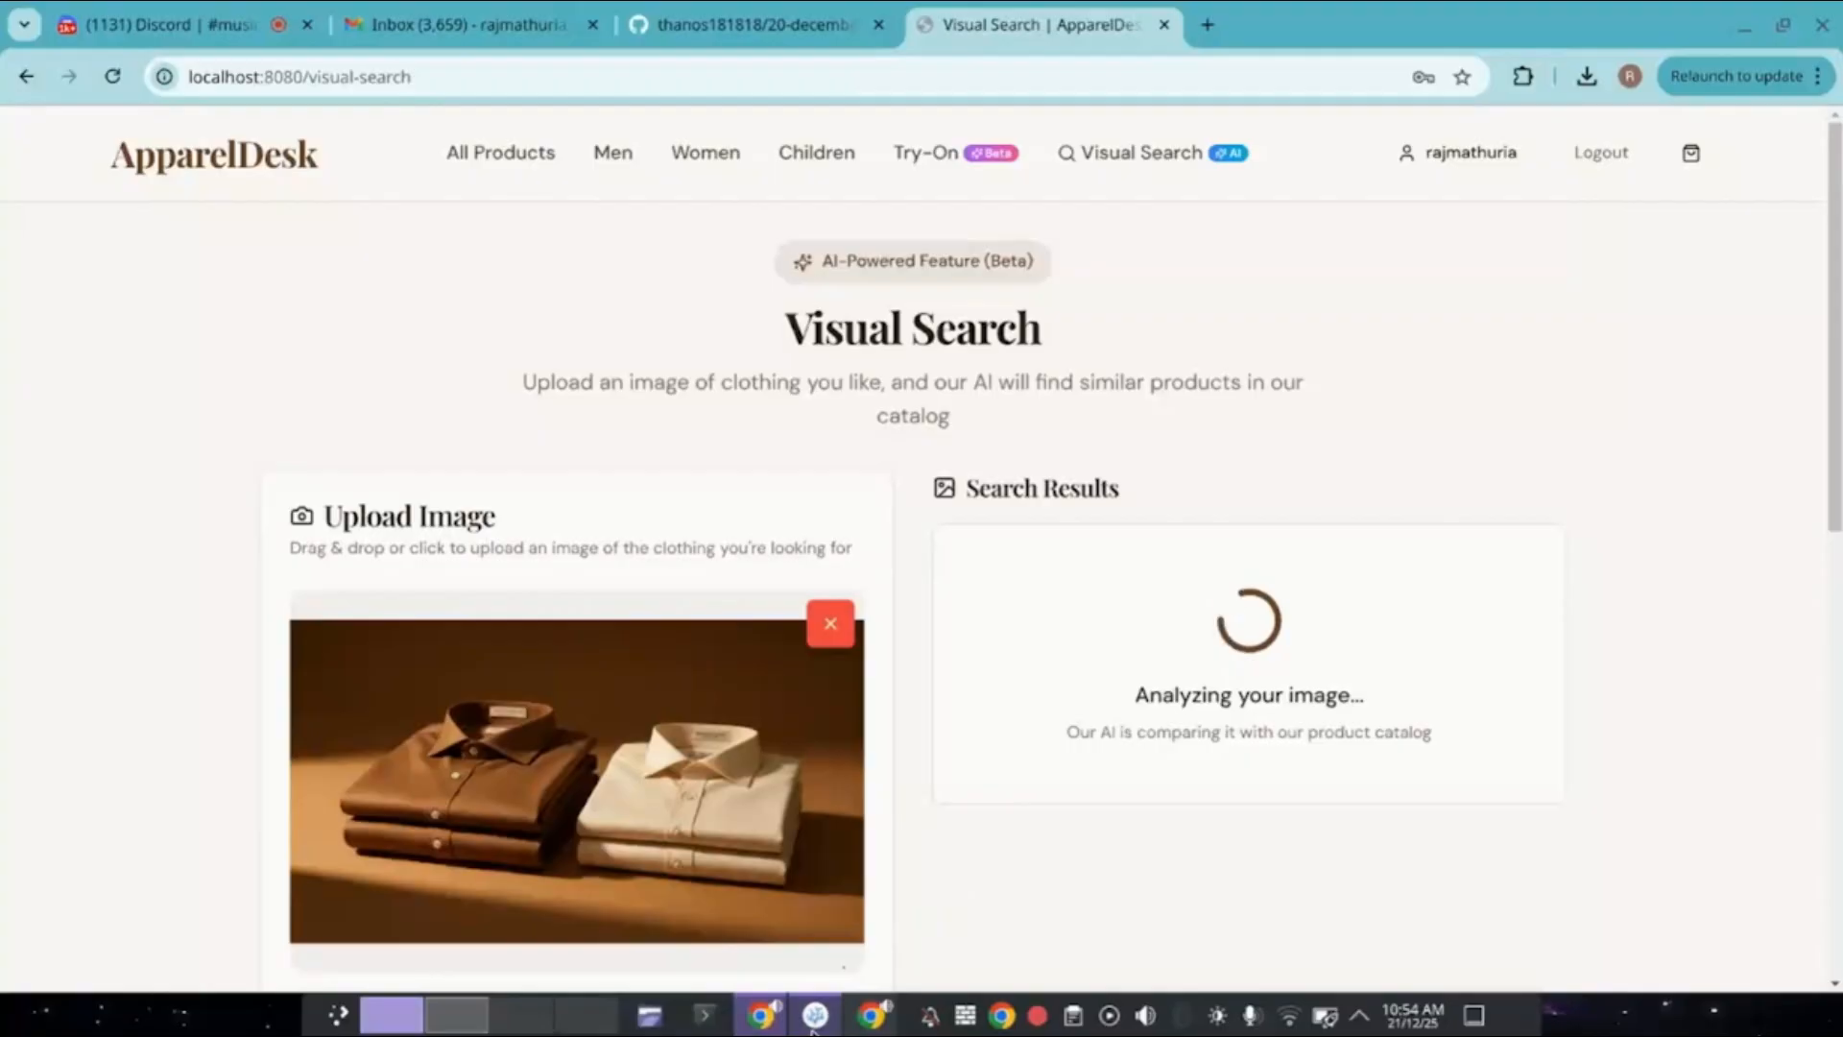
{"action": "left_click", "coordinate": [815, 1018]}
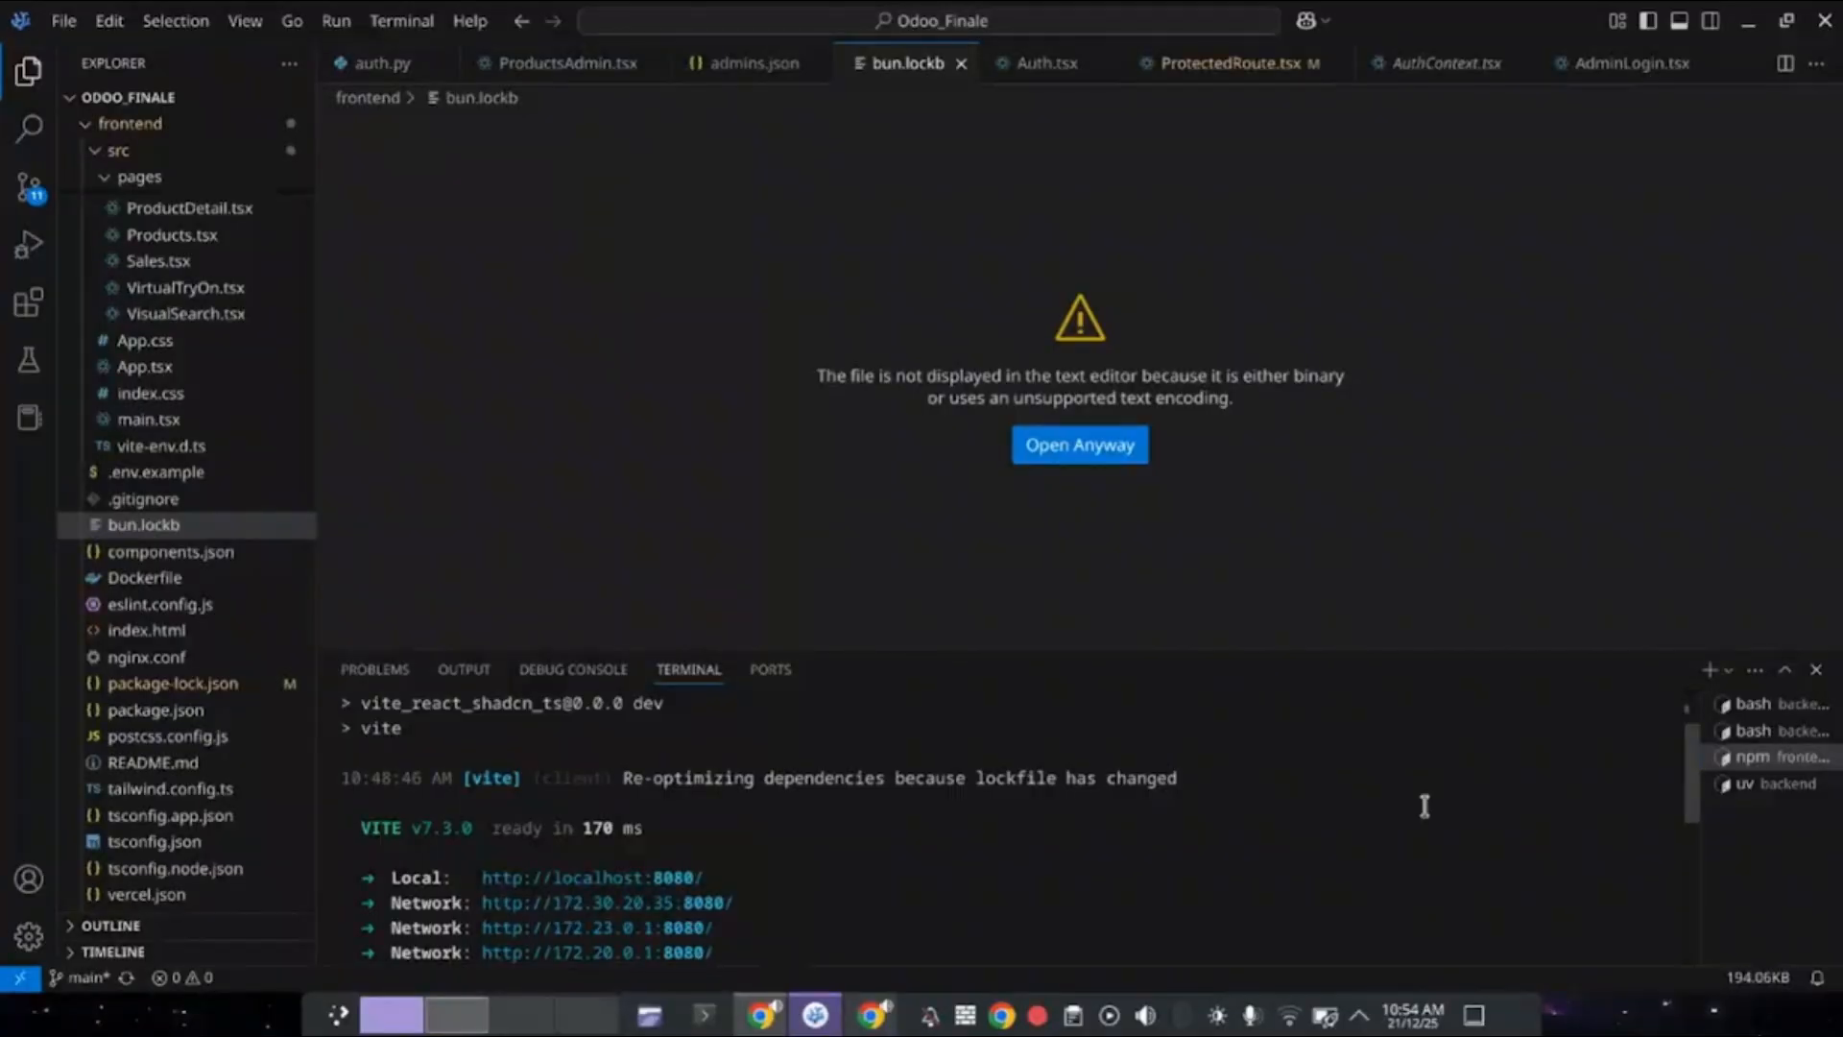
Check the second bash and uv backend terminal sessions, then return to Chrome's search results.
{"action": "left_click", "coordinate": [1753, 735]}
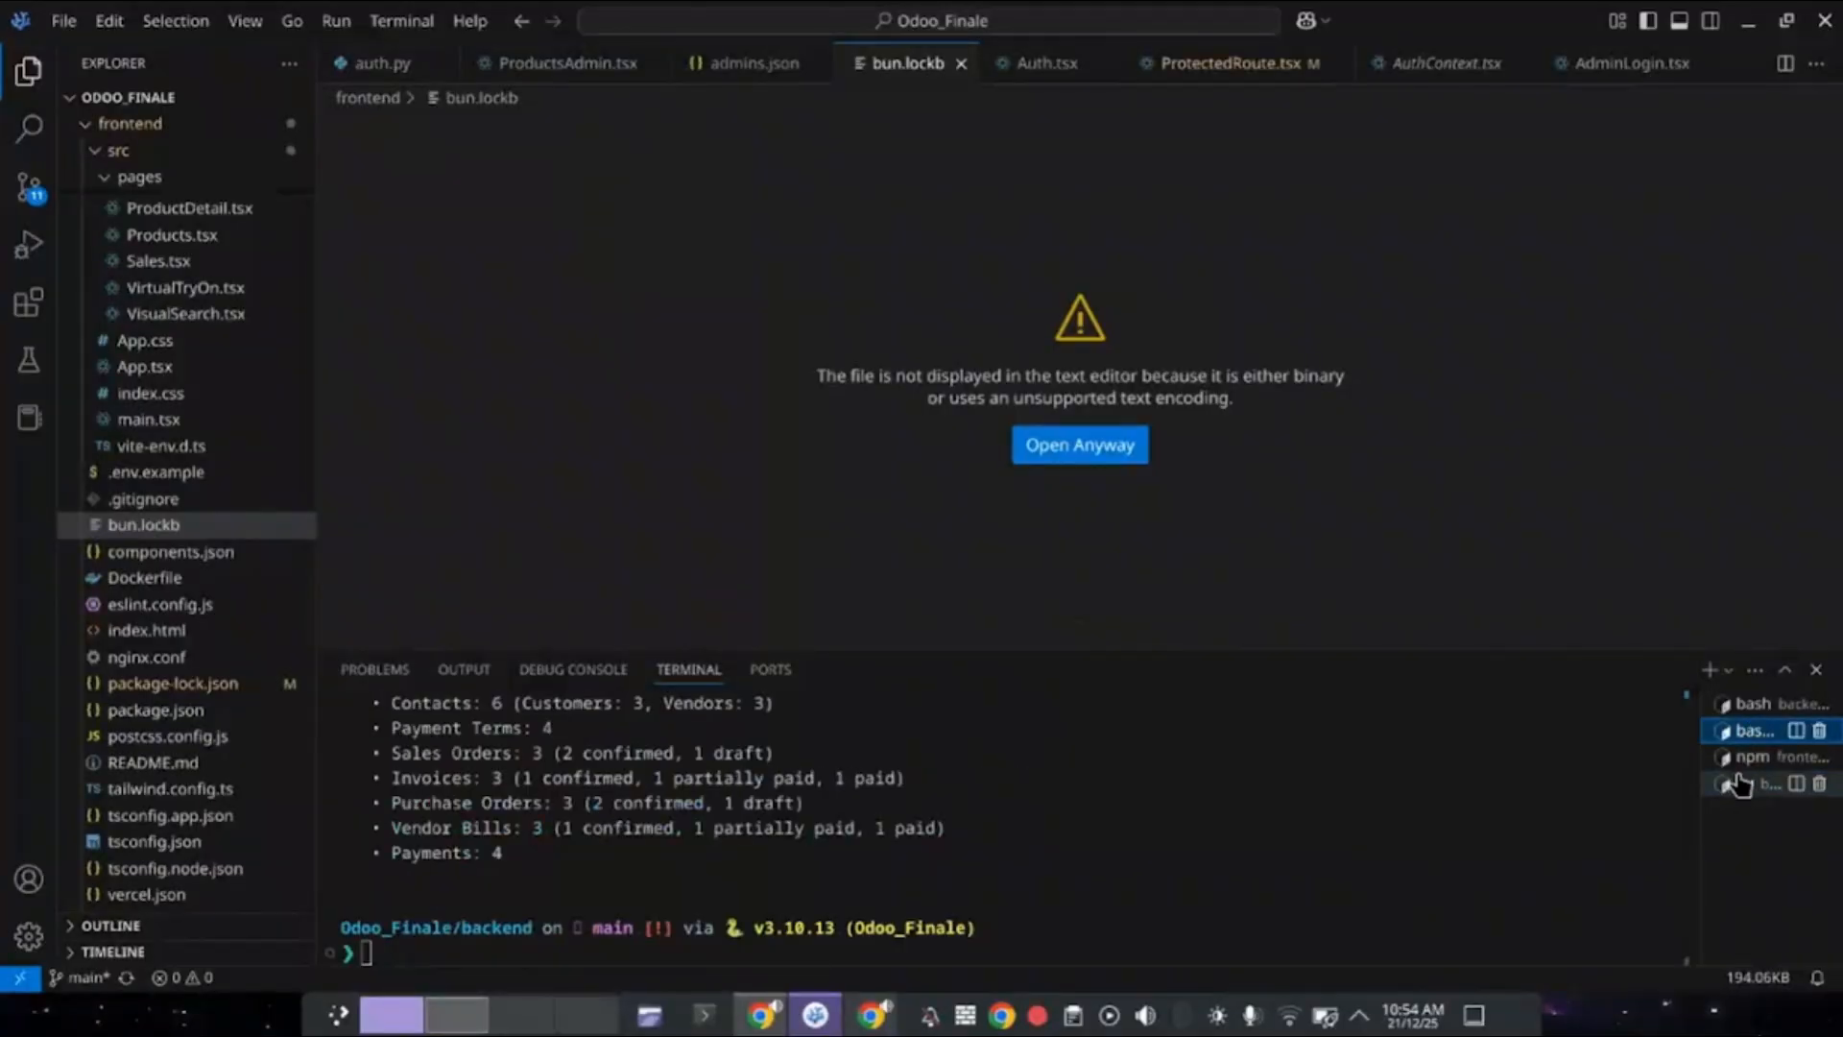
{"action": "left_click", "coordinate": [1756, 783]}
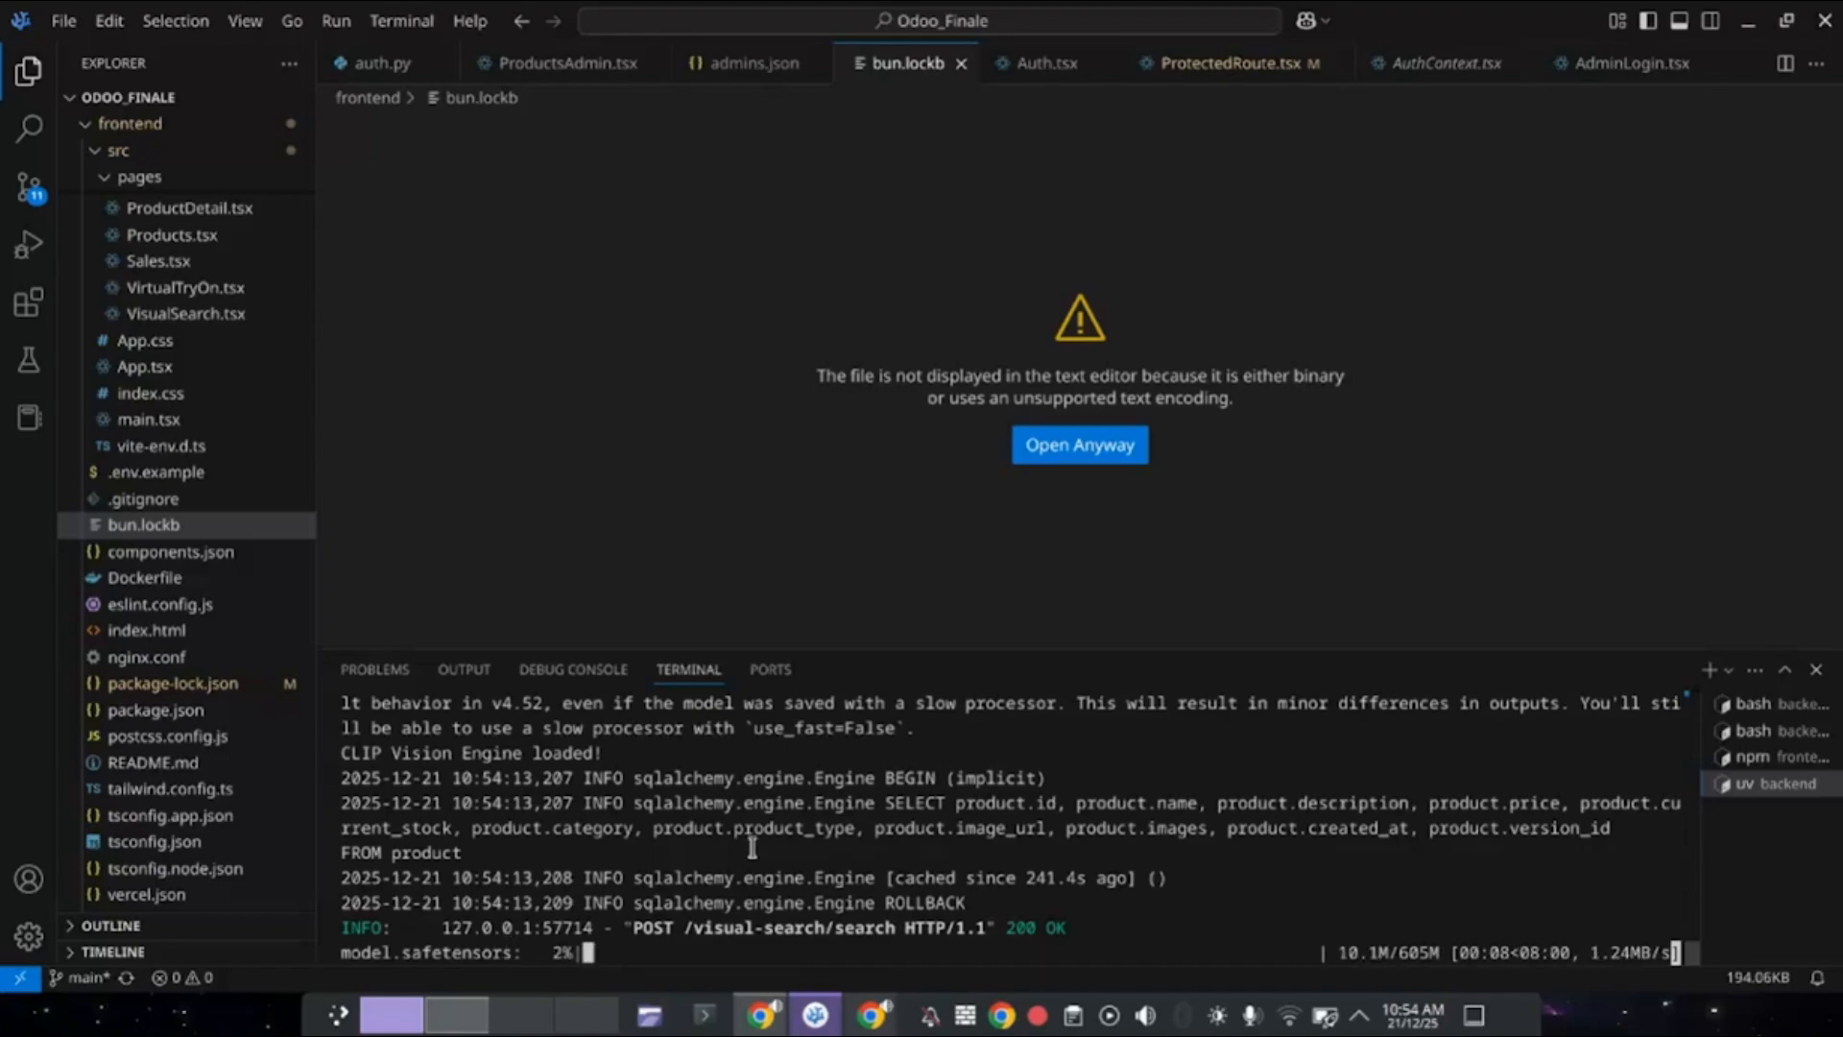
{"action": "key", "text": "alt+Tab"}
{"action": "scroll", "coordinate": [861, 799], "scroll_direction": "down", "scroll_amount": 3}
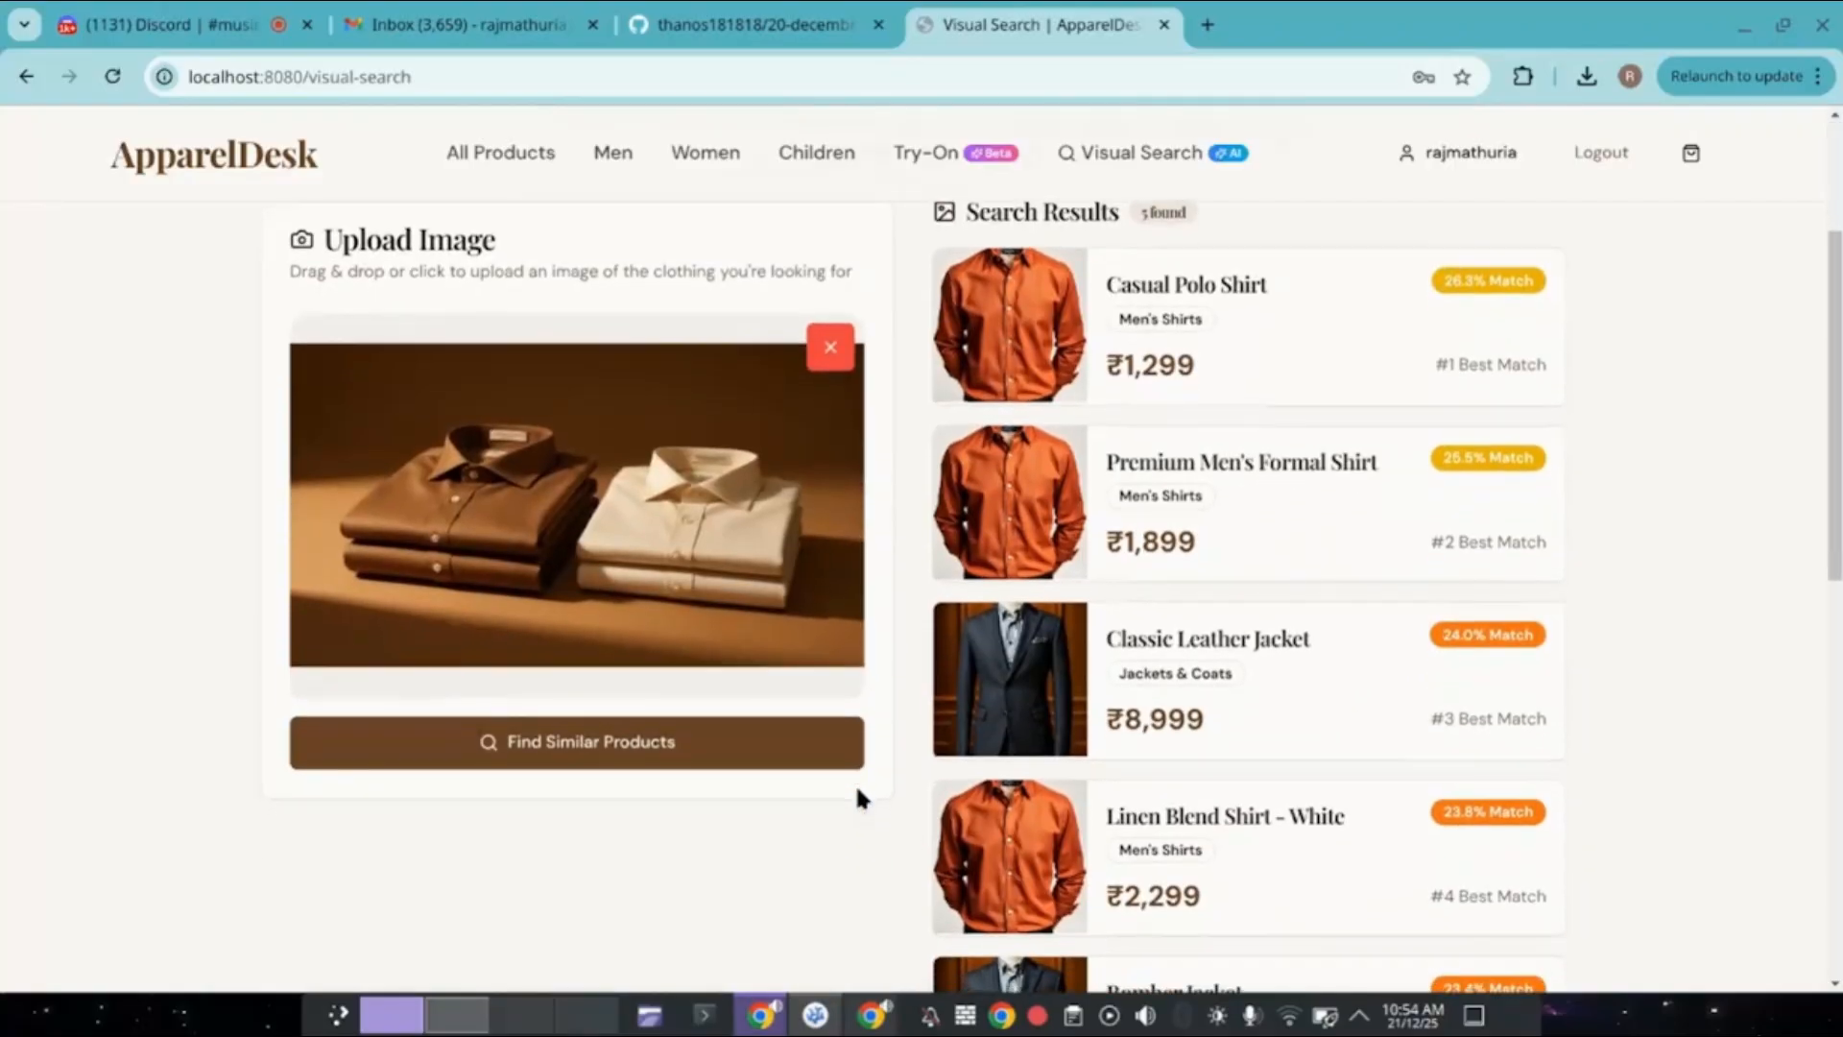
Open Casual Polo Shirt from the top result, then view the Men and Pants listing showing 0 products.
{"action": "scroll", "coordinate": [858, 797], "scroll_direction": "up", "scroll_amount": 2}
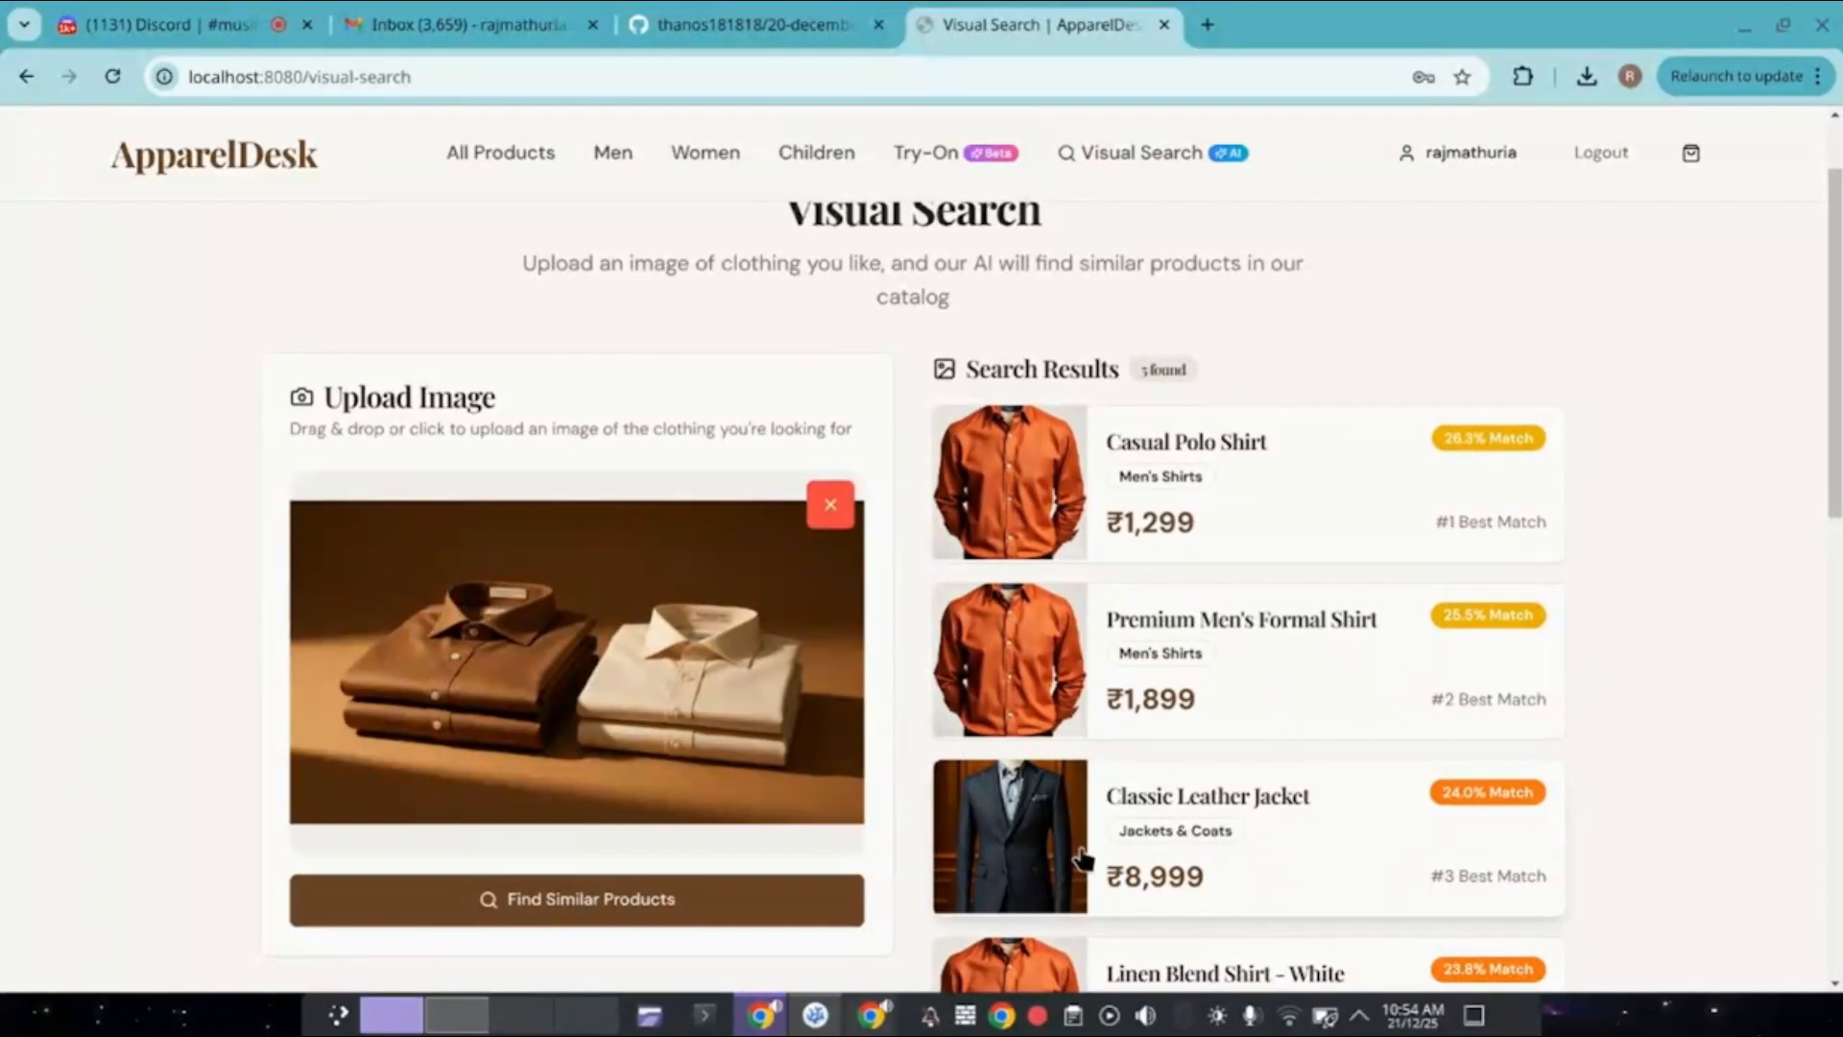
{"action": "scroll", "coordinate": [1083, 860], "scroll_direction": "down", "scroll_amount": 1}
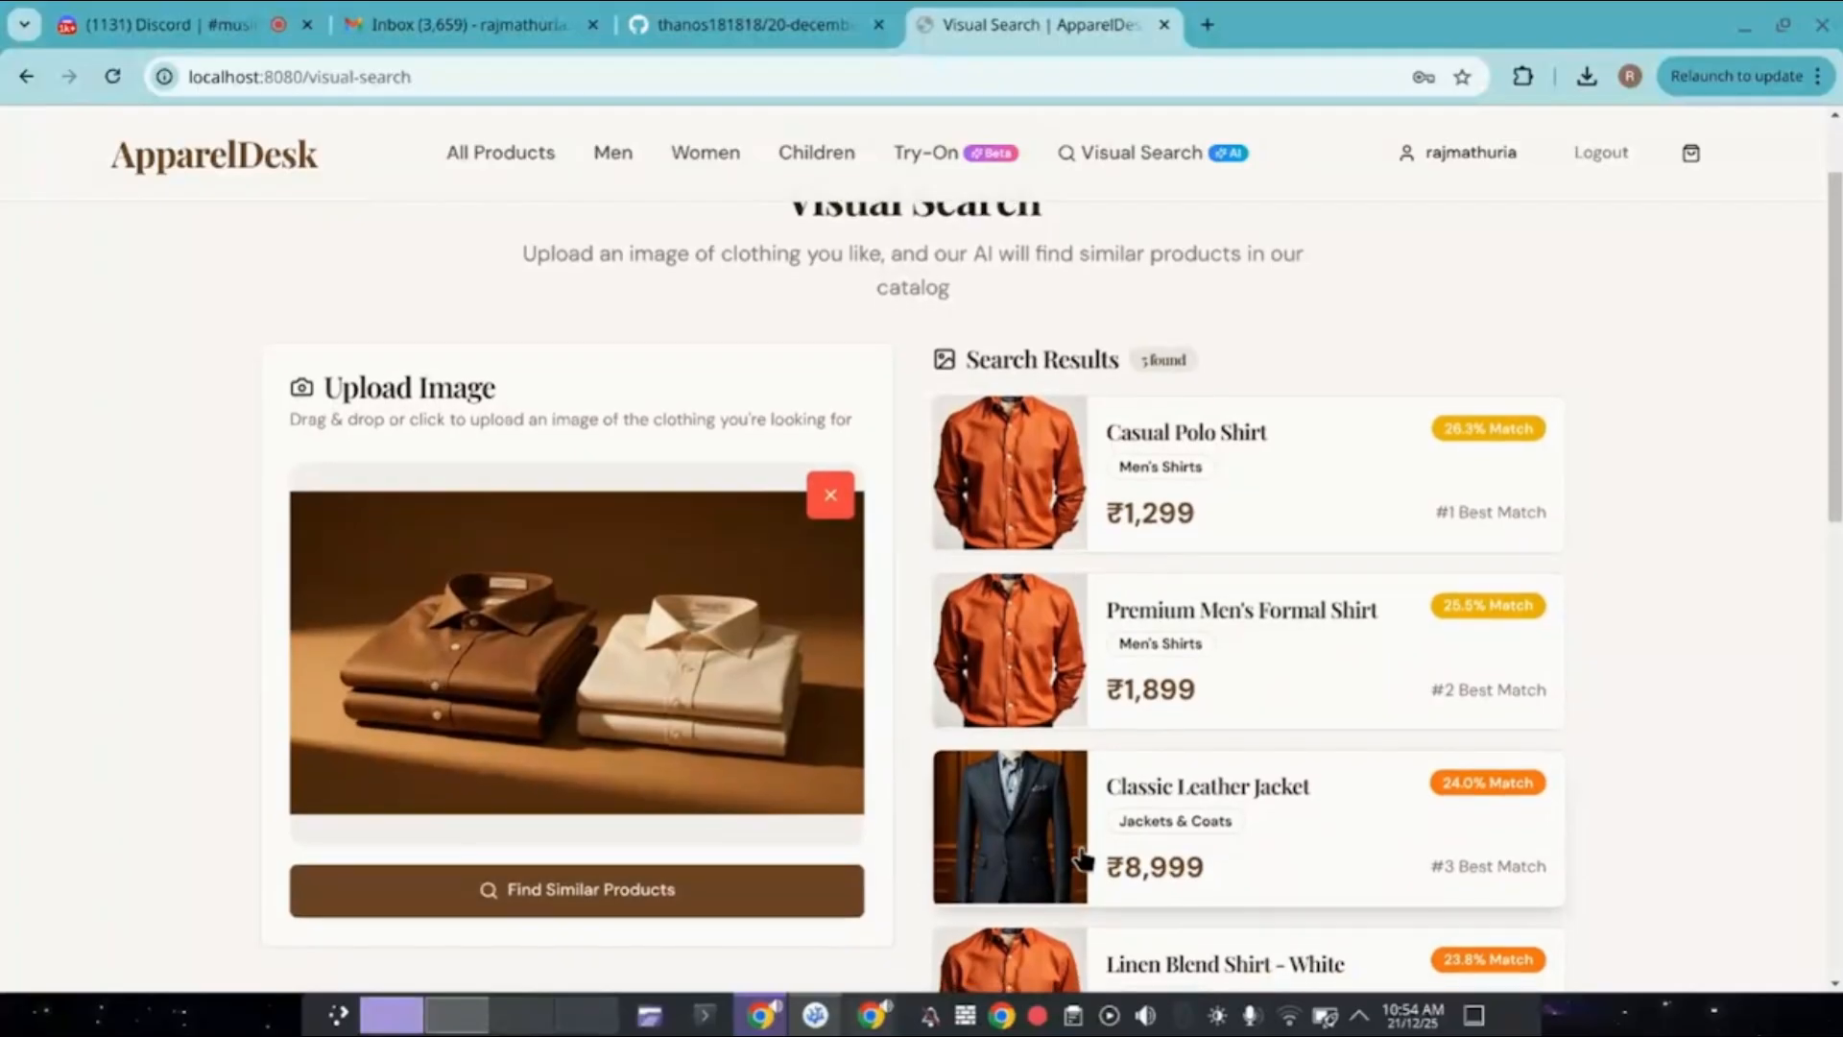
{"action": "scroll", "coordinate": [1083, 859], "scroll_direction": "down", "scroll_amount": 1}
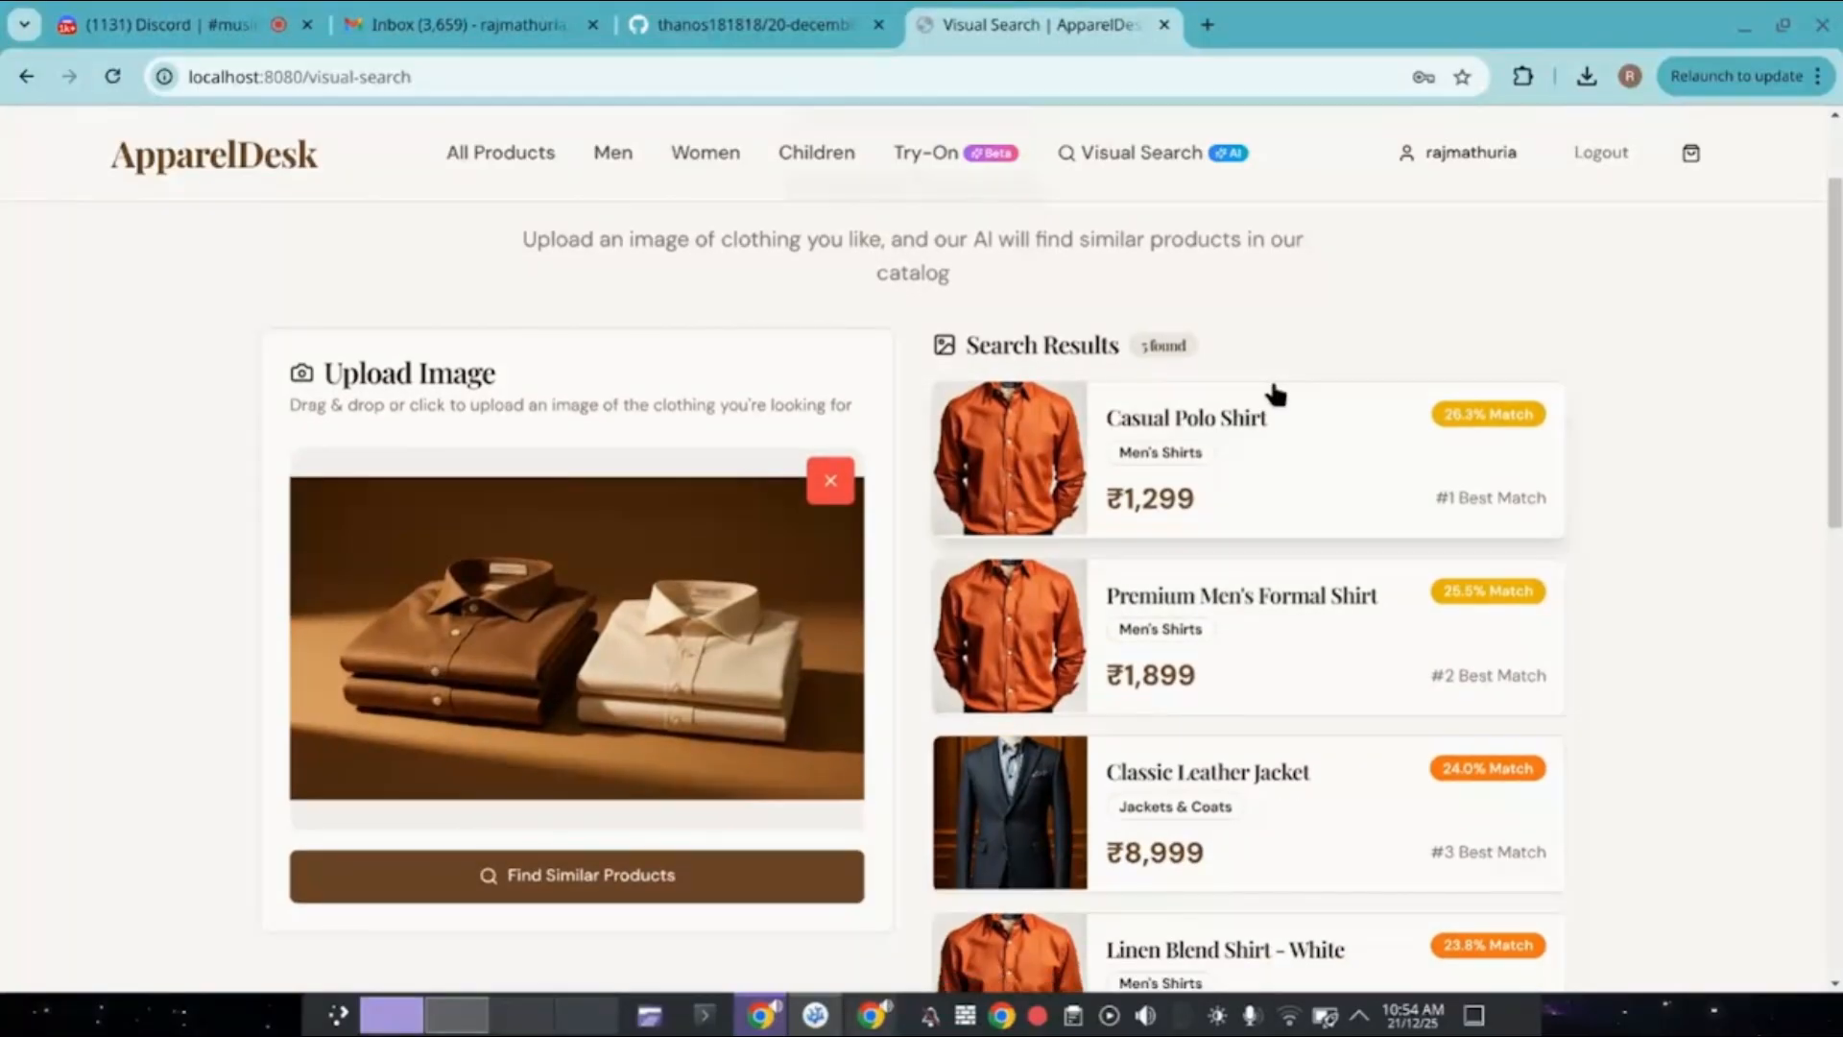
{"action": "left_click", "coordinate": [1048, 454]}
{"action": "scroll", "coordinate": [1046, 452], "scroll_direction": "down", "scroll_amount": 3}
{"action": "scroll", "coordinate": [1047, 452], "scroll_direction": "up", "scroll_amount": 1}
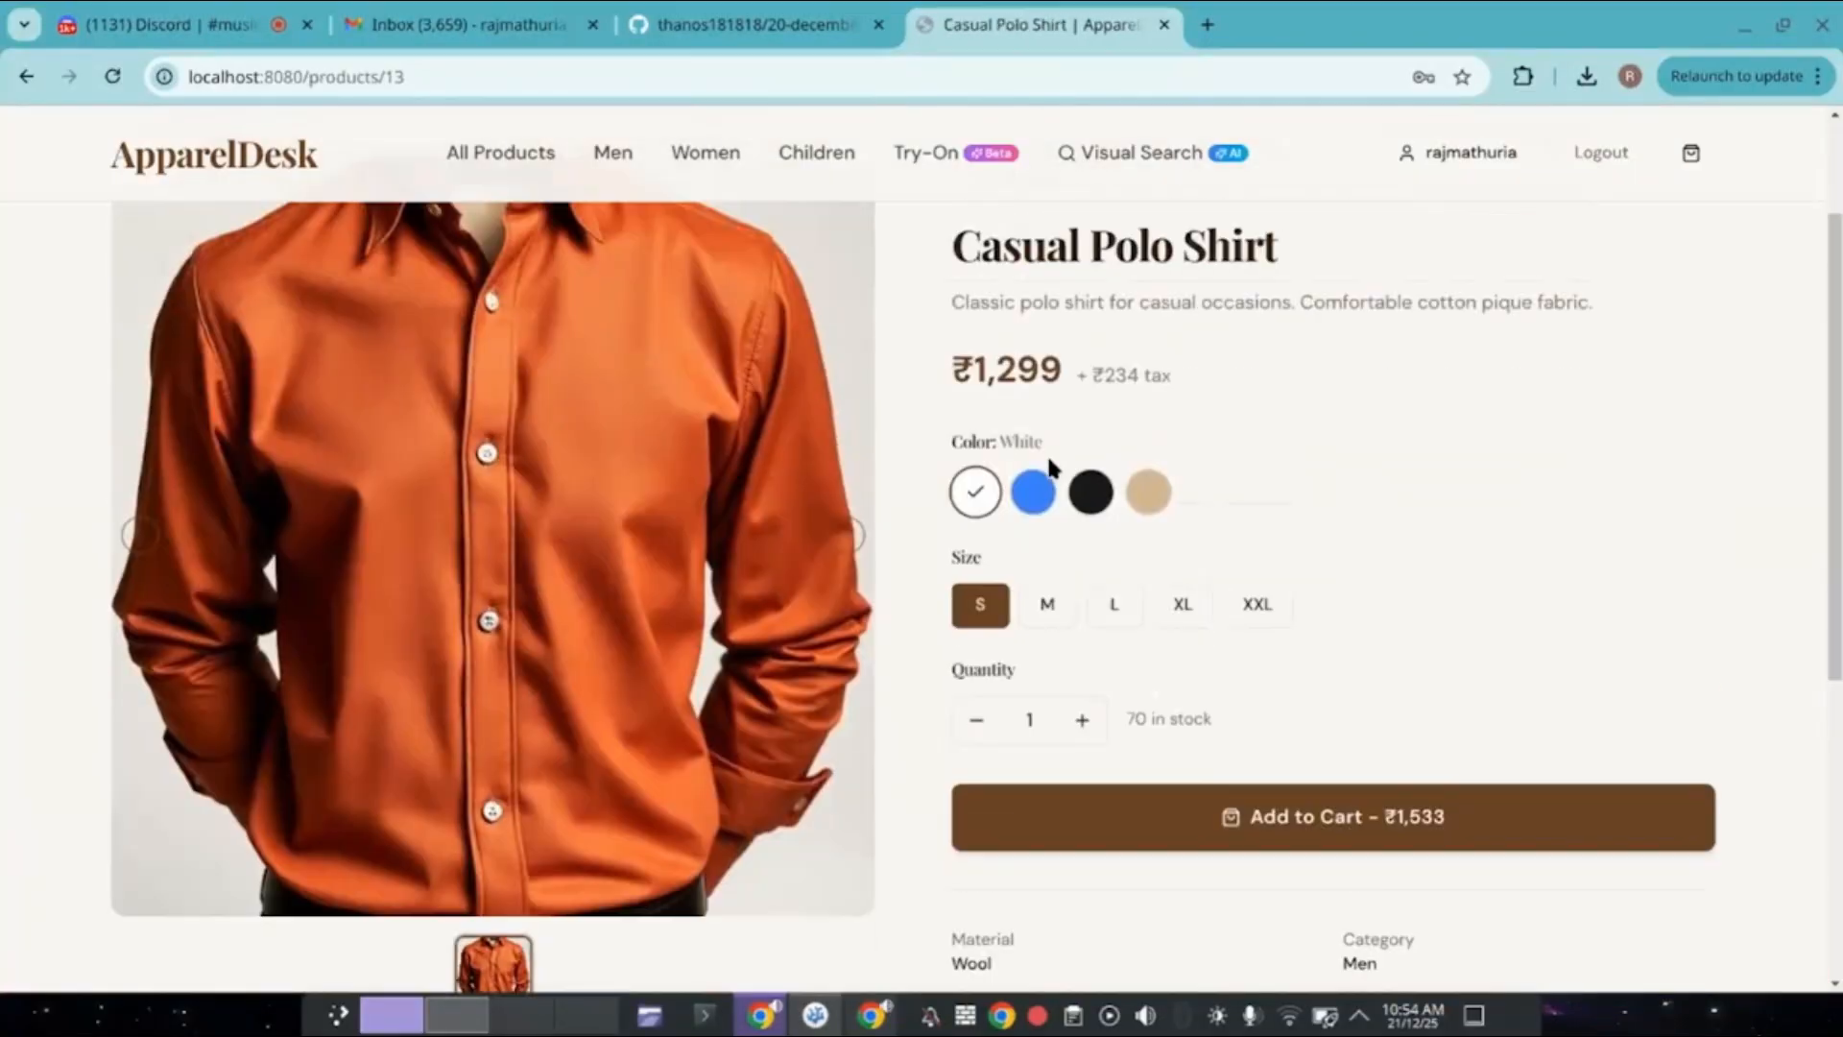
{"action": "scroll", "coordinate": [1046, 452], "scroll_direction": "up", "scroll_amount": 2}
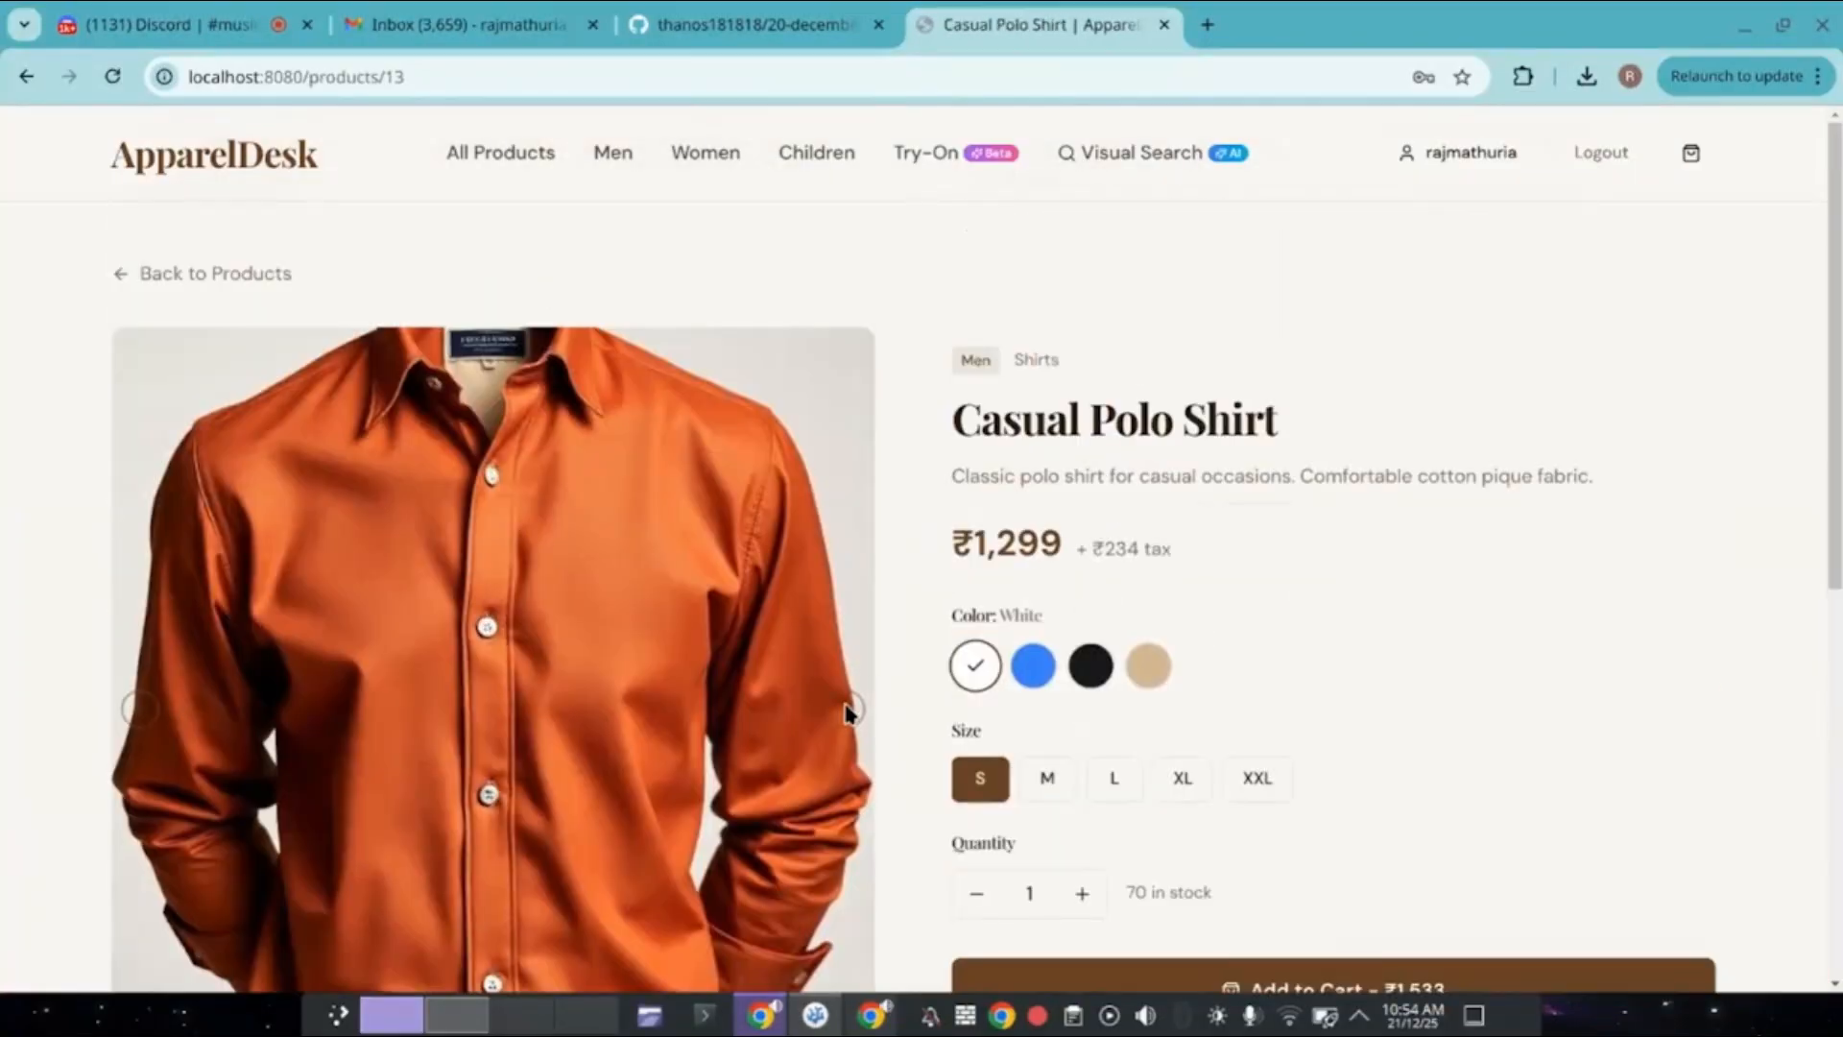
{"action": "scroll", "coordinate": [1041, 509], "scroll_direction": "down", "scroll_amount": 1}
{"action": "scroll", "coordinate": [1042, 509], "scroll_direction": "down", "scroll_amount": 1}
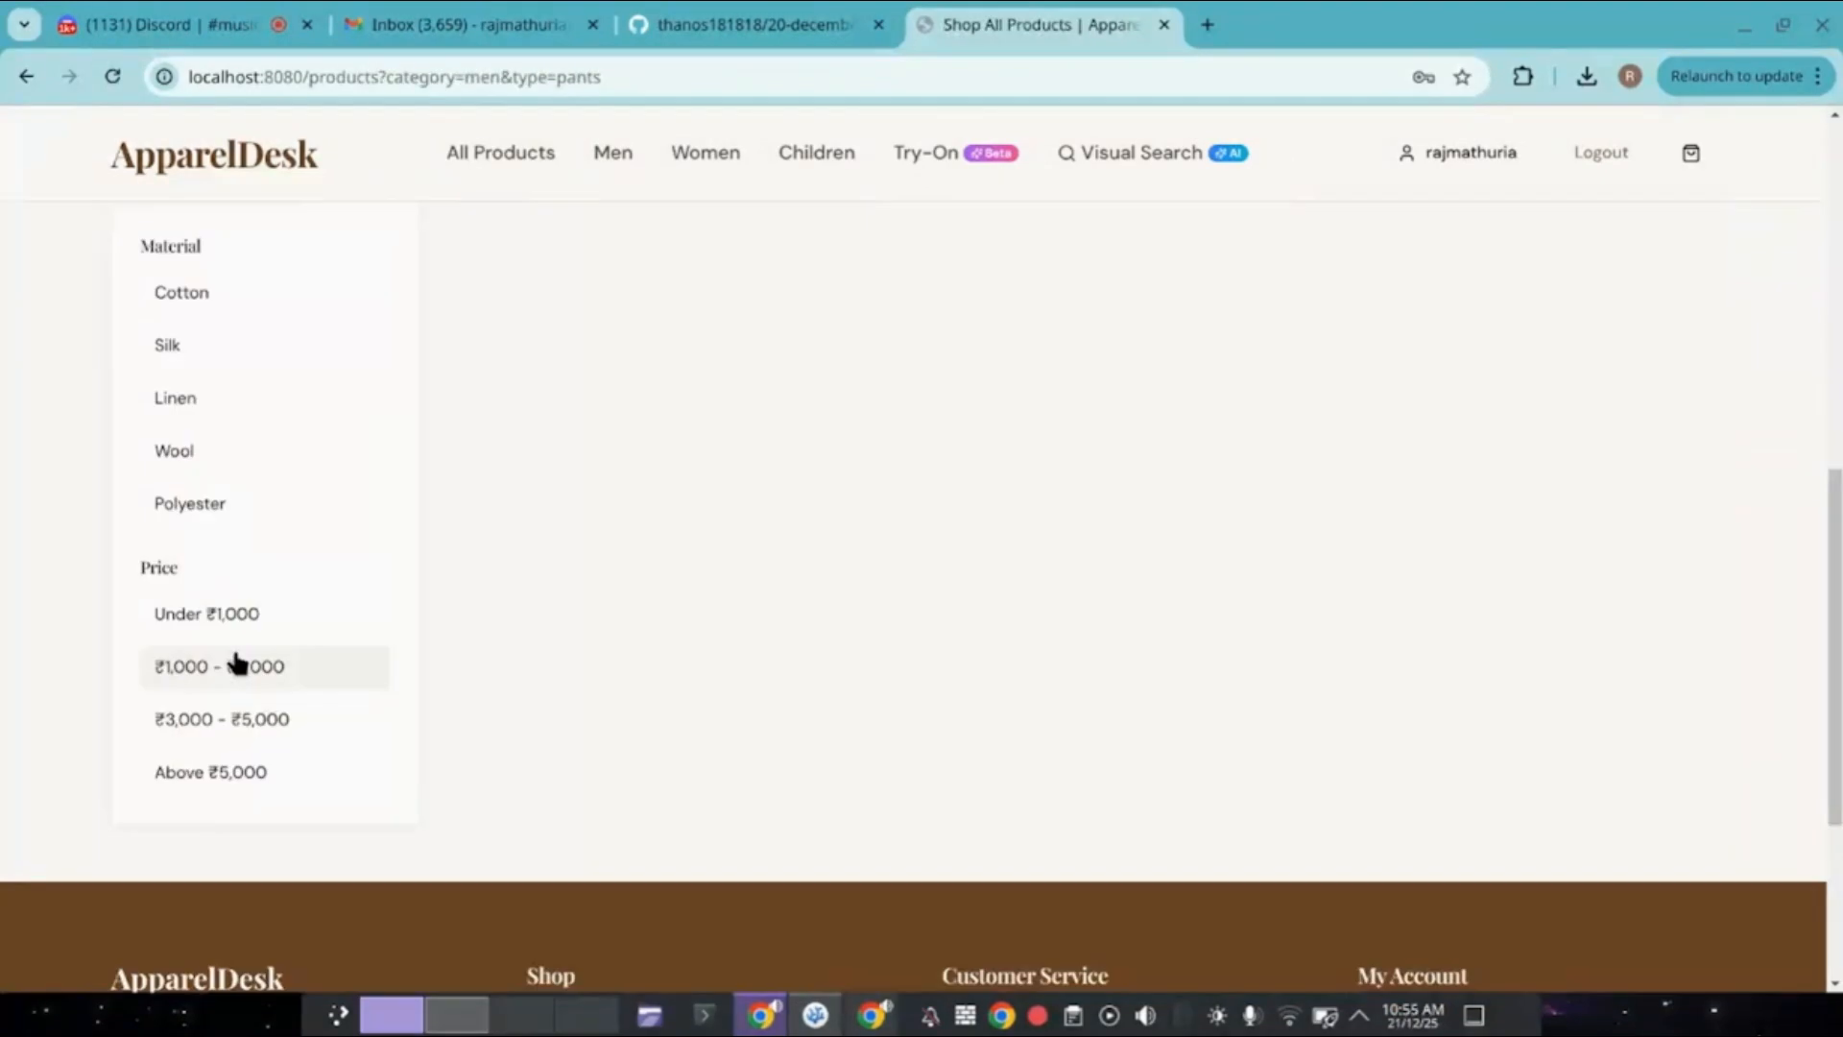
{"action": "scroll", "coordinate": [237, 662], "scroll_direction": "up", "scroll_amount": 8}
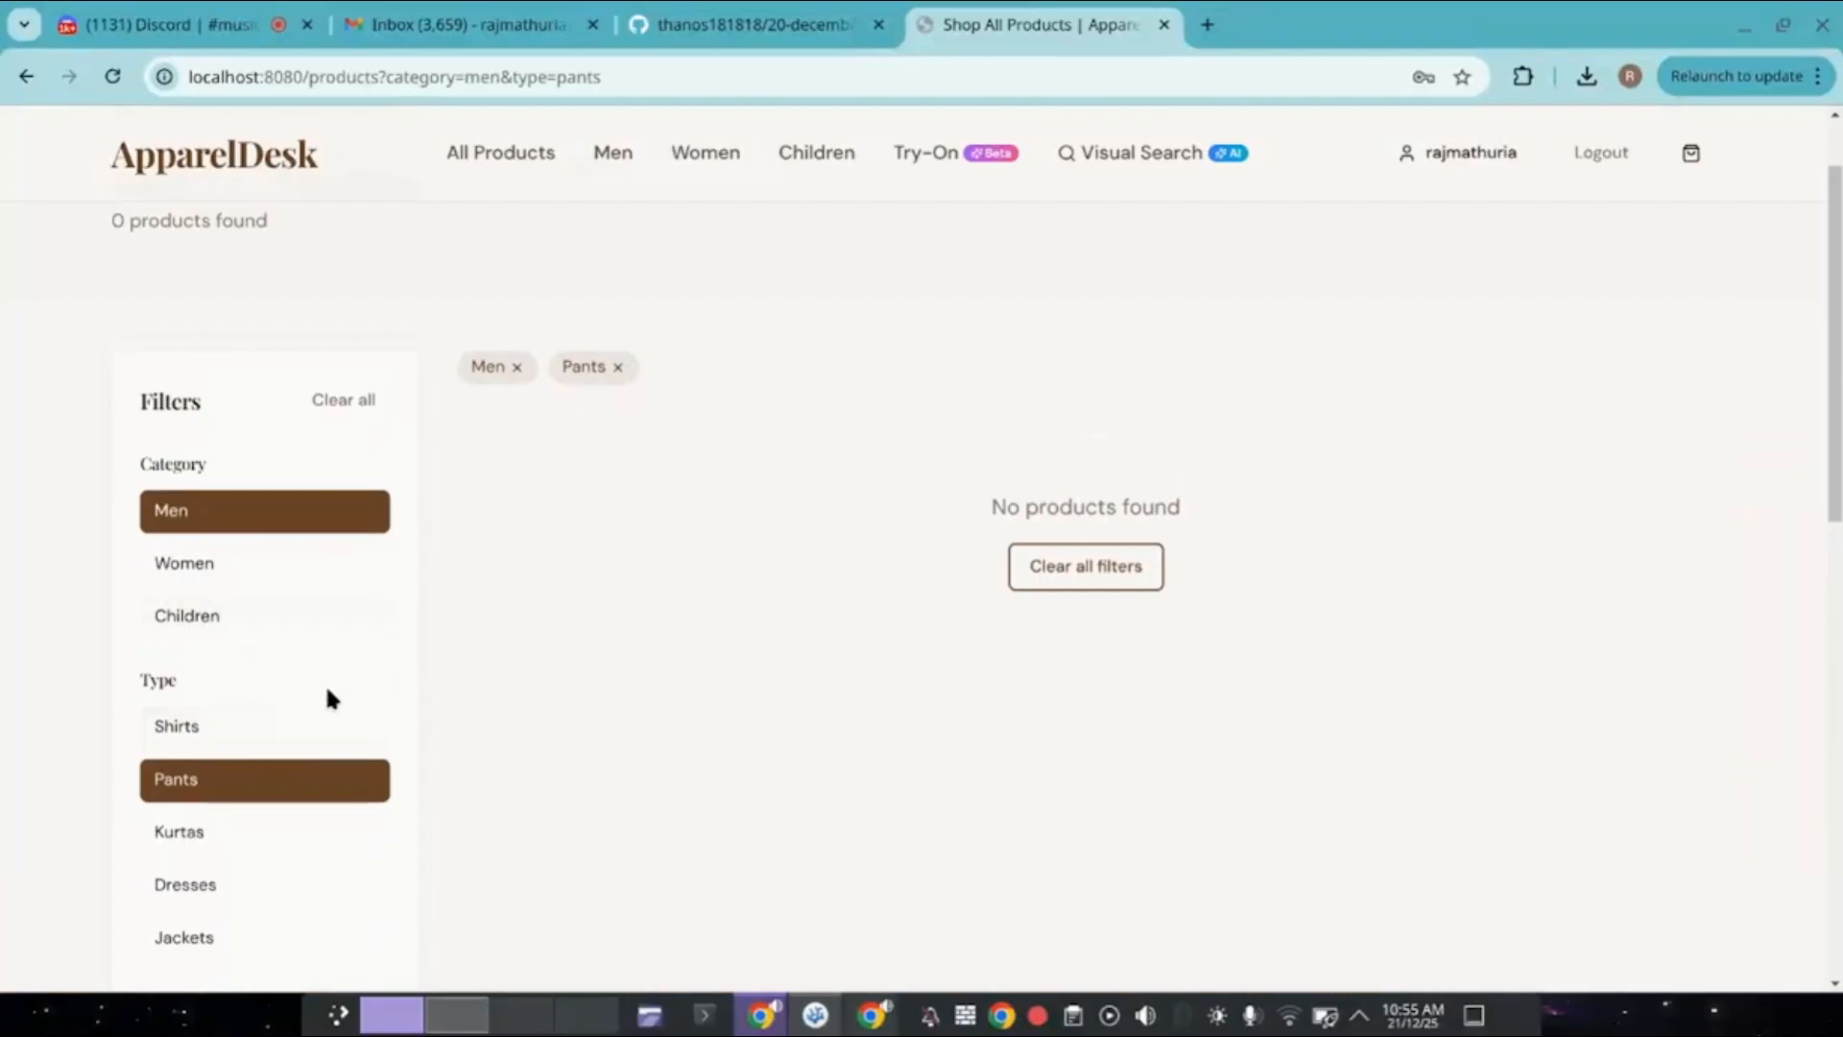
Drop the Pants chip and filter men's products to Kurtas at ₹3,000 - ₹5,000, leaving 2.
{"action": "left_click", "coordinate": [618, 367]}
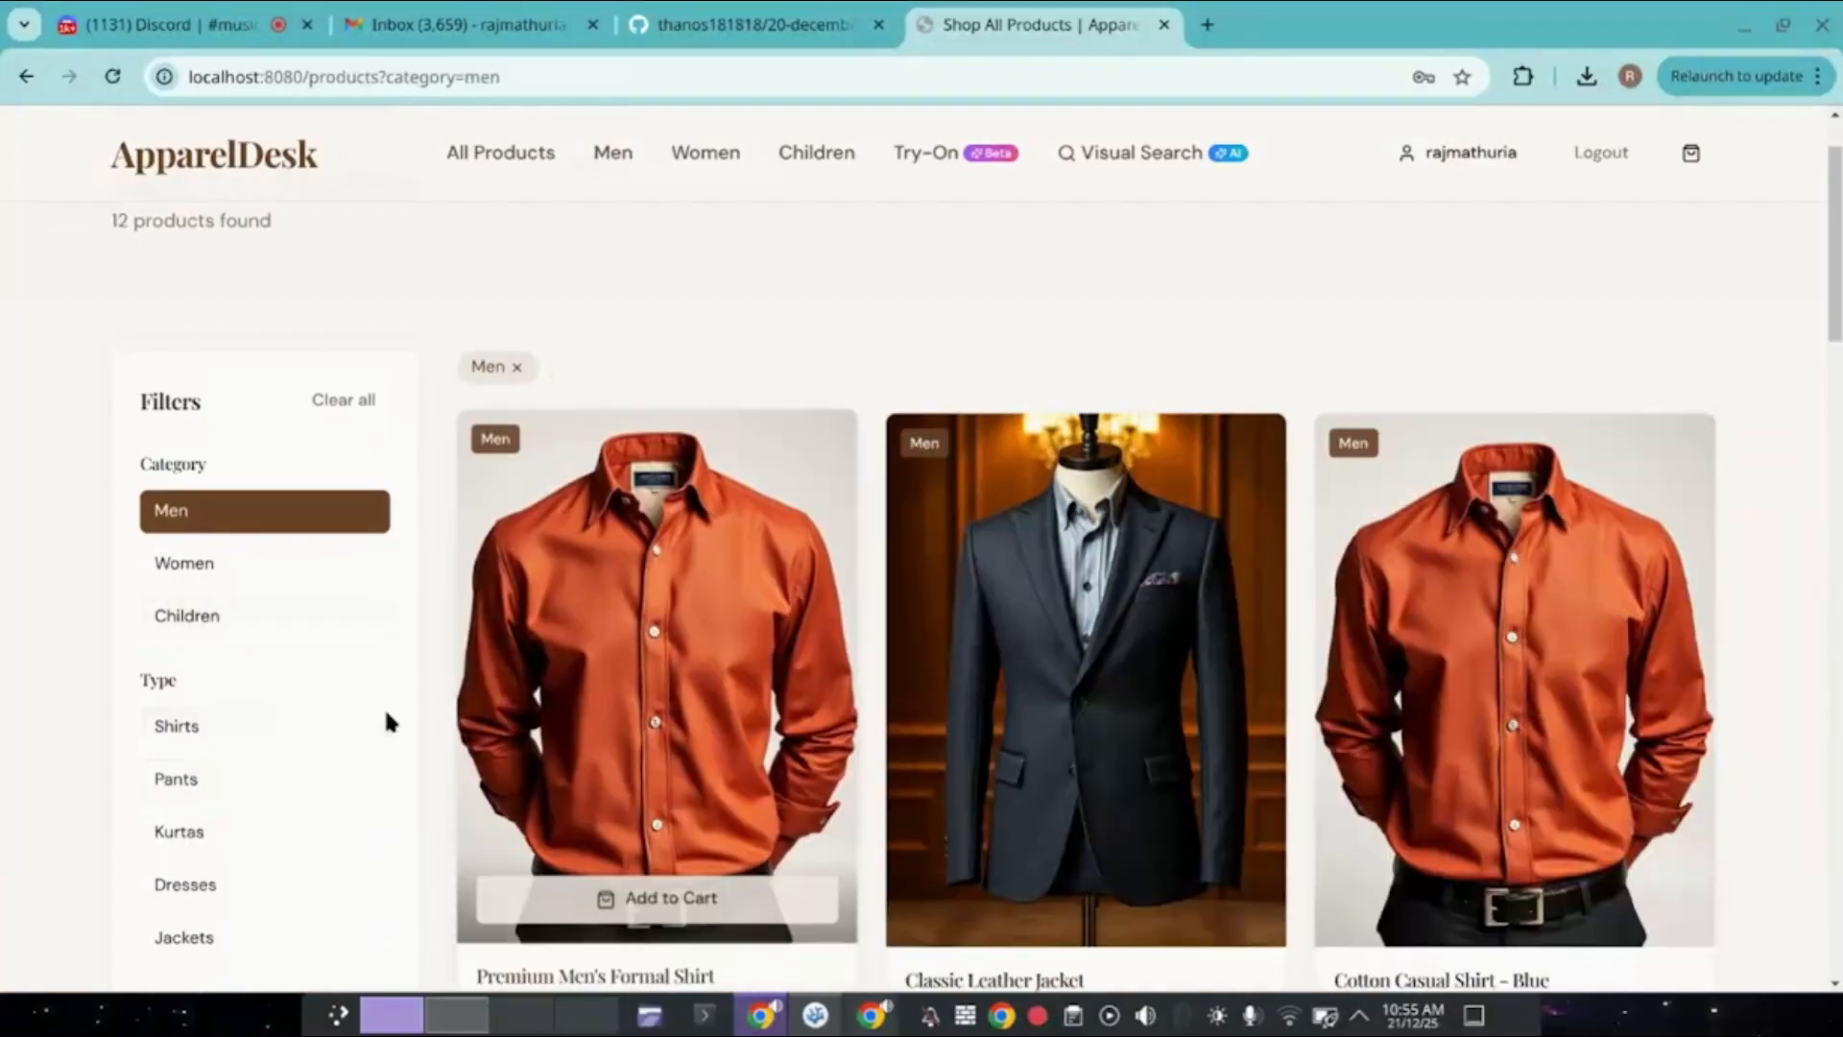
{"action": "scroll", "coordinate": [326, 747], "scroll_direction": "down", "scroll_amount": 1}
{"action": "scroll", "coordinate": [326, 746], "scroll_direction": "down", "scroll_amount": 3}
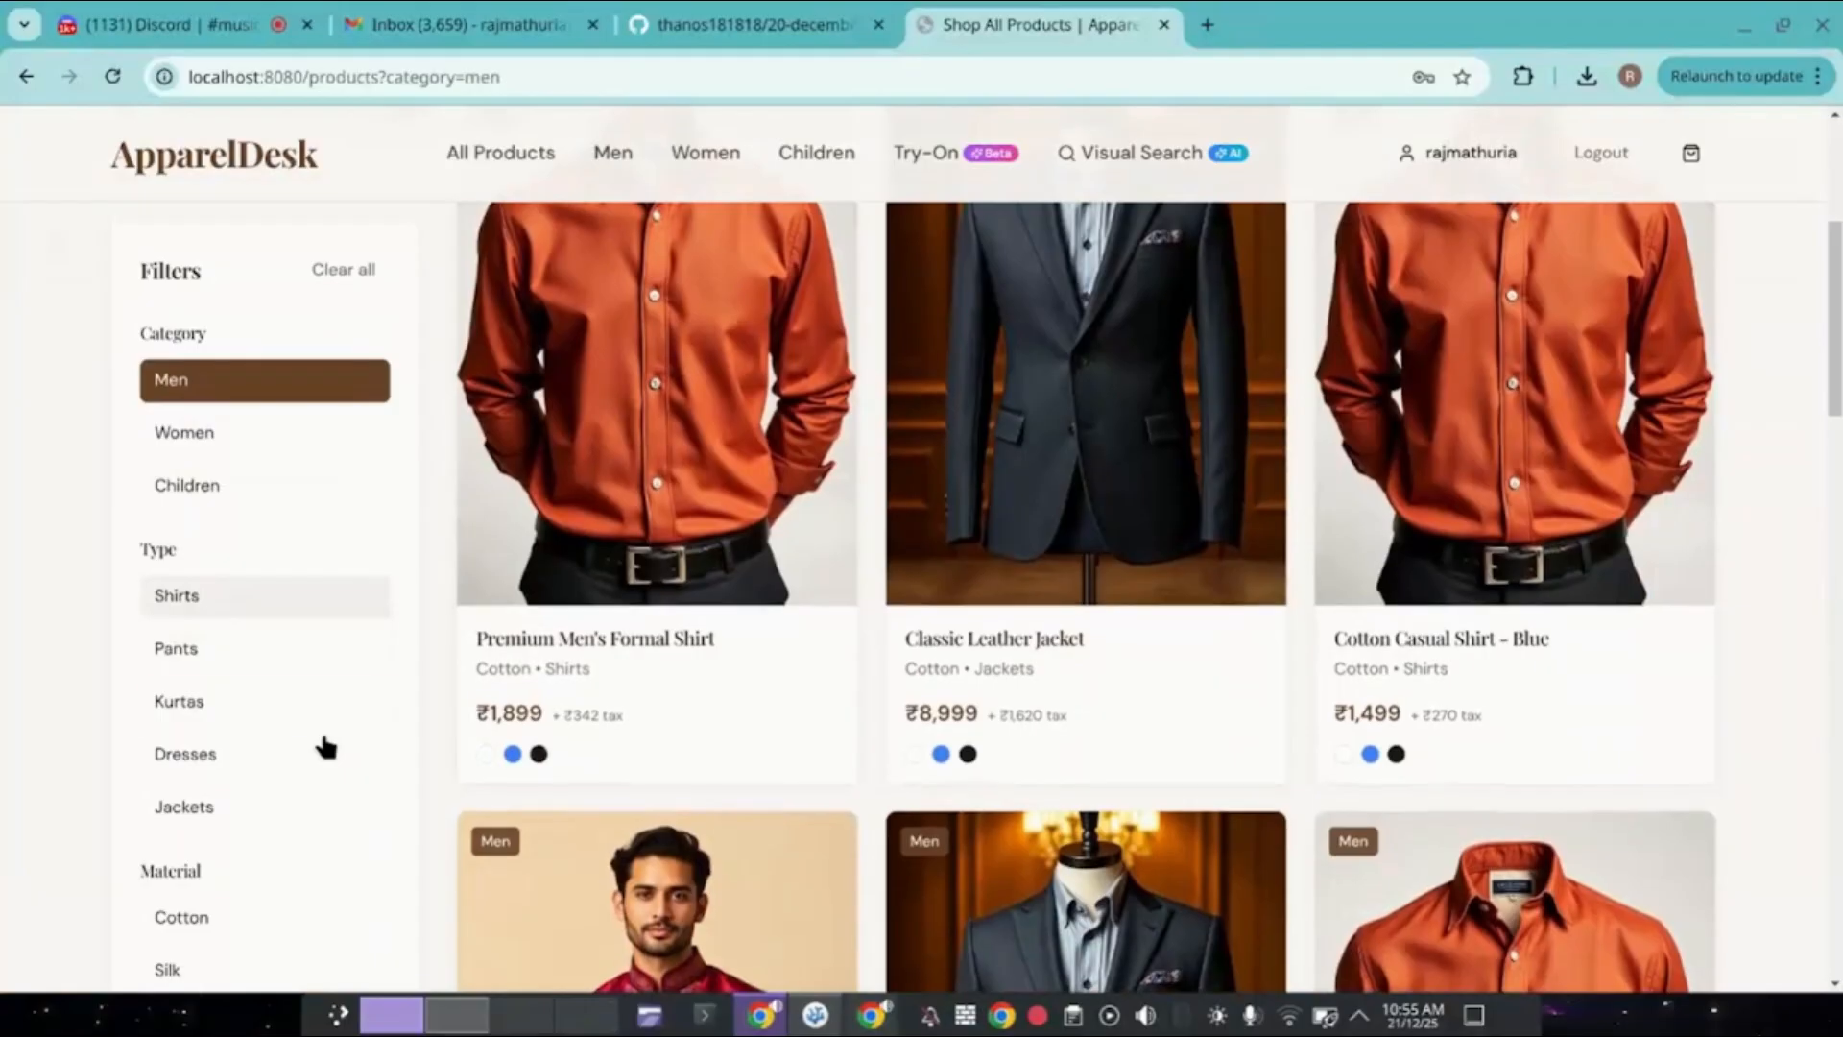
{"action": "left_click", "coordinate": [317, 706]}
{"action": "scroll", "coordinate": [639, 753], "scroll_direction": "up", "scroll_amount": 2}
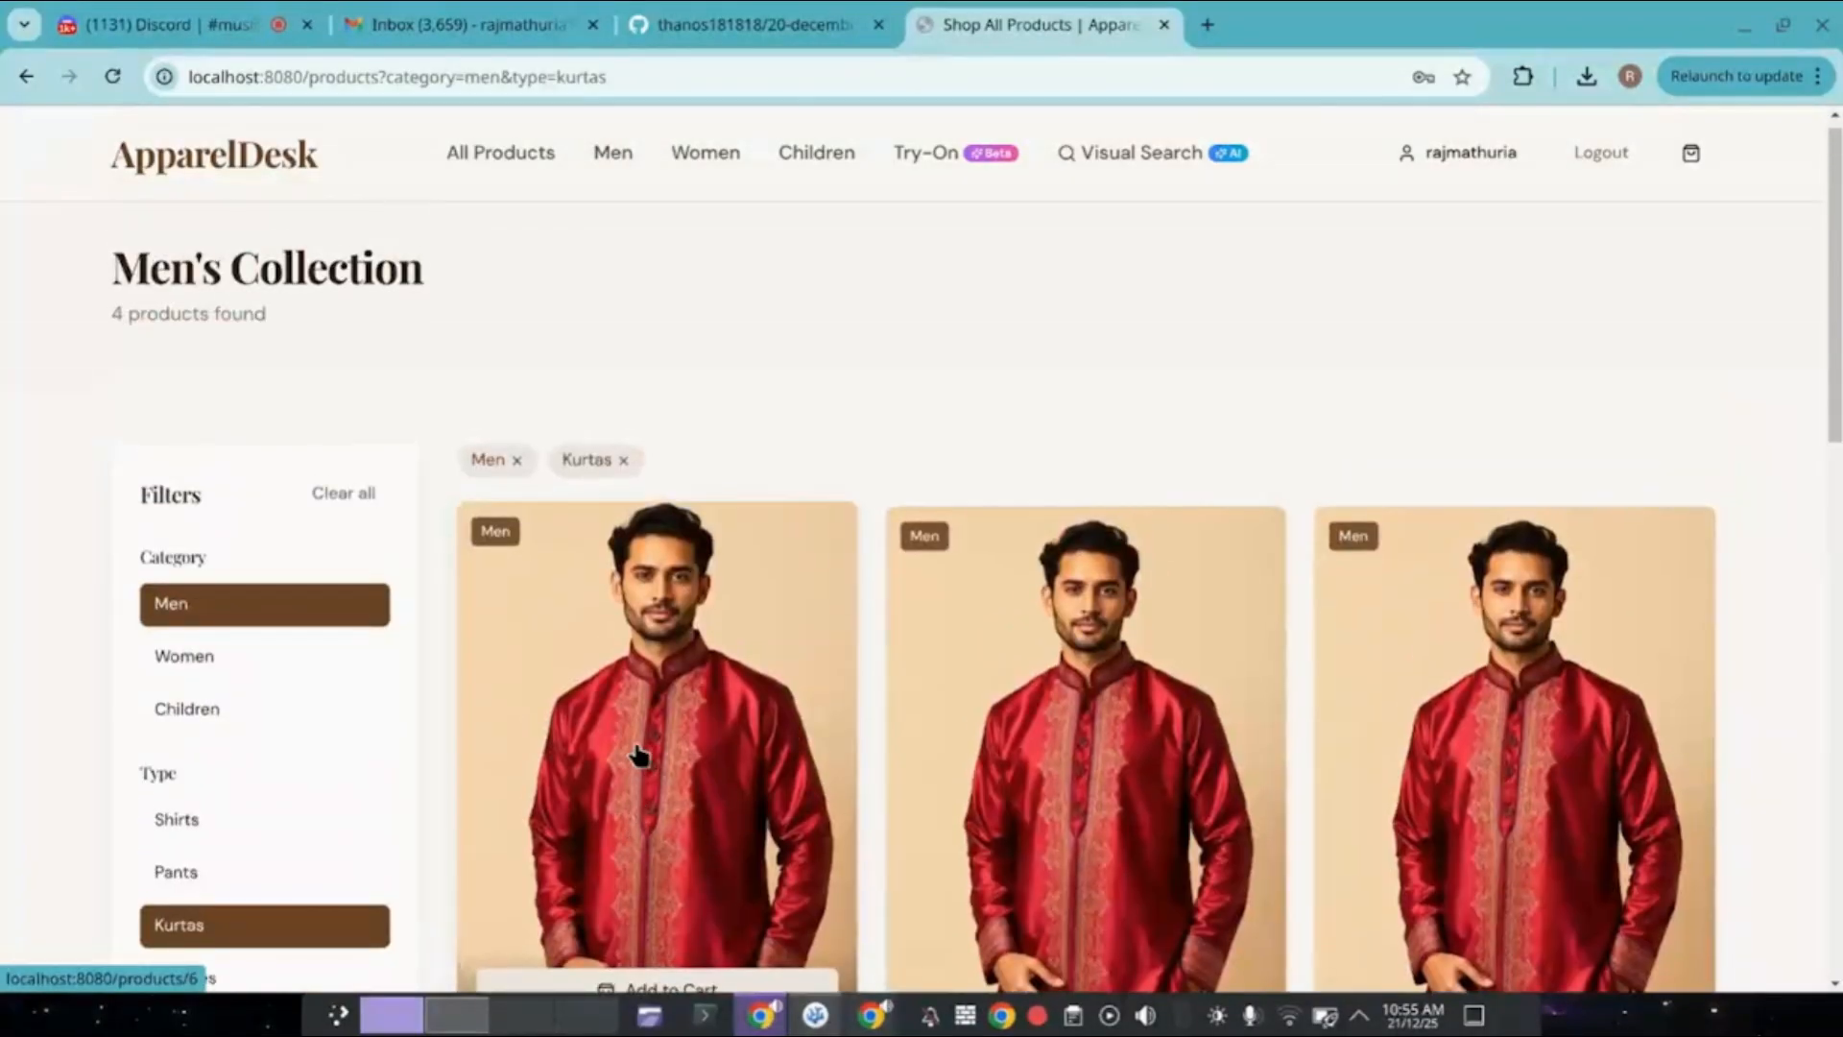
{"action": "scroll", "coordinate": [302, 775], "scroll_direction": "down", "scroll_amount": 6}
{"action": "scroll", "coordinate": [302, 774], "scroll_direction": "down", "scroll_amount": 1}
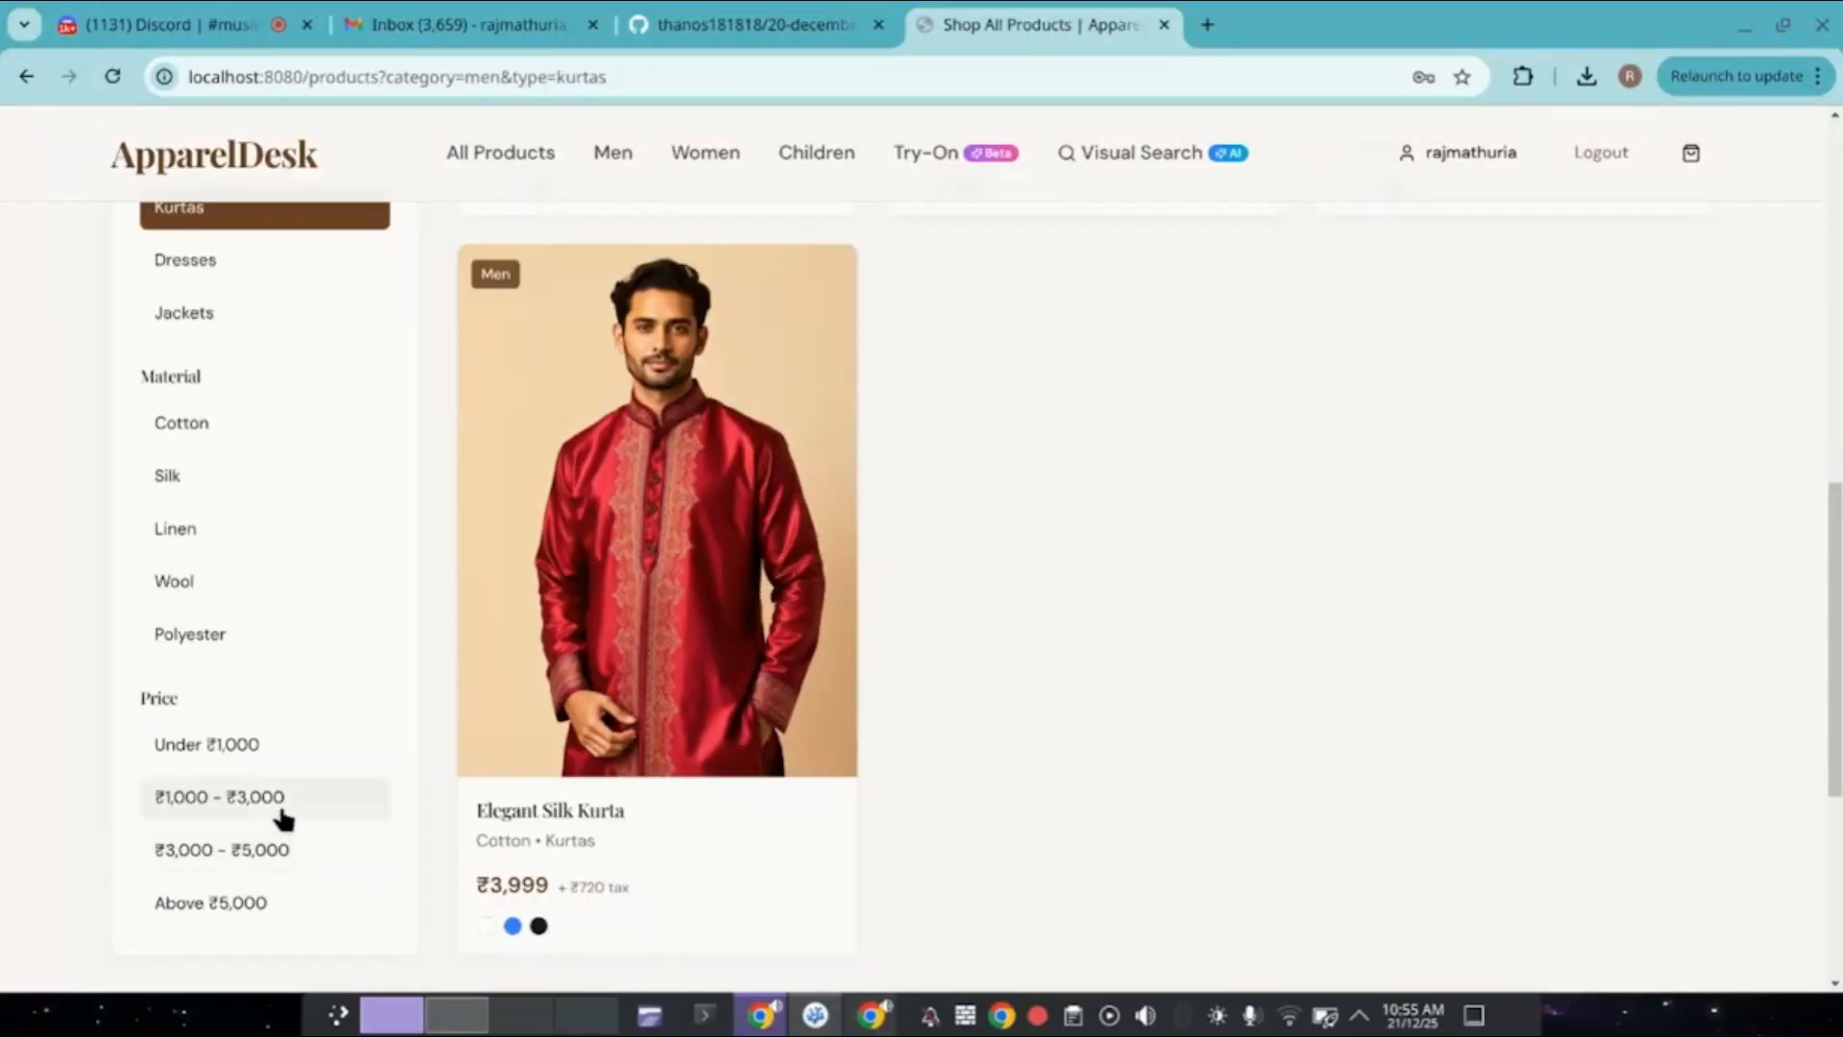
{"action": "left_click", "coordinate": [276, 851]}
{"action": "scroll", "coordinate": [948, 708], "scroll_direction": "up", "scroll_amount": 10}
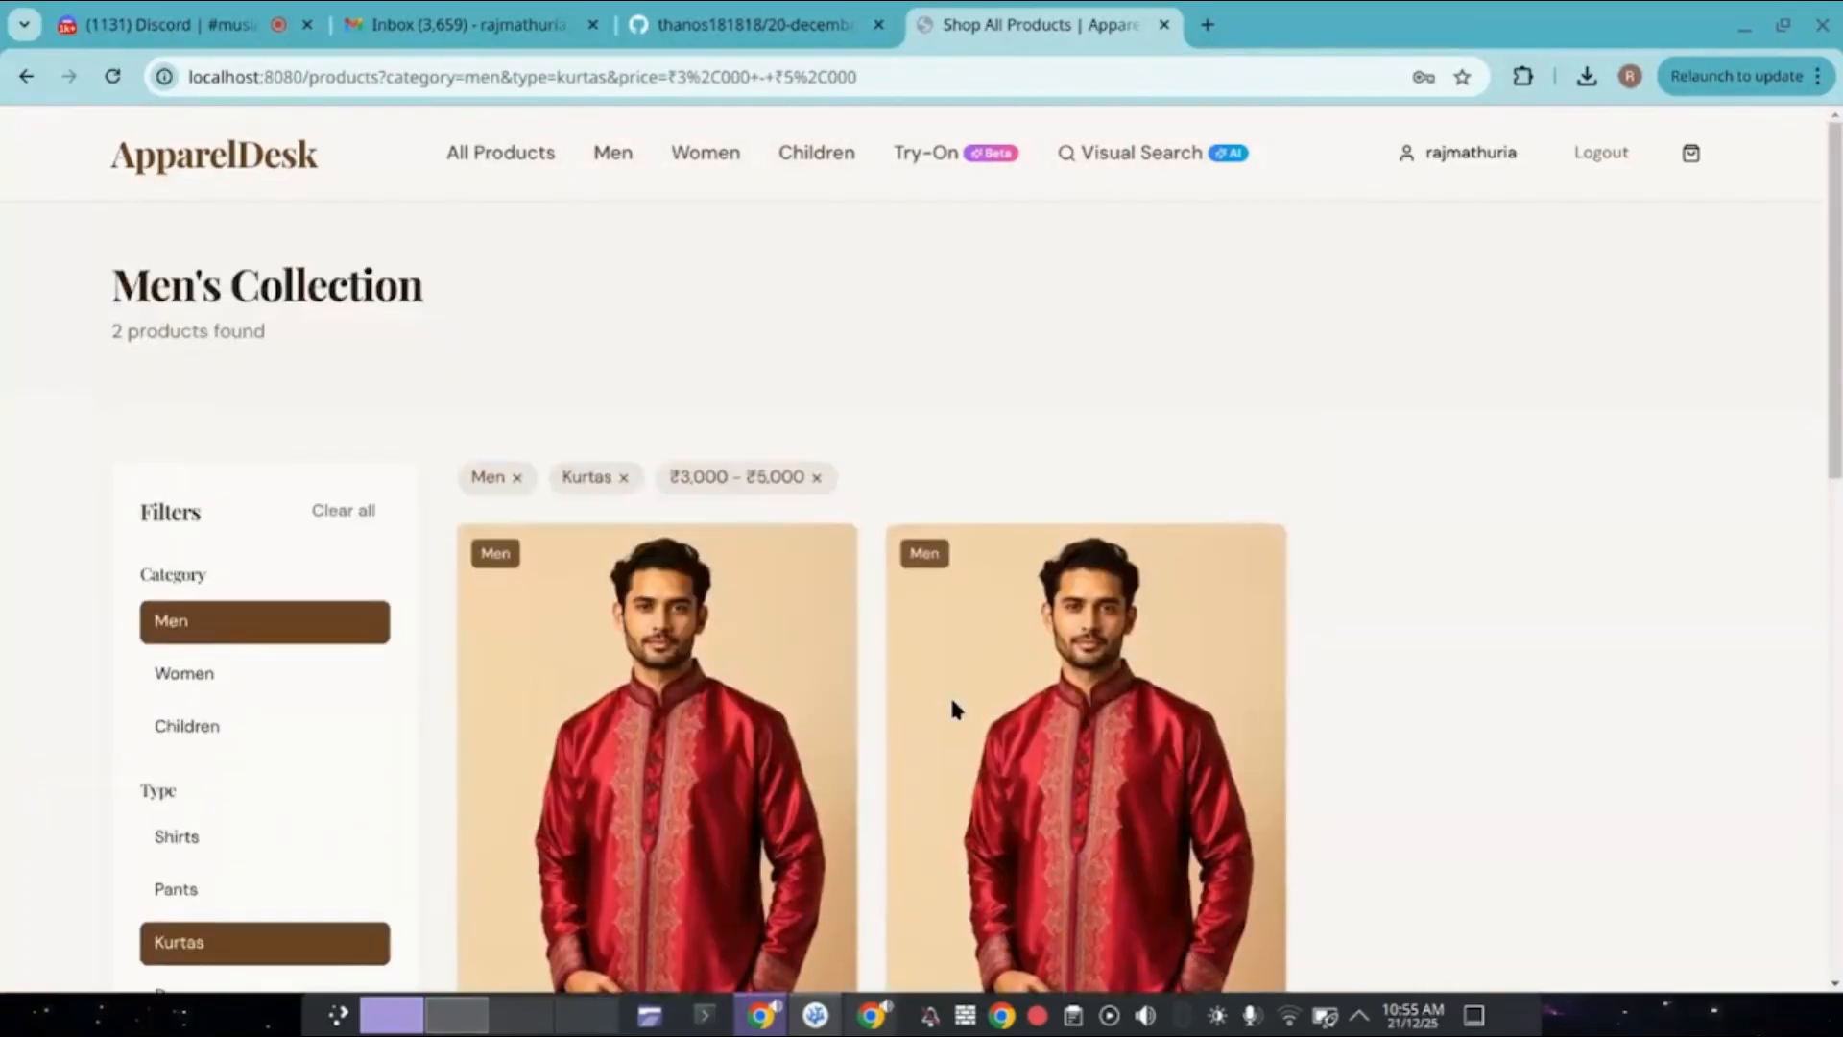
{"action": "scroll", "coordinate": [951, 707], "scroll_direction": "down", "scroll_amount": 3}
{"action": "scroll", "coordinate": [949, 707], "scroll_direction": "up", "scroll_amount": 3}
Log out of the customer account and start filling the Email field on the Admin Login page.
{"action": "left_click", "coordinate": [1598, 155]}
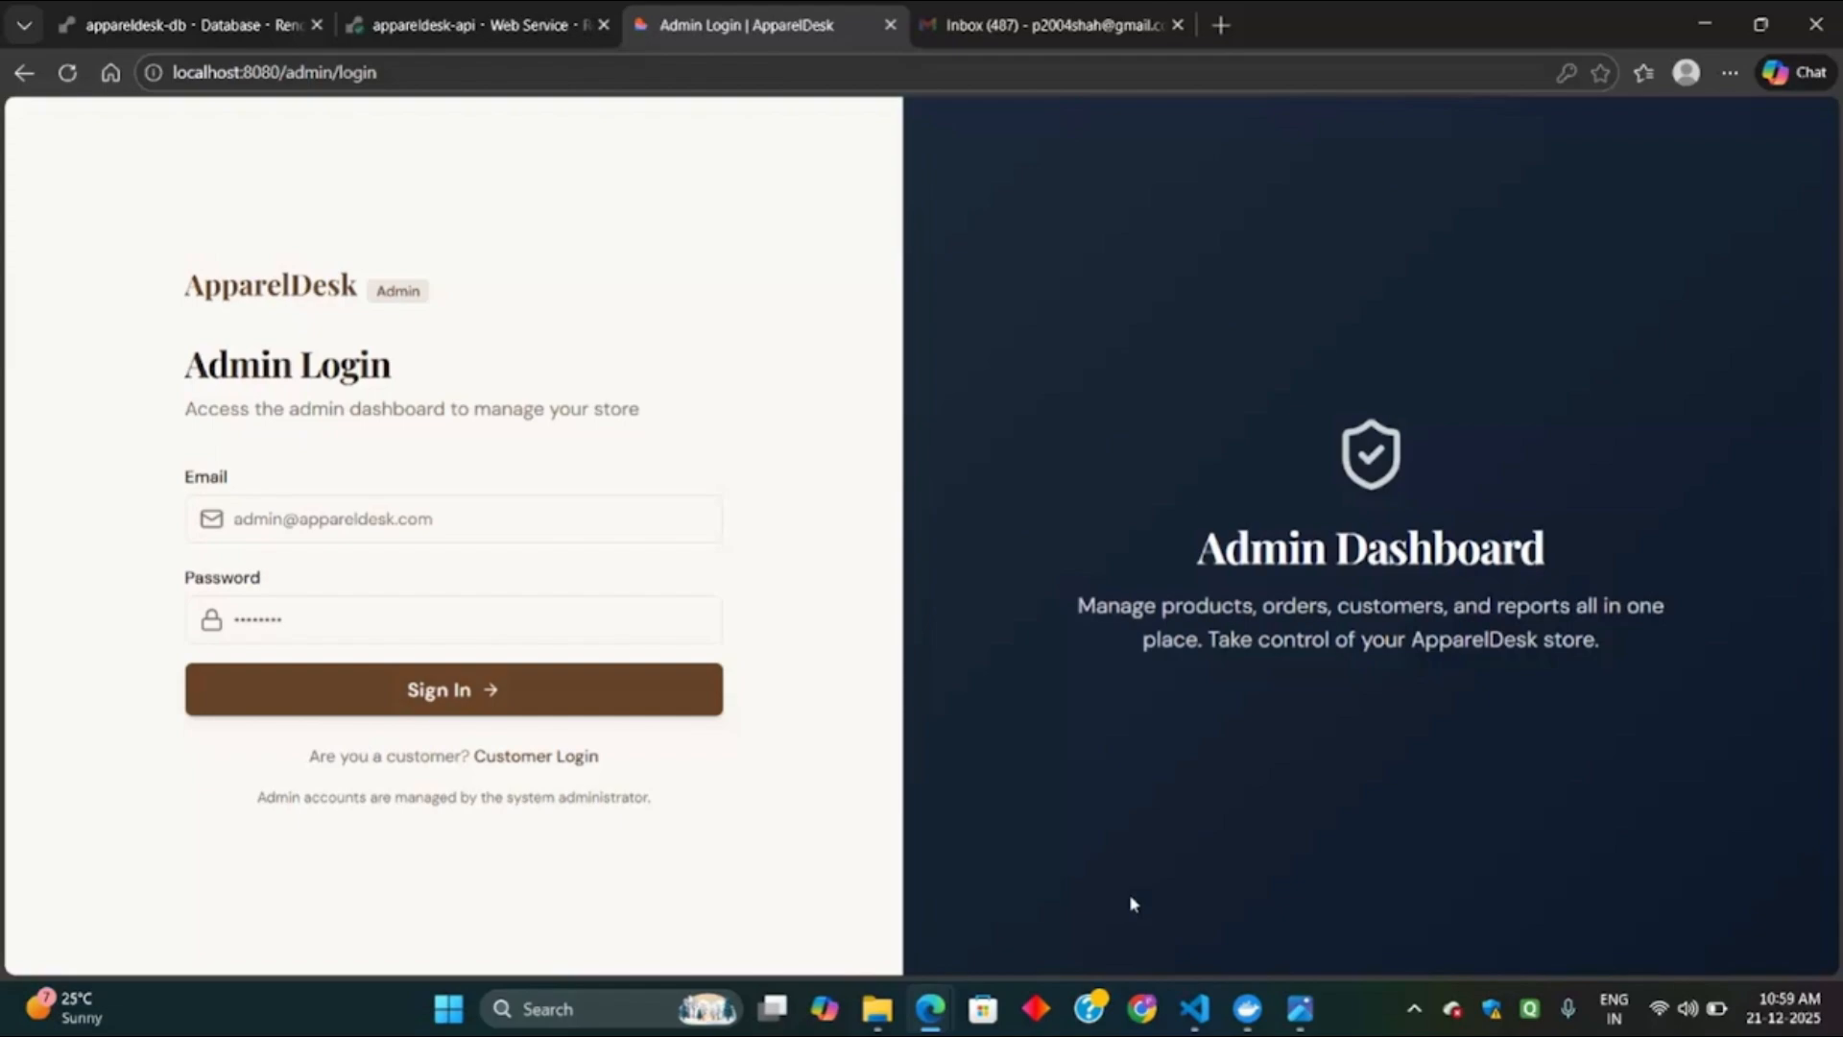
{"action": "left_click", "coordinate": [481, 519]}
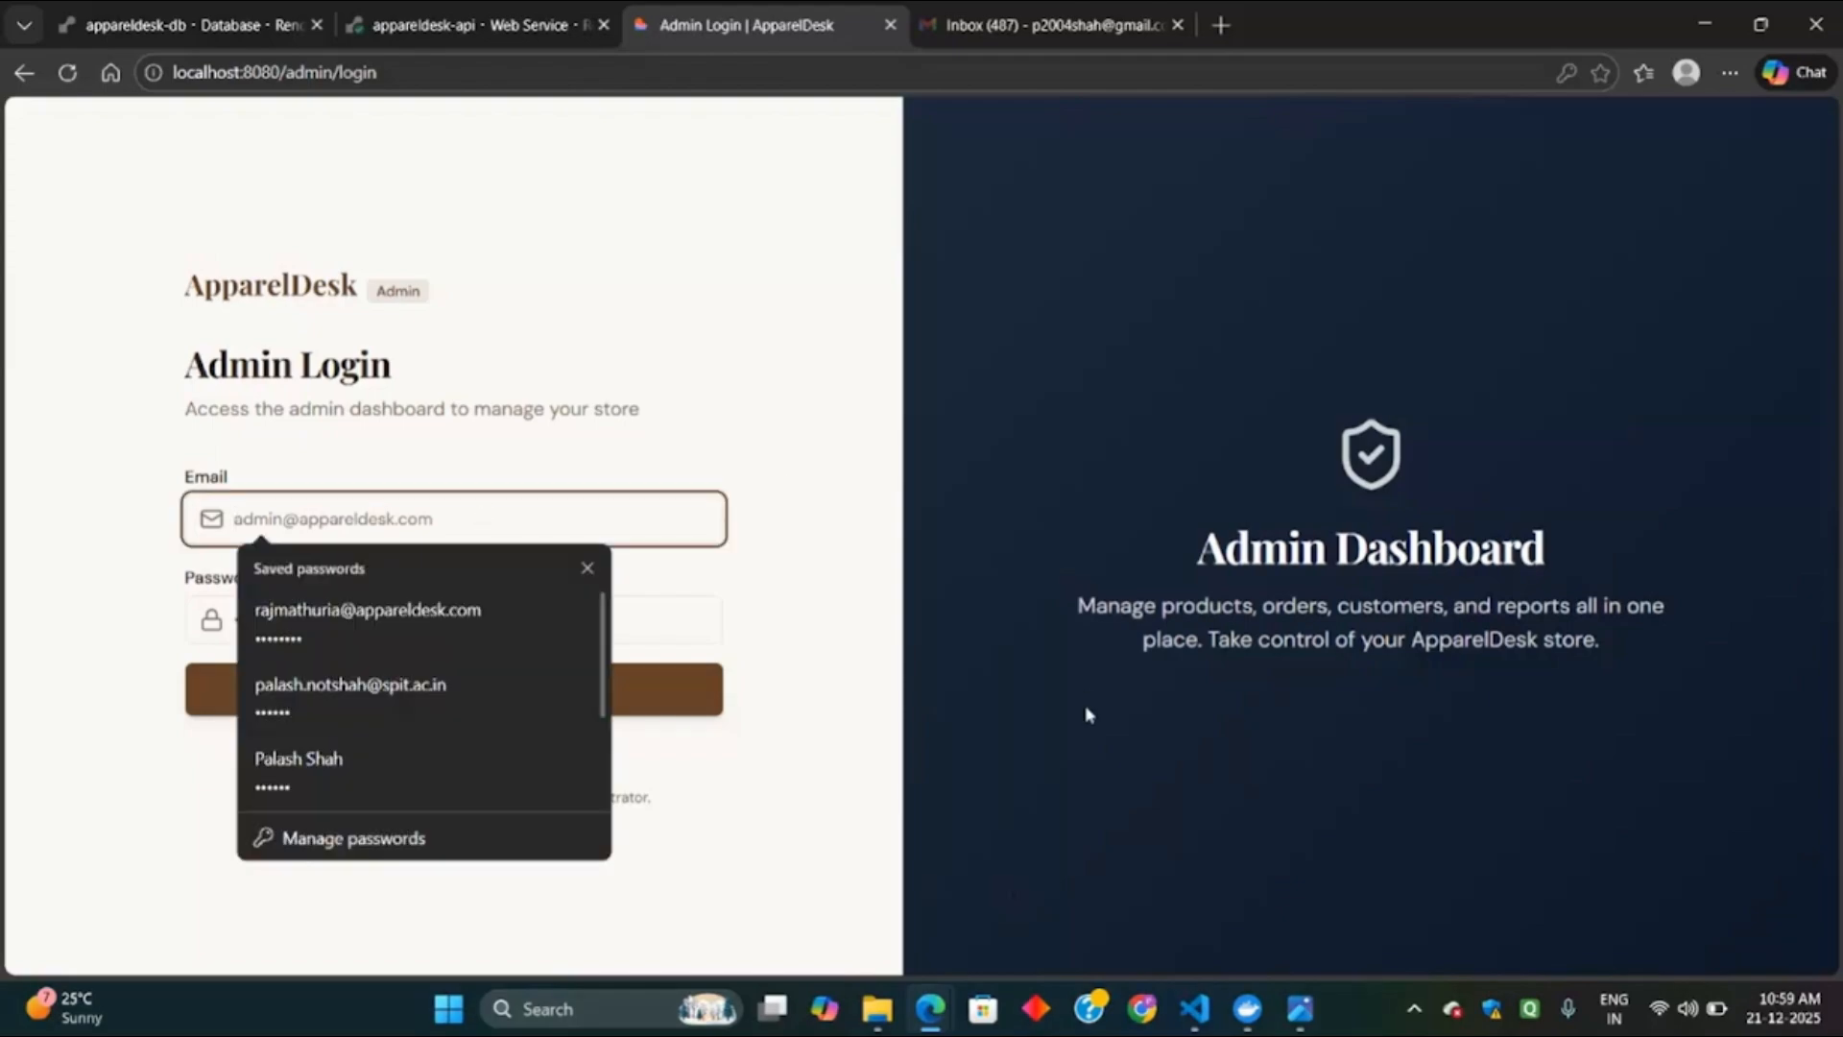
{"action": "left_click", "coordinate": [1008, 763]}
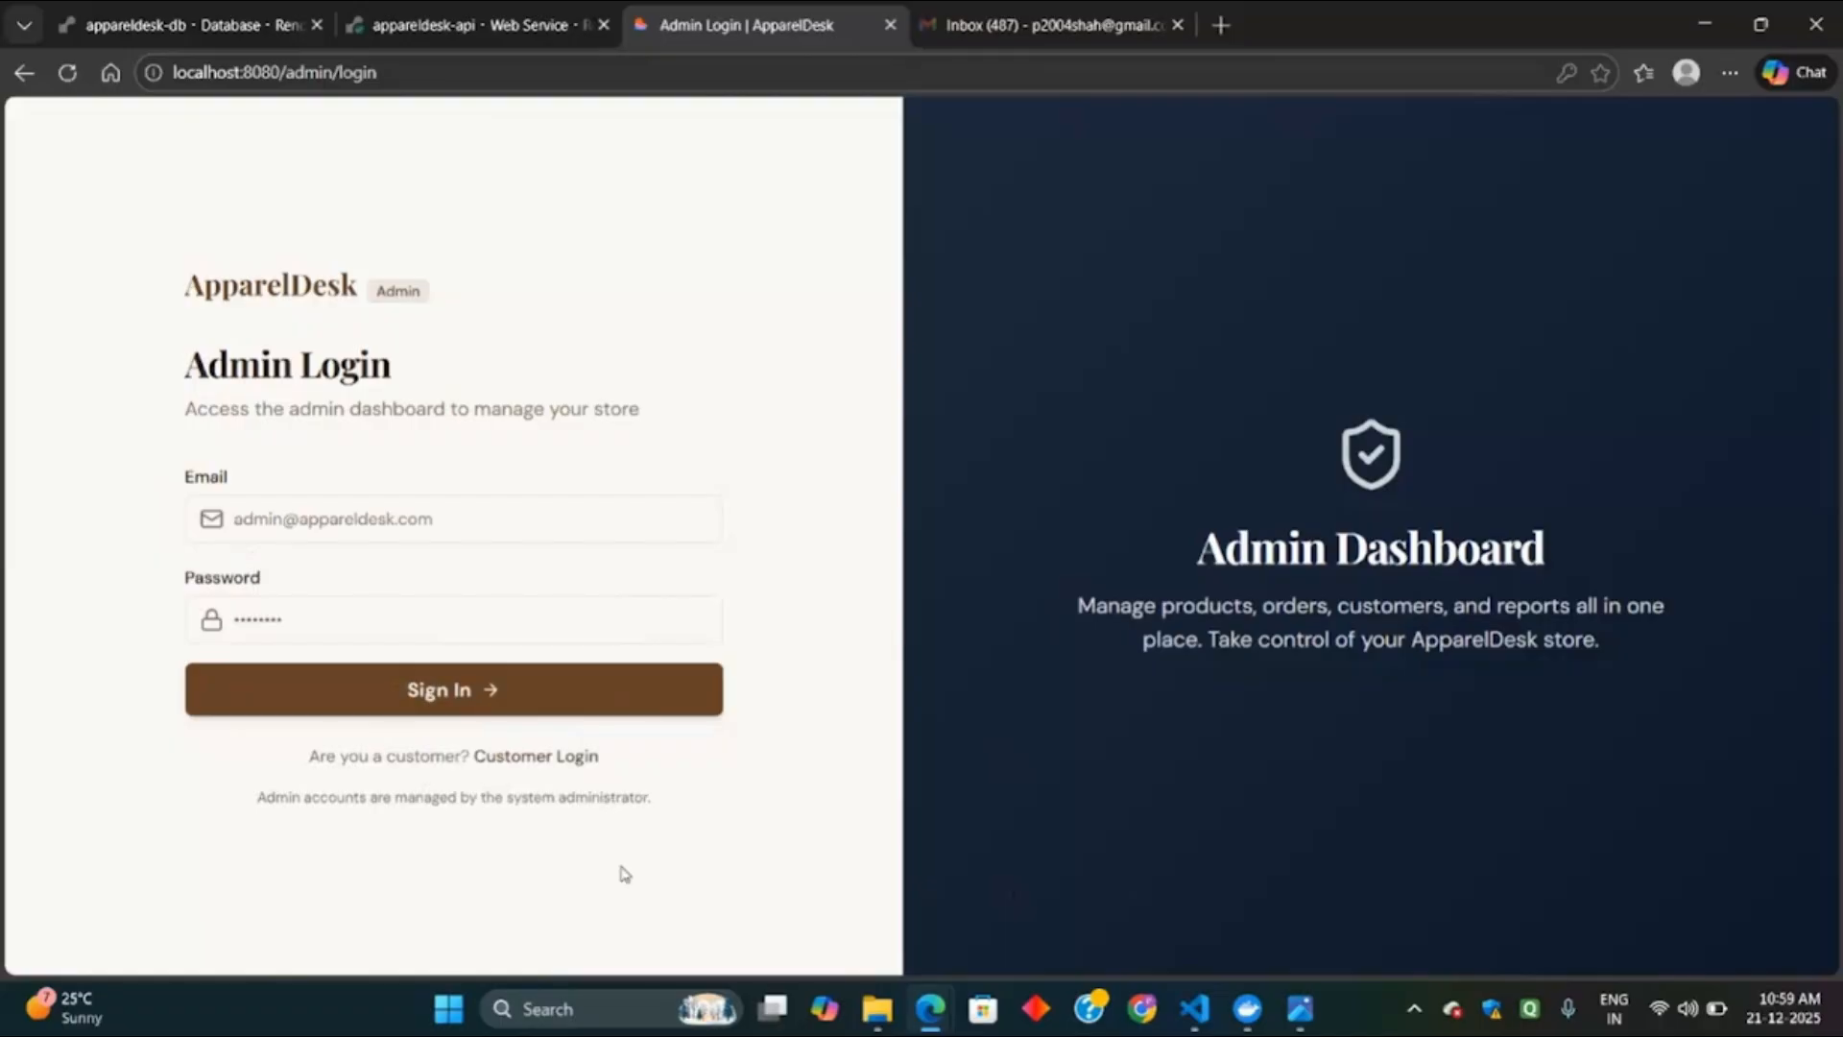
Open admins.json in VS Code through Quick Open 'admin' to check credentials, then return to the browser.
{"action": "mouse_move", "coordinate": [1190, 1011]}
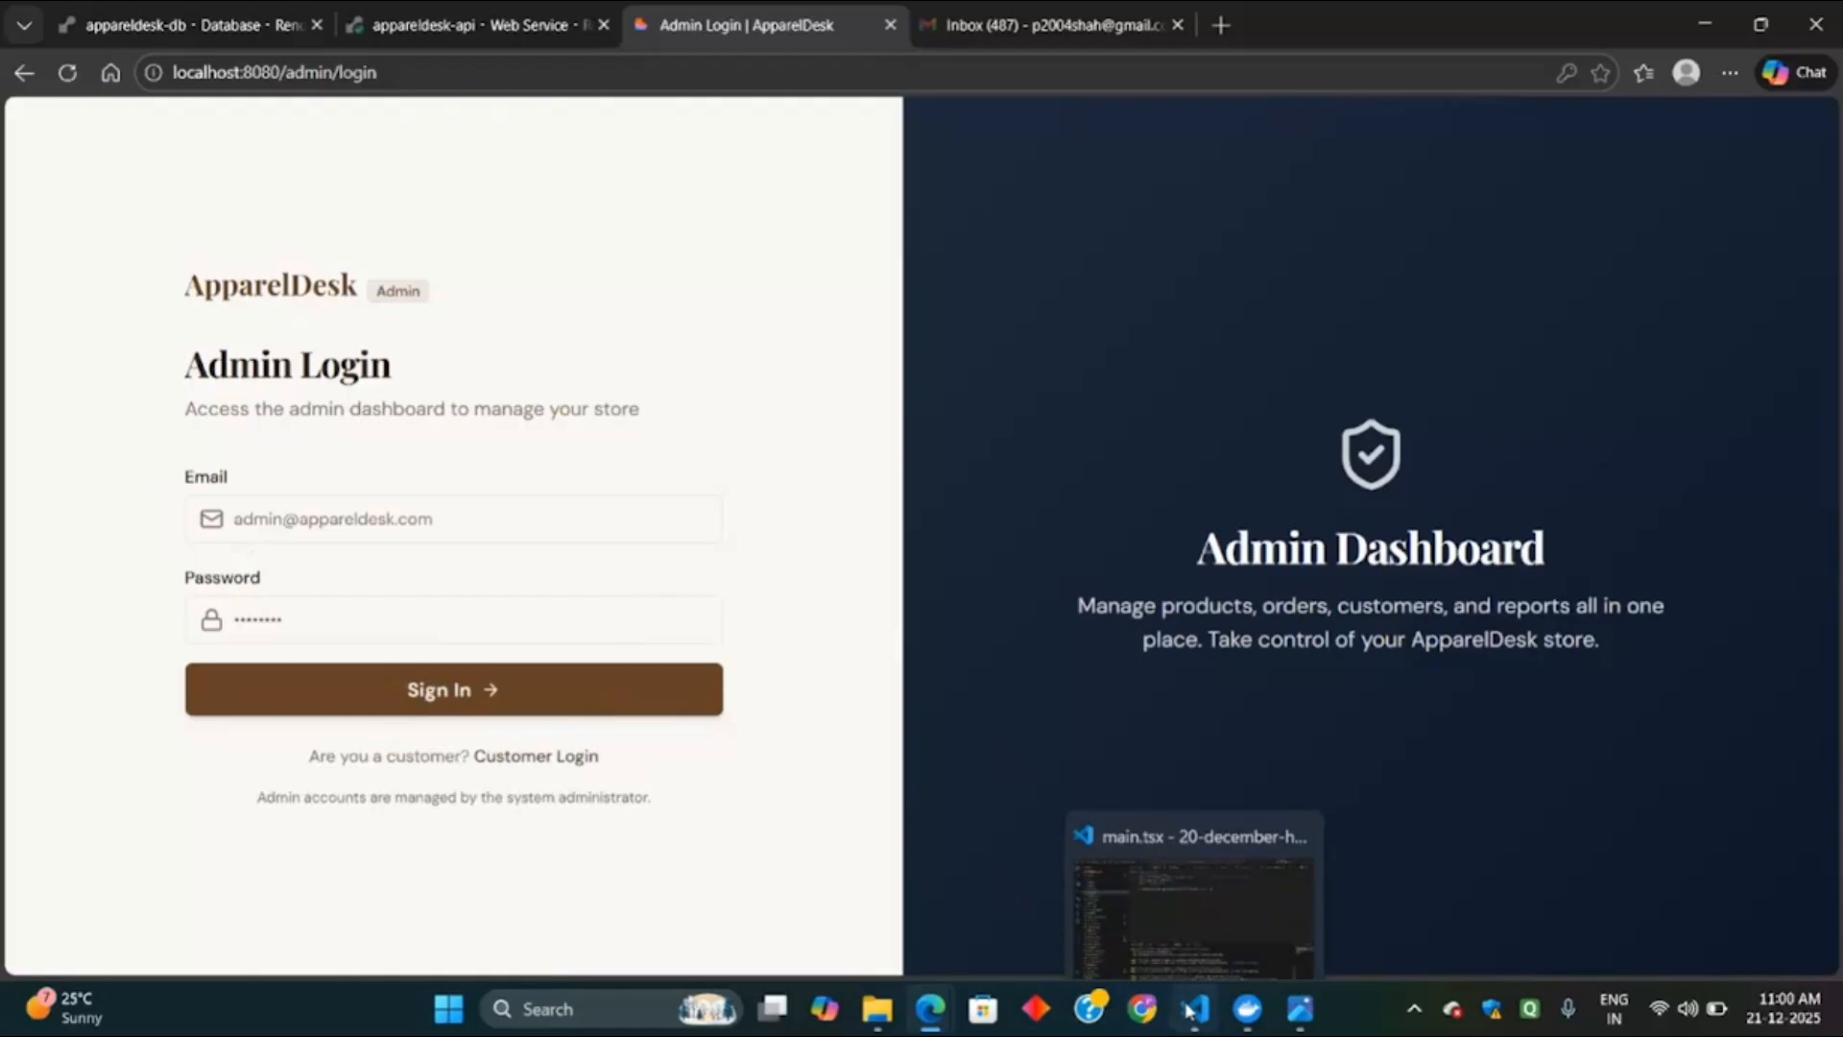
{"action": "left_click", "coordinate": [1190, 1011]}
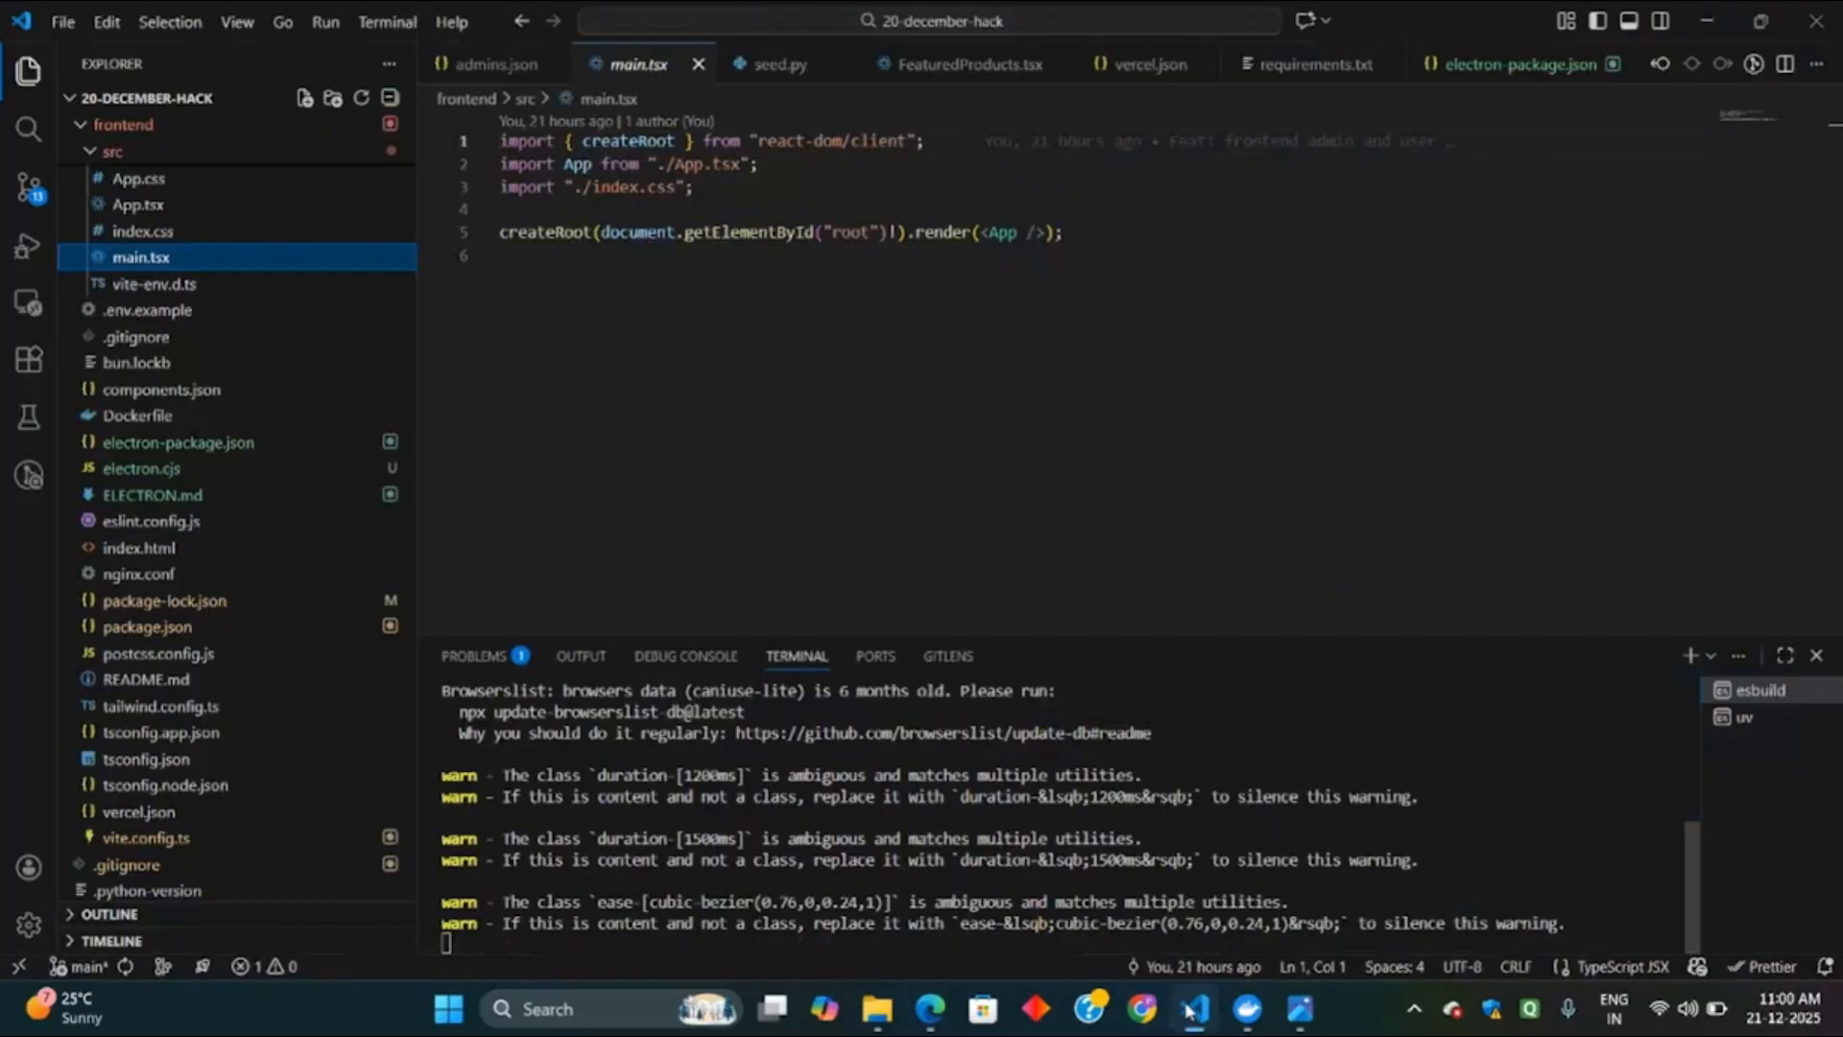
{"action": "left_click", "coordinate": [932, 29]}
{"action": "type", "text": "admin"}
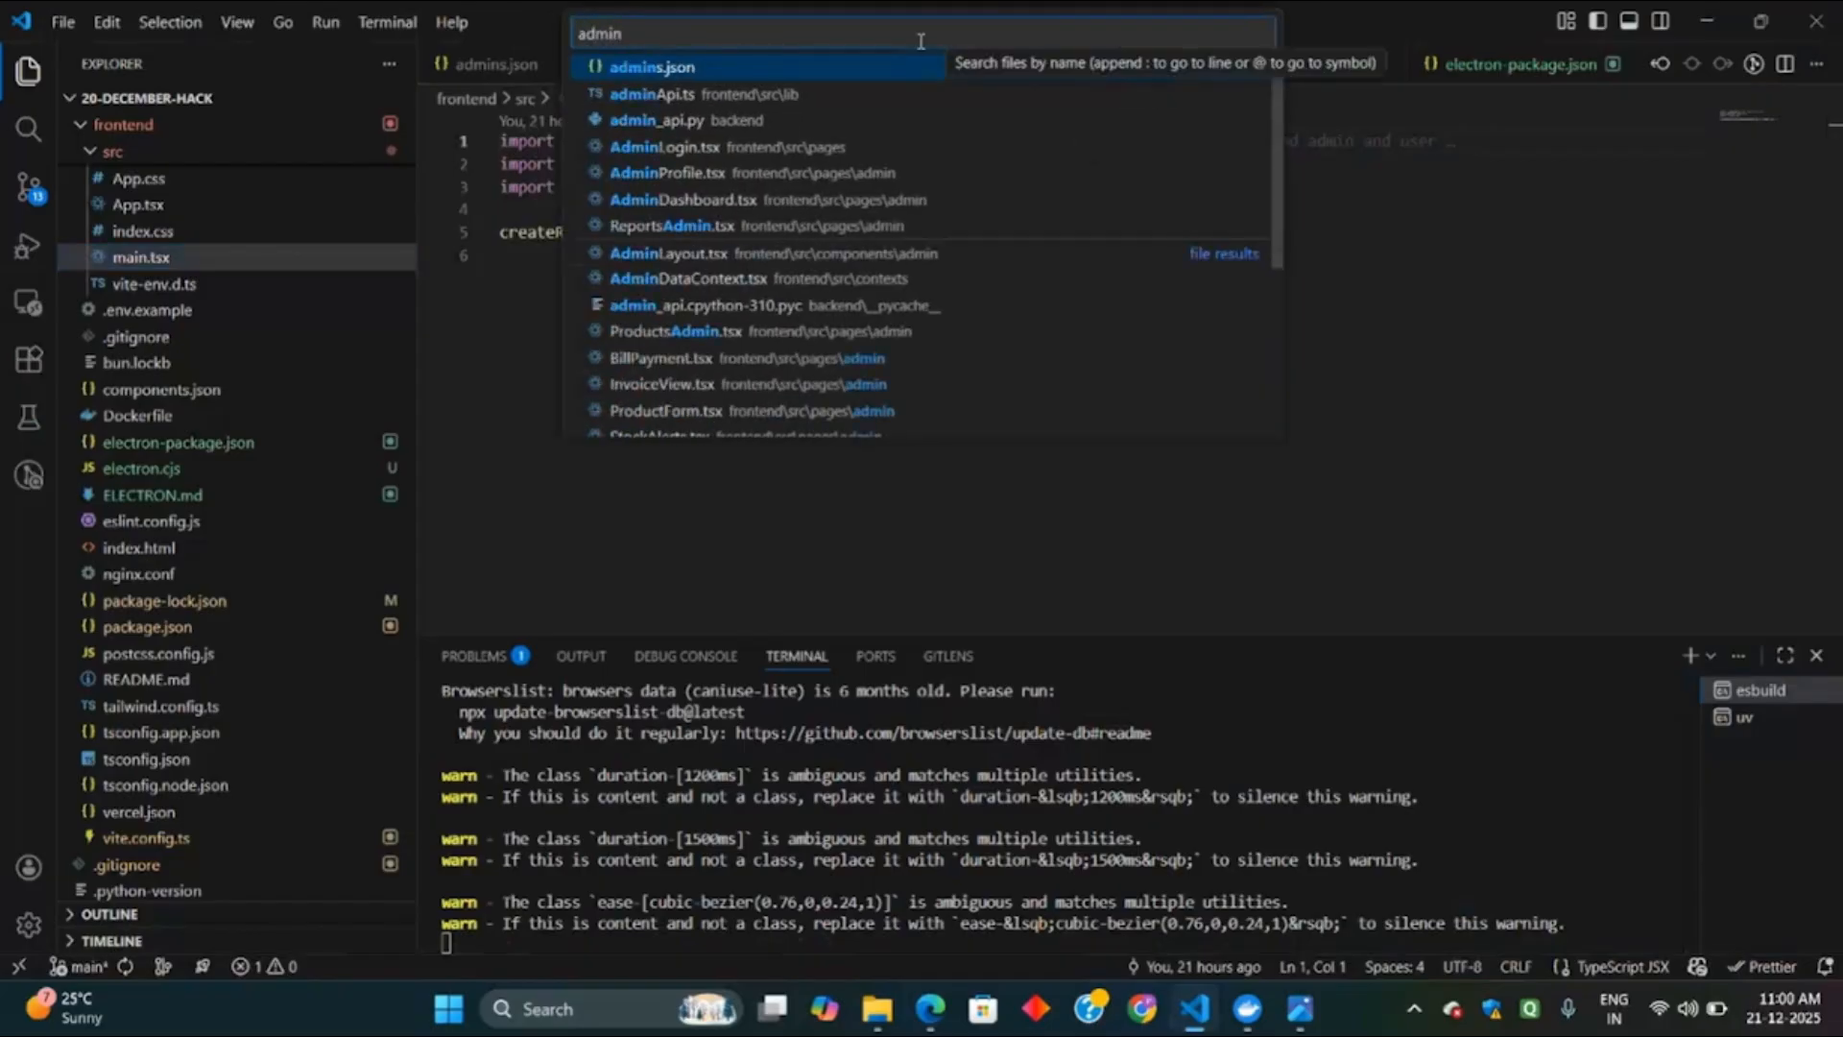
{"action": "key", "text": "Return"}
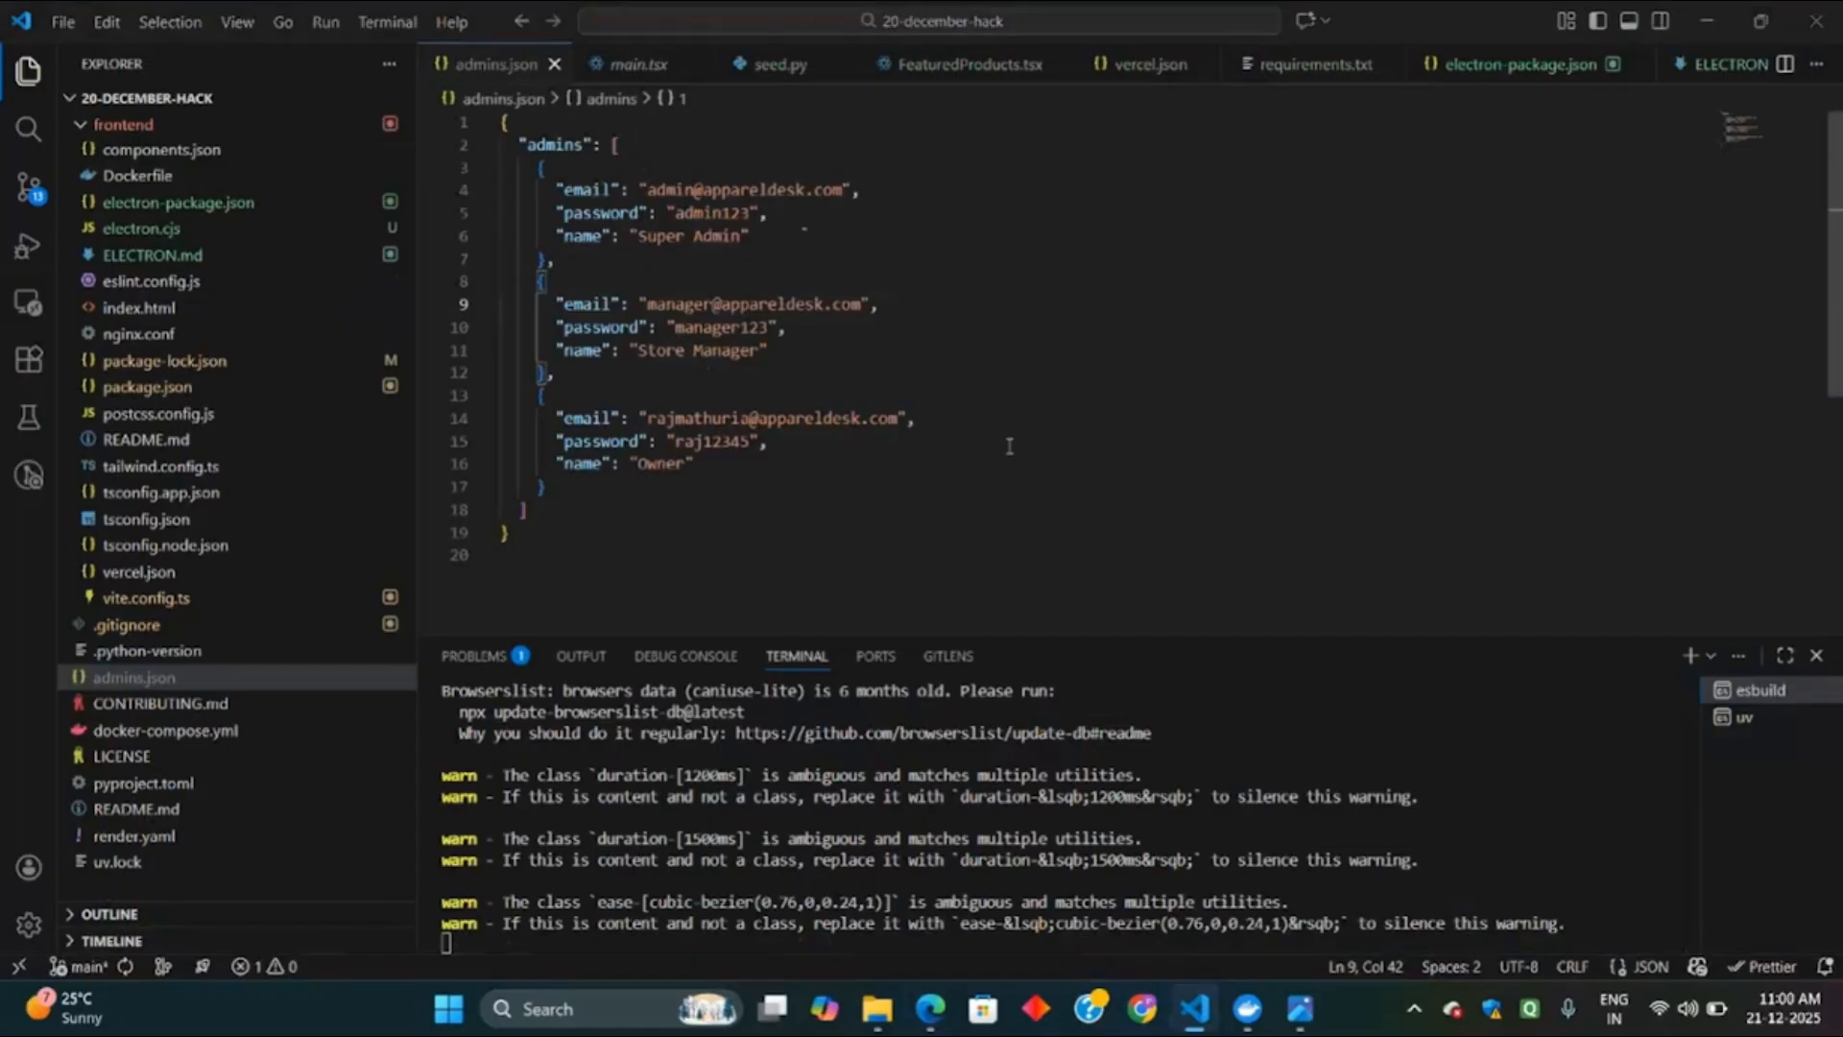
{"action": "key", "text": "alt+Tab"}
Sign in to the ApparelDesk admin area using the saved owner login.
{"action": "type", "text": "raj"}
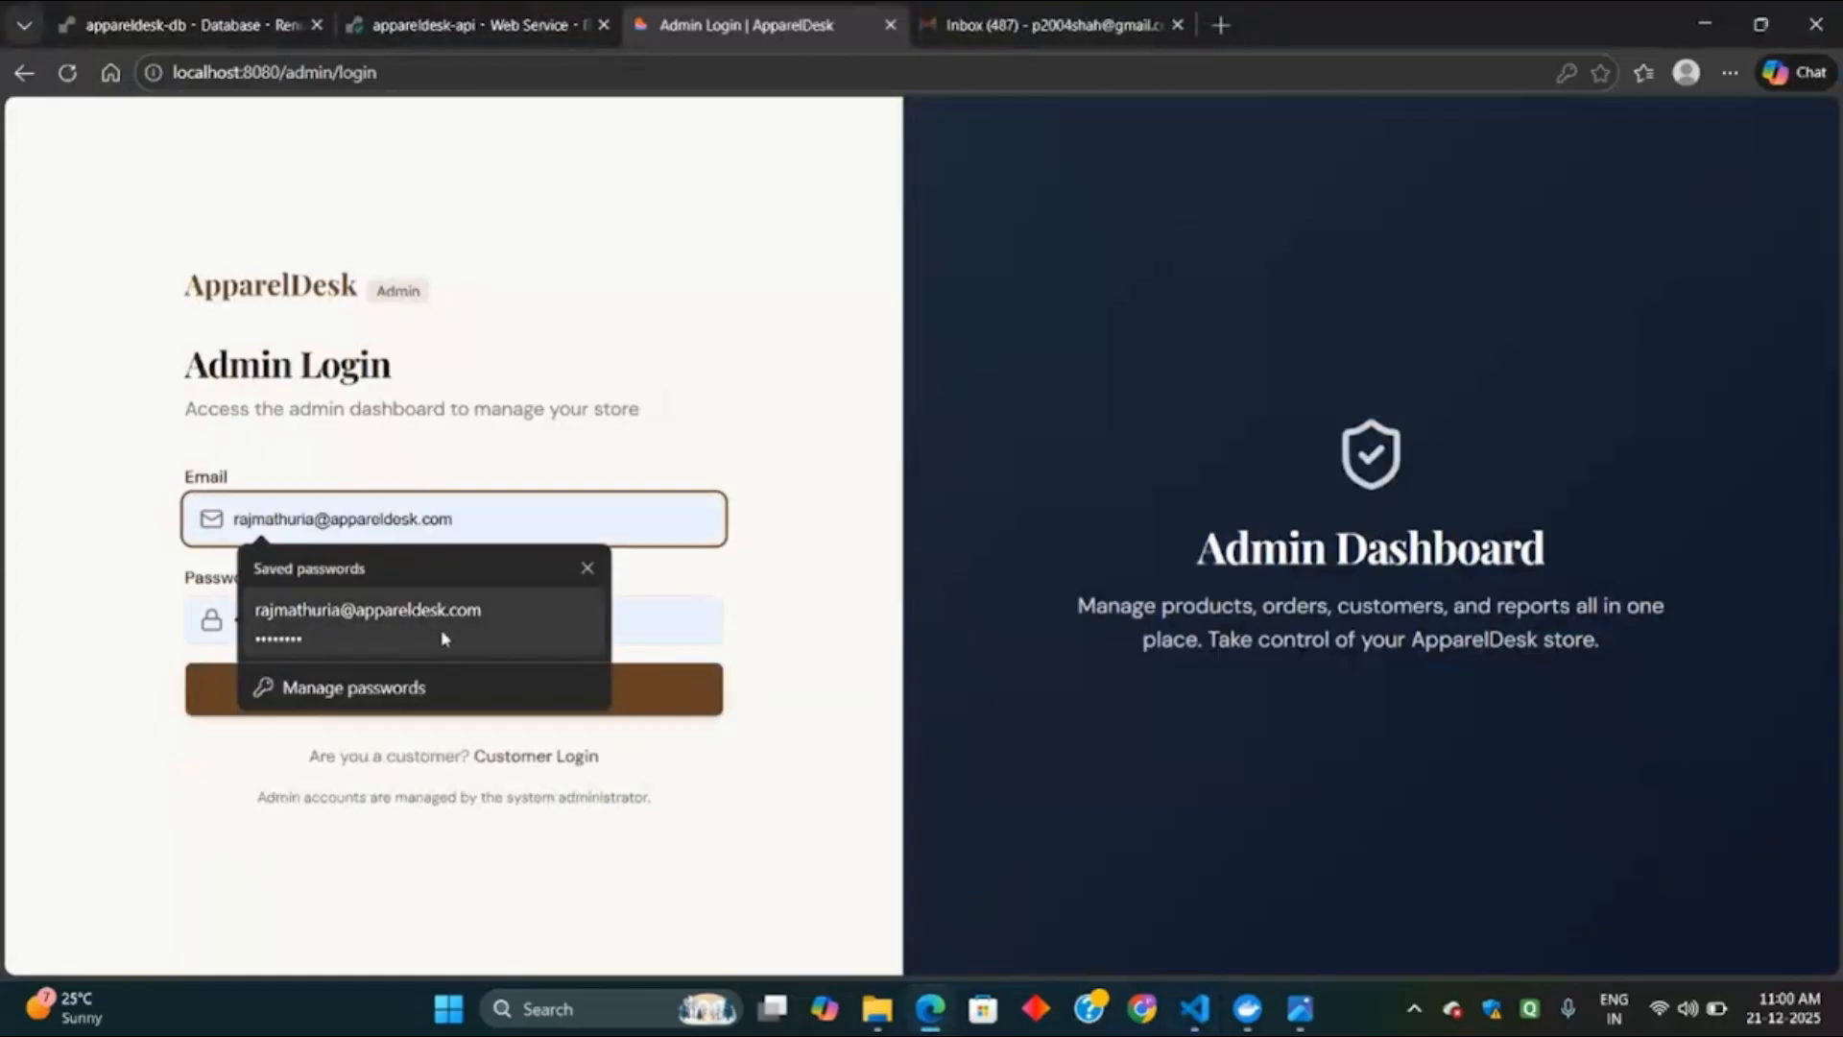
{"action": "left_click", "coordinate": [442, 629]}
{"action": "left_click", "coordinate": [469, 620]}
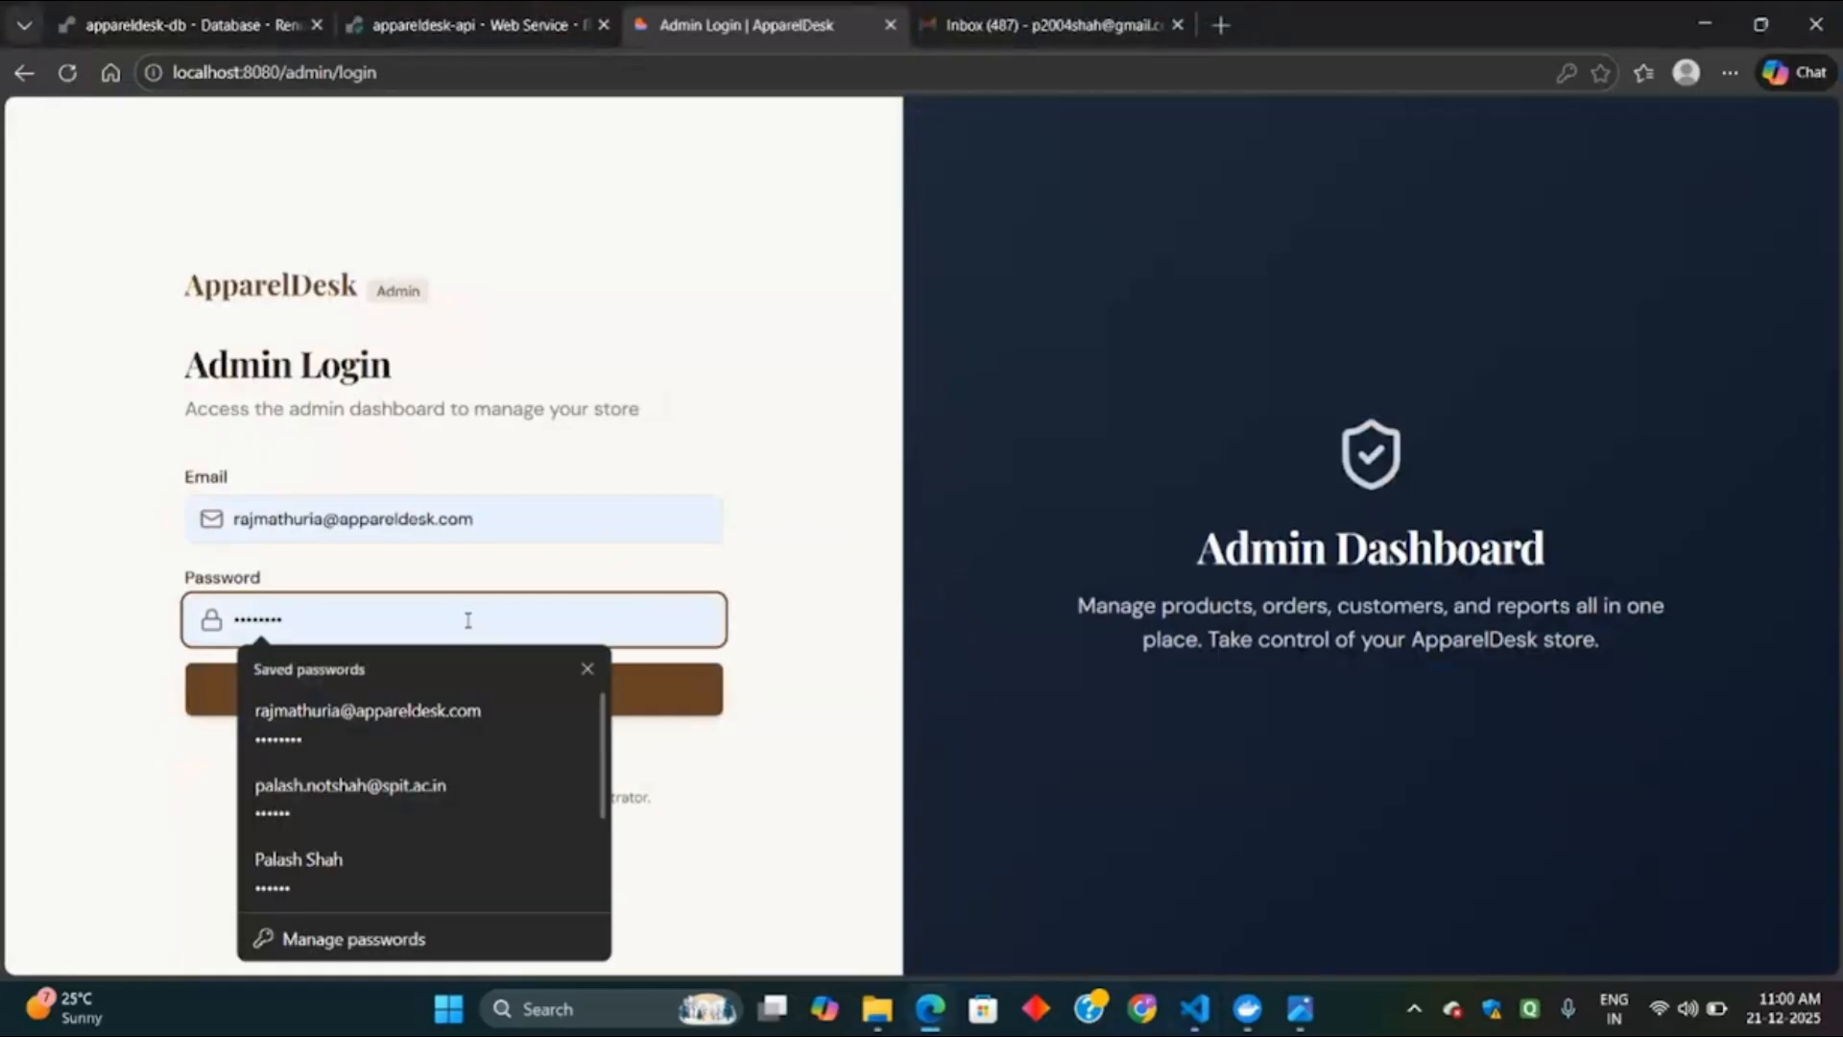
{"action": "left_click", "coordinate": [812, 615]}
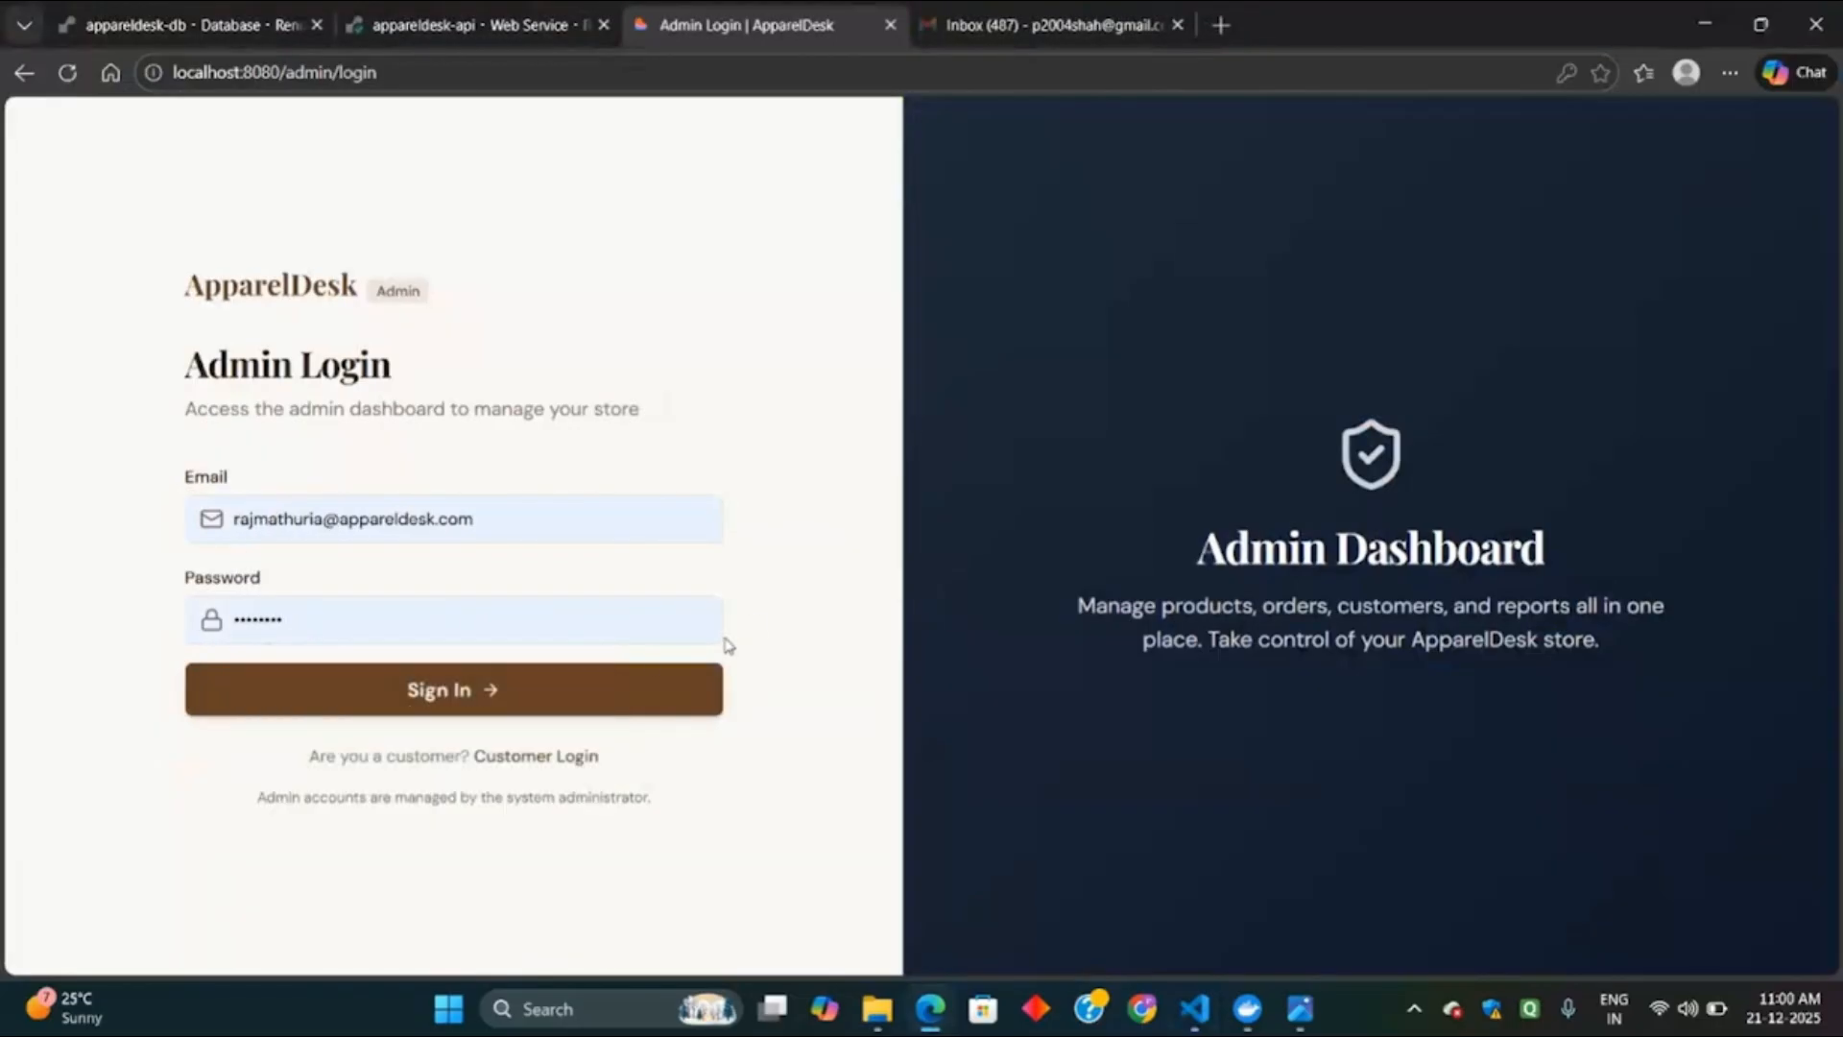
{"action": "left_click", "coordinate": [622, 685]}
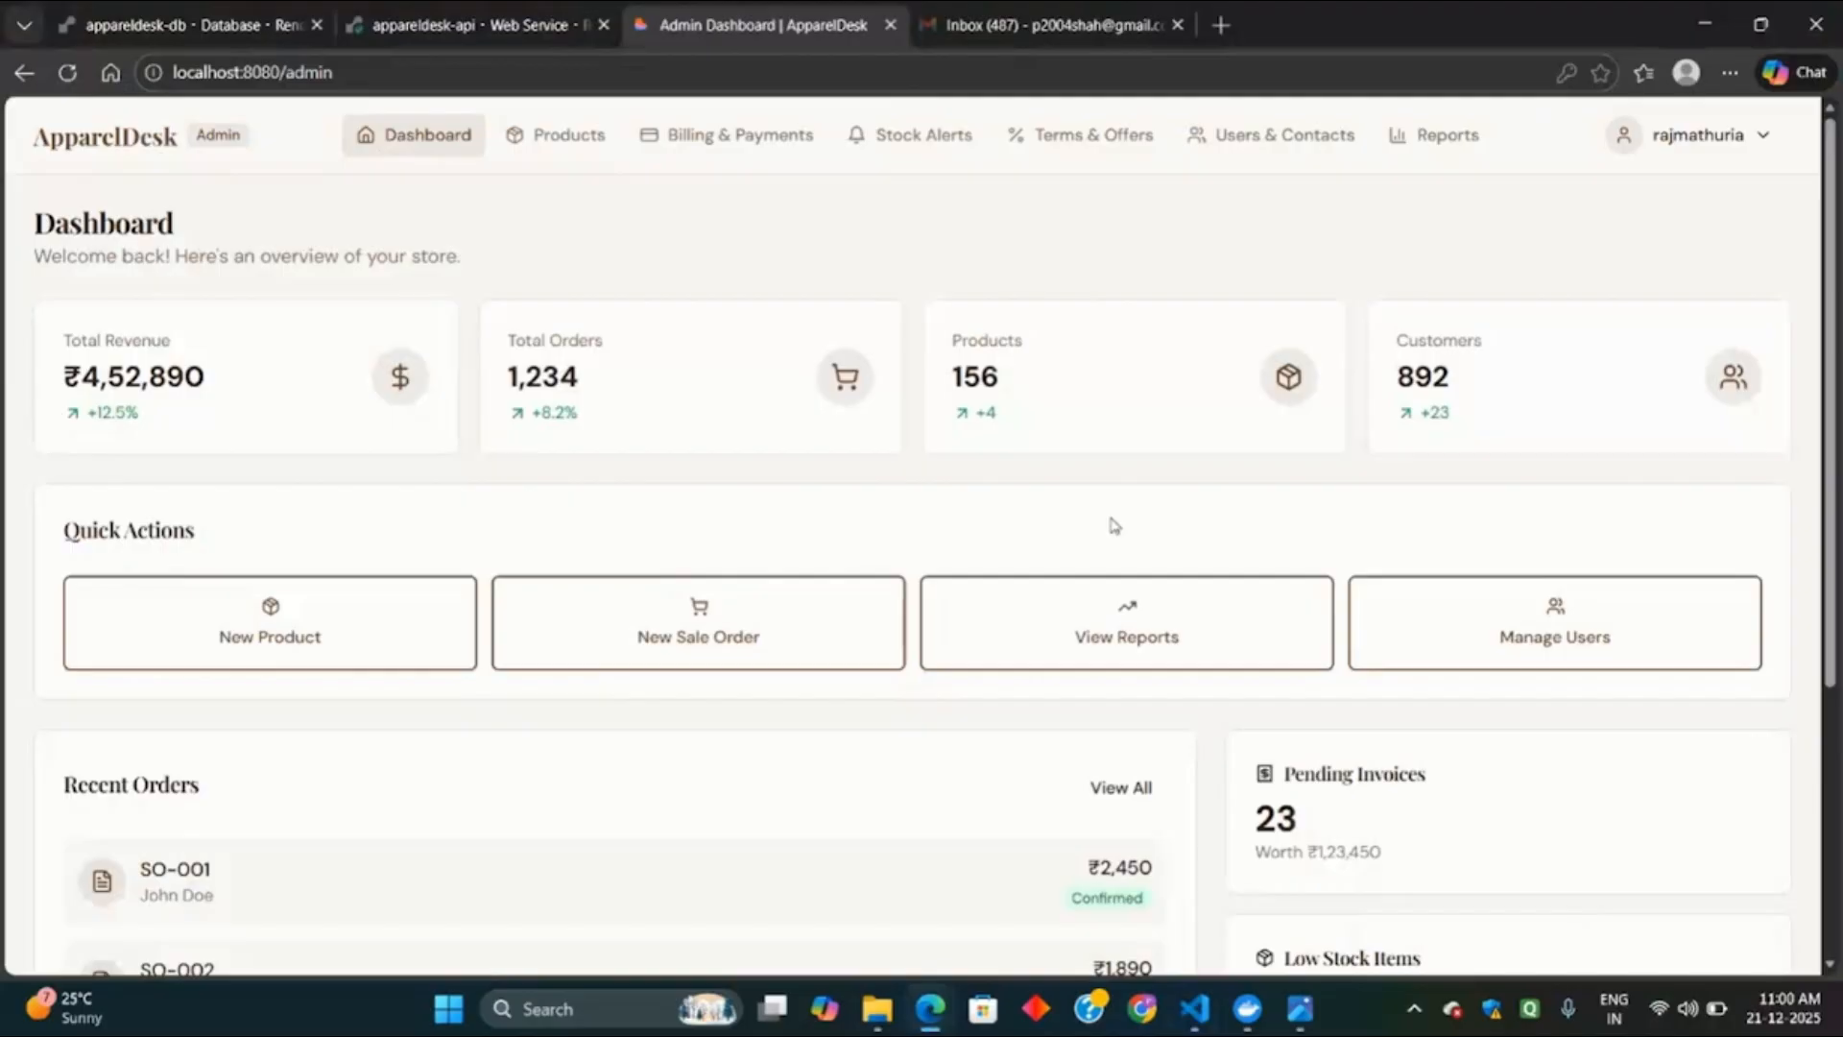
Review the dashboard's recent orders, then view all orders in Billing & Payments.
{"action": "scroll", "coordinate": [1114, 527], "scroll_direction": "down", "scroll_amount": 2}
{"action": "scroll", "coordinate": [1114, 526], "scroll_direction": "up", "scroll_amount": 1}
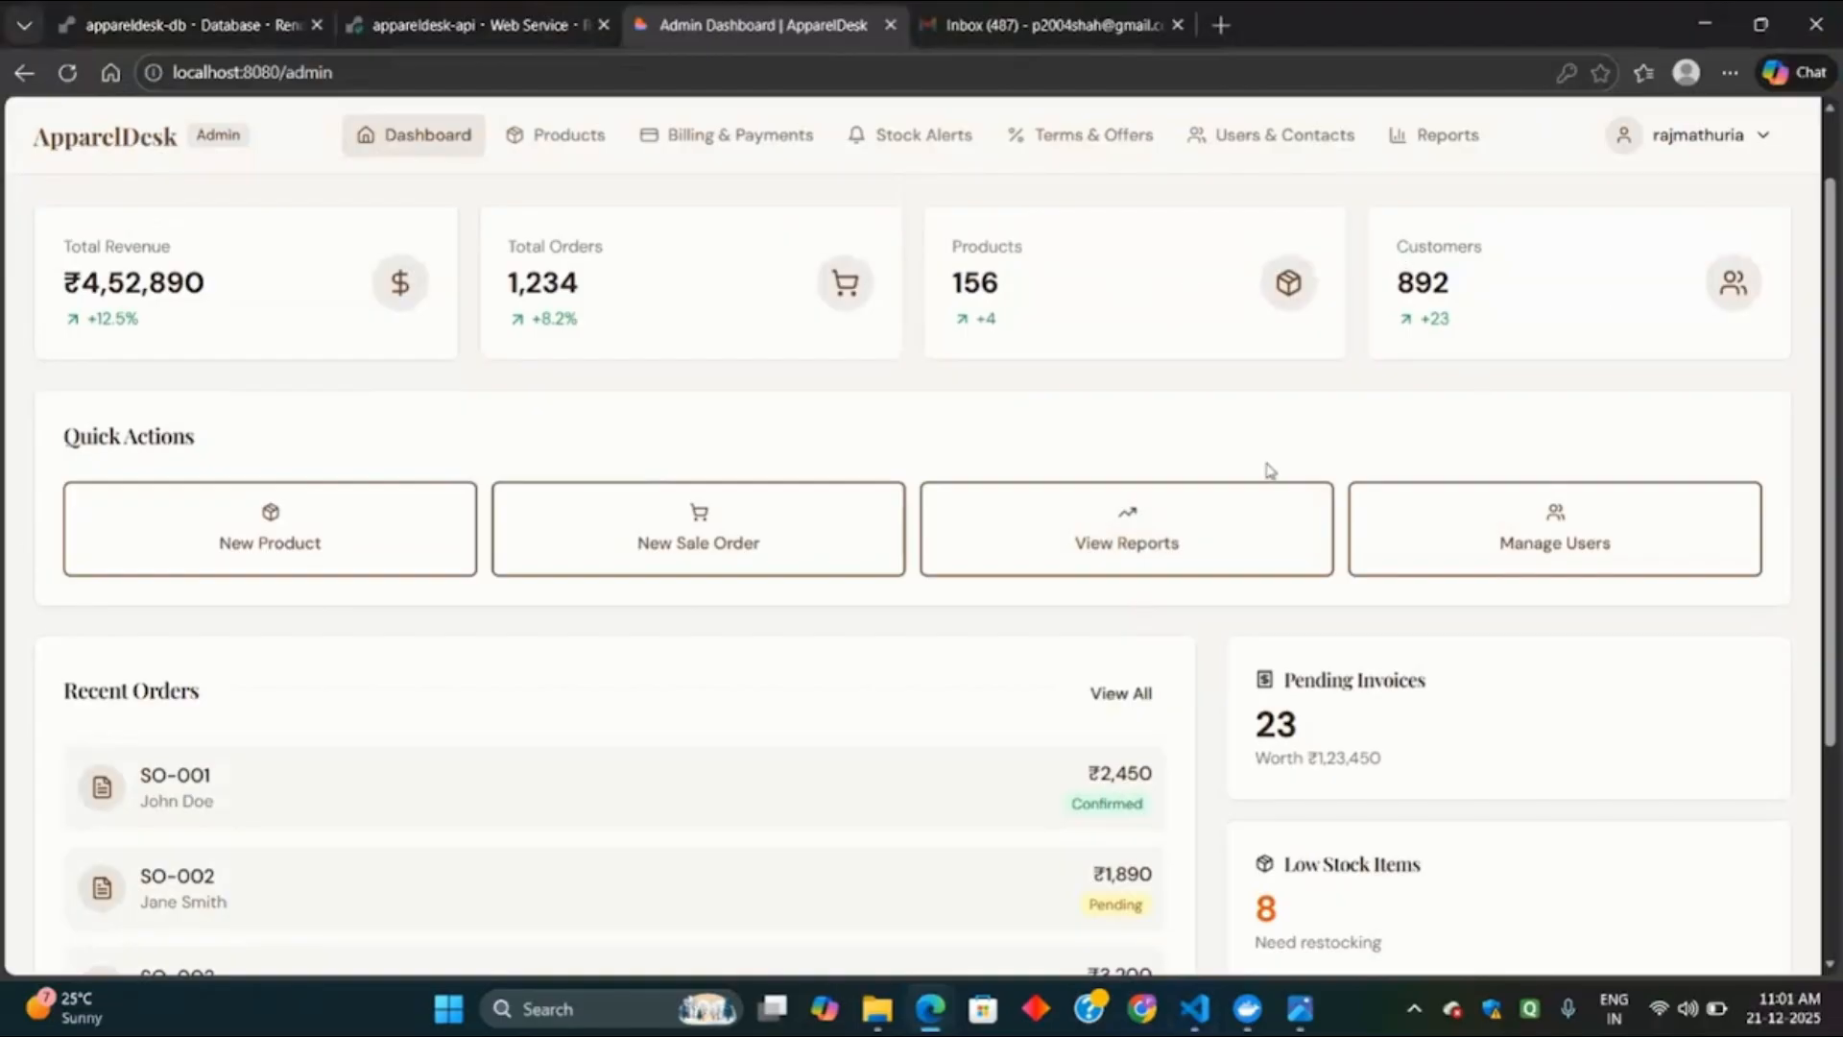
{"action": "scroll", "coordinate": [1270, 471], "scroll_direction": "down", "scroll_amount": 3}
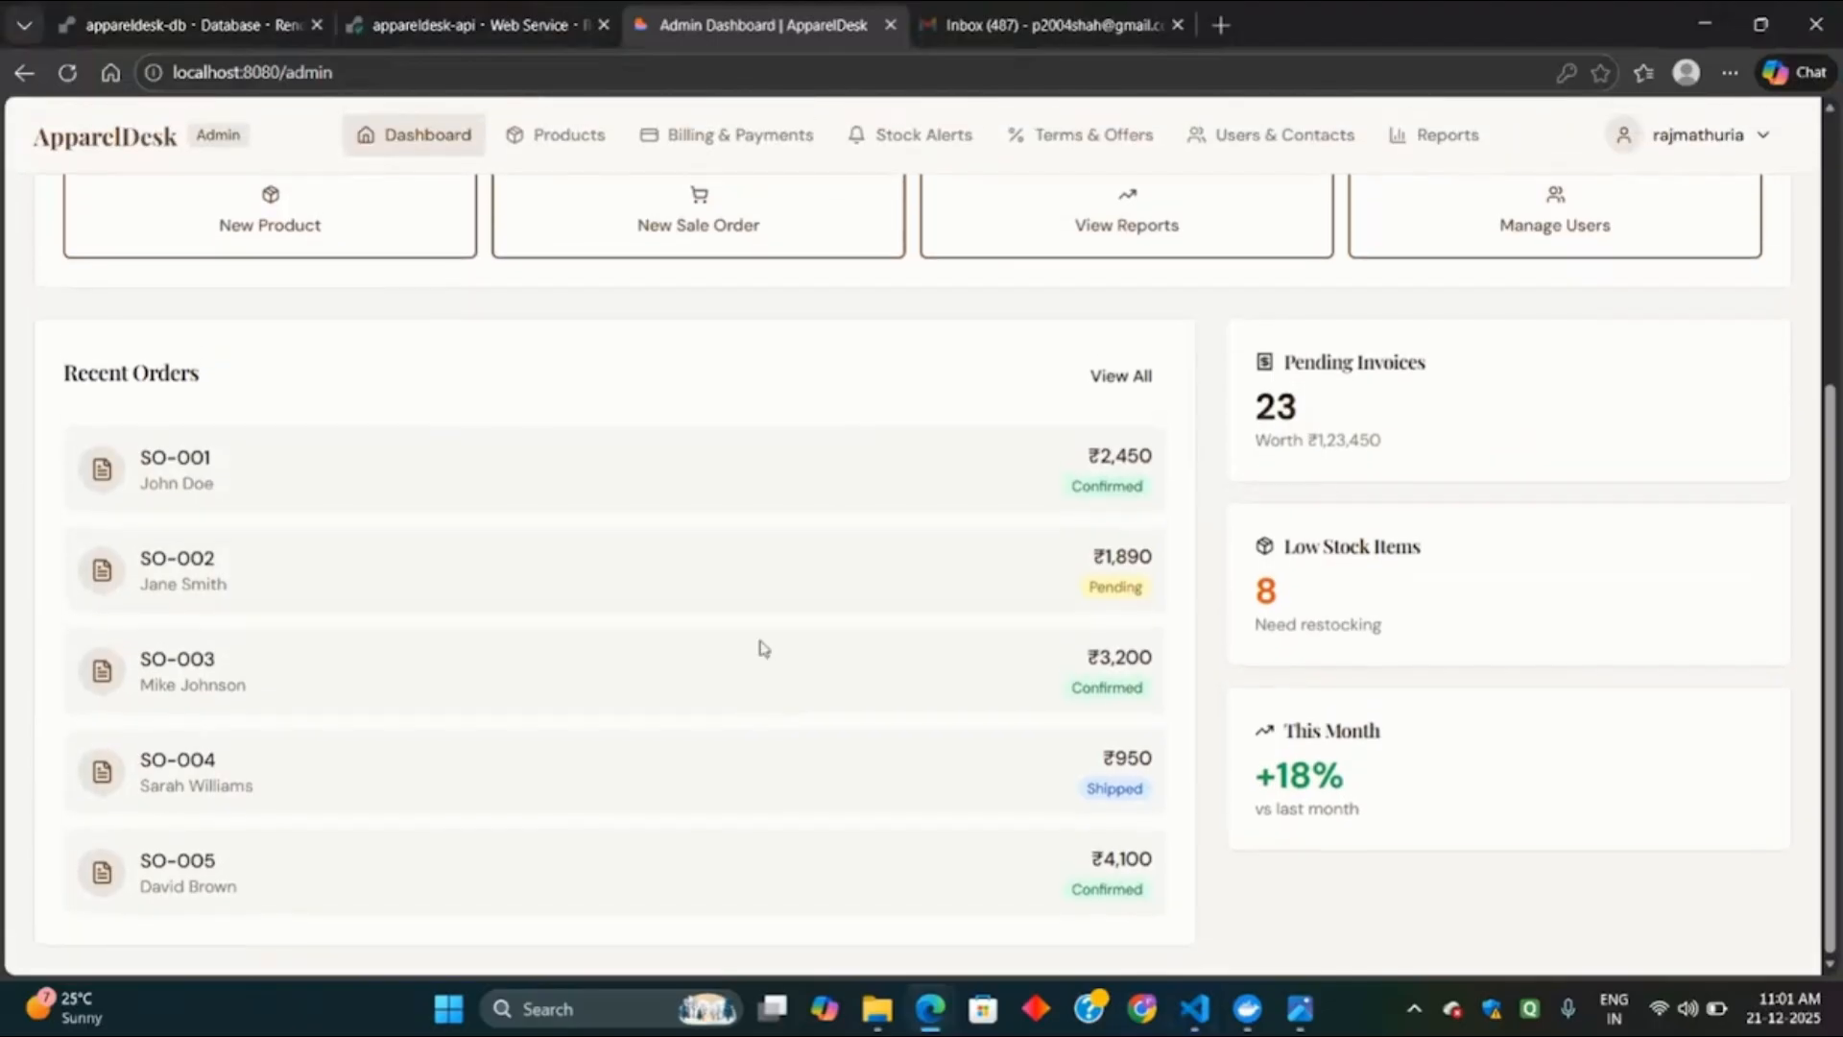
{"action": "left_click", "coordinate": [1114, 390]}
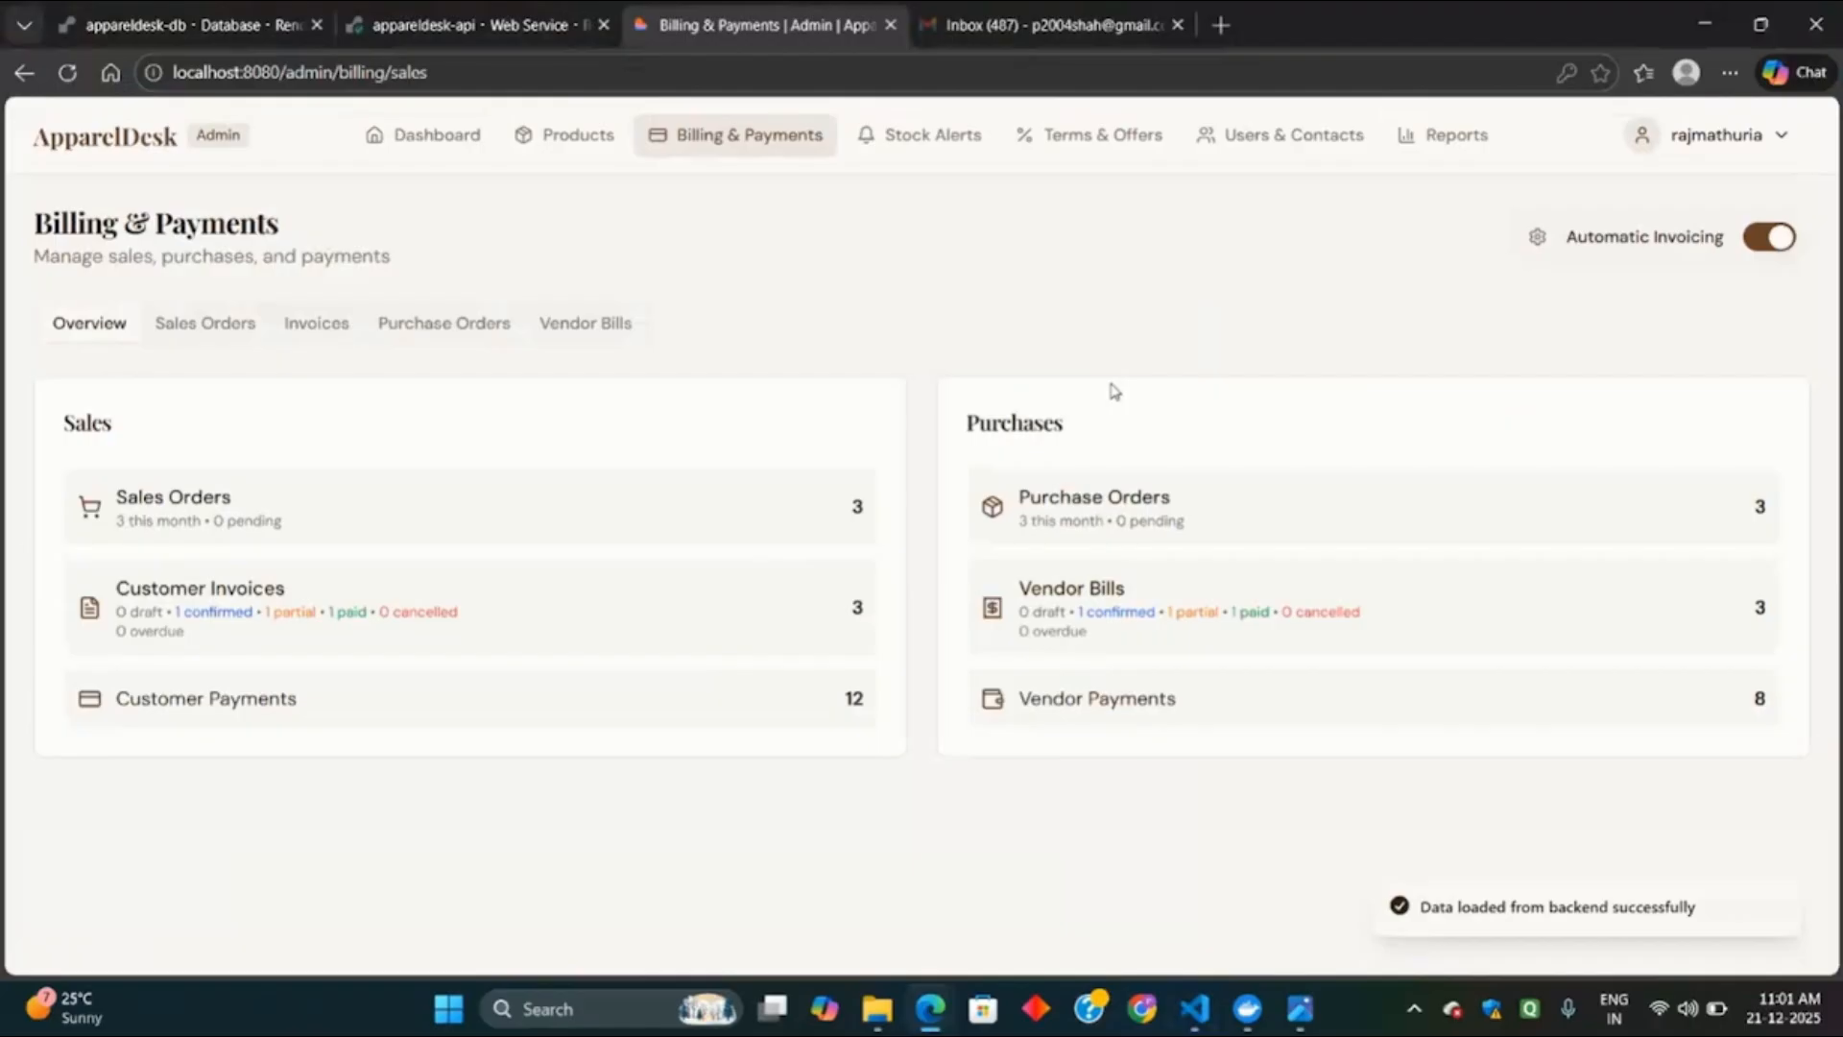
Browse the confirmed products in the Products catalogue, then check the empty Archived tab.
{"action": "left_click", "coordinate": [576, 140]}
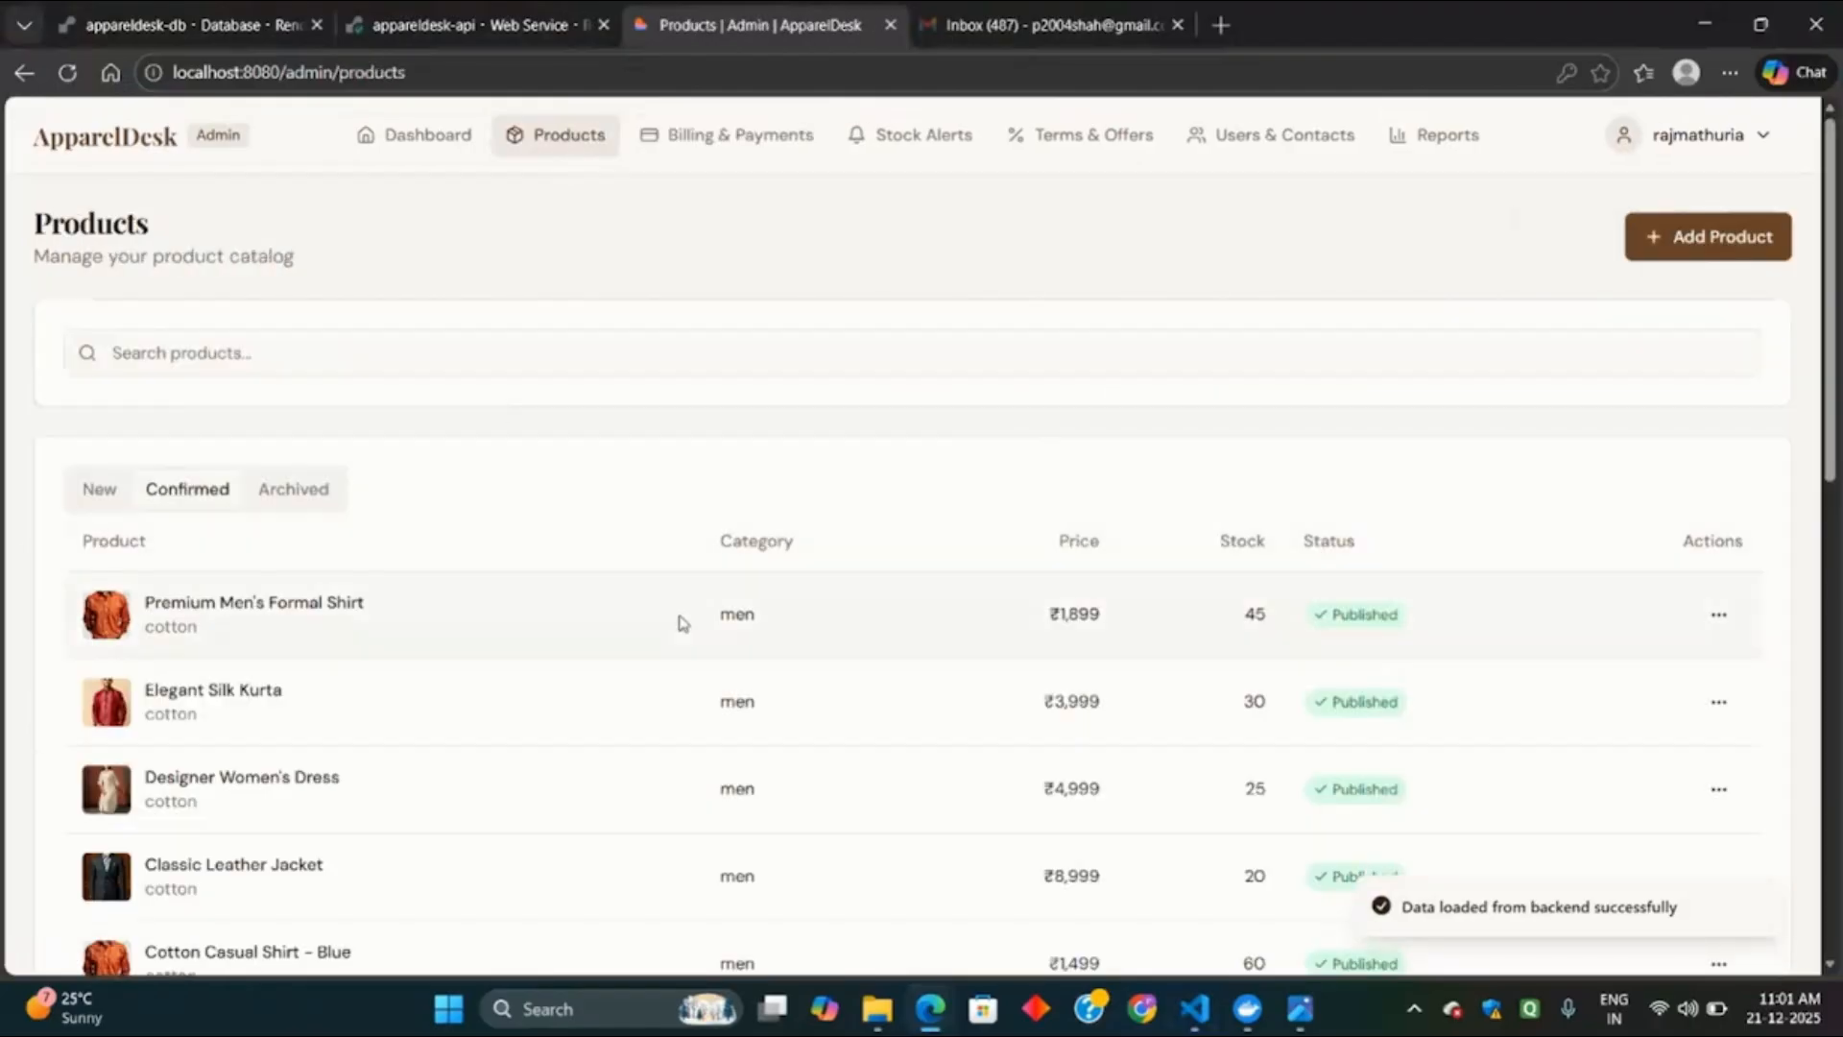
{"action": "scroll", "coordinate": [679, 625], "scroll_direction": "down", "scroll_amount": 3}
{"action": "scroll", "coordinate": [679, 625], "scroll_direction": "up", "scroll_amount": 3}
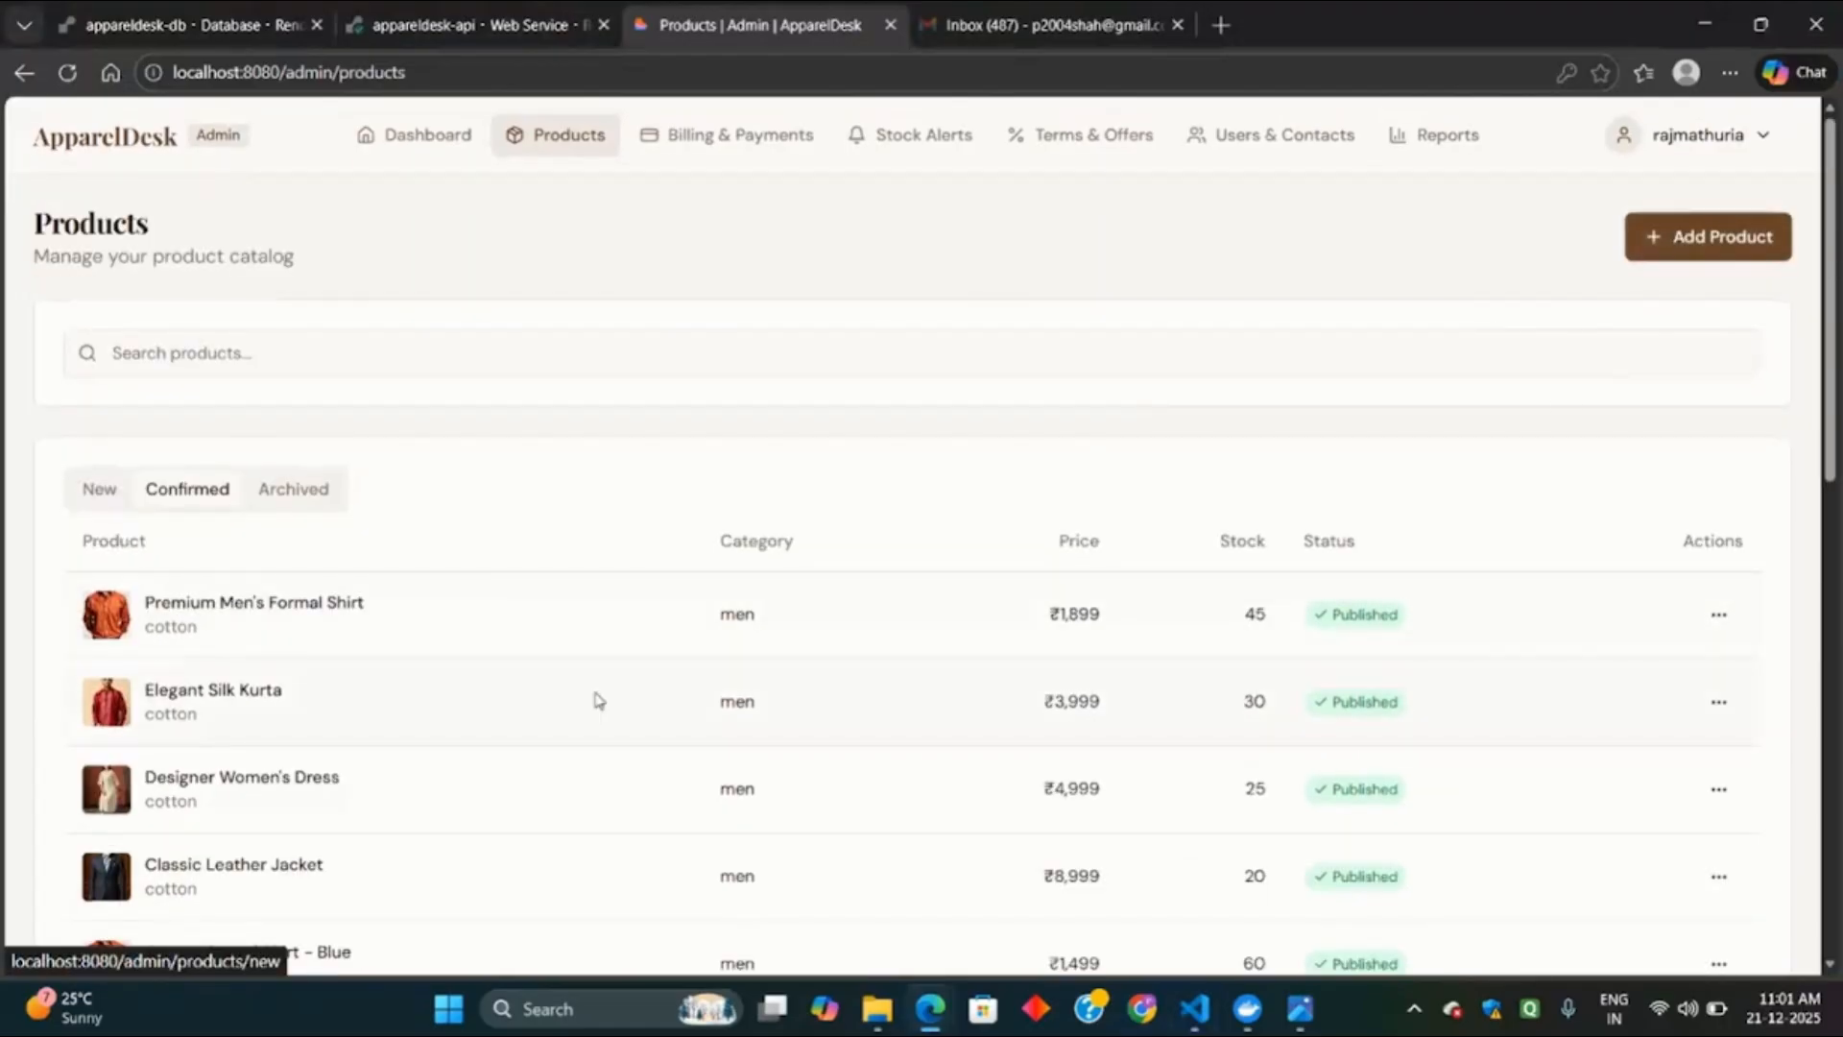
{"action": "scroll", "coordinate": [597, 700], "scroll_direction": "down", "scroll_amount": 3}
{"action": "scroll", "coordinate": [1424, 461], "scroll_direction": "down", "scroll_amount": 6}
{"action": "scroll", "coordinate": [1425, 464], "scroll_direction": "up", "scroll_amount": 6}
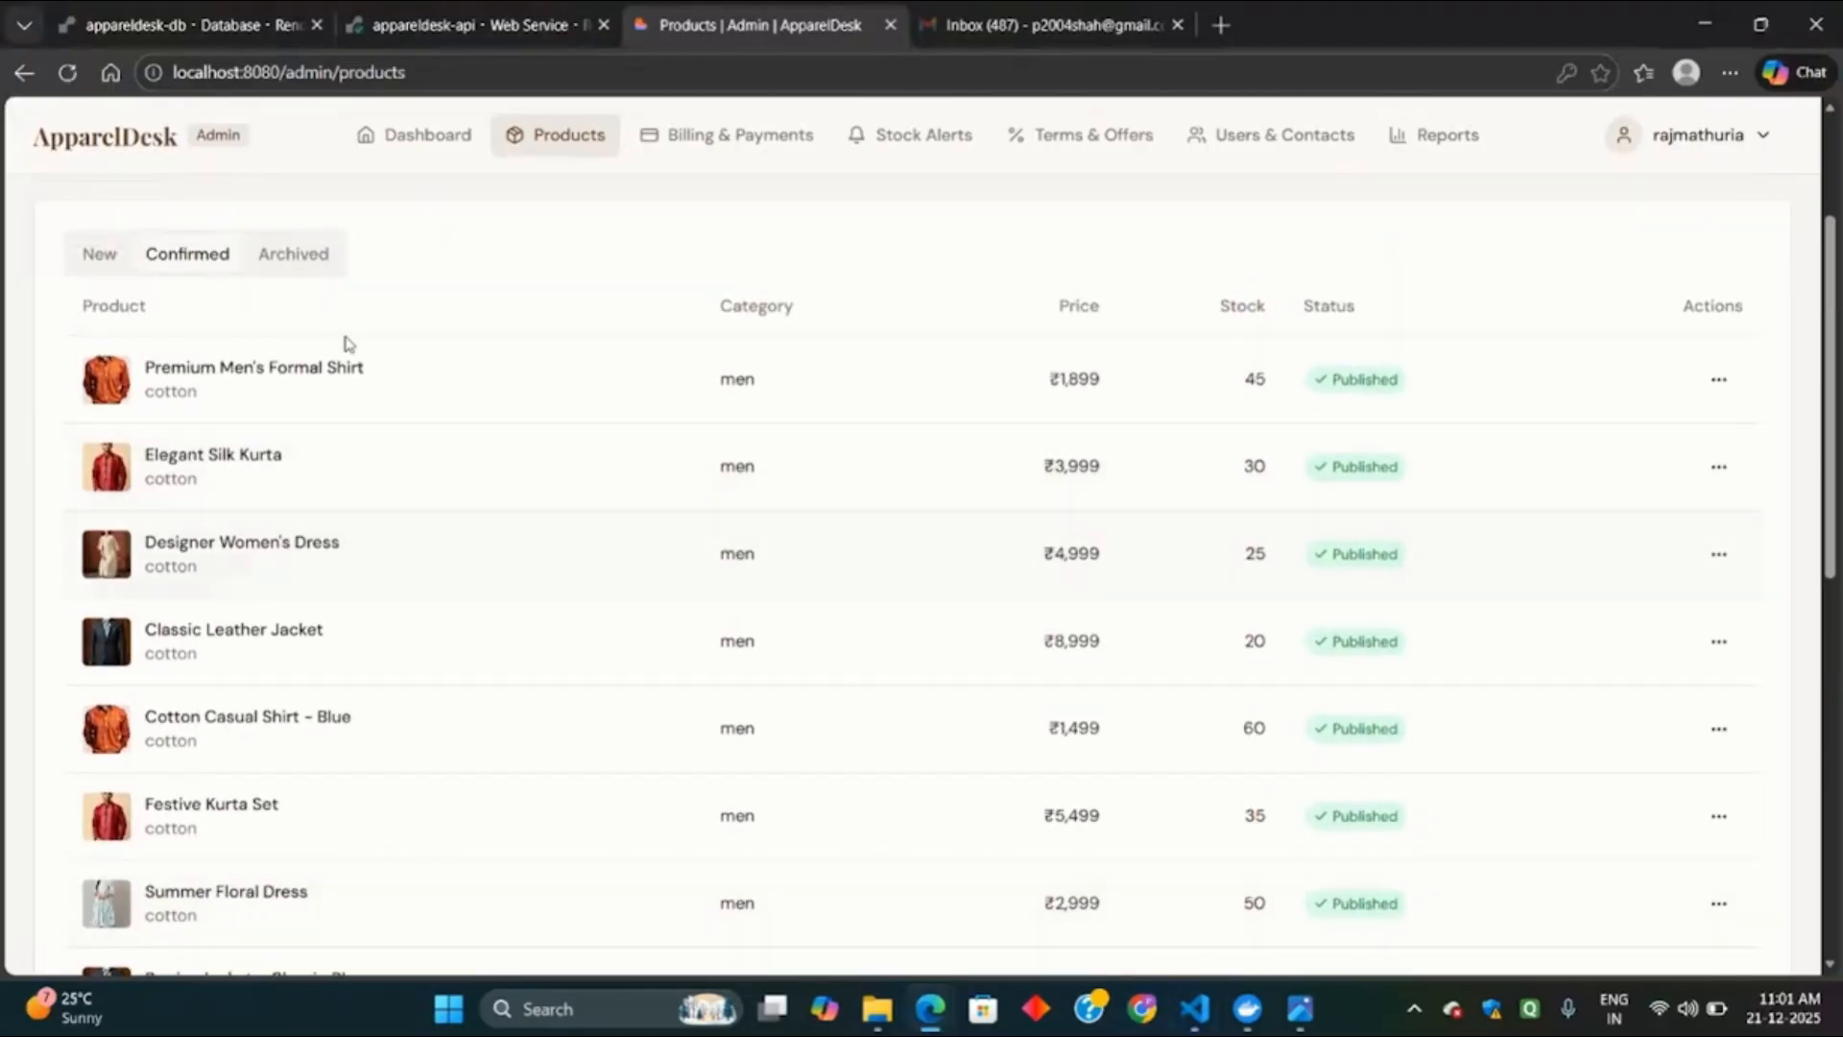
{"action": "left_click", "coordinate": [294, 257]}
Start a new product and name it 'Denim shirt'.
{"action": "left_click", "coordinate": [102, 491]}
{"action": "left_click", "coordinate": [1710, 242]}
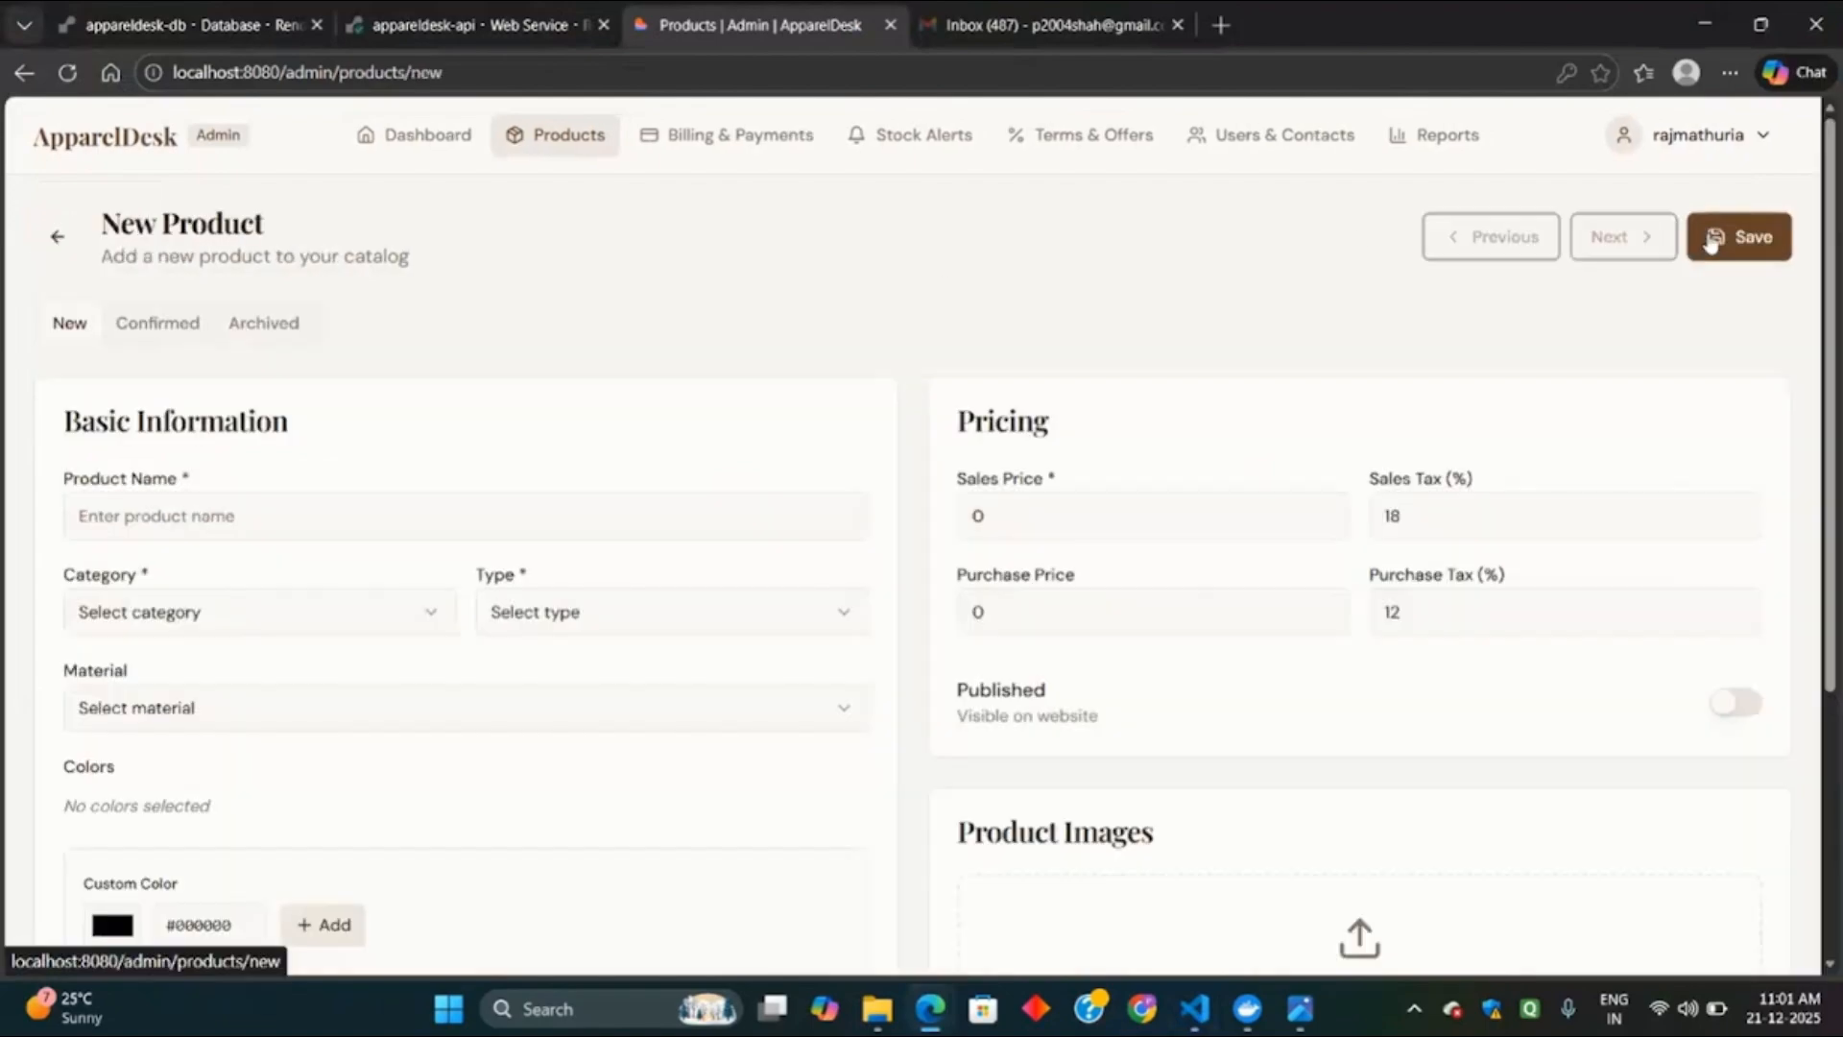
{"action": "left_click", "coordinate": [421, 515]}
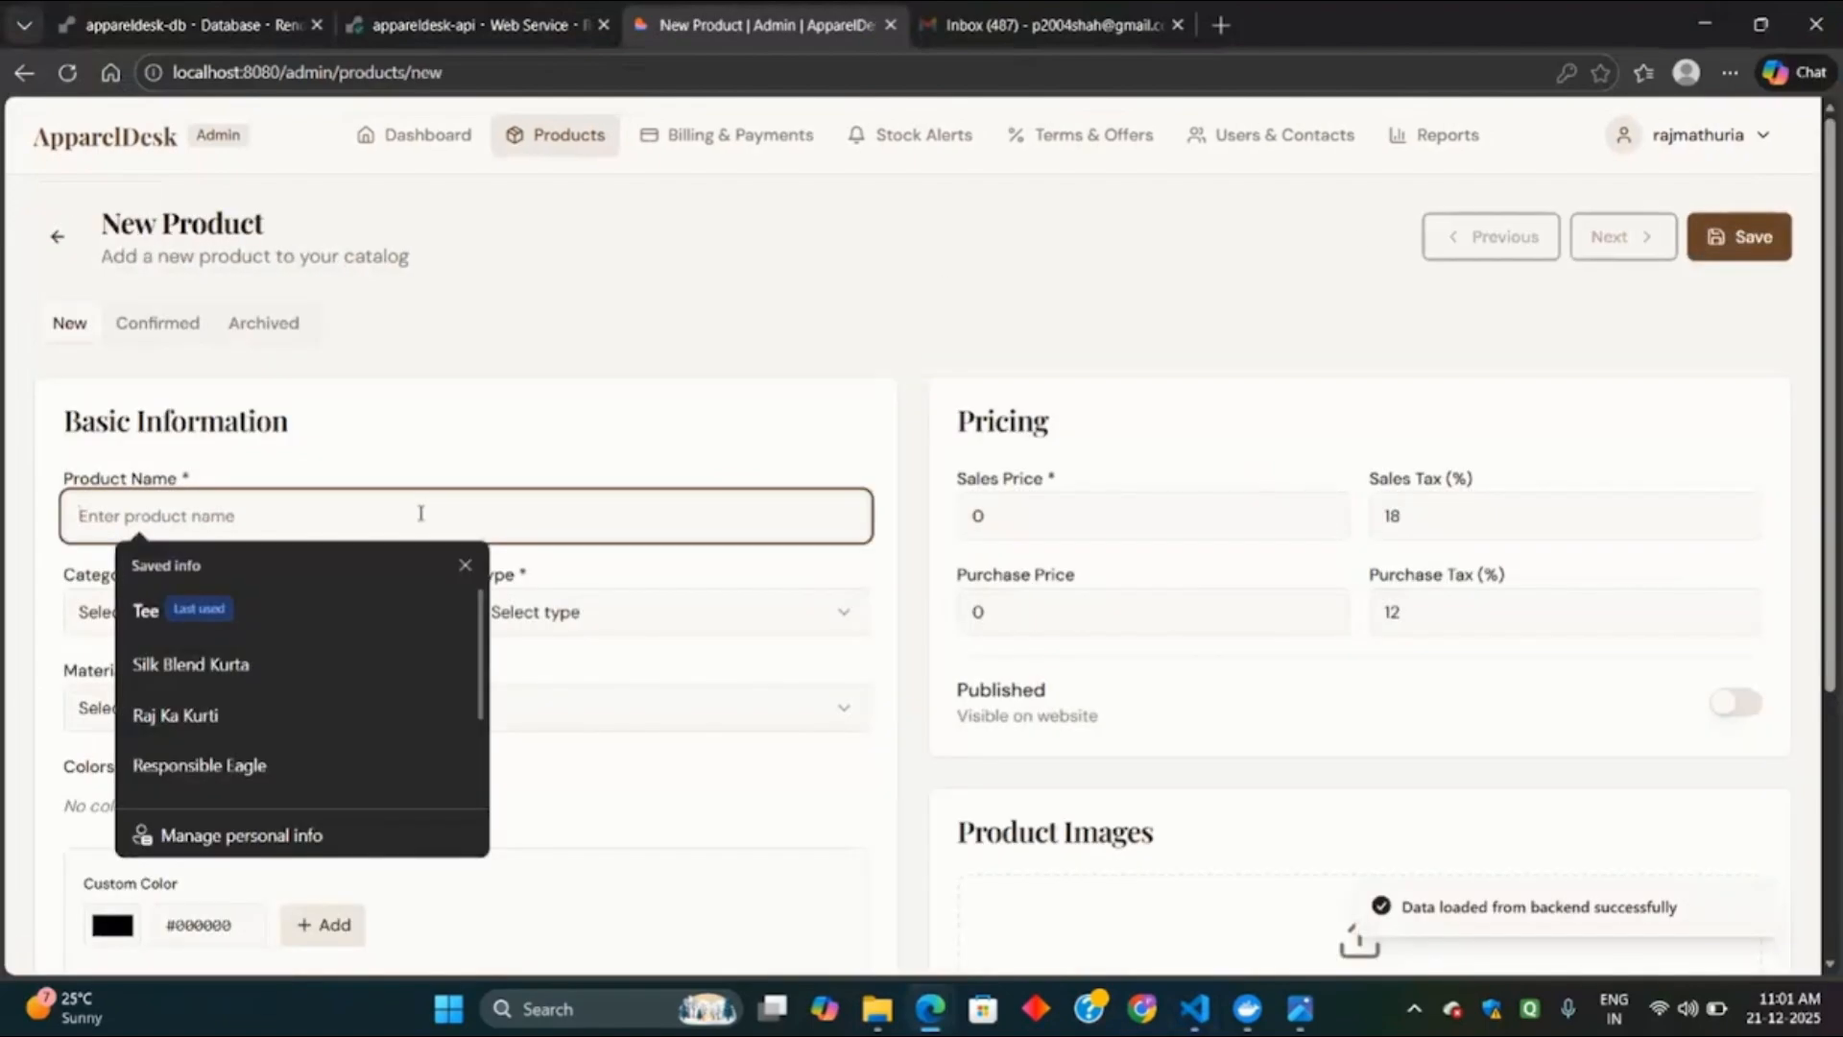
{"action": "type", "text": "Tee"}
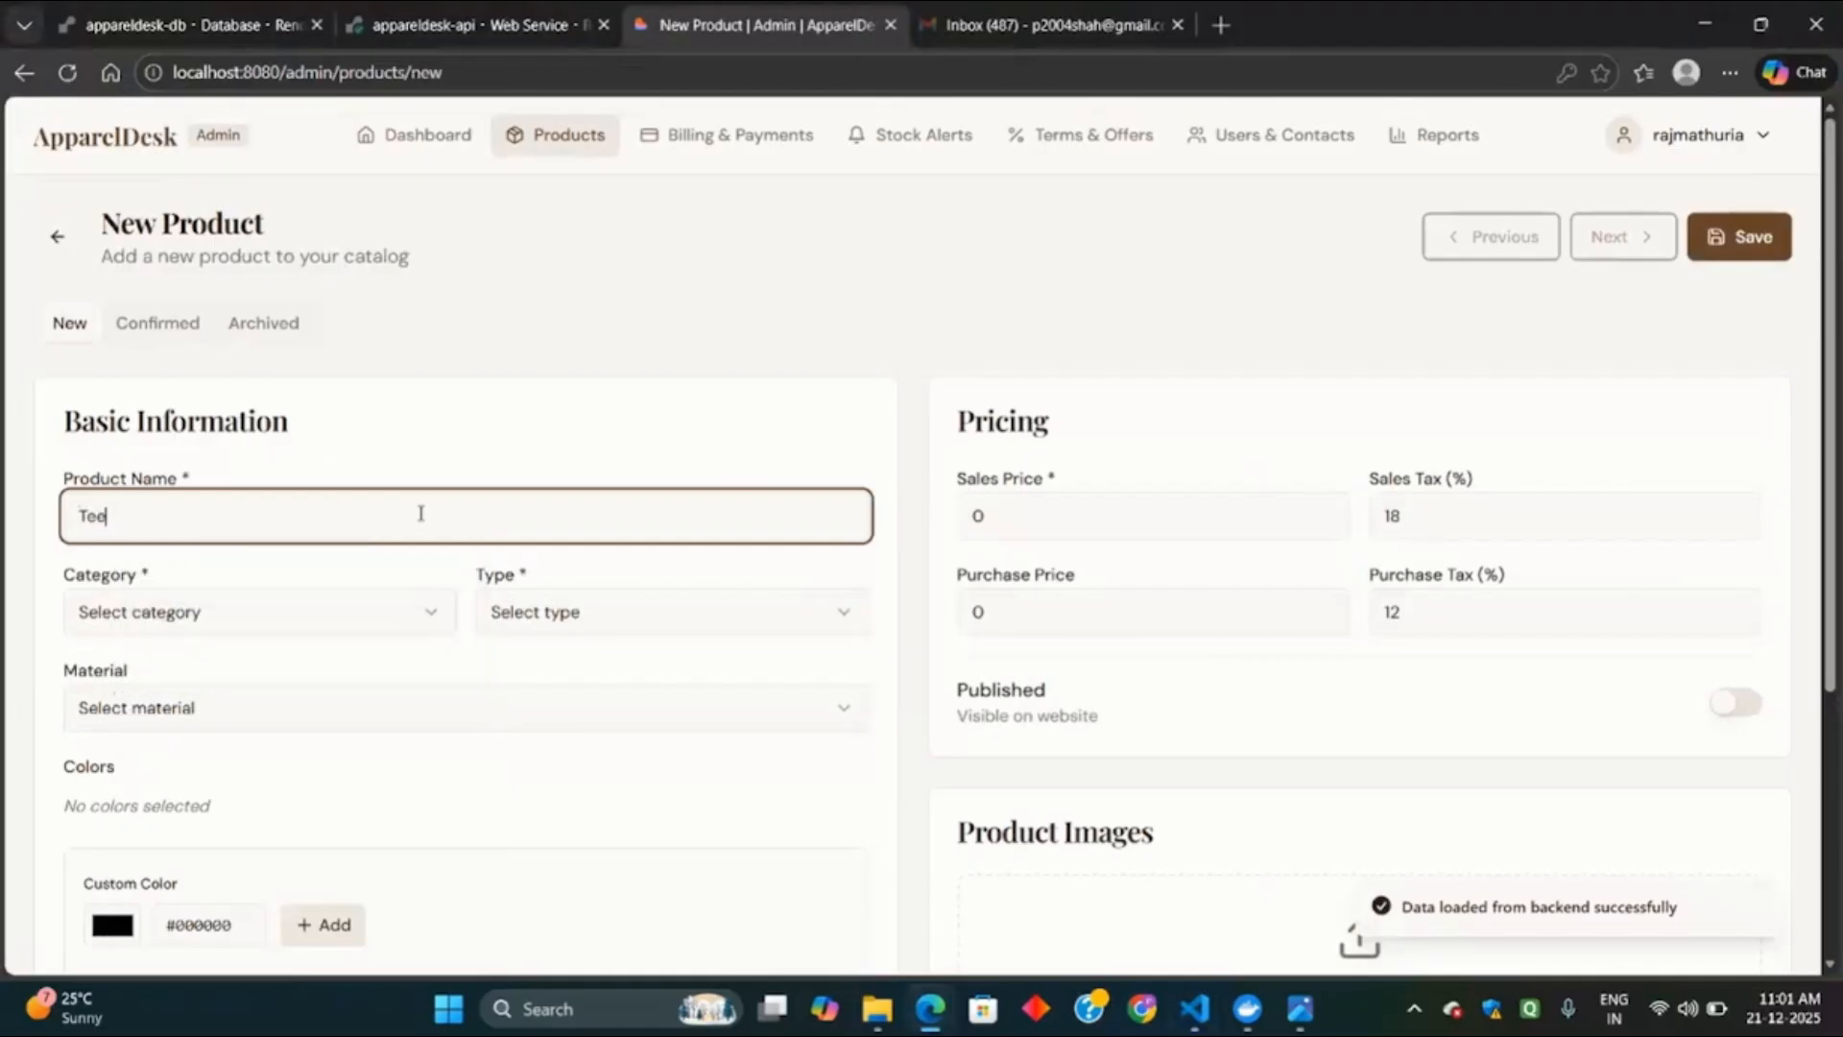
{"action": "key", "text": "BackSpace"}
{"action": "key", "text": "BackSpace"}
{"action": "key", "text": "BackSpace"}
{"action": "type", "text": "Denim shor"}
{"action": "key", "text": "BackSpace"}
{"action": "key", "text": "BackSpace"}
{"action": "type", "text": "irt"}
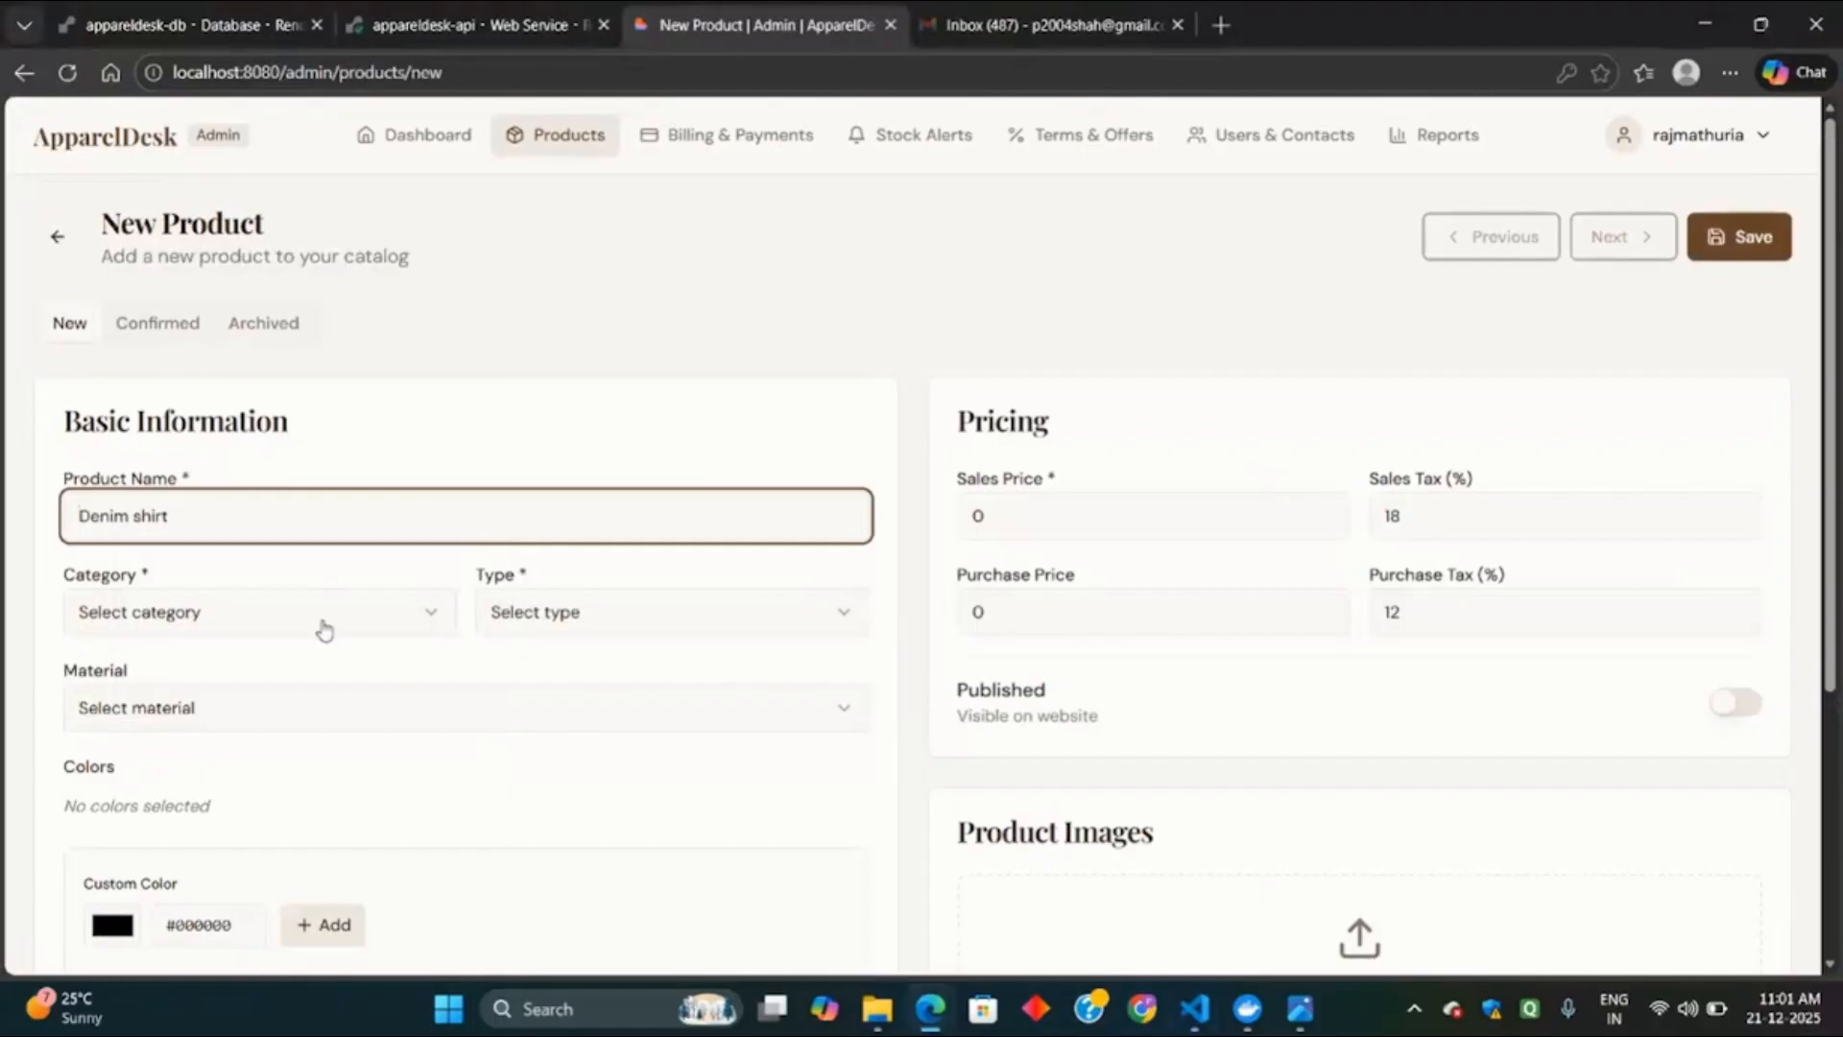
Set the product category to Men, type to Jackets and material to Cotton.
{"action": "left_click", "coordinate": [324, 626]}
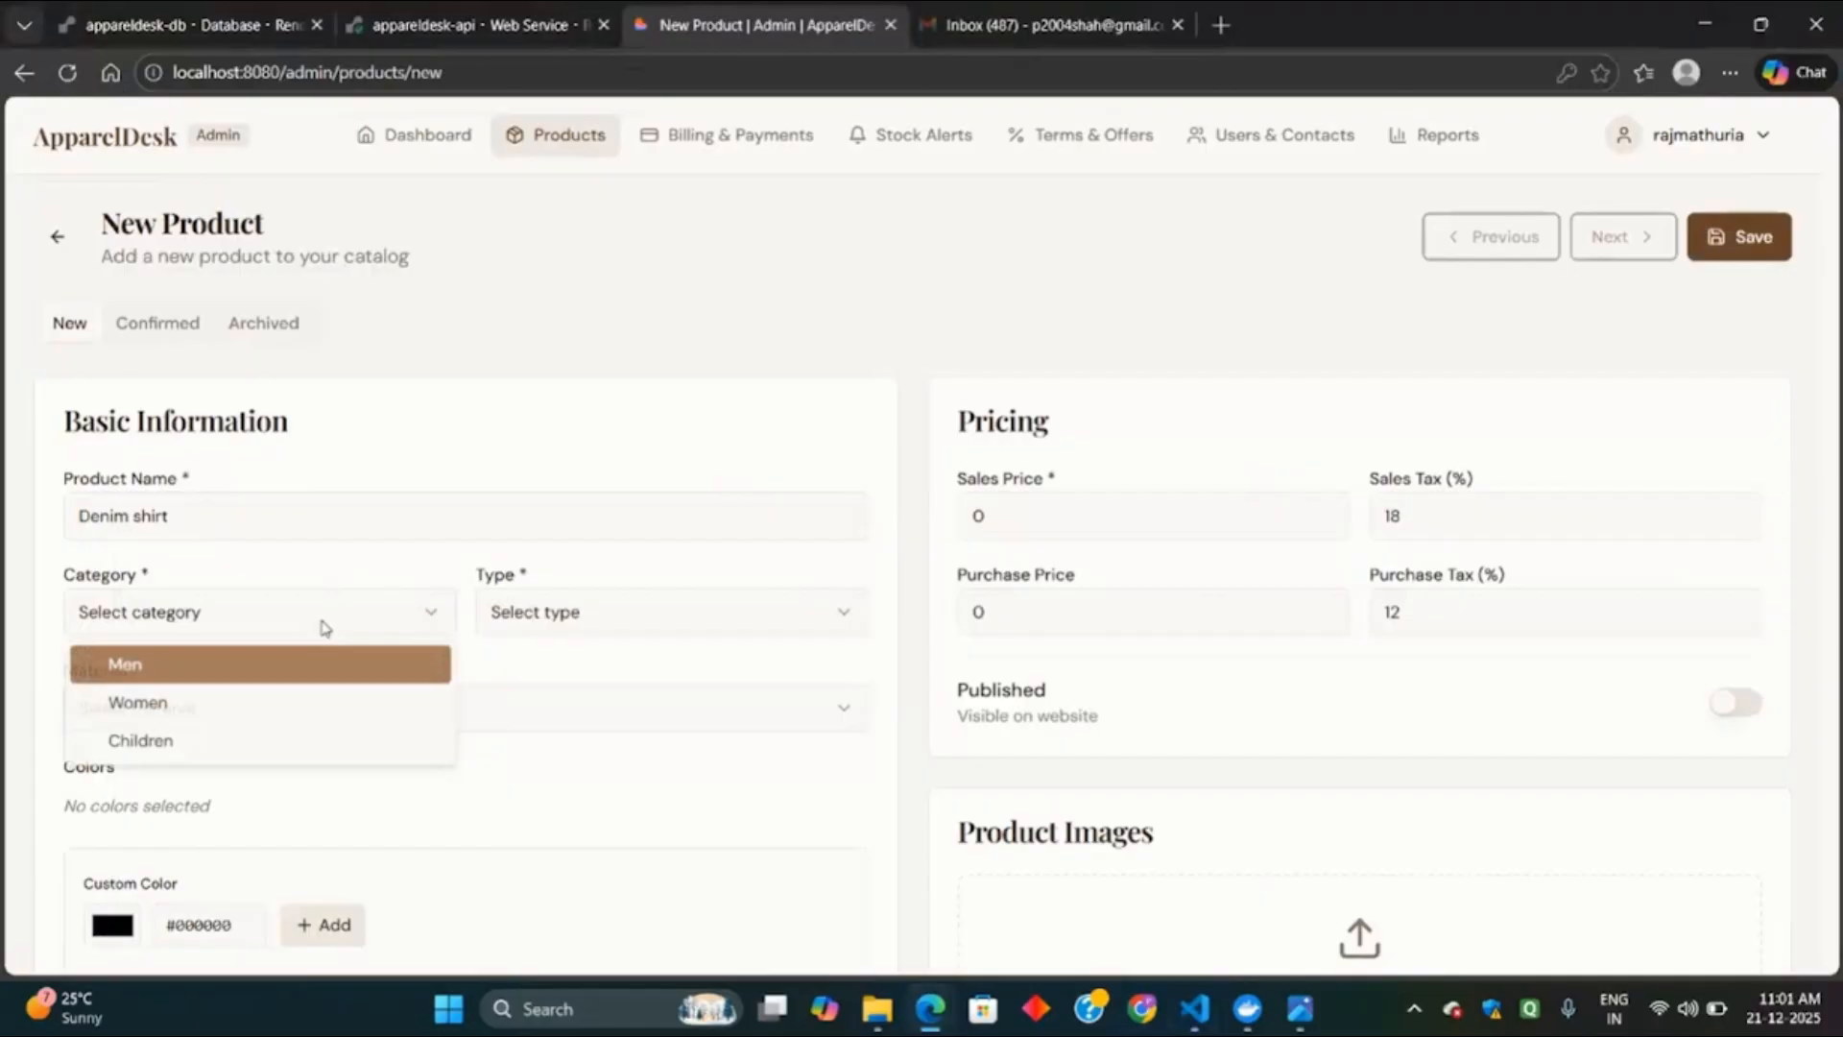
{"action": "left_click", "coordinate": [202, 680]}
{"action": "left_click", "coordinate": [627, 634]}
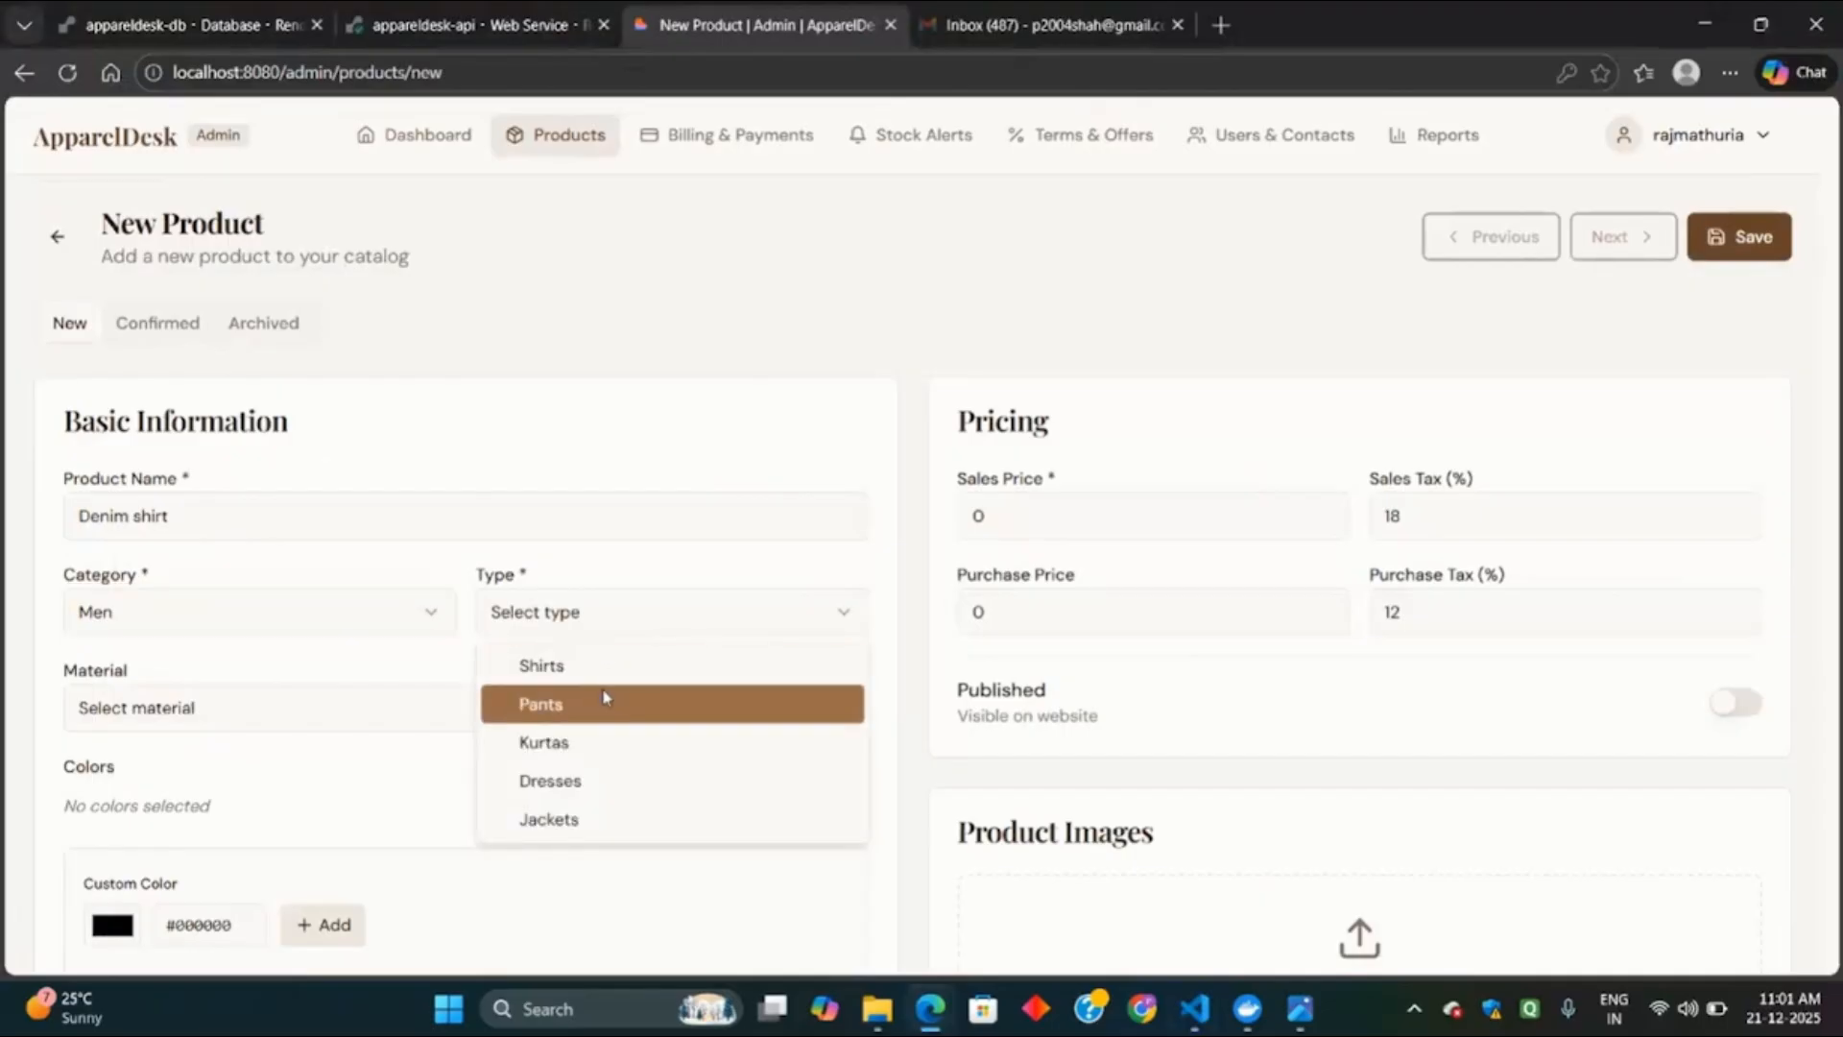
{"action": "left_click", "coordinate": [632, 818]}
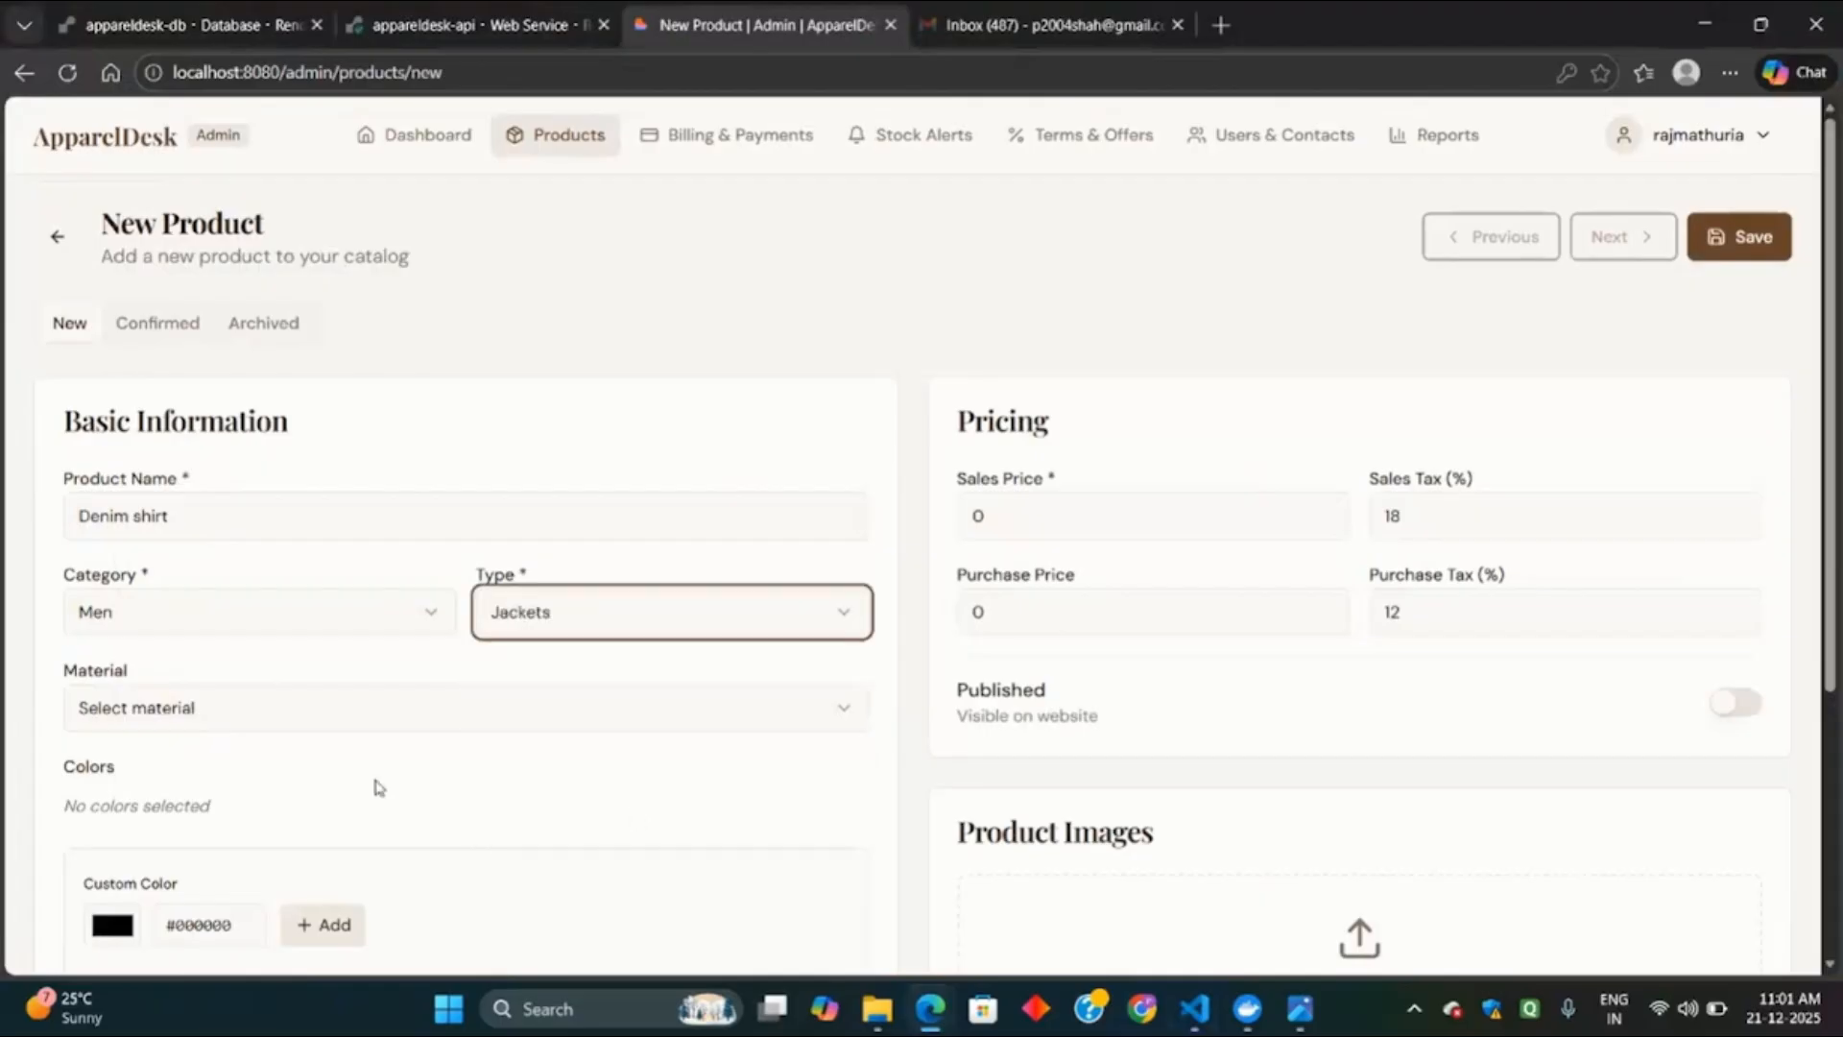
{"action": "left_click", "coordinate": [204, 715]}
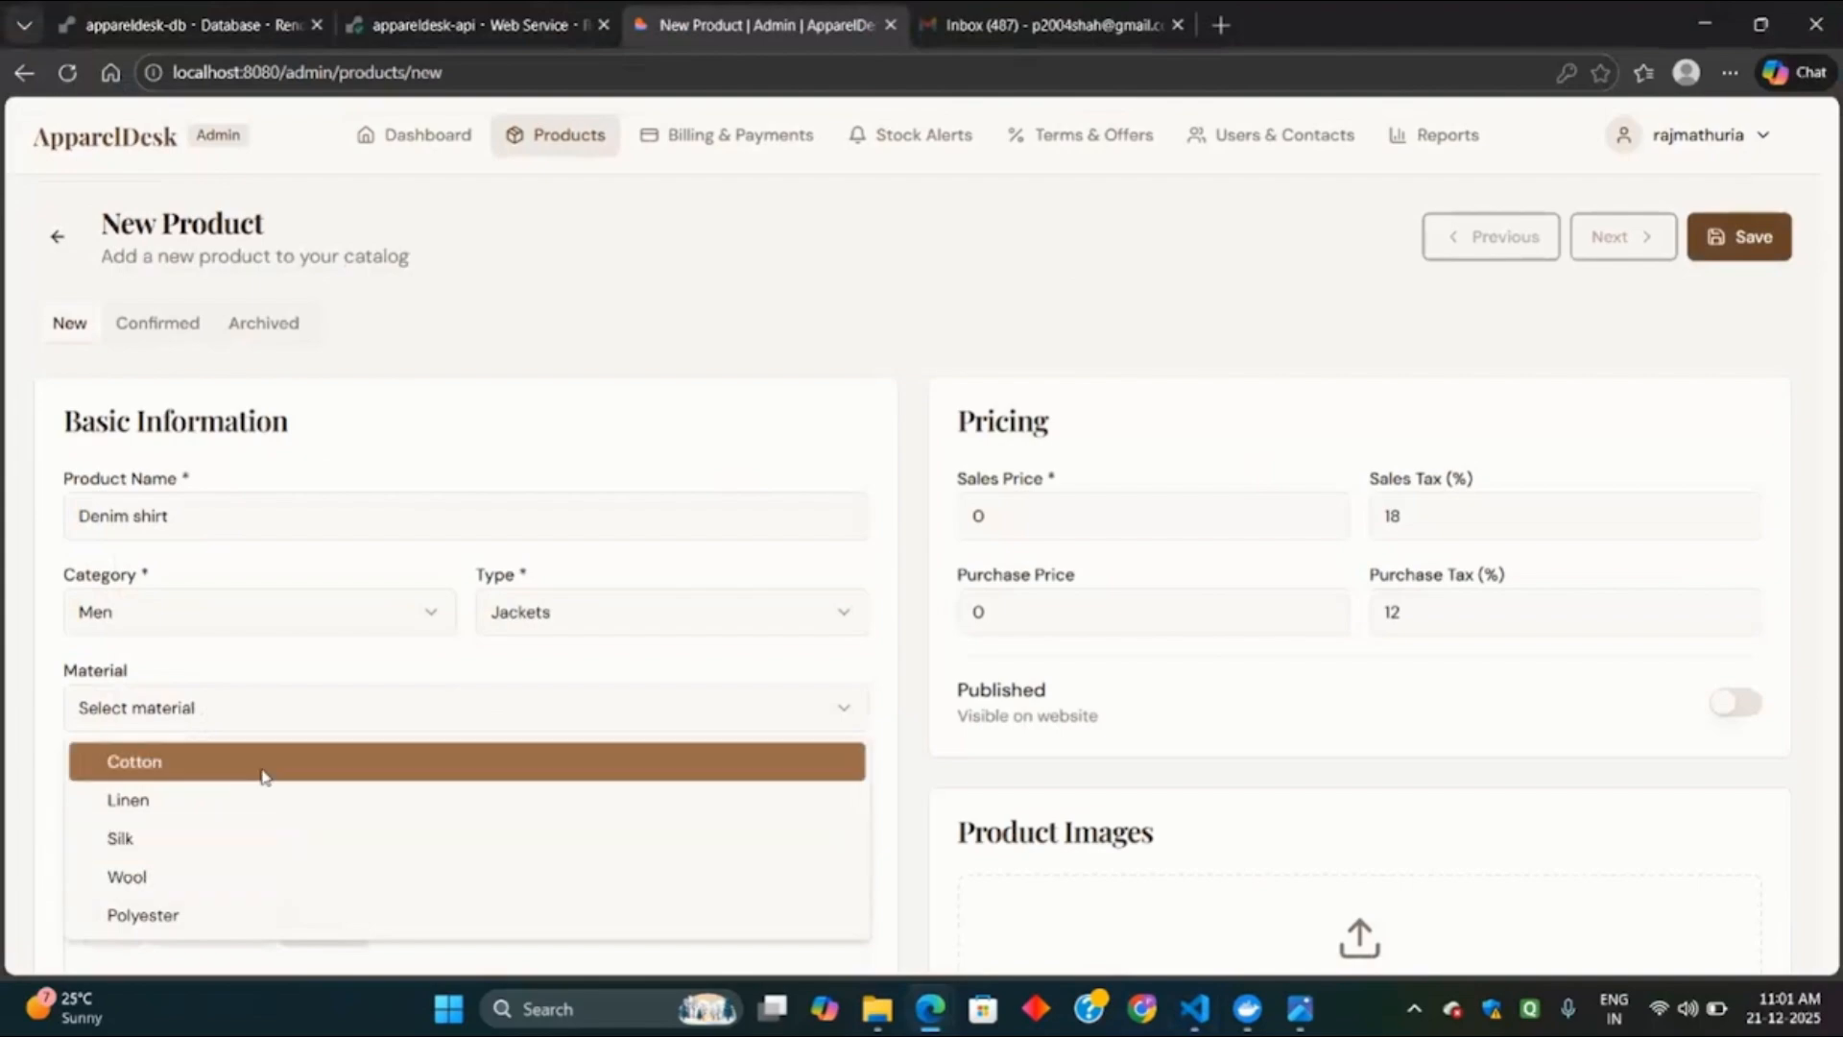
{"action": "left_click", "coordinate": [265, 776]}
{"action": "scroll", "coordinate": [260, 773], "scroll_direction": "down", "scroll_amount": 3}
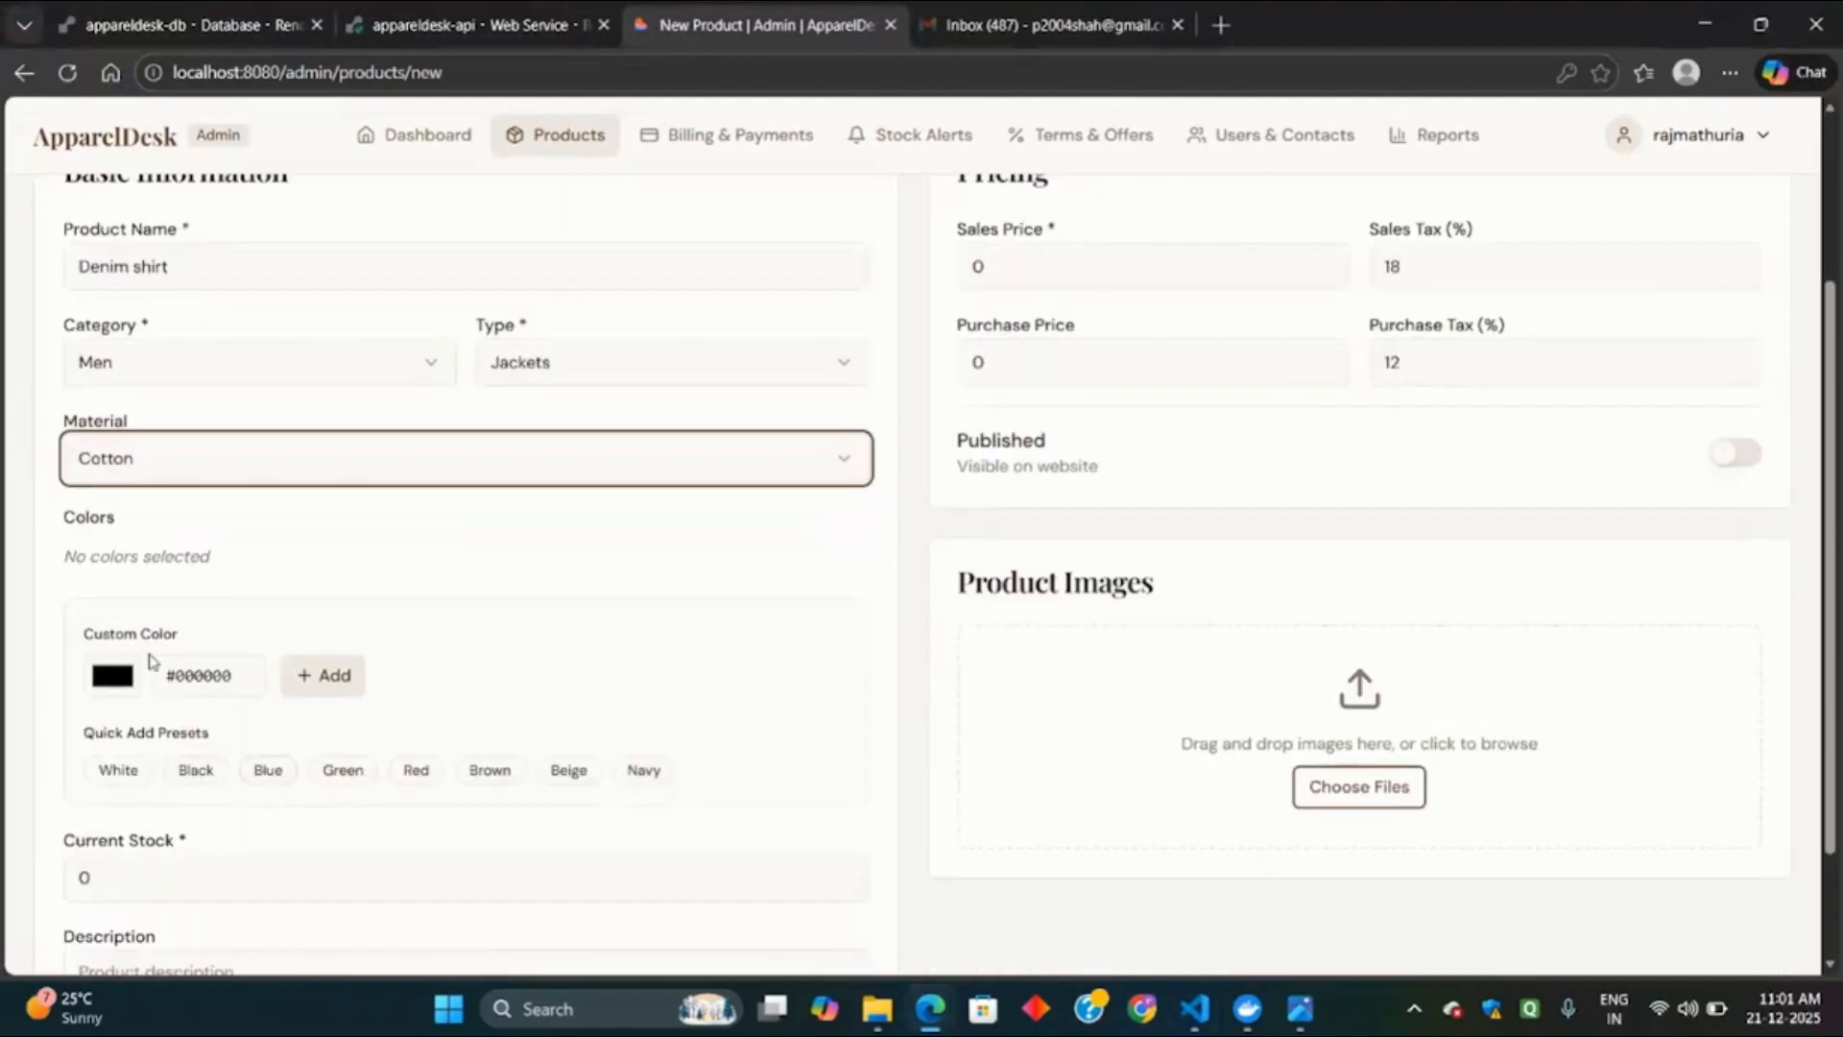
Add the custom blue colour #0A18DB to the Denim shirt's colours.
{"action": "left_click", "coordinate": [115, 677]}
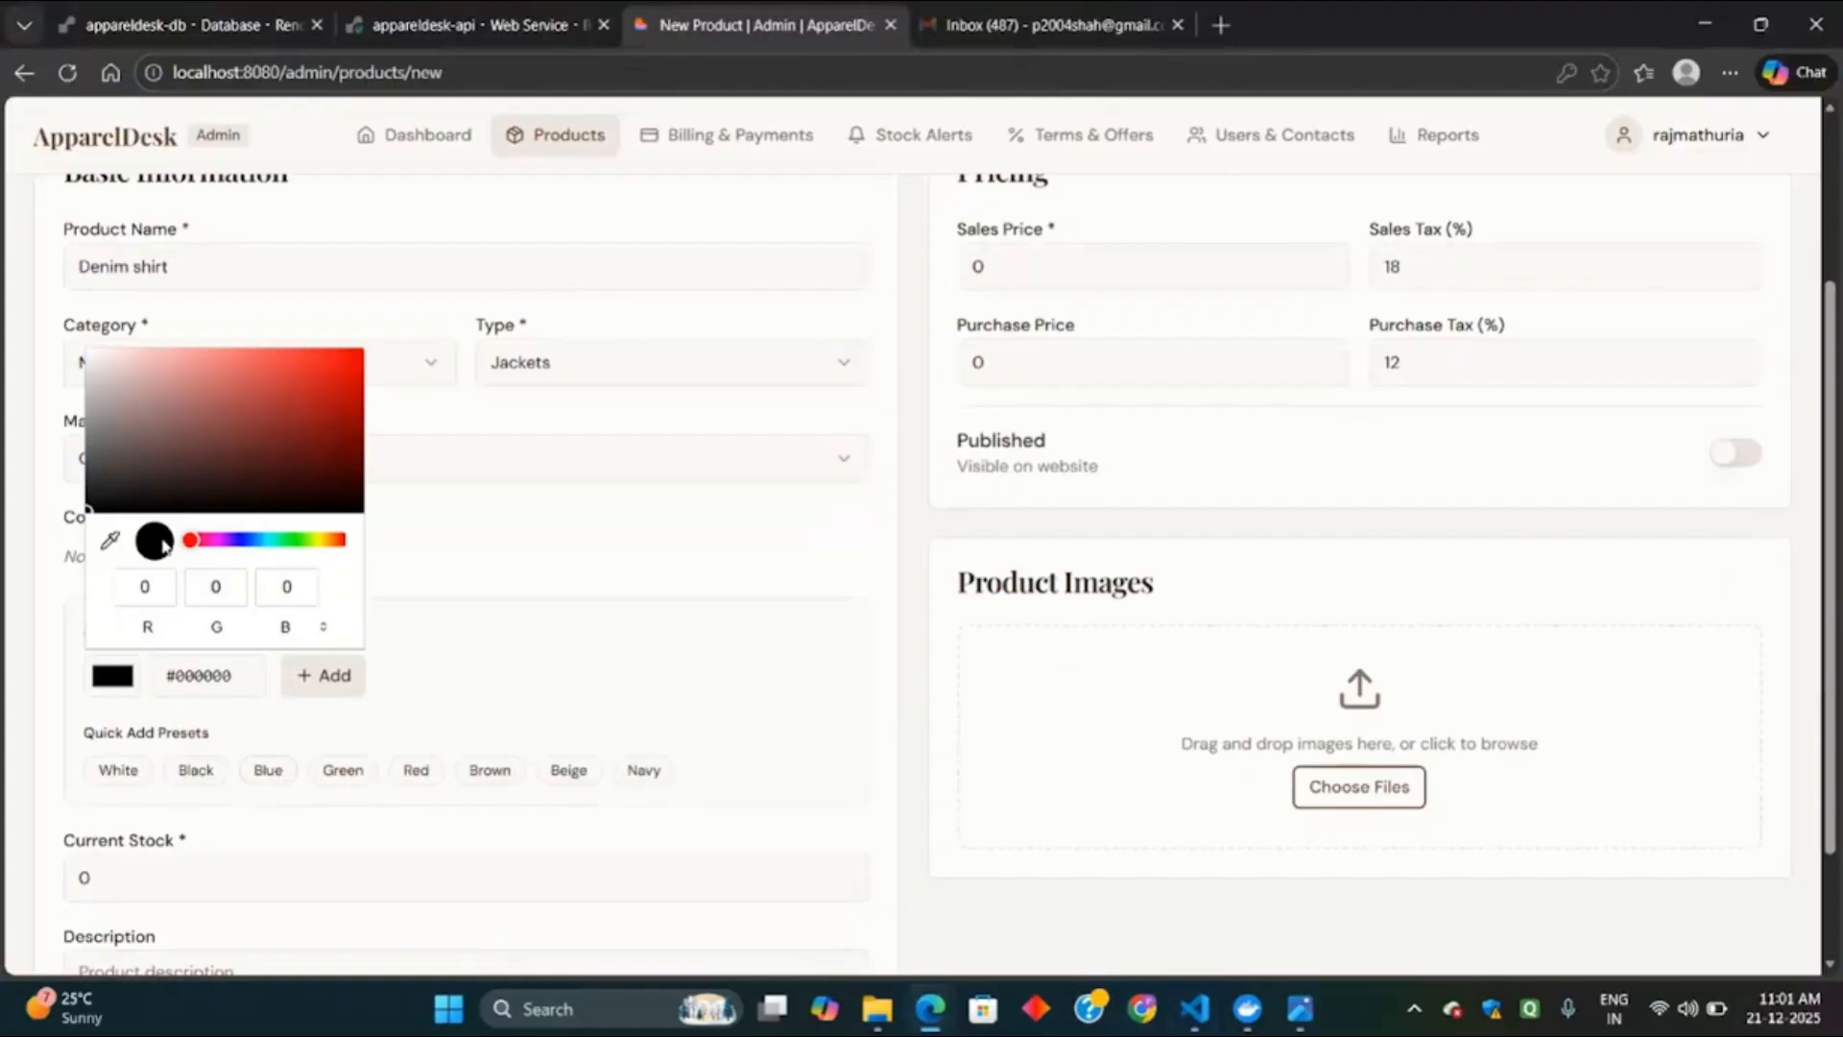
{"action": "left_click_drag", "start_coordinate": [190, 540], "coordinate": [243, 541]}
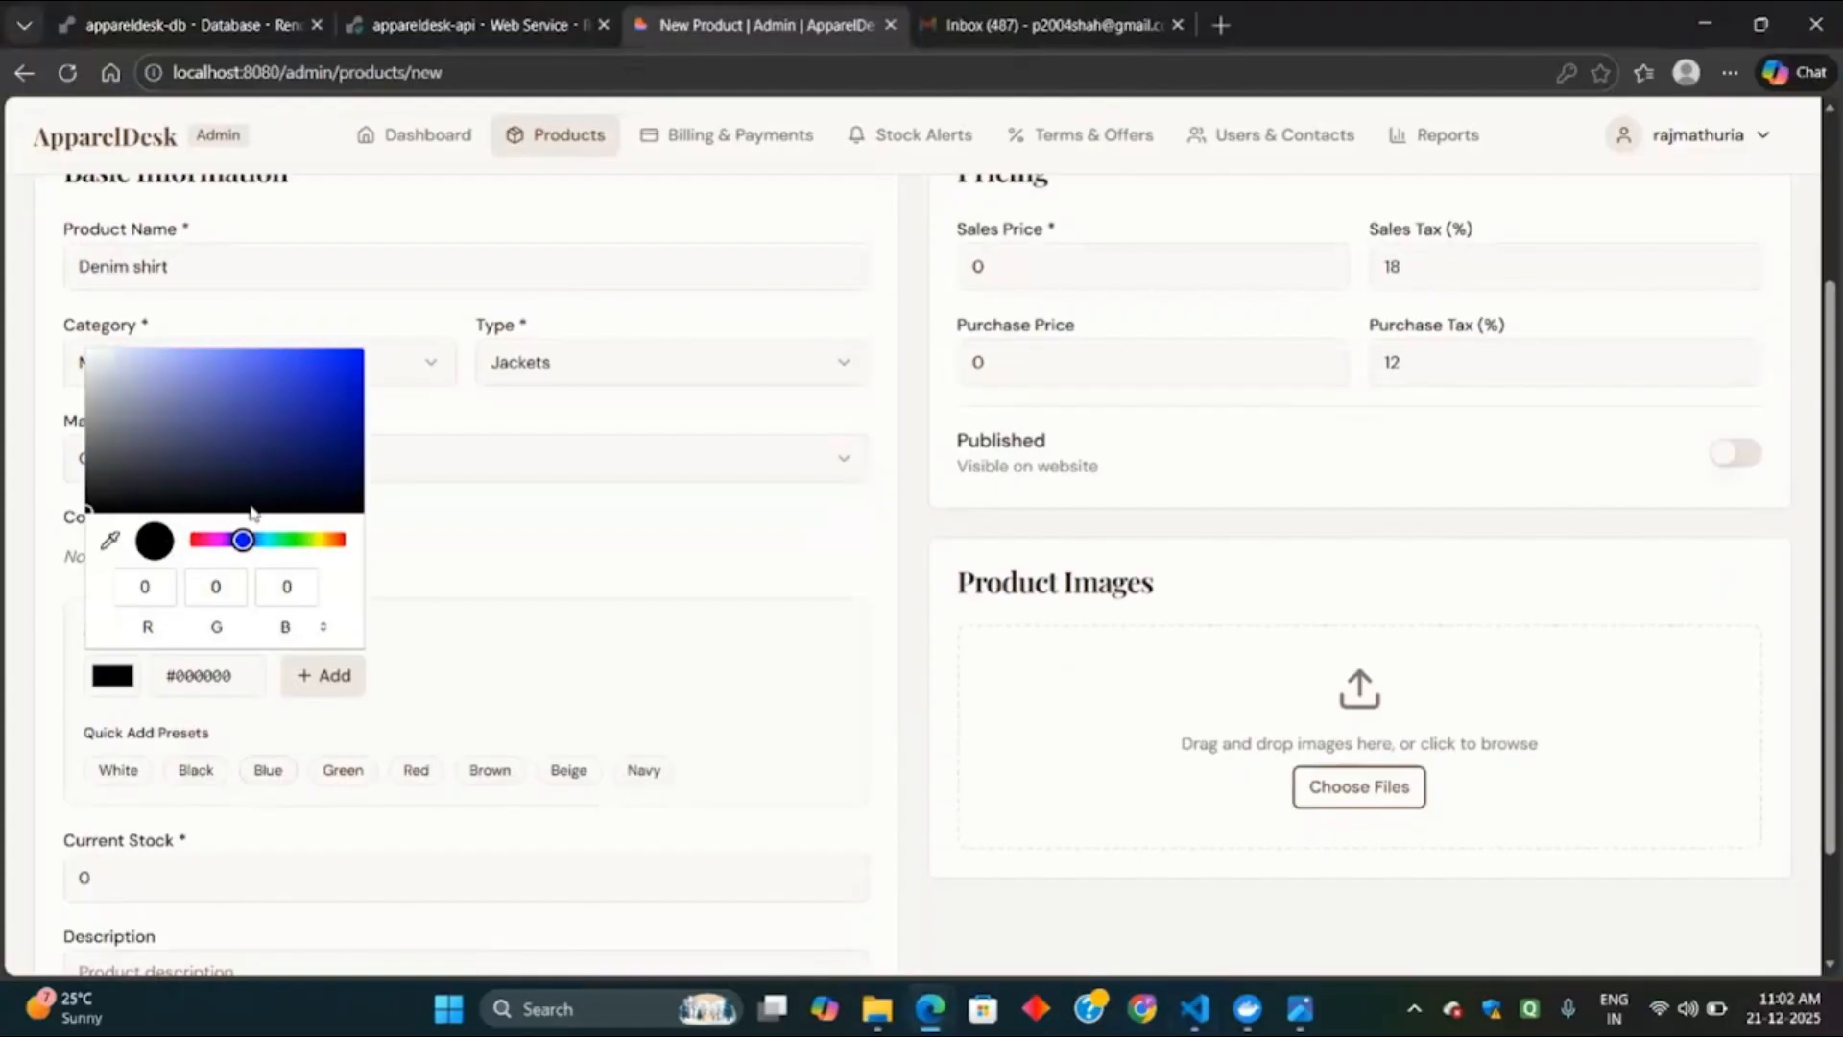
{"action": "left_click", "coordinate": [346, 370]}
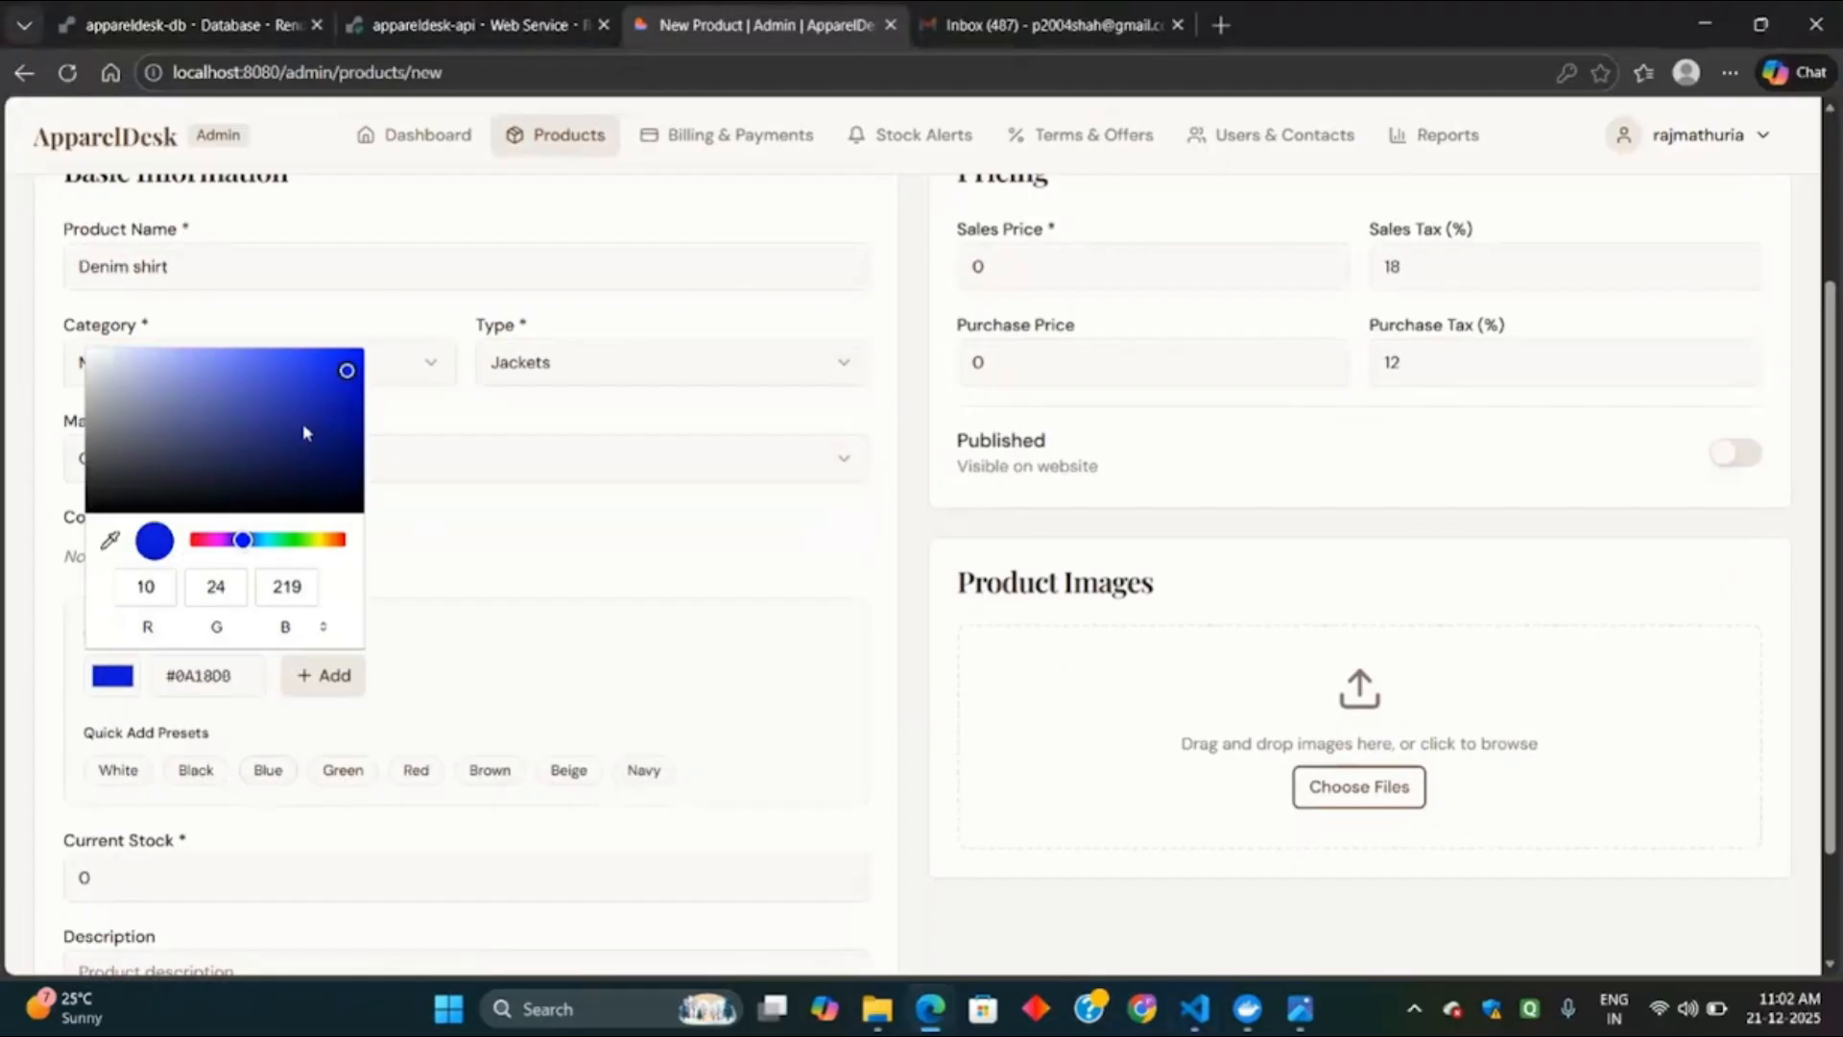
{"action": "left_click", "coordinate": [317, 683]}
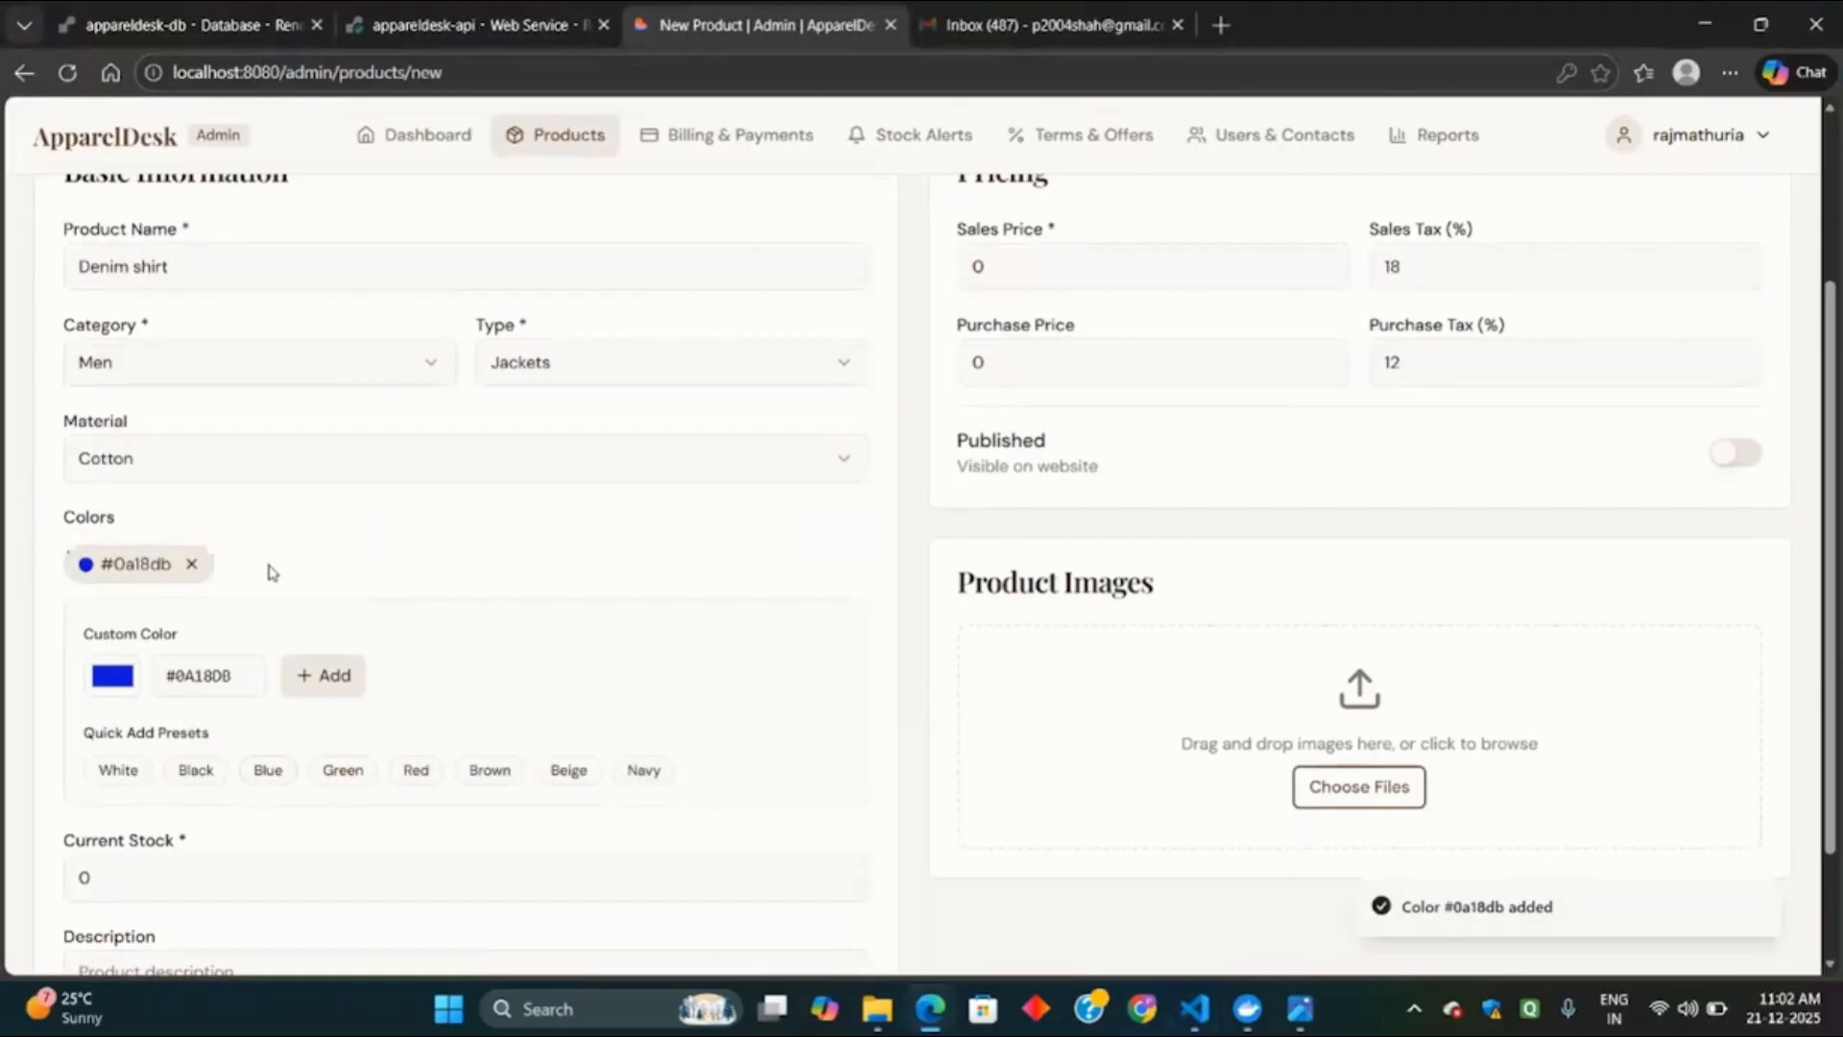
Set the current stock to 15.
{"action": "scroll", "coordinate": [337, 580], "scroll_direction": "down", "scroll_amount": 2}
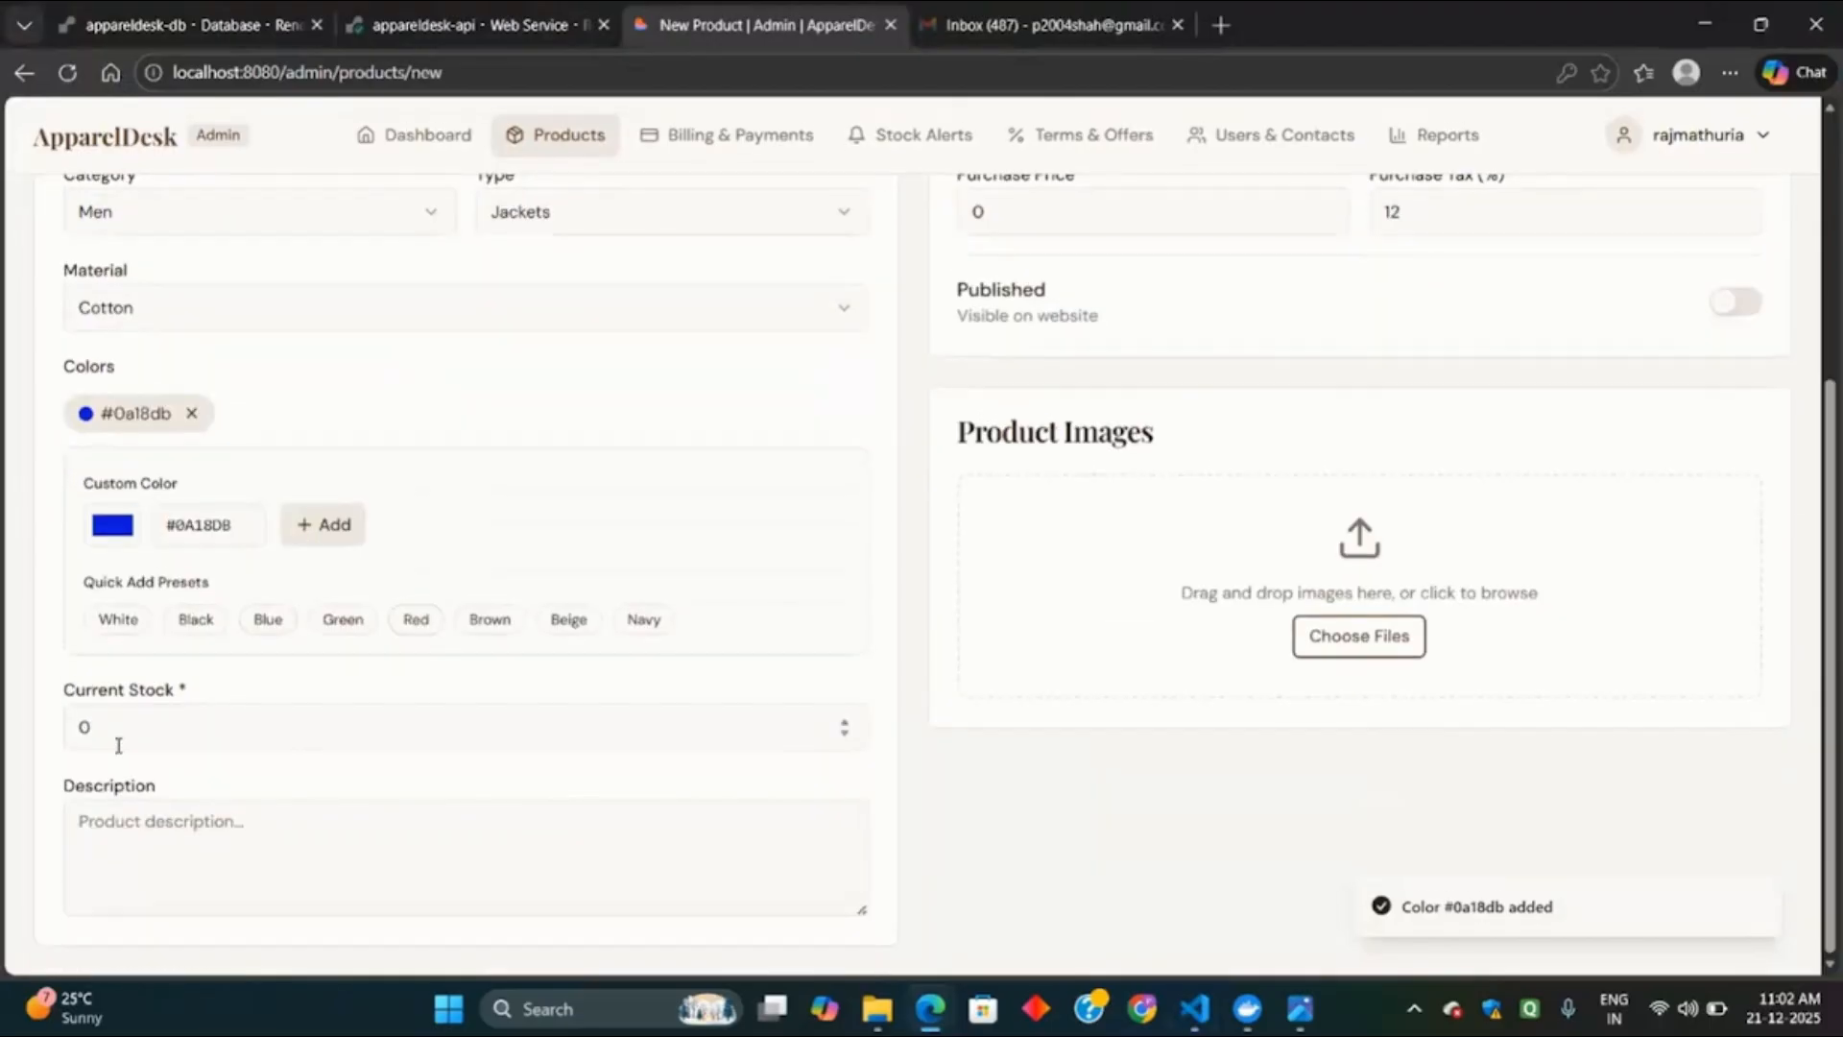
{"action": "left_click", "coordinate": [153, 737]}
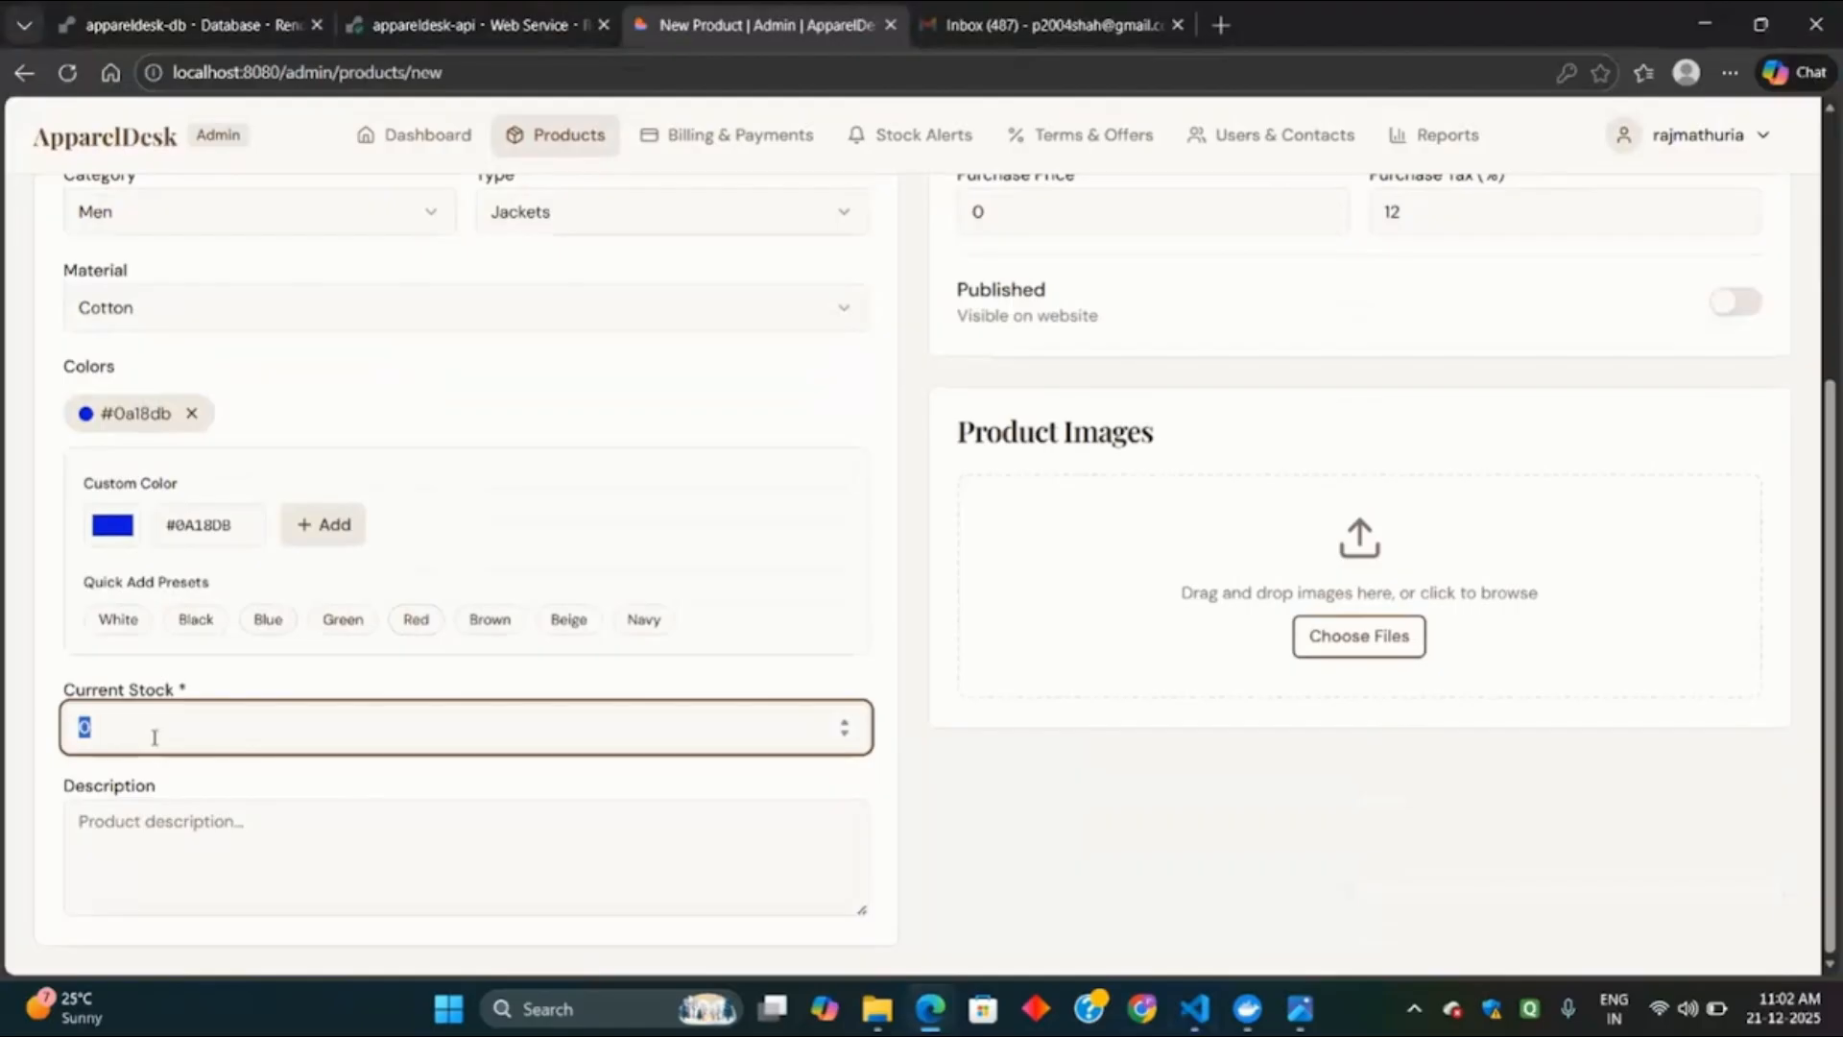
{"action": "type", "text": "15"}
{"action": "left_click", "coordinate": [272, 834]}
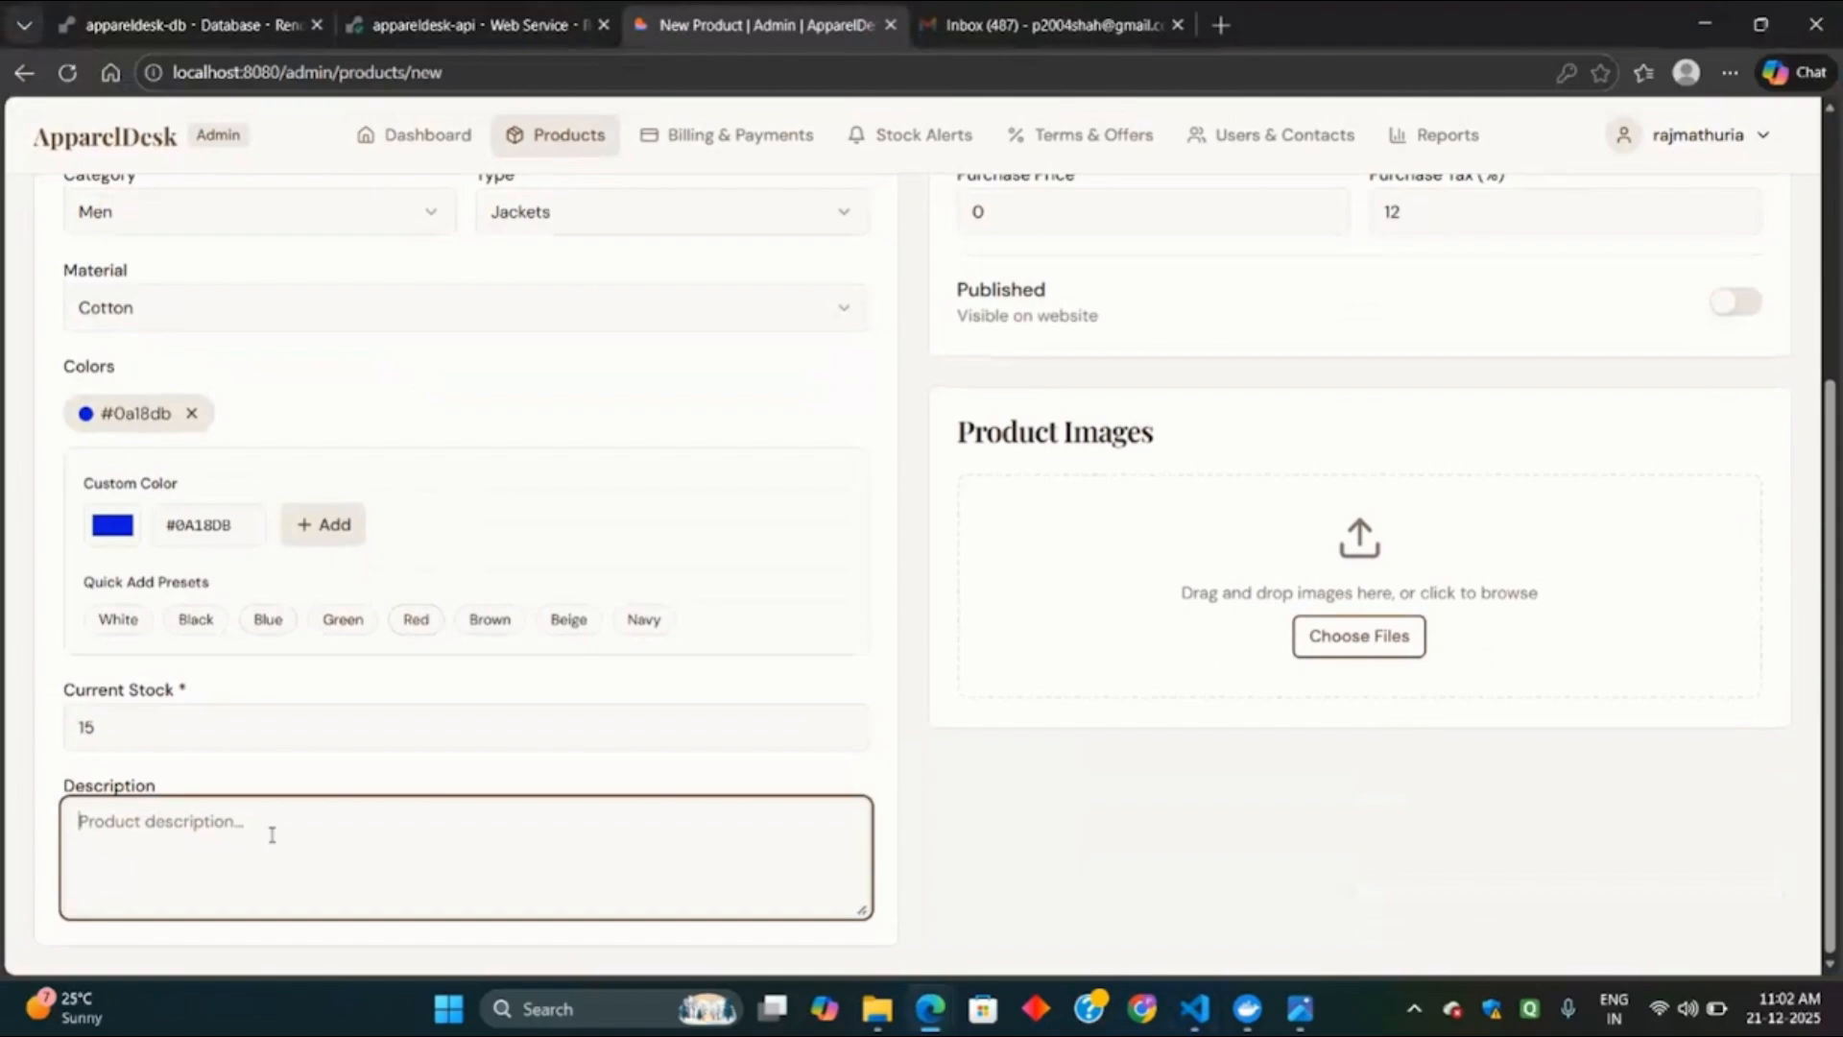
{"action": "key", "text": "Tab"}
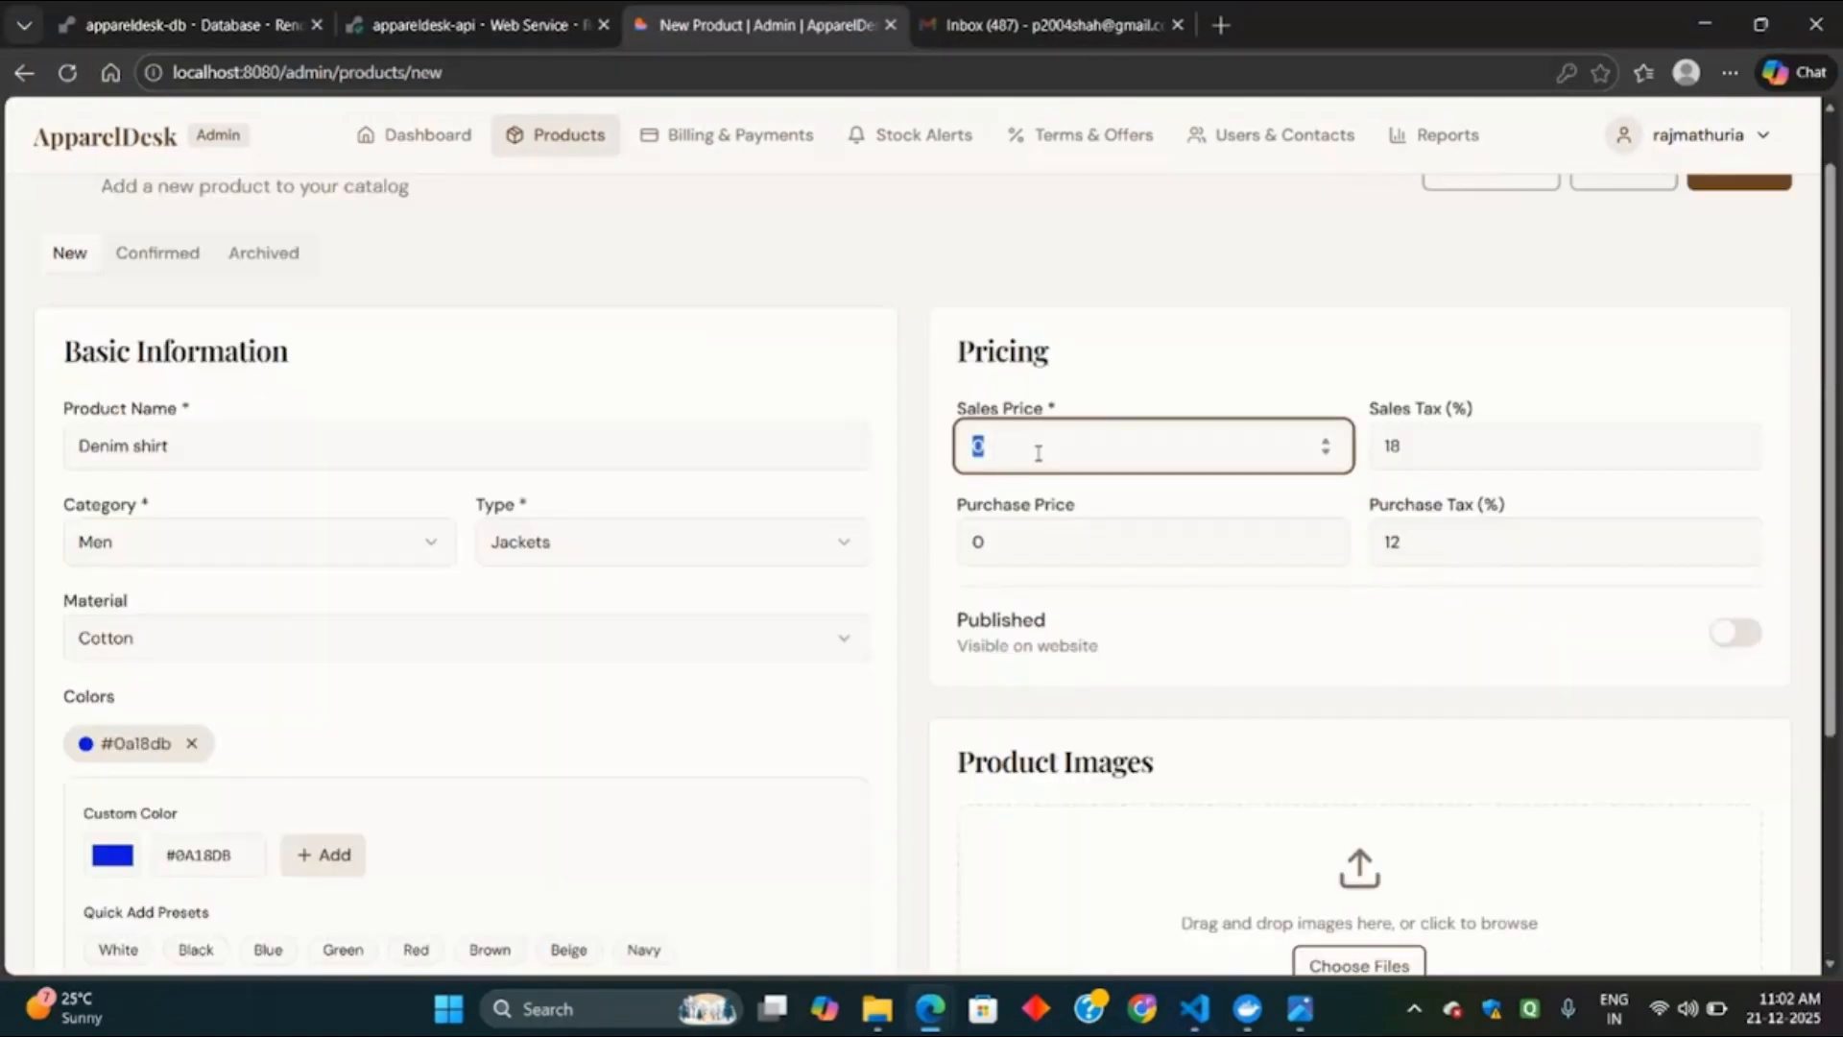
Set the sales price to 1500 and the purchase price to 1000.
{"action": "type", "text": "1500"}
{"action": "left_click", "coordinate": [1061, 538]}
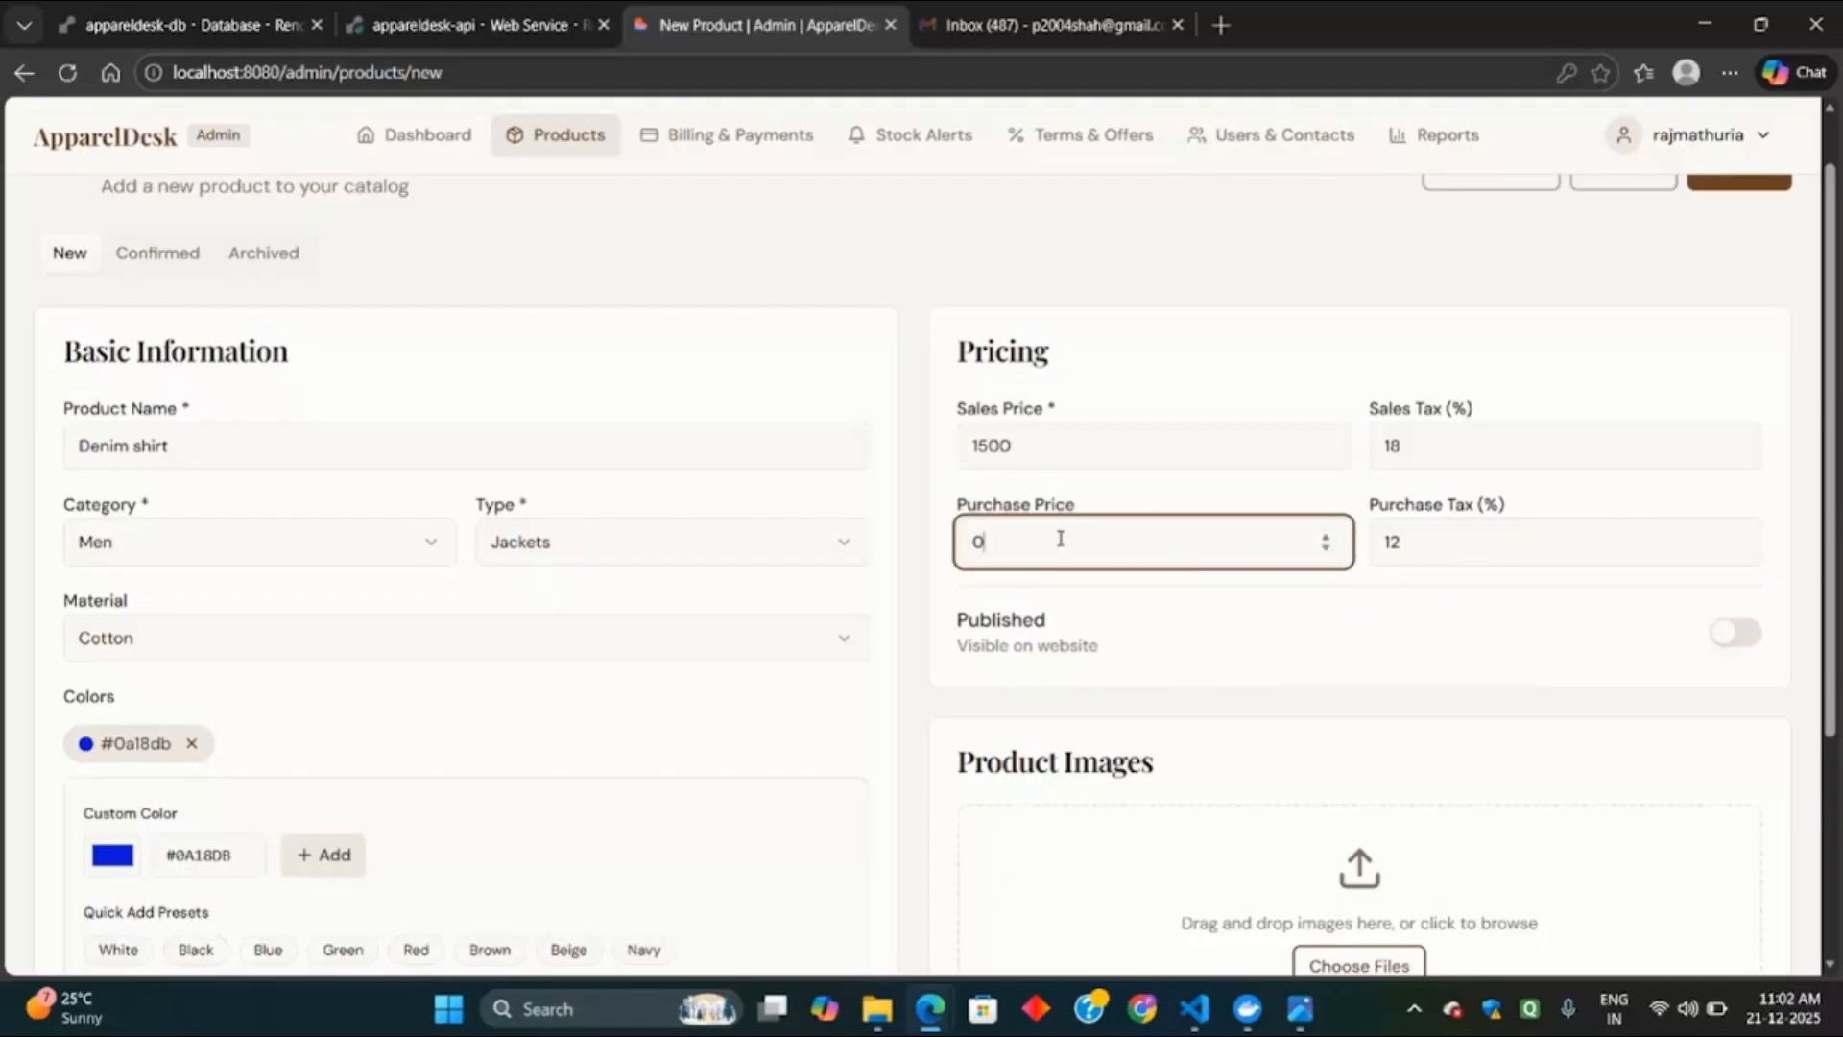
{"action": "double_click", "coordinate": [1061, 539]}
{"action": "type", "text": "1000"}
{"action": "scroll", "coordinate": [1555, 546], "scroll_direction": "down", "scroll_amount": 3}
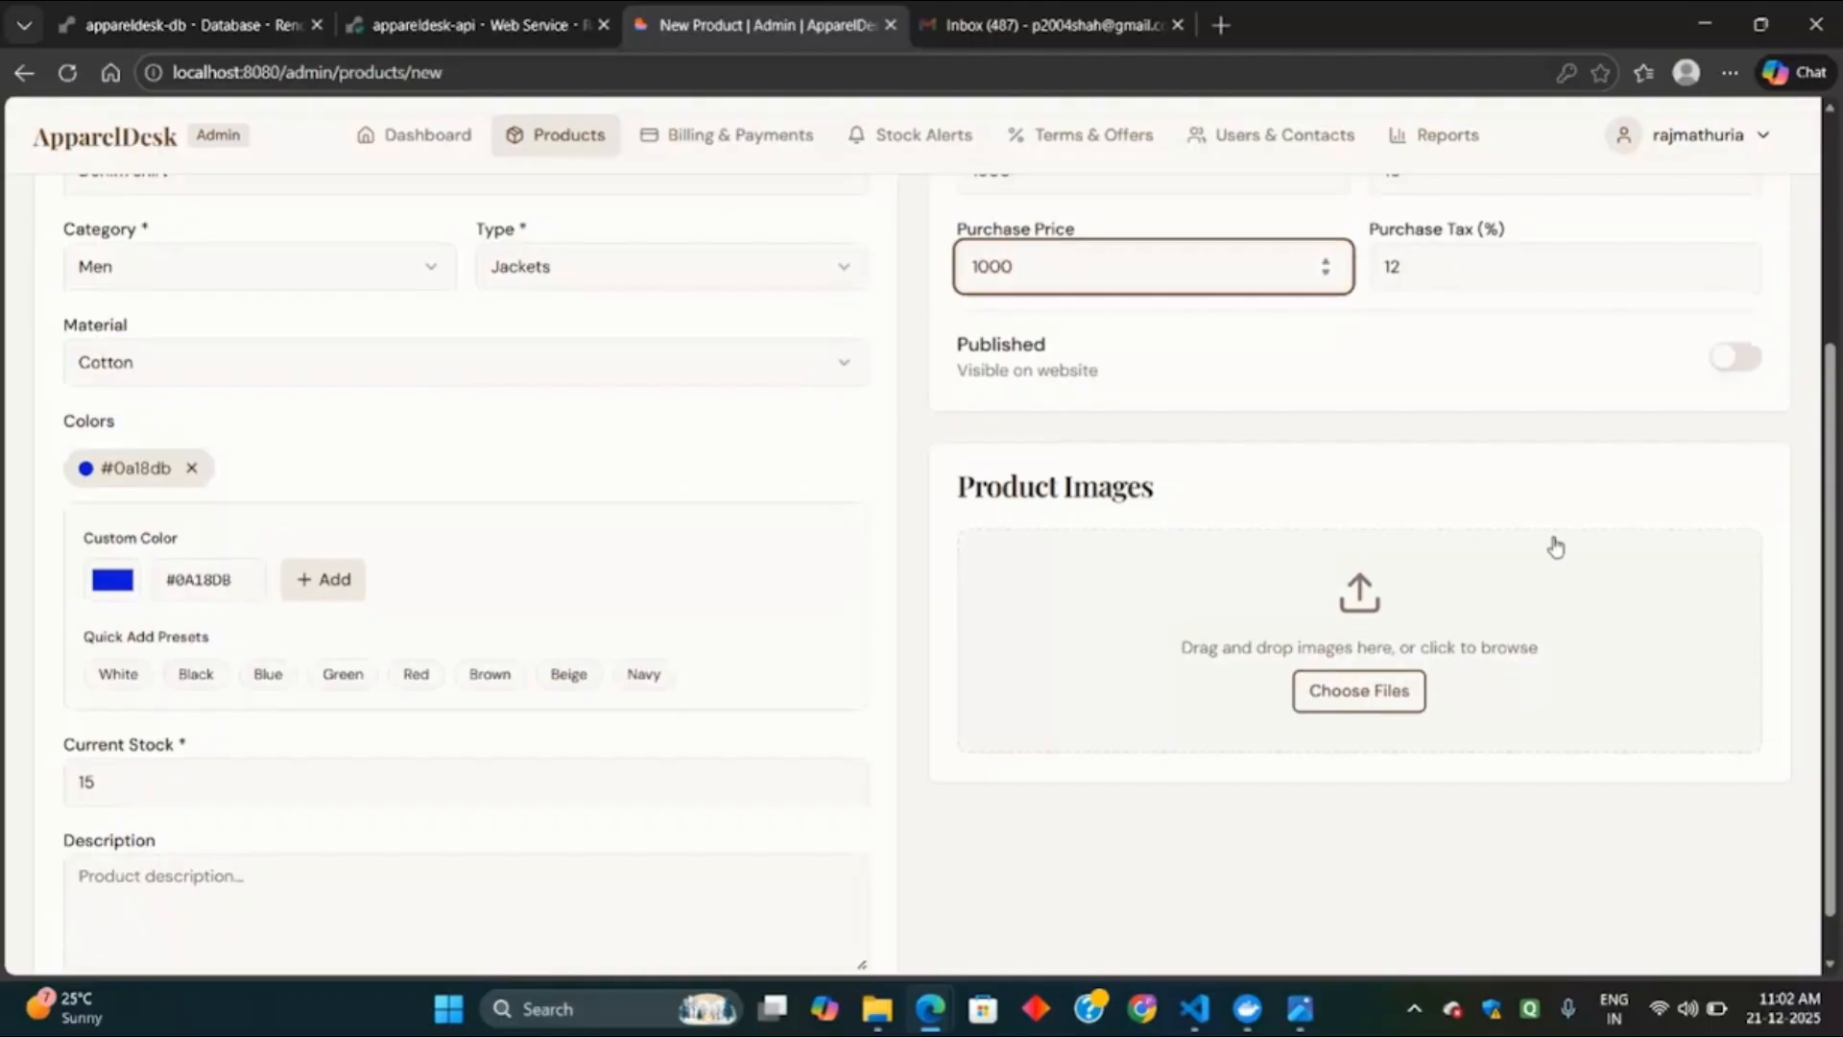
Publish the product, attach the product-jacket image, and save the Denim shirt.
{"action": "left_click", "coordinate": [1736, 359]}
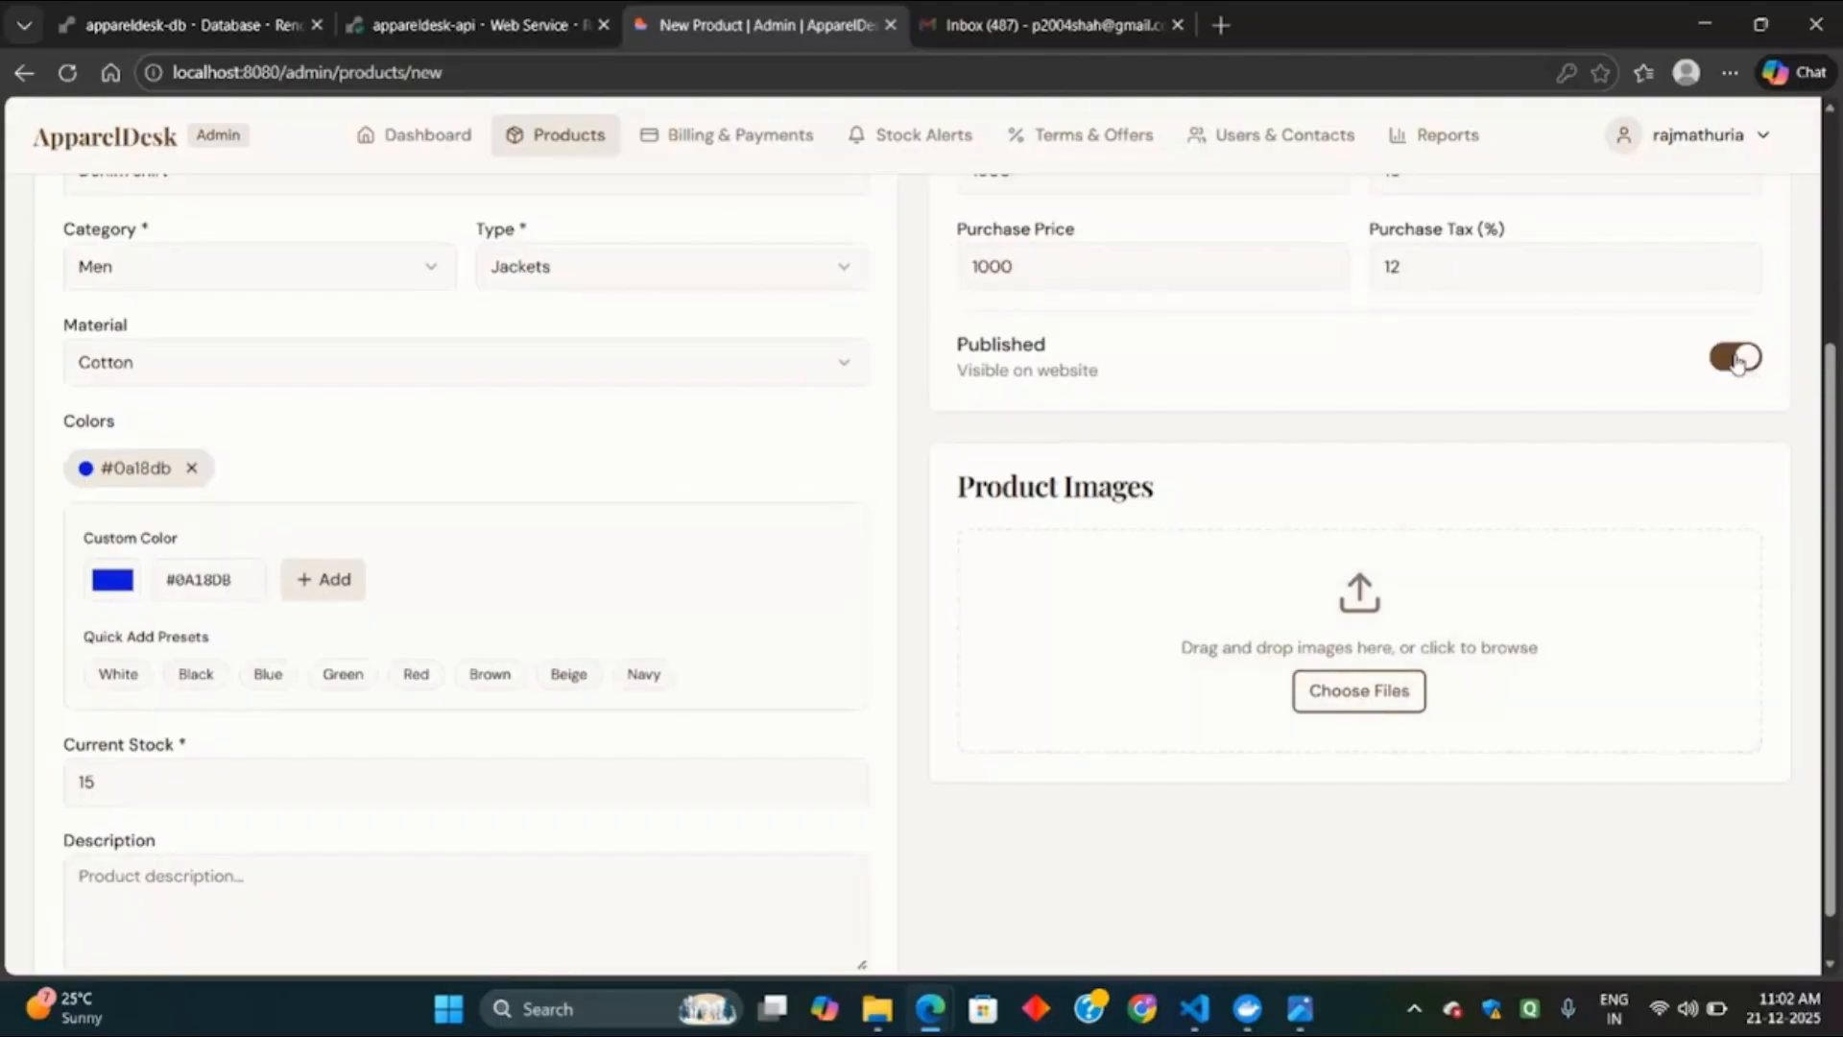
{"action": "left_click", "coordinate": [1404, 699]}
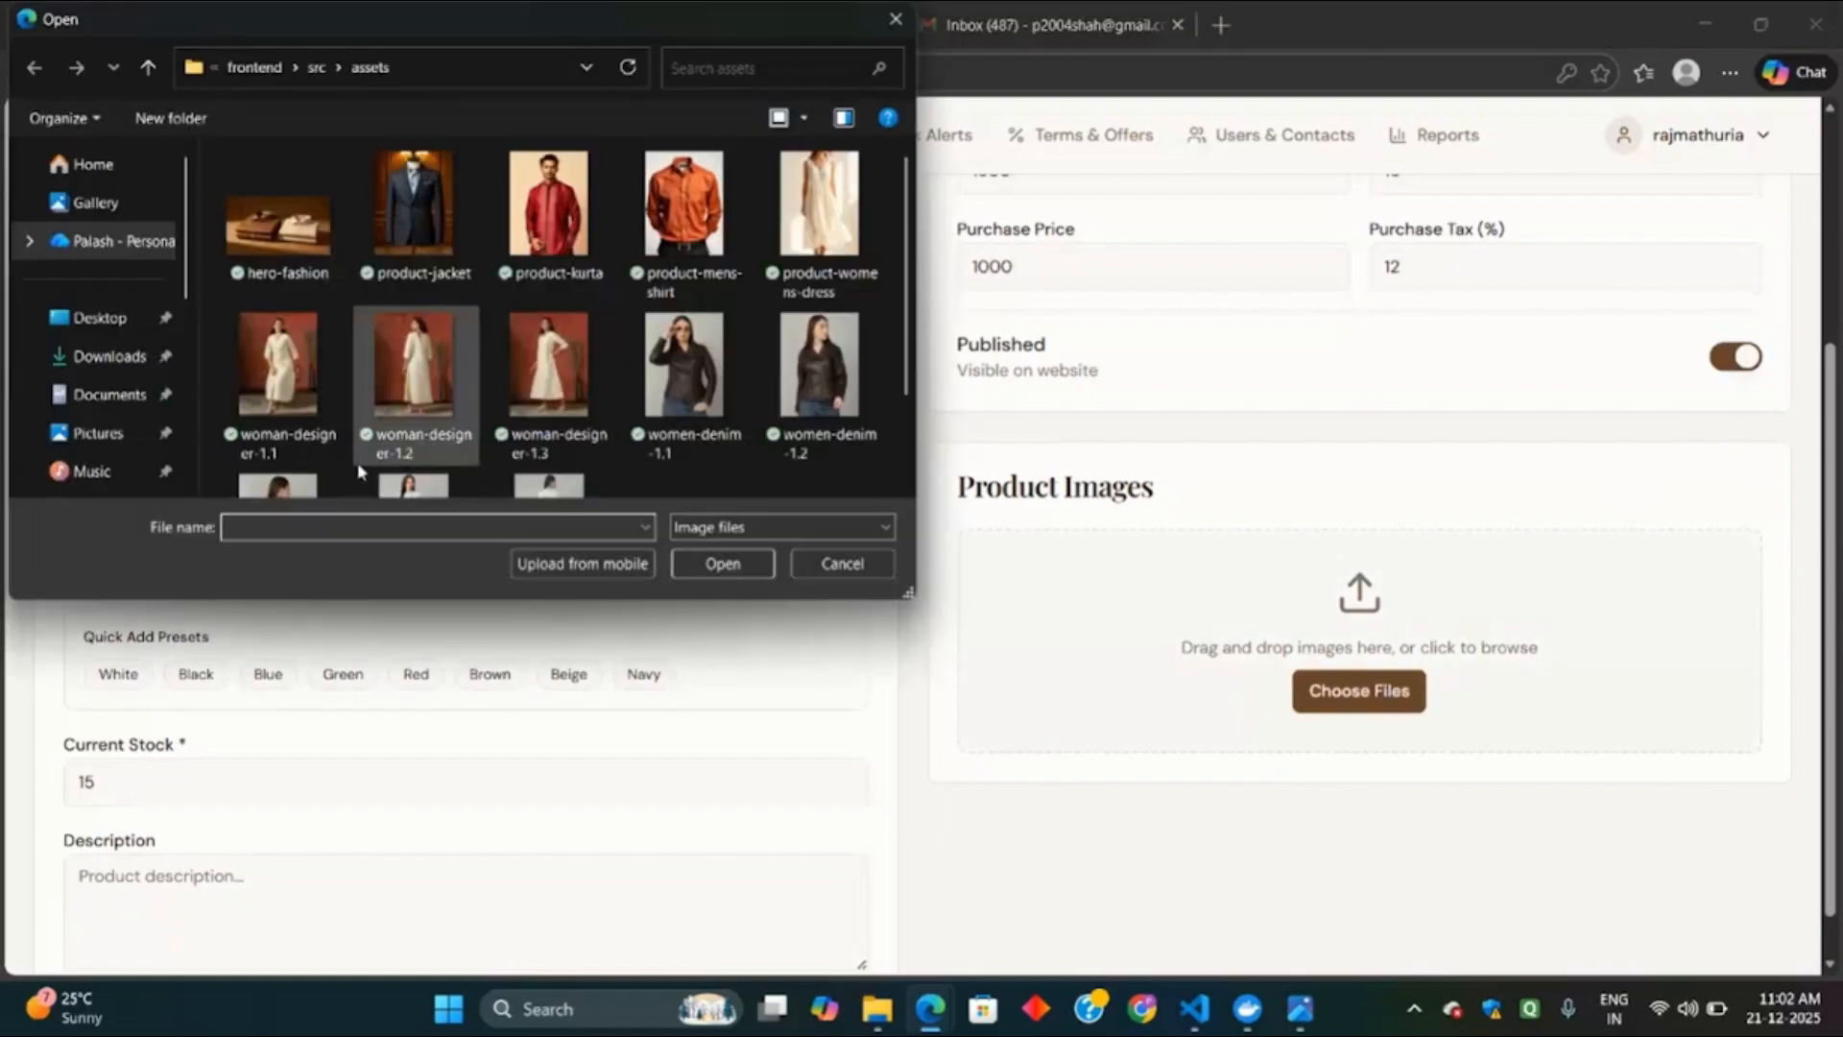
{"action": "double_click", "coordinate": [429, 202]}
{"action": "scroll", "coordinate": [1214, 547], "scroll_direction": "down", "scroll_amount": 1}
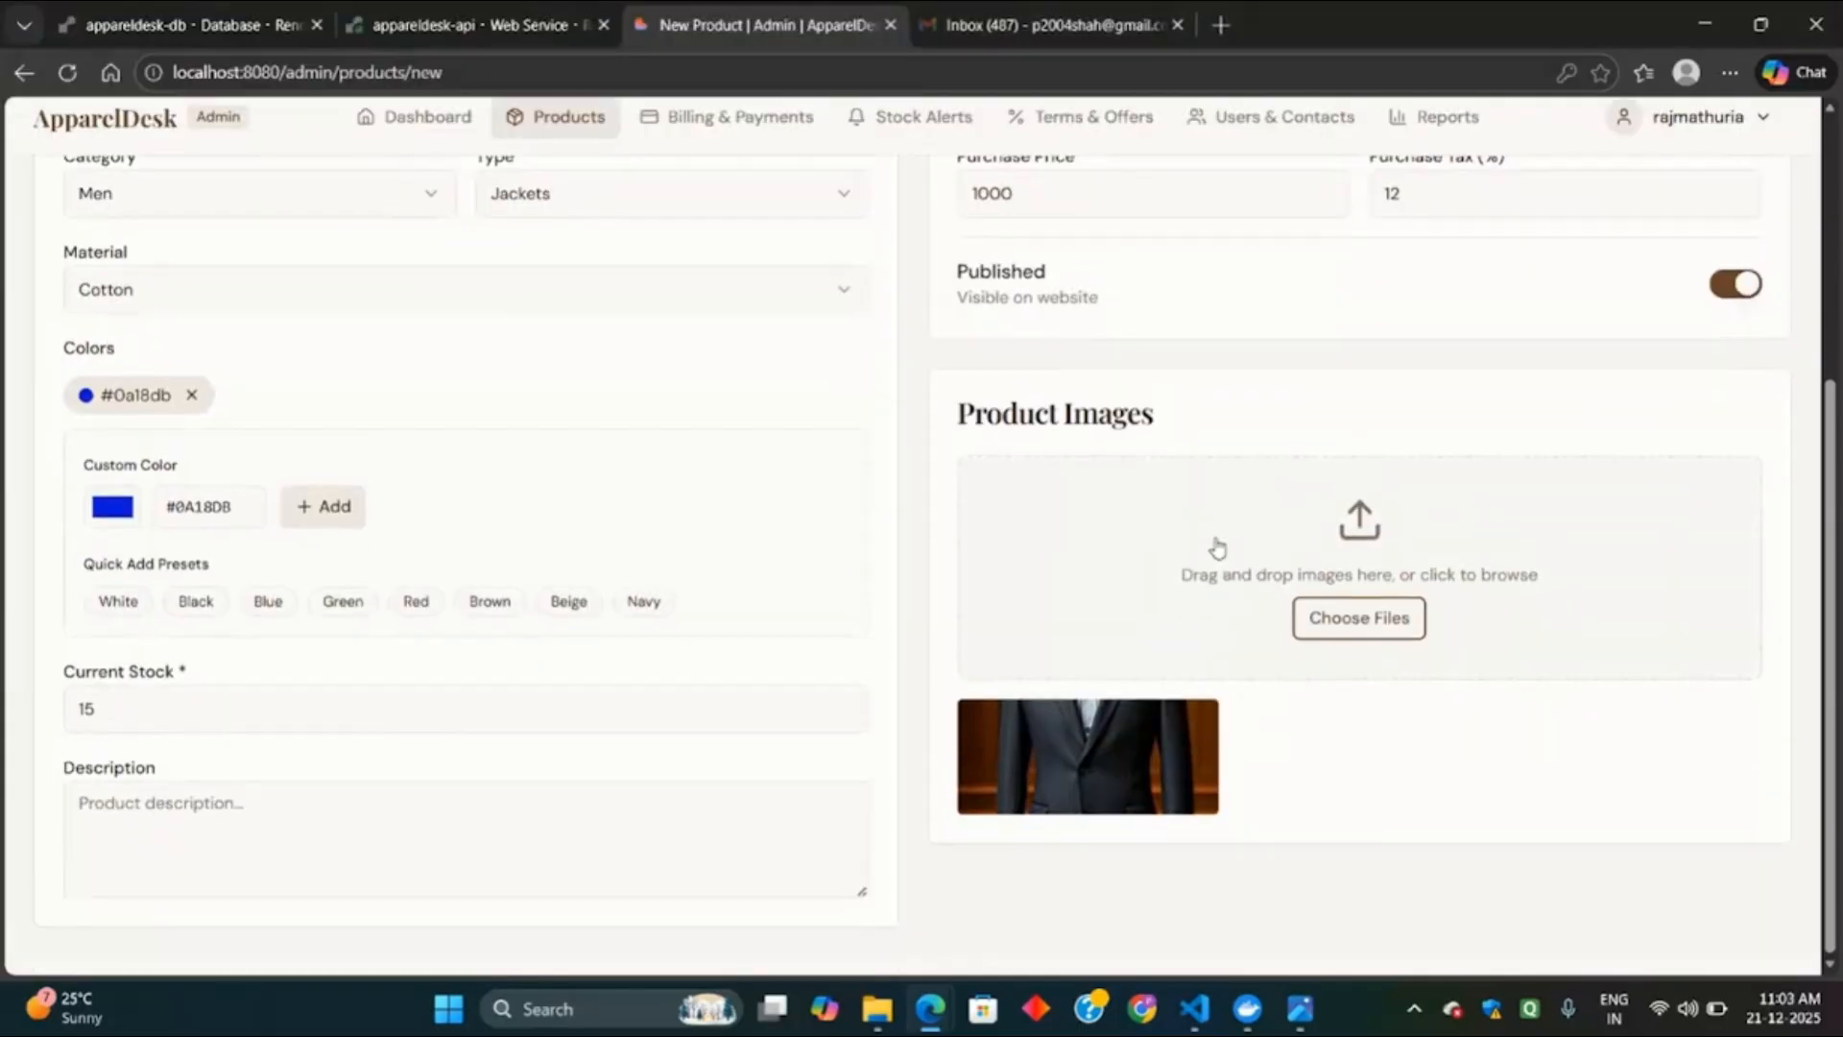
{"action": "scroll", "coordinate": [1765, 497], "scroll_direction": "up", "scroll_amount": 4}
{"action": "scroll", "coordinate": [1761, 494], "scroll_direction": "down", "scroll_amount": 4}
{"action": "scroll", "coordinate": [951, 625], "scroll_direction": "up", "scroll_amount": 1}
{"action": "scroll", "coordinate": [953, 629], "scroll_direction": "up", "scroll_amount": 3}
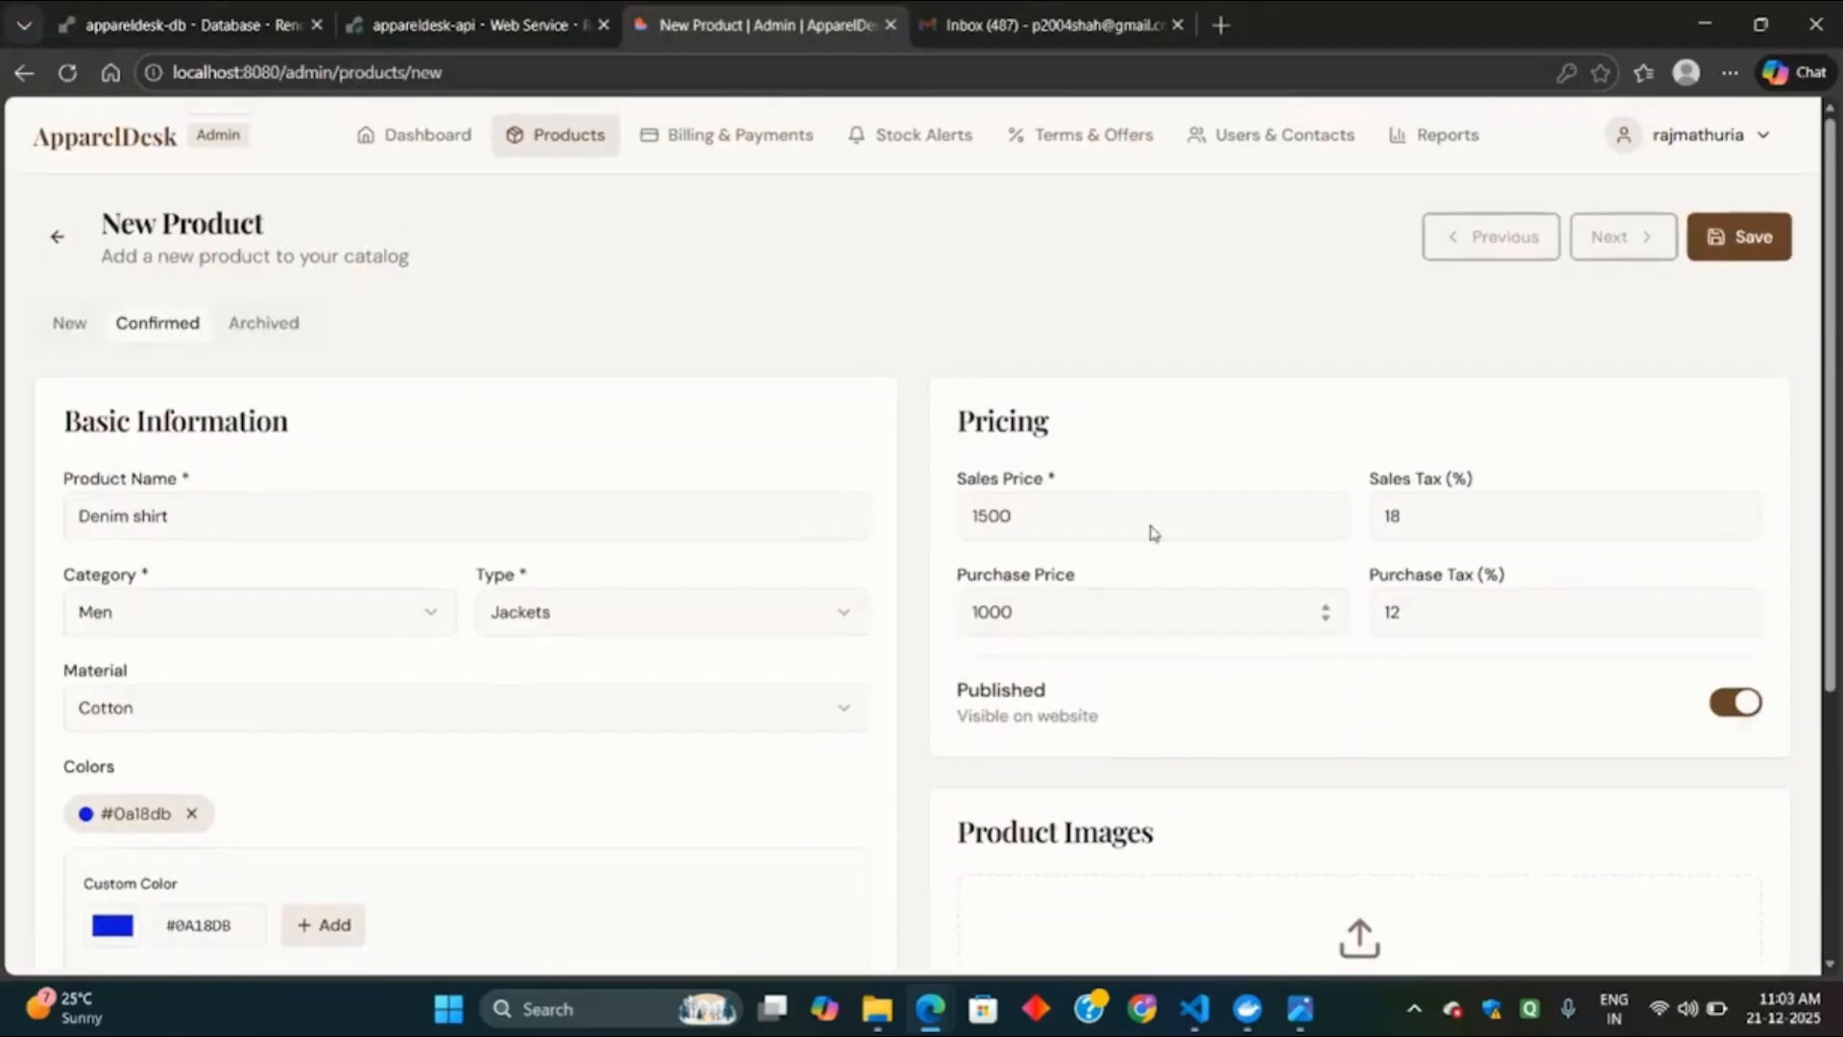
{"action": "left_click", "coordinate": [1741, 237]}
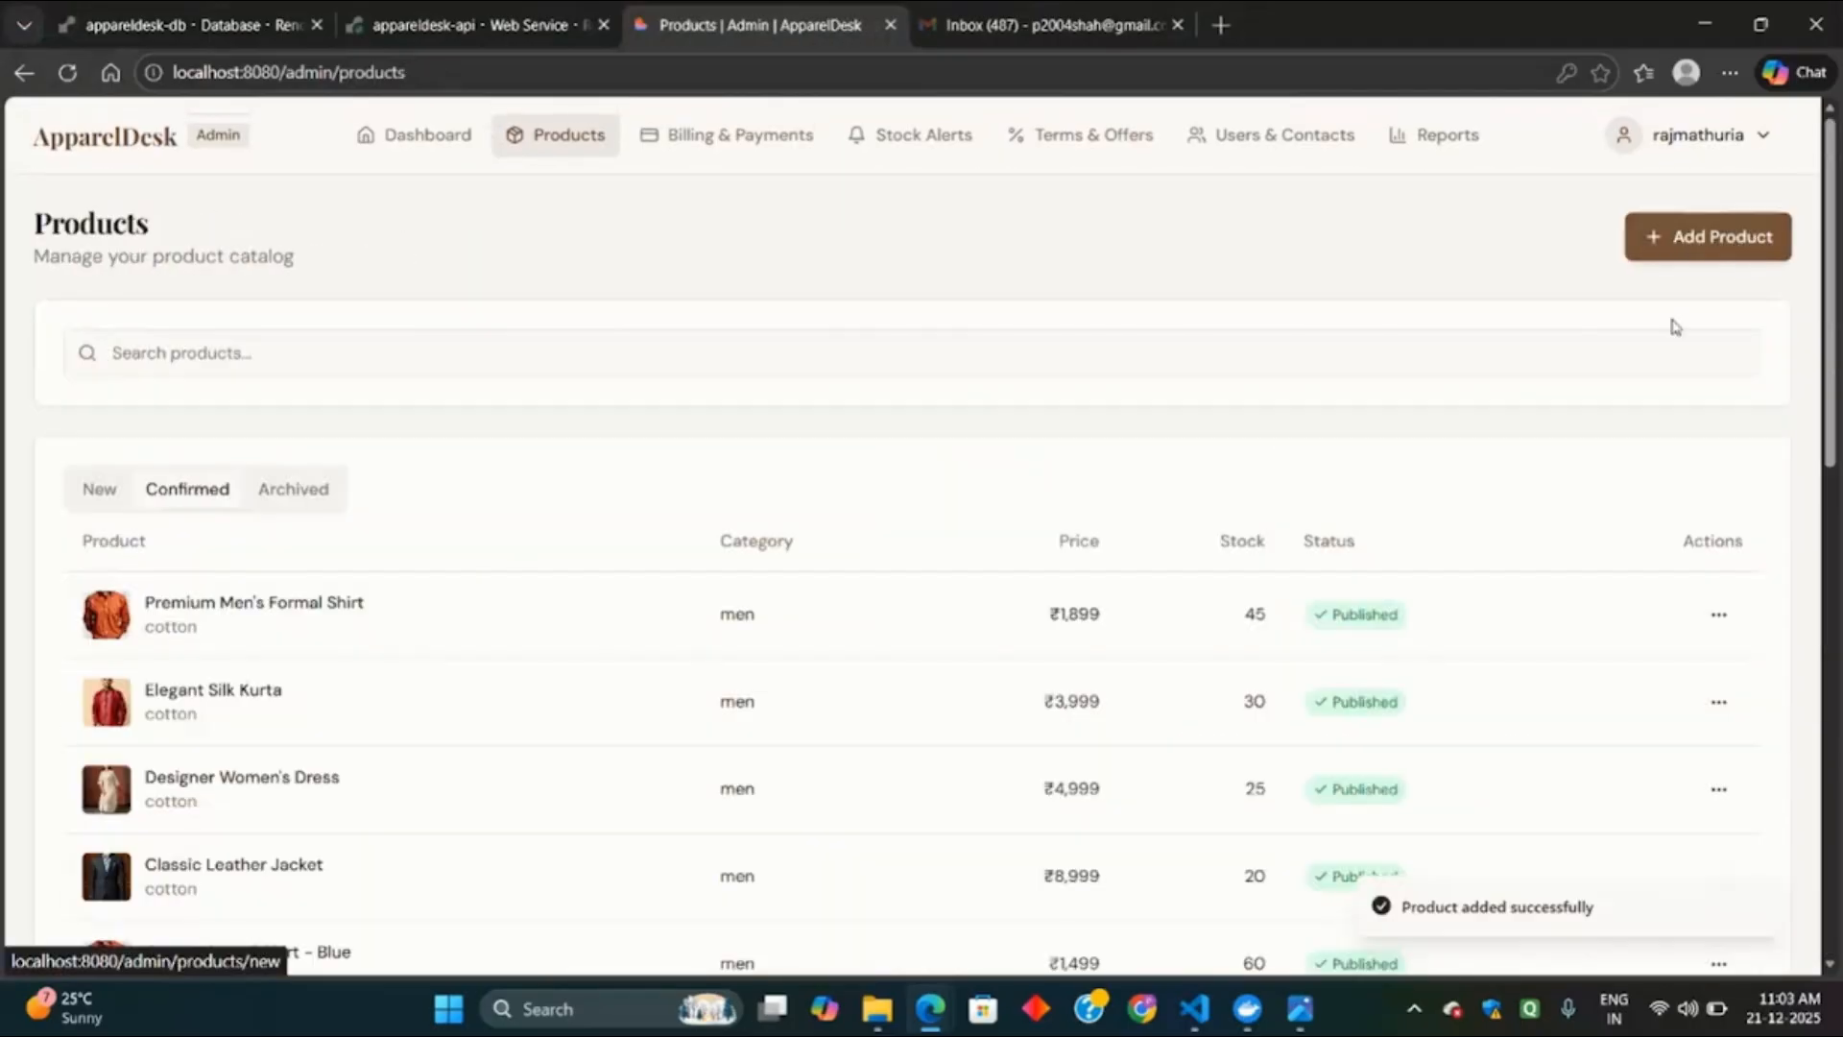
Unpublish the Denim shirt and archive the Tee product.
{"action": "scroll", "coordinate": [514, 601], "scroll_direction": "down", "scroll_amount": 15}
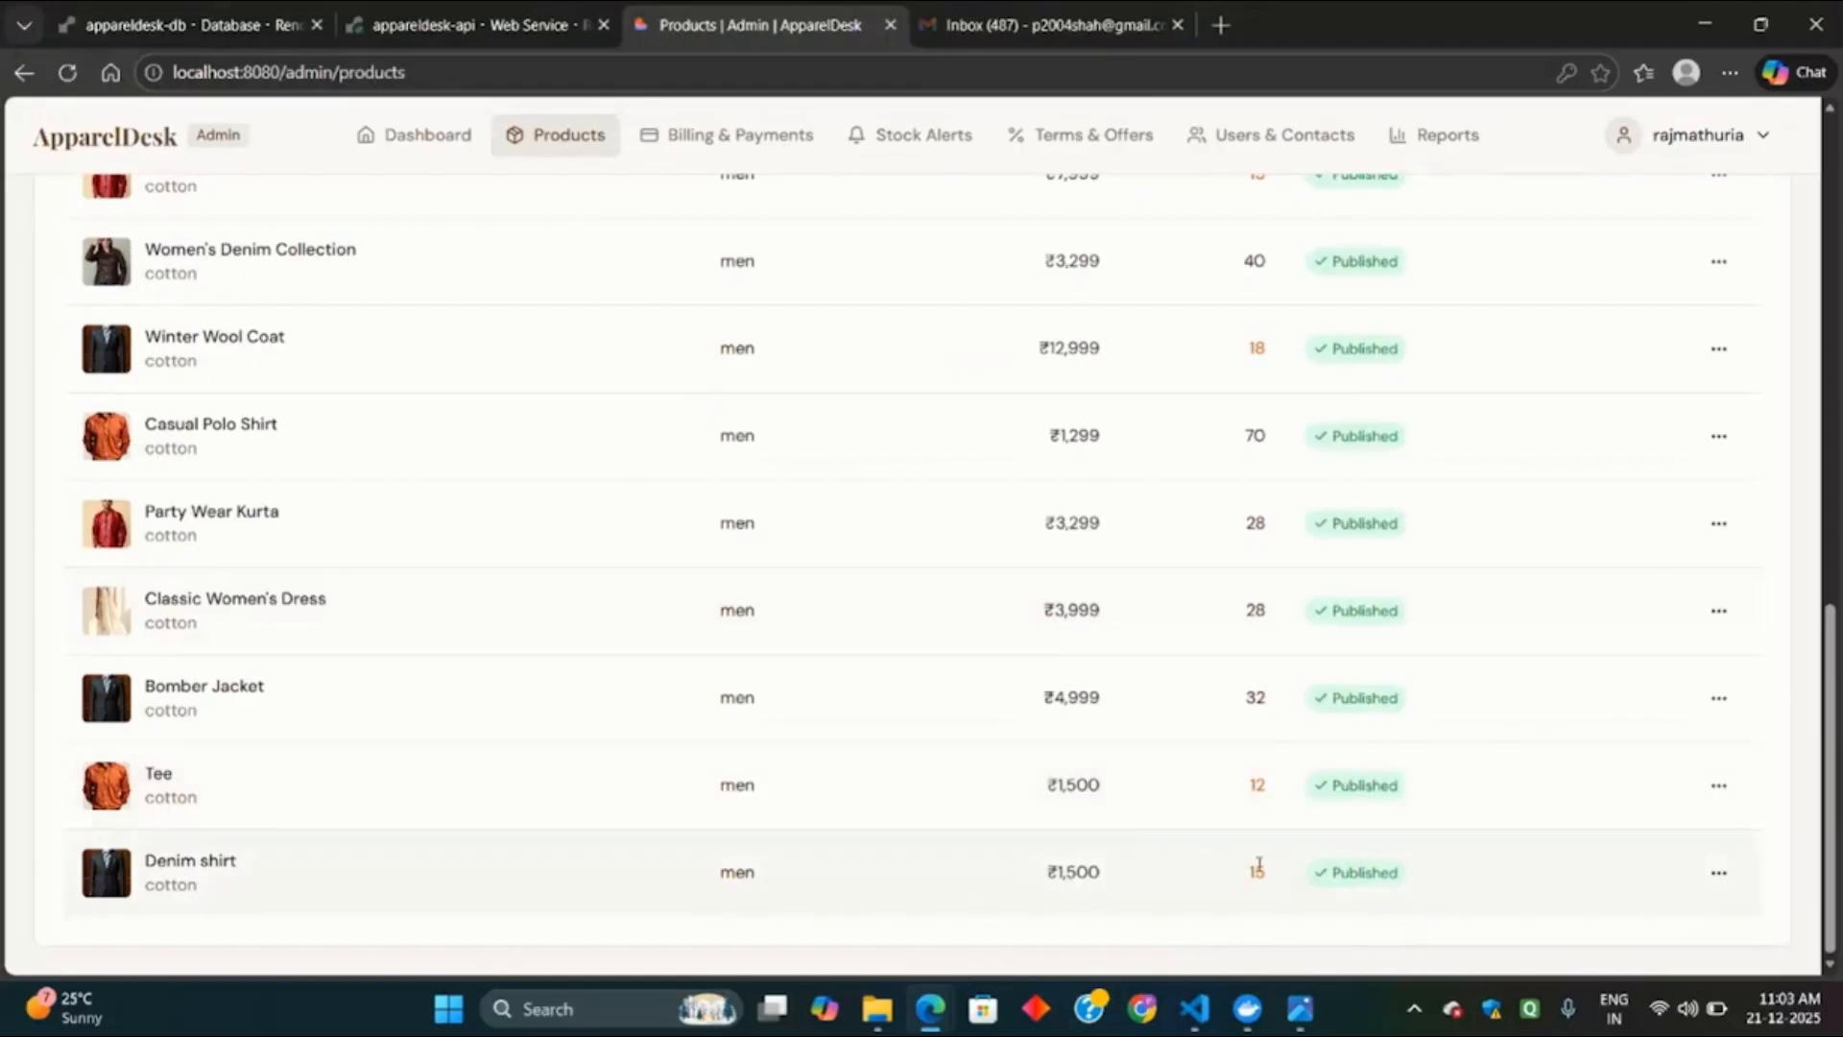
{"action": "left_click", "coordinate": [1719, 873]}
{"action": "left_click", "coordinate": [1666, 722]}
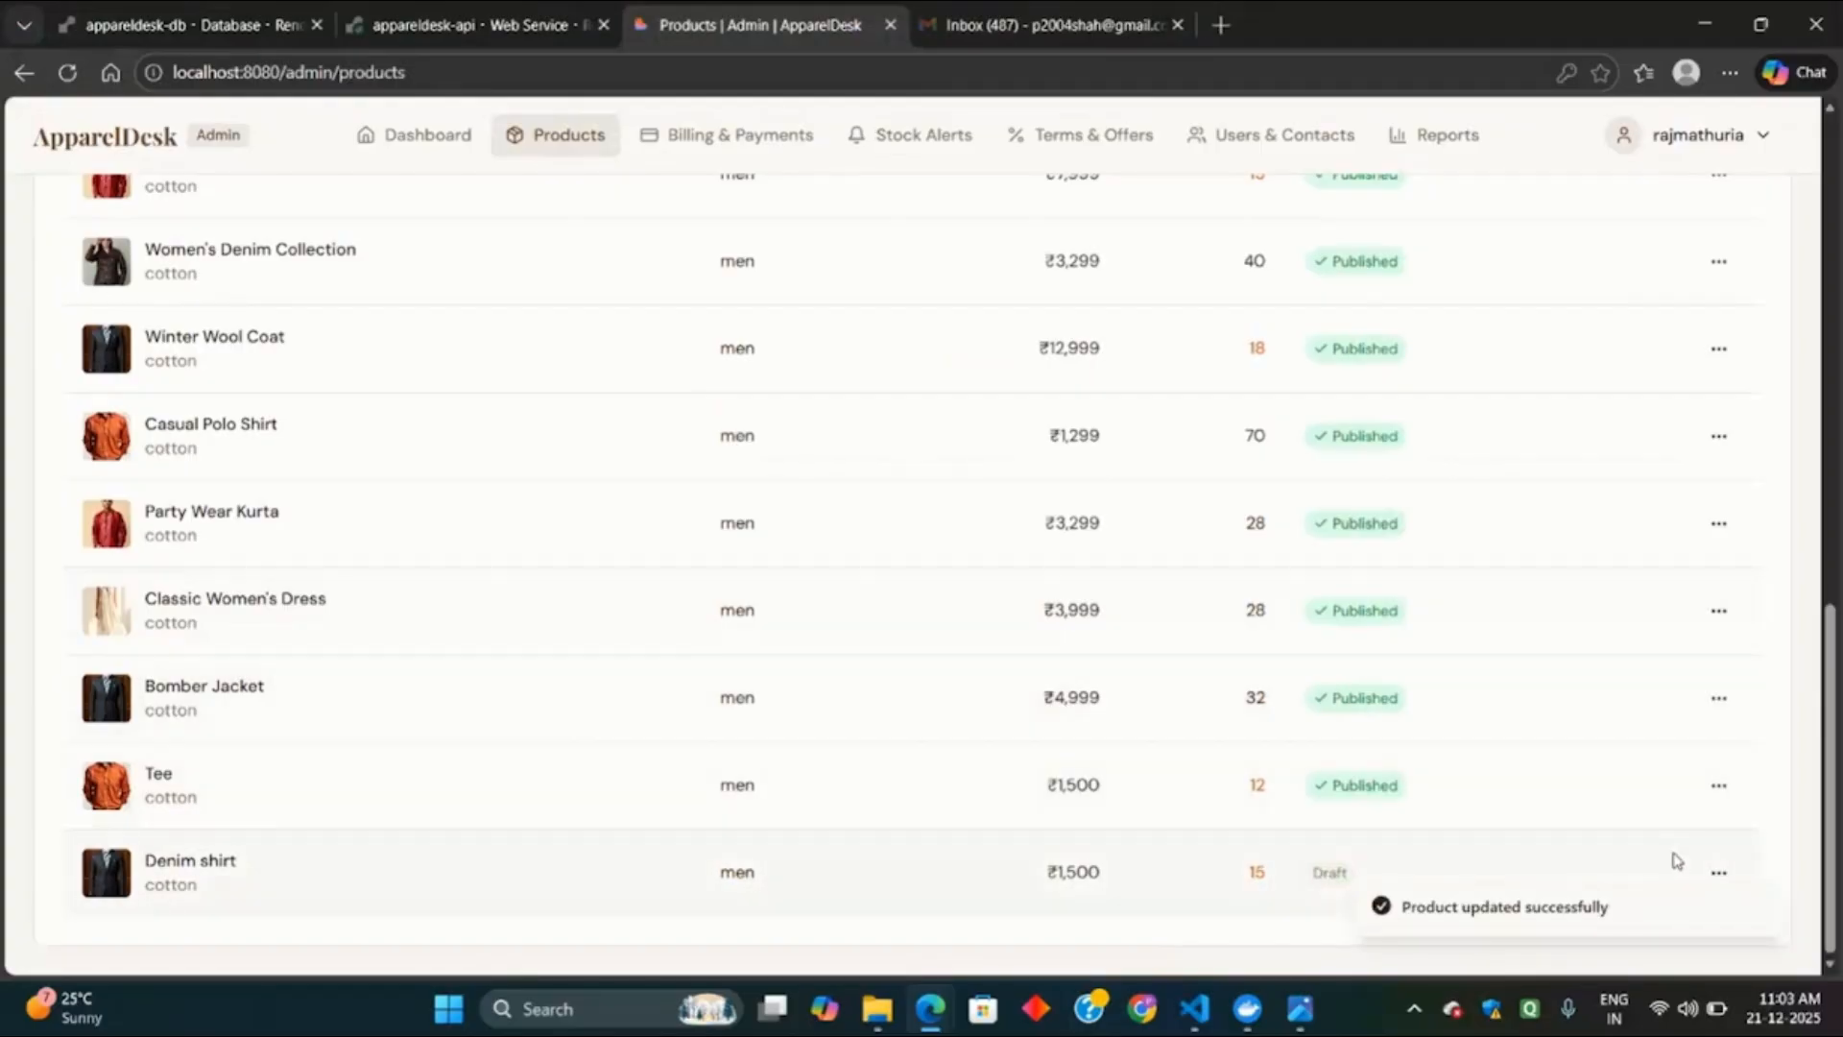
{"action": "scroll", "coordinate": [1404, 817], "scroll_direction": "down", "scroll_amount": 10}
{"action": "left_click", "coordinate": [1723, 786]}
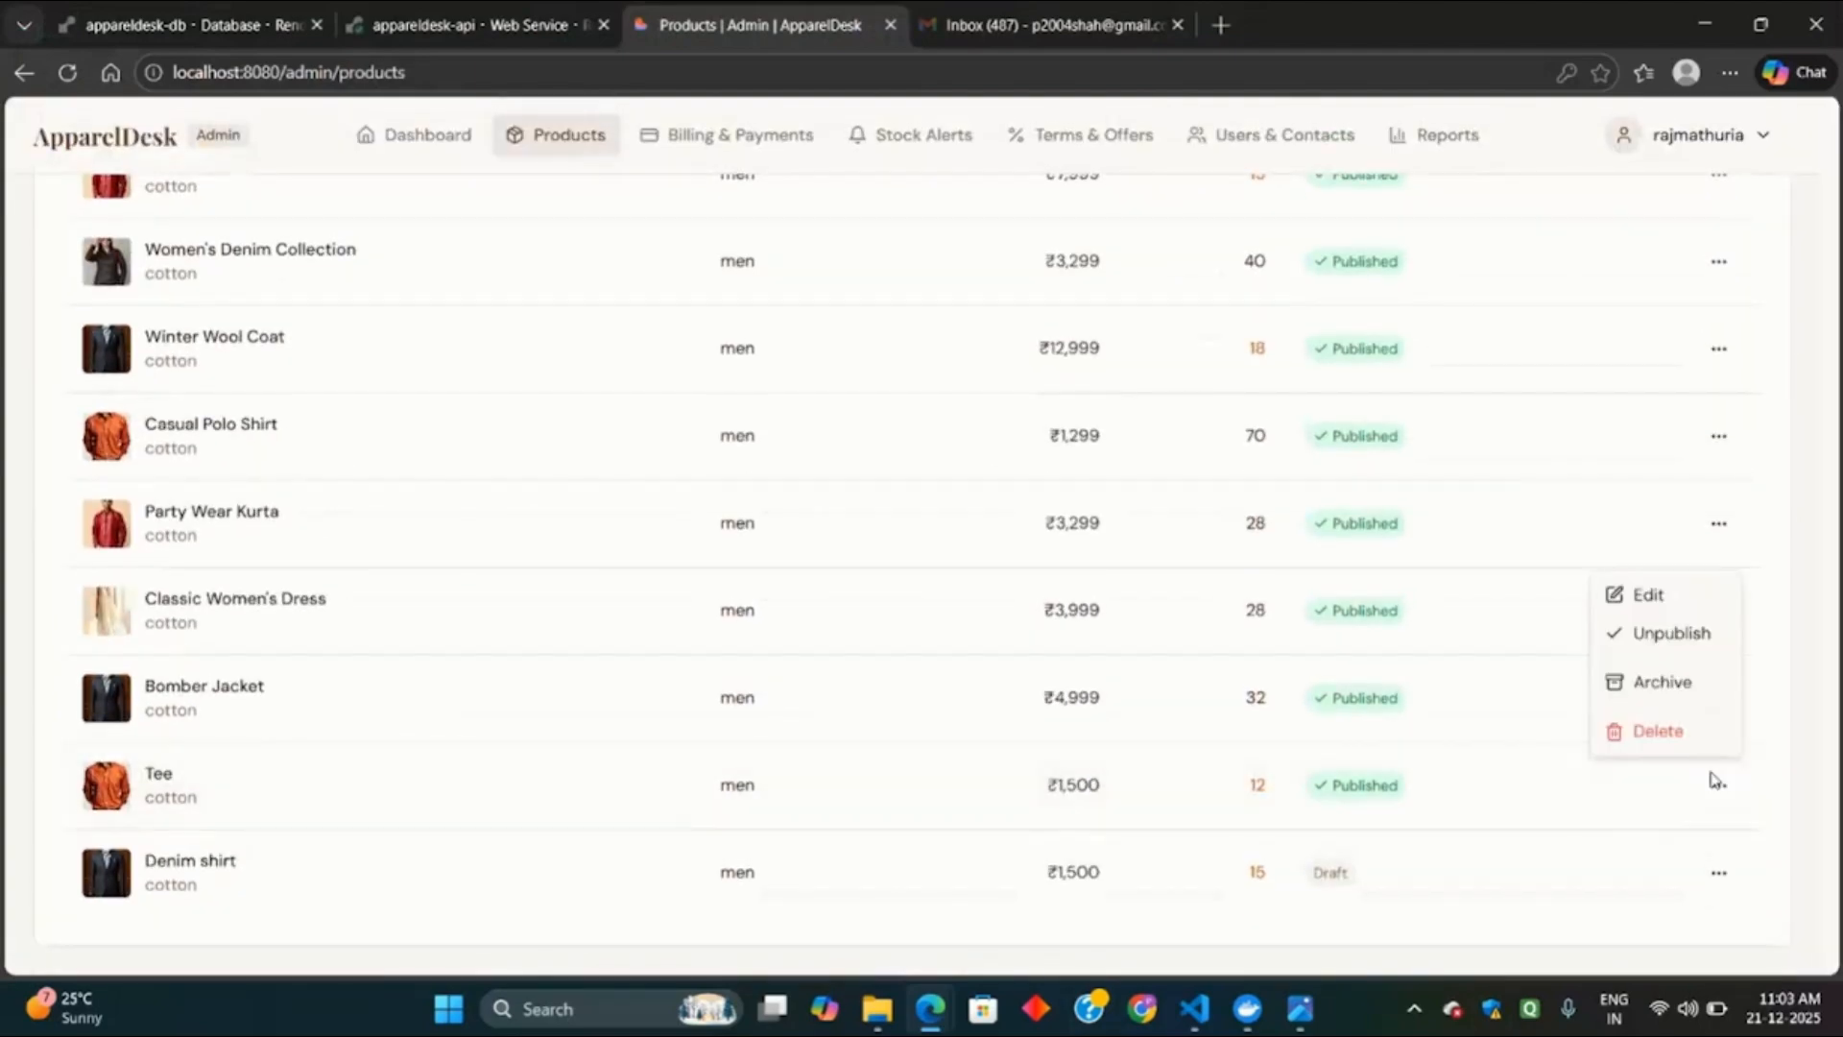
{"action": "left_click", "coordinate": [1686, 684]}
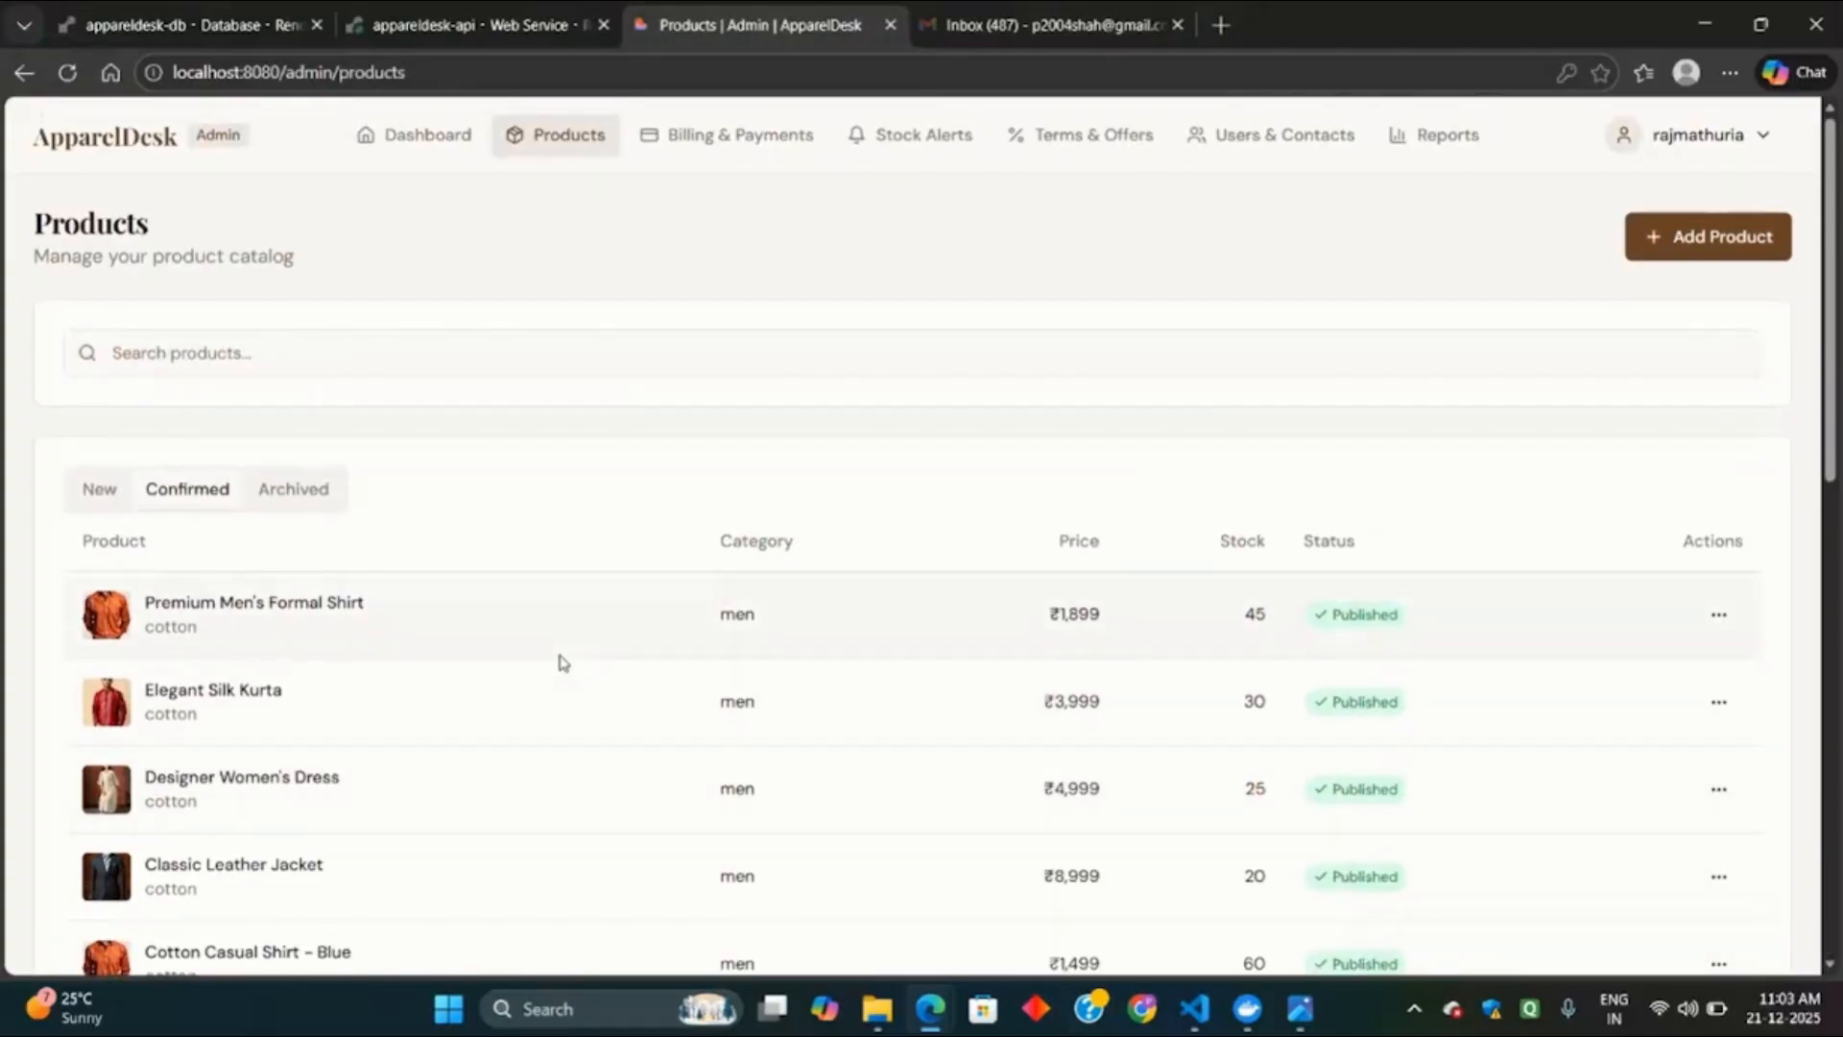
Review the Archived and New product lists, then go to Billing & Payments.
{"action": "left_click", "coordinate": [309, 489]}
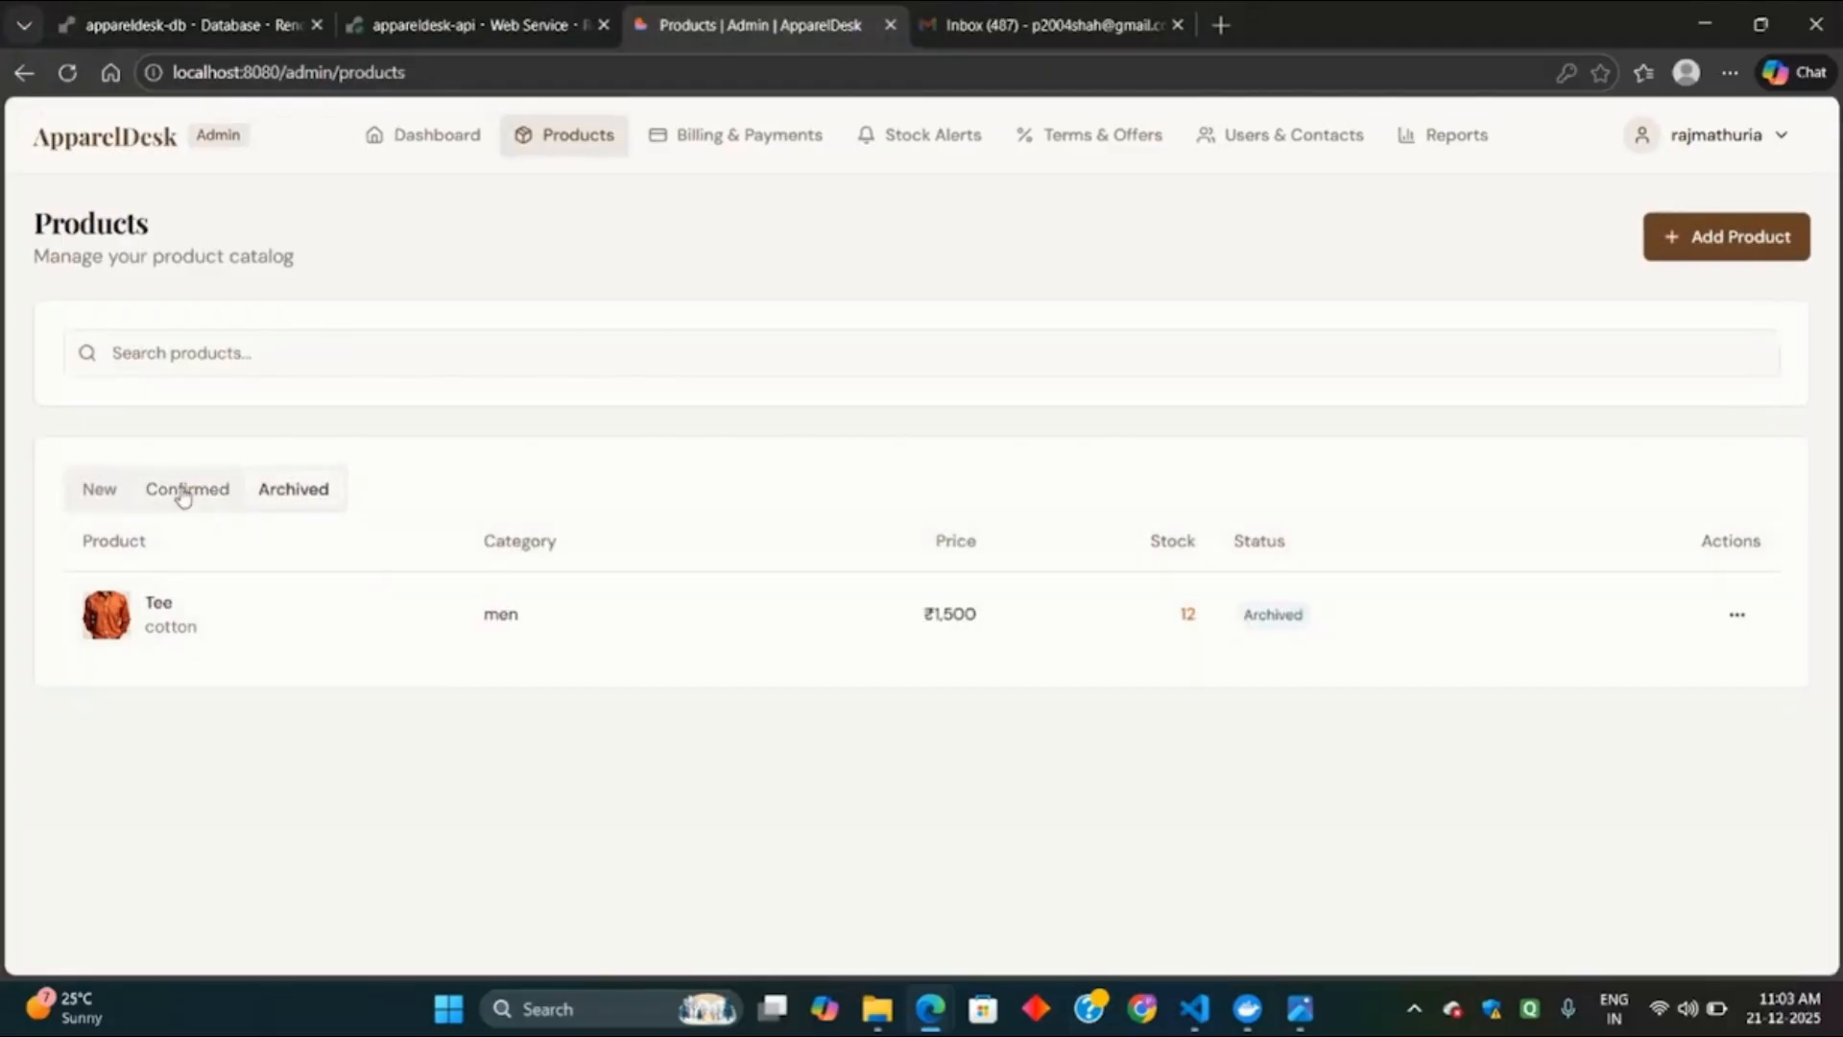
{"action": "left_click", "coordinate": [117, 489]}
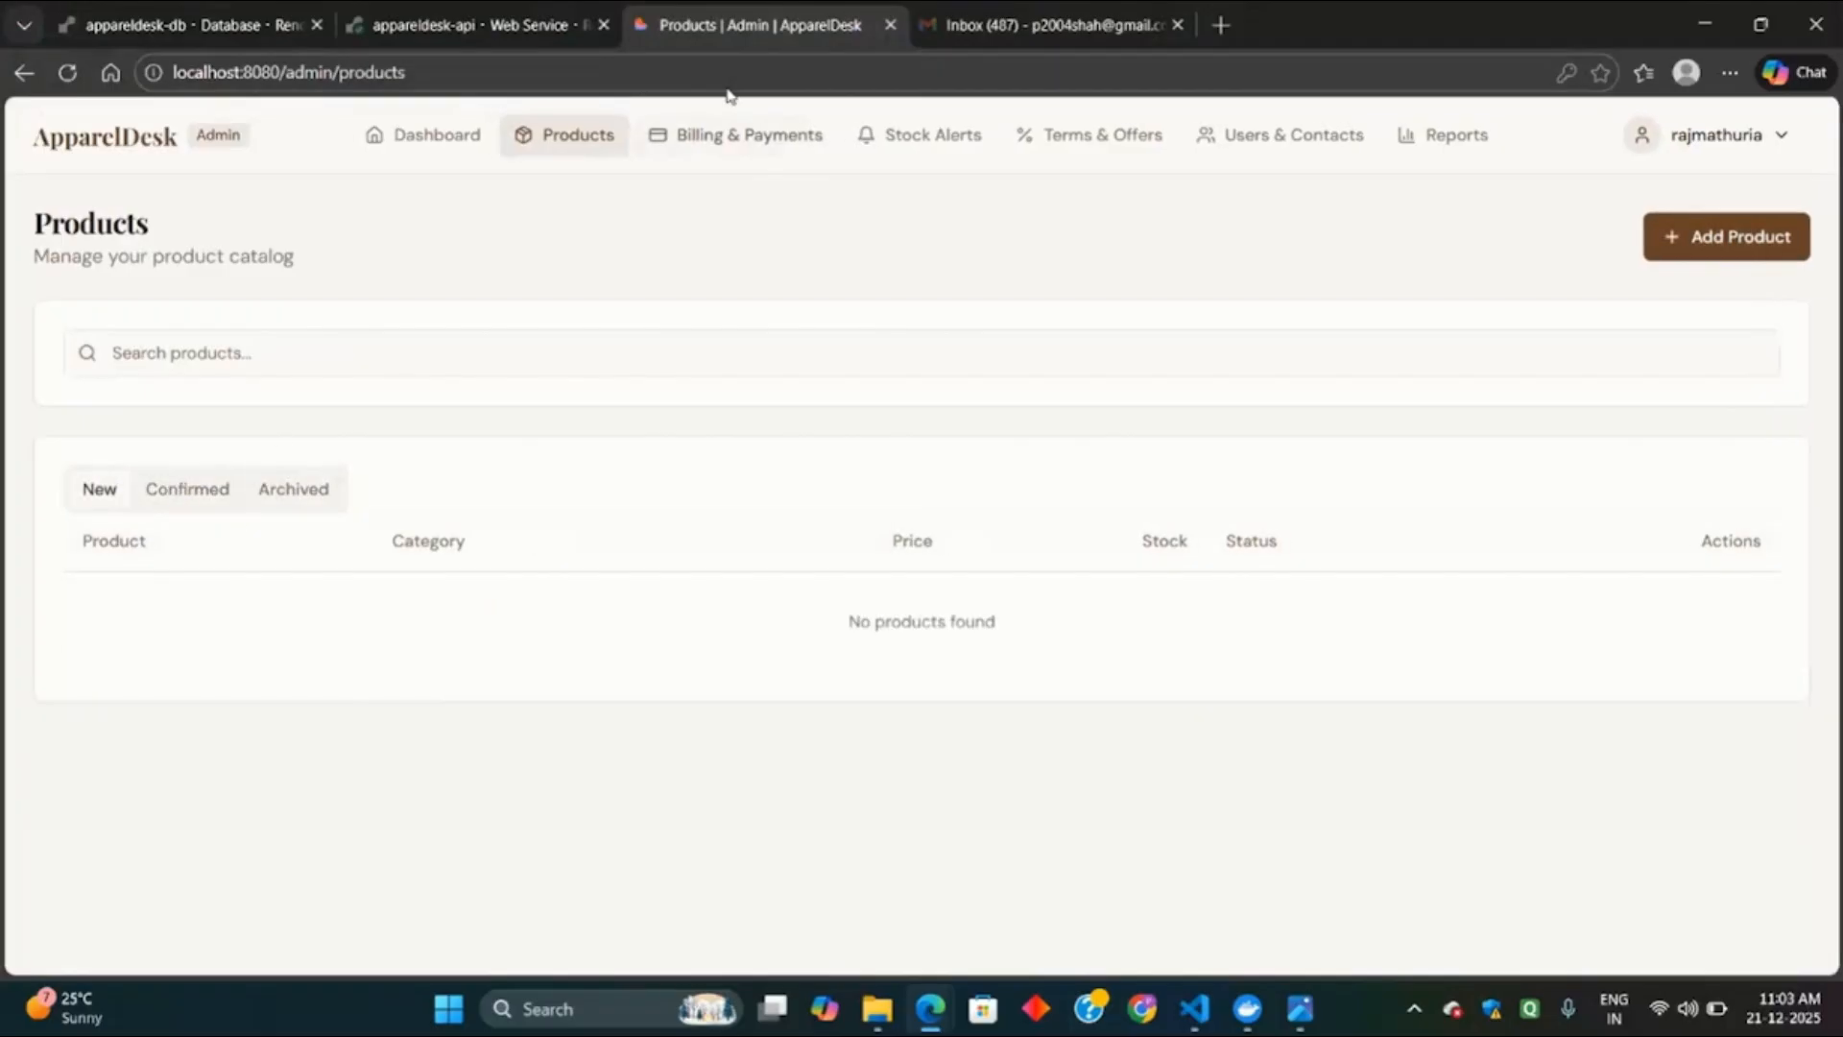
{"action": "left_click", "coordinate": [747, 132]}
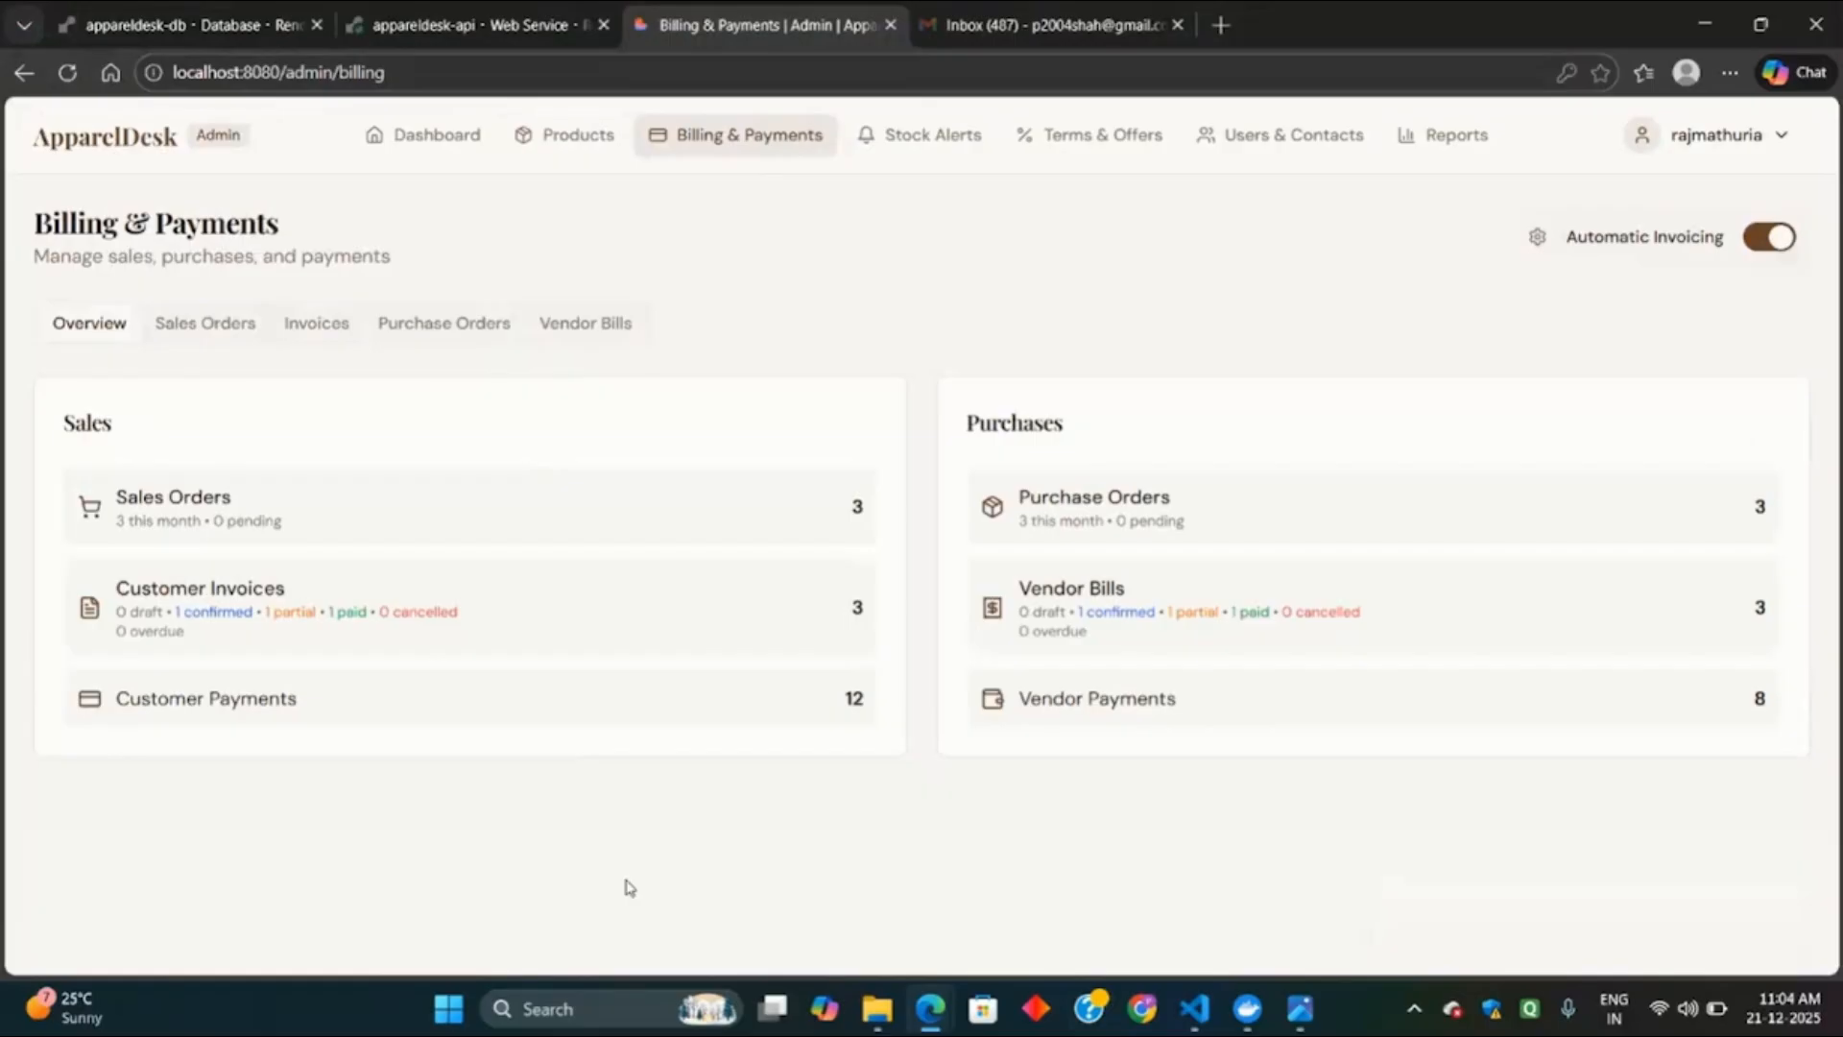
Open the Sales Orders list from the Billing & Payments overview.
{"action": "left_click", "coordinate": [273, 514]}
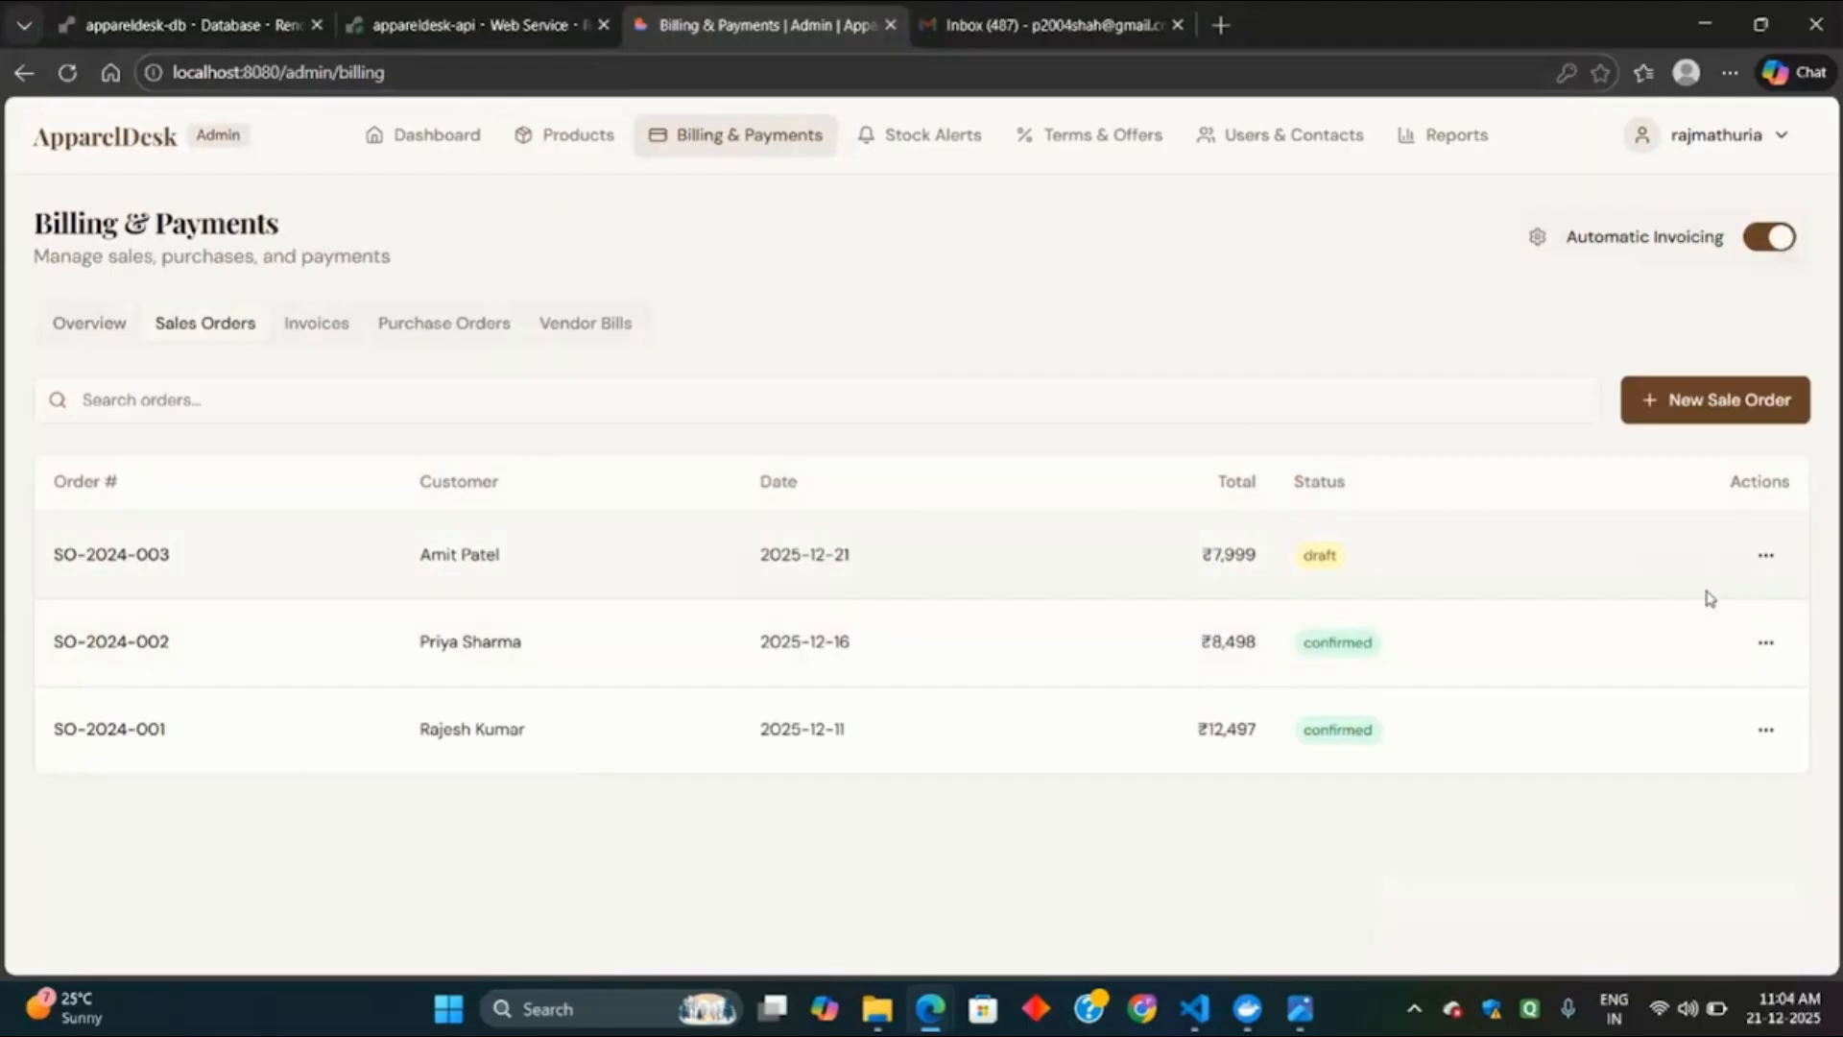
Edit sales order SO-2024-003, keeping its customer and setting payment term to Immediate Payment.
{"action": "left_click", "coordinate": [1766, 554]}
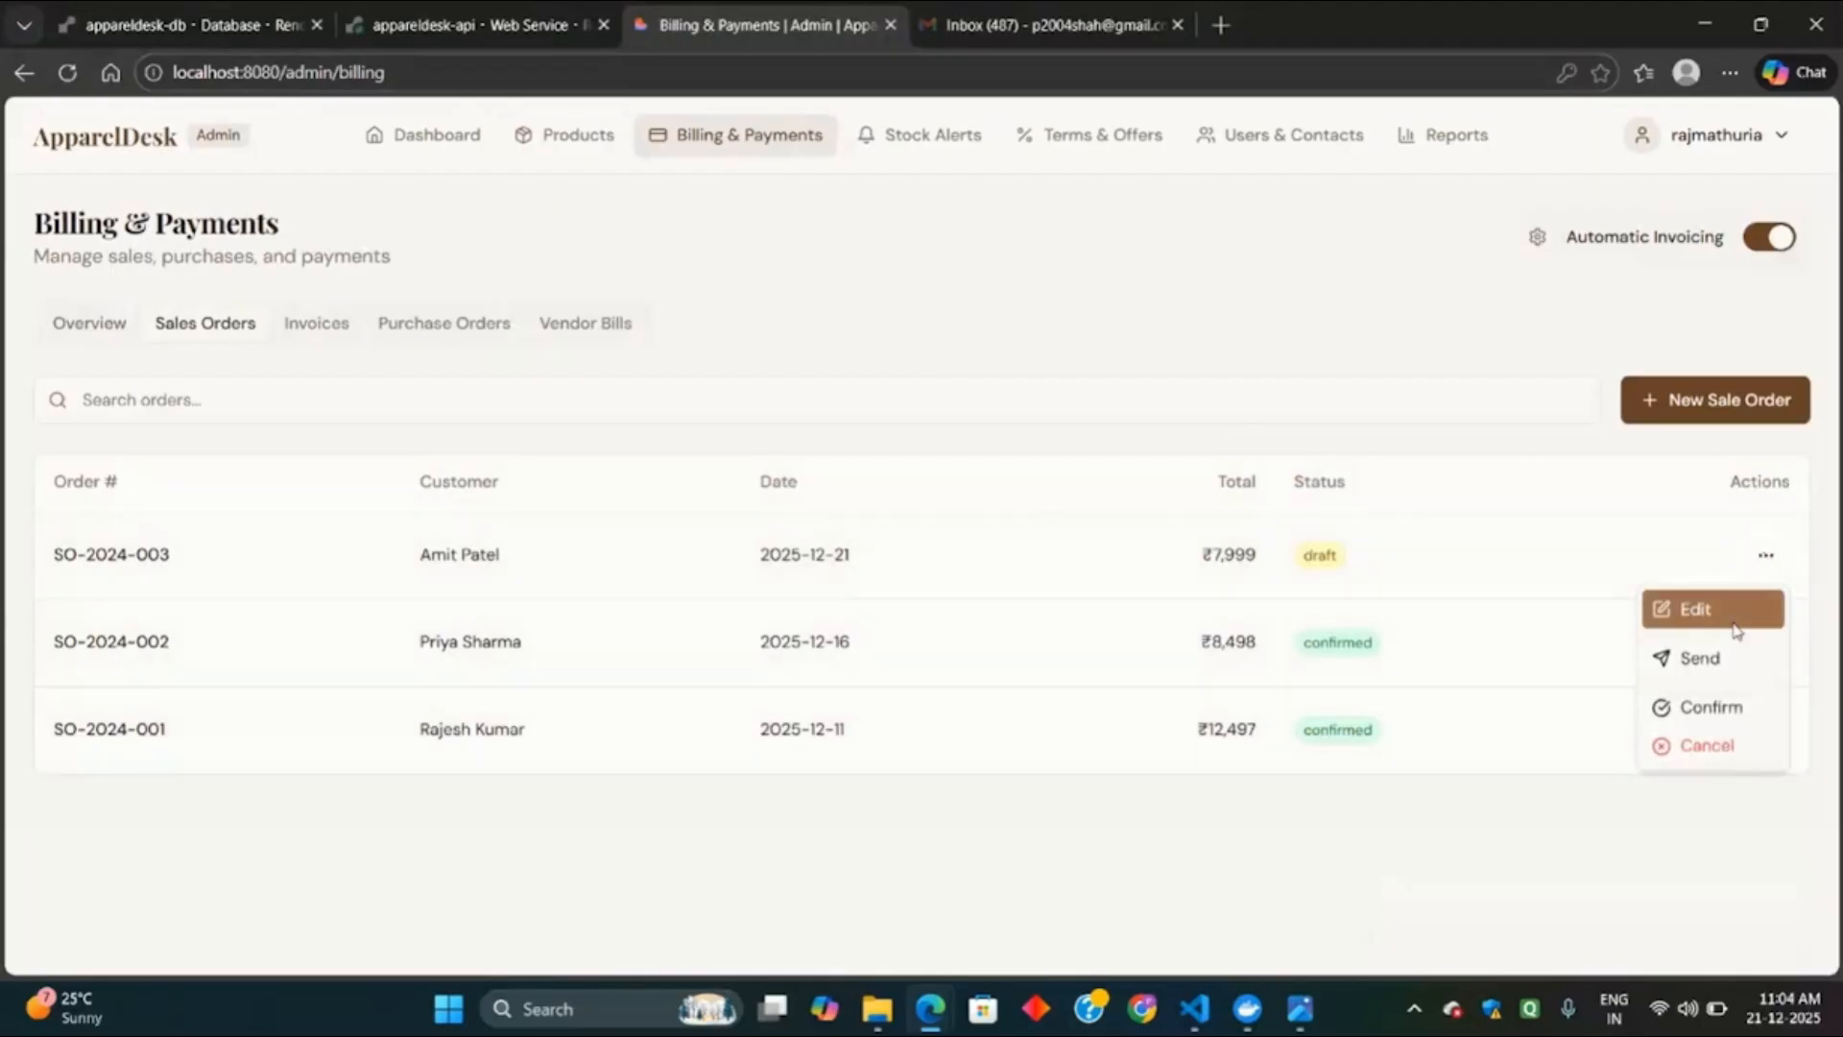
{"action": "left_click", "coordinate": [1728, 610]}
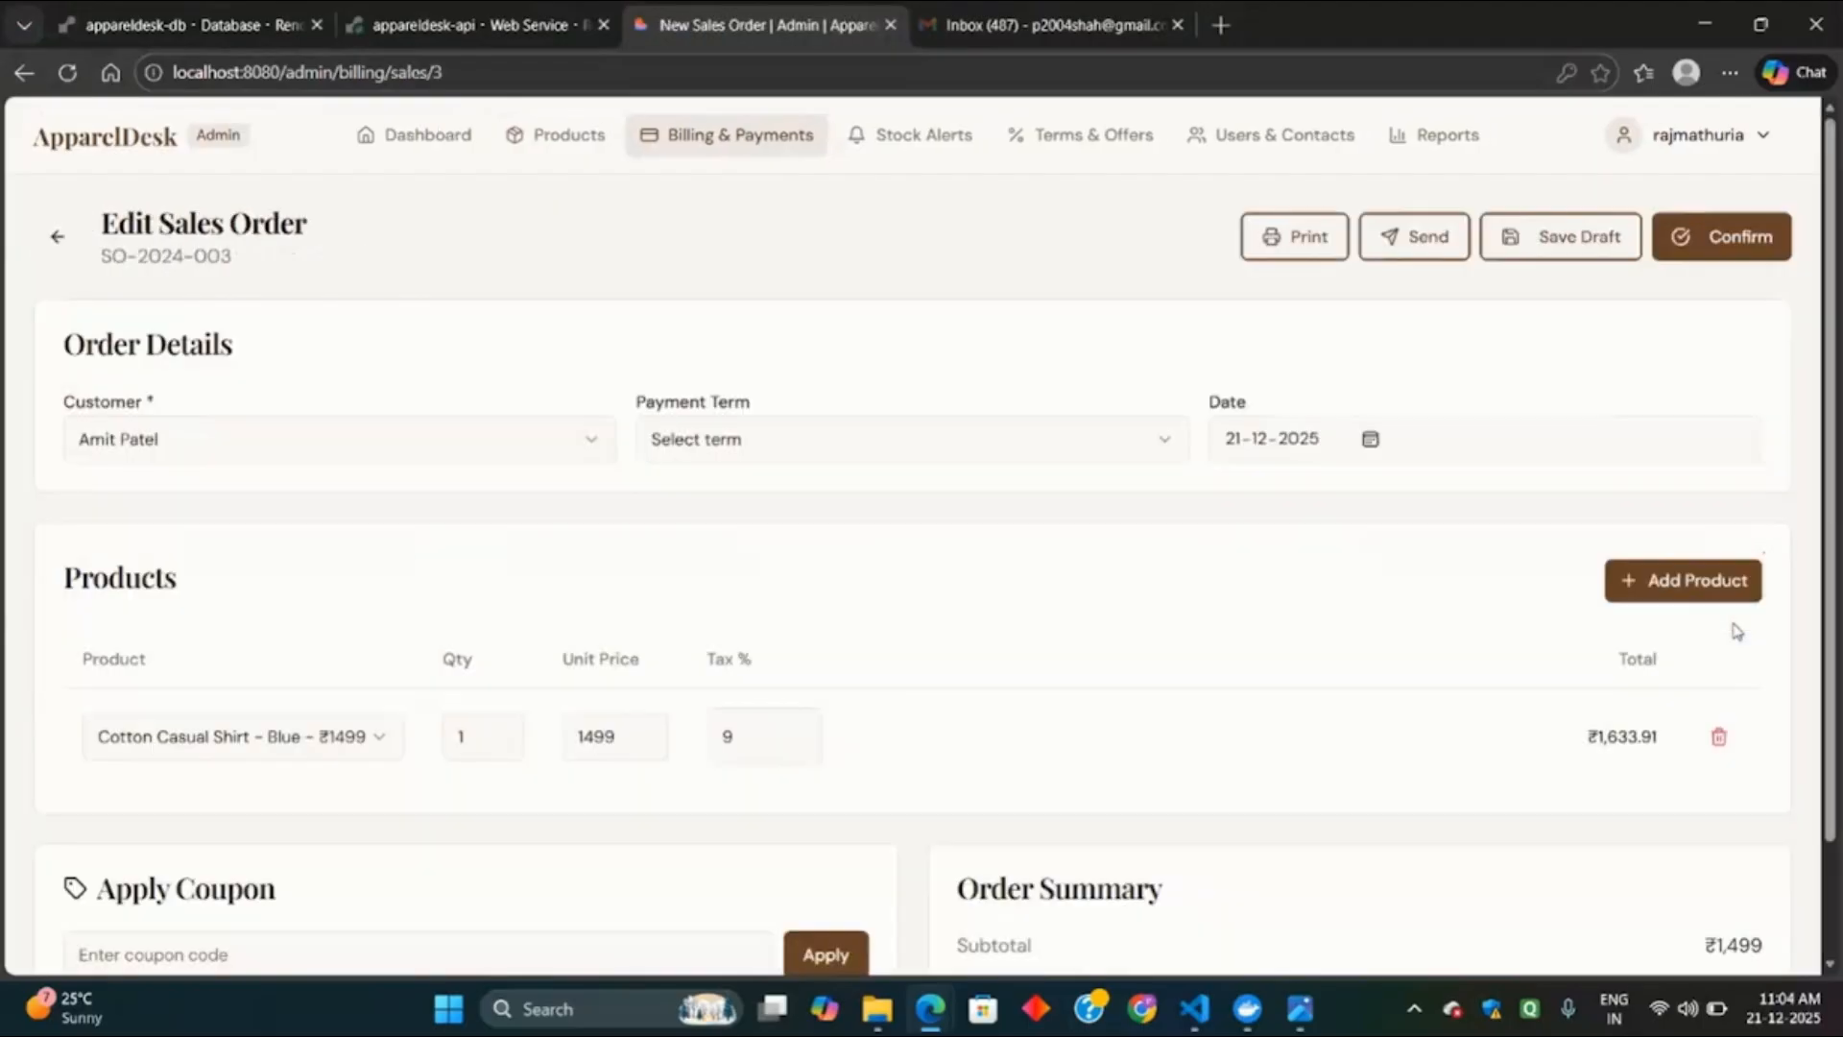
{"action": "left_click", "coordinate": [396, 441]}
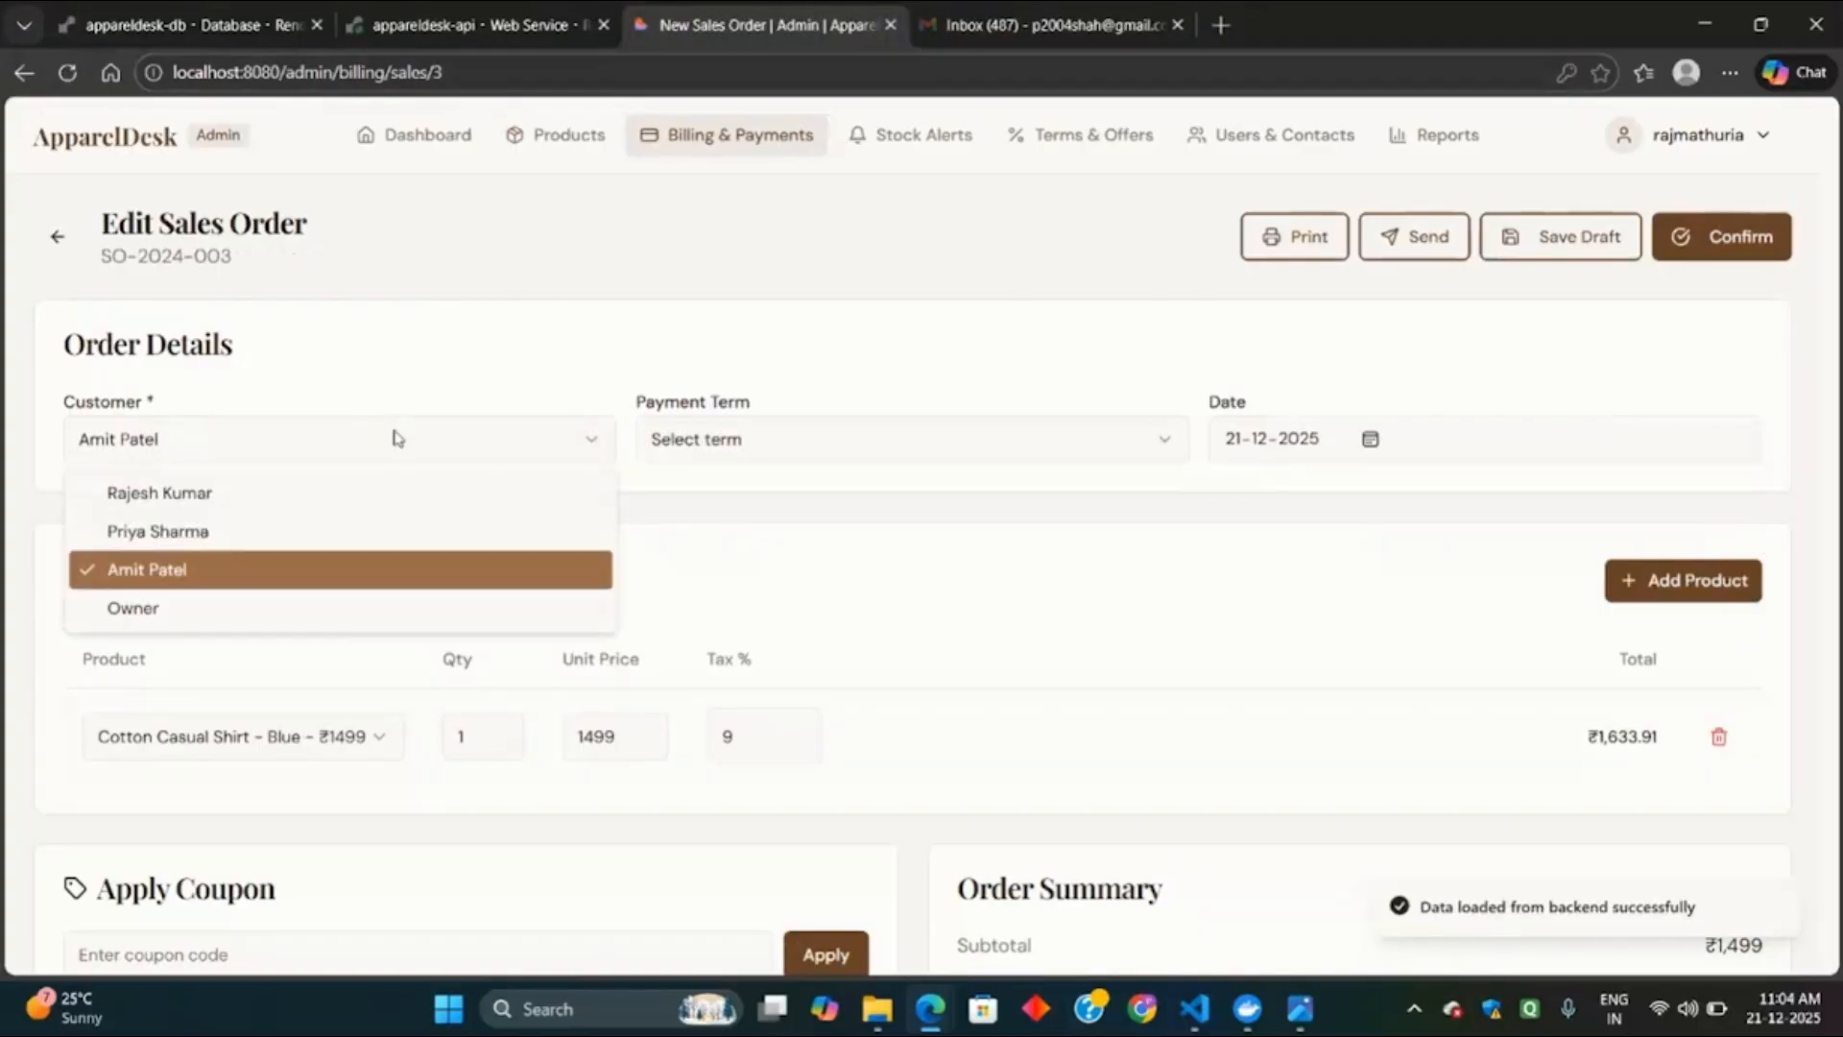
{"action": "left_click", "coordinate": [396, 441]}
{"action": "left_click", "coordinate": [821, 440]}
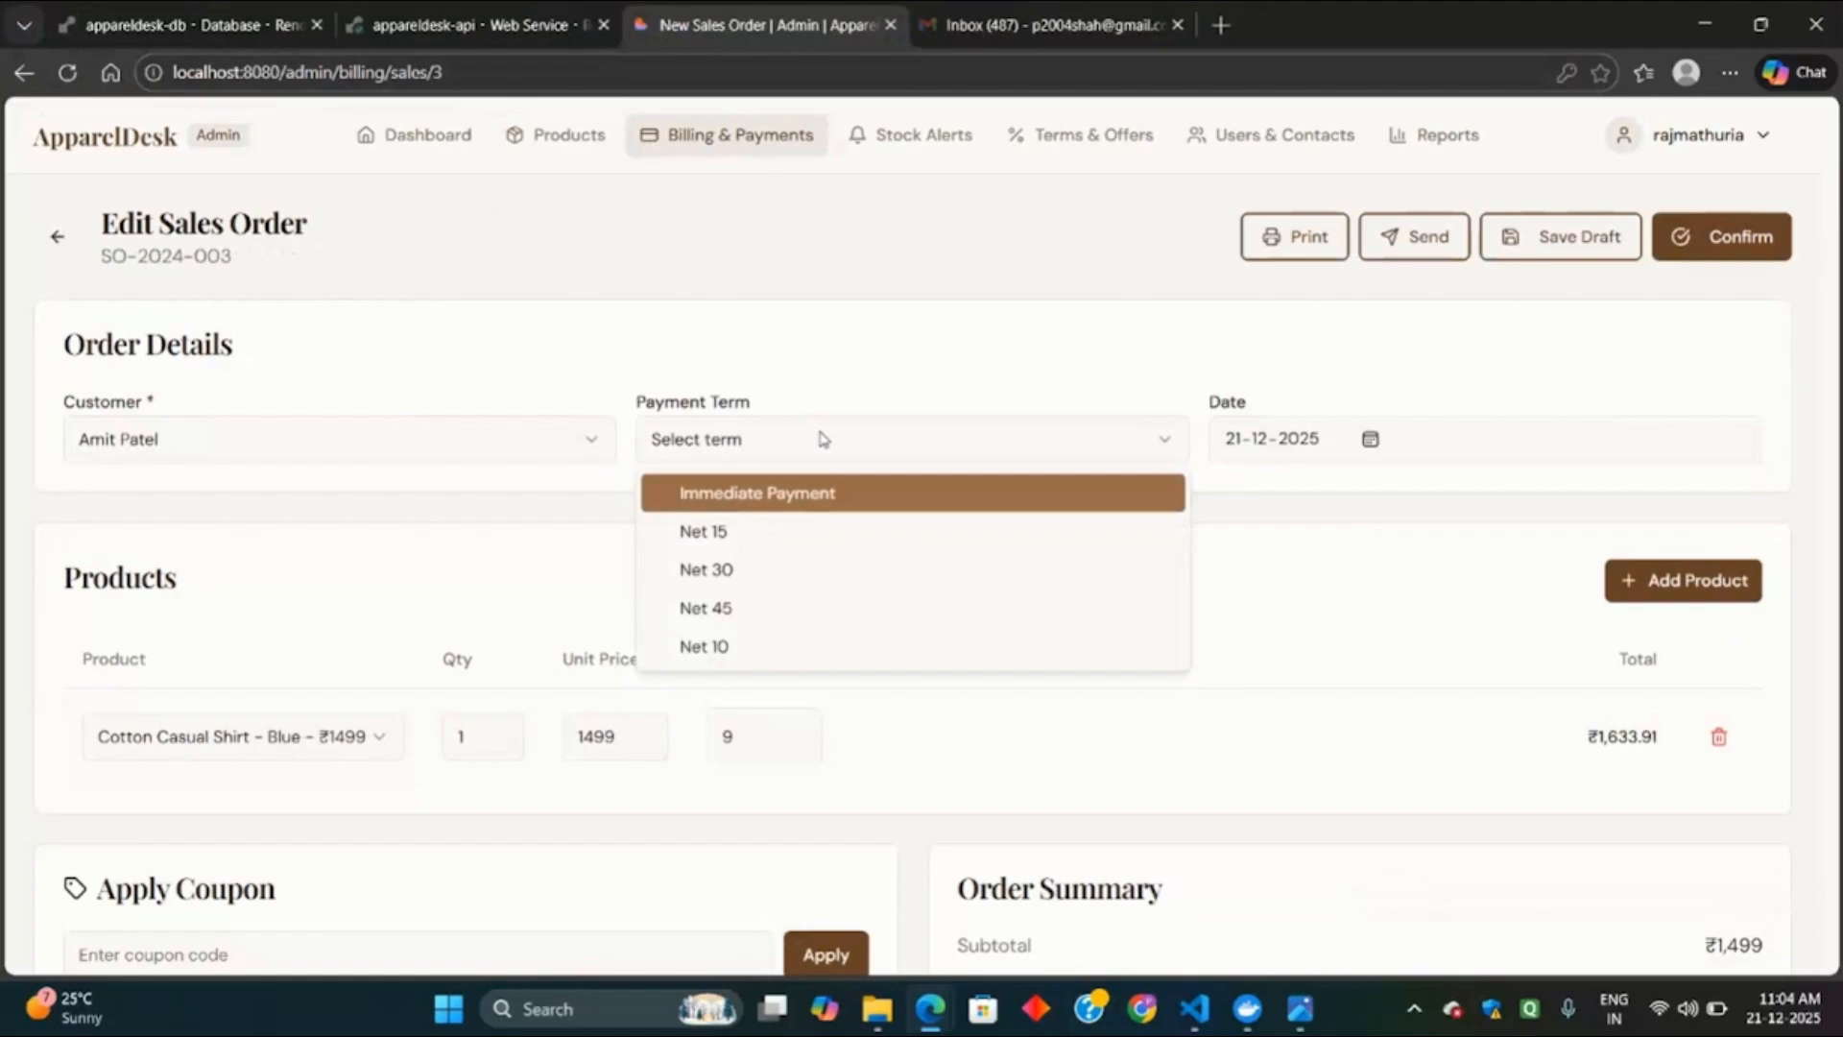
{"action": "left_click", "coordinate": [819, 491]}
Add a Wedding Kurta - Gold product line to the order.
{"action": "scroll", "coordinate": [1236, 680], "scroll_direction": "down", "scroll_amount": 2}
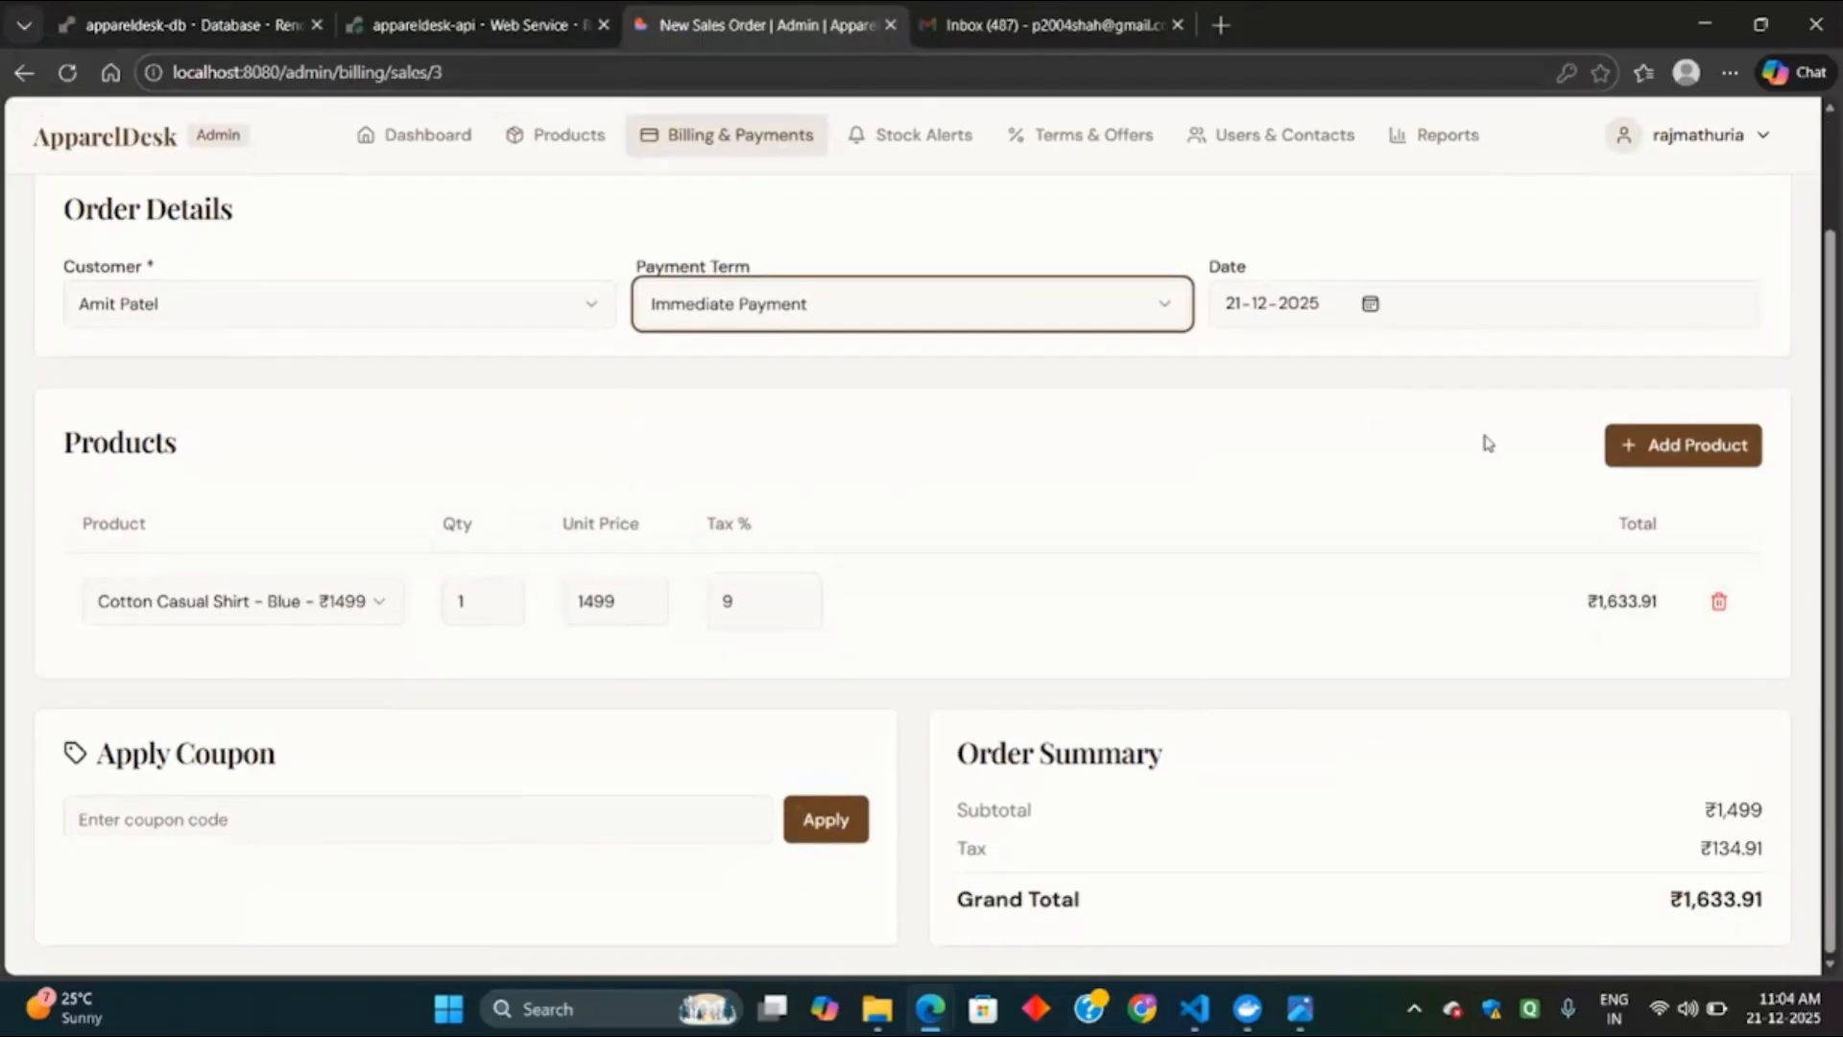
{"action": "left_click", "coordinate": [1694, 453]}
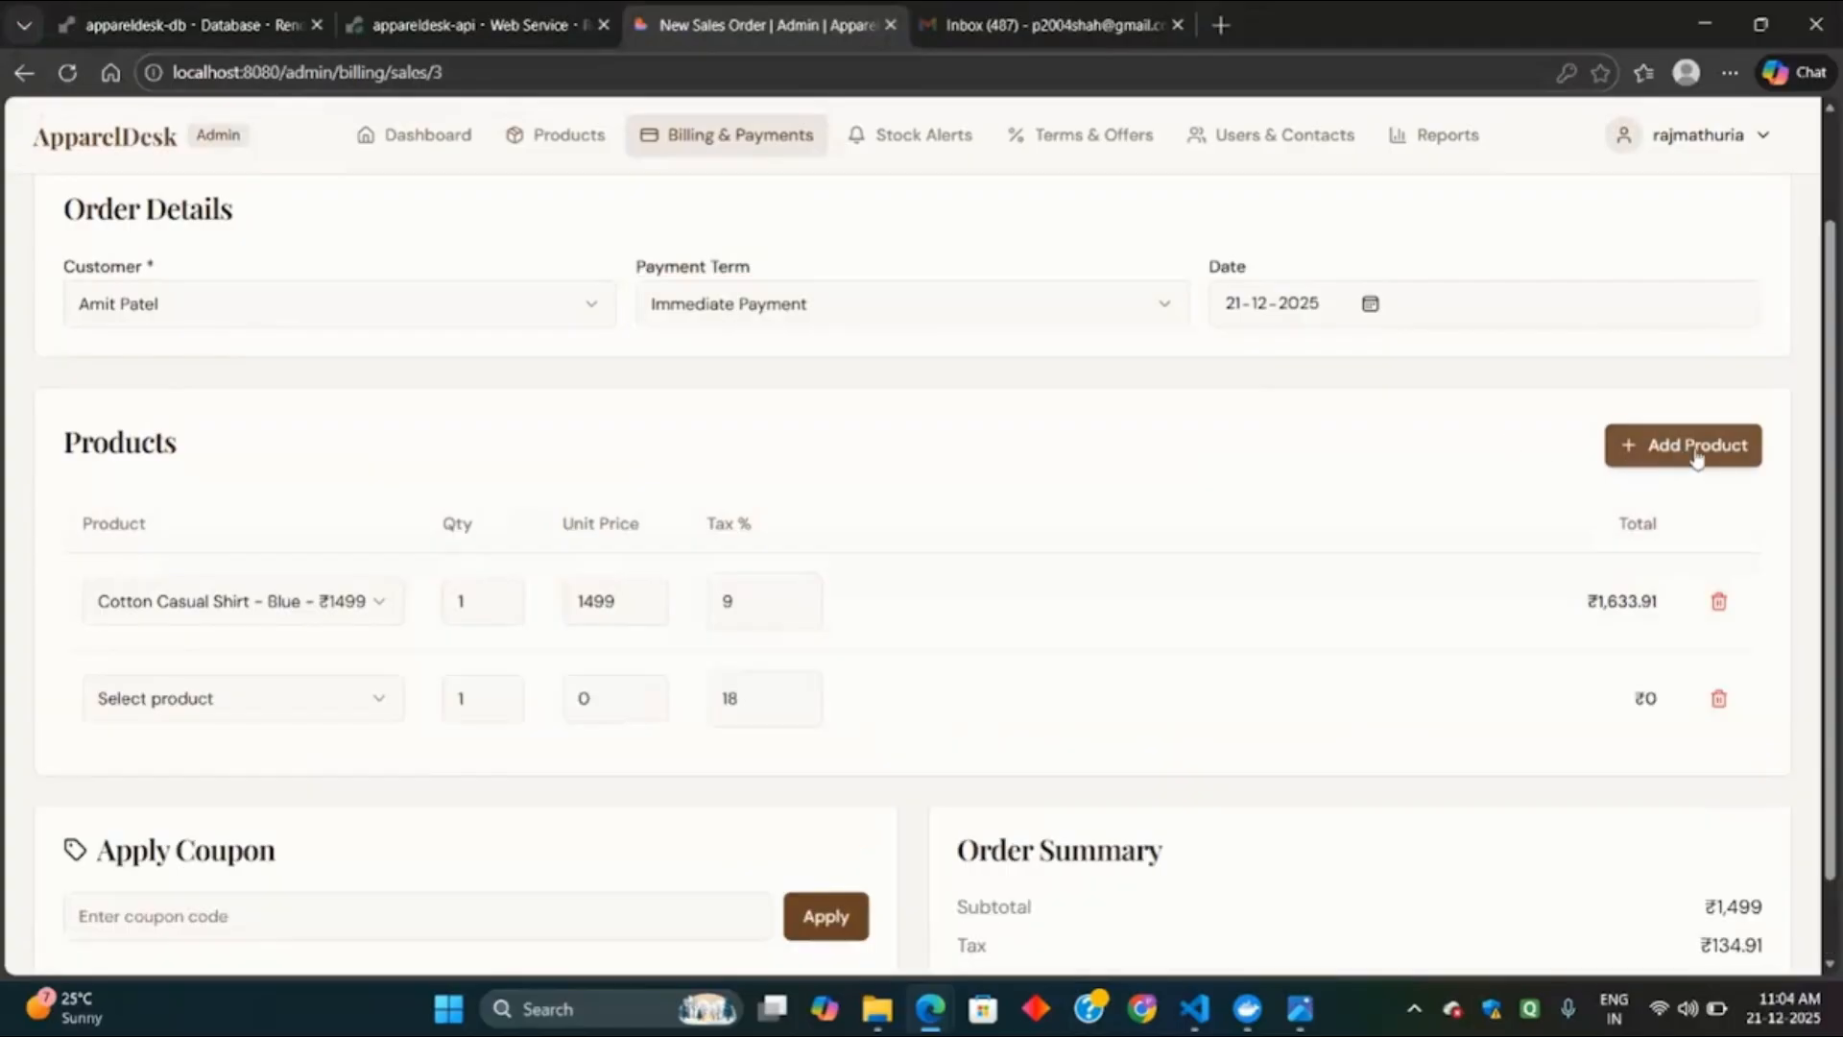
{"action": "left_click", "coordinate": [263, 707]}
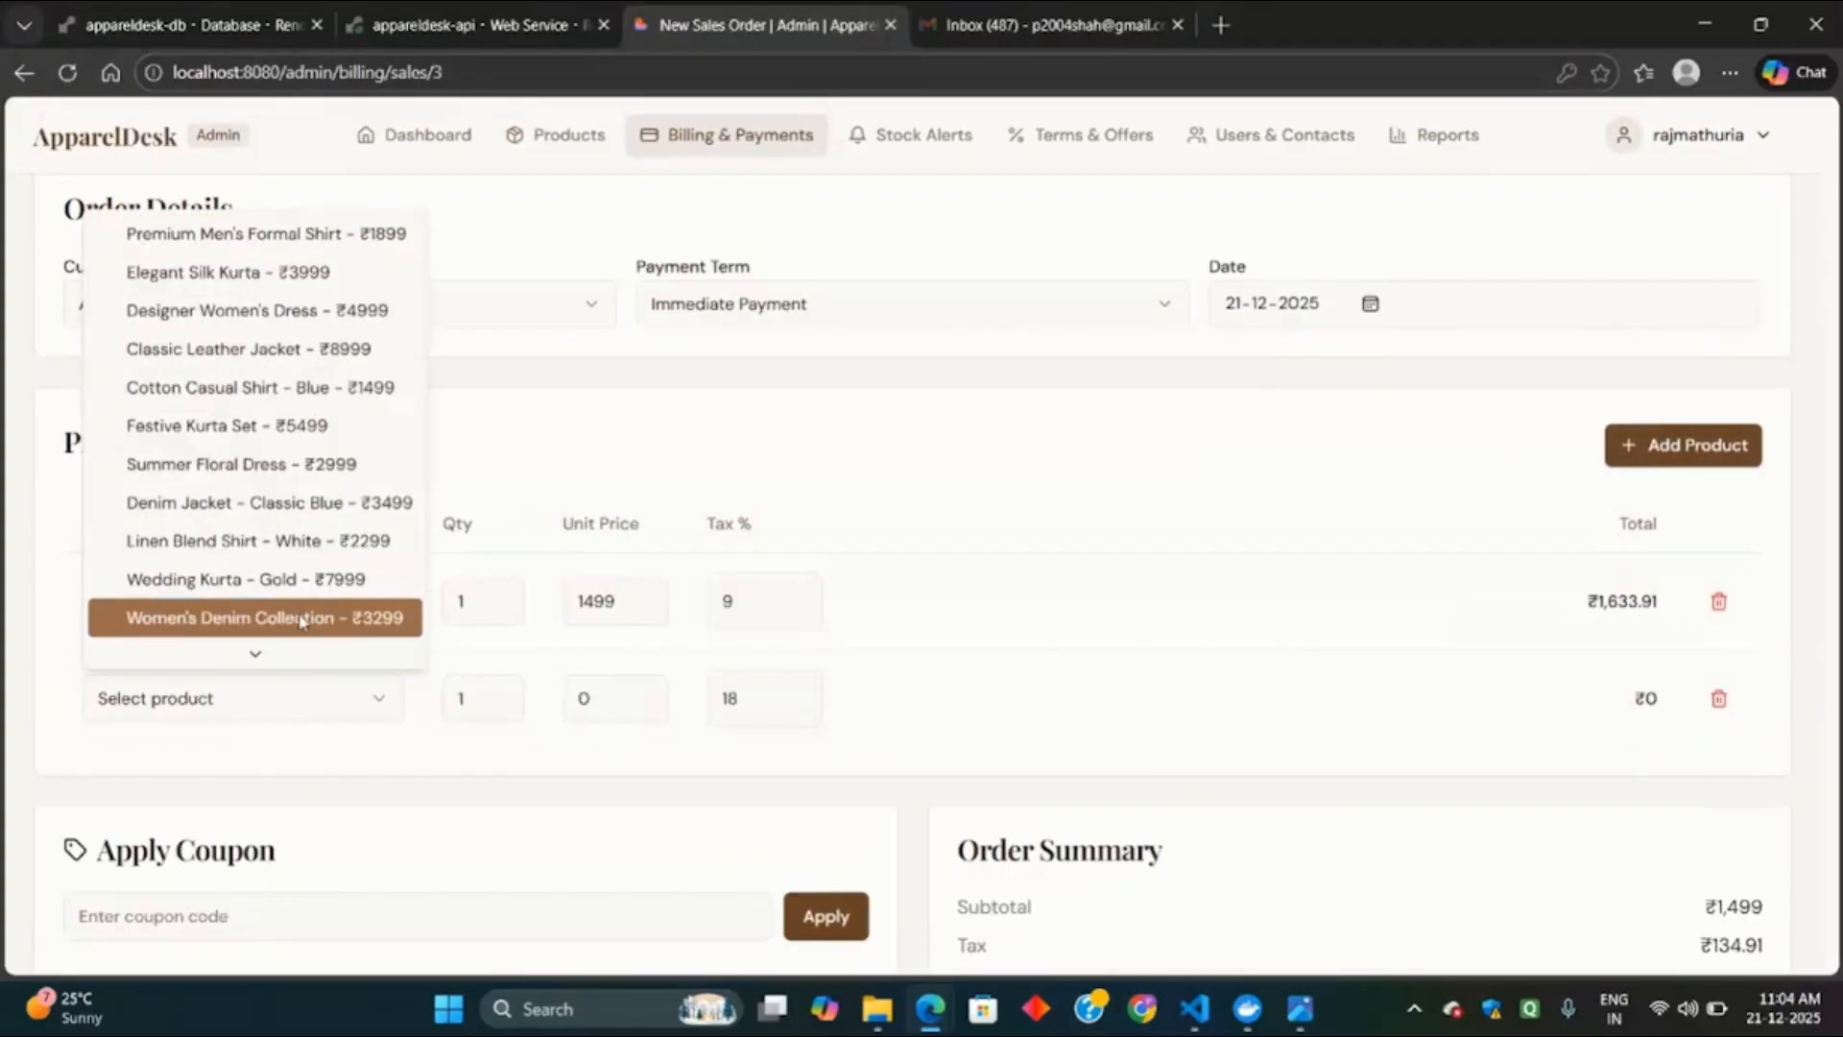
{"action": "left_click", "coordinate": [269, 579]}
{"action": "left_click", "coordinate": [490, 695]}
{"action": "left_click", "coordinate": [1110, 706]}
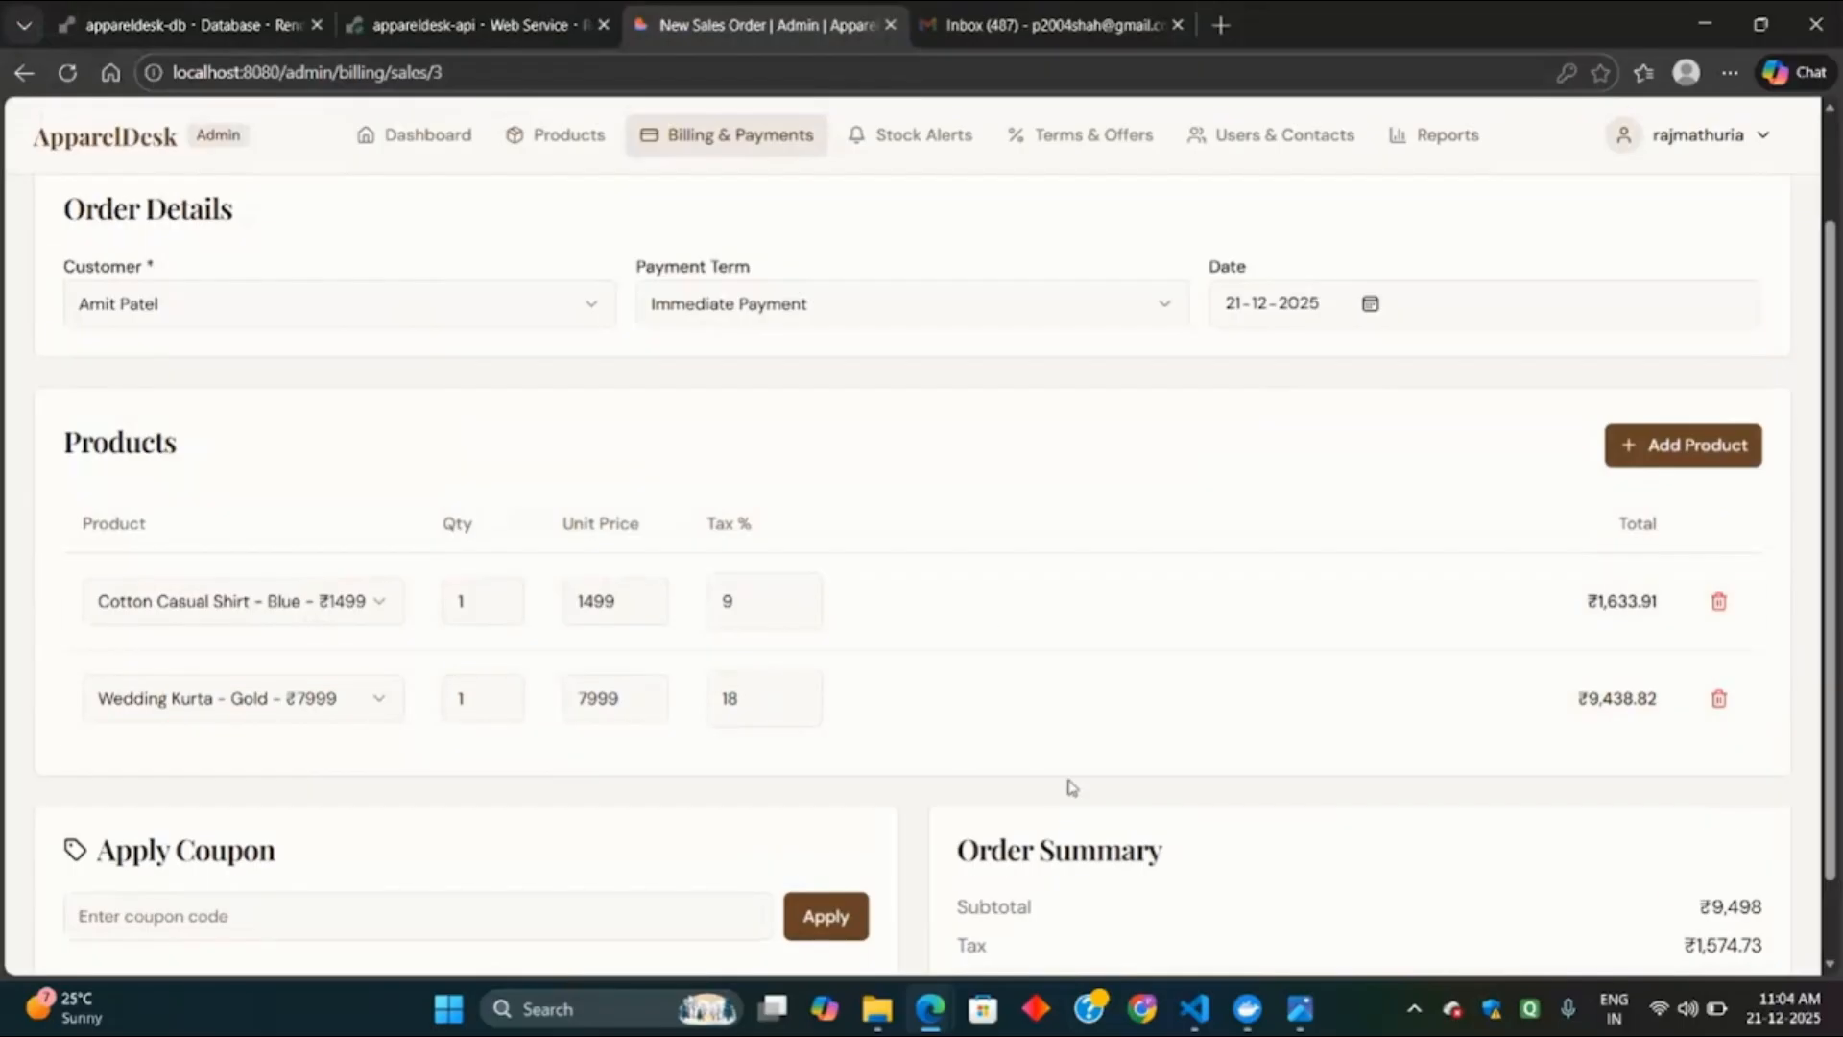
Apply the SAVE20 coupon for 20% off the order.
{"action": "scroll", "coordinate": [1071, 785], "scroll_direction": "down", "scroll_amount": 1}
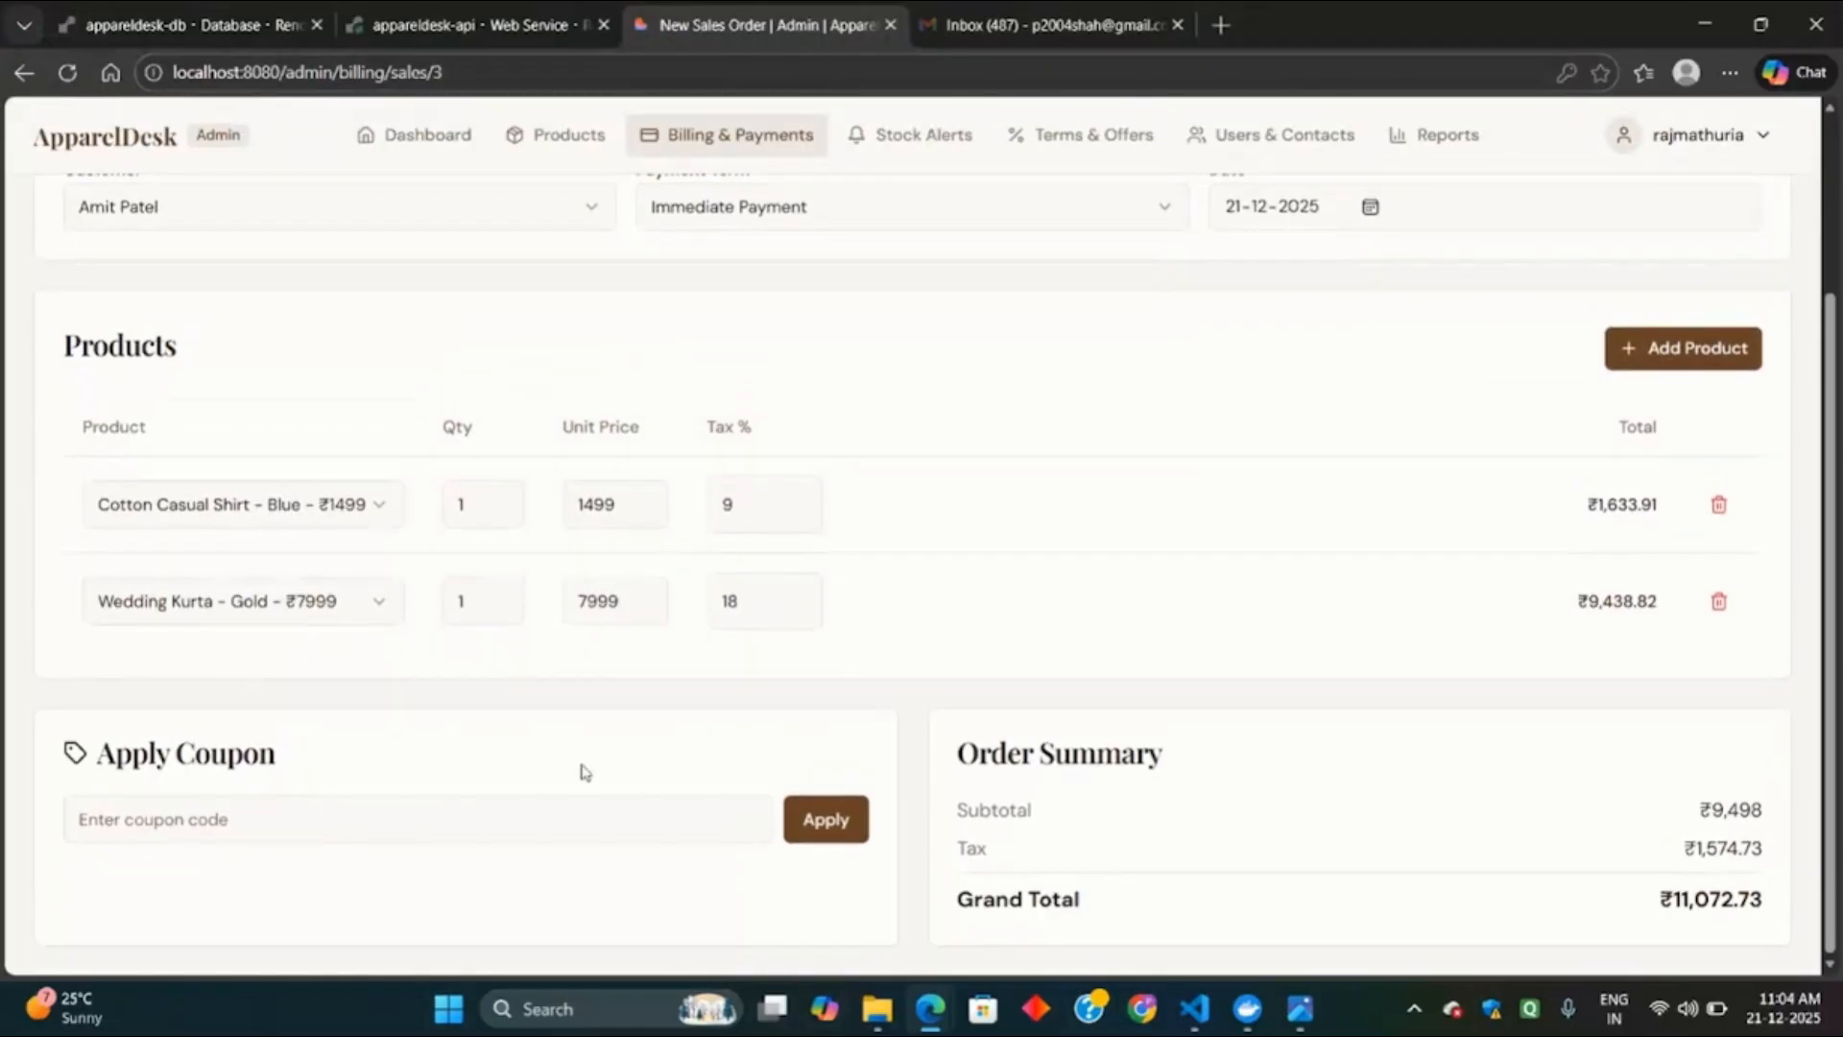
{"action": "left_click", "coordinate": [603, 815]}
{"action": "type", "text": "SAVE20"}
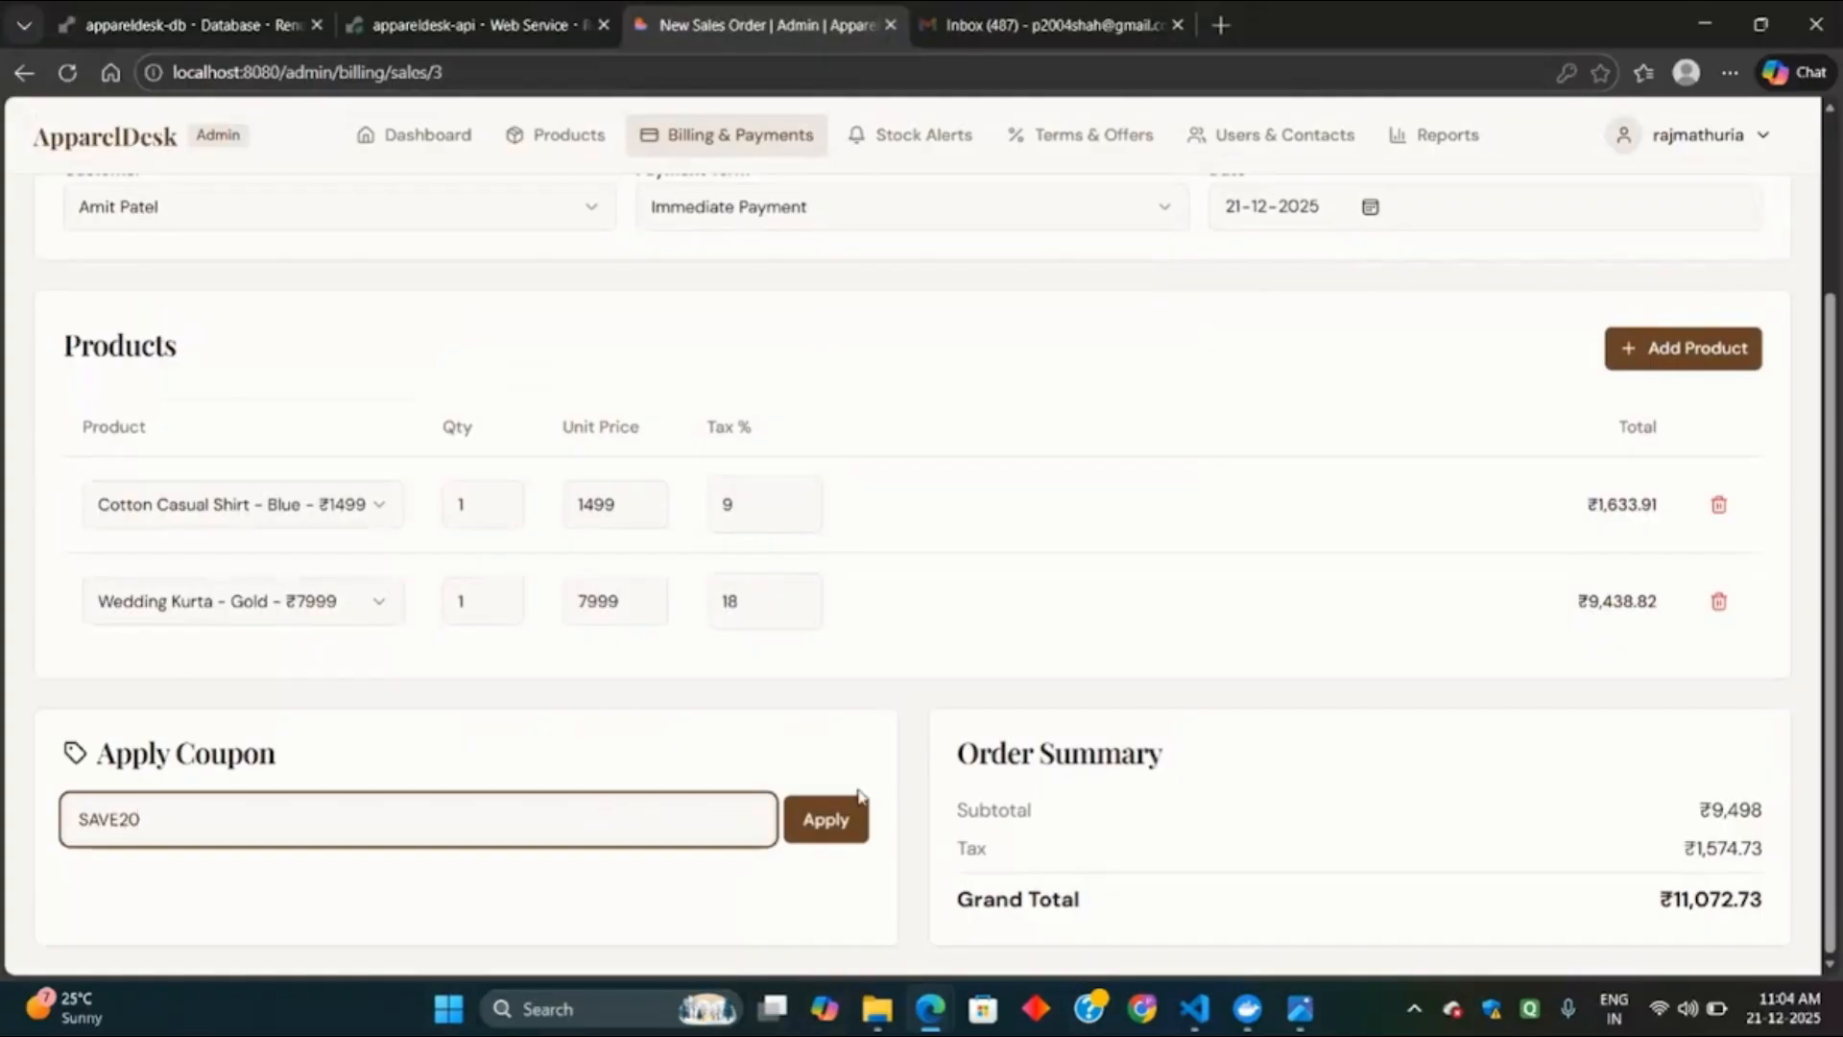
{"action": "left_click", "coordinate": [832, 831]}
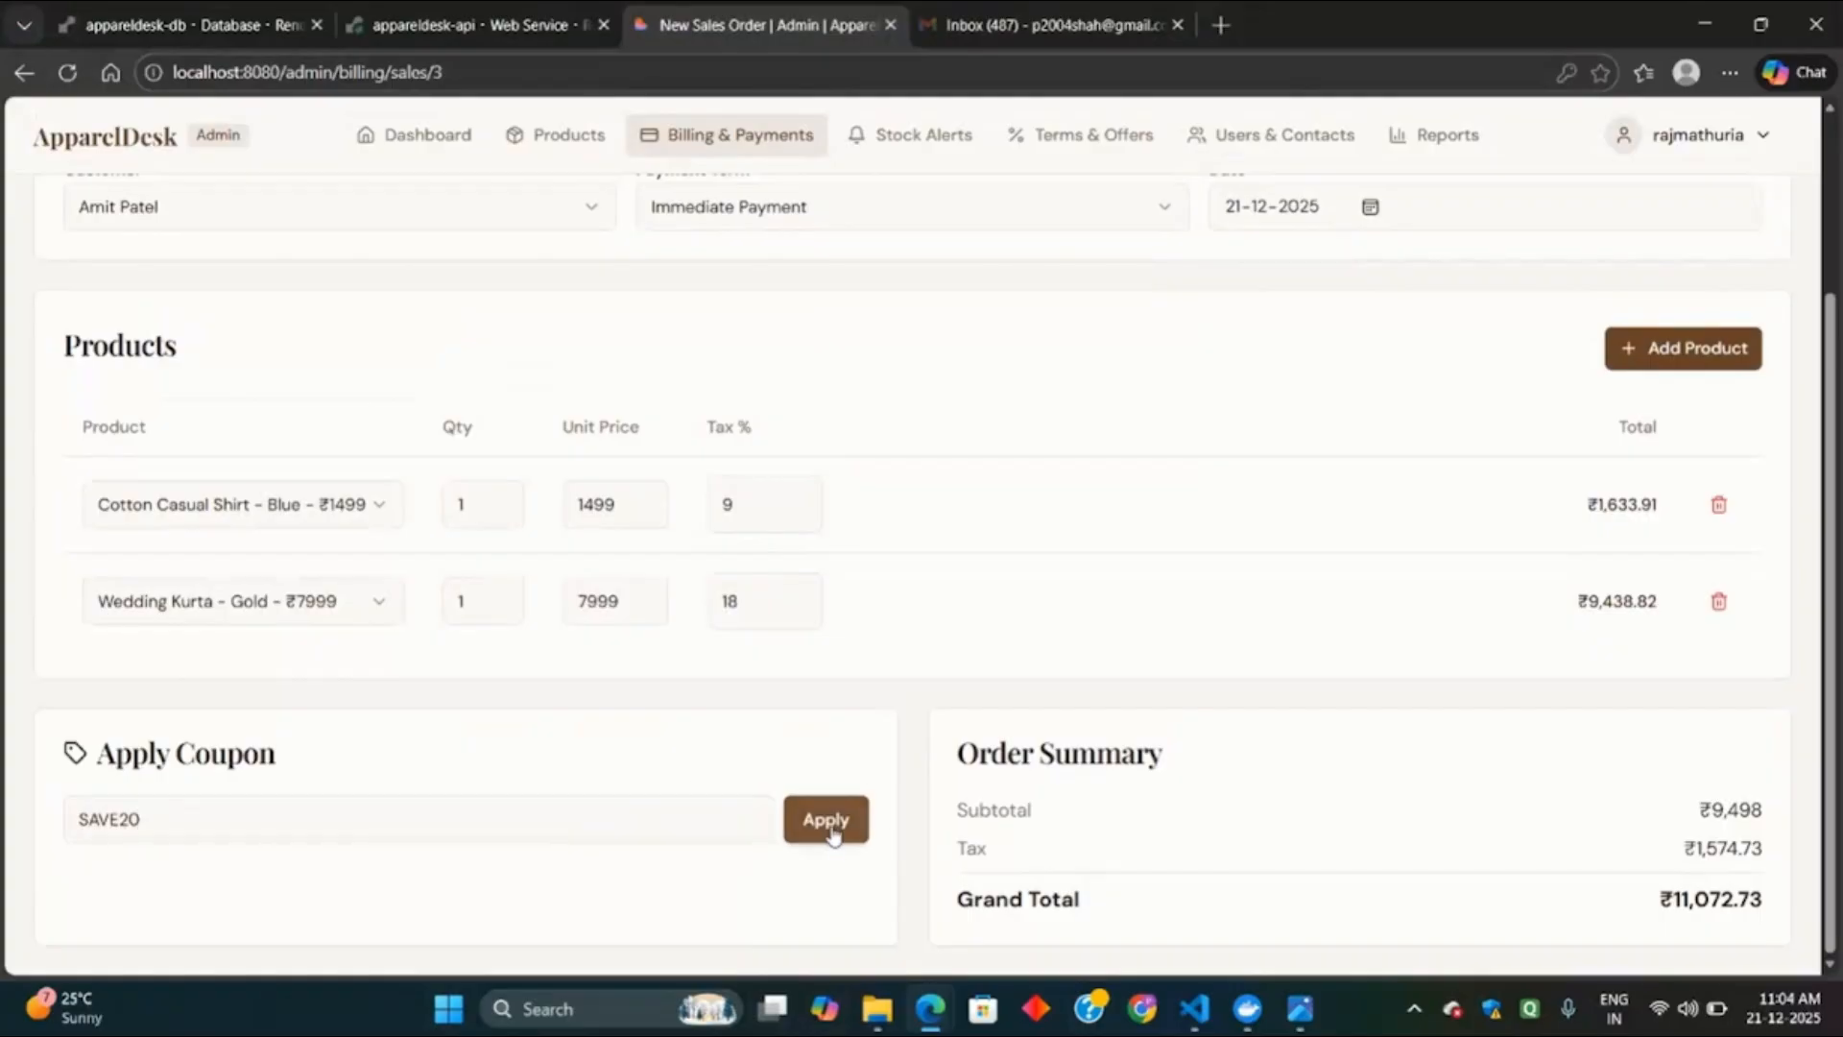
{"action": "scroll", "coordinate": [1397, 802], "scroll_direction": "down", "scroll_amount": 1}
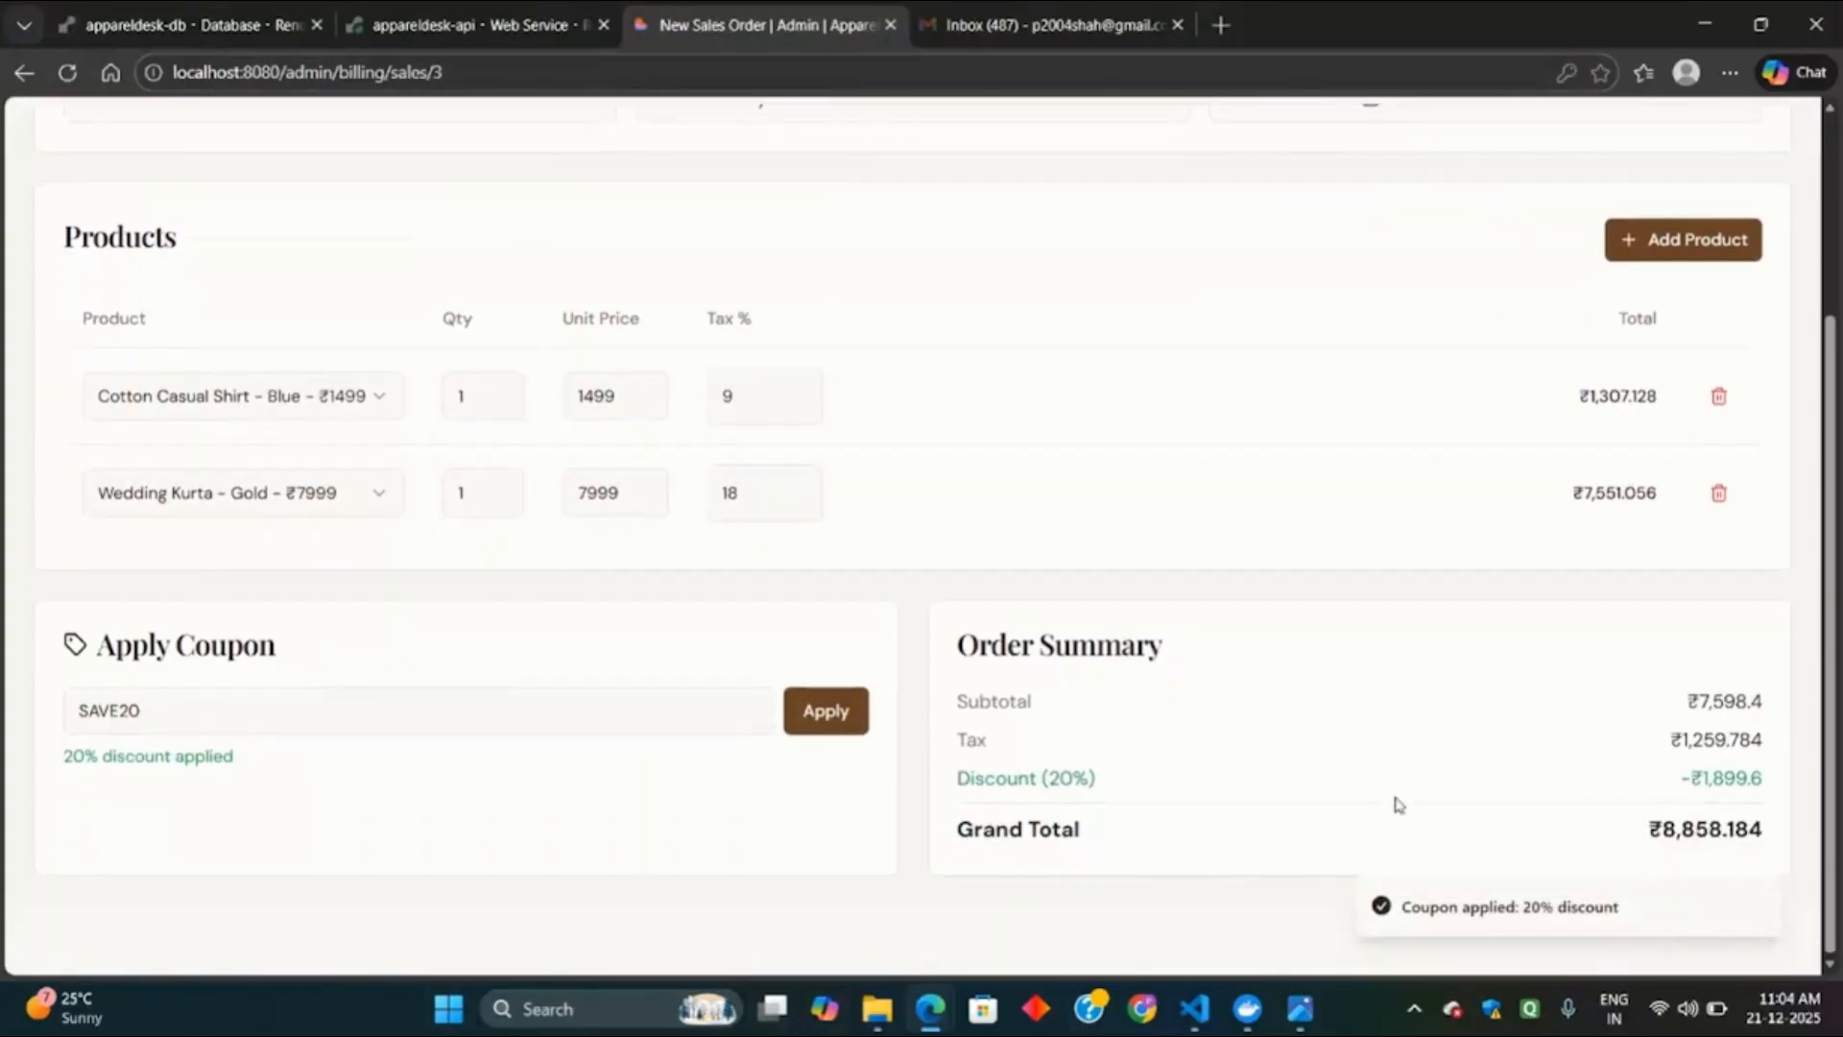
{"action": "scroll", "coordinate": [1536, 768], "scroll_direction": "up", "scroll_amount": 1}
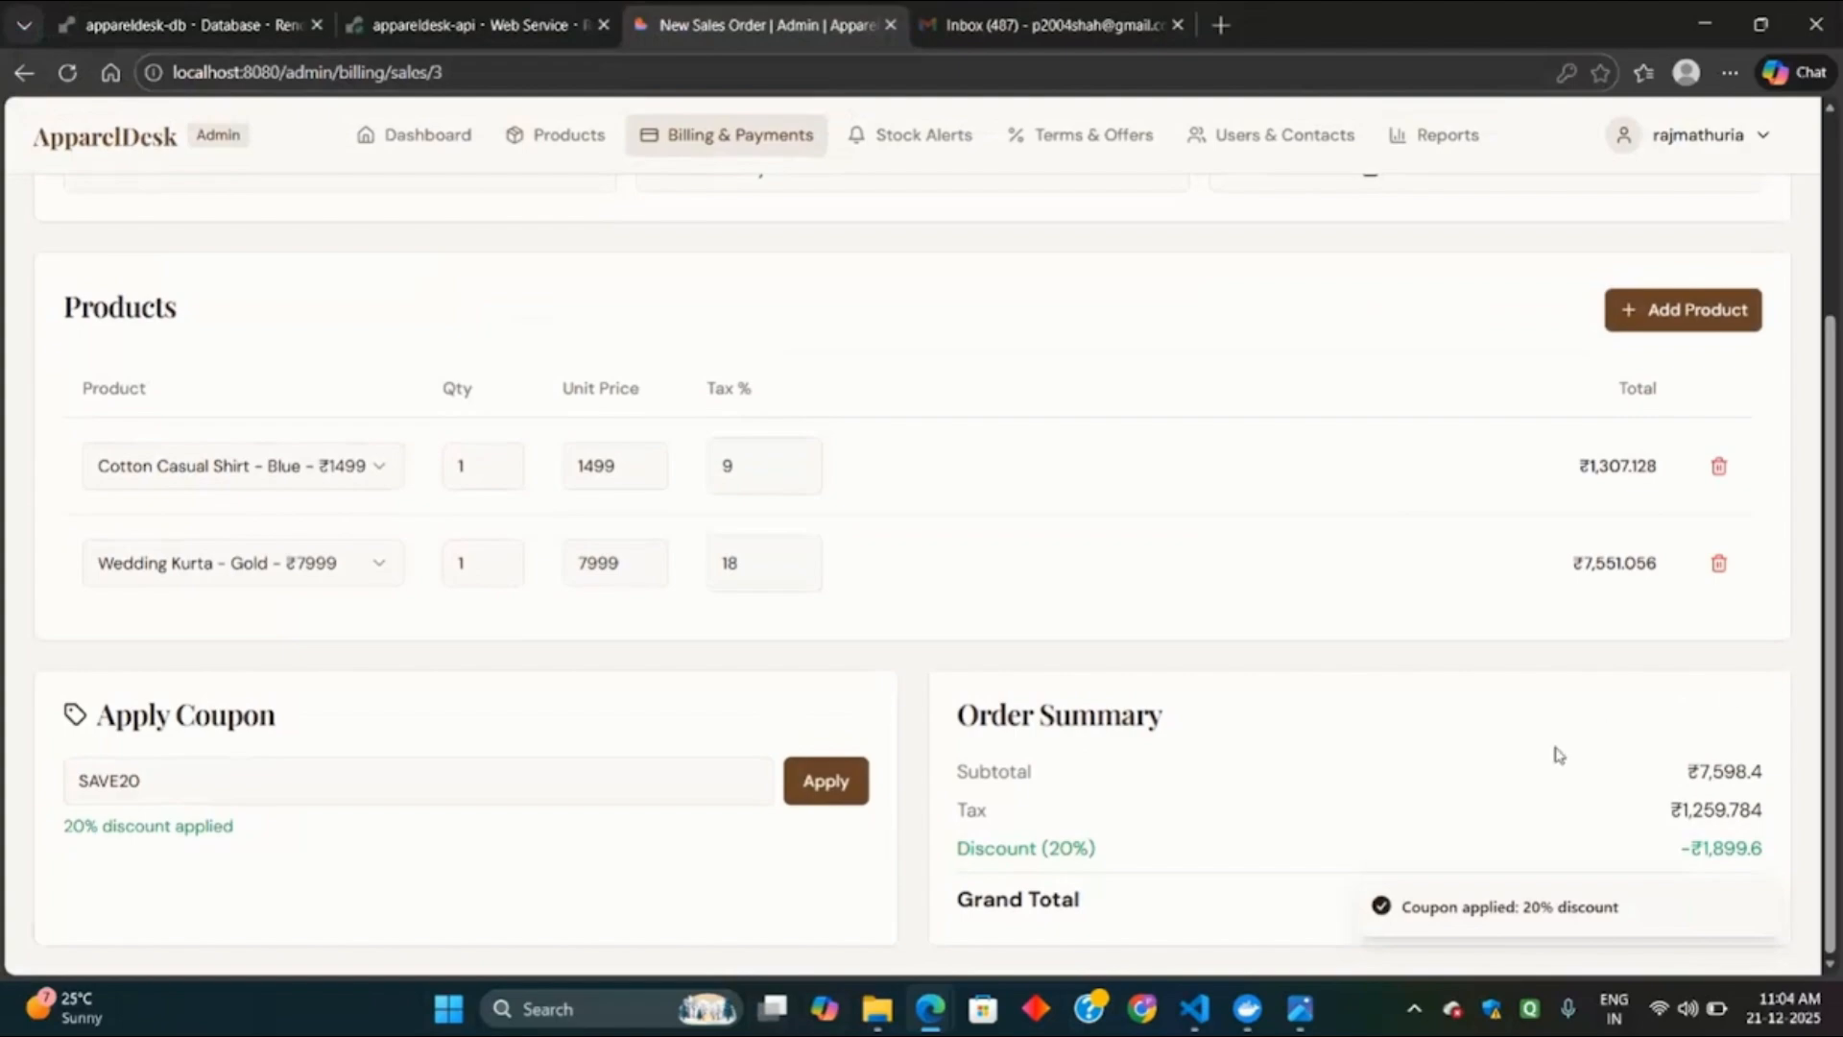
{"action": "scroll", "coordinate": [1555, 754], "scroll_direction": "up", "scroll_amount": 3}
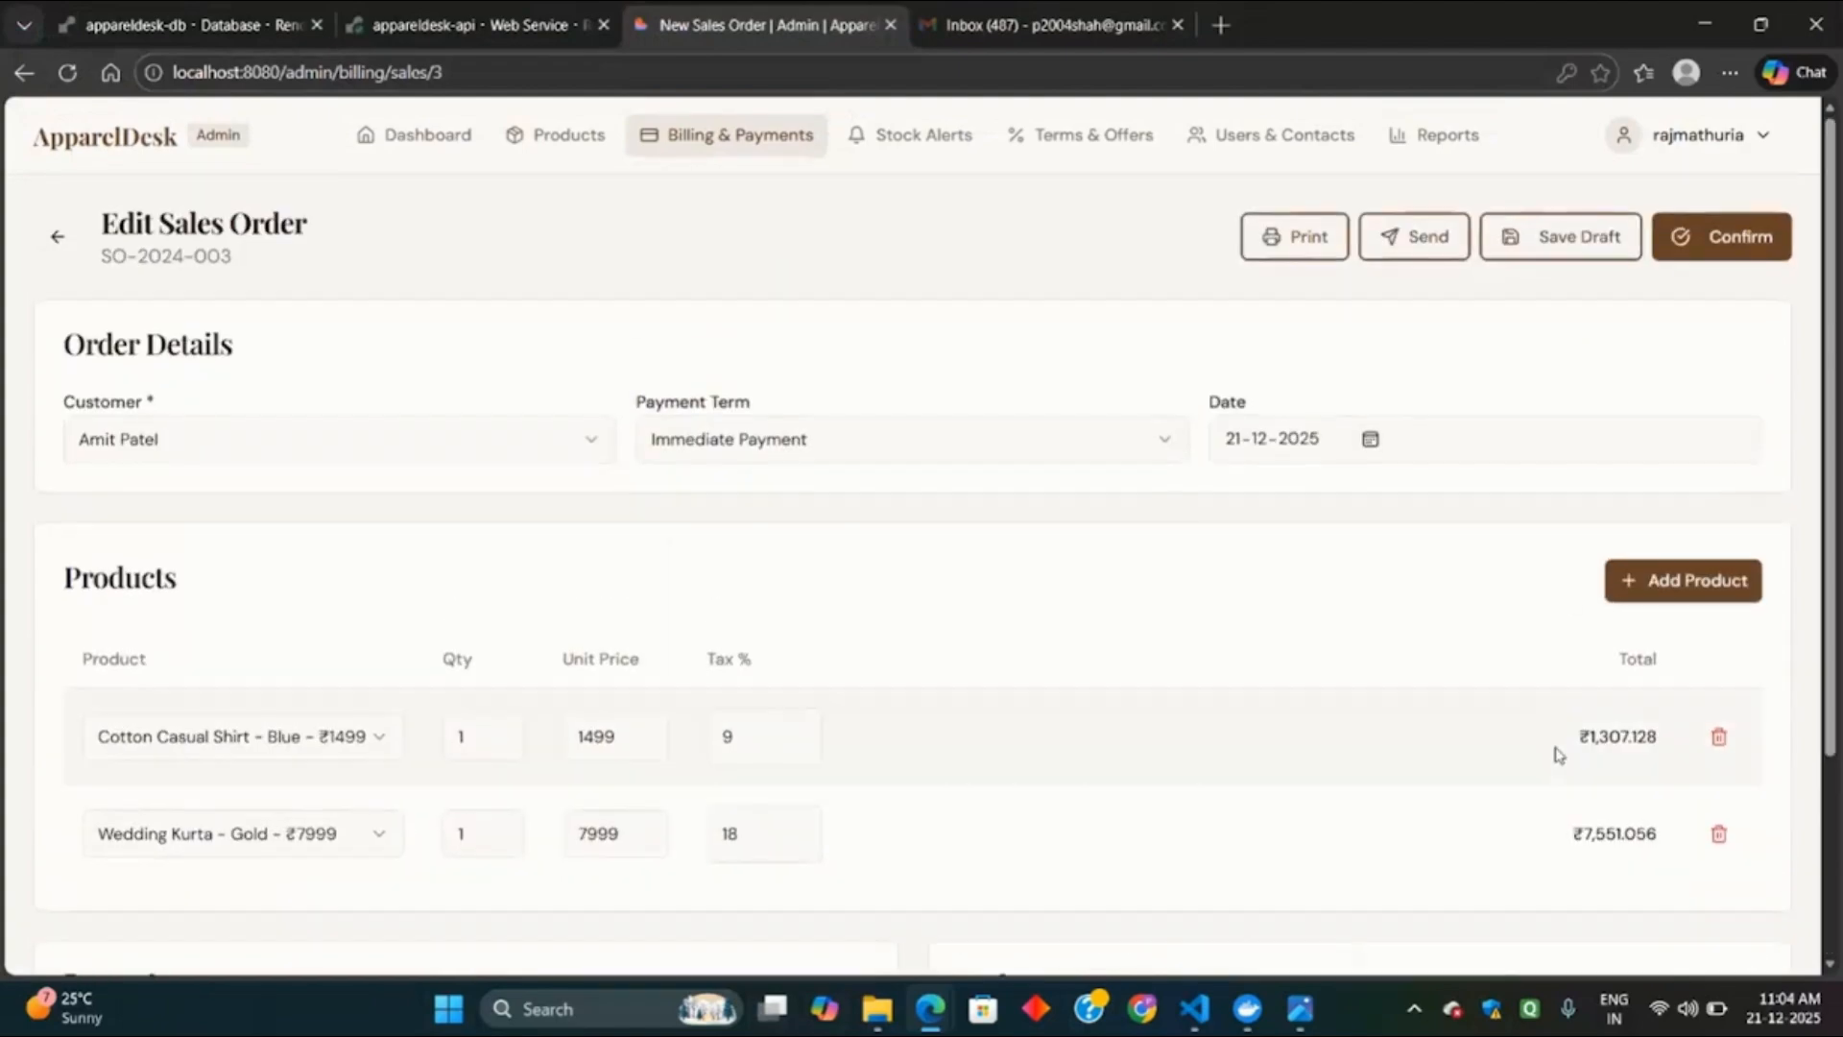
Confirm the updated SO-2024-003, recheck it, and return to the billing overview.
{"action": "left_click", "coordinate": [1734, 242]}
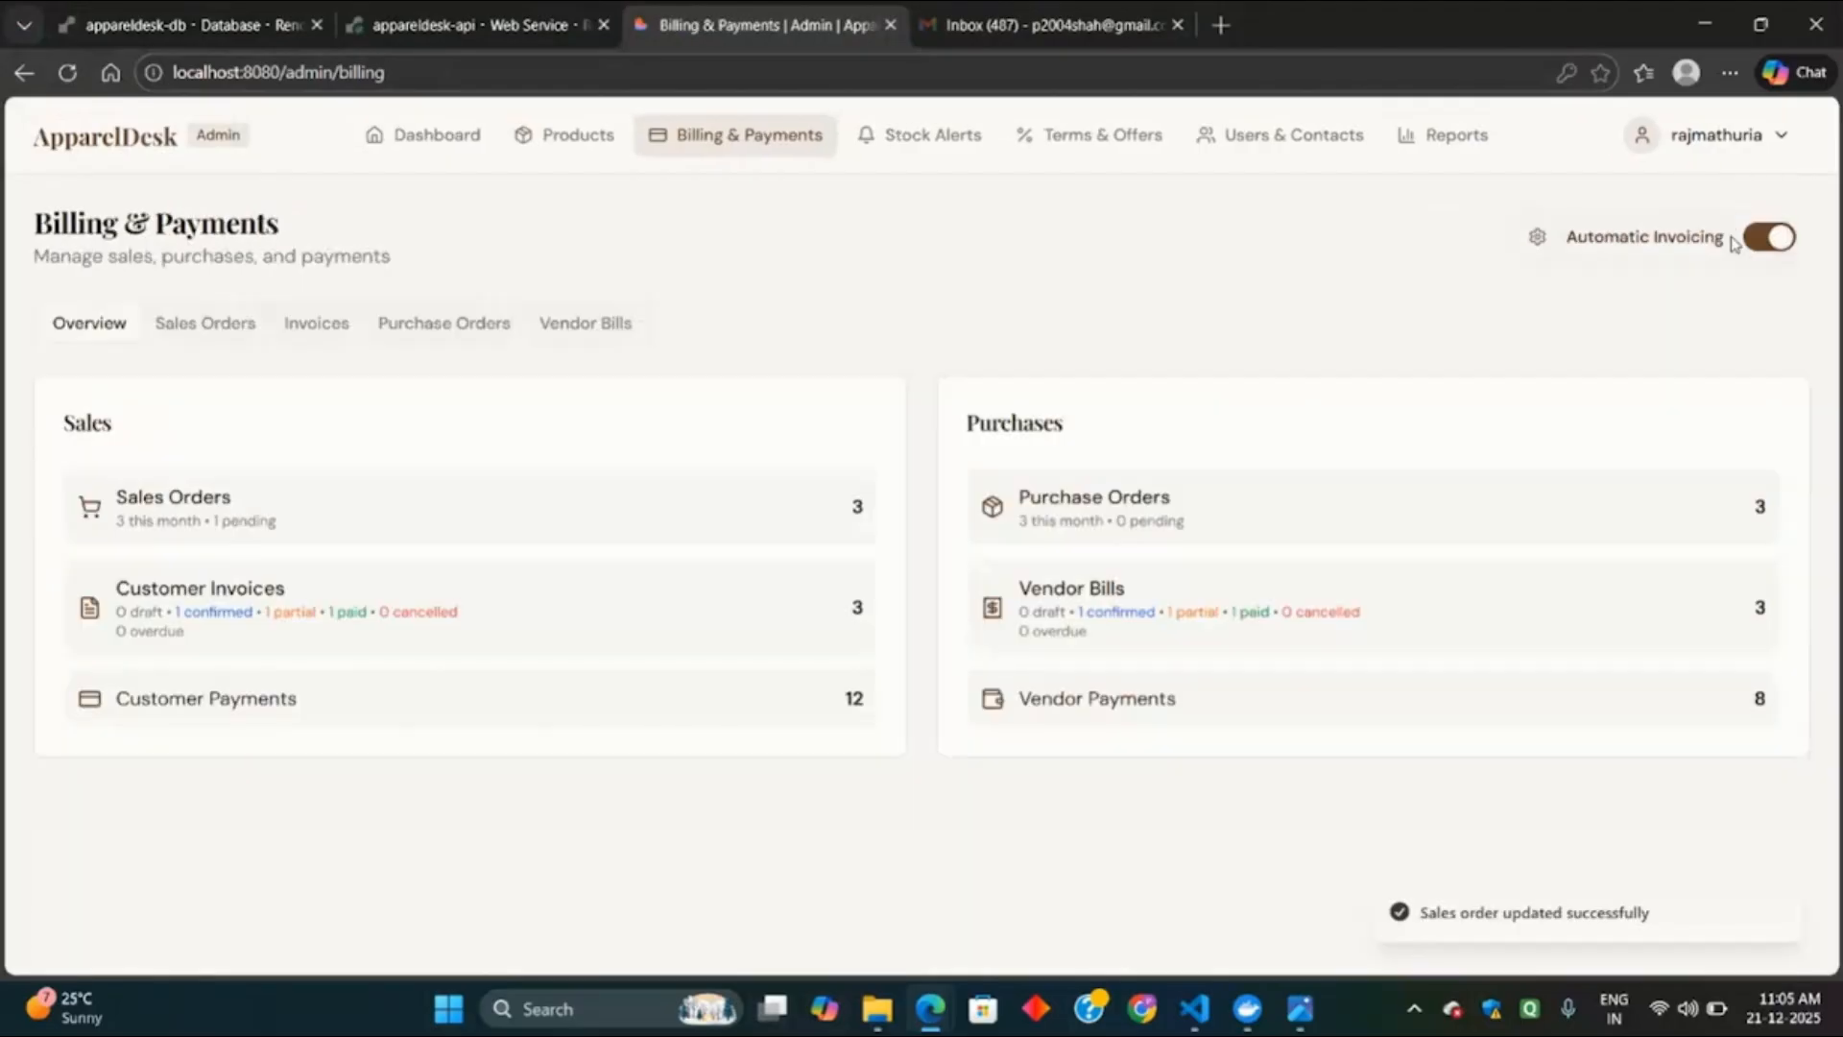
{"action": "left_click", "coordinate": [391, 496]}
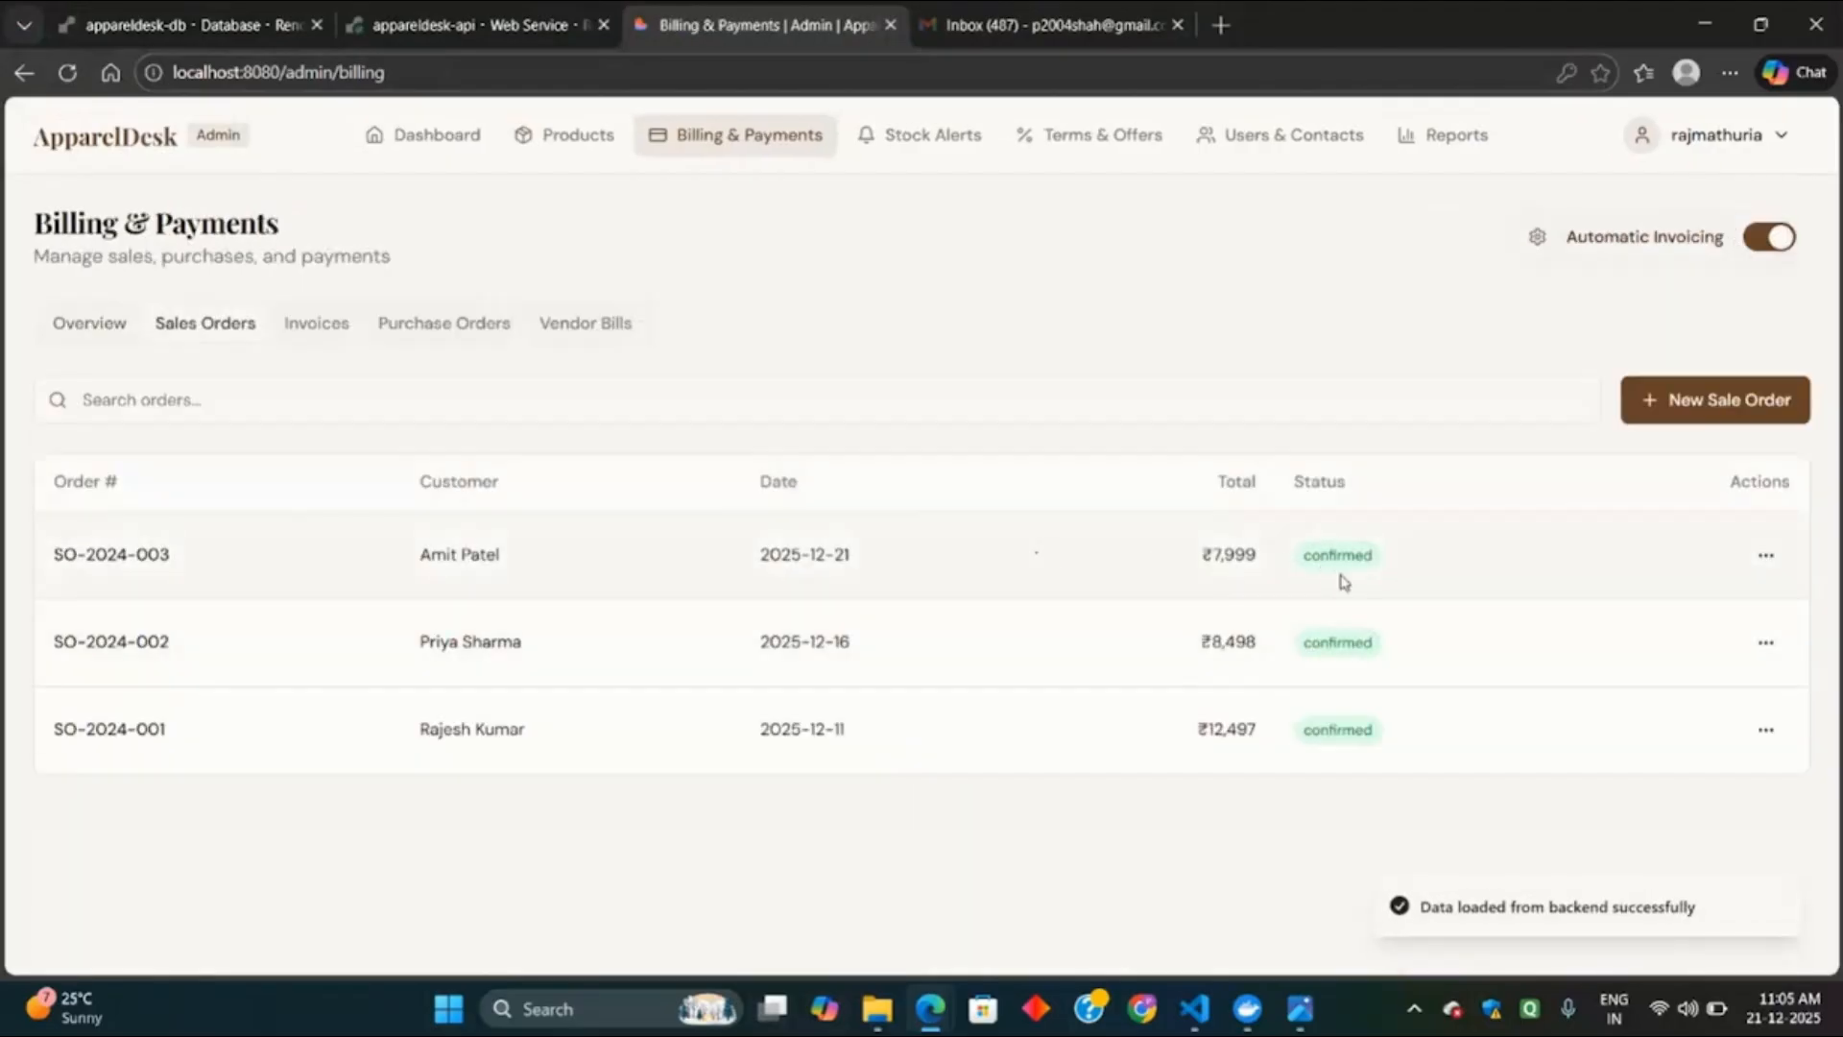
{"action": "left_click", "coordinate": [1765, 555]}
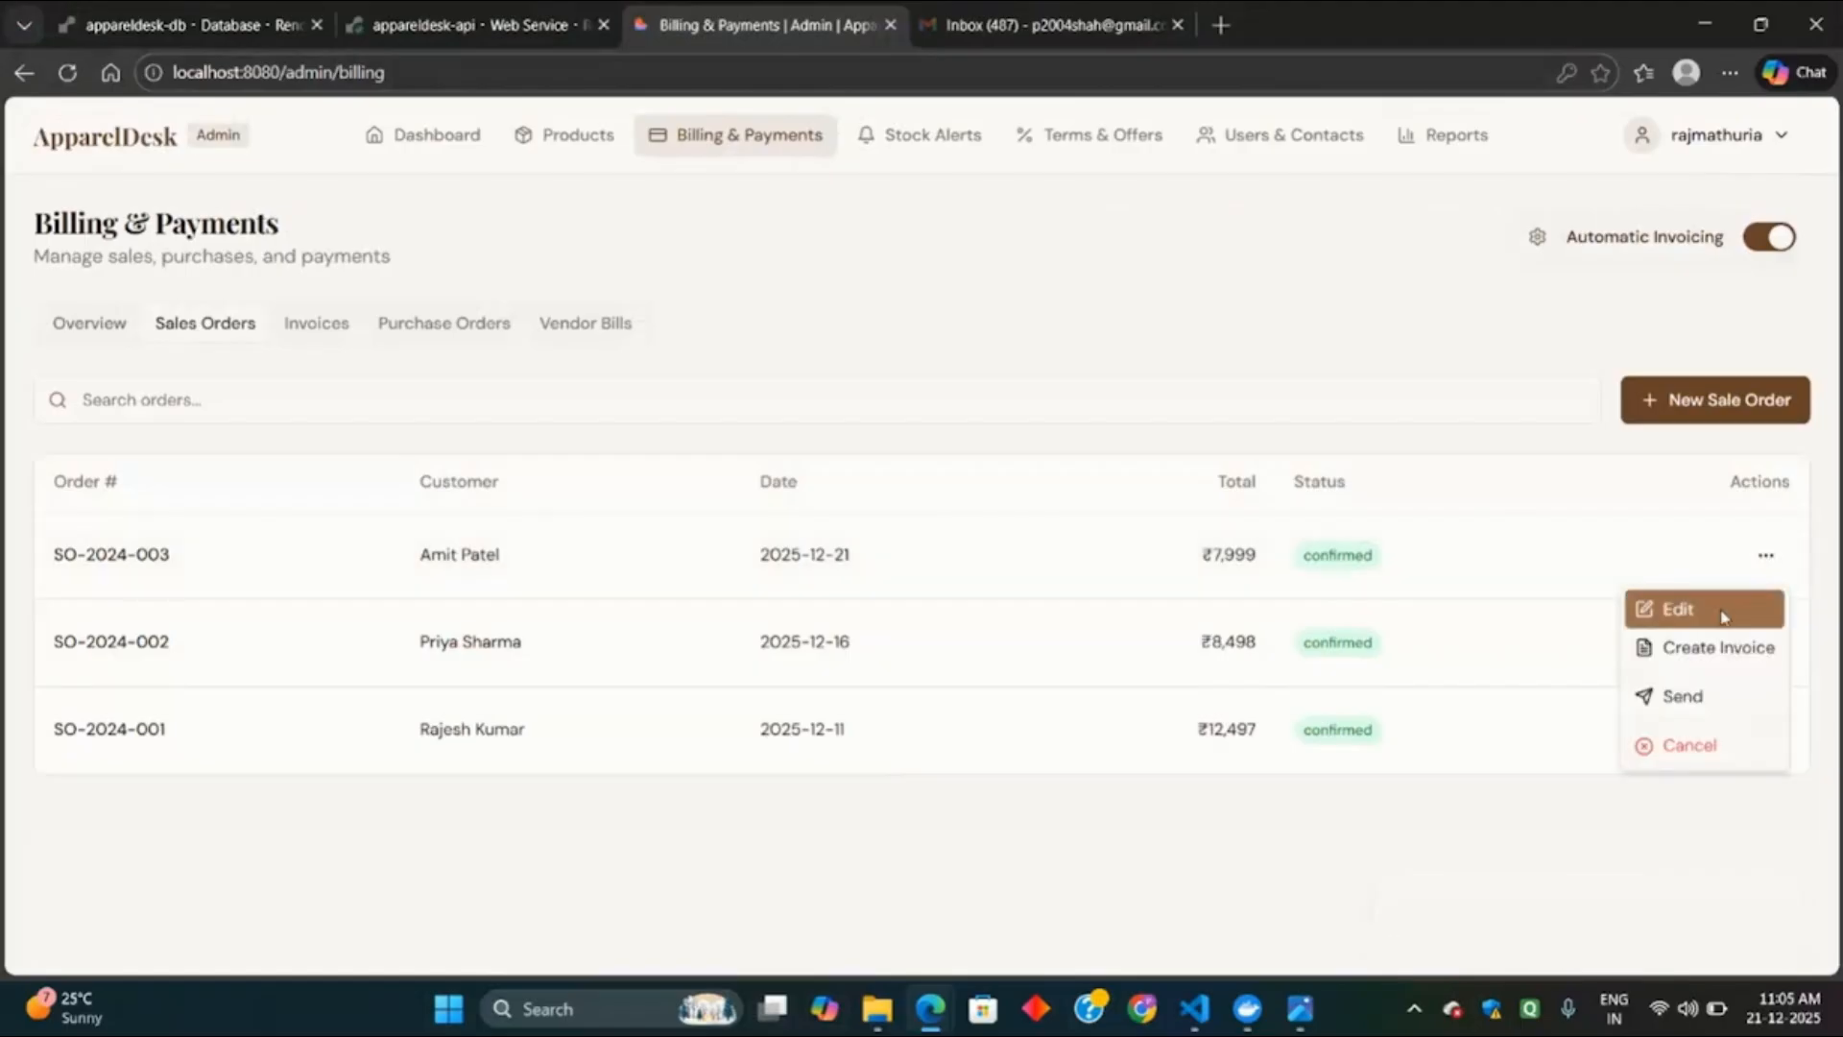
{"action": "left_click", "coordinate": [1725, 616]}
{"action": "scroll", "coordinate": [552, 743], "scroll_direction": "down", "scroll_amount": 3}
{"action": "scroll", "coordinate": [552, 743], "scroll_direction": "up", "scroll_amount": 3}
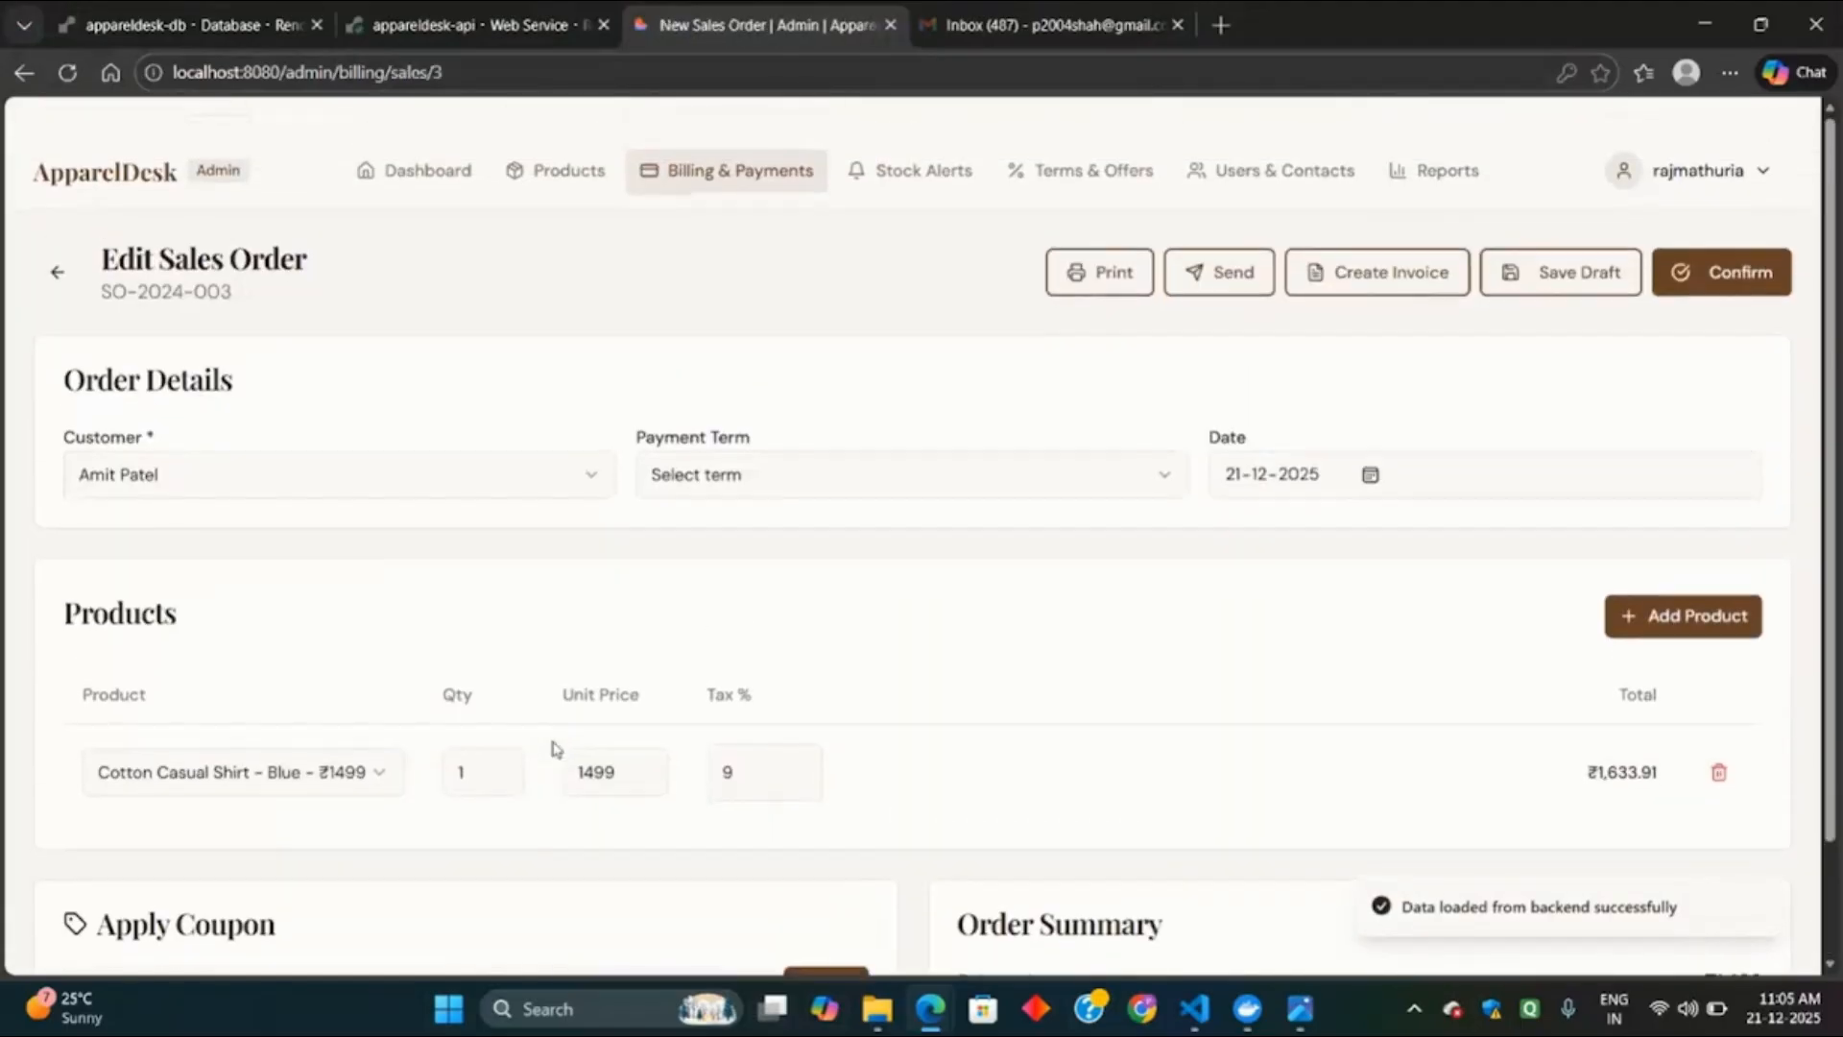
{"action": "left_click", "coordinate": [58, 236]}
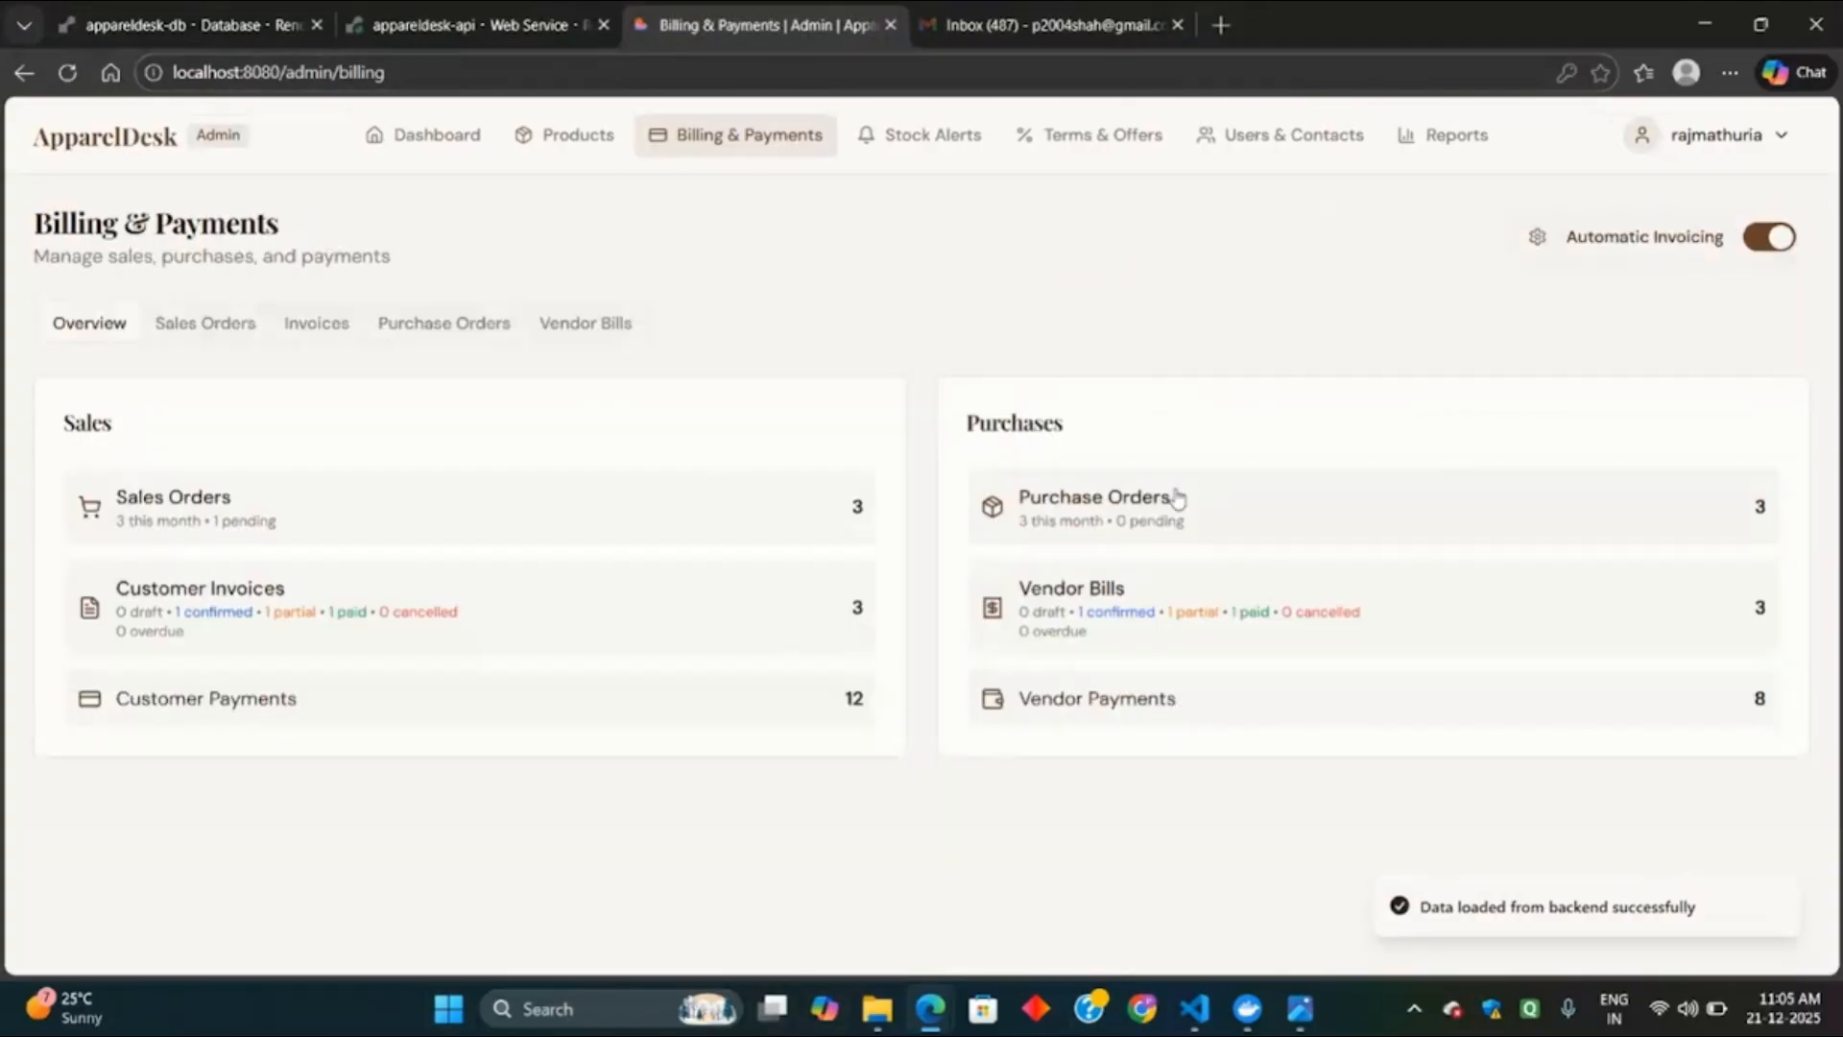
Create an invoice from SO-2024-003 and open the new draft invoice's actions.
{"action": "left_click", "coordinate": [505, 516]}
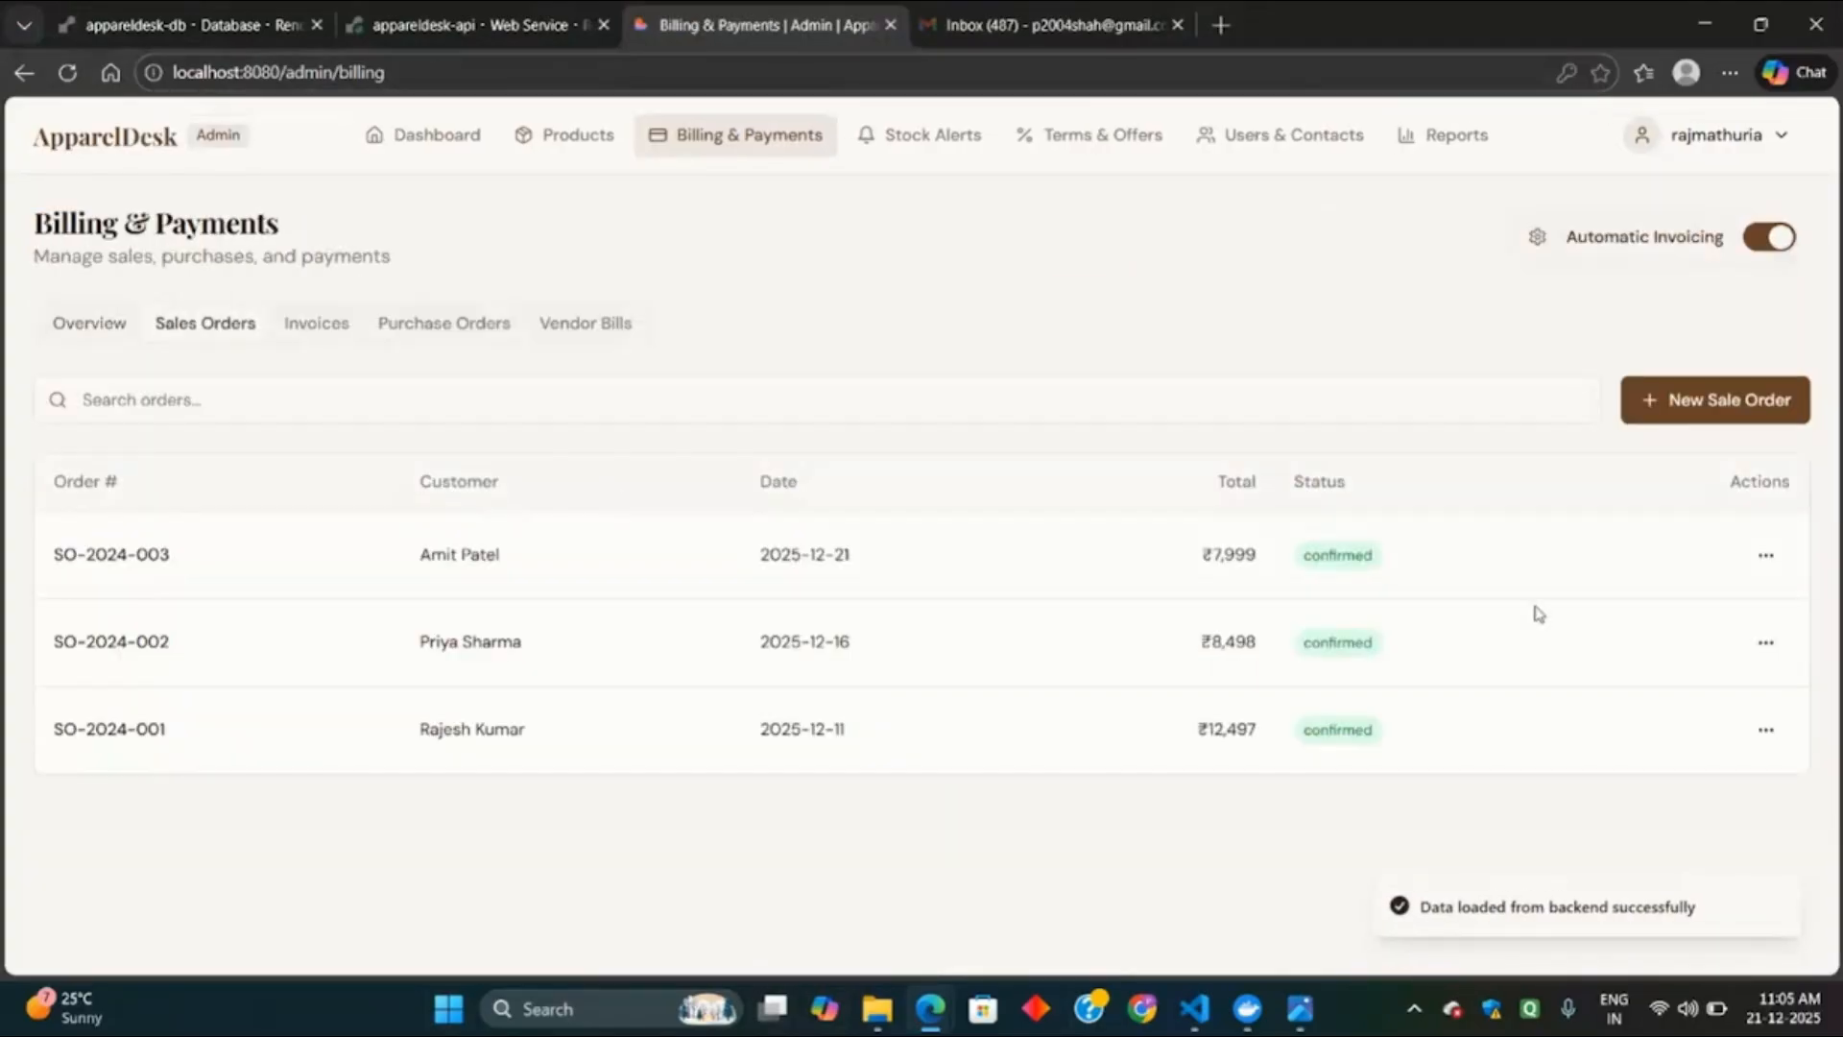
{"action": "left_click", "coordinate": [1765, 555]}
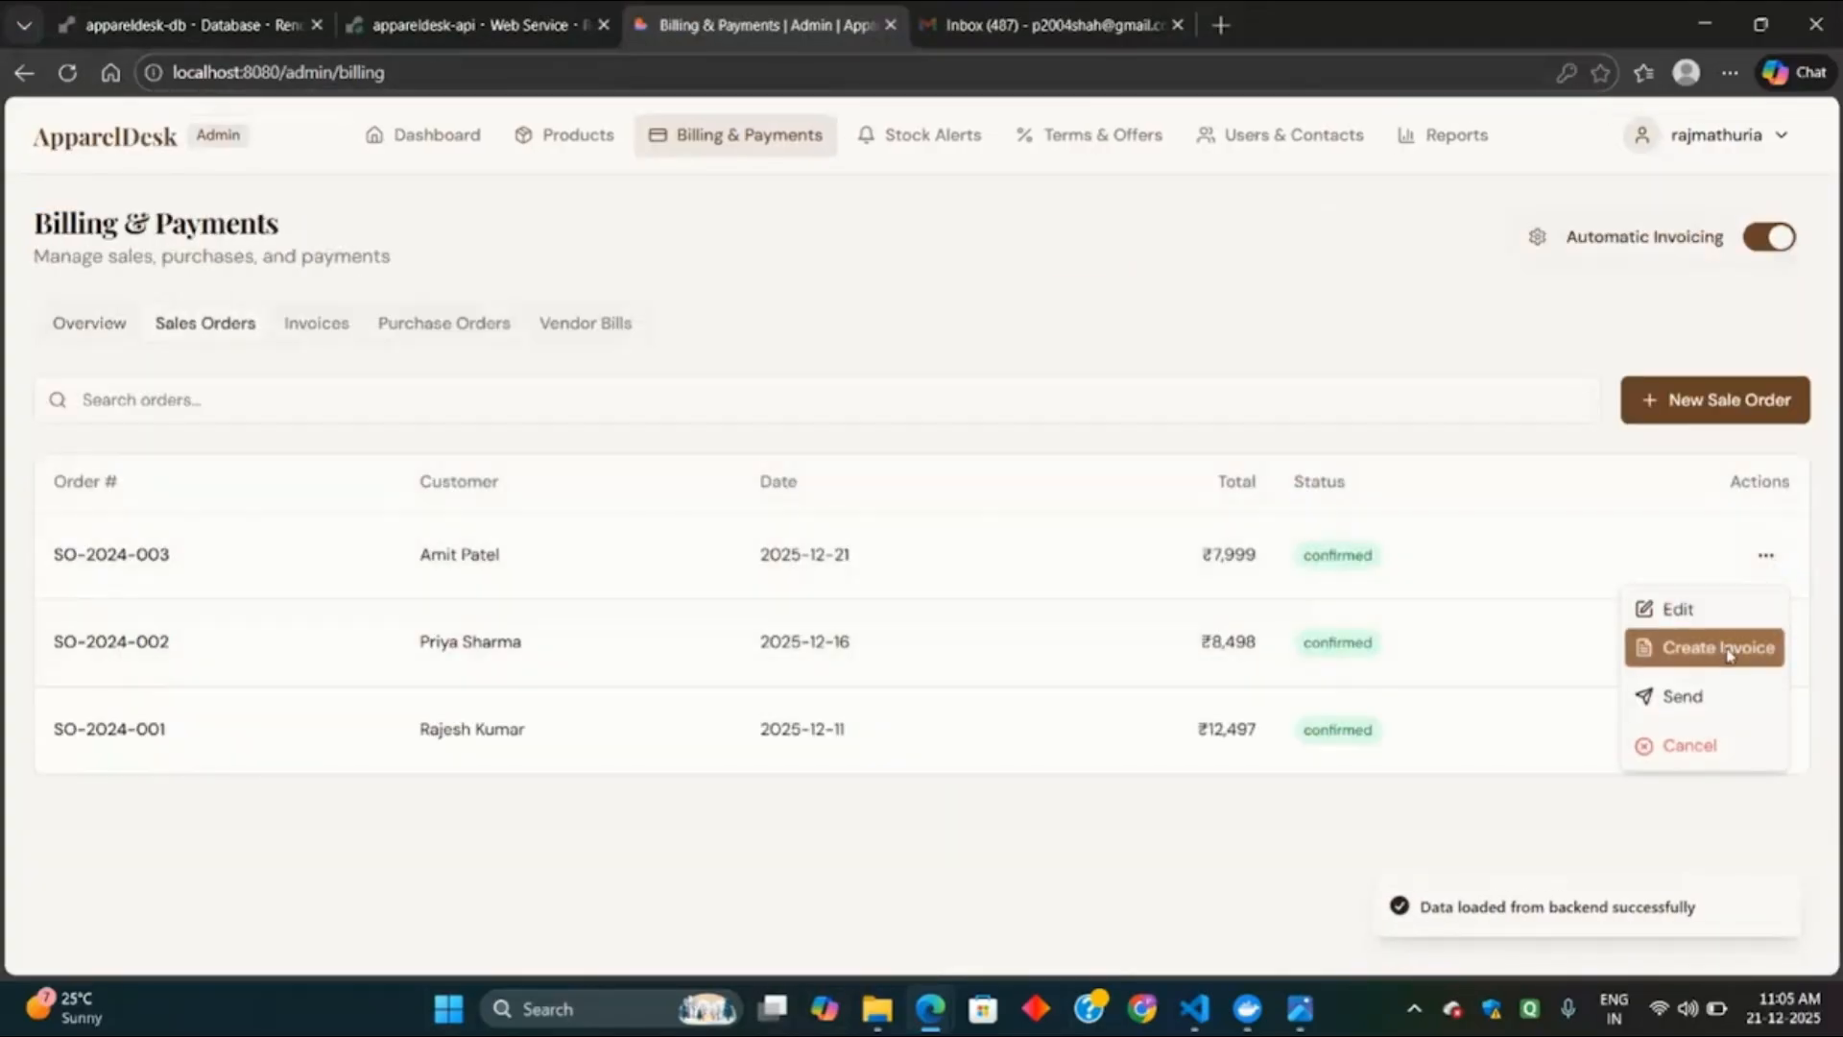
{"action": "left_click", "coordinate": [1728, 650]}
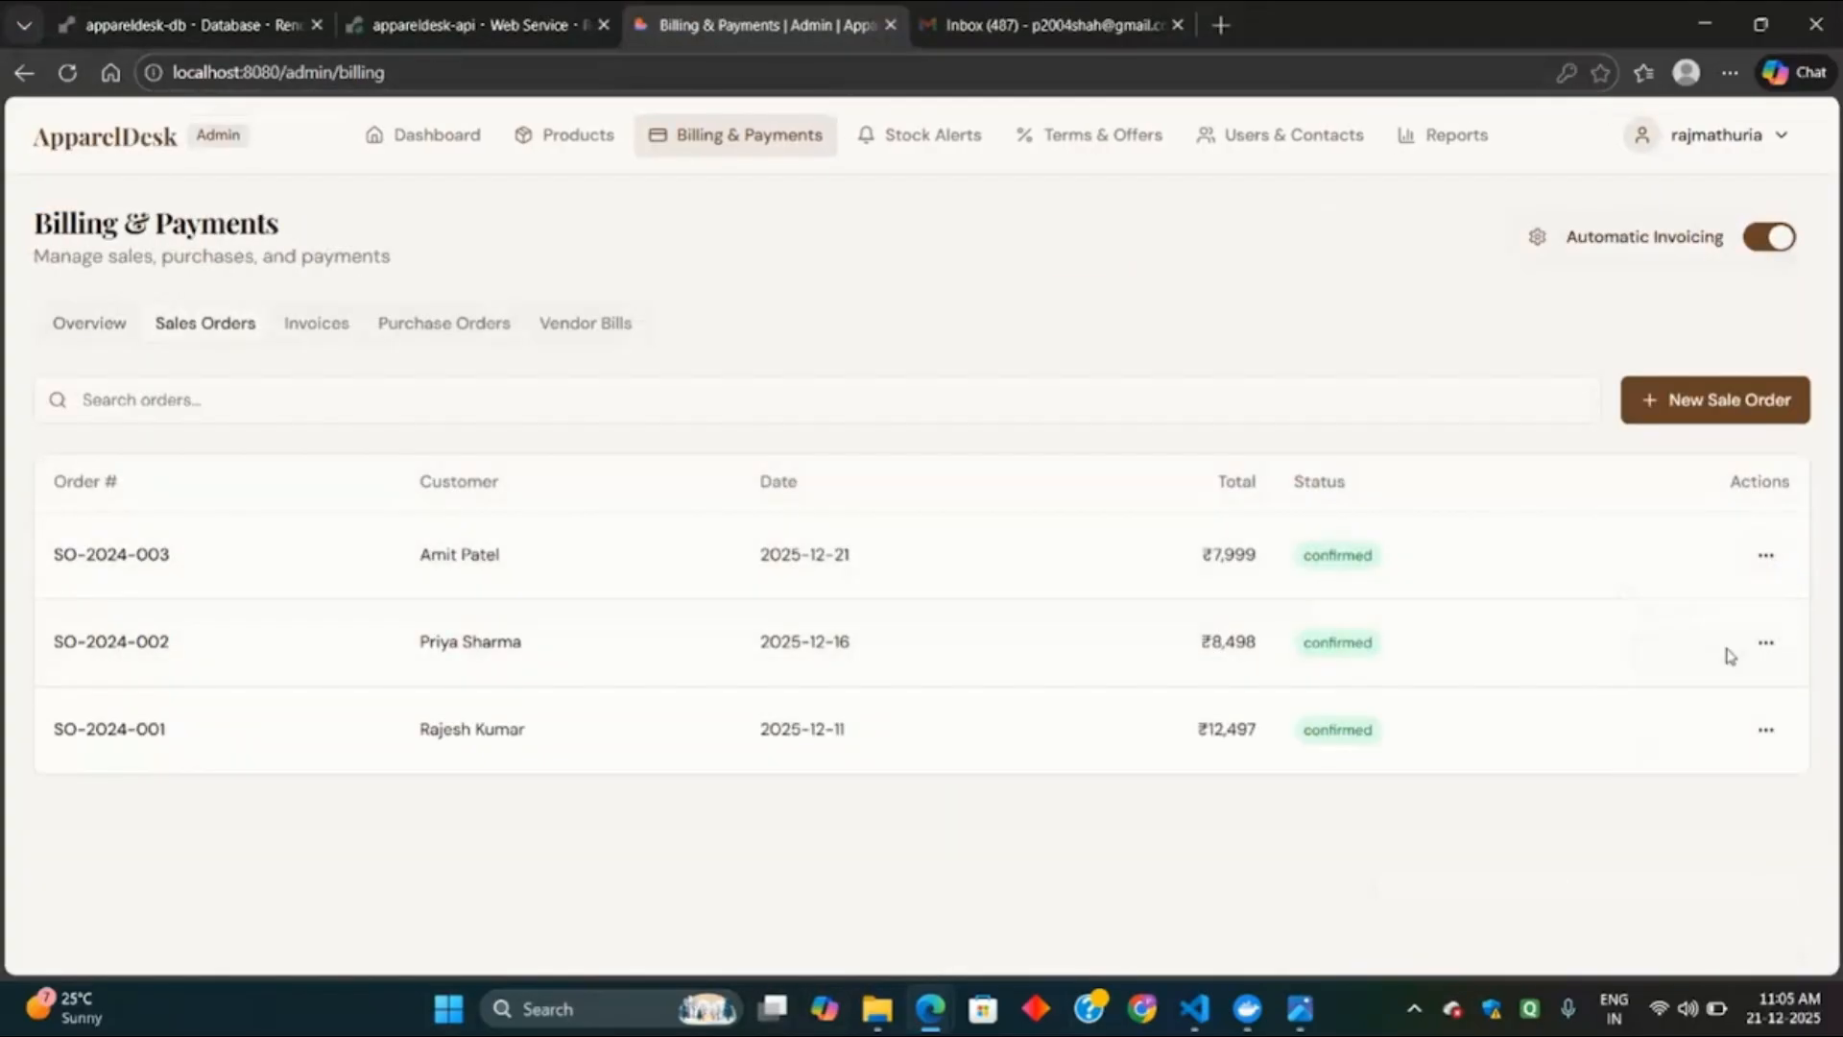
{"action": "left_click", "coordinate": [297, 344]}
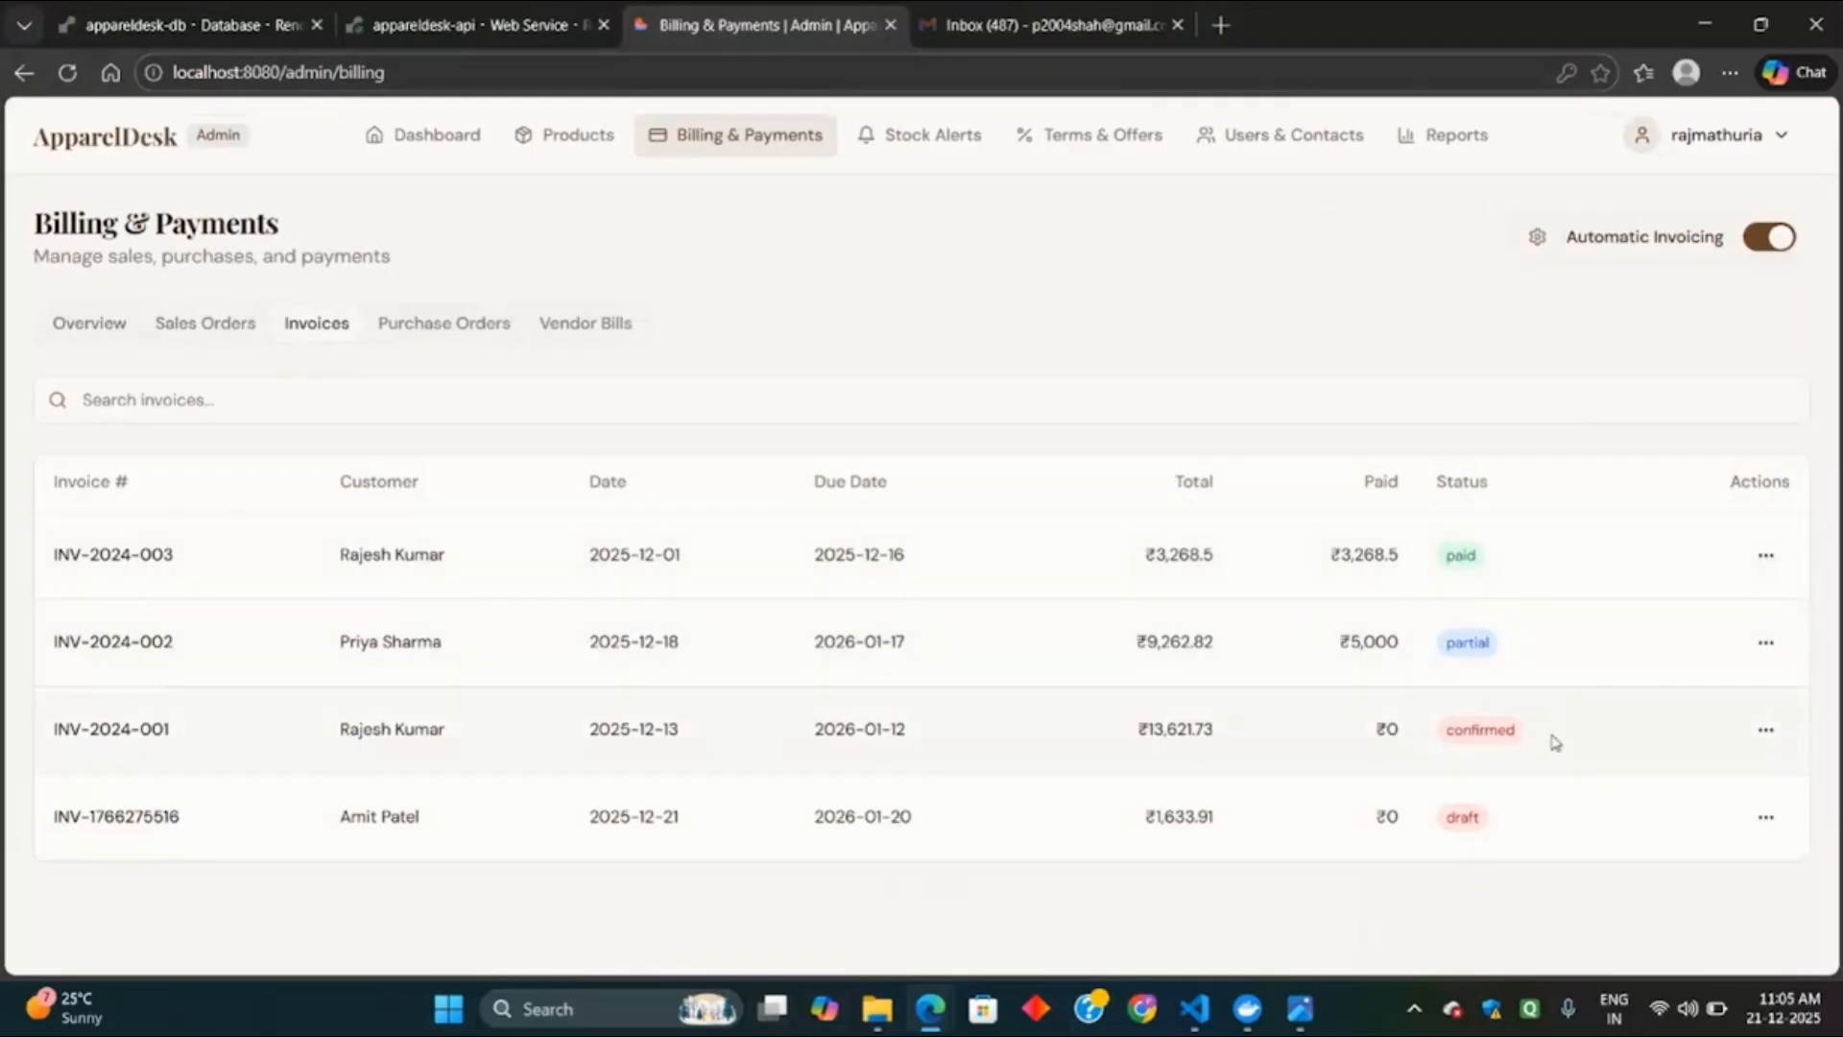
{"action": "left_click", "coordinate": [1765, 817]}
{"action": "left_click", "coordinate": [1712, 666]}
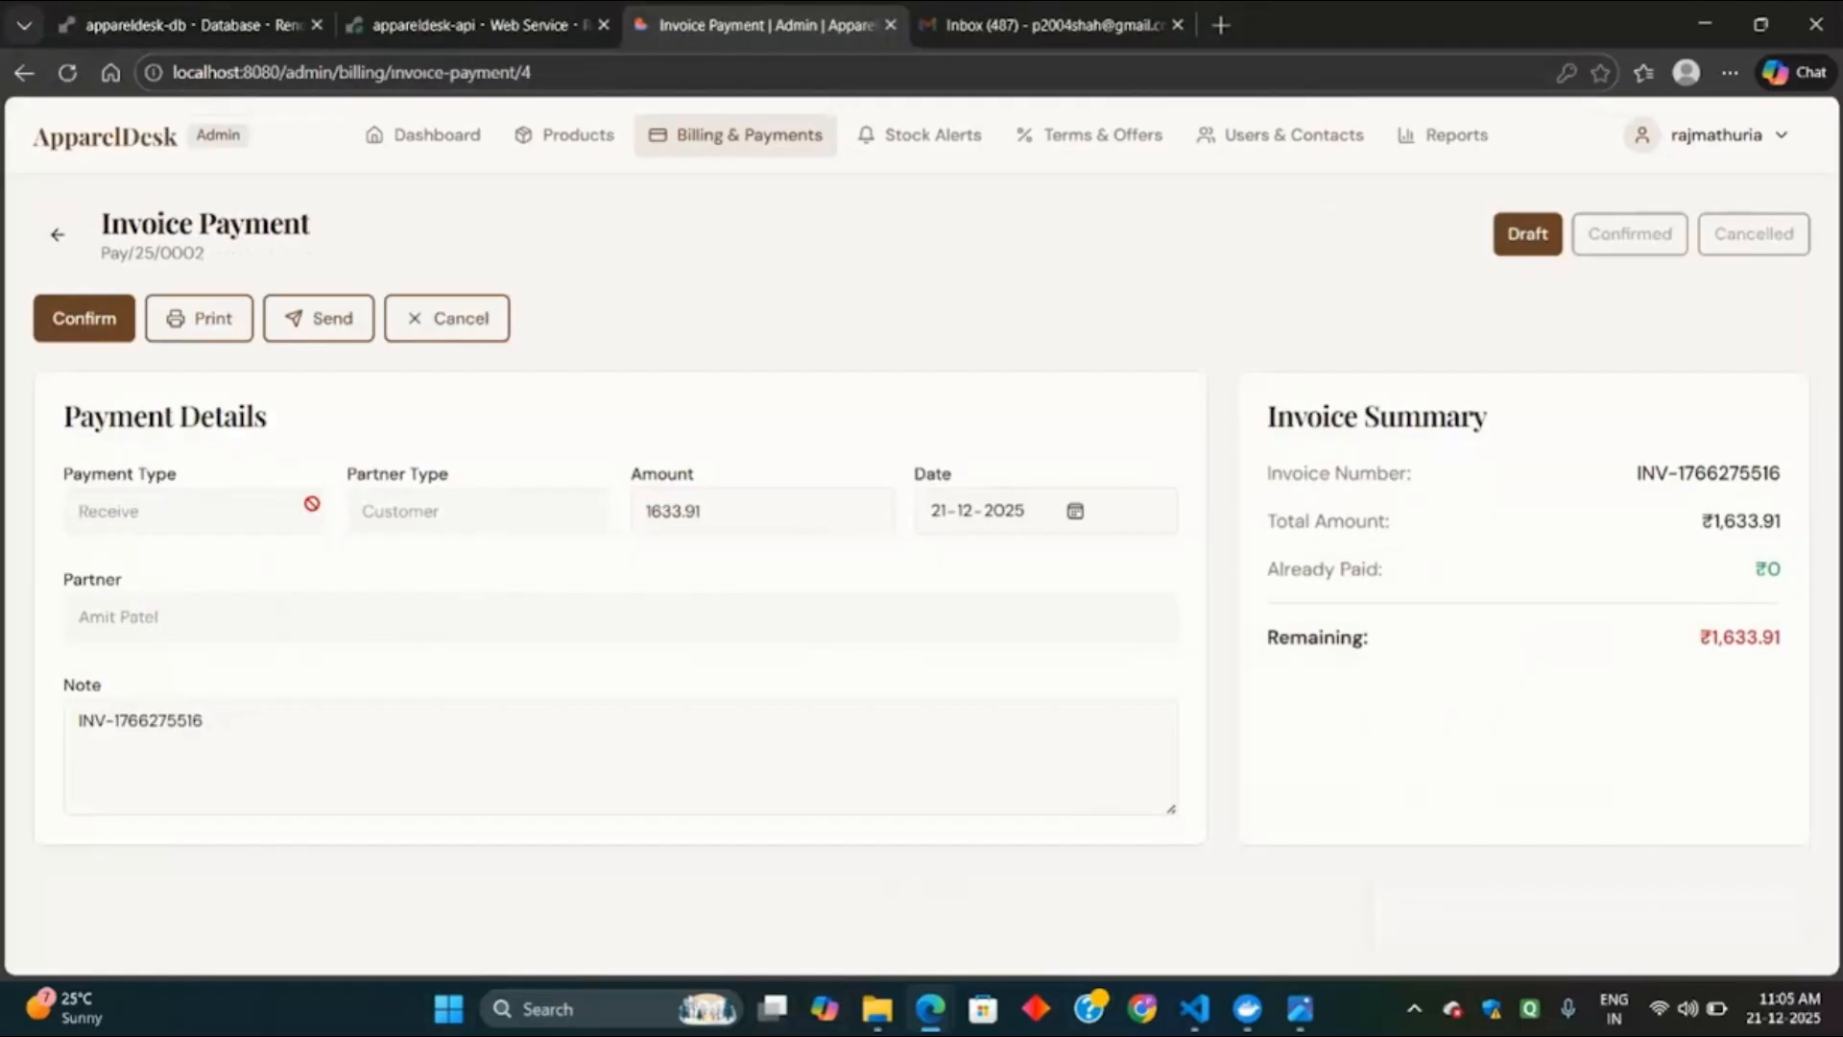
{"action": "left_click", "coordinate": [740, 516]}
{"action": "key", "text": "ctrl+a"}
{"action": "key", "text": "BackSpace"}
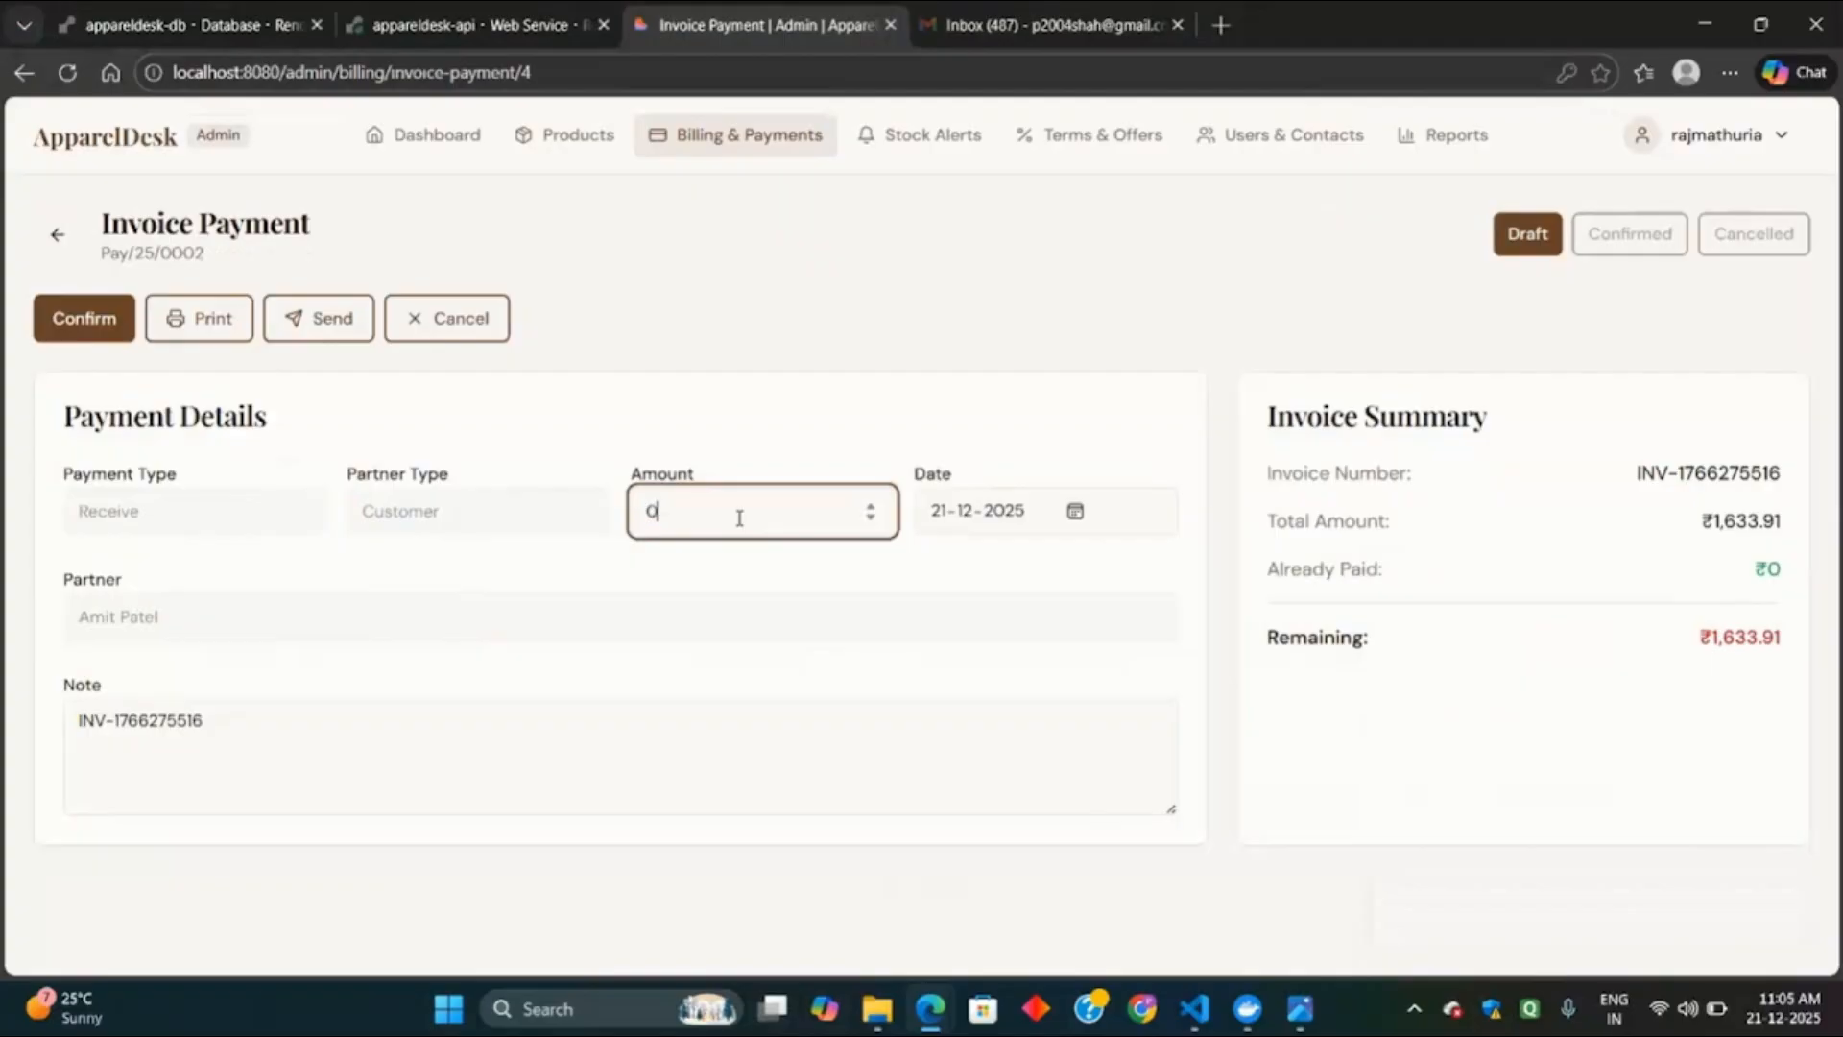
{"action": "key", "text": "ctrl+a"}
{"action": "type", "text": "800"}
{"action": "left_click", "coordinate": [84, 318]}
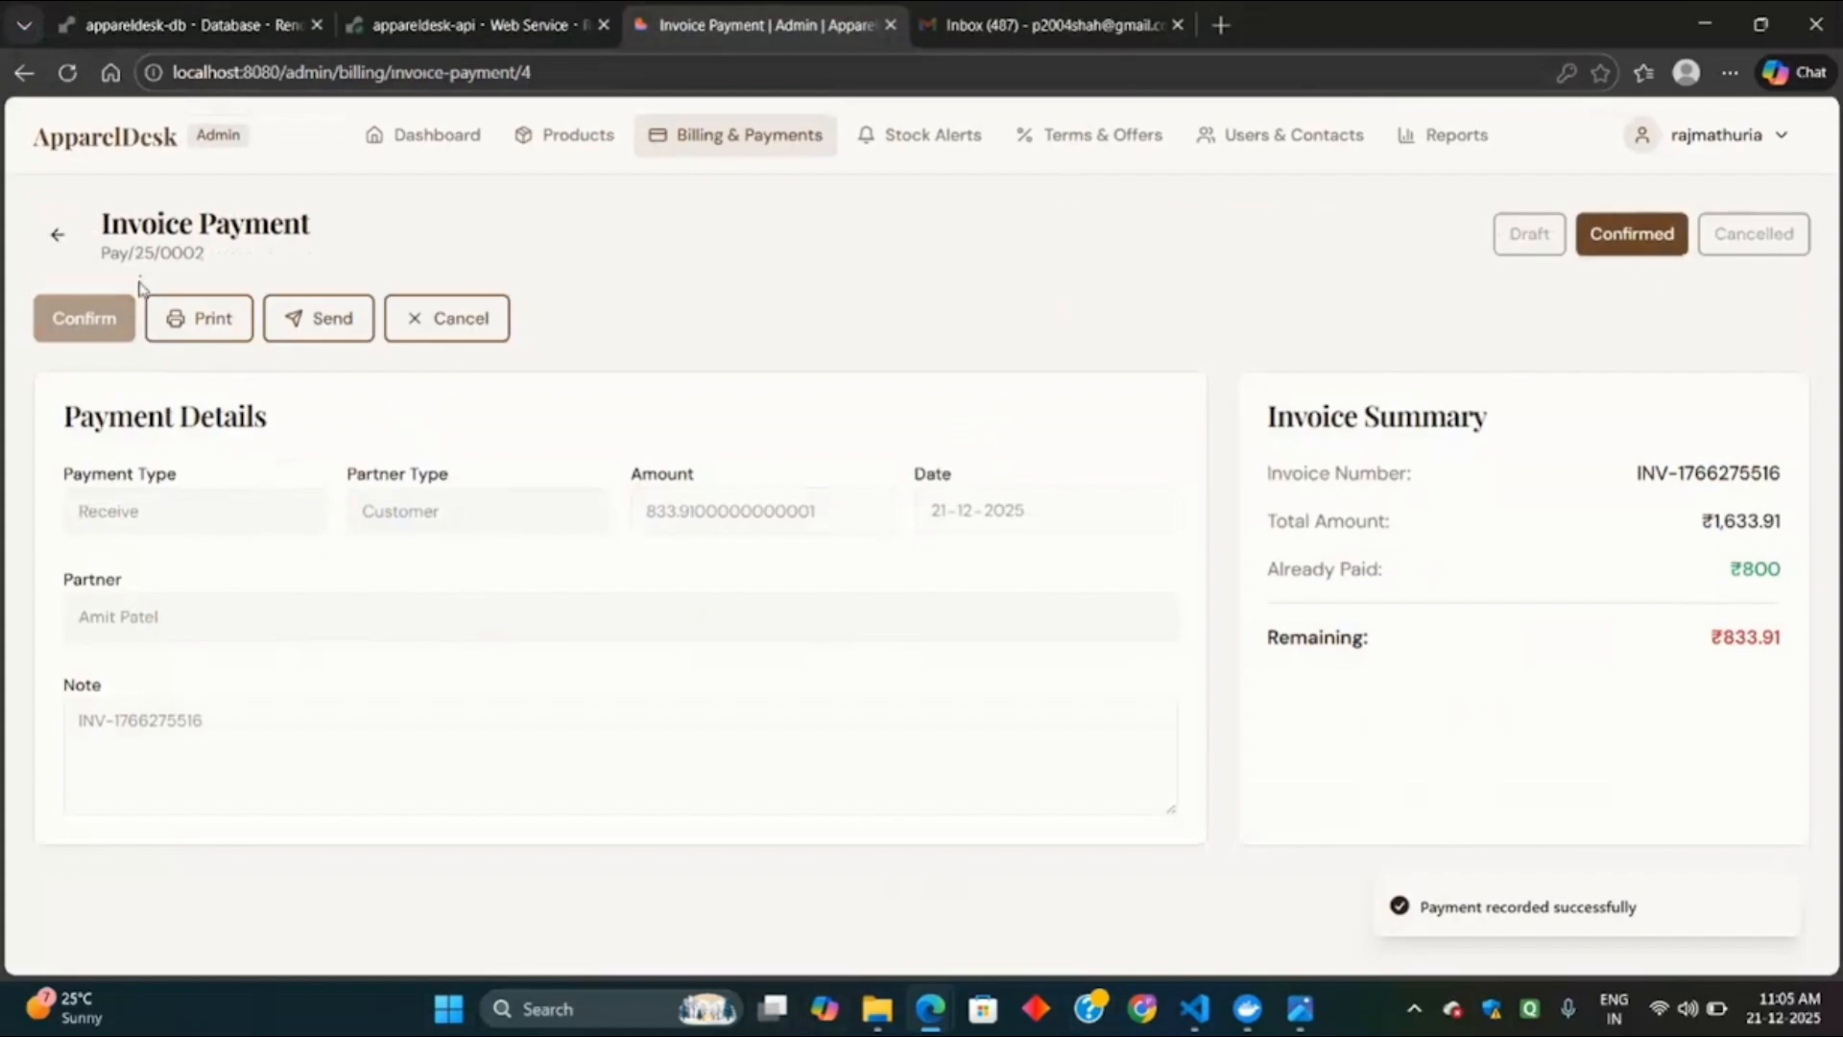
{"action": "left_click", "coordinate": [58, 234]}
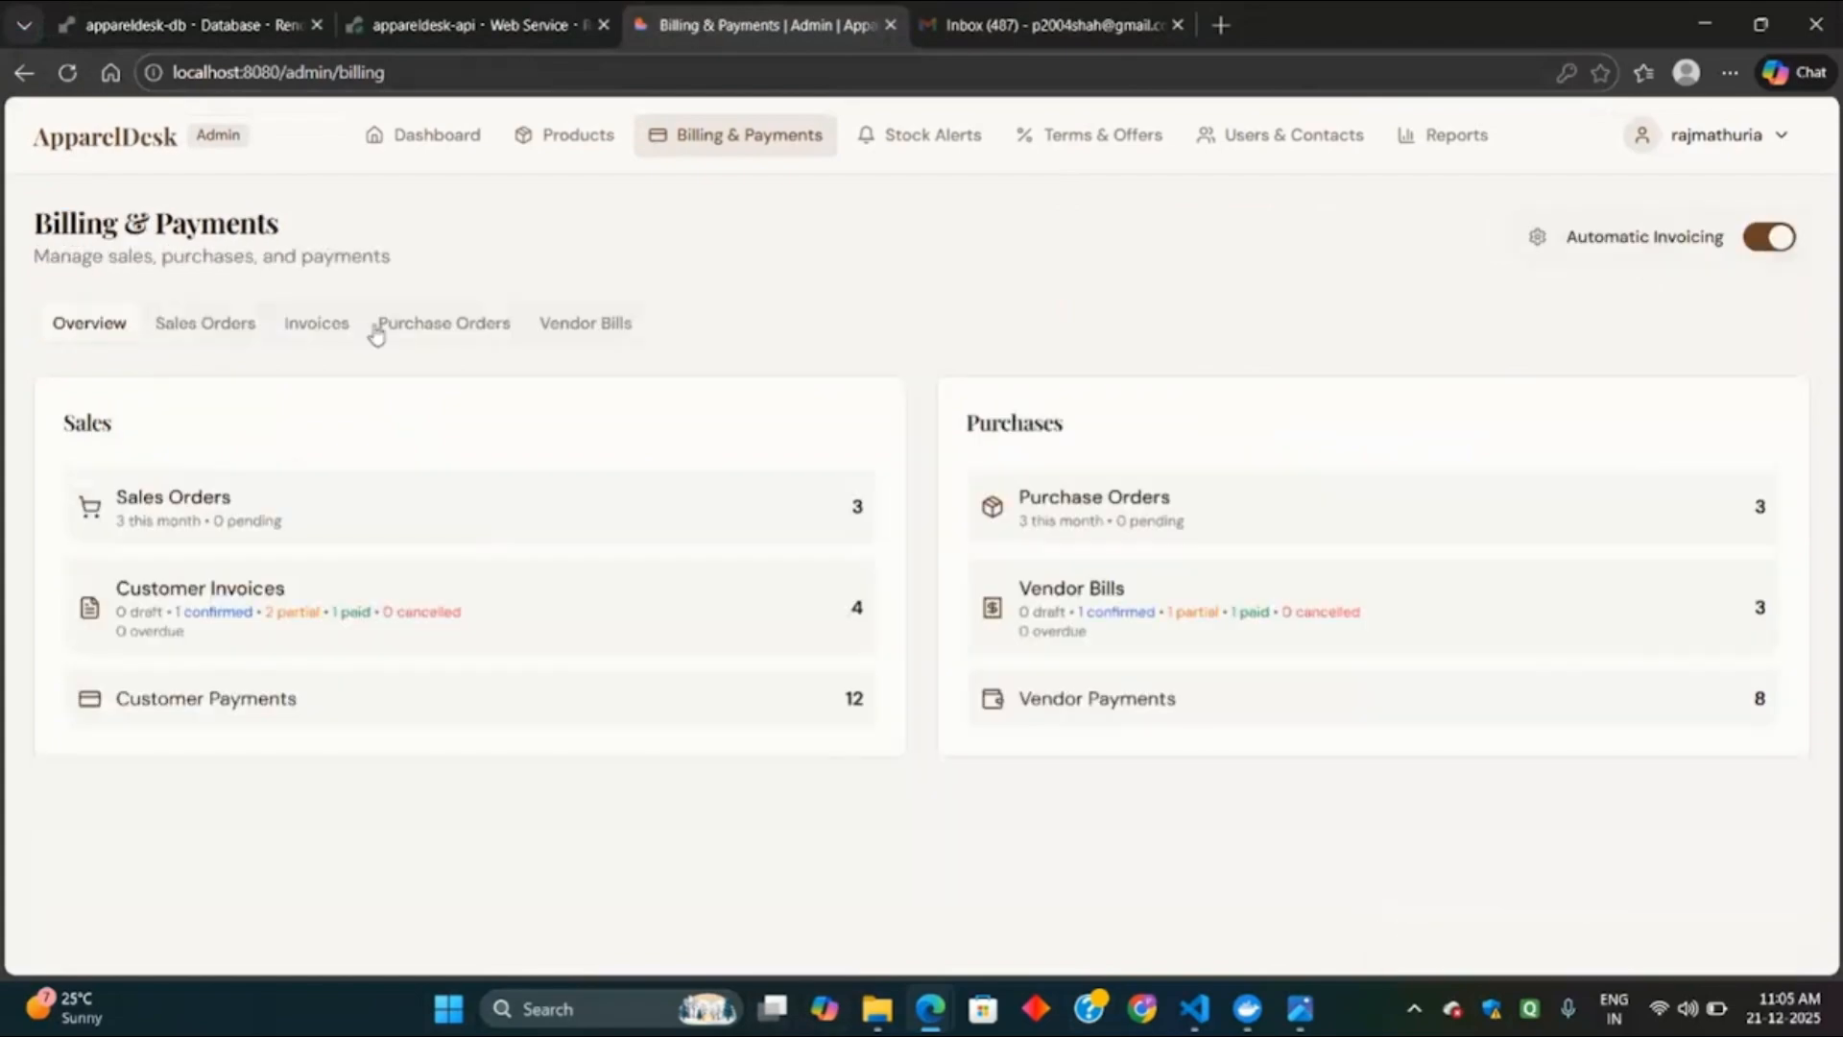
{"action": "left_click", "coordinate": [315, 323]}
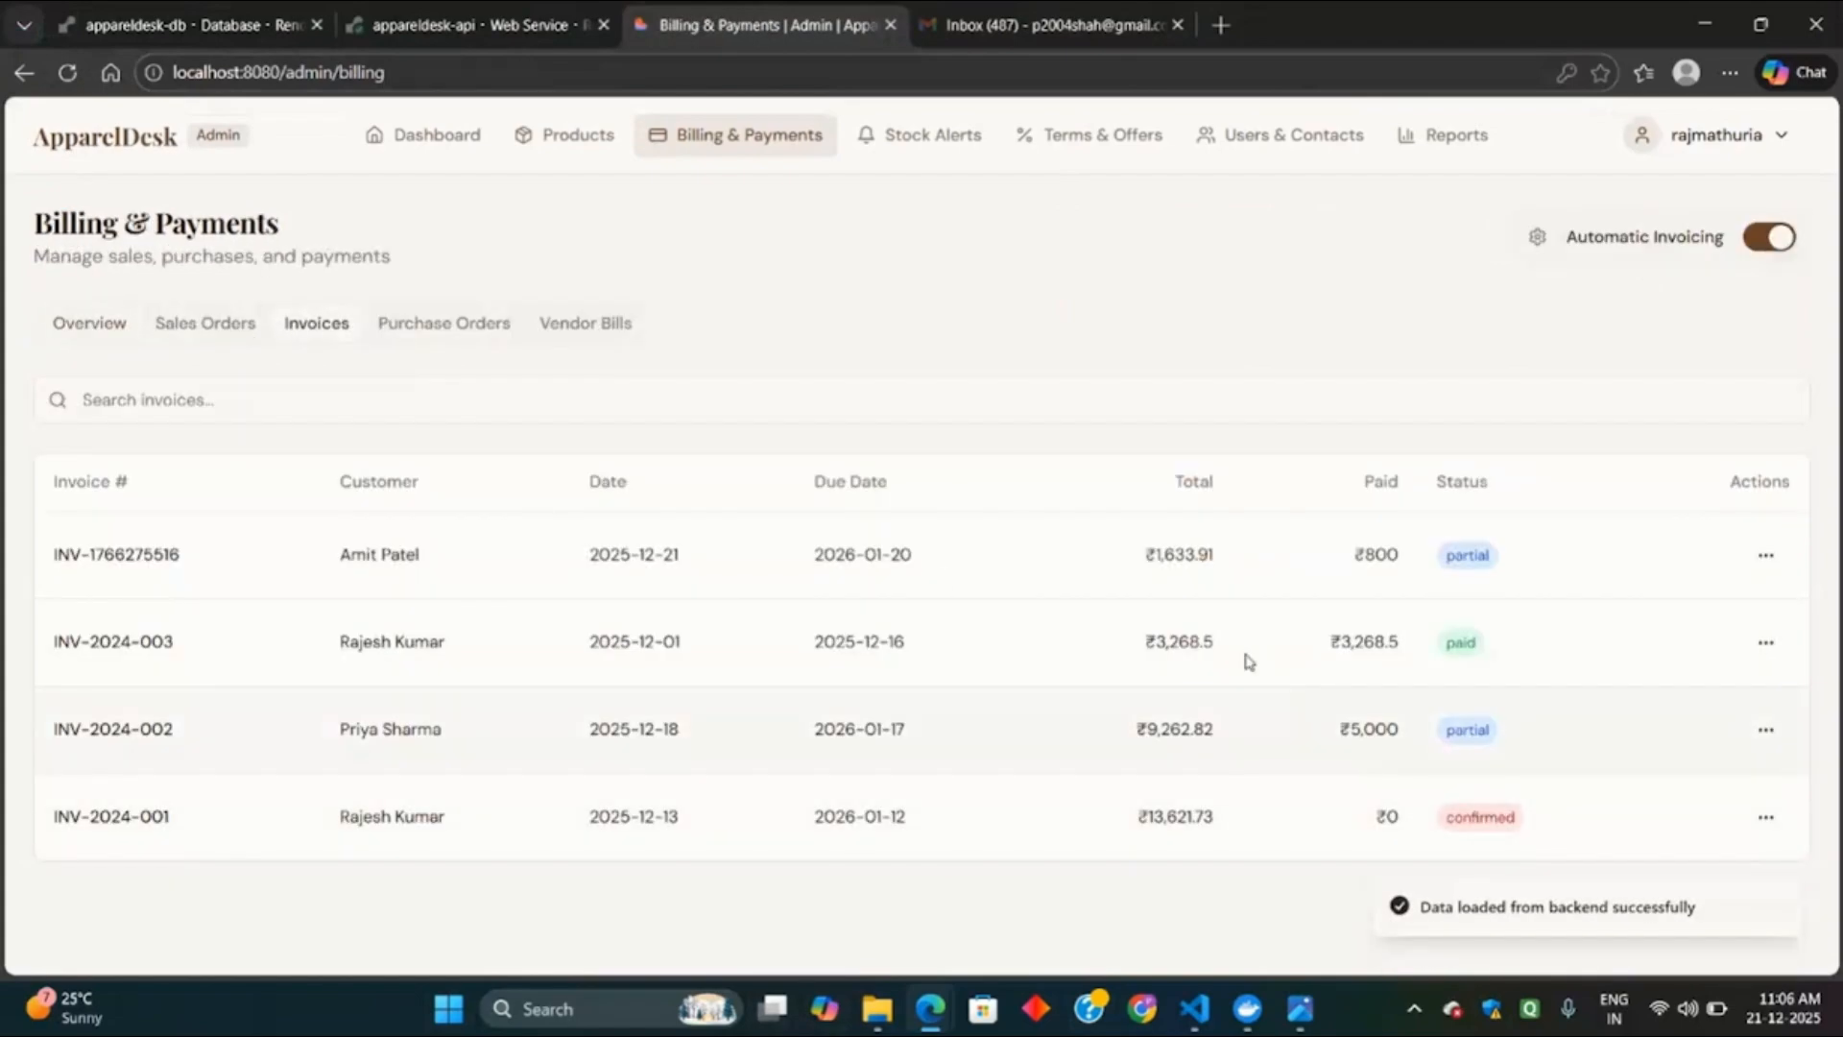
{"action": "left_click_drag", "start_coordinate": [343, 554], "coordinate": [1306, 579]}
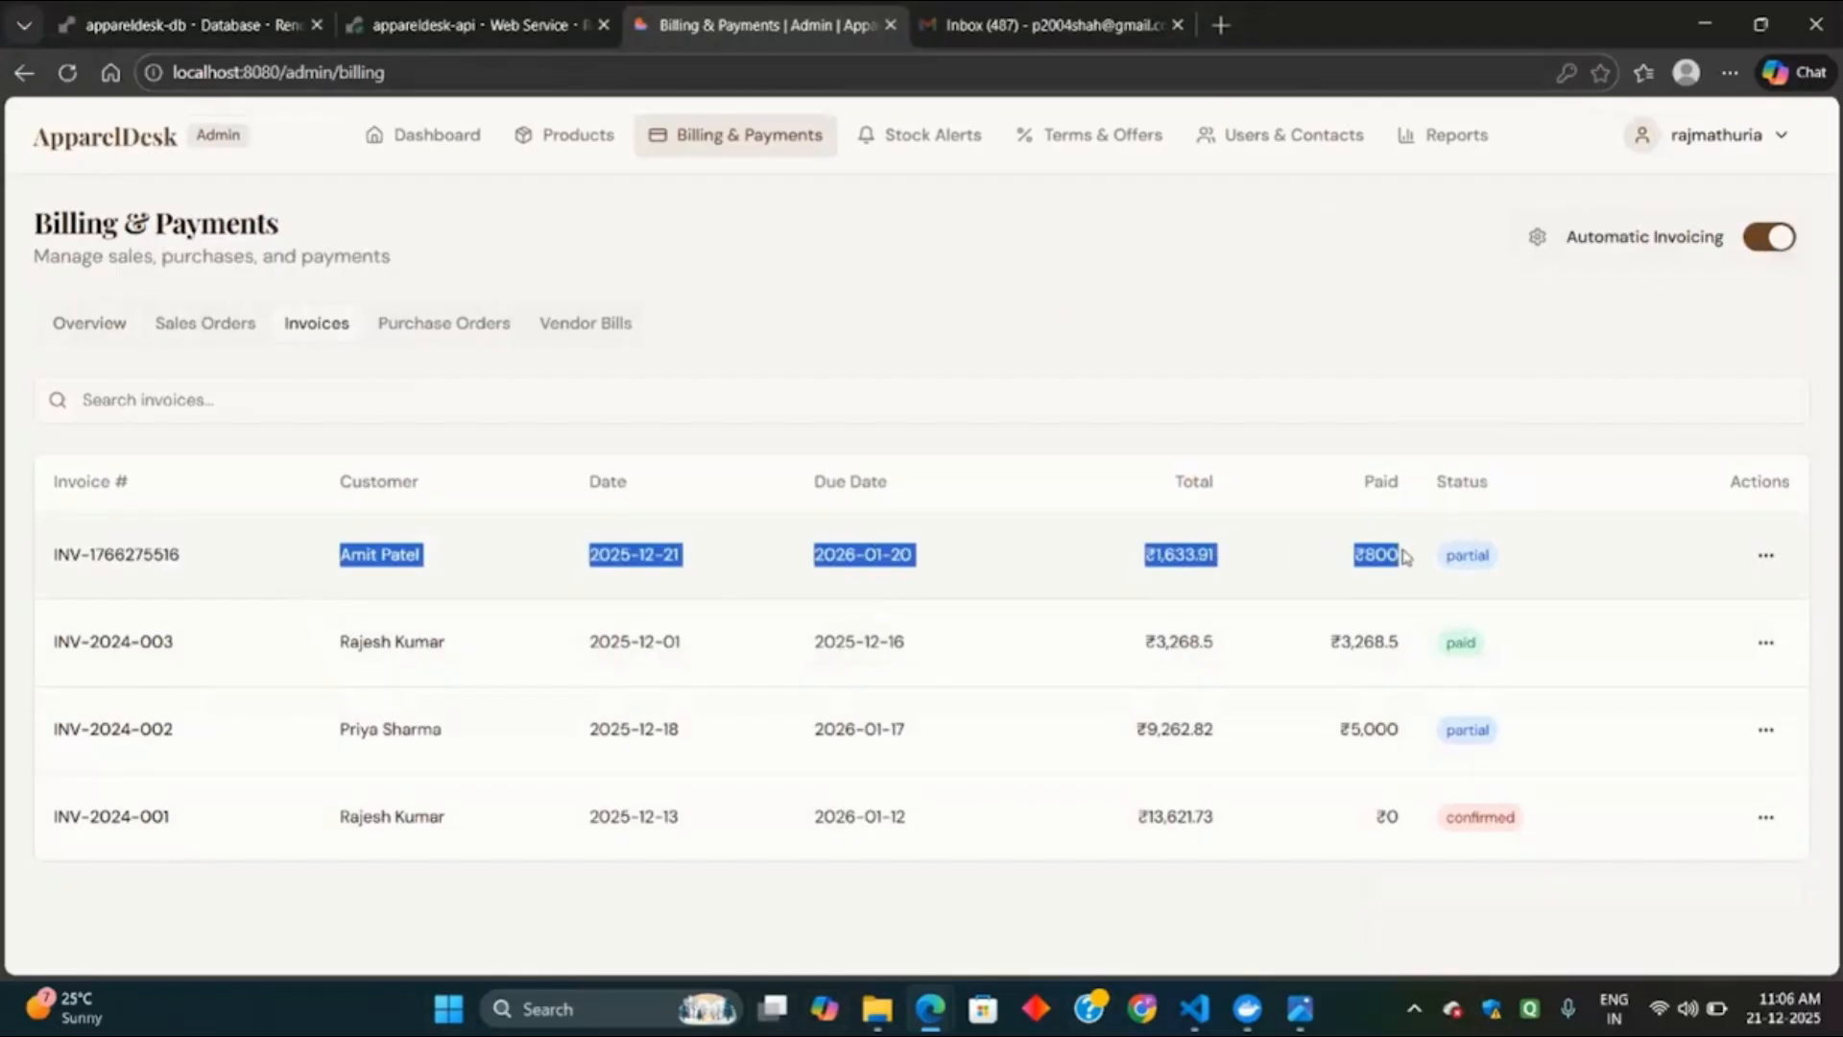
{"action": "left_click", "coordinate": [1469, 515]}
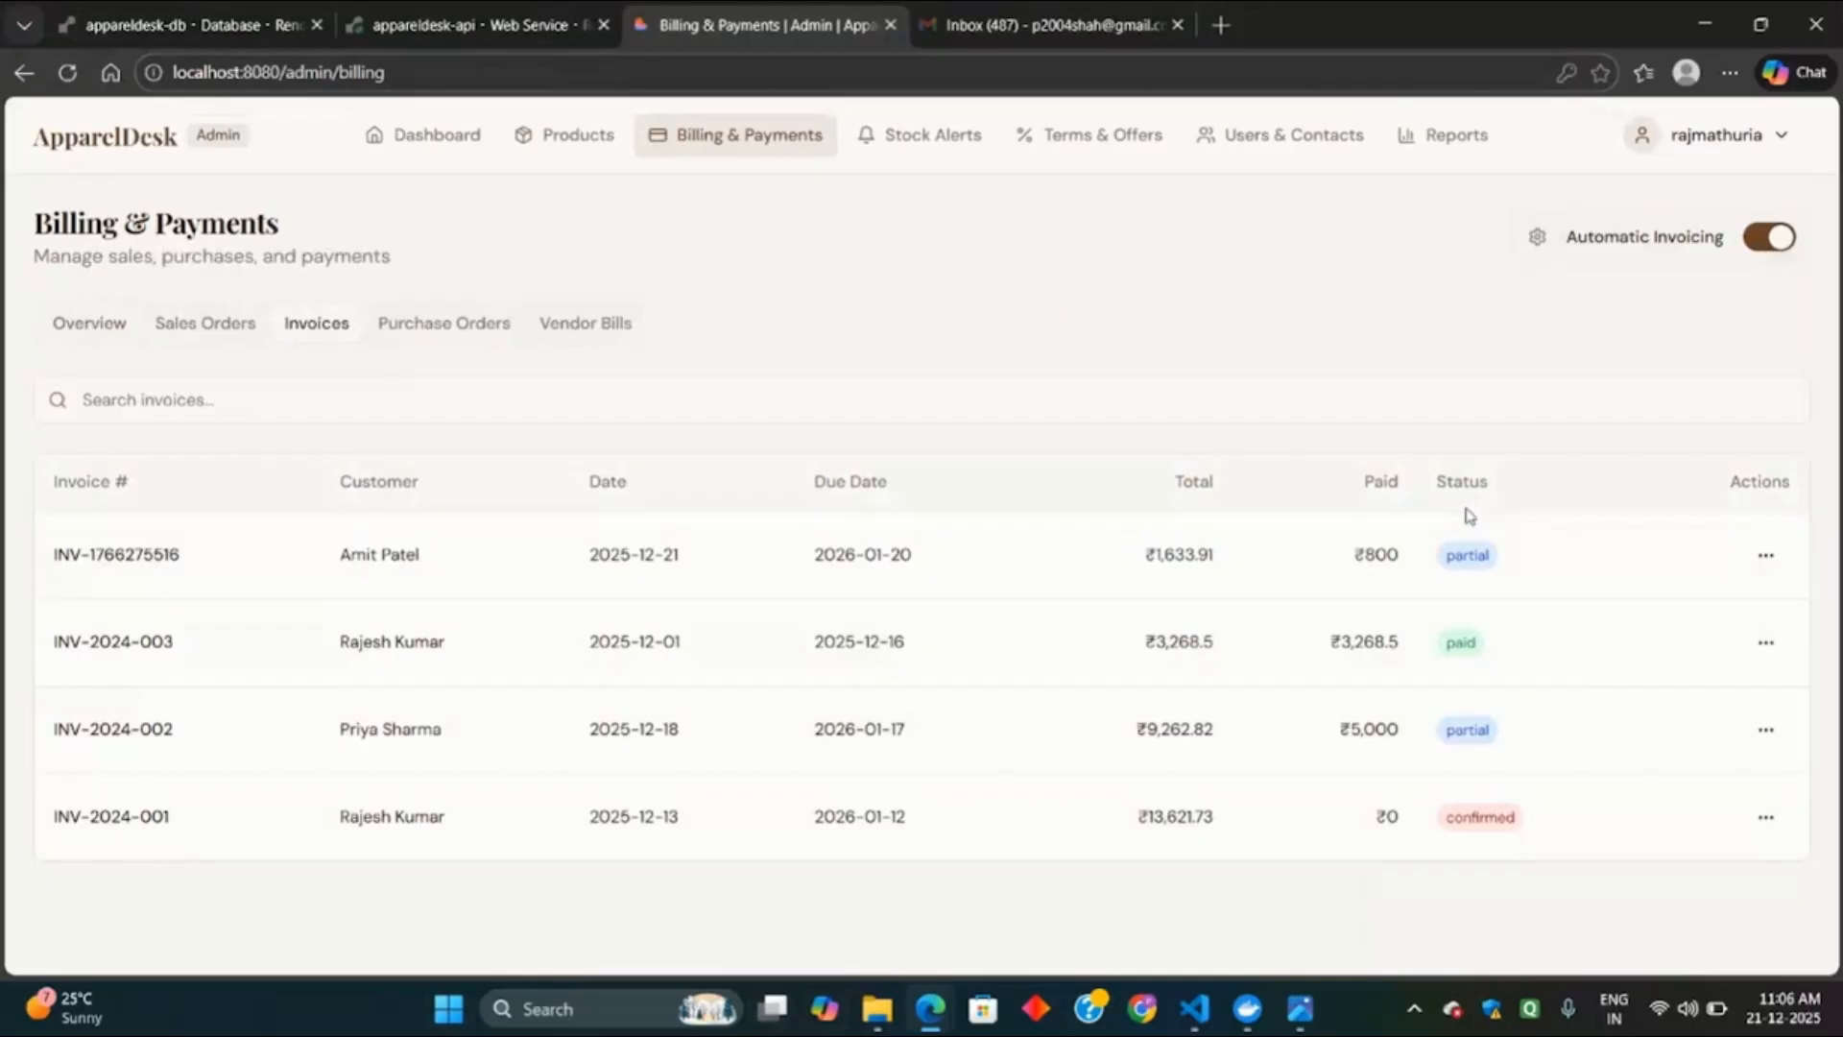
{"action": "left_click", "coordinate": [426, 322]}
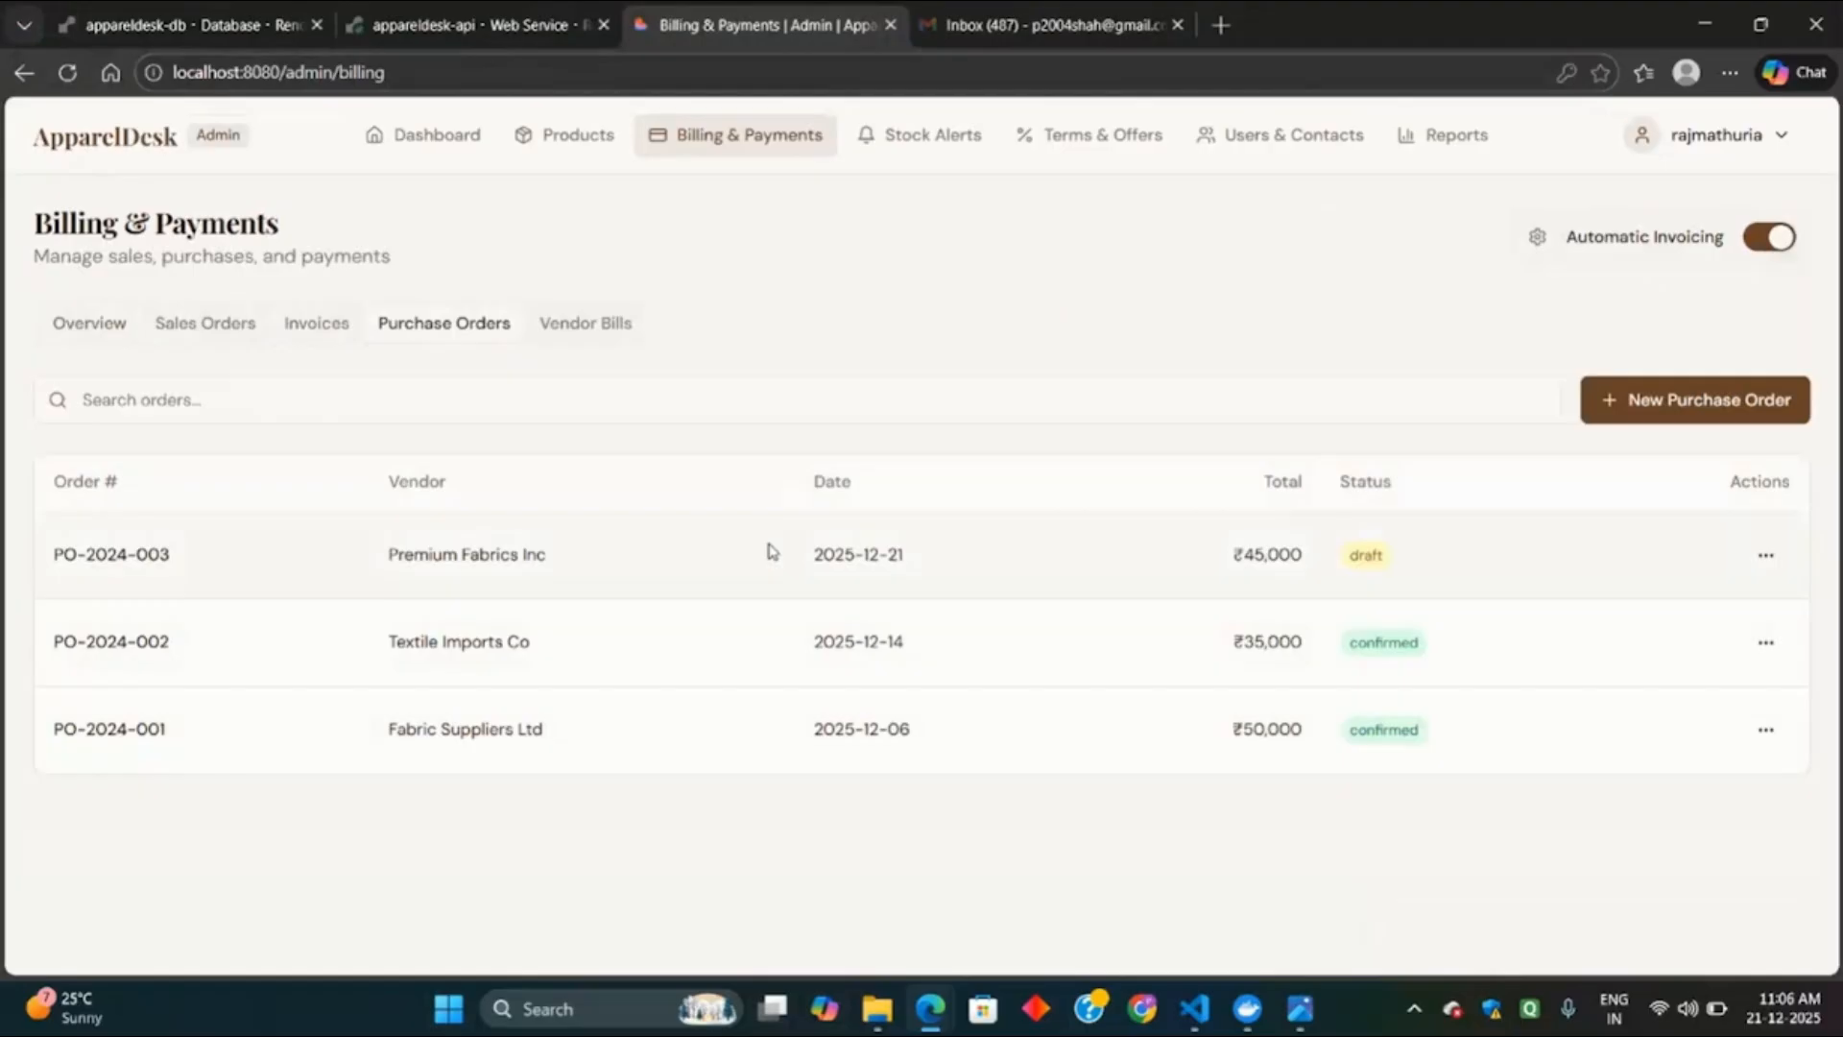
{"action": "left_click", "coordinate": [1767, 555]}
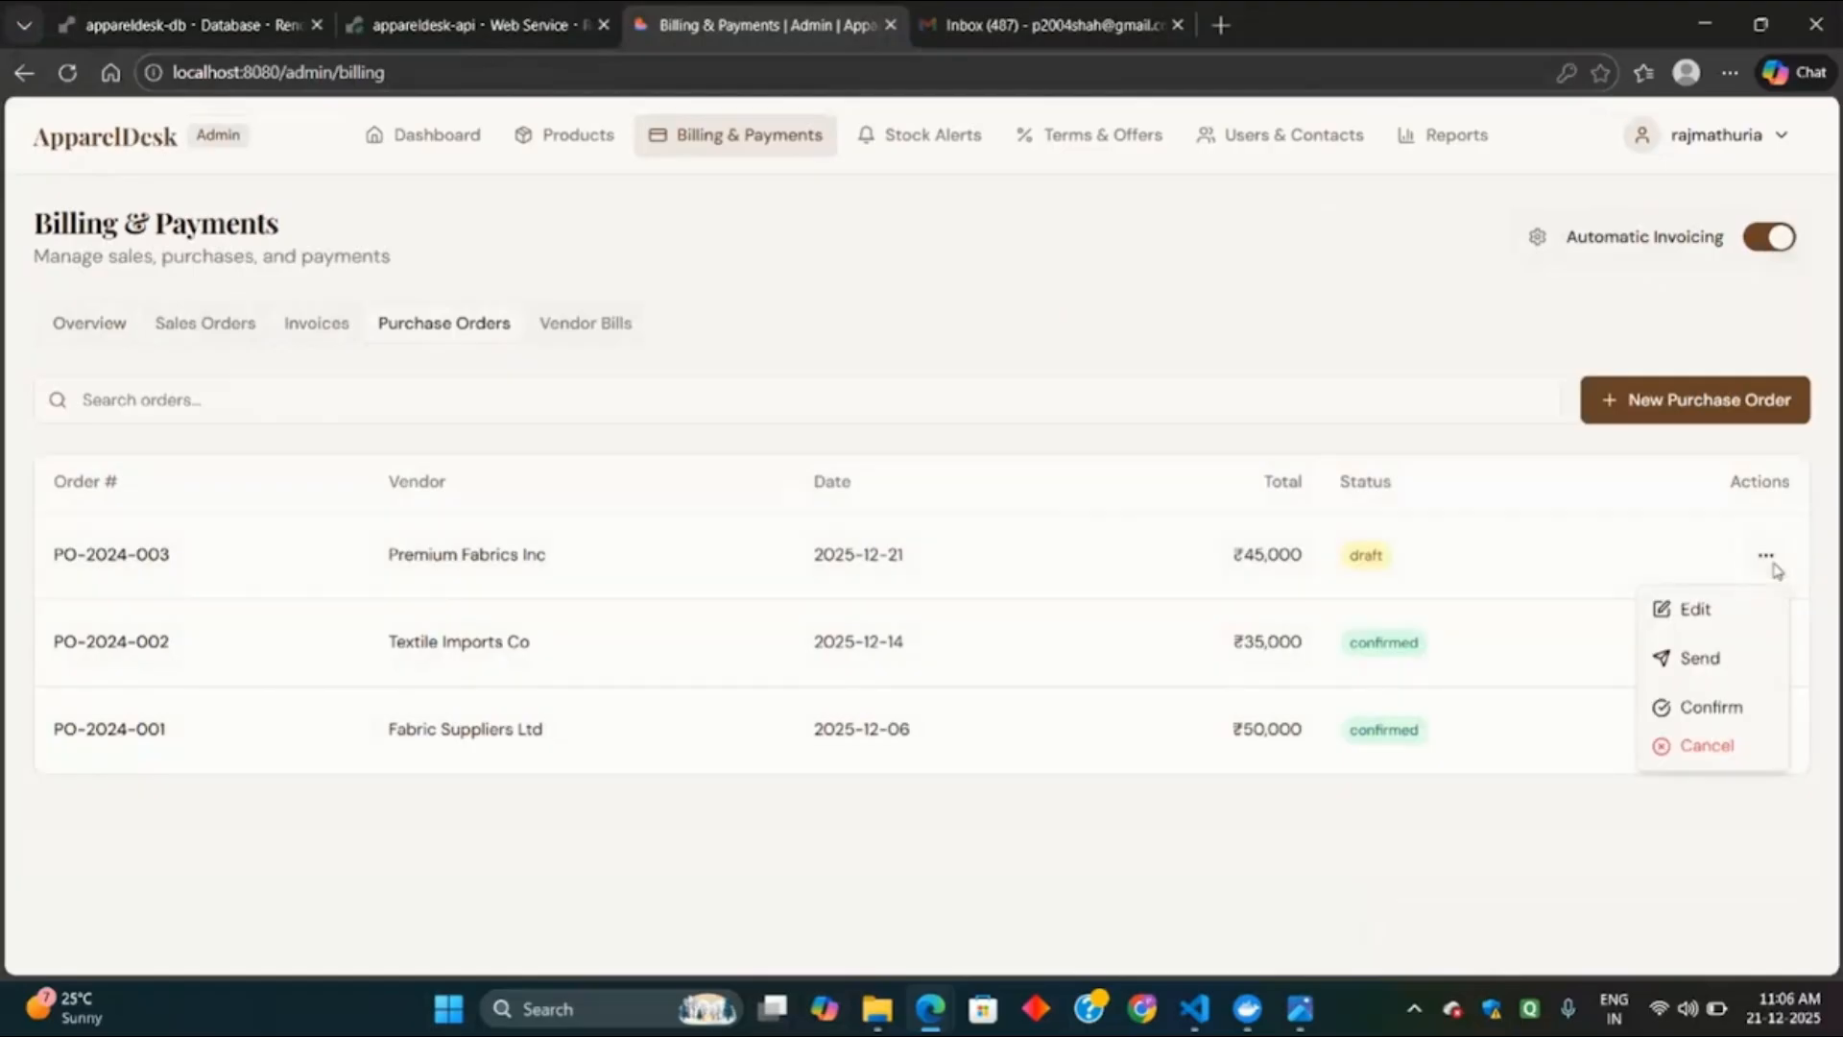
{"action": "left_click", "coordinate": [1731, 611]}
{"action": "scroll", "coordinate": [439, 669], "scroll_direction": "down", "scroll_amount": 1}
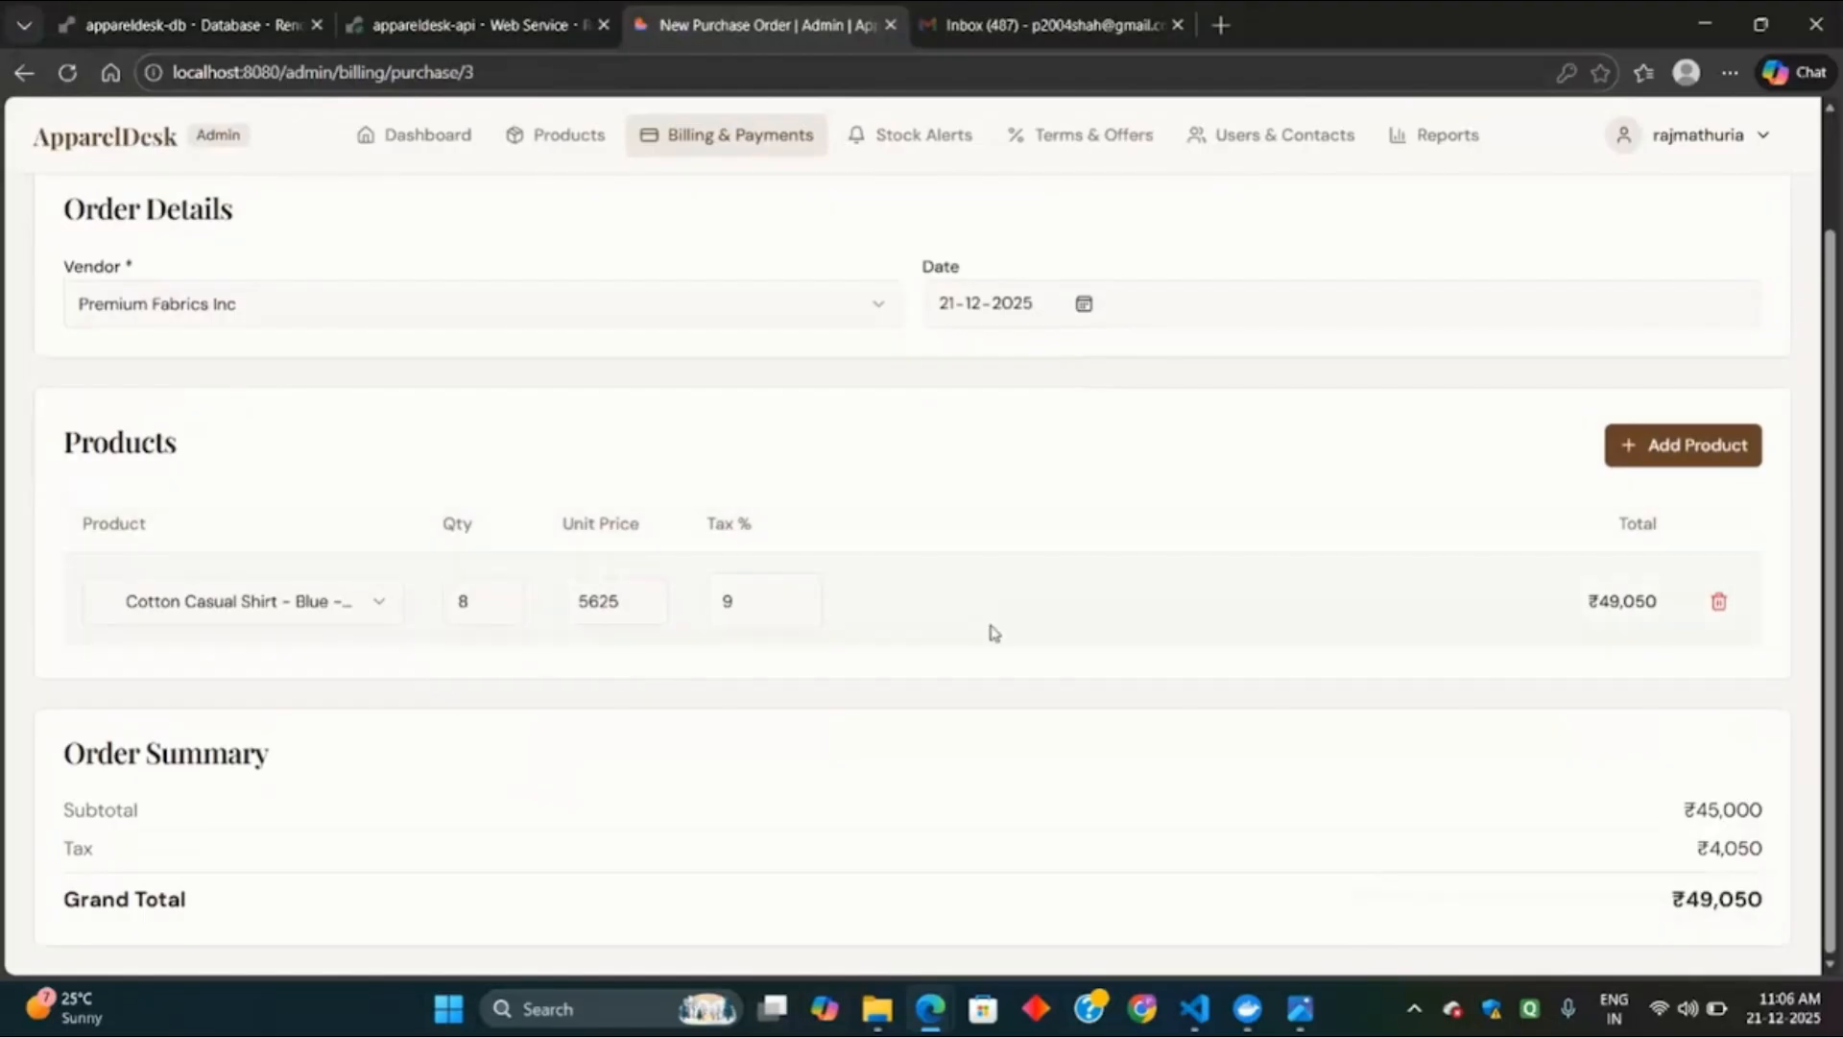
{"action": "scroll", "coordinate": [486, 386], "scroll_direction": "up", "scroll_amount": 2}
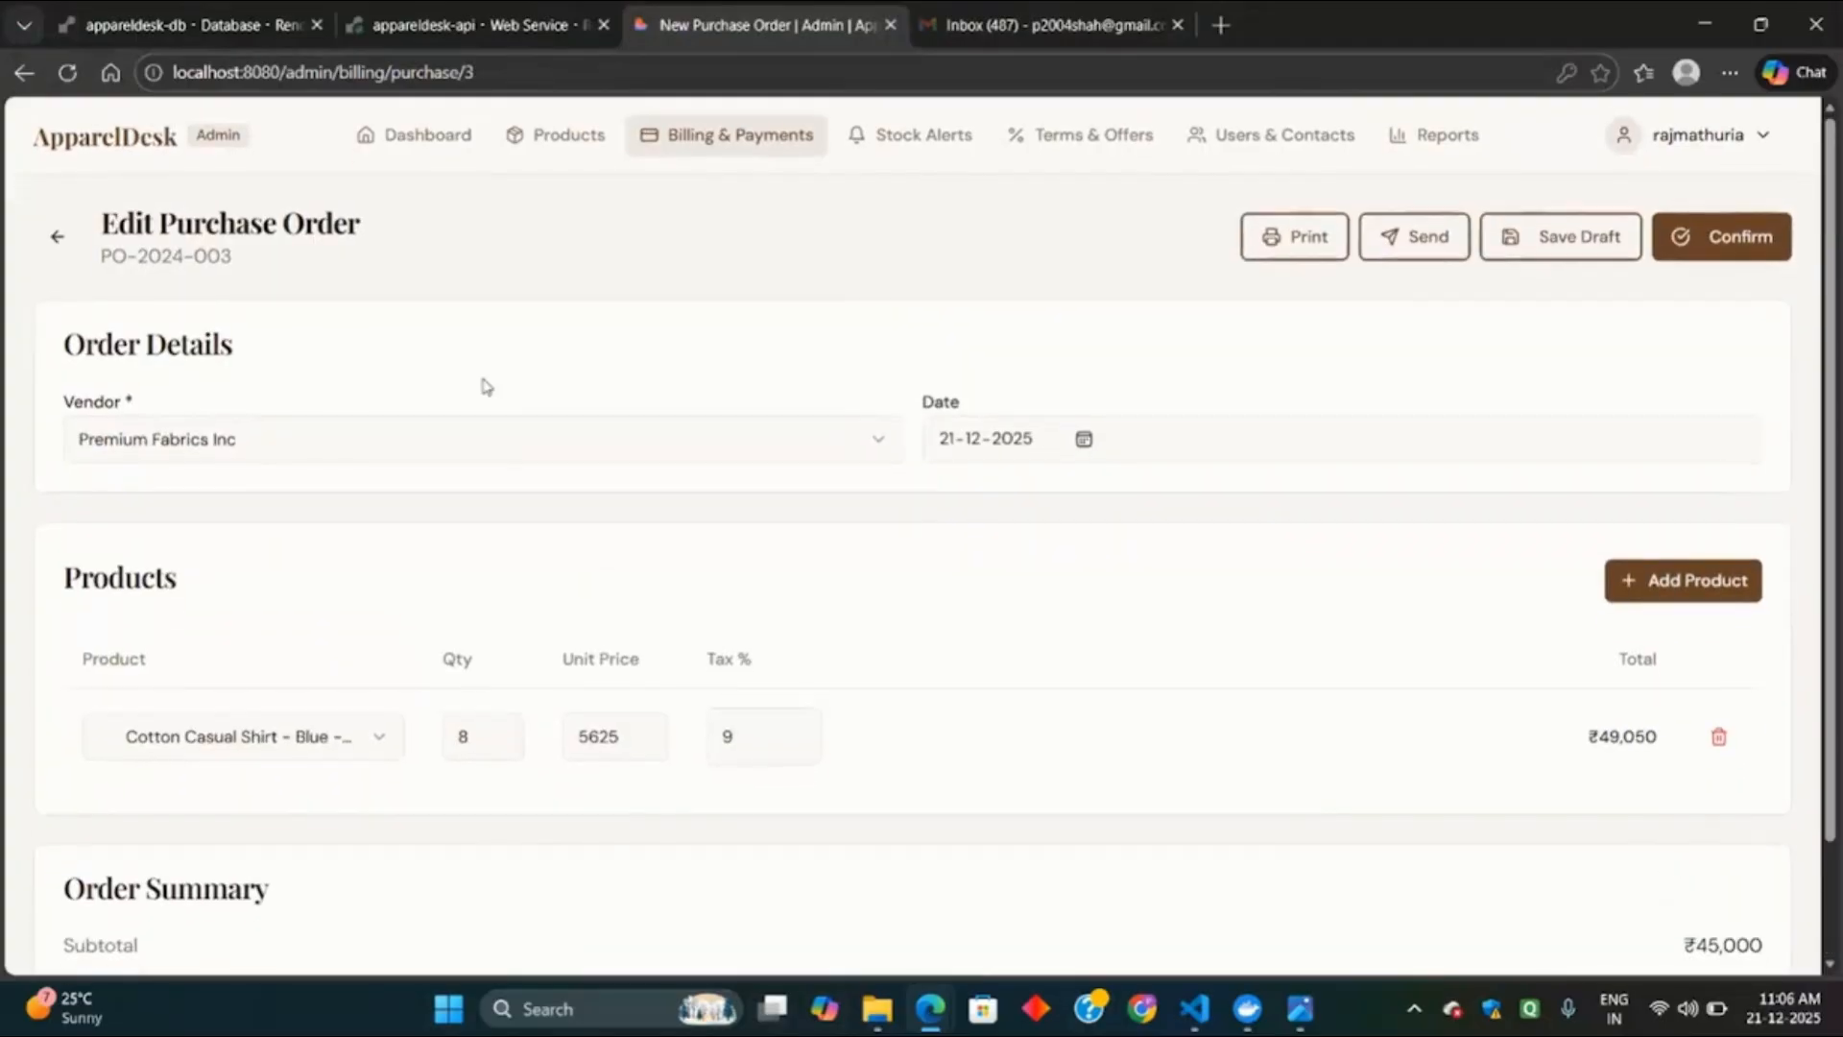
{"action": "left_click", "coordinate": [57, 236]}
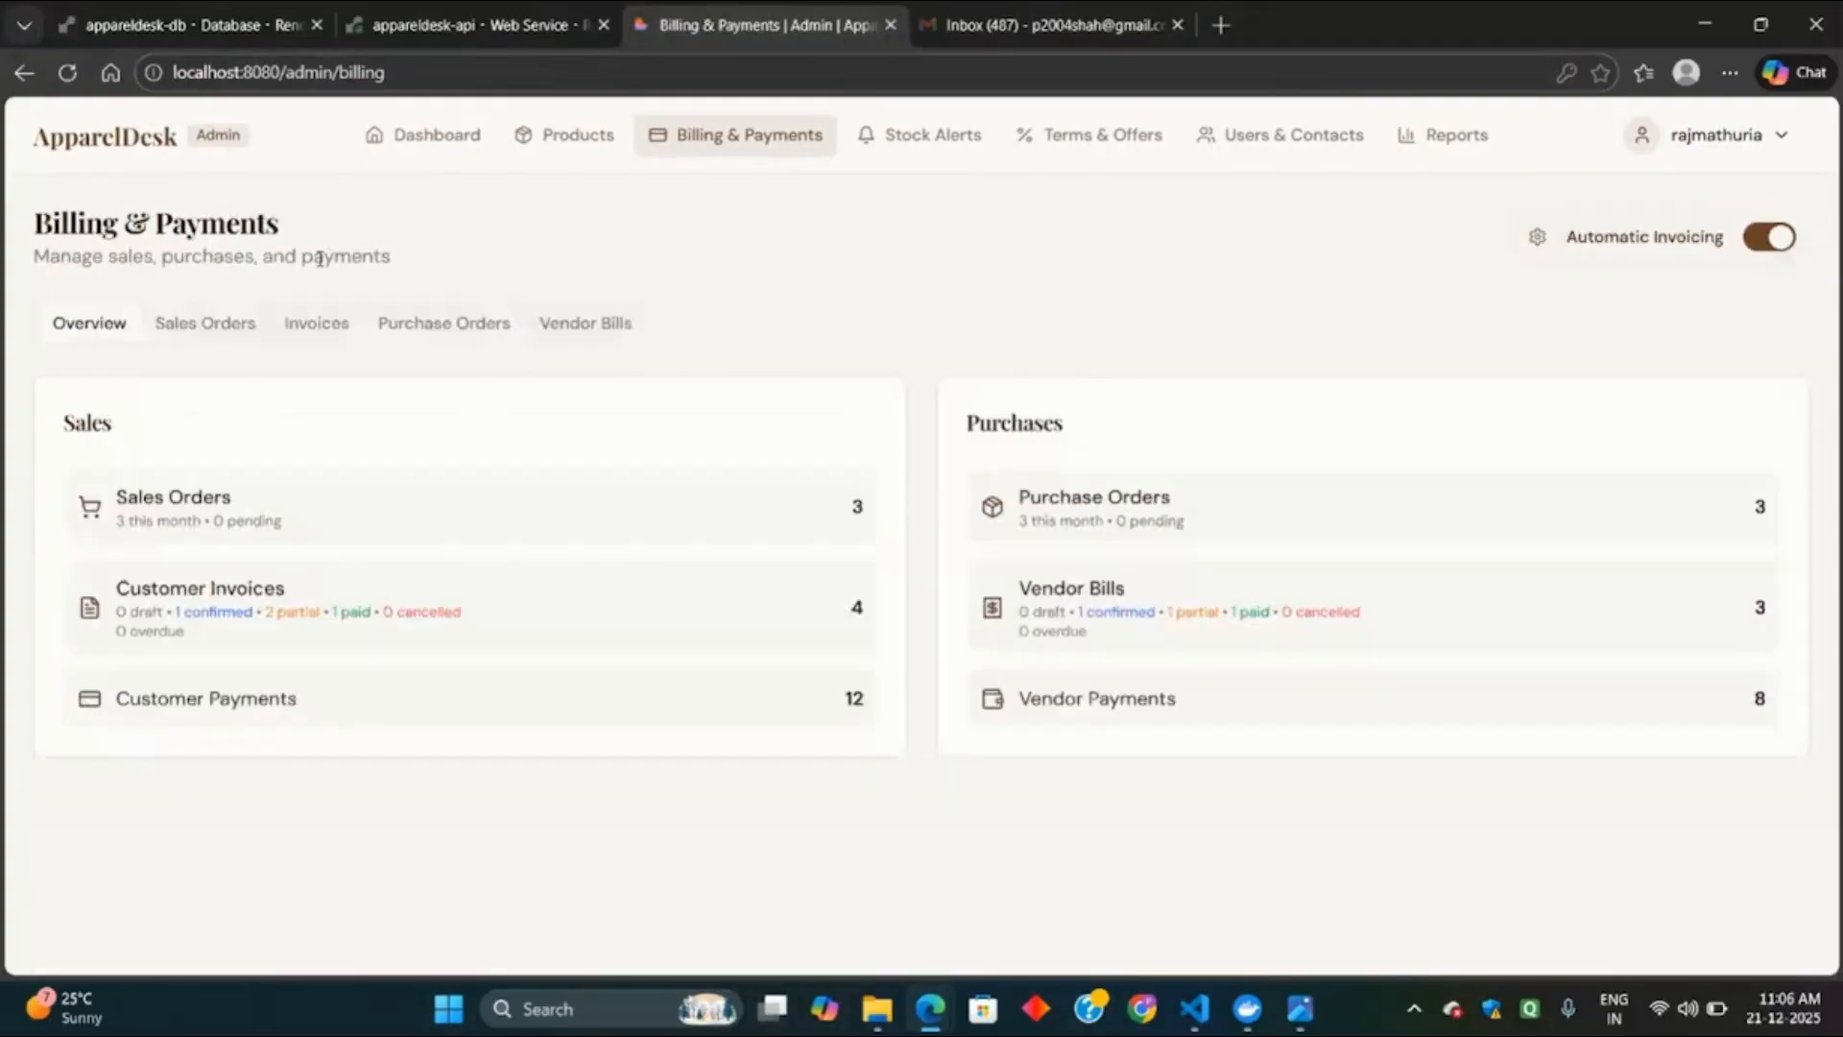
Look over the Vendor Bills list, then go to the Stock Alerts page.
{"action": "left_click", "coordinate": [608, 336]}
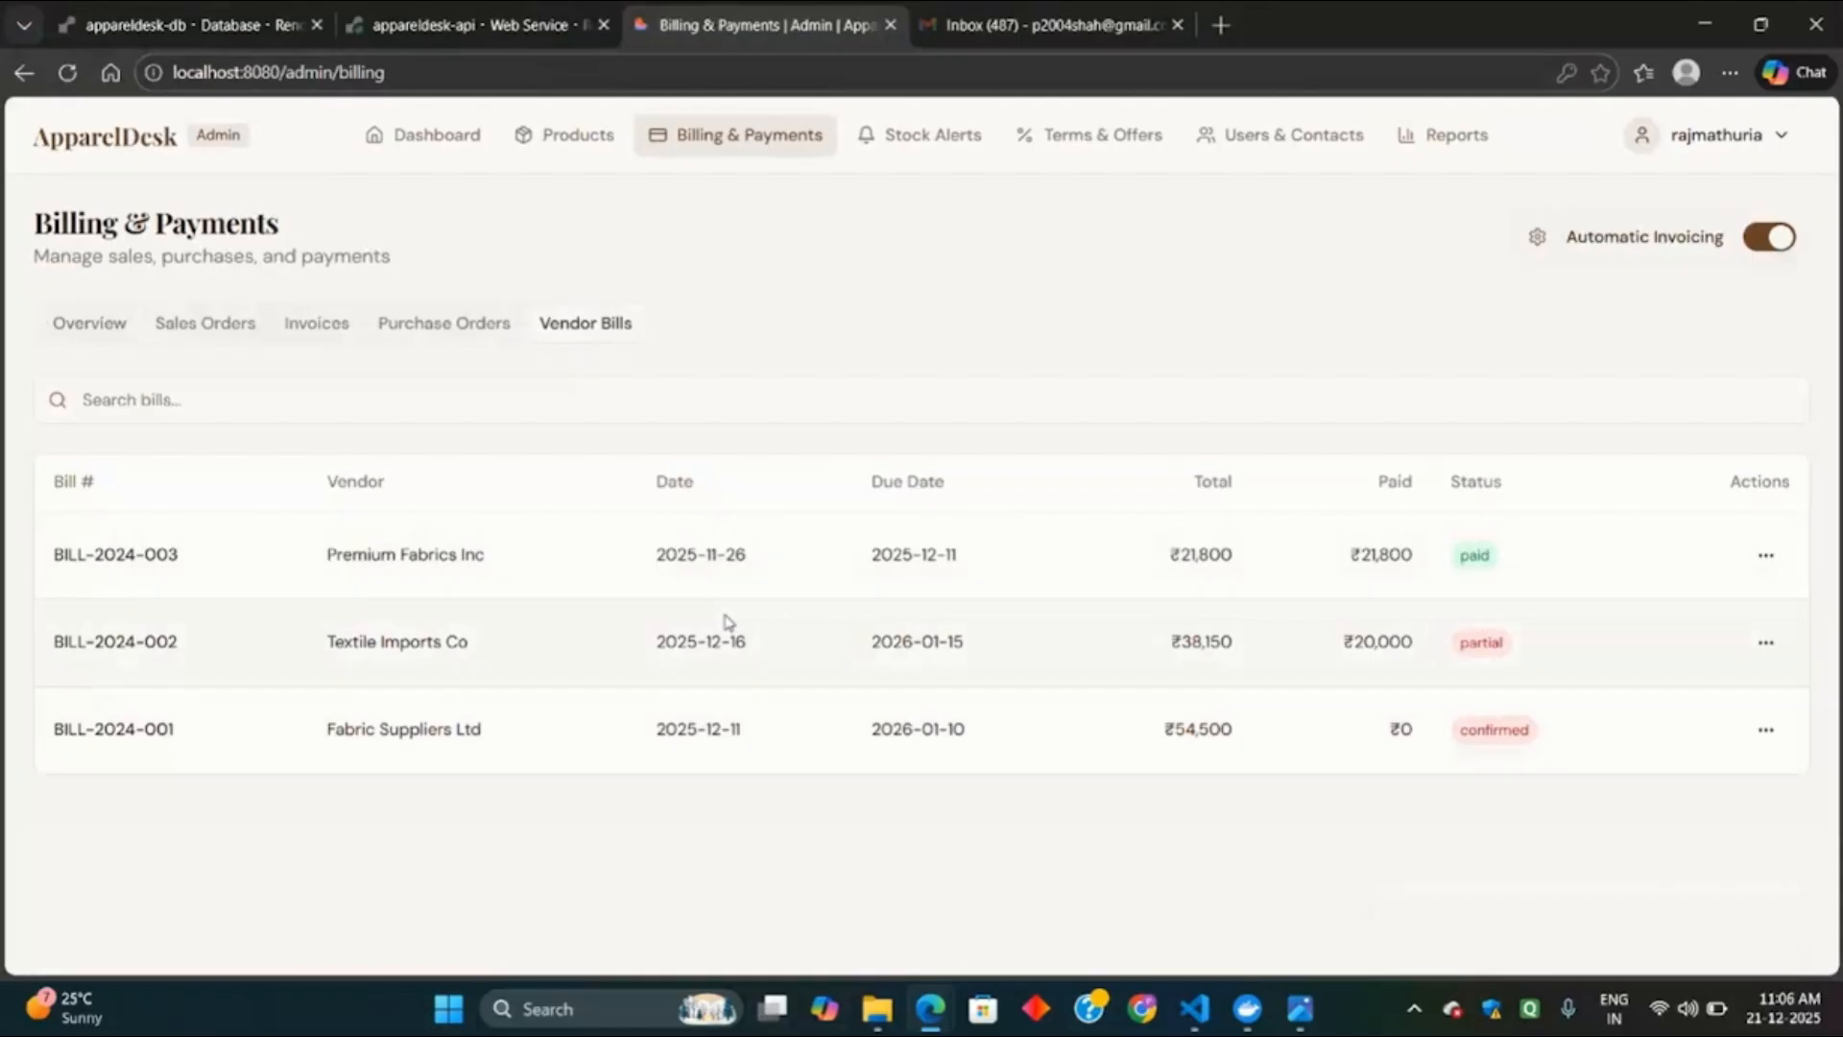
{"action": "left_click", "coordinate": [927, 145]}
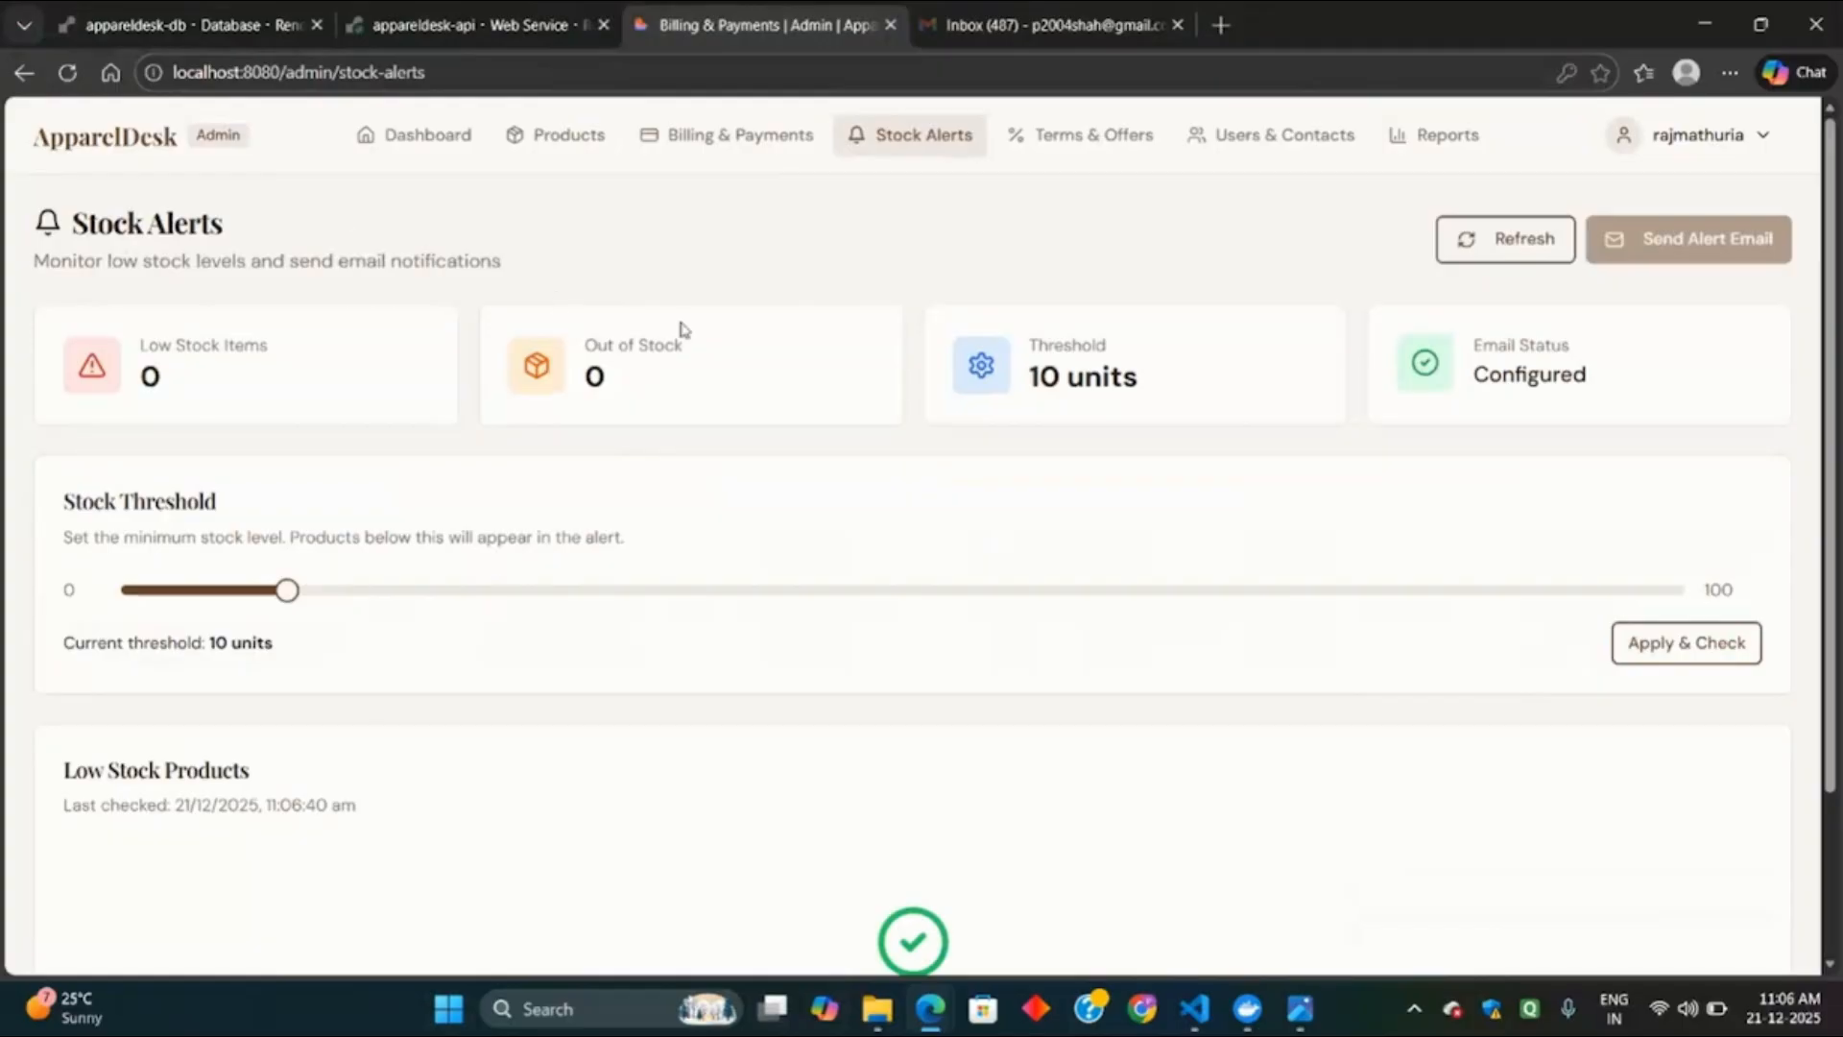
Apply a 20-unit stock threshold and review the 5 low-stock products it lists.
{"action": "left_click_drag", "start_coordinate": [285, 592], "coordinate": [412, 601]}
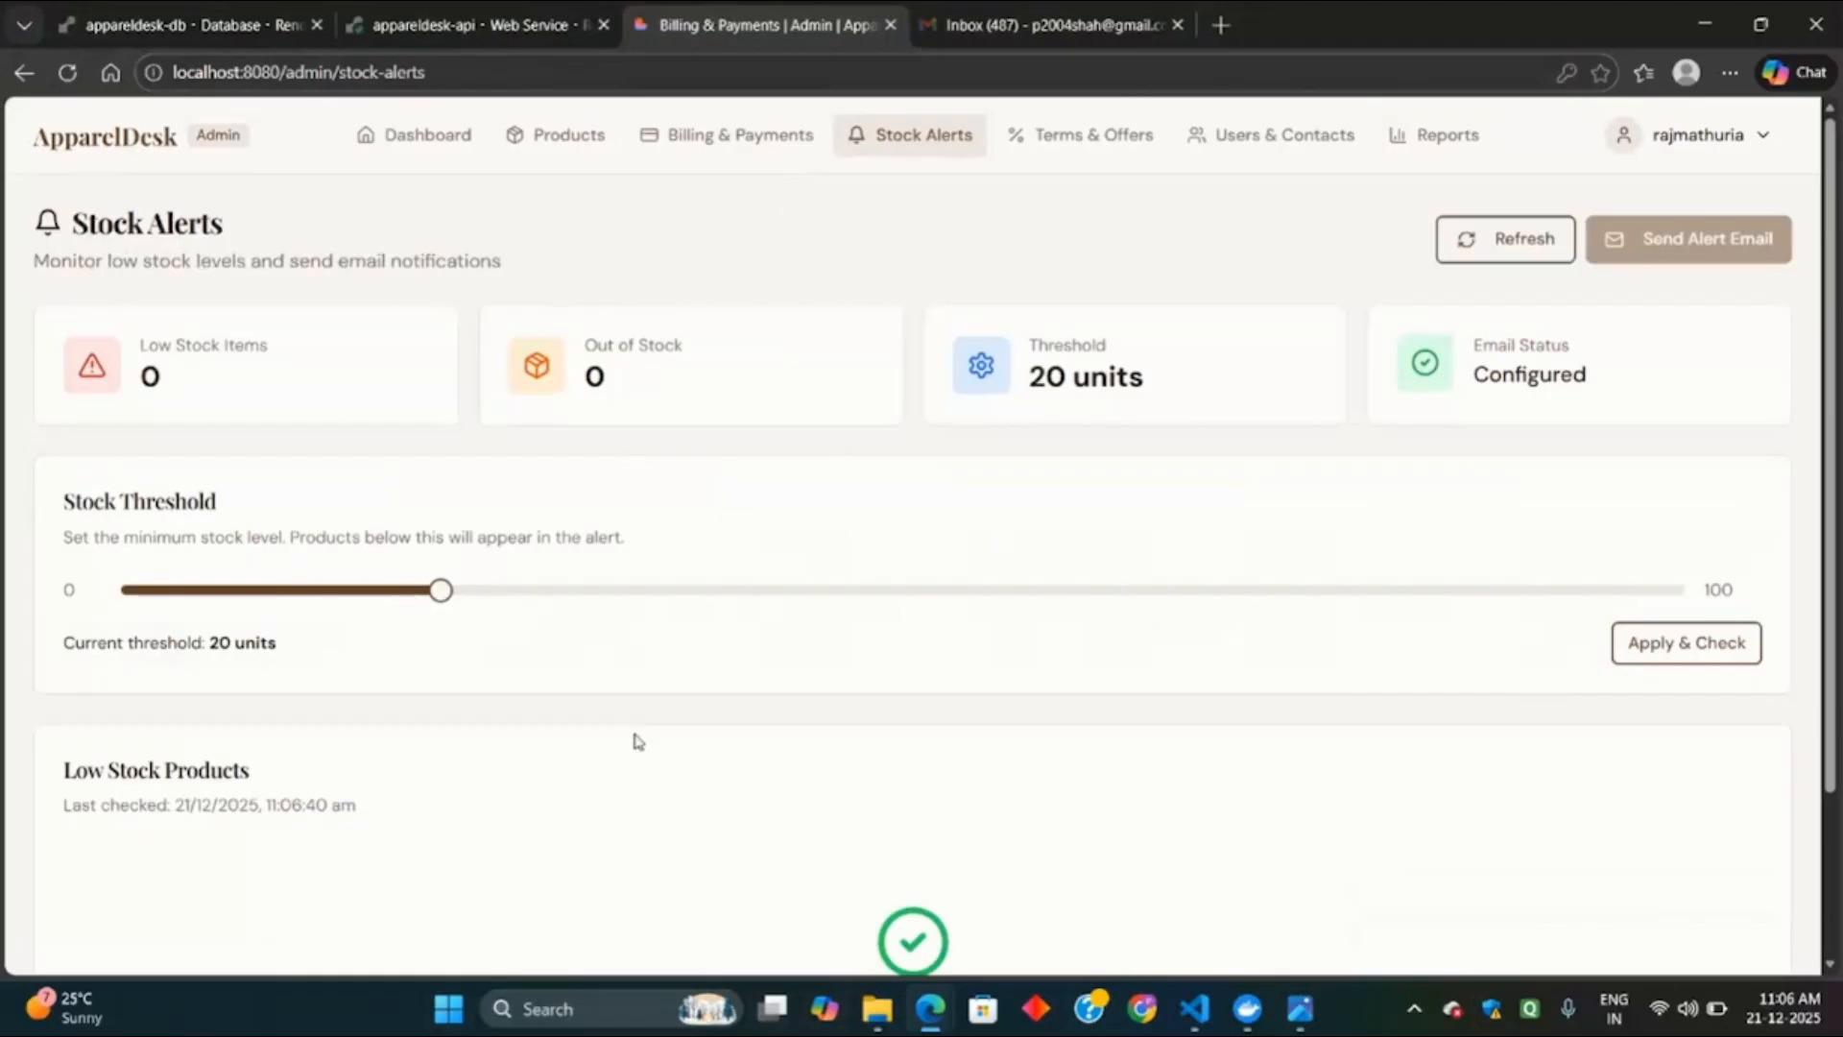
{"action": "left_click", "coordinate": [1679, 636]}
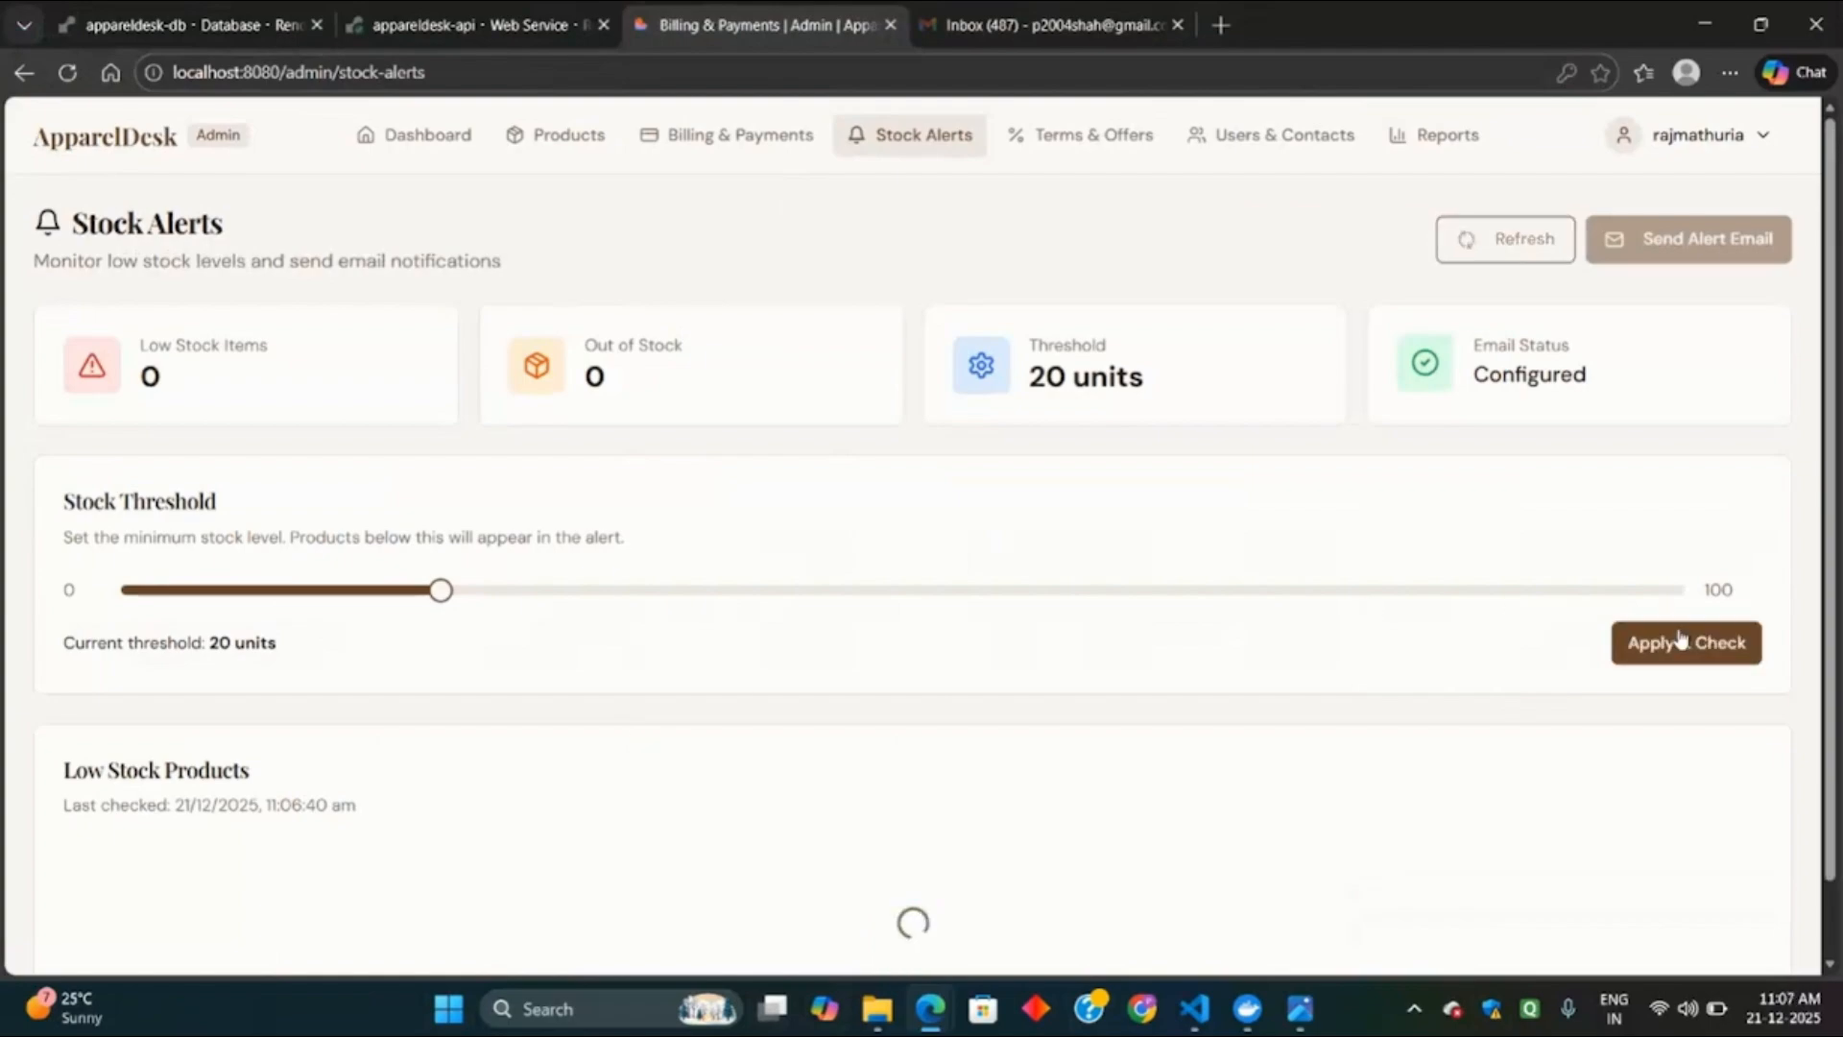
{"action": "scroll", "coordinate": [1171, 611], "scroll_direction": "down", "scroll_amount": 3}
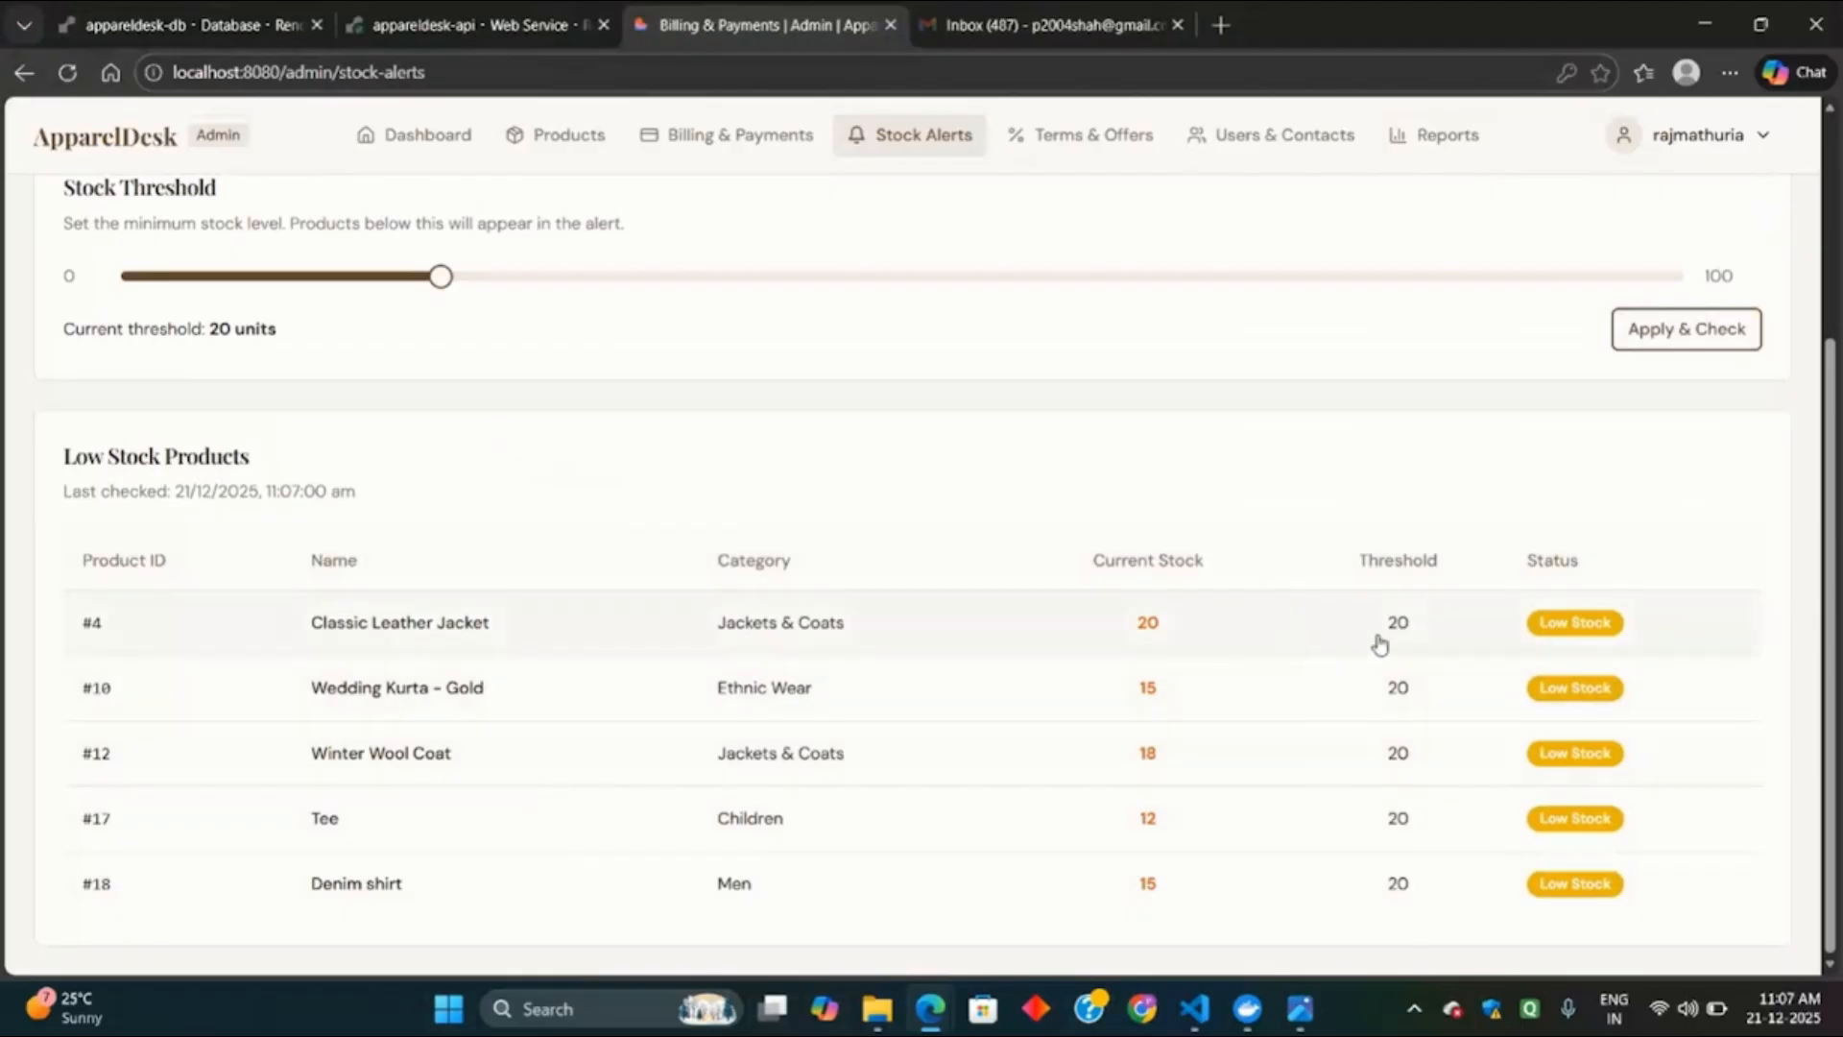
{"action": "scroll", "coordinate": [1628, 590], "scroll_direction": "up", "scroll_amount": 3}
Email the 5-product low-stock alert to the receiver address, then switch to the Gmail tab.
{"action": "left_click", "coordinate": [1705, 255]}
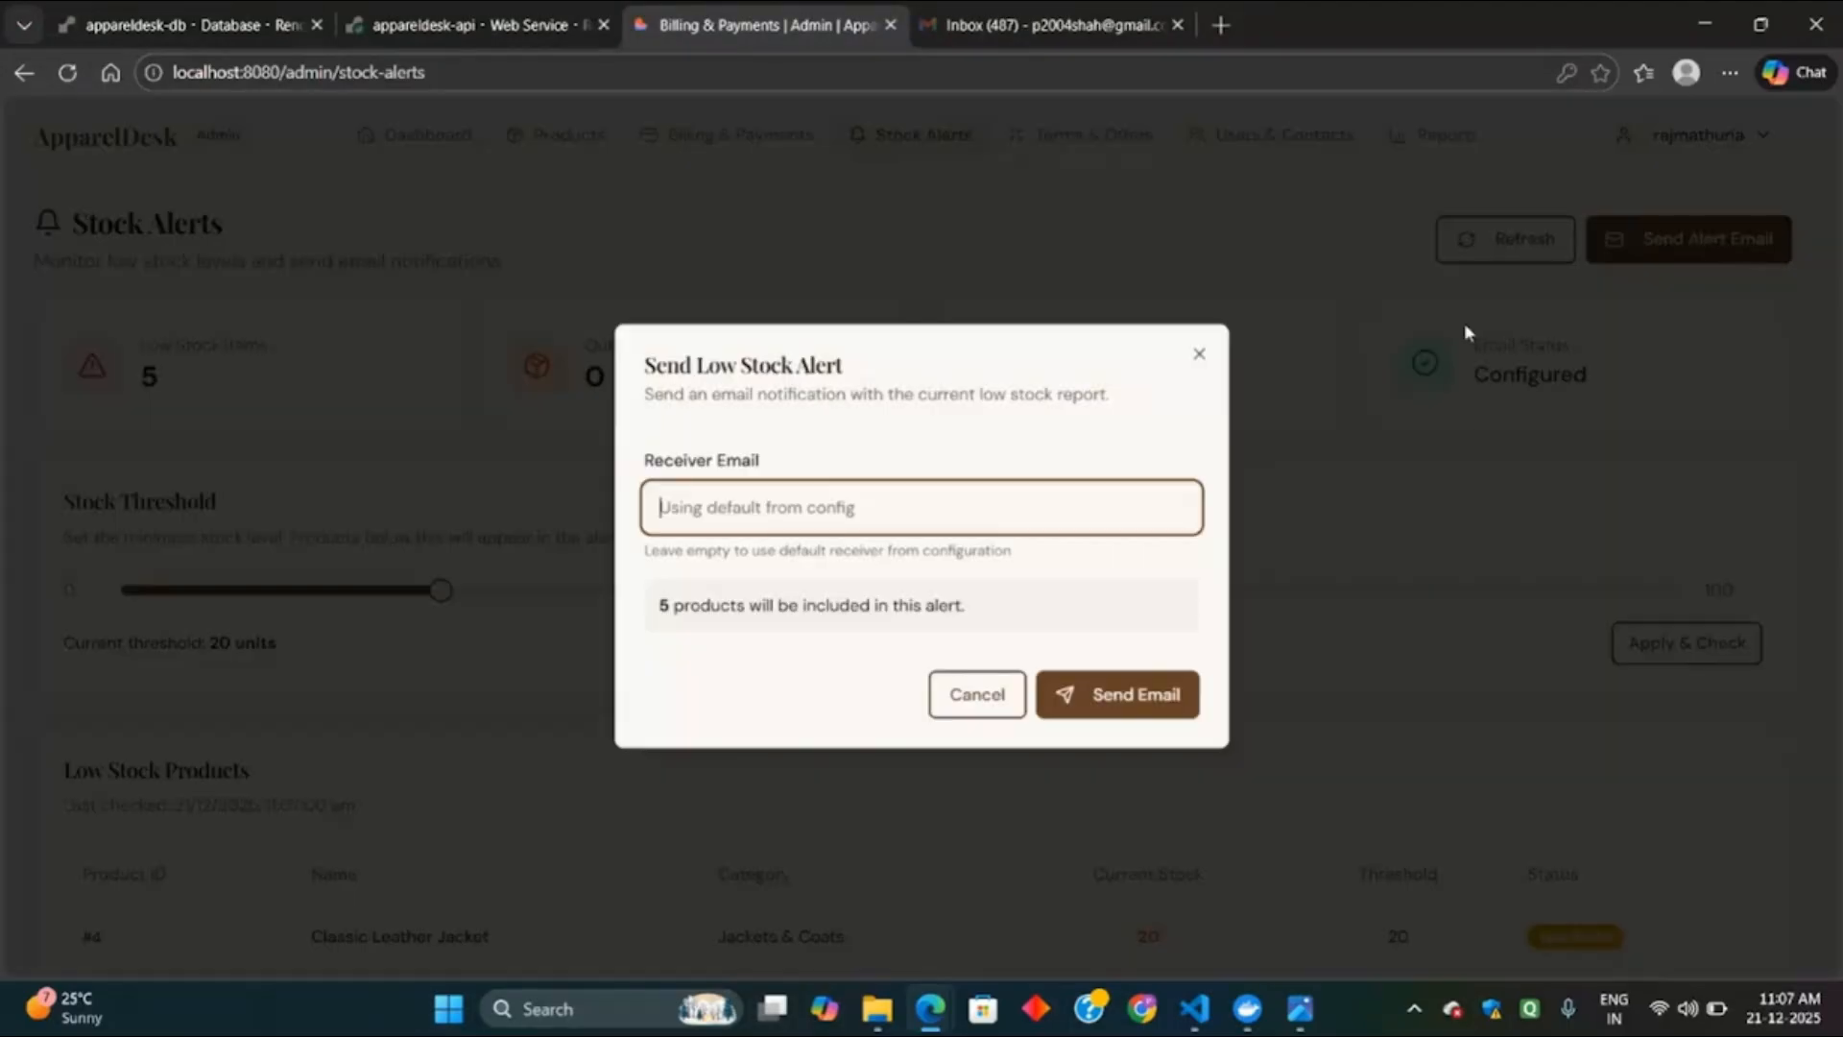
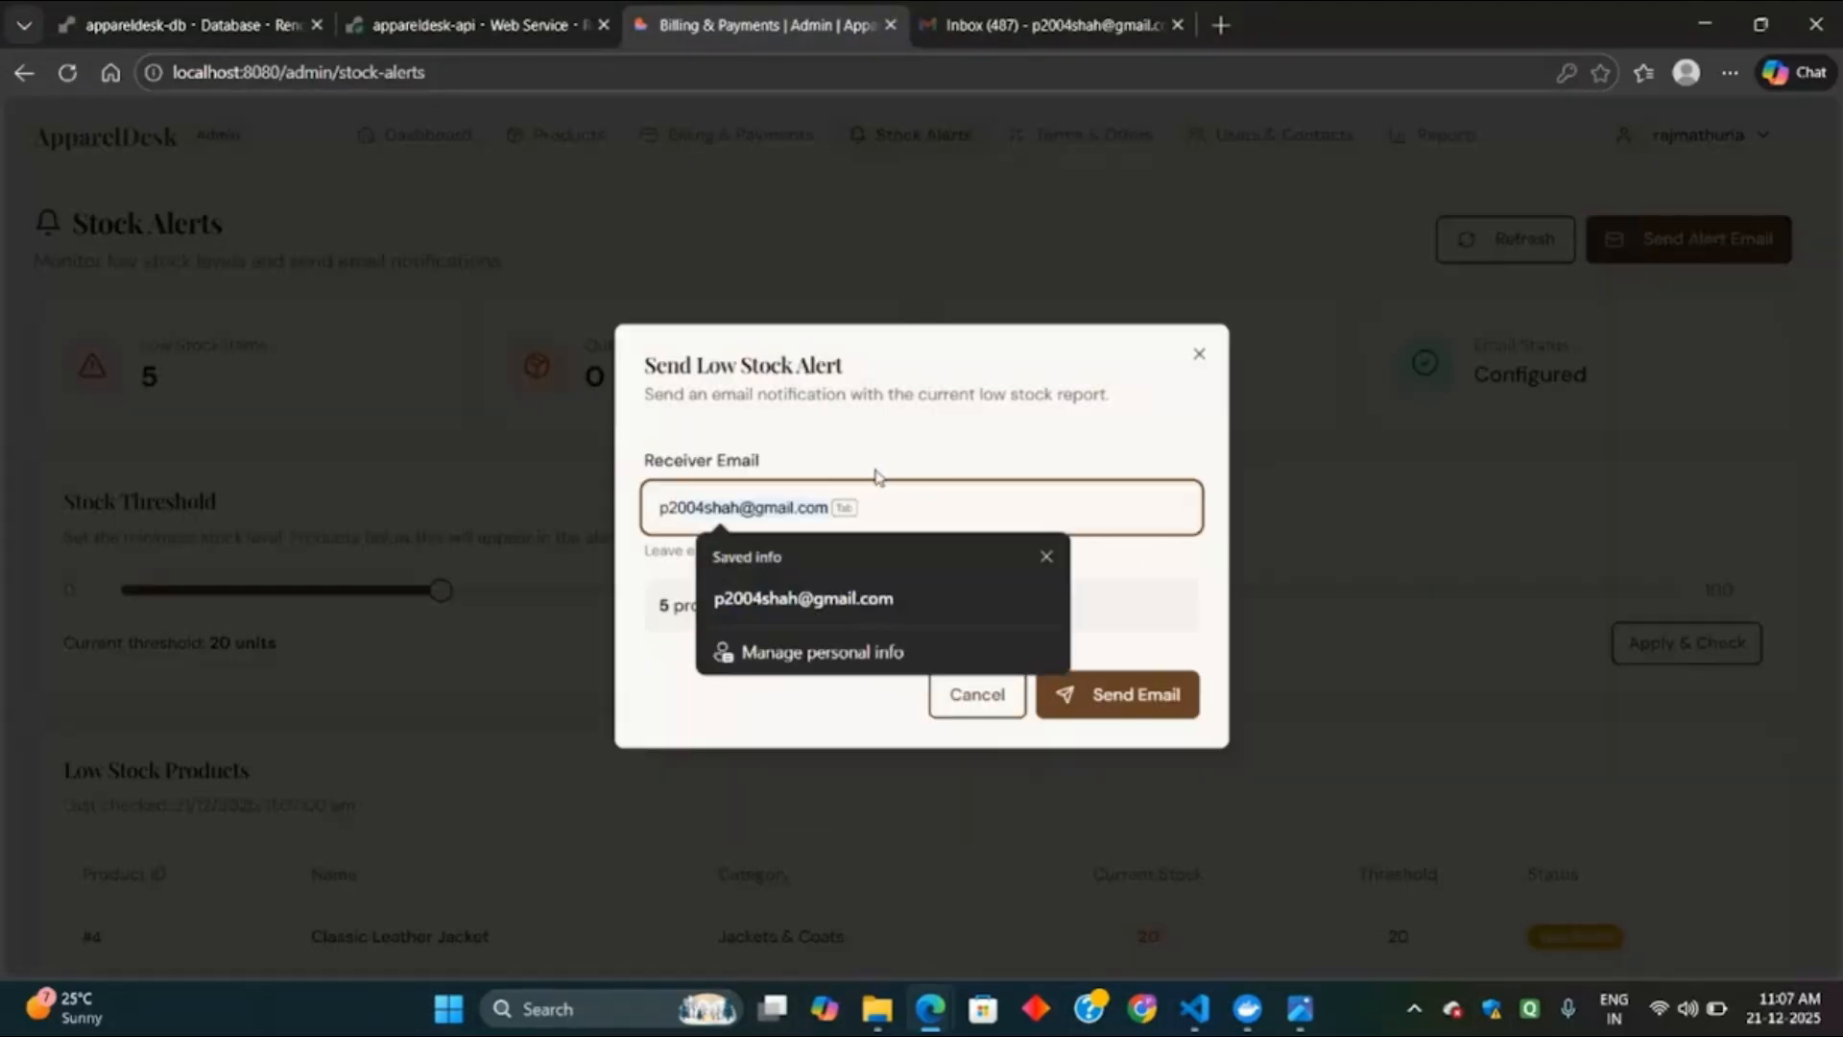
{"action": "key", "text": "Tab"}
{"action": "key", "text": "Tab"}
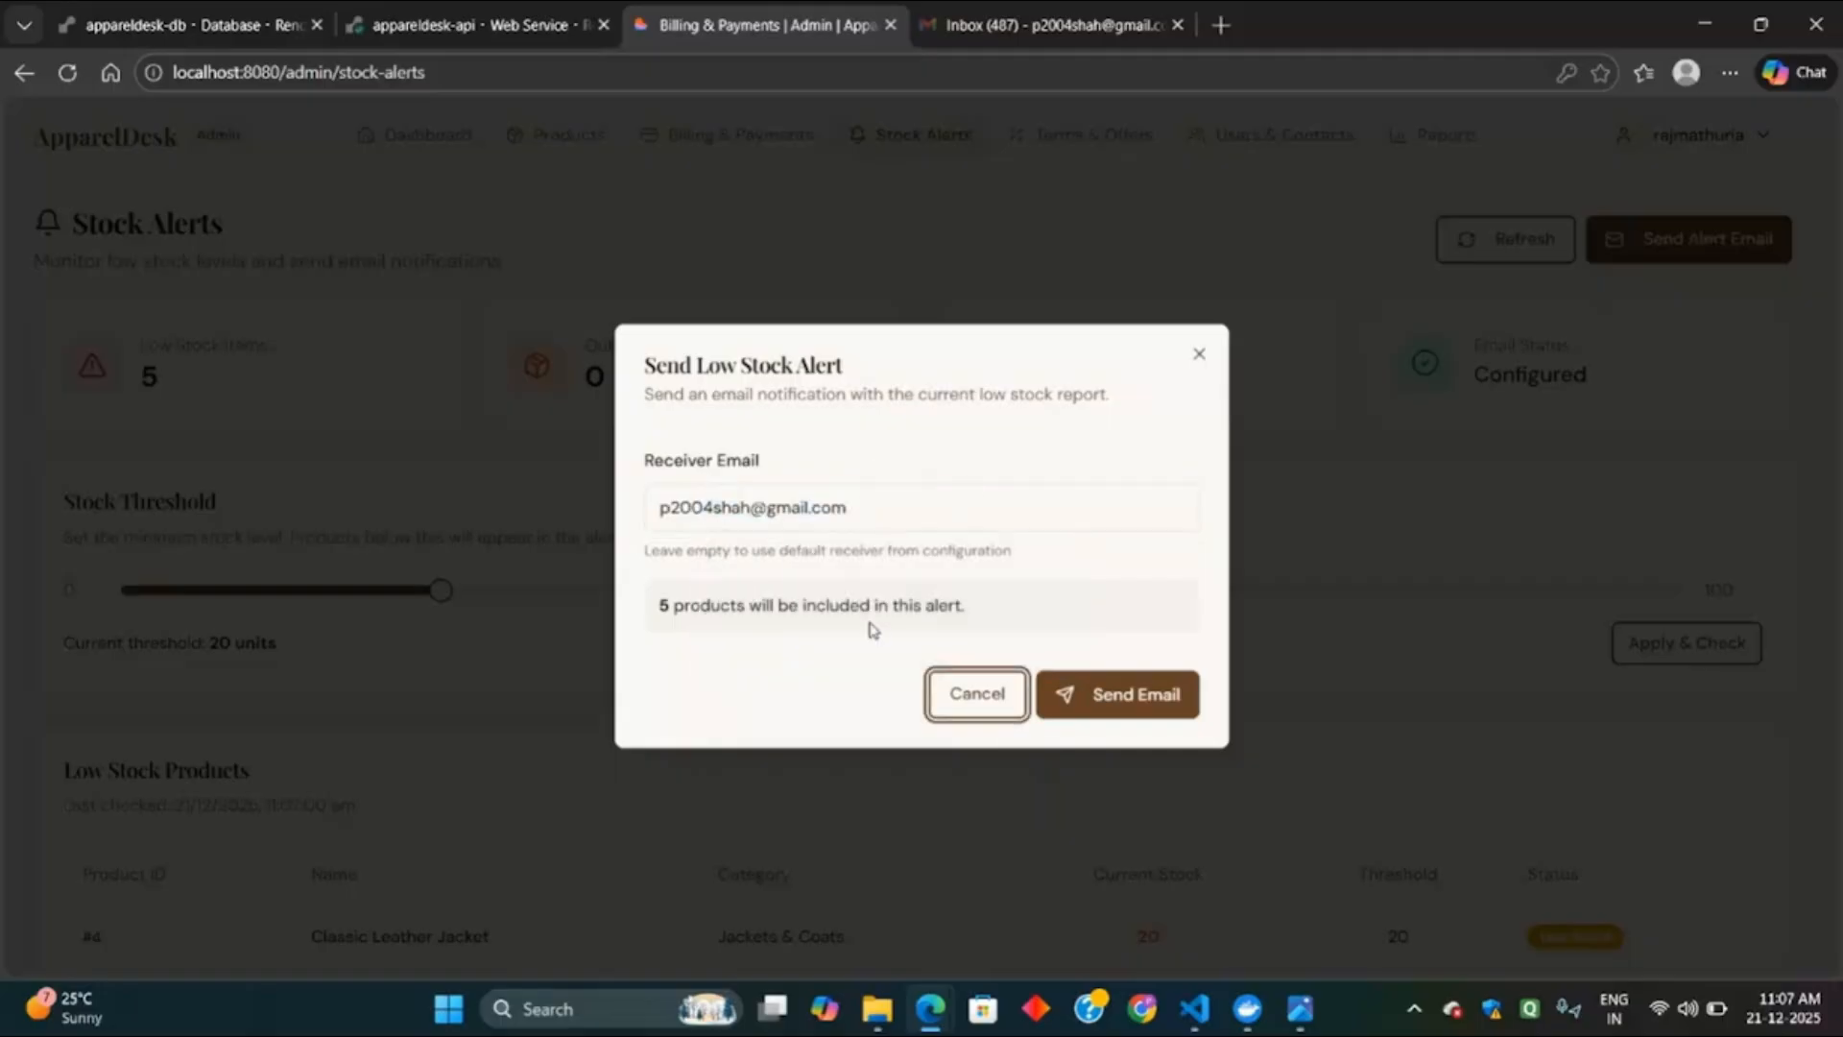
{"action": "left_click_drag", "start_coordinate": [649, 606], "coordinate": [1031, 635]}
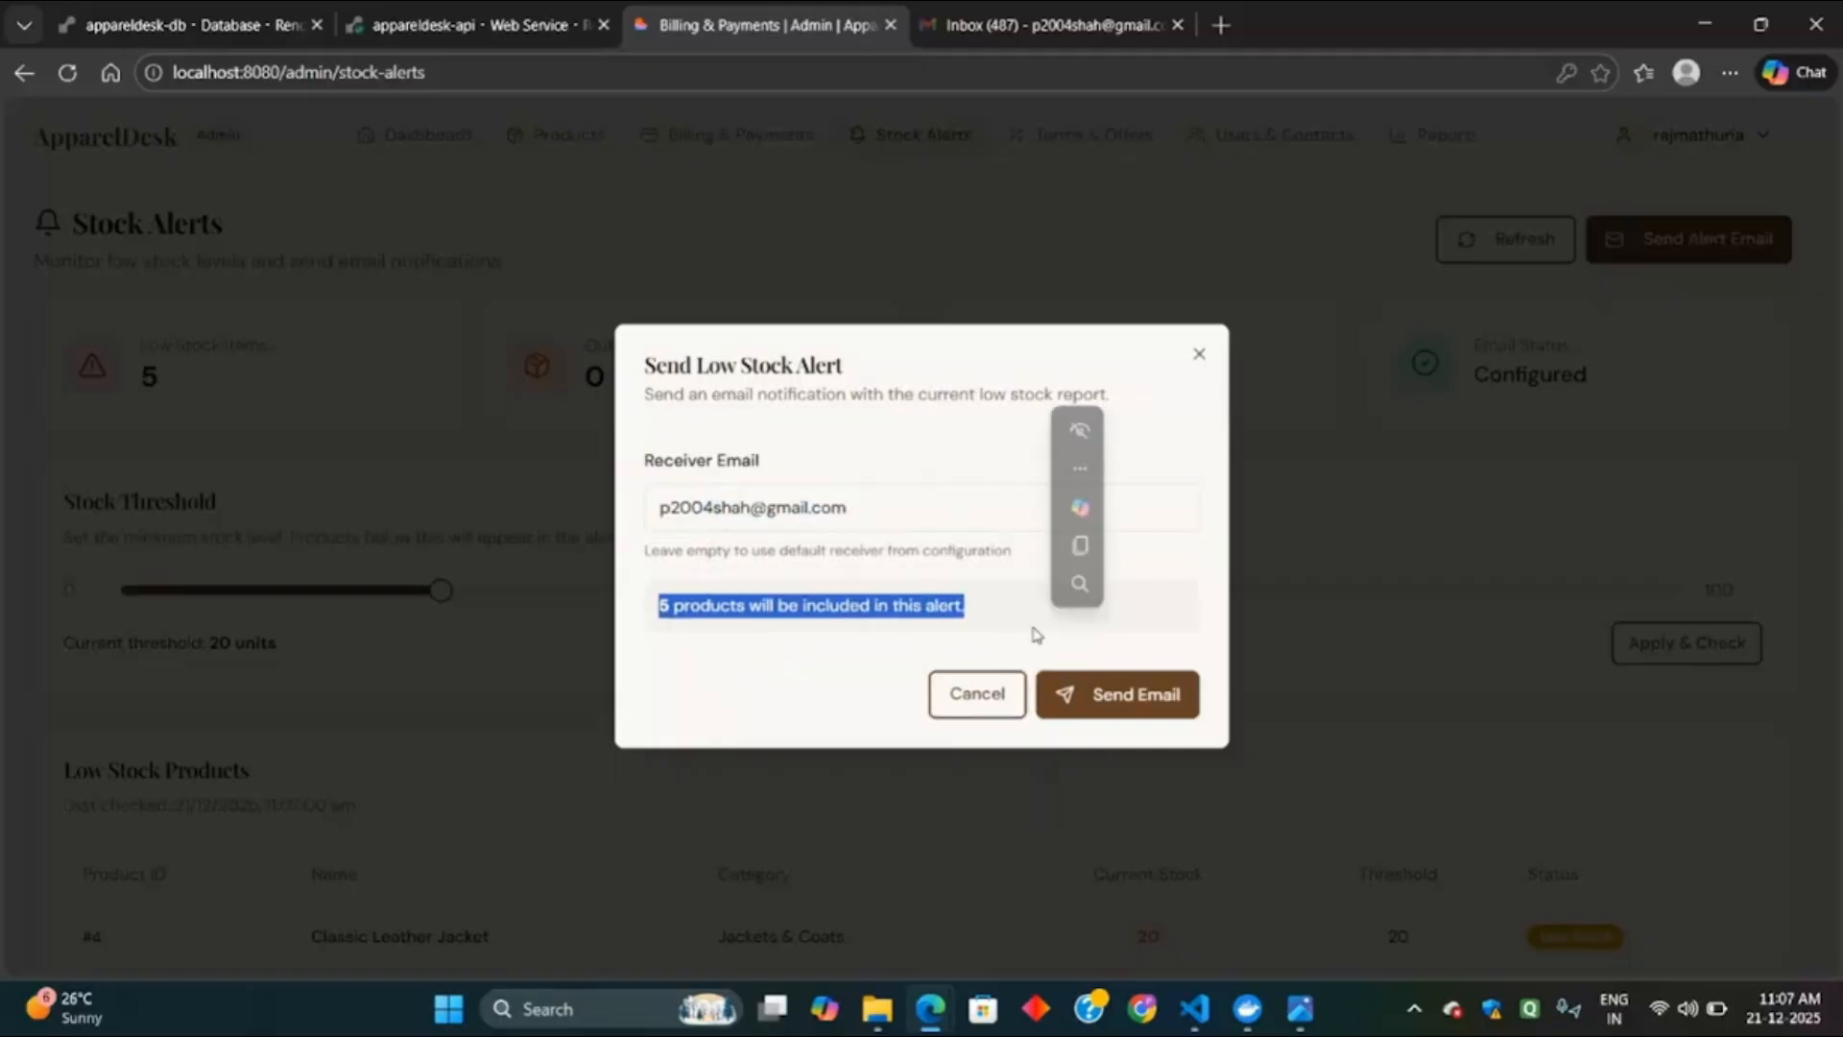
{"action": "left_click", "coordinate": [1157, 704]}
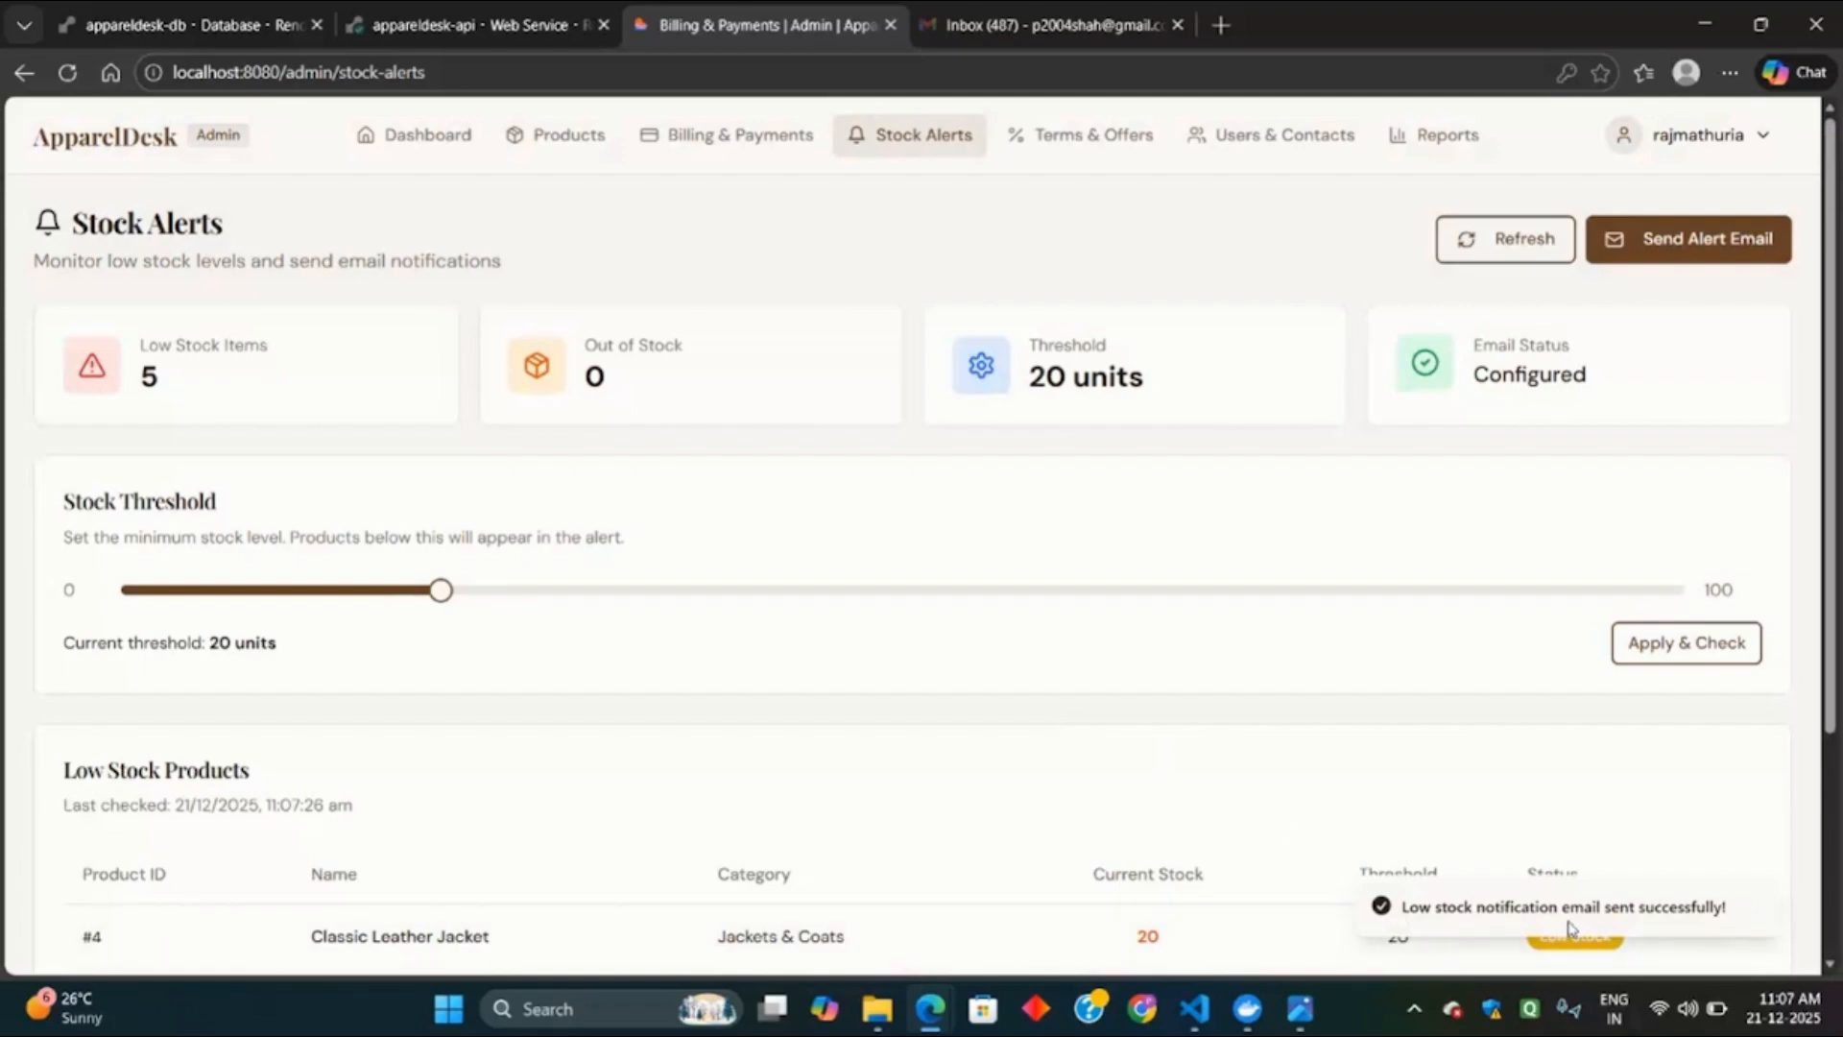
{"action": "left_click", "coordinate": [975, 9]}
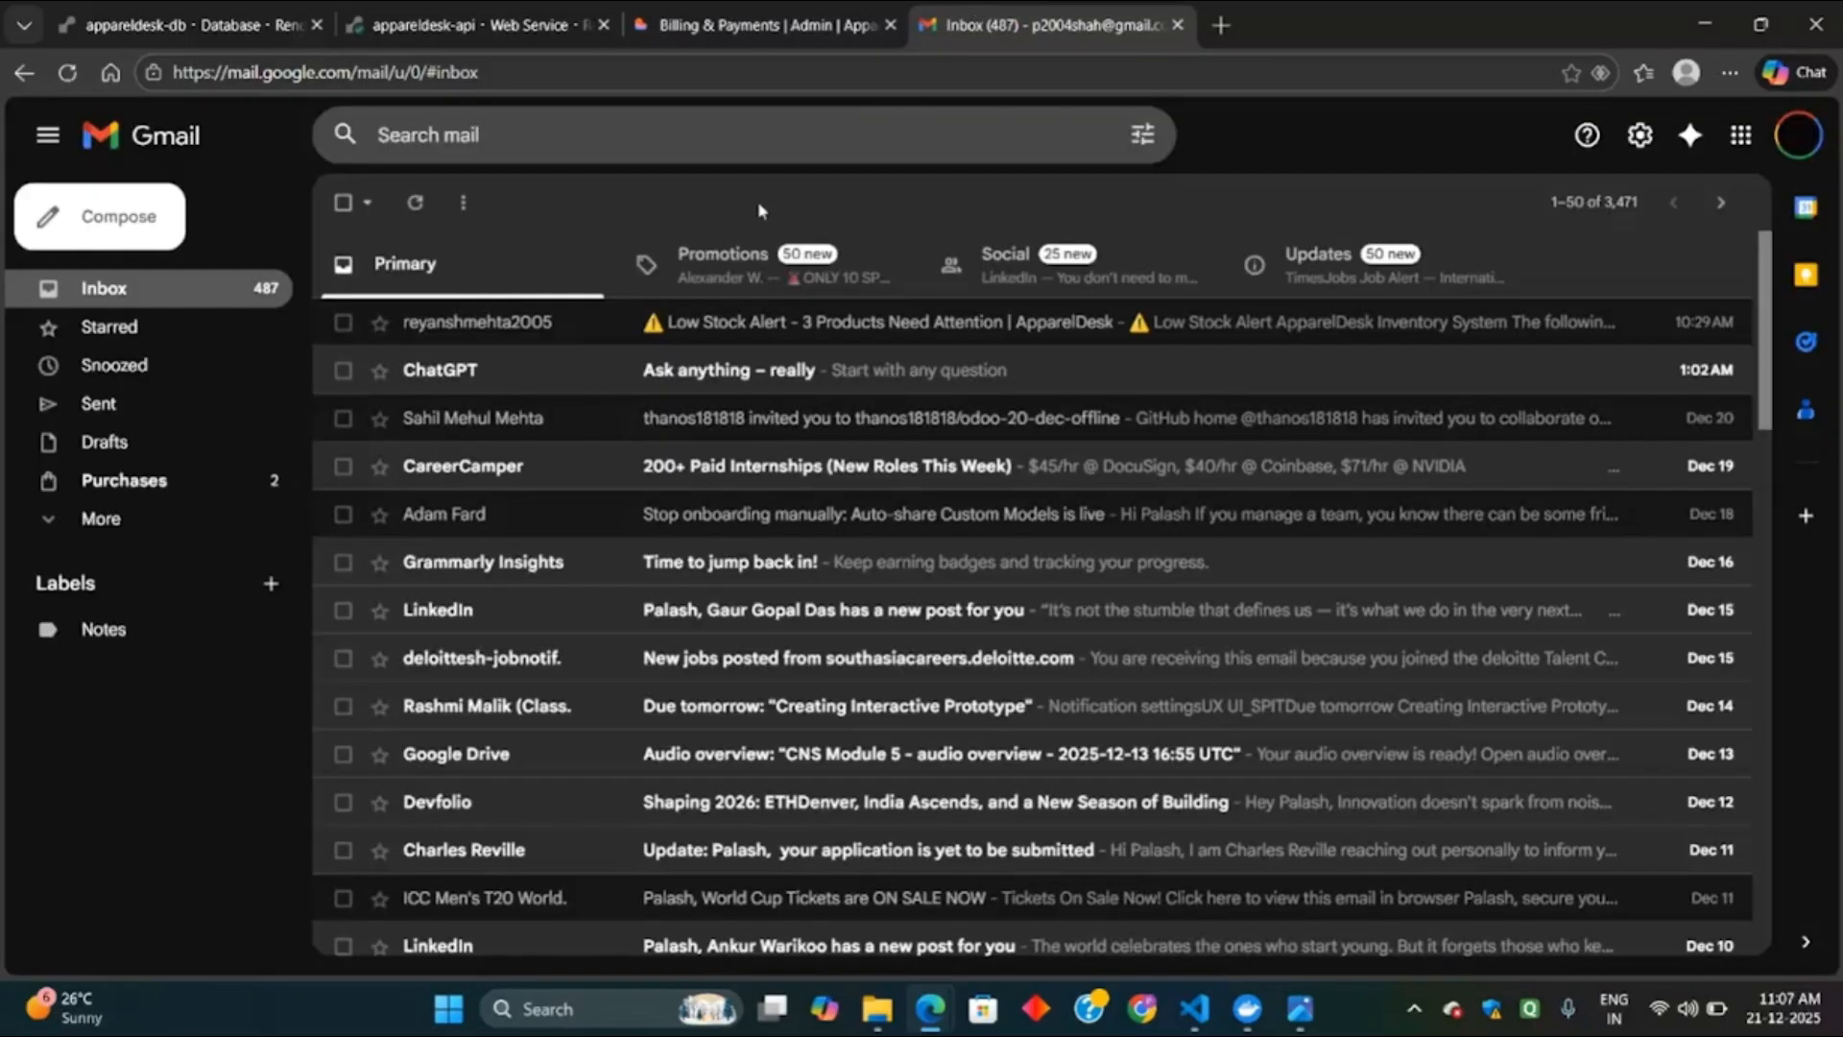
Refresh Gmail, read the new Low Stock Alert email's product table, then return to ApparelDesk.
{"action": "left_click", "coordinate": [420, 203]}
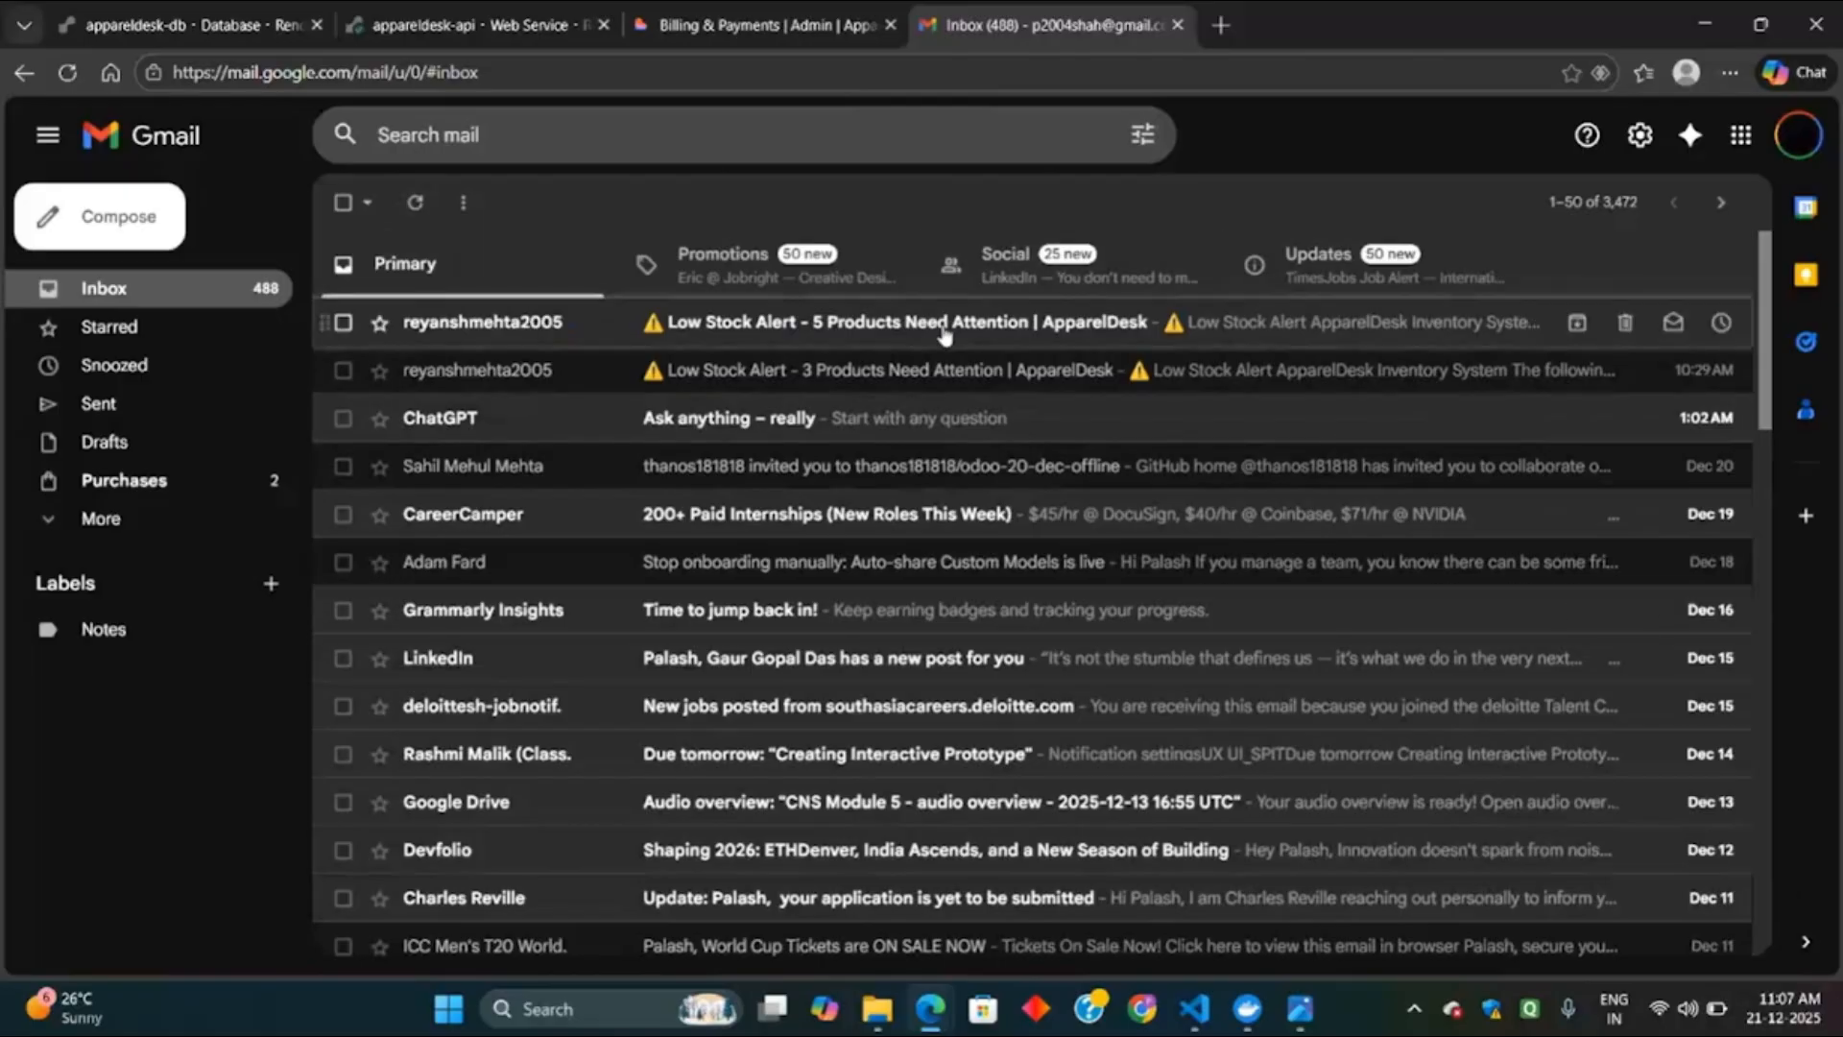
{"action": "left_click", "coordinate": [944, 331]}
{"action": "scroll", "coordinate": [1056, 580], "scroll_direction": "down", "scroll_amount": 3}
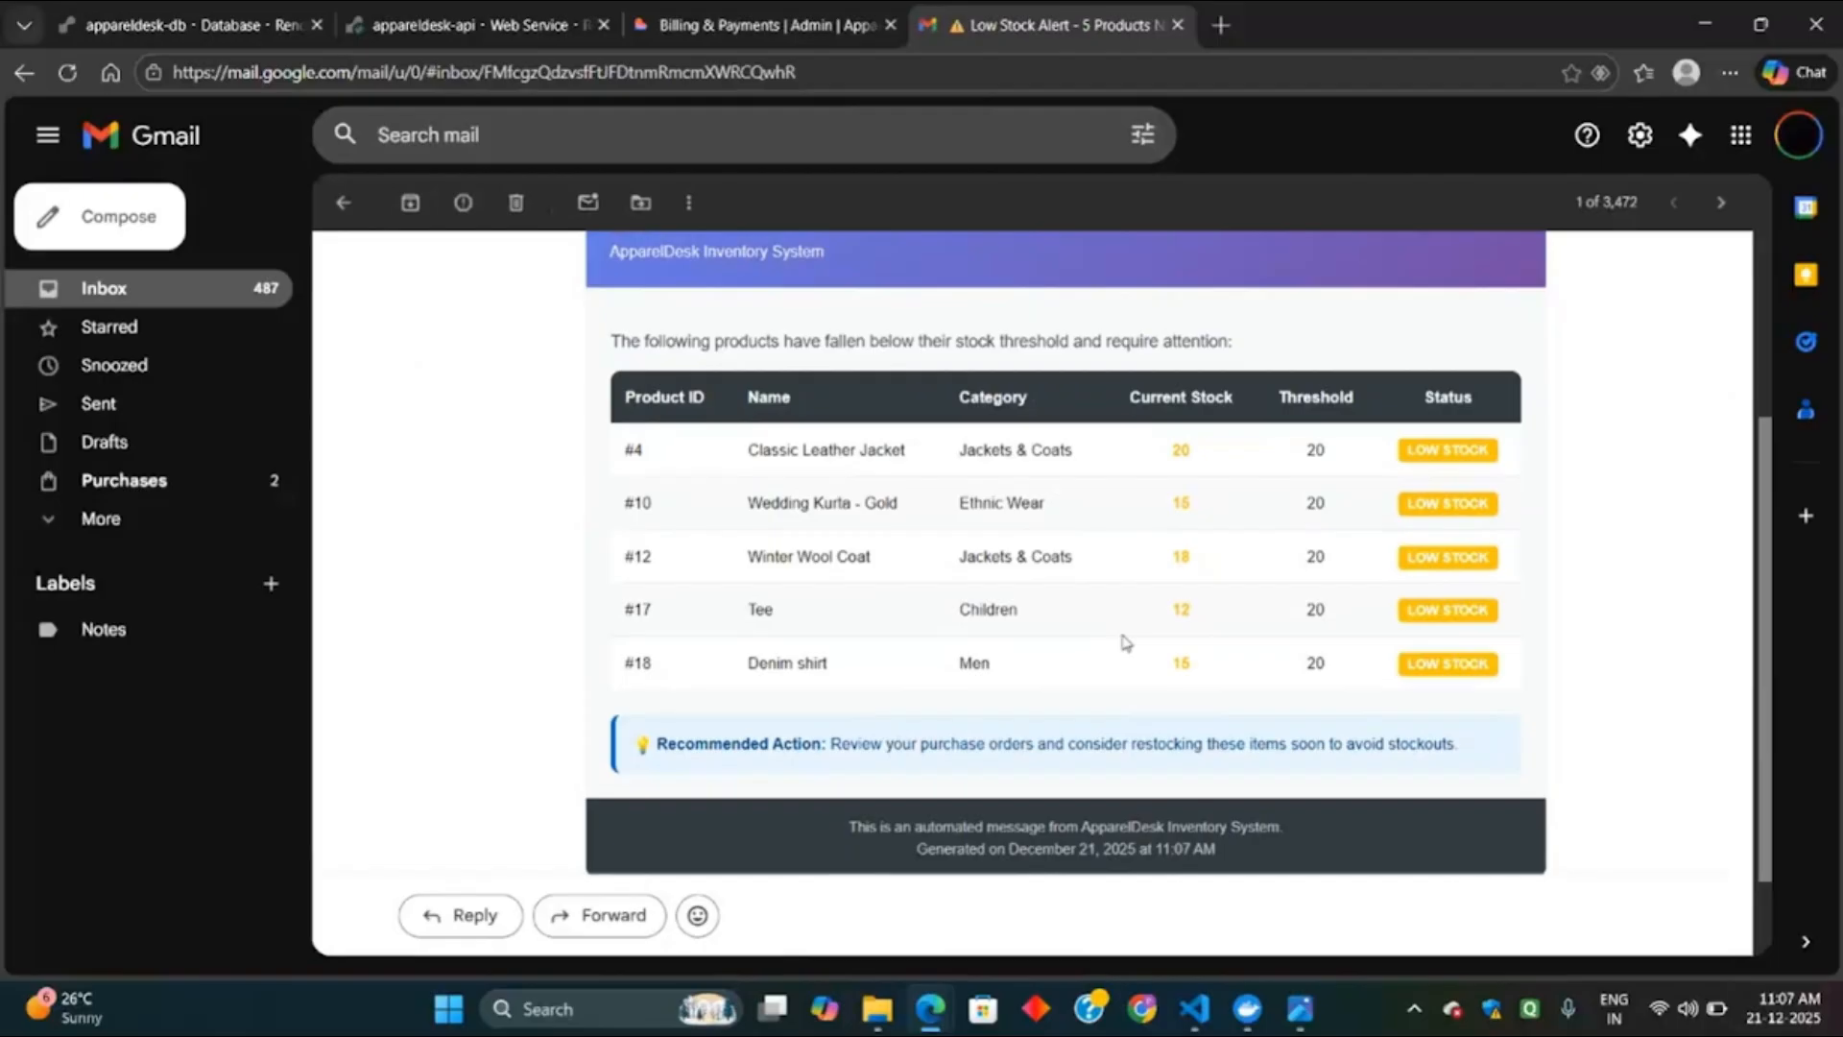
{"action": "left_click", "coordinate": [827, 13]}
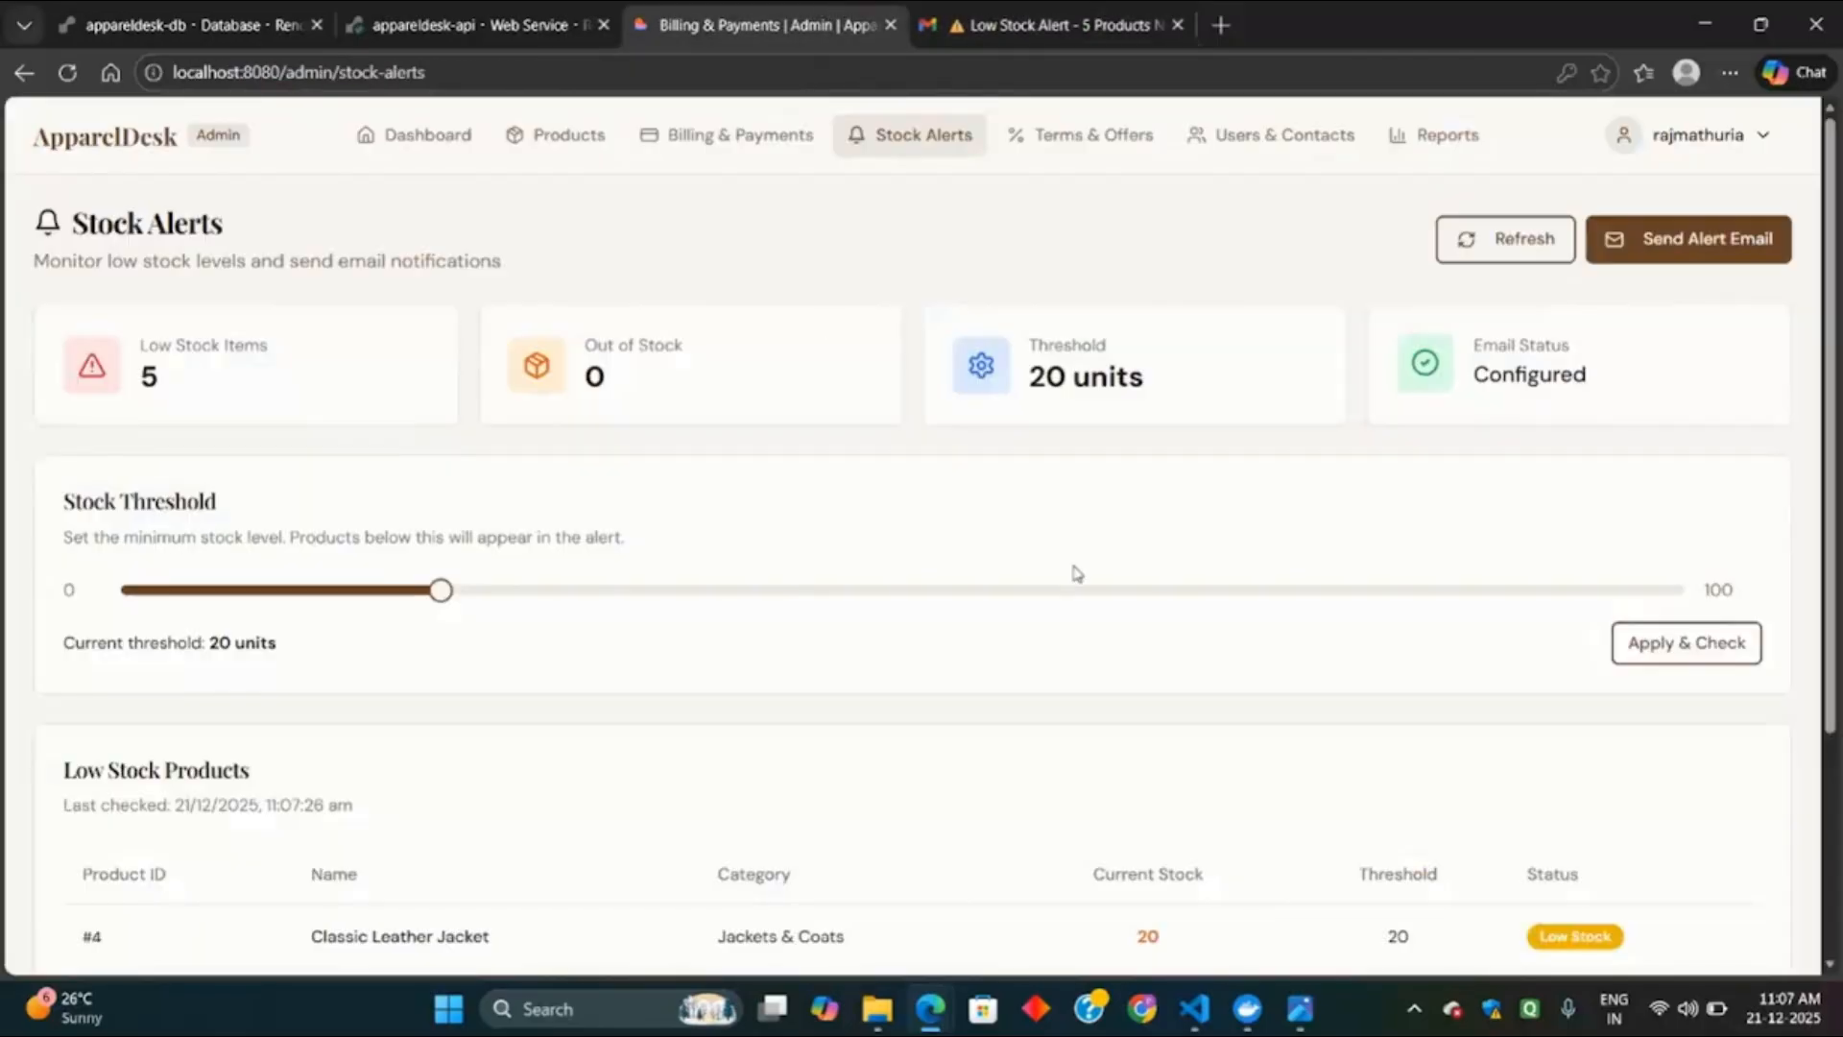
Go to Terms & Offers and view the full list of five payment terms.
{"action": "scroll", "coordinate": [998, 572], "scroll_direction": "down", "scroll_amount": 3}
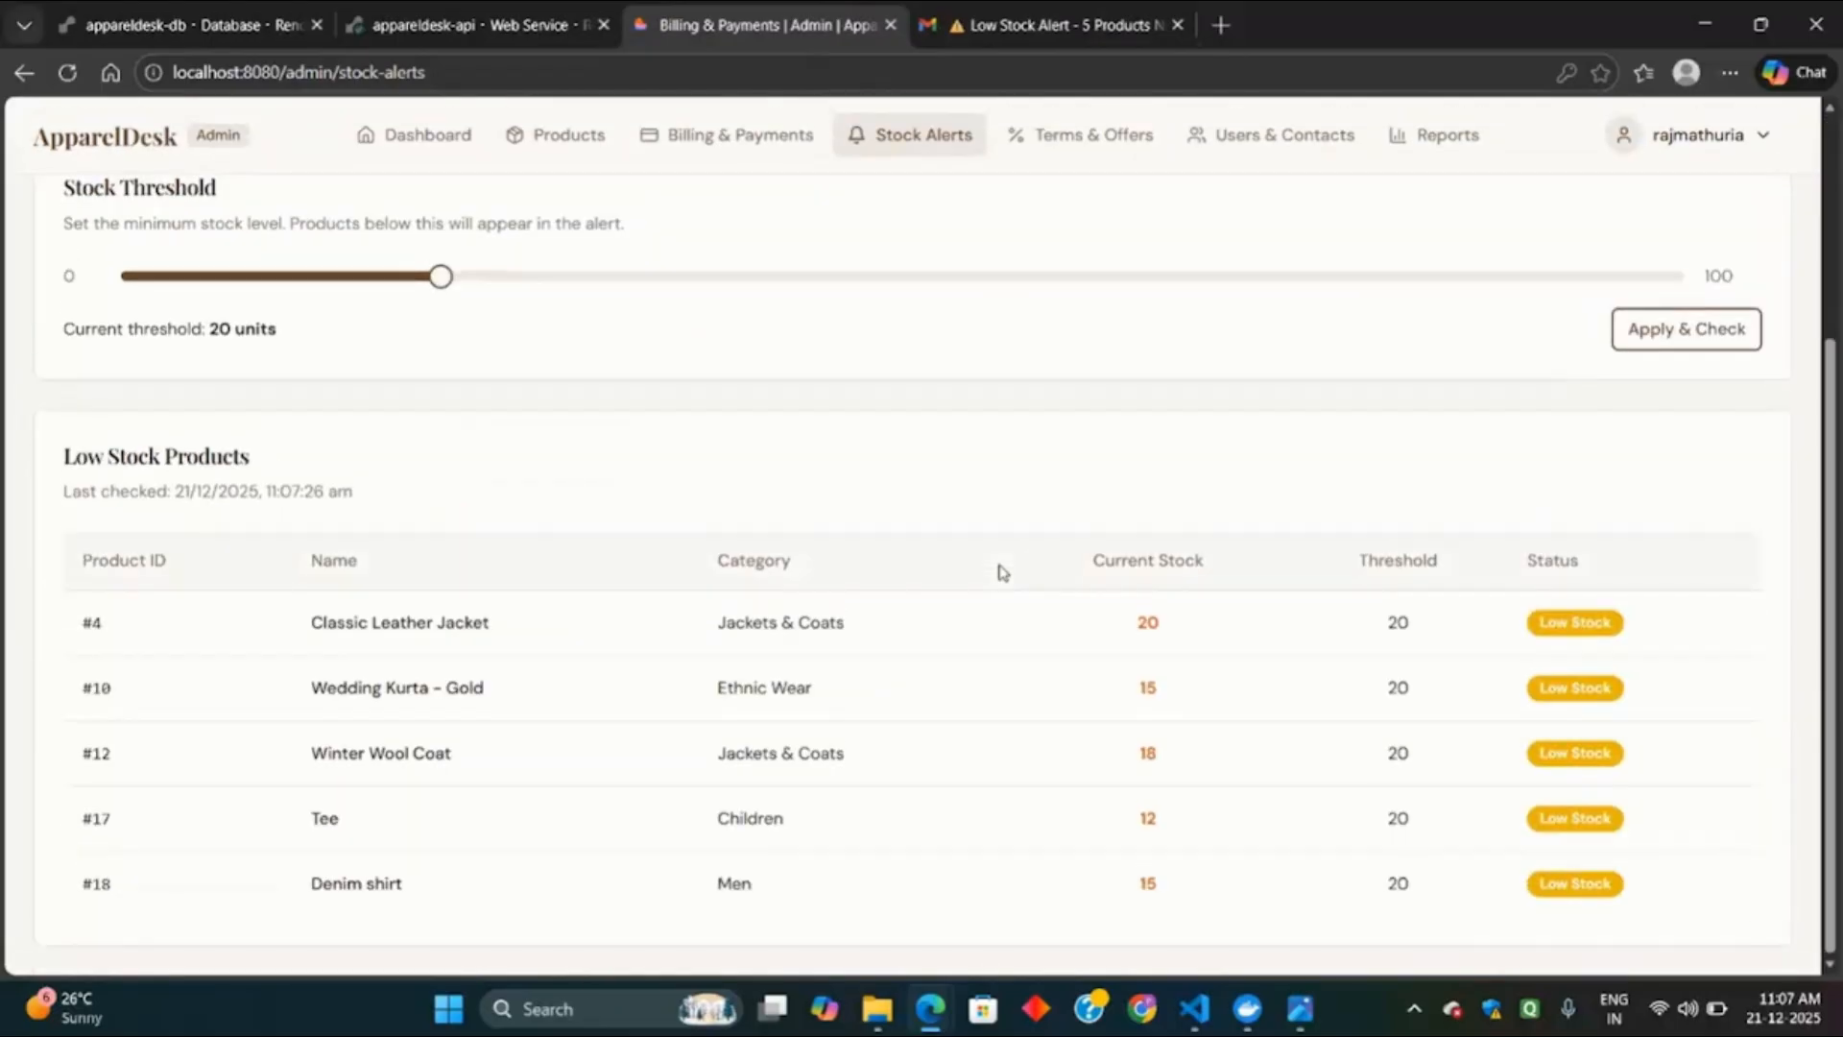
{"action": "scroll", "coordinate": [1004, 572], "scroll_direction": "up", "scroll_amount": 5}
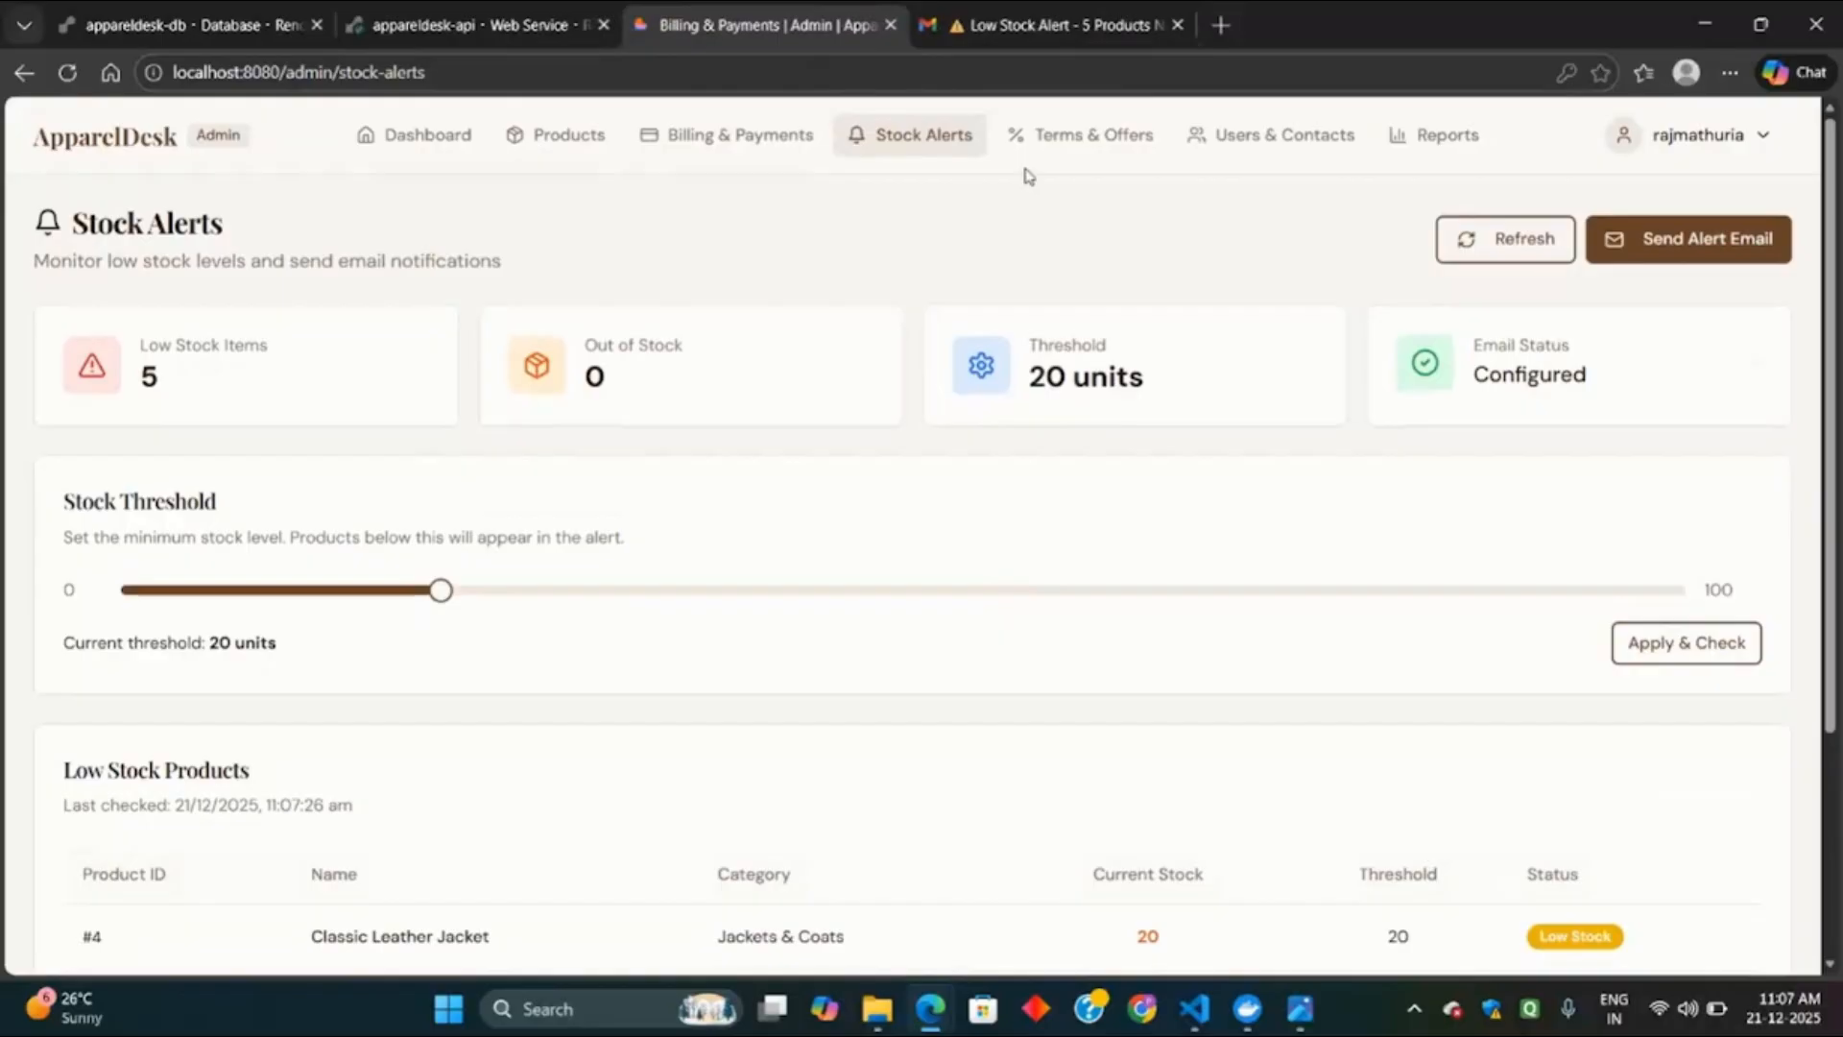
{"action": "left_click", "coordinate": [1087, 148]}
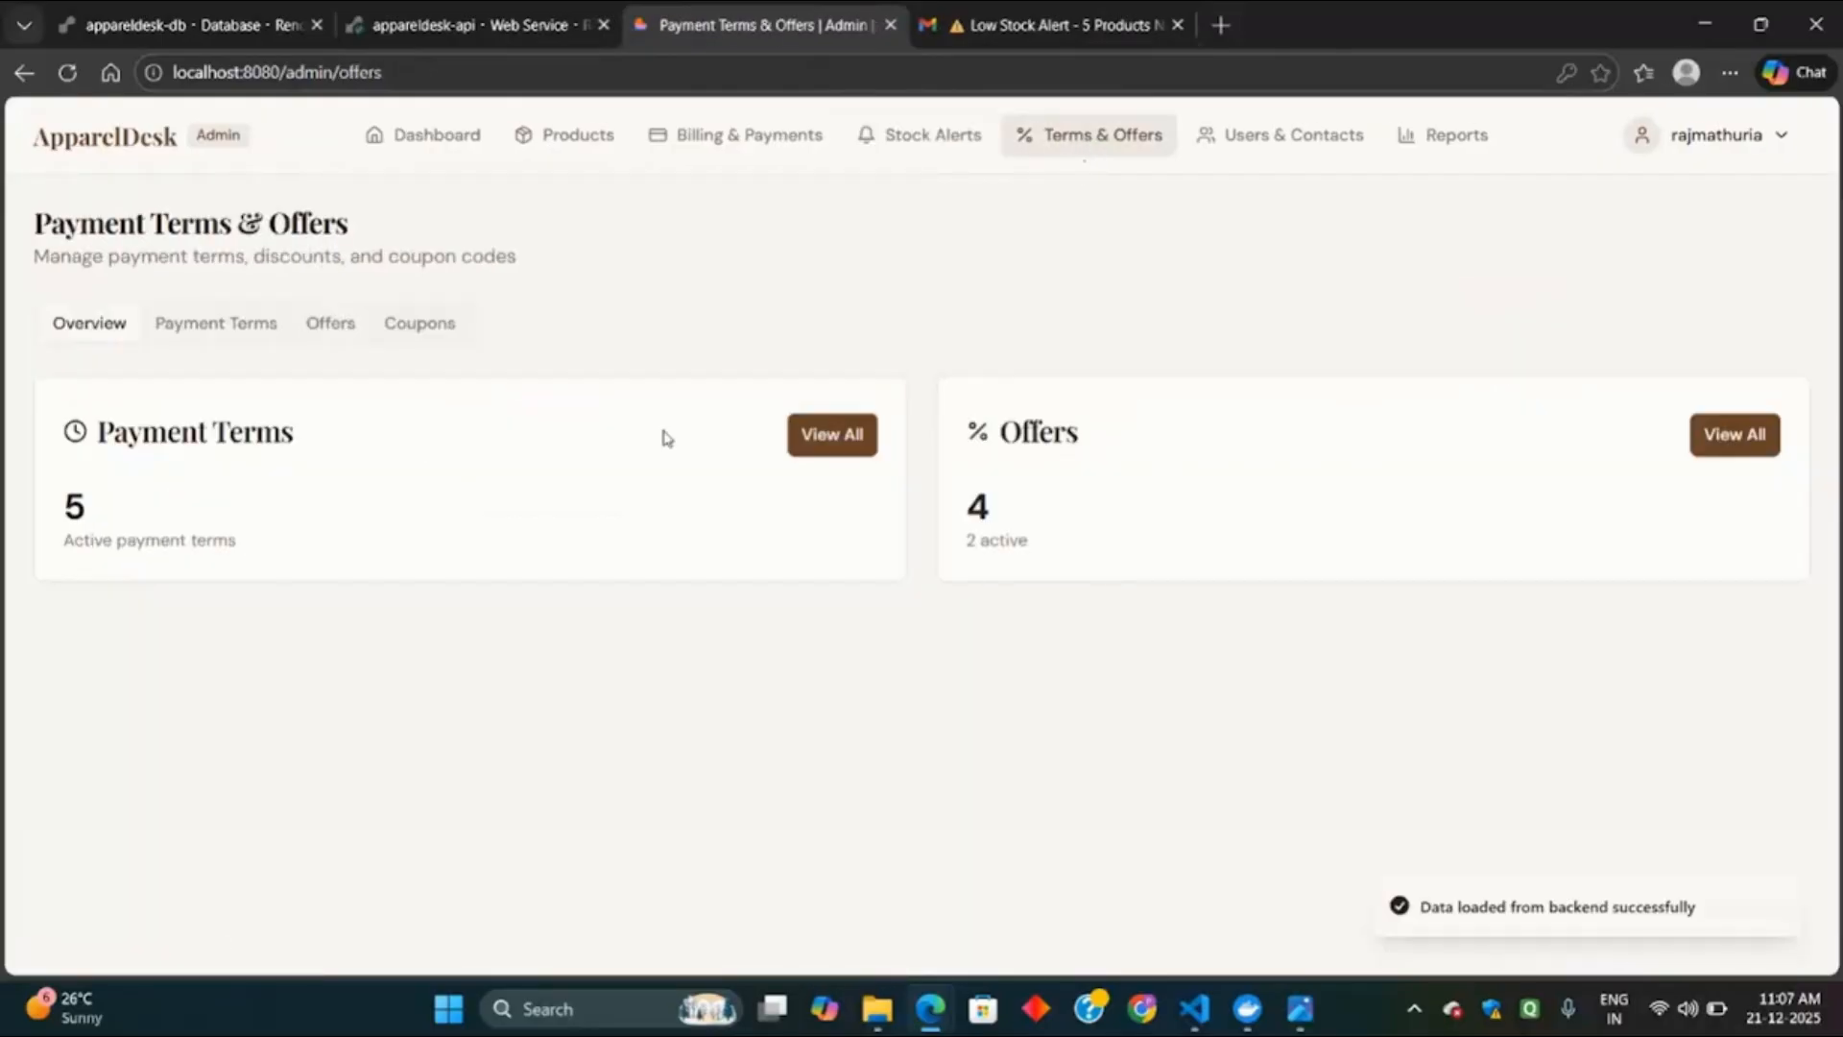
{"action": "left_click", "coordinate": [834, 435]}
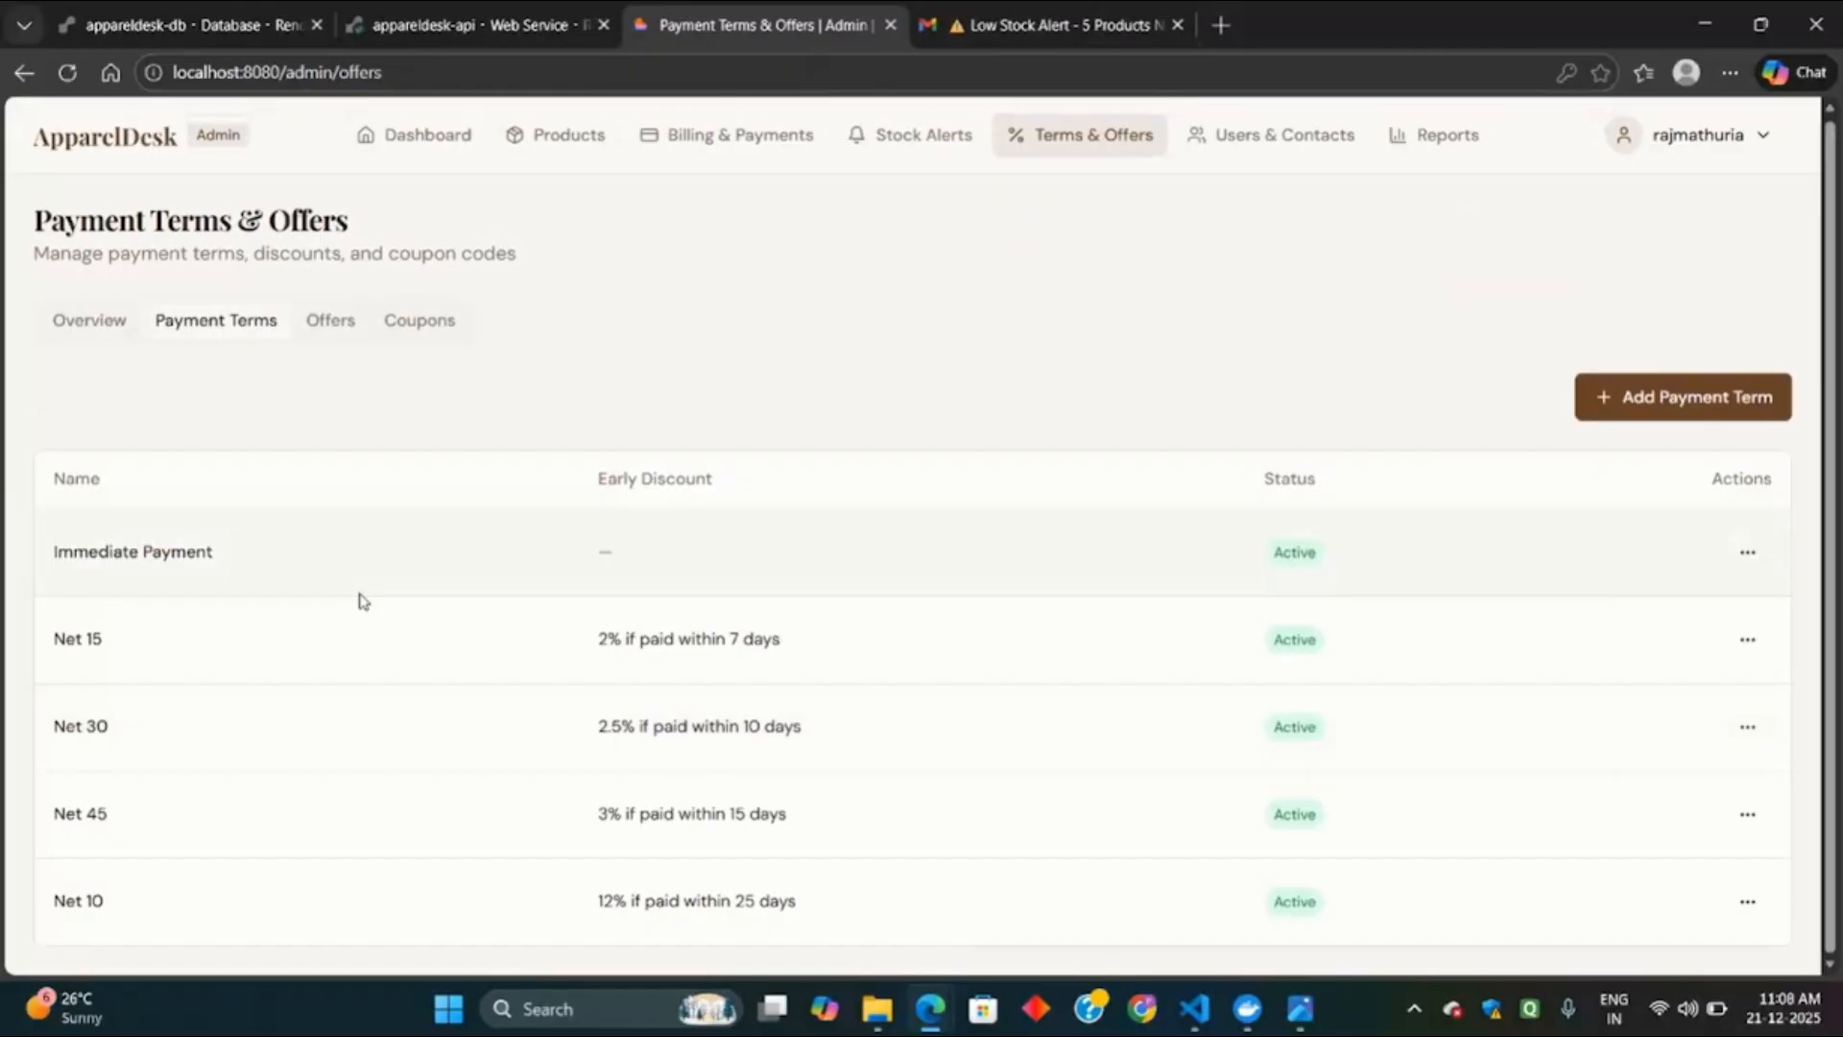
Try creating an inactive Net 15 term with a 10% early-payment discount within 50 days.
{"action": "left_click", "coordinate": [1666, 403]}
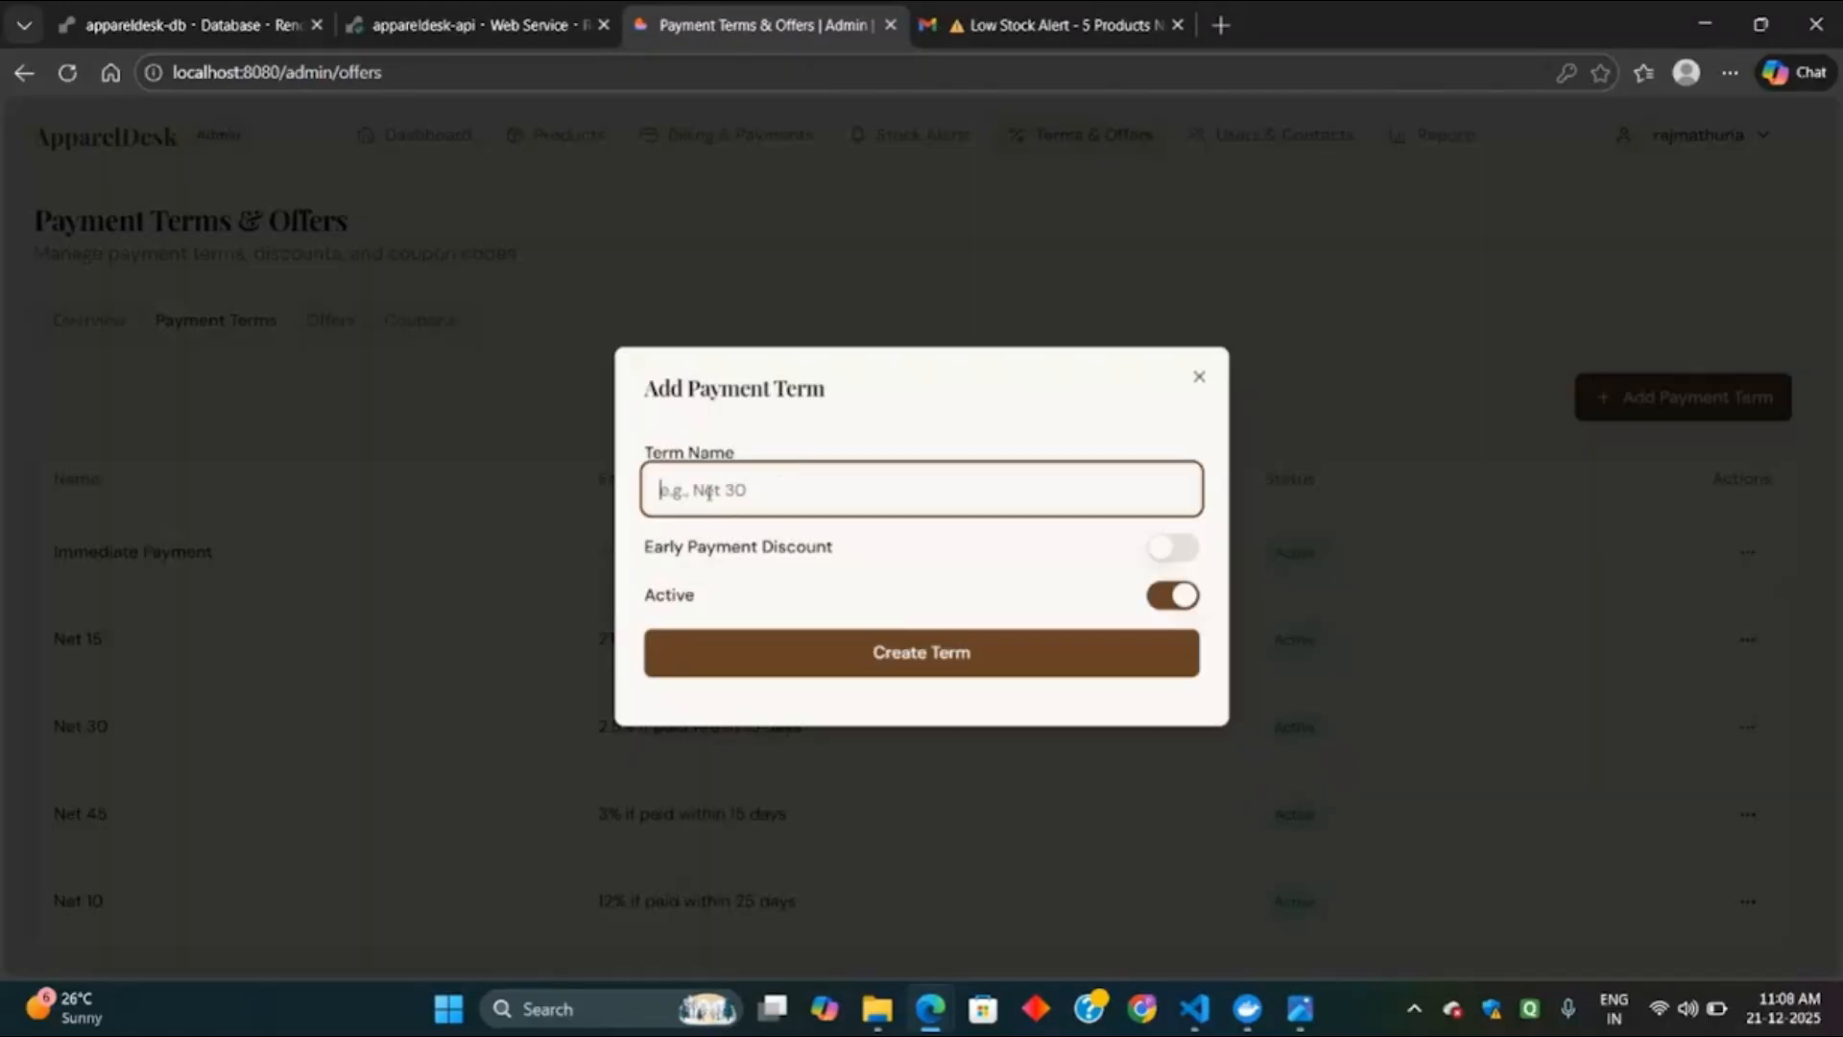
{"action": "type", "text": "Net 15"}
{"action": "left_click", "coordinate": [1171, 549]}
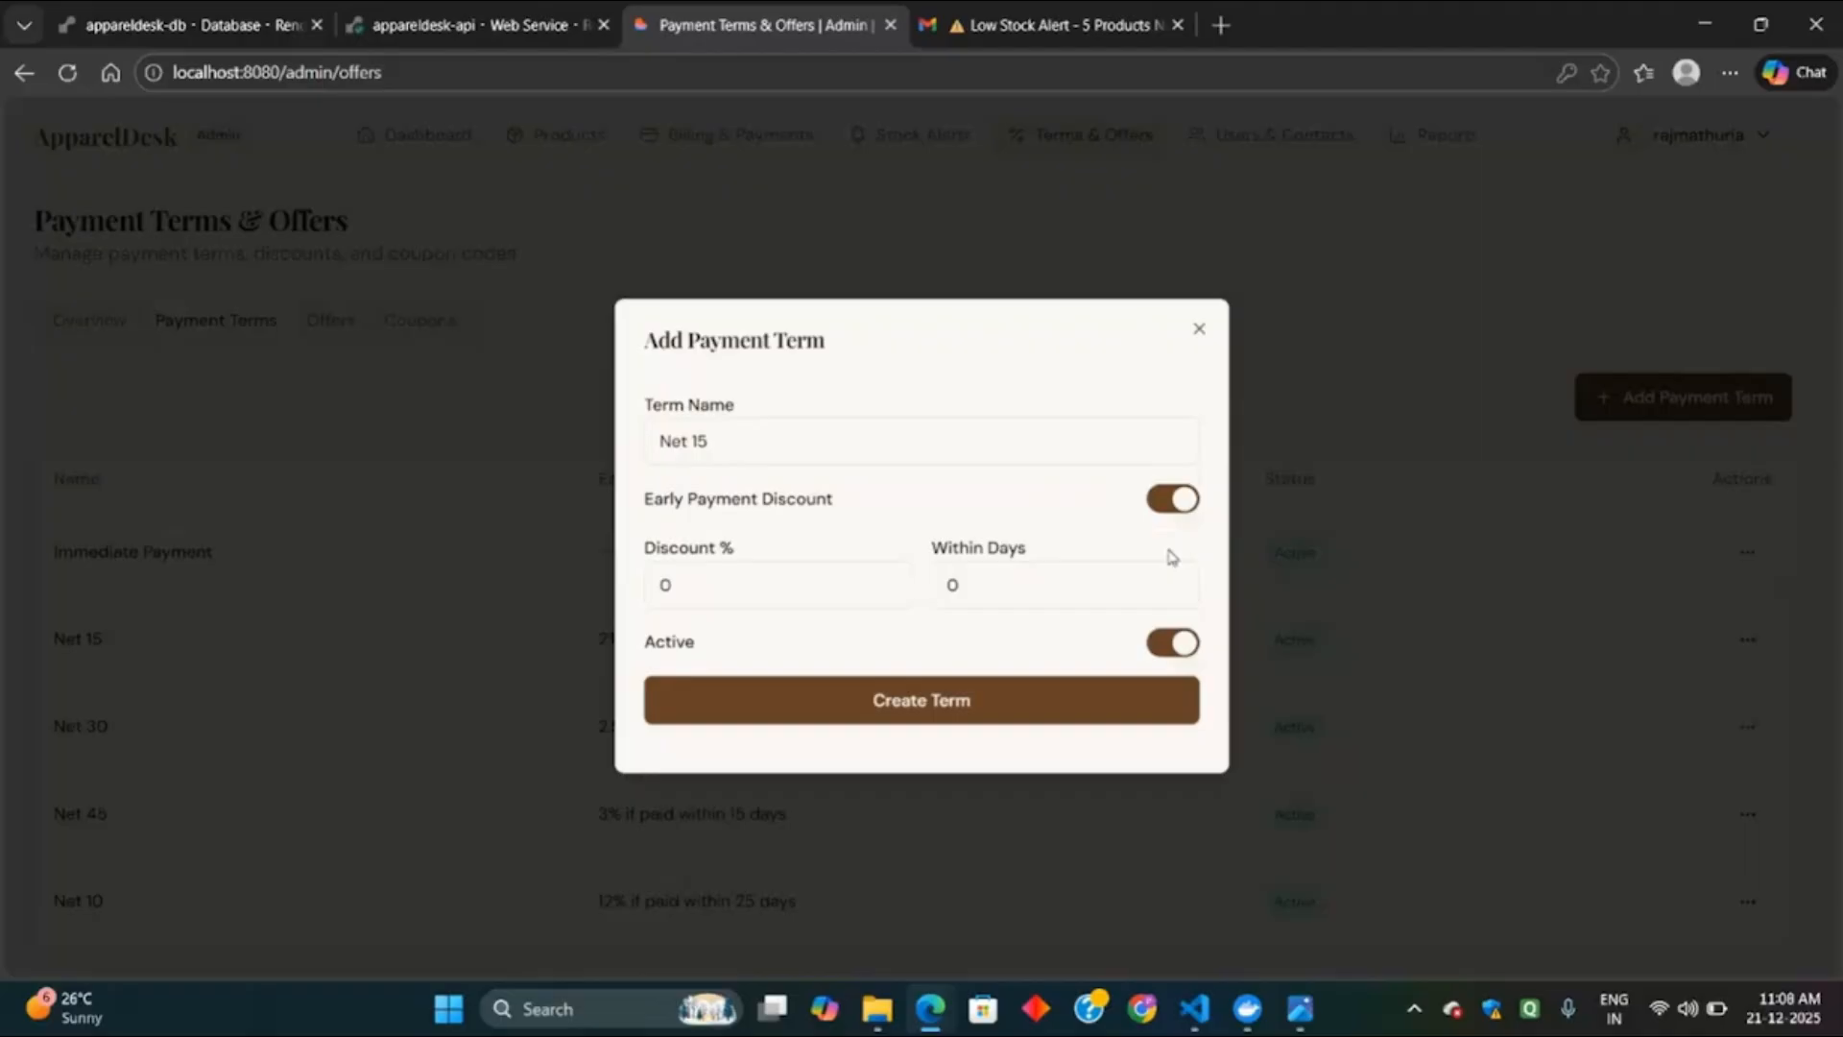
{"action": "left_click", "coordinate": [737, 591]}
{"action": "key", "text": "ctrl+a"}
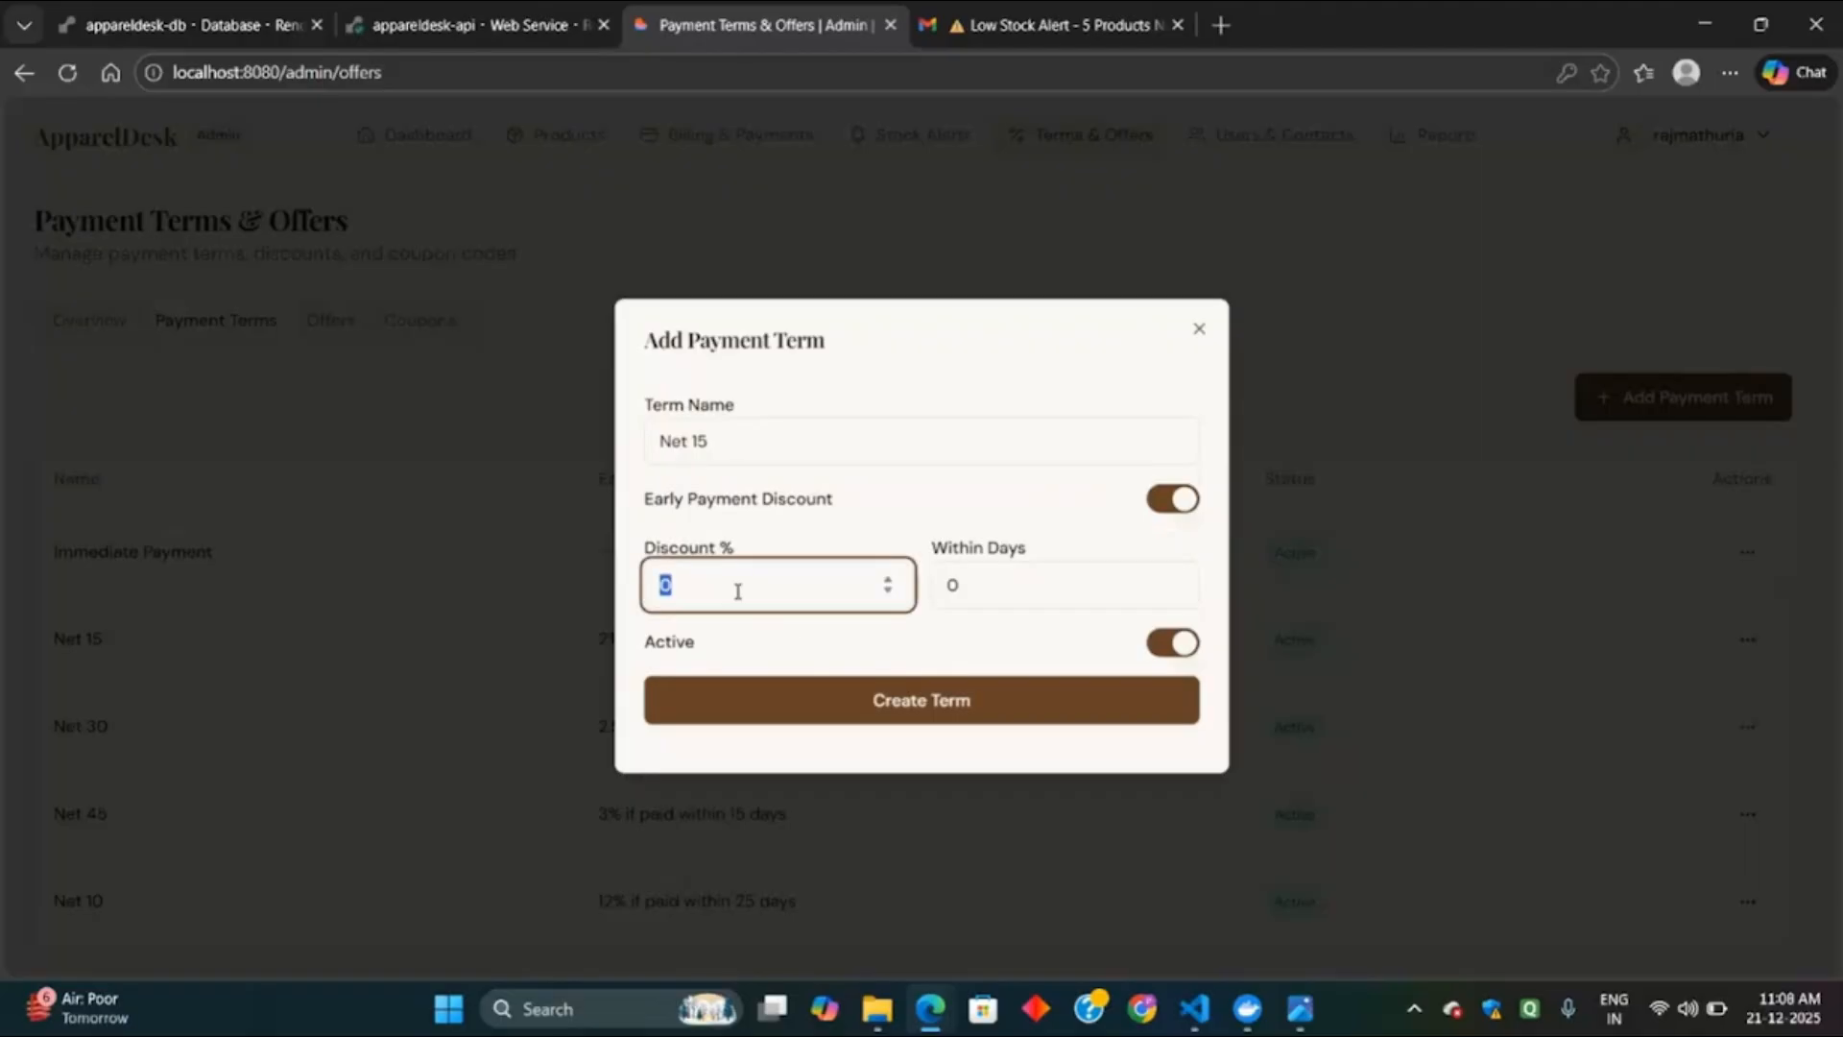
{"action": "type", "text": "10"}
{"action": "left_click", "coordinate": [1003, 576]}
{"action": "key", "text": "ctrl+a"}
{"action": "type", "text": "50"}
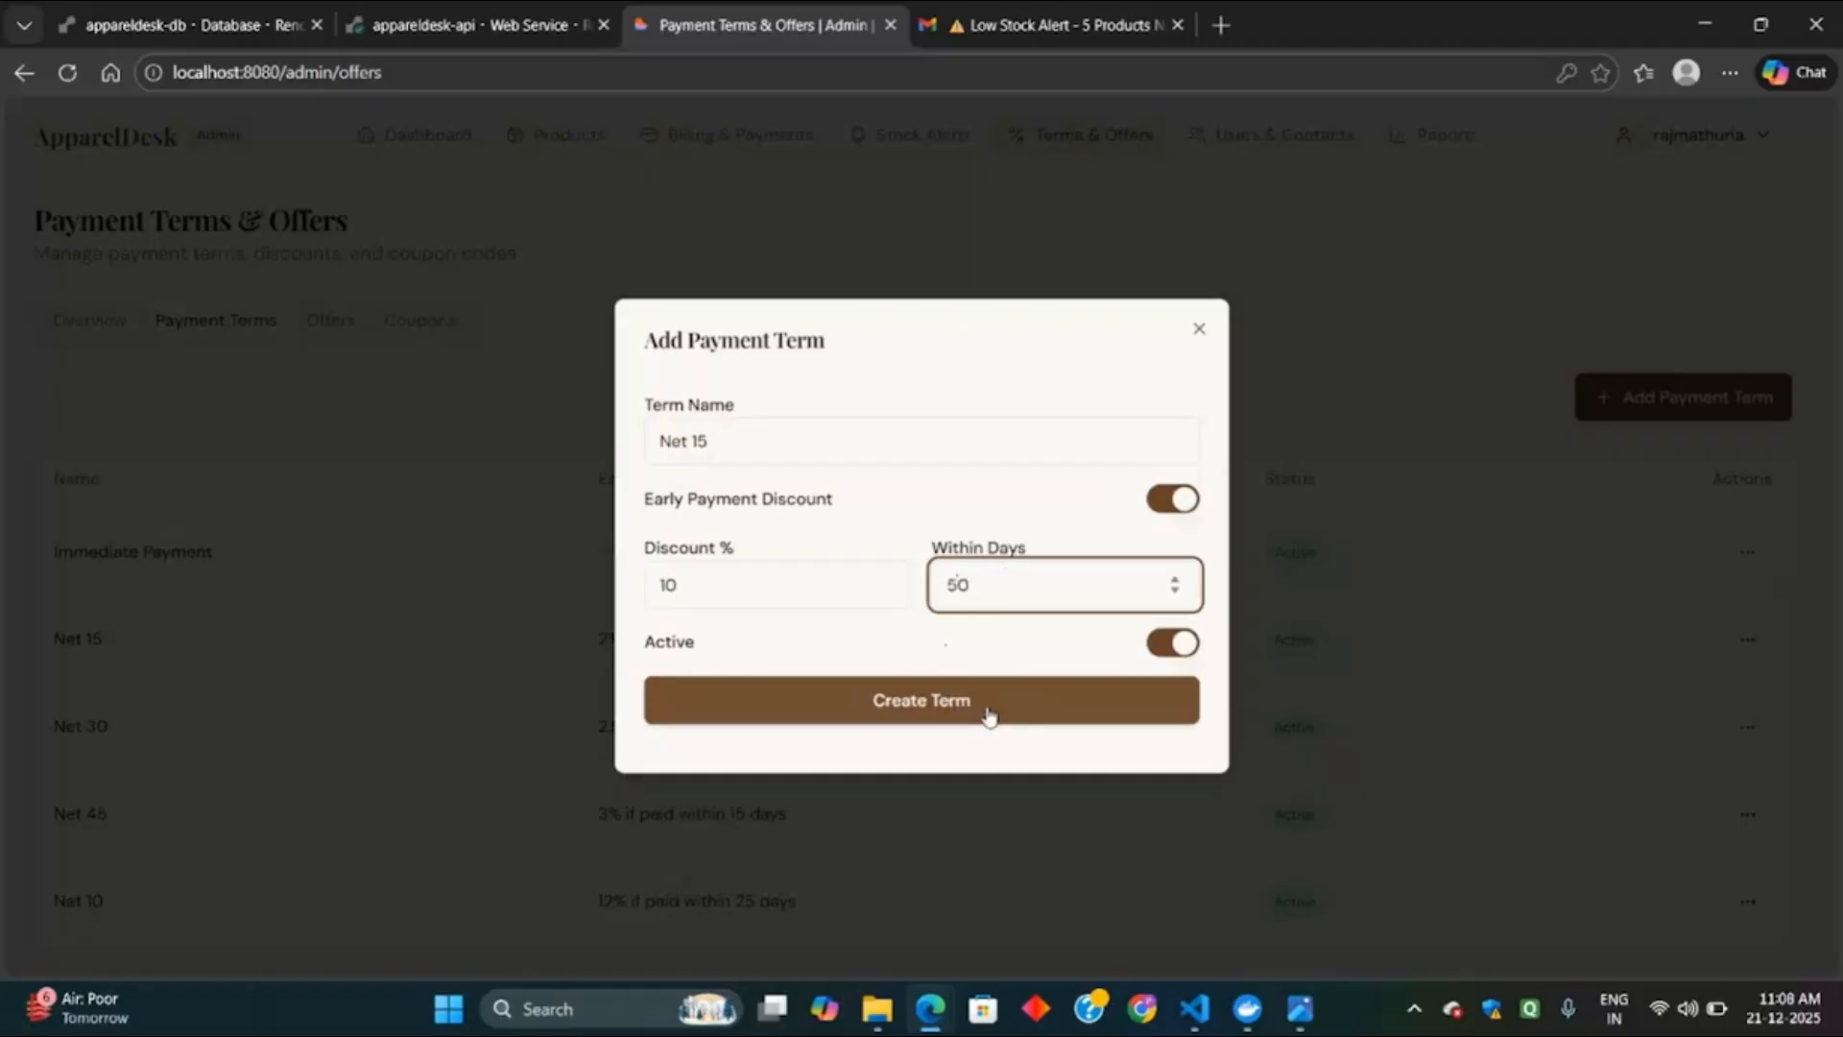
{"action": "left_click", "coordinate": [1172, 642]}
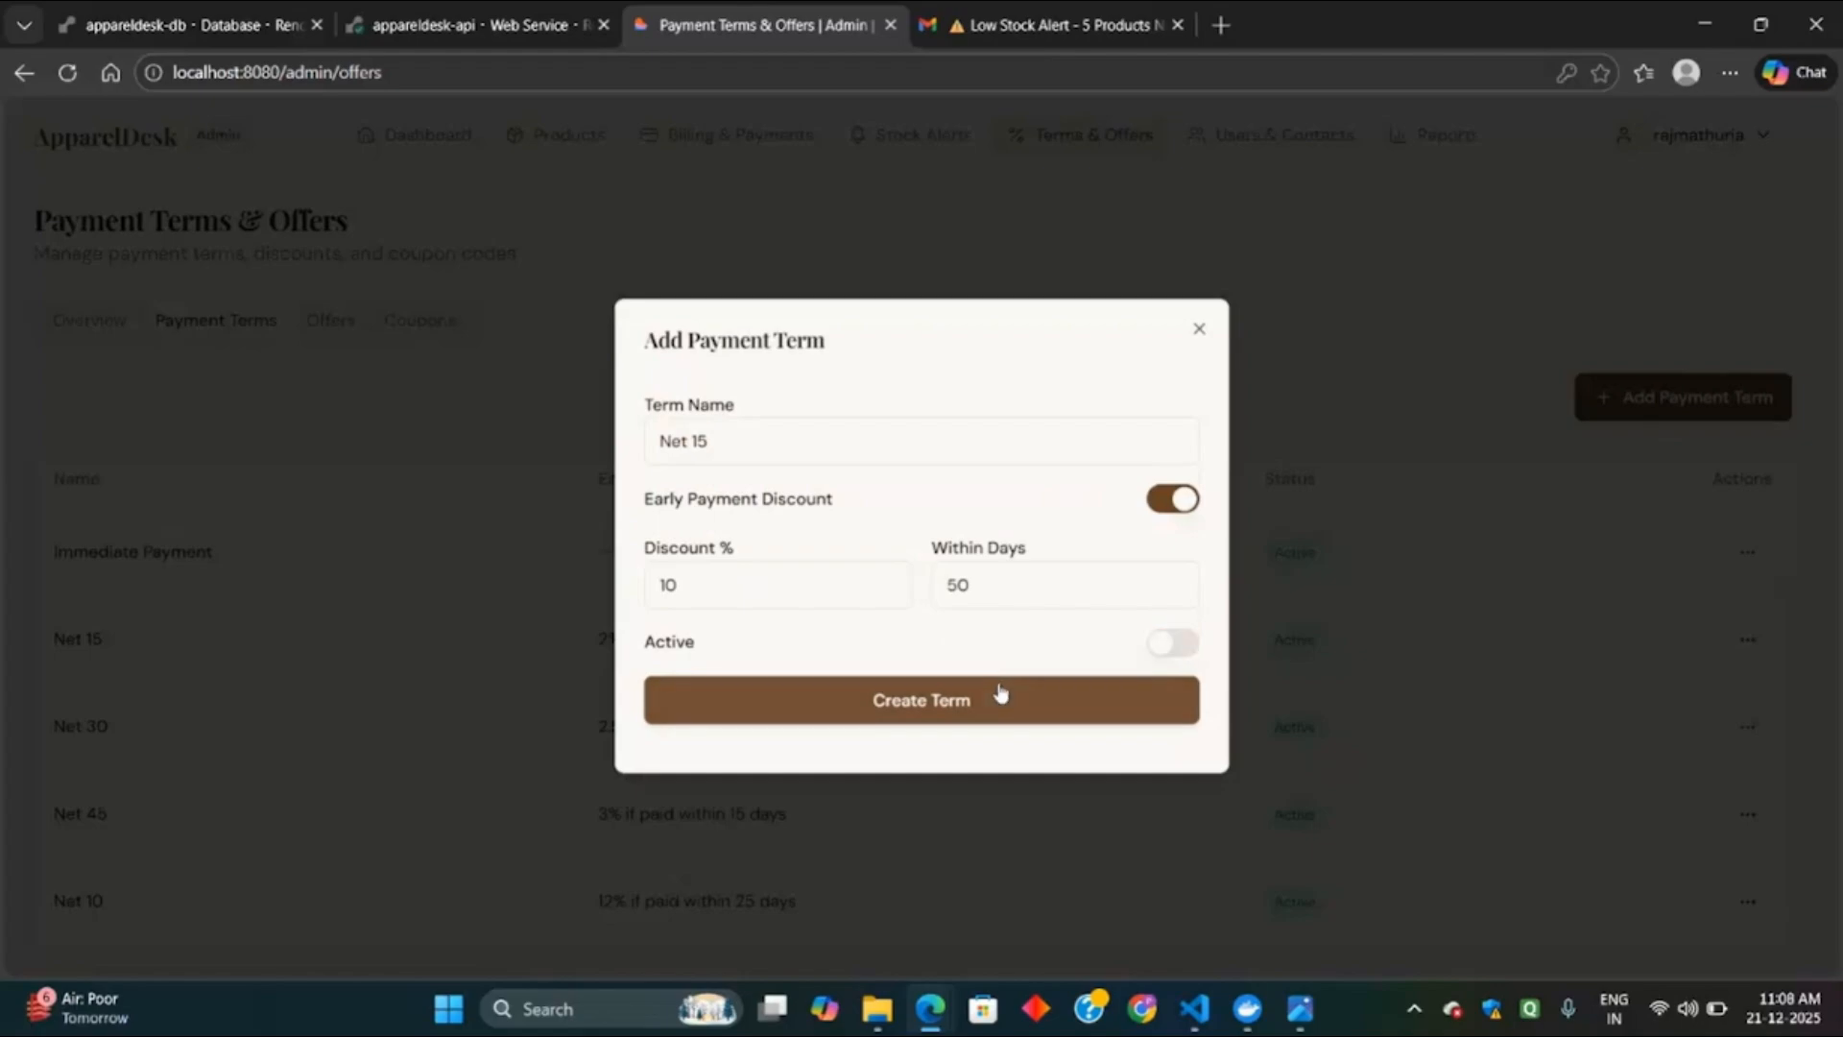
{"action": "left_click", "coordinate": [1000, 693]}
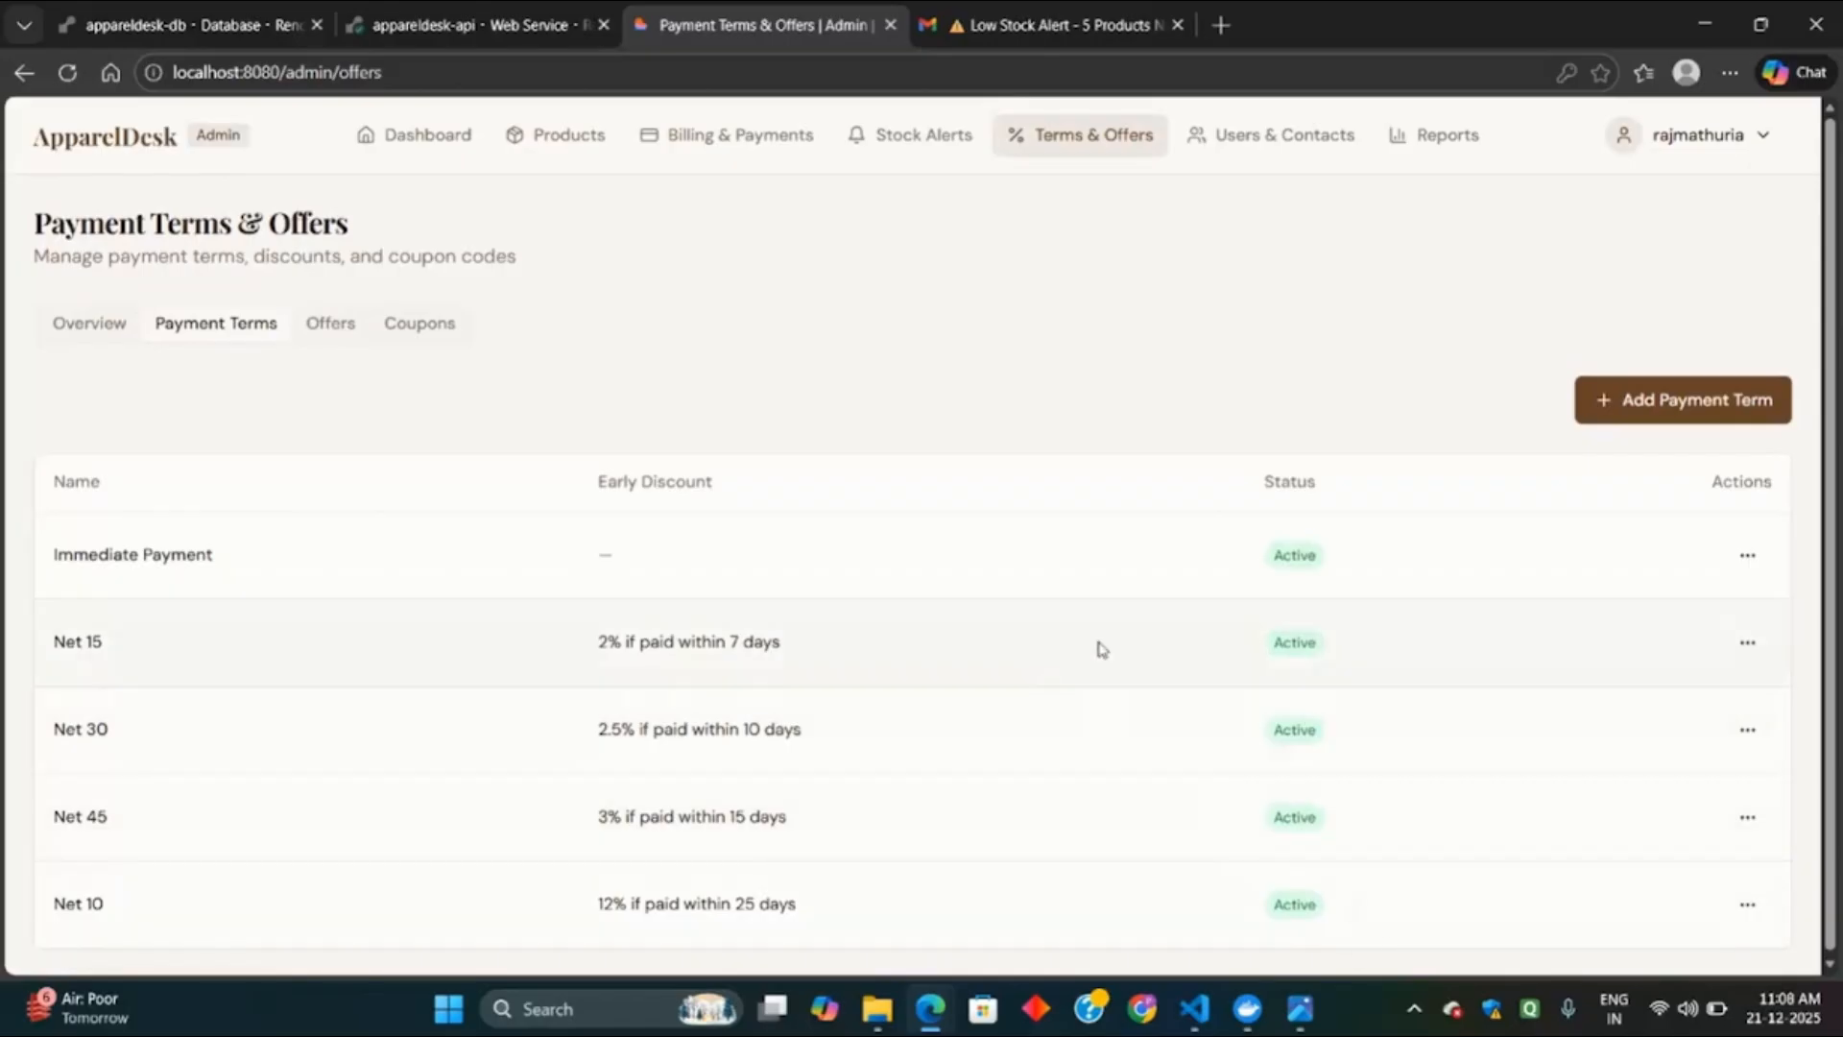
Open the Immediate Payment term's edit form, close it unsaved, and show the Offers list.
{"action": "left_click", "coordinate": [1746, 555]}
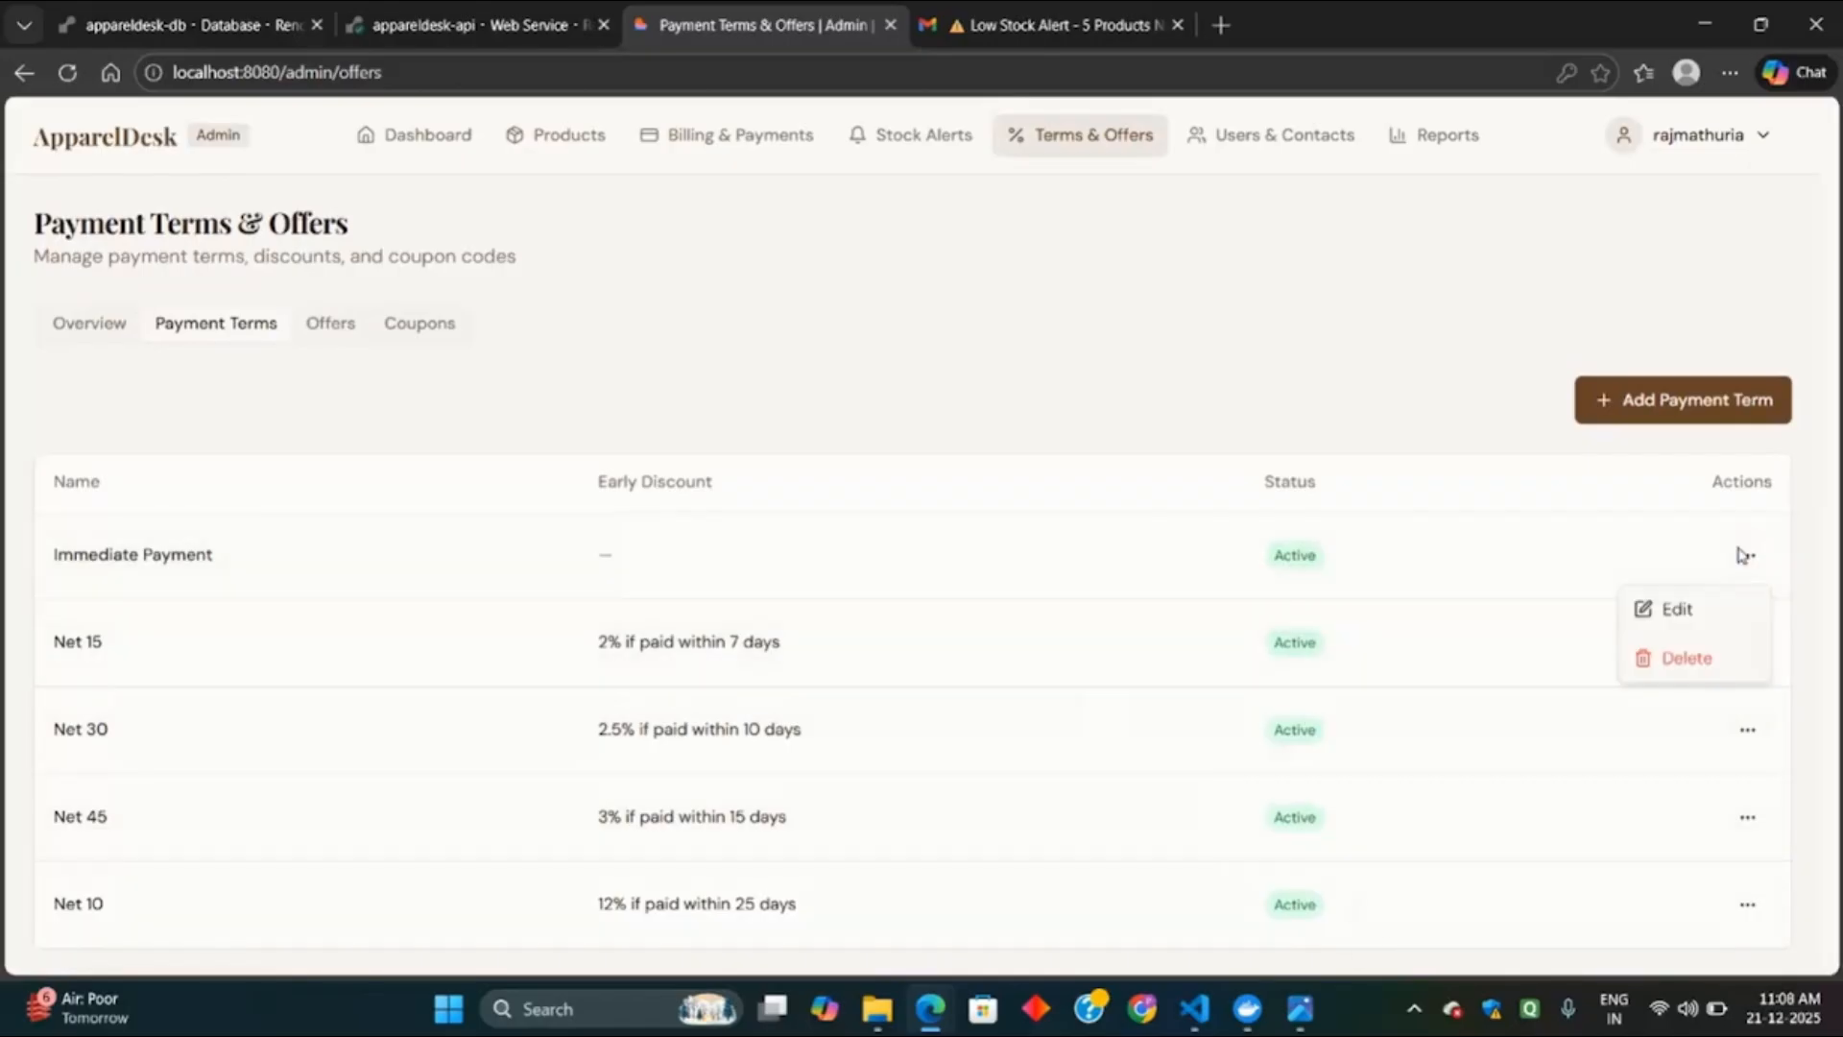
{"action": "left_click", "coordinate": [1723, 611]}
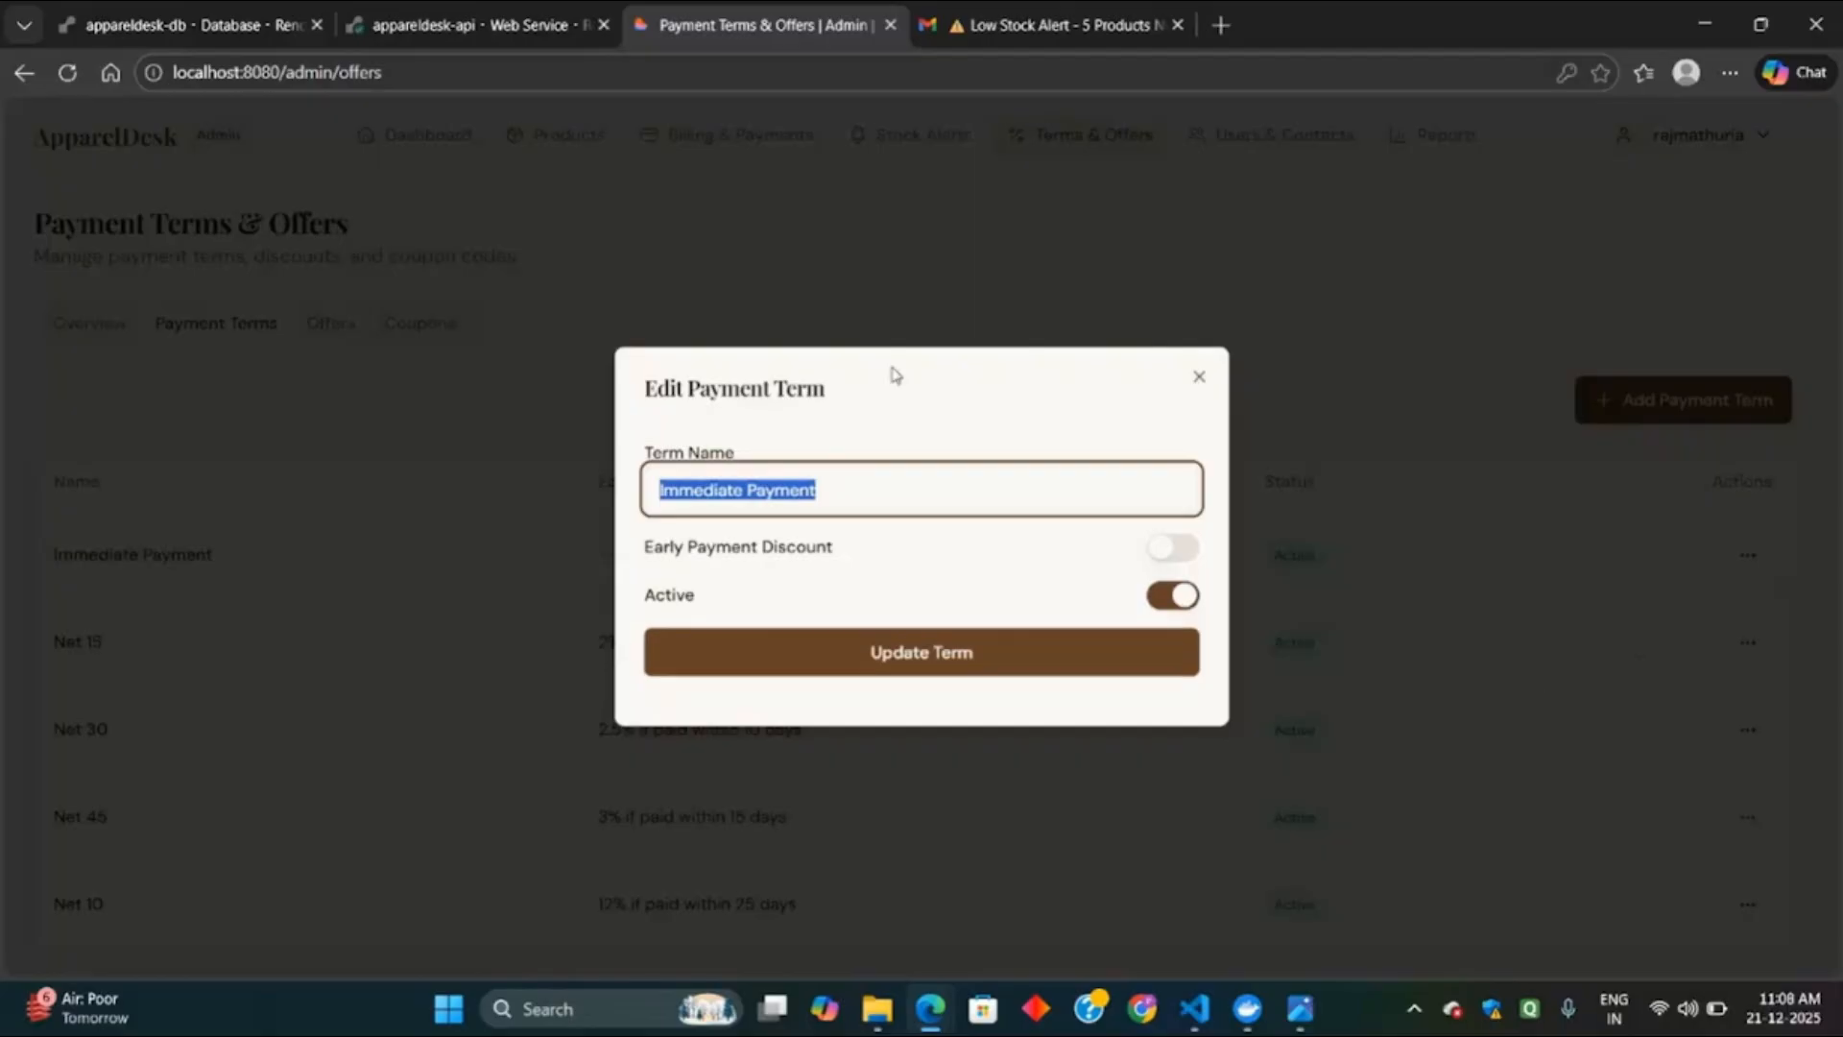
{"action": "left_click", "coordinate": [1175, 549]}
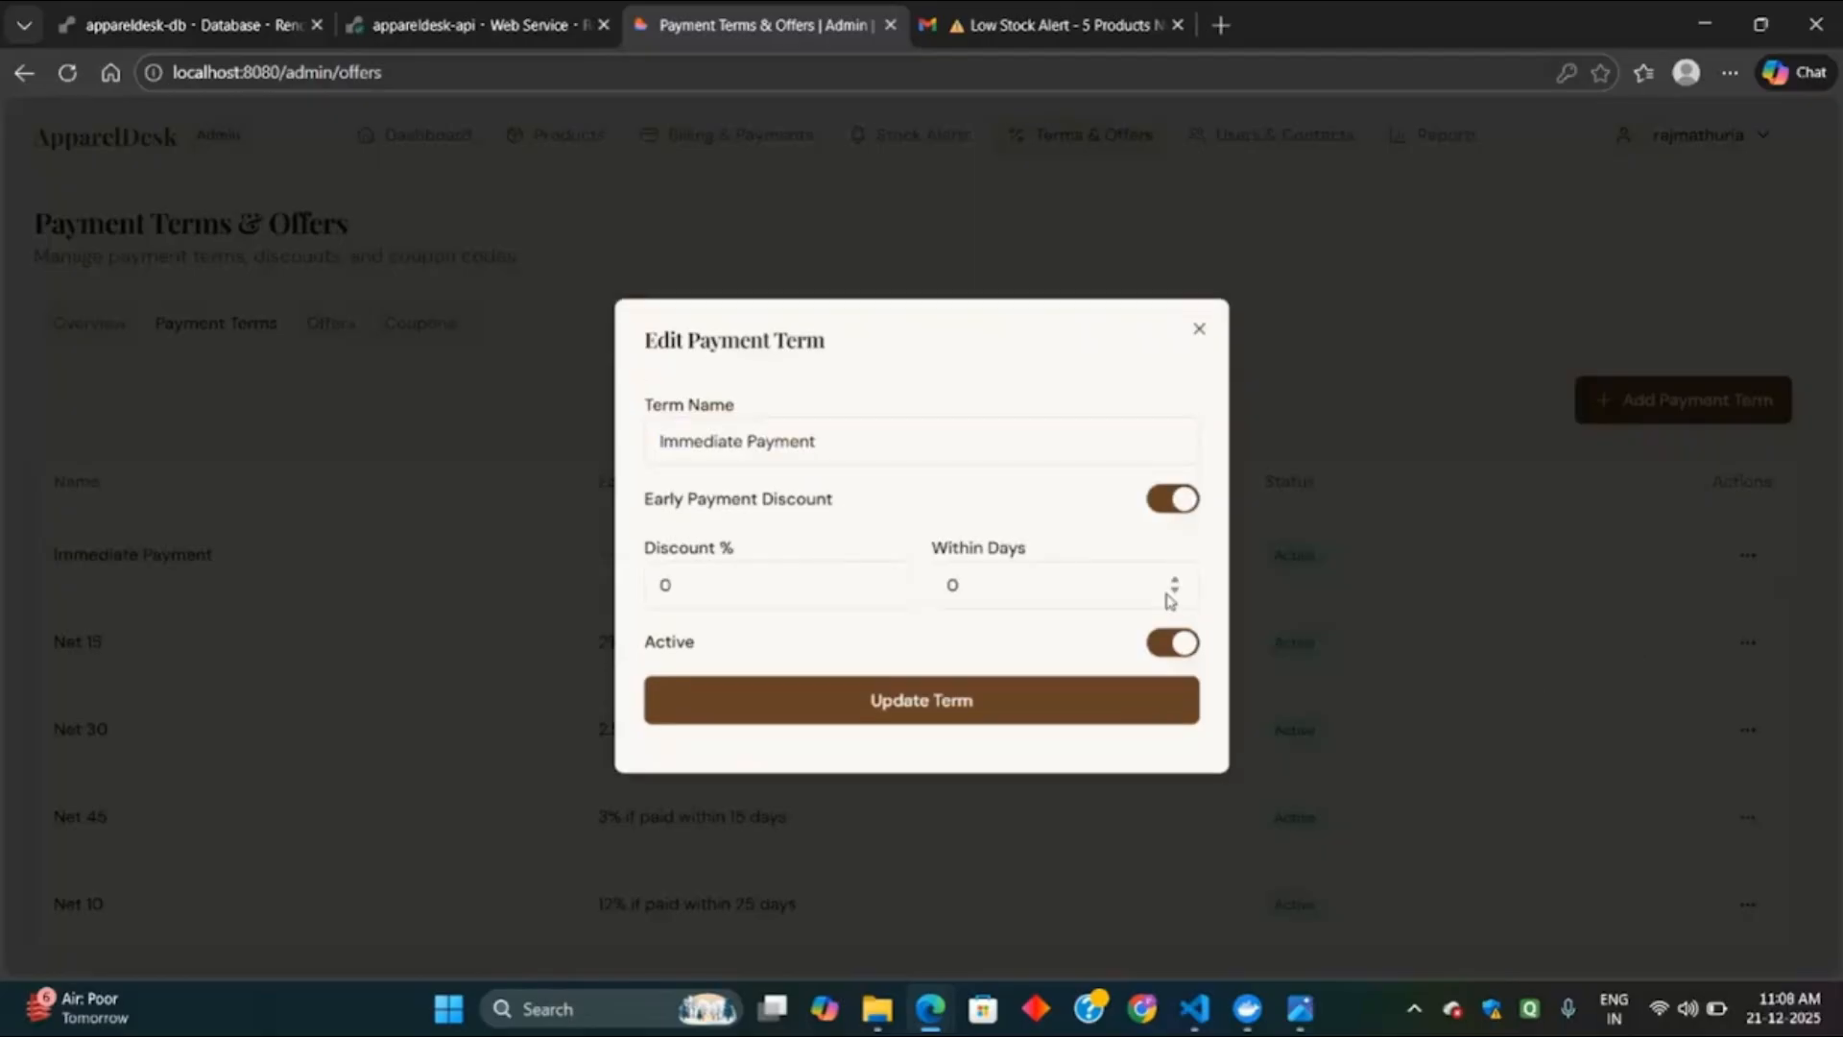
{"action": "left_click", "coordinate": [1202, 329]}
{"action": "left_click", "coordinate": [320, 317]}
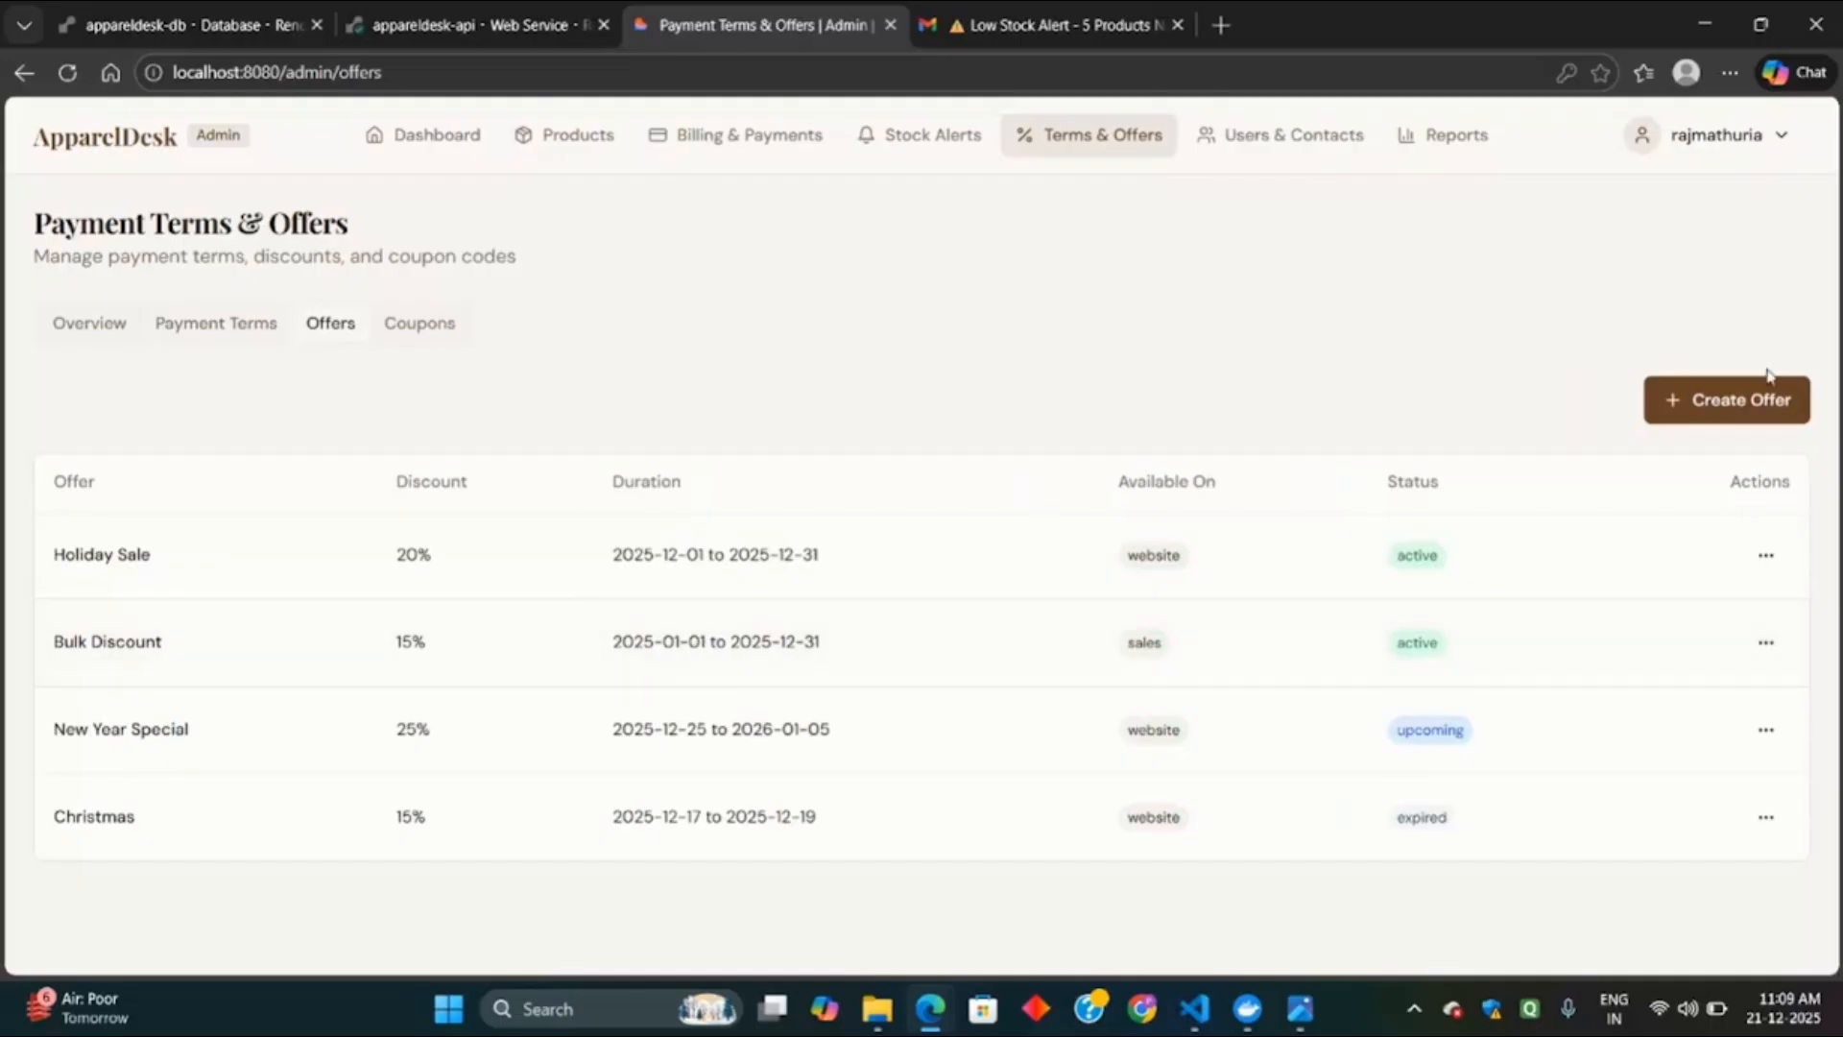
Create the Summer offer at 20% off, 16–23 December 2025, available on Both channels.
{"action": "left_click", "coordinate": [1770, 398]}
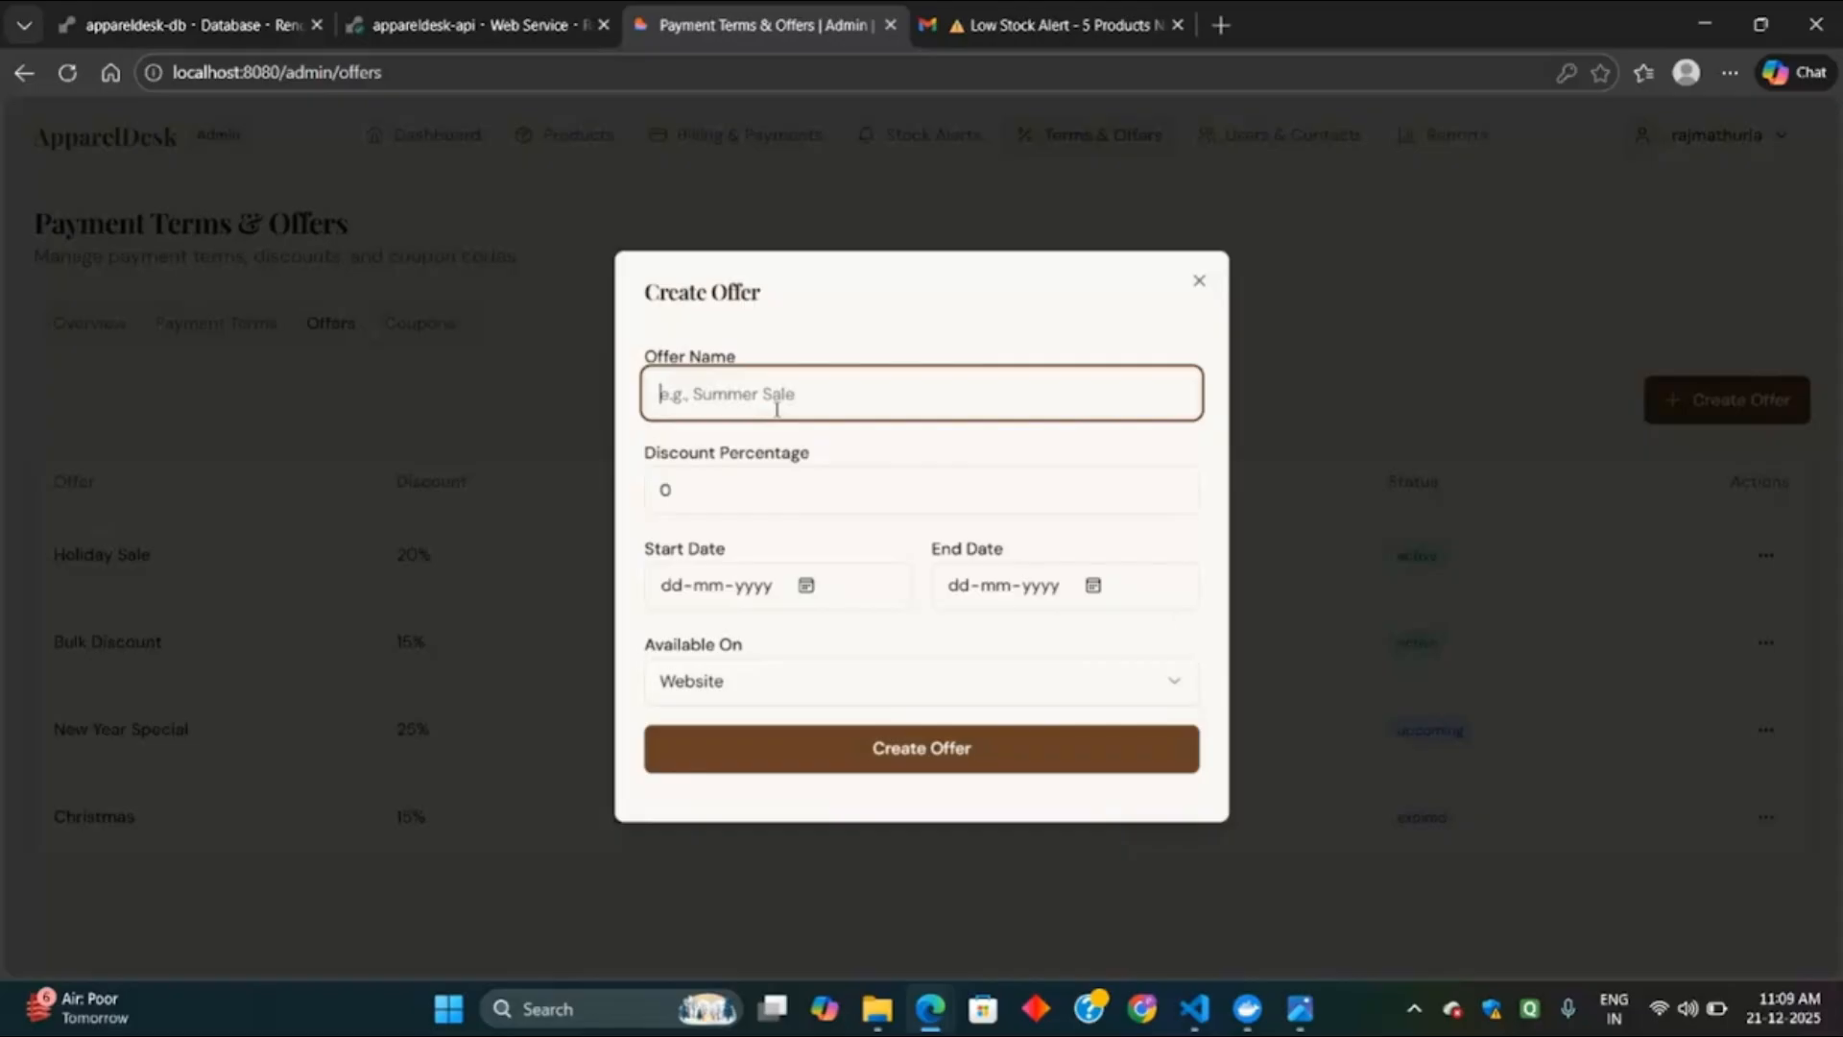
{"action": "type", "text": "Summer"}
{"action": "left_click", "coordinate": [789, 490]}
{"action": "type", "text": "20"}
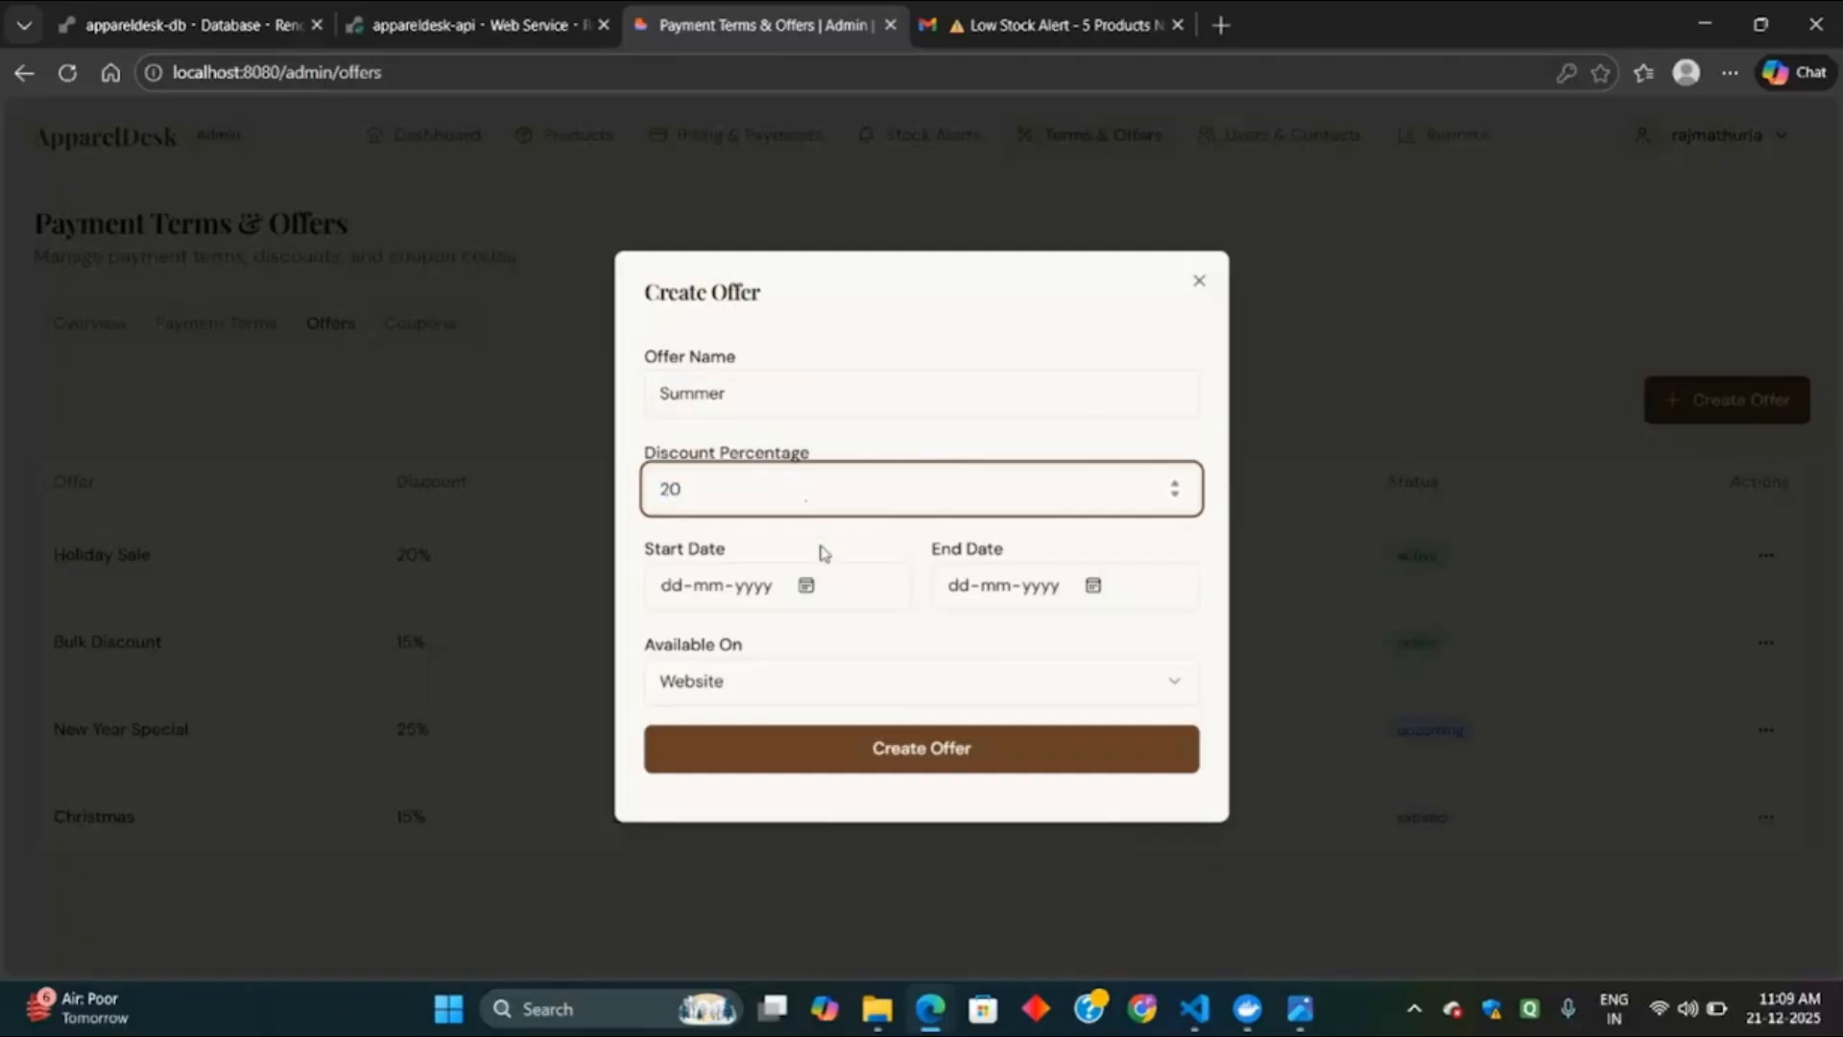
{"action": "left_click", "coordinate": [806, 586]}
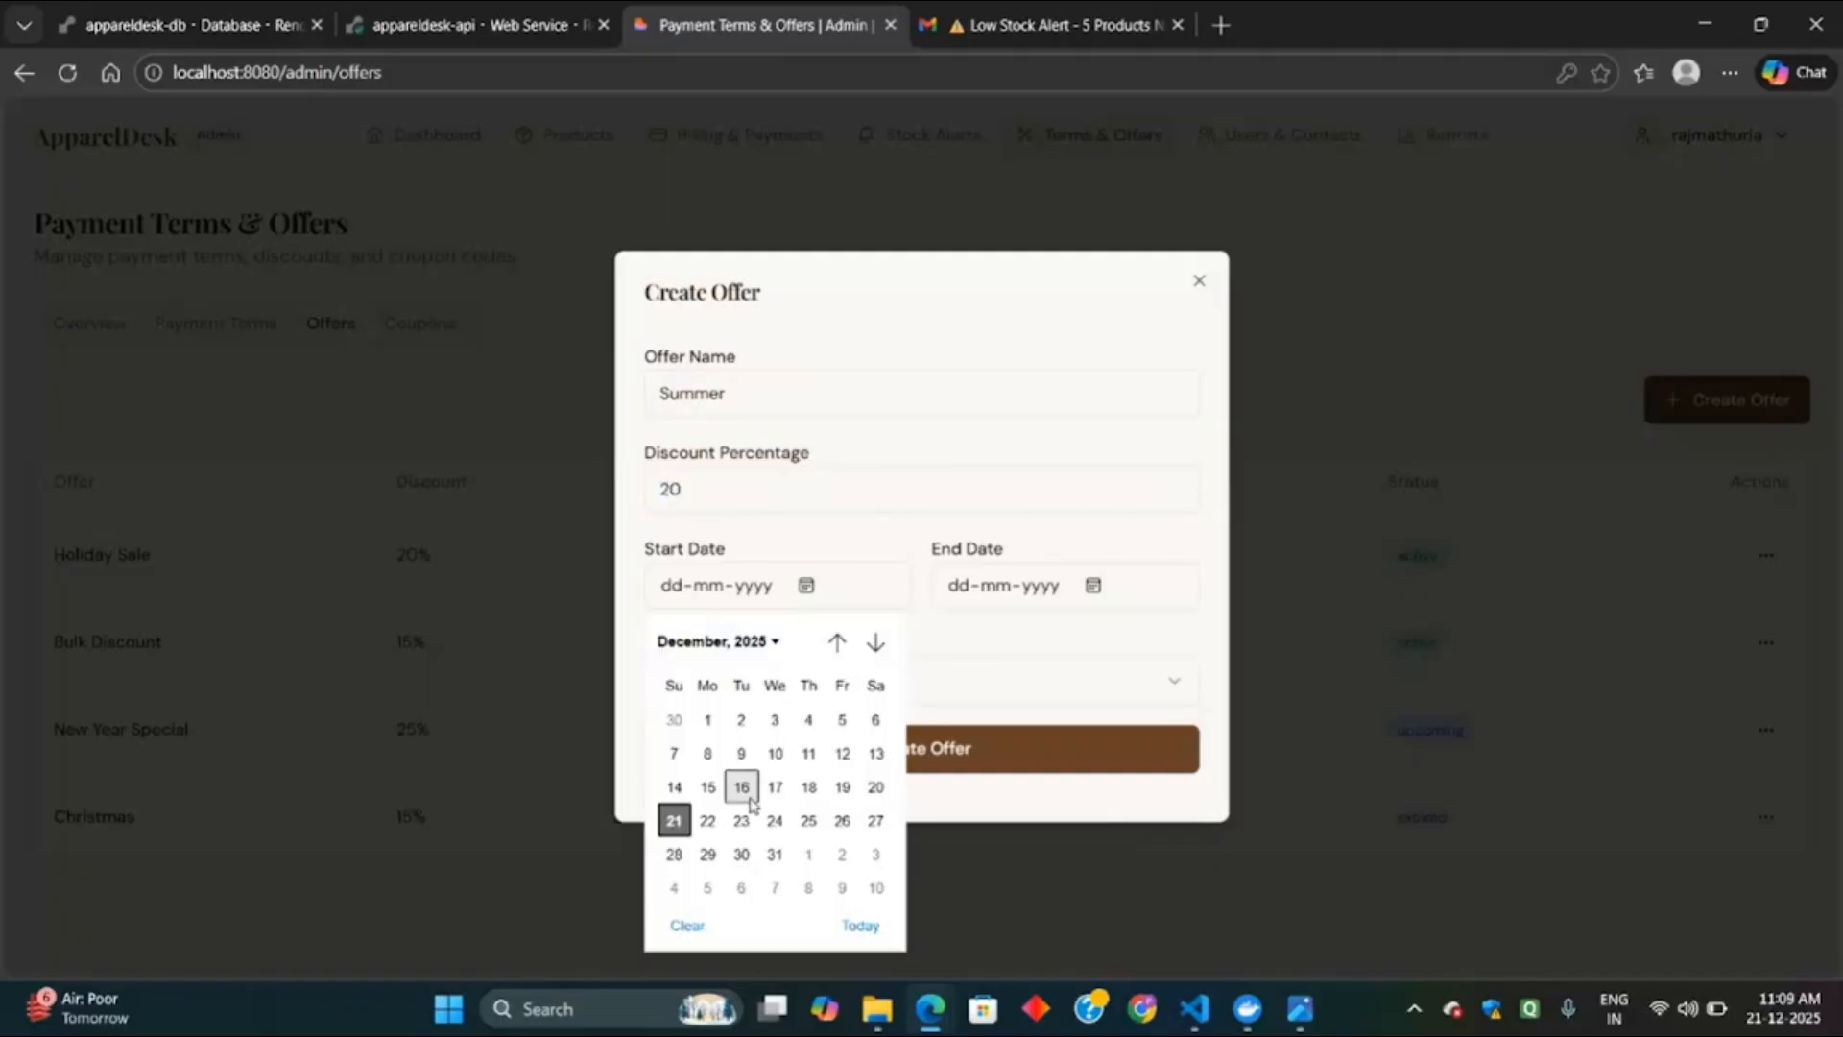
{"action": "left_click", "coordinate": [748, 800]}
{"action": "left_click", "coordinate": [1094, 585]}
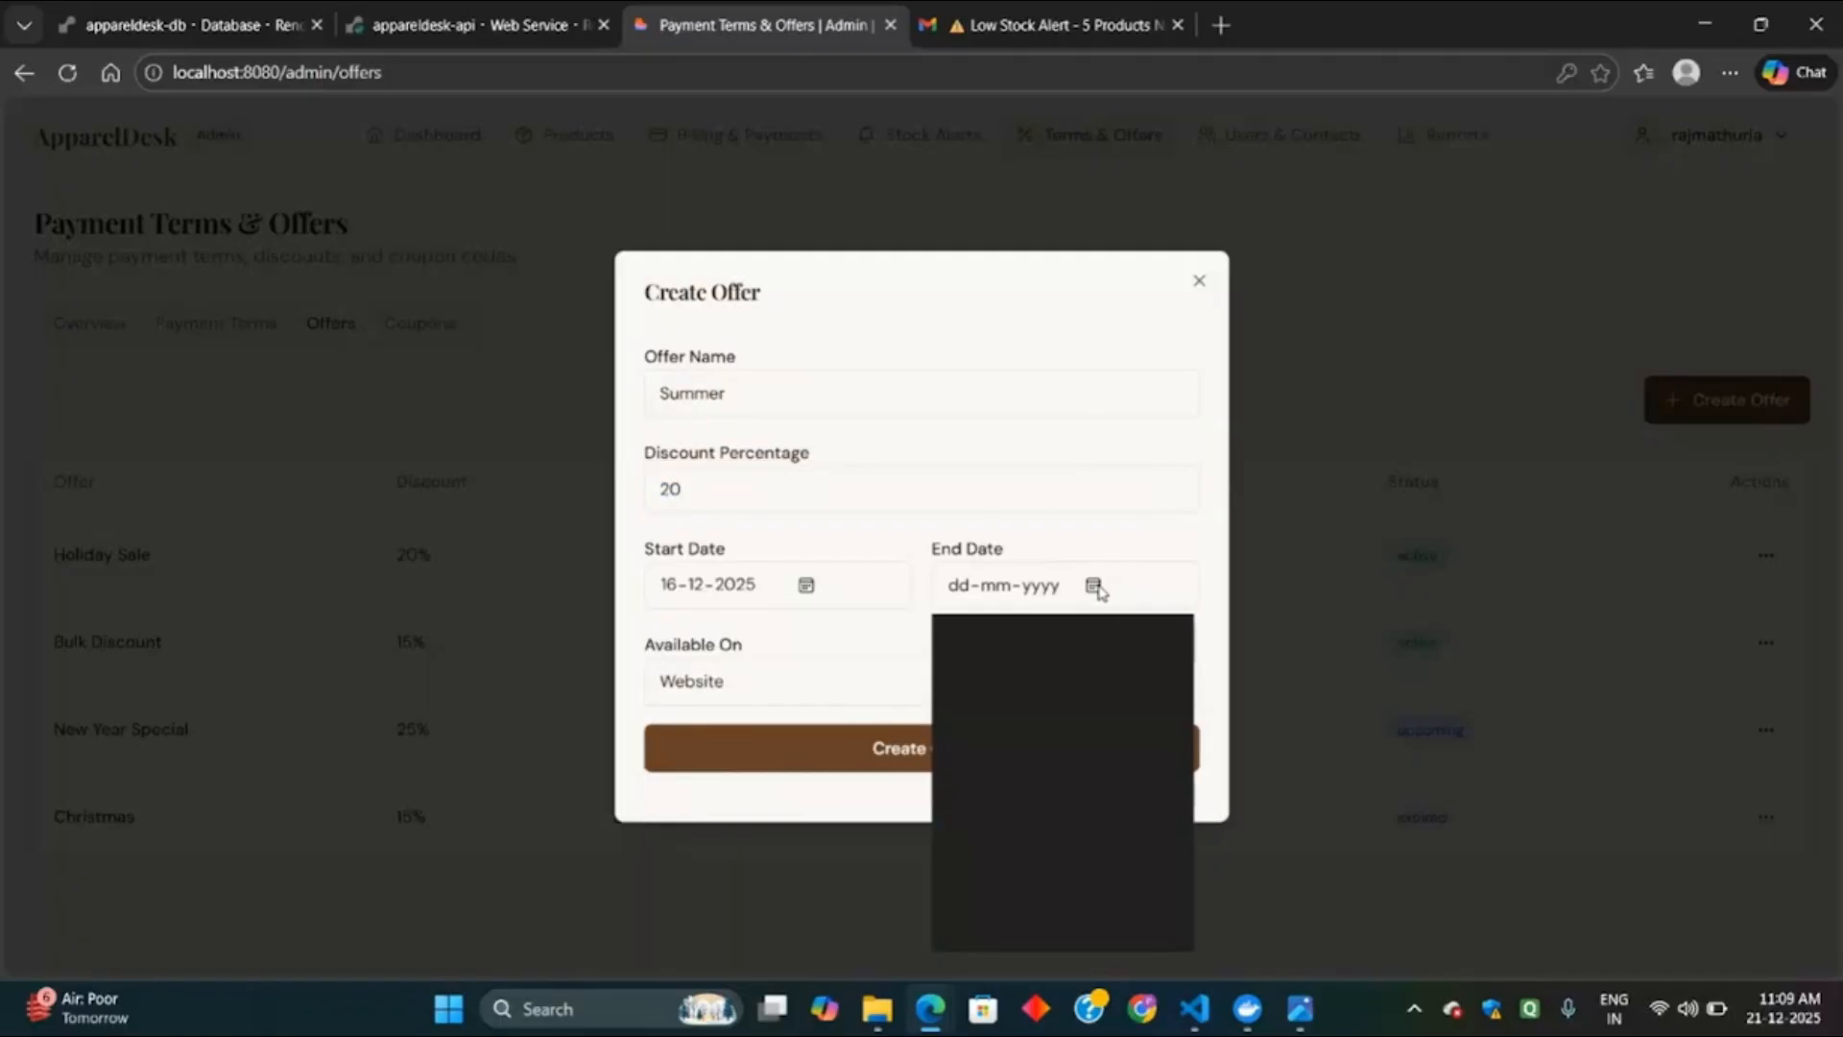
{"action": "left_click", "coordinate": [1029, 820]}
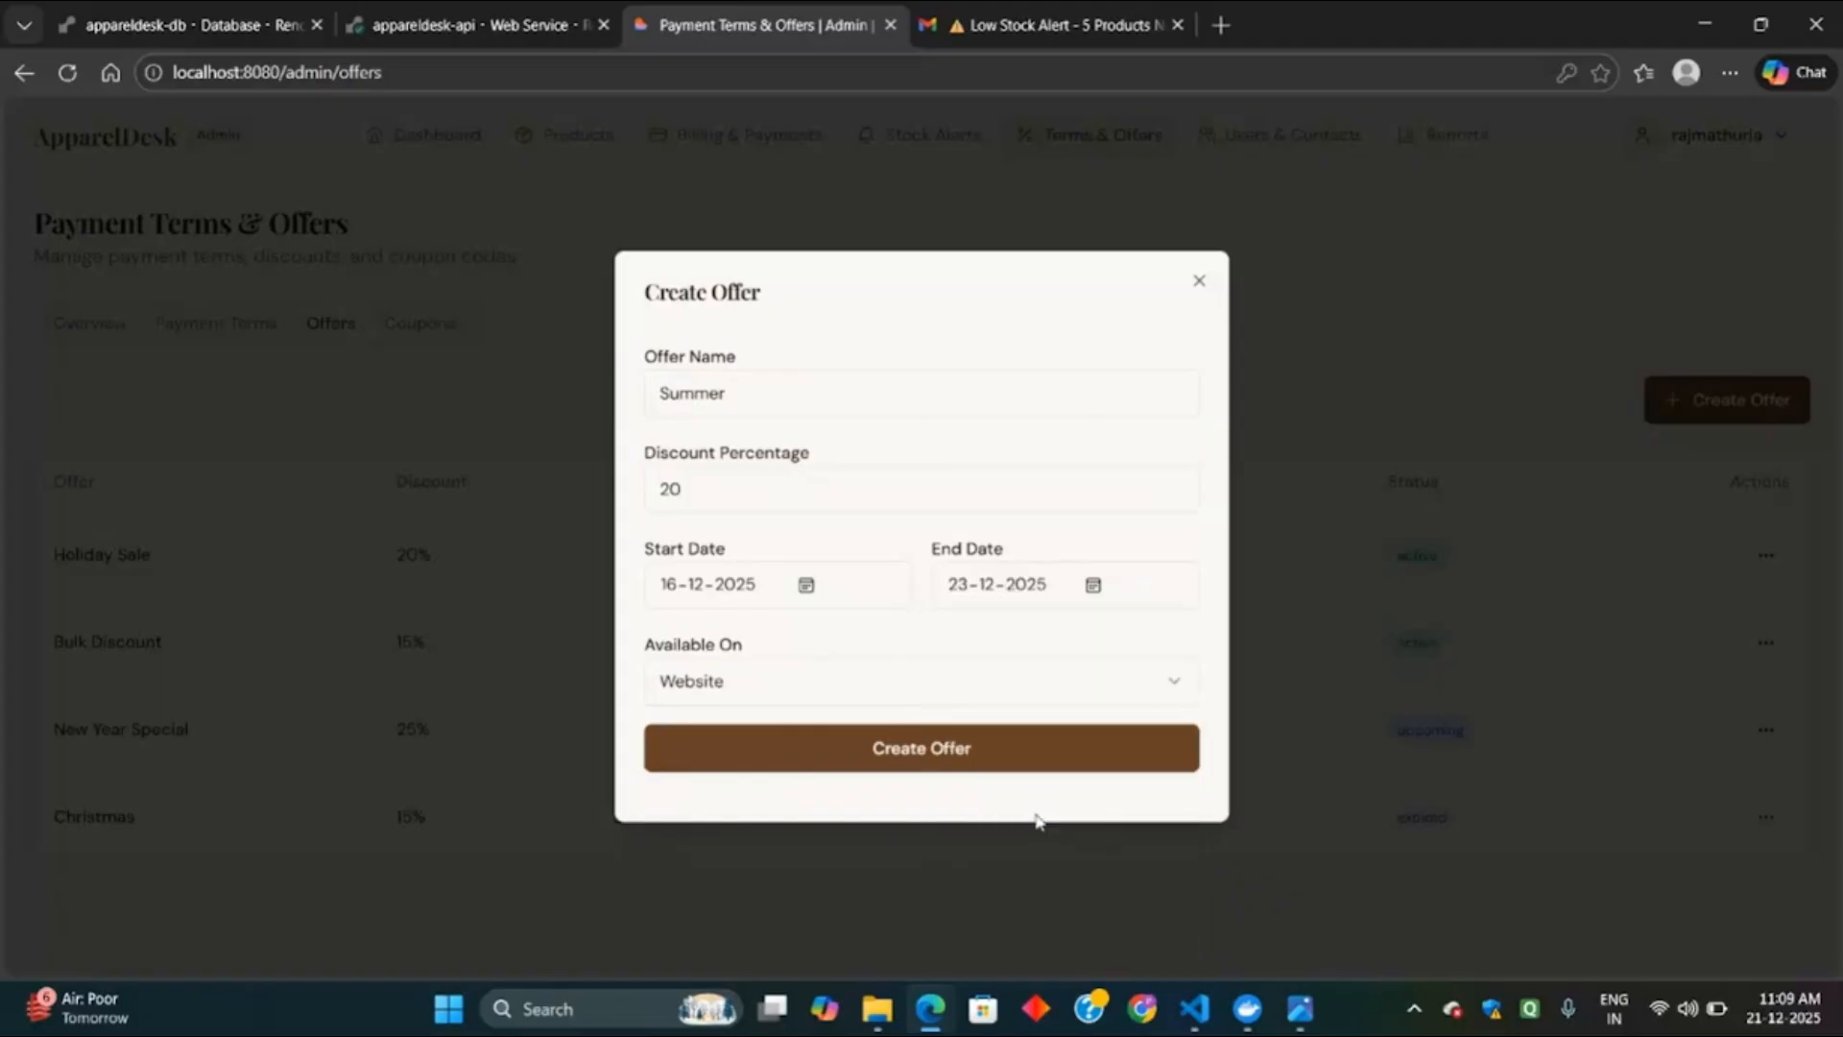
{"action": "left_click", "coordinate": [972, 688]}
{"action": "left_click", "coordinate": [780, 809]}
{"action": "left_click", "coordinate": [940, 744]}
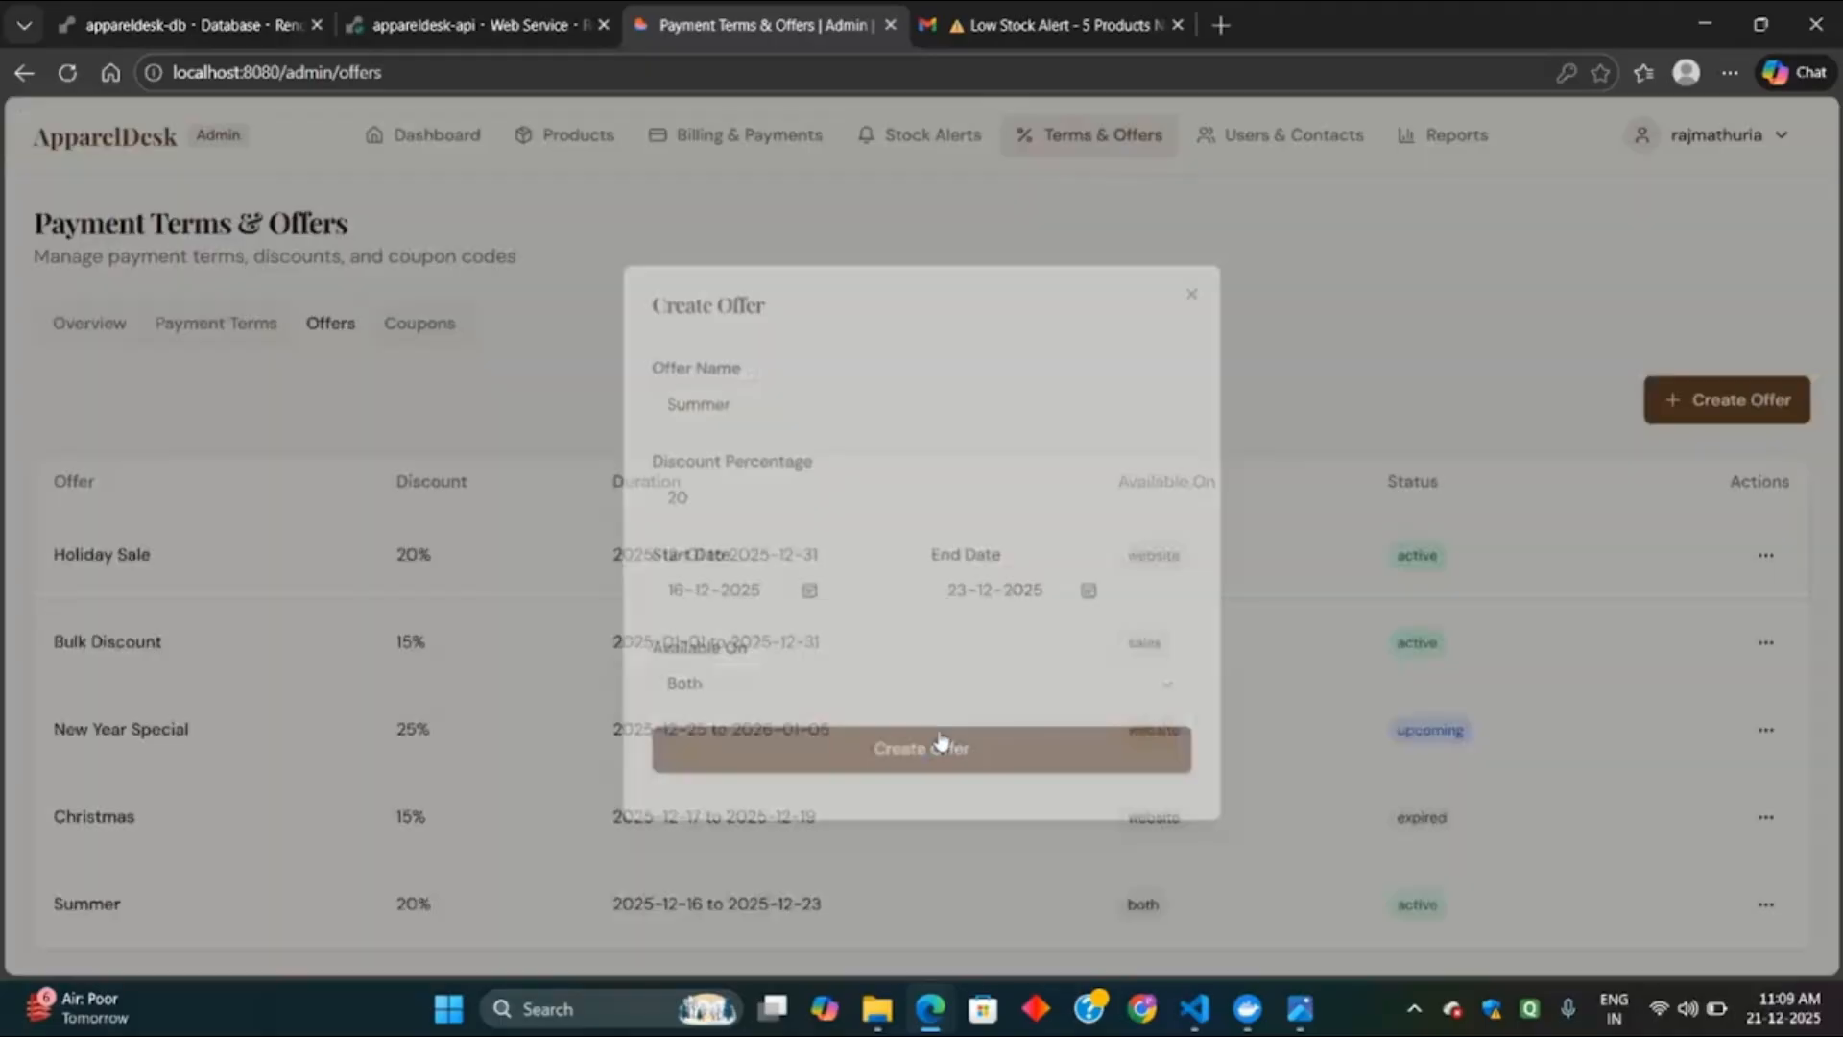
{"action": "scroll", "coordinate": [1171, 782], "scroll_direction": "up", "scroll_amount": 1}
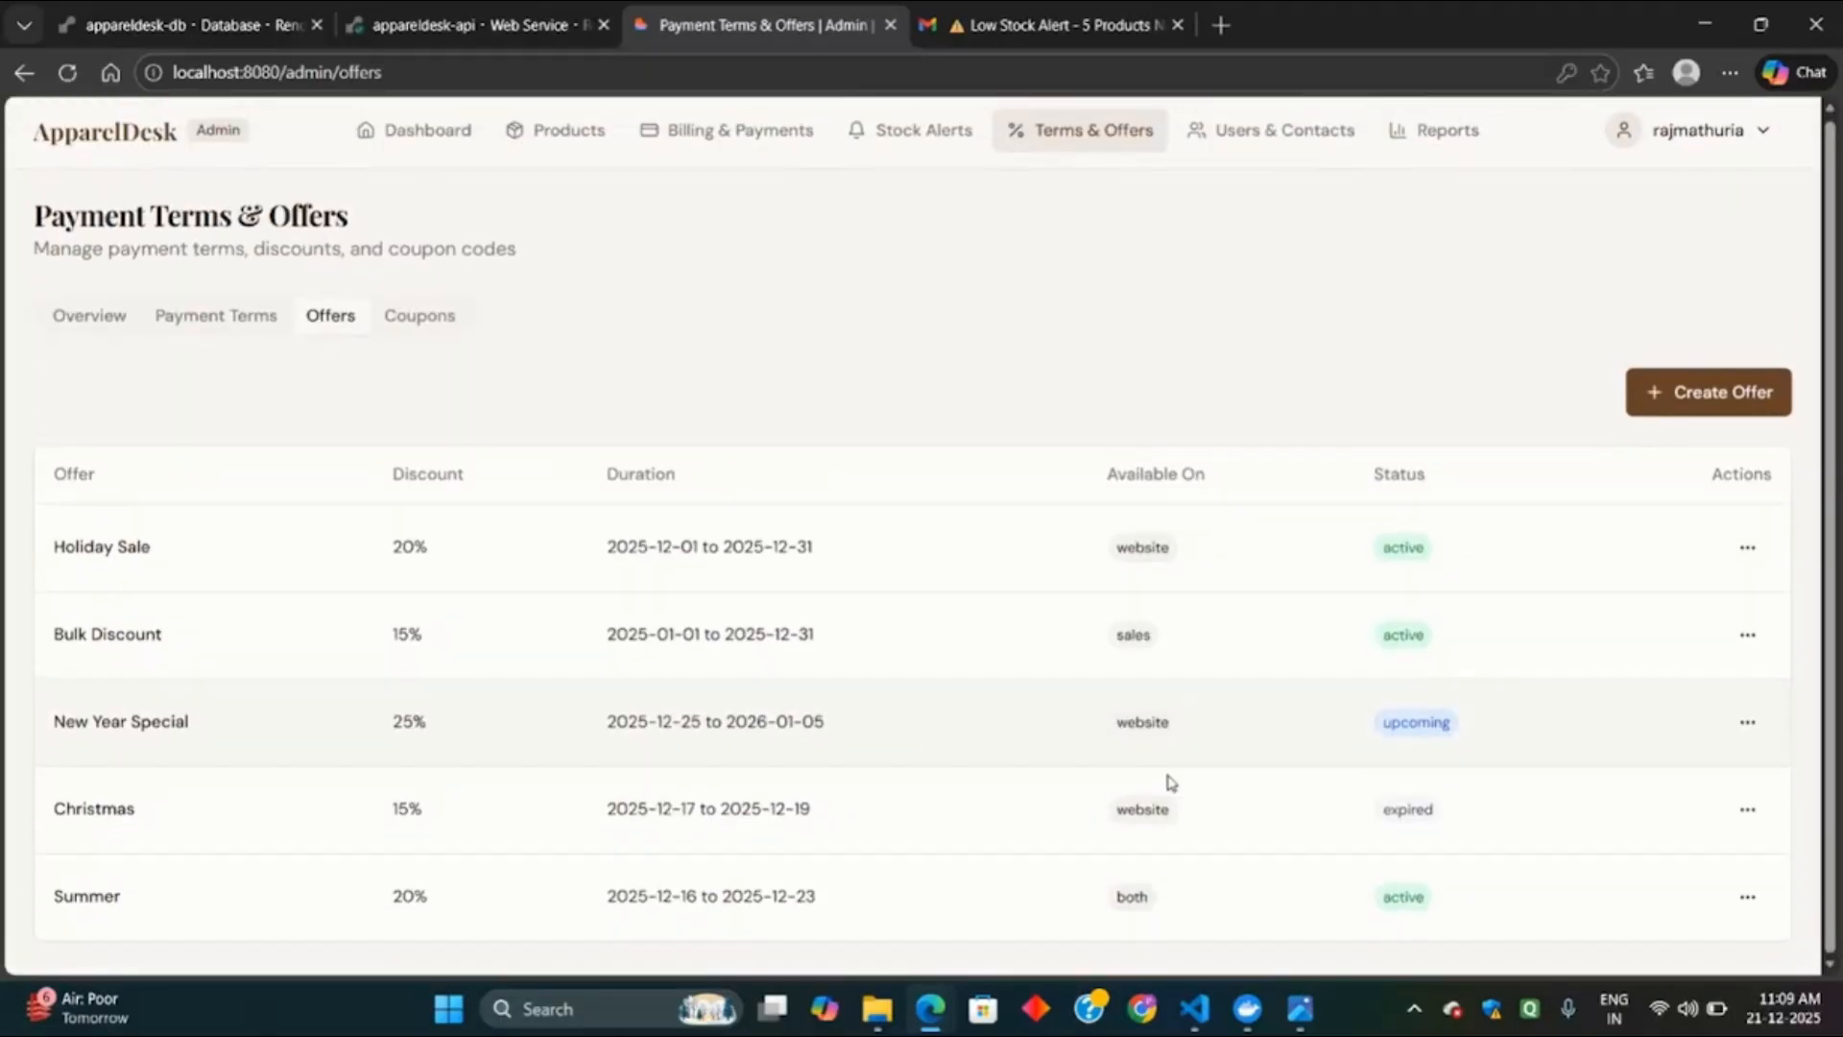
{"action": "scroll", "coordinate": [1056, 854], "scroll_direction": "up", "scroll_amount": 1}
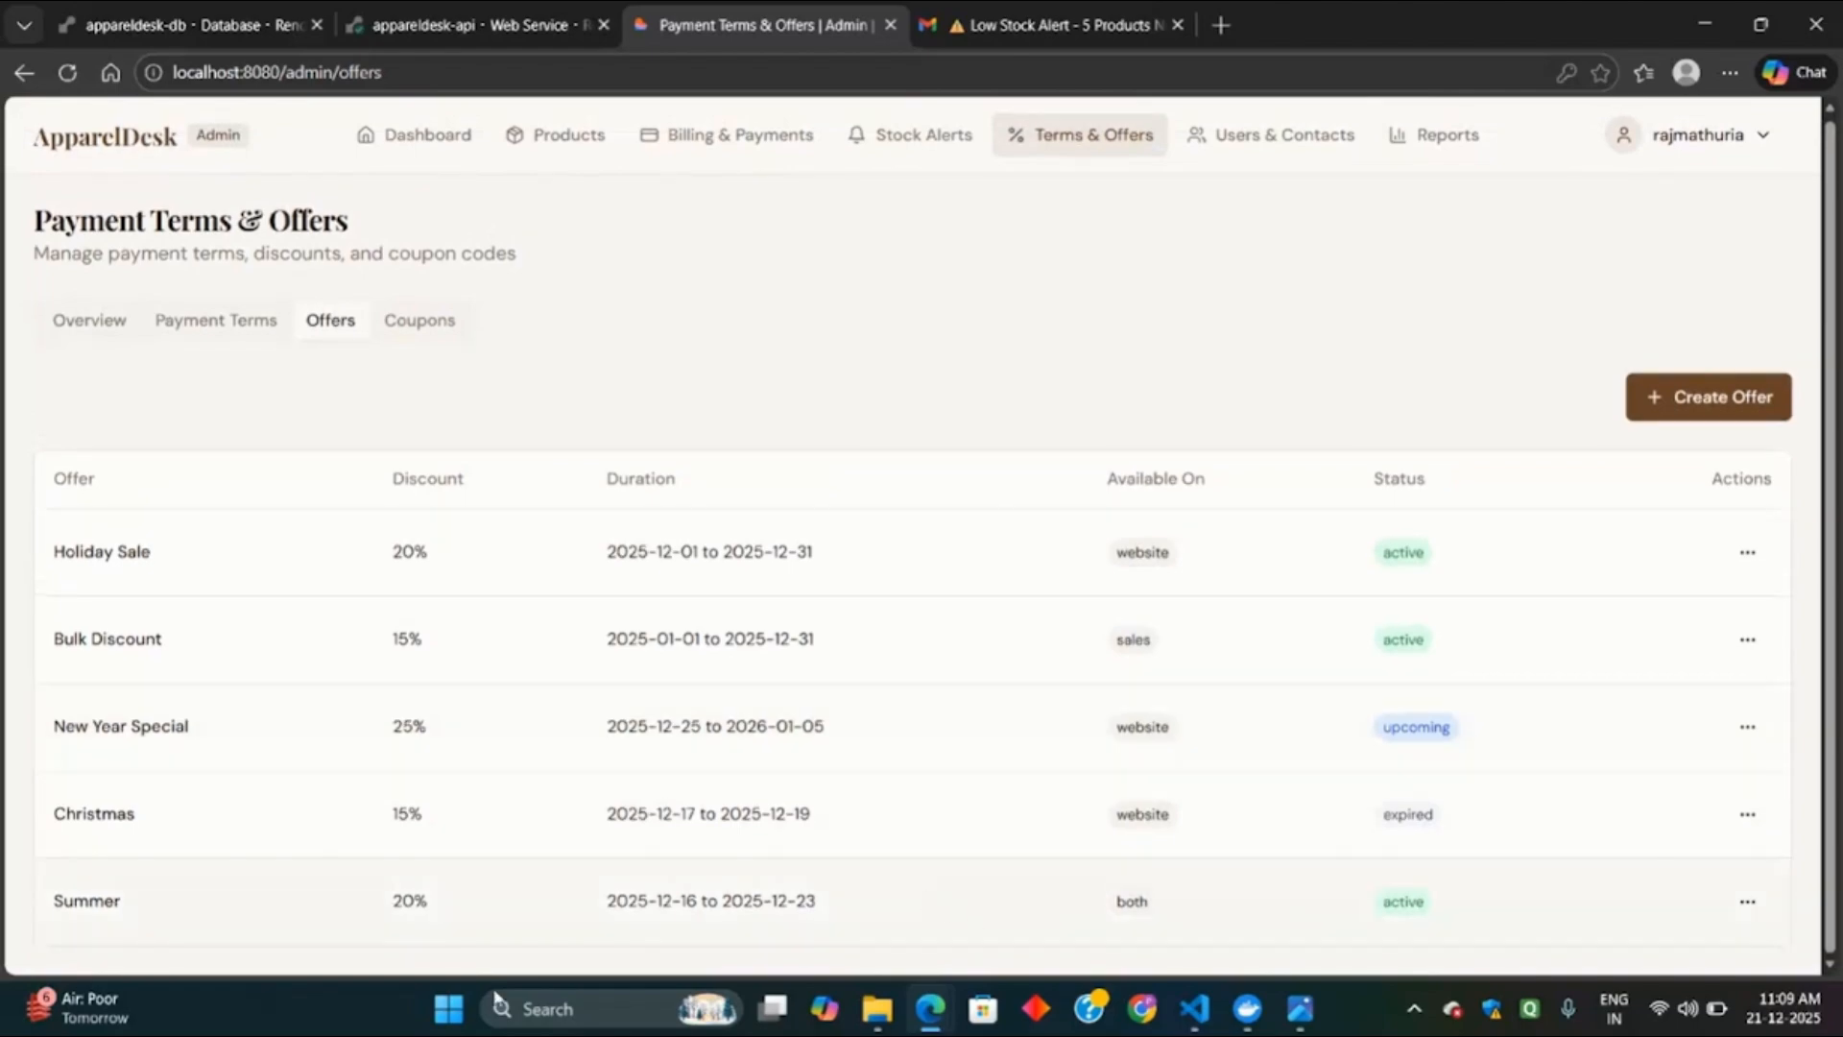
Generate 10 coupons for the Summer (20%) offer, valid until 25-12-2025.
{"action": "left_click", "coordinate": [441, 338]}
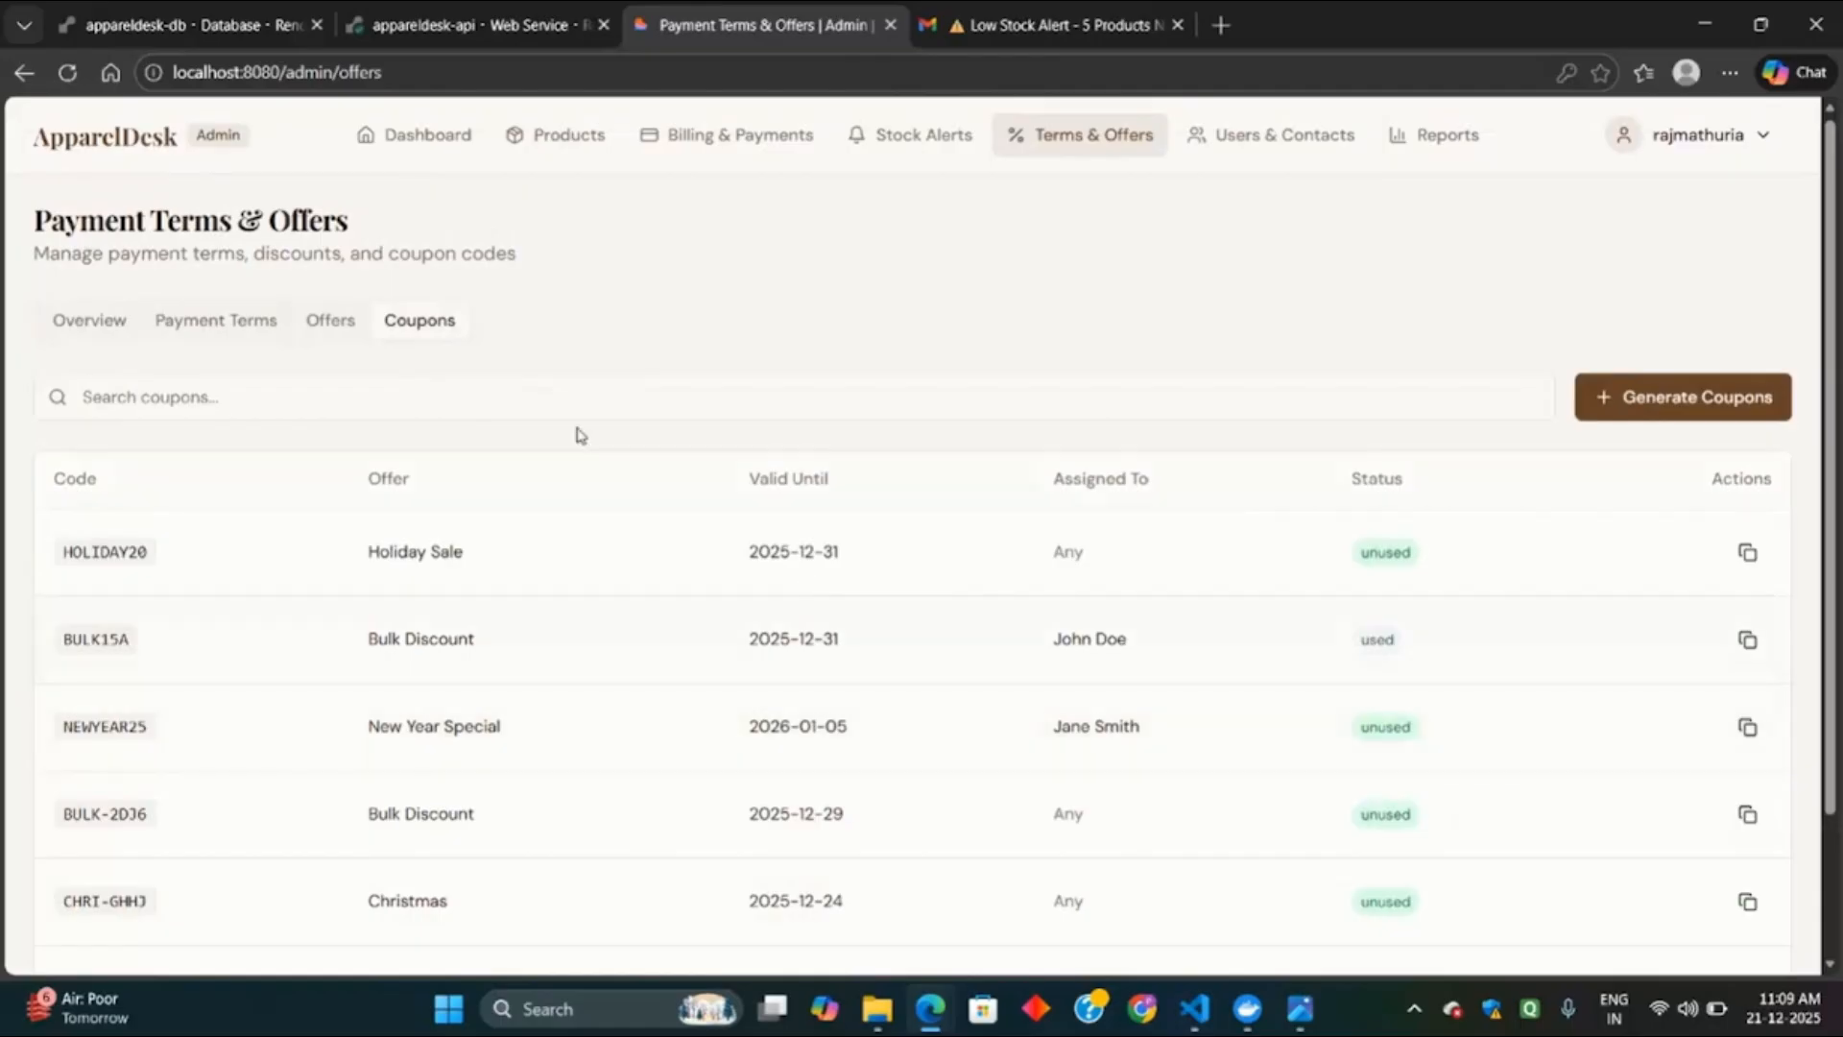
{"action": "left_click", "coordinate": [1748, 552]}
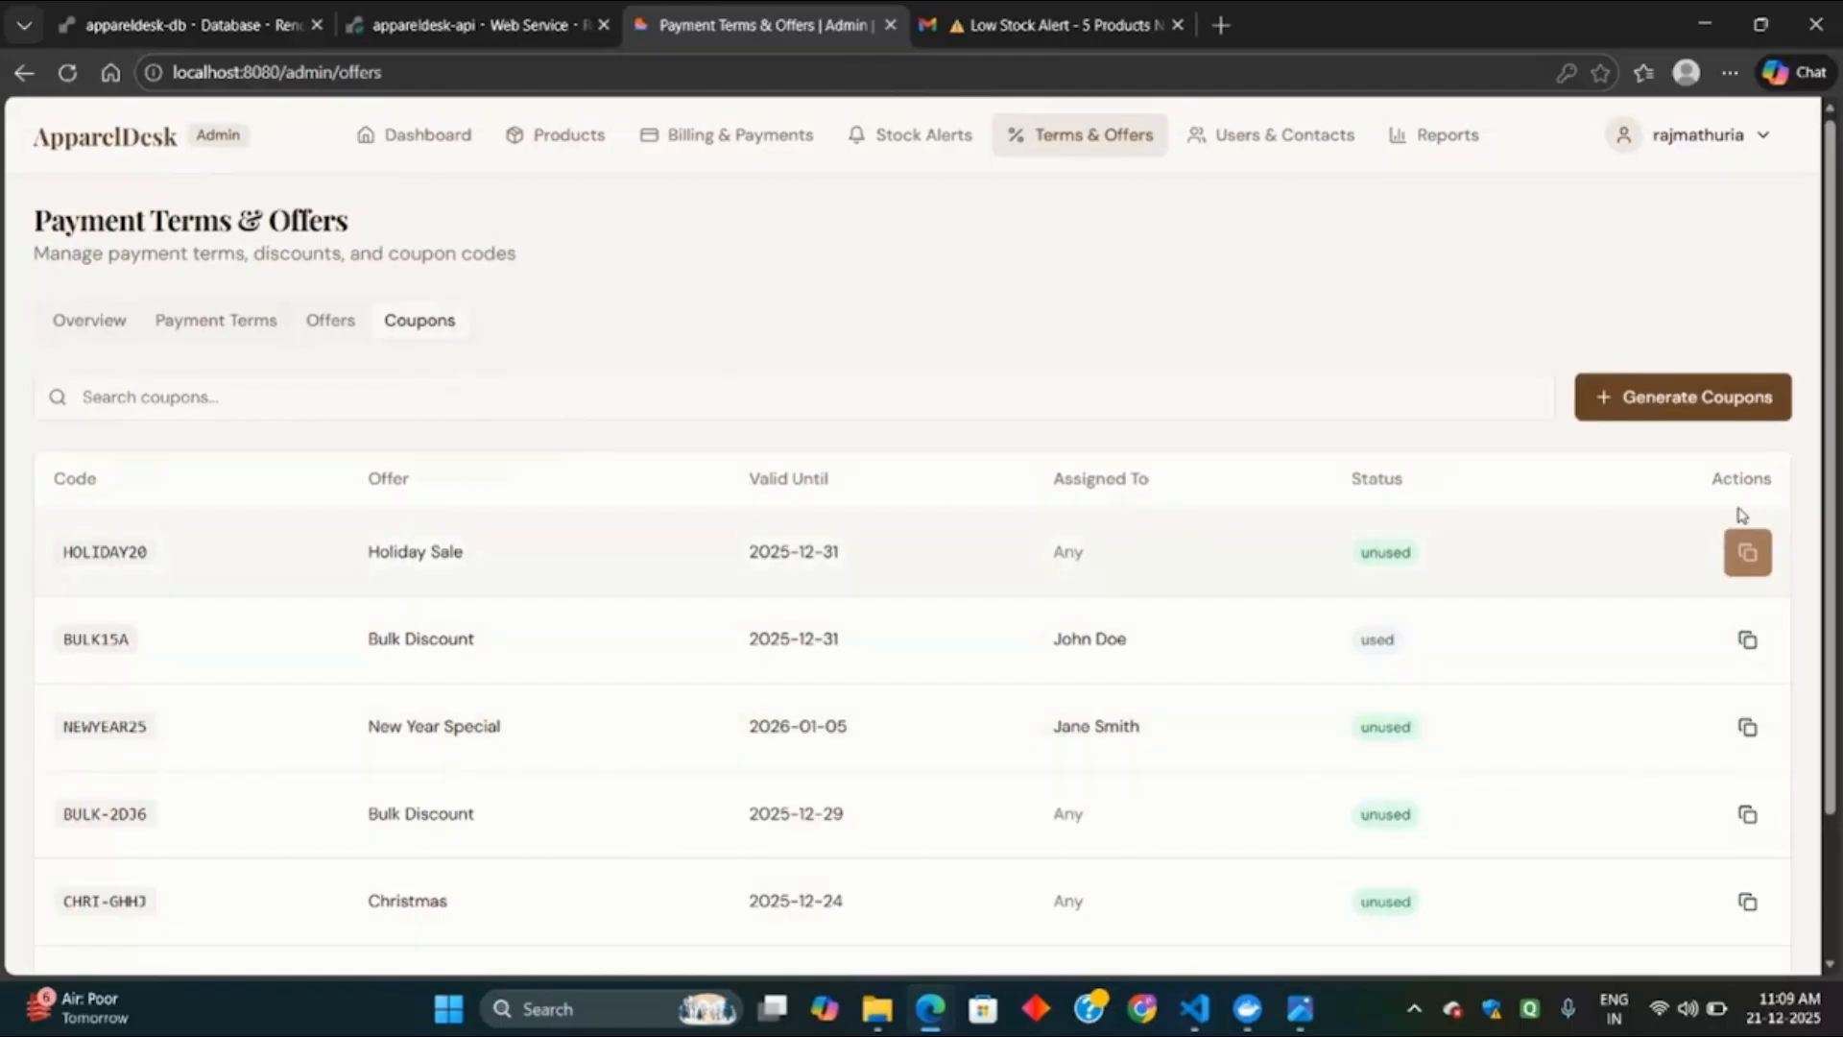
{"action": "left_click", "coordinate": [1687, 397]}
{"action": "left_click", "coordinate": [922, 393]}
{"action": "left_click", "coordinate": [811, 602]}
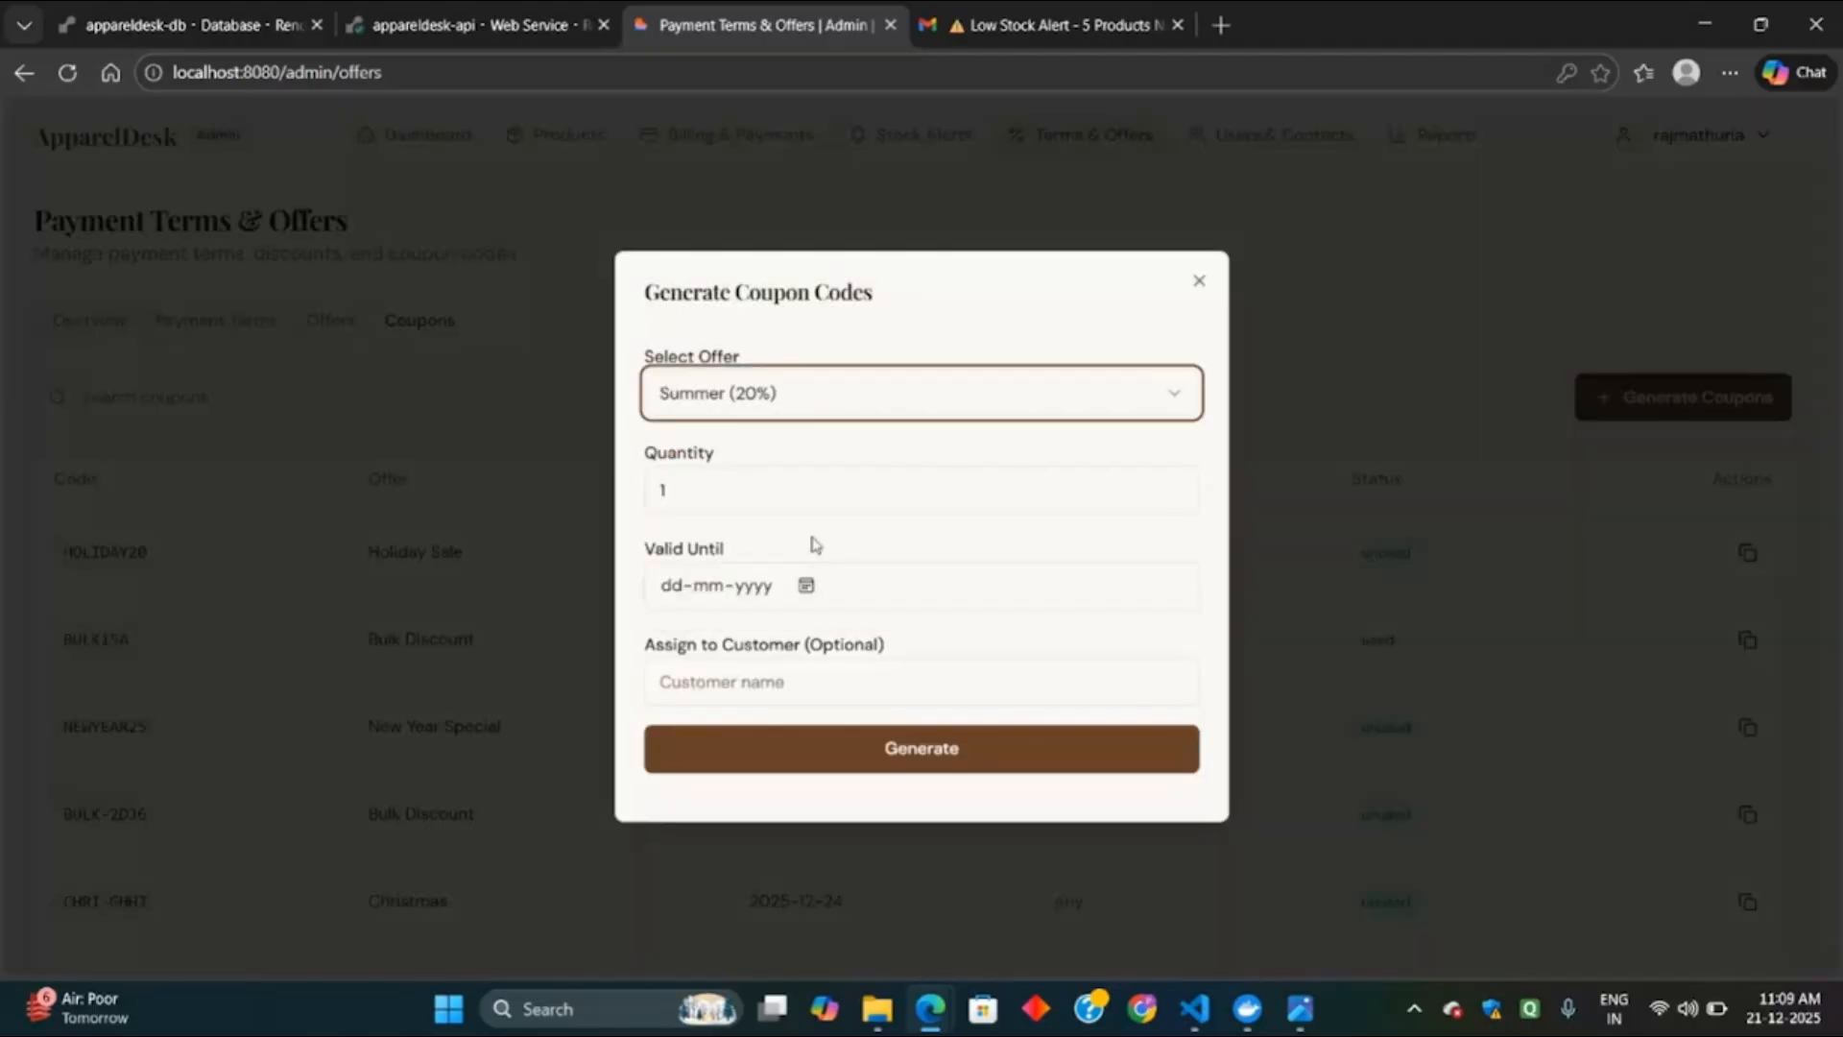
{"action": "left_click", "coordinate": [800, 498]}
{"action": "type", "text": "0"}
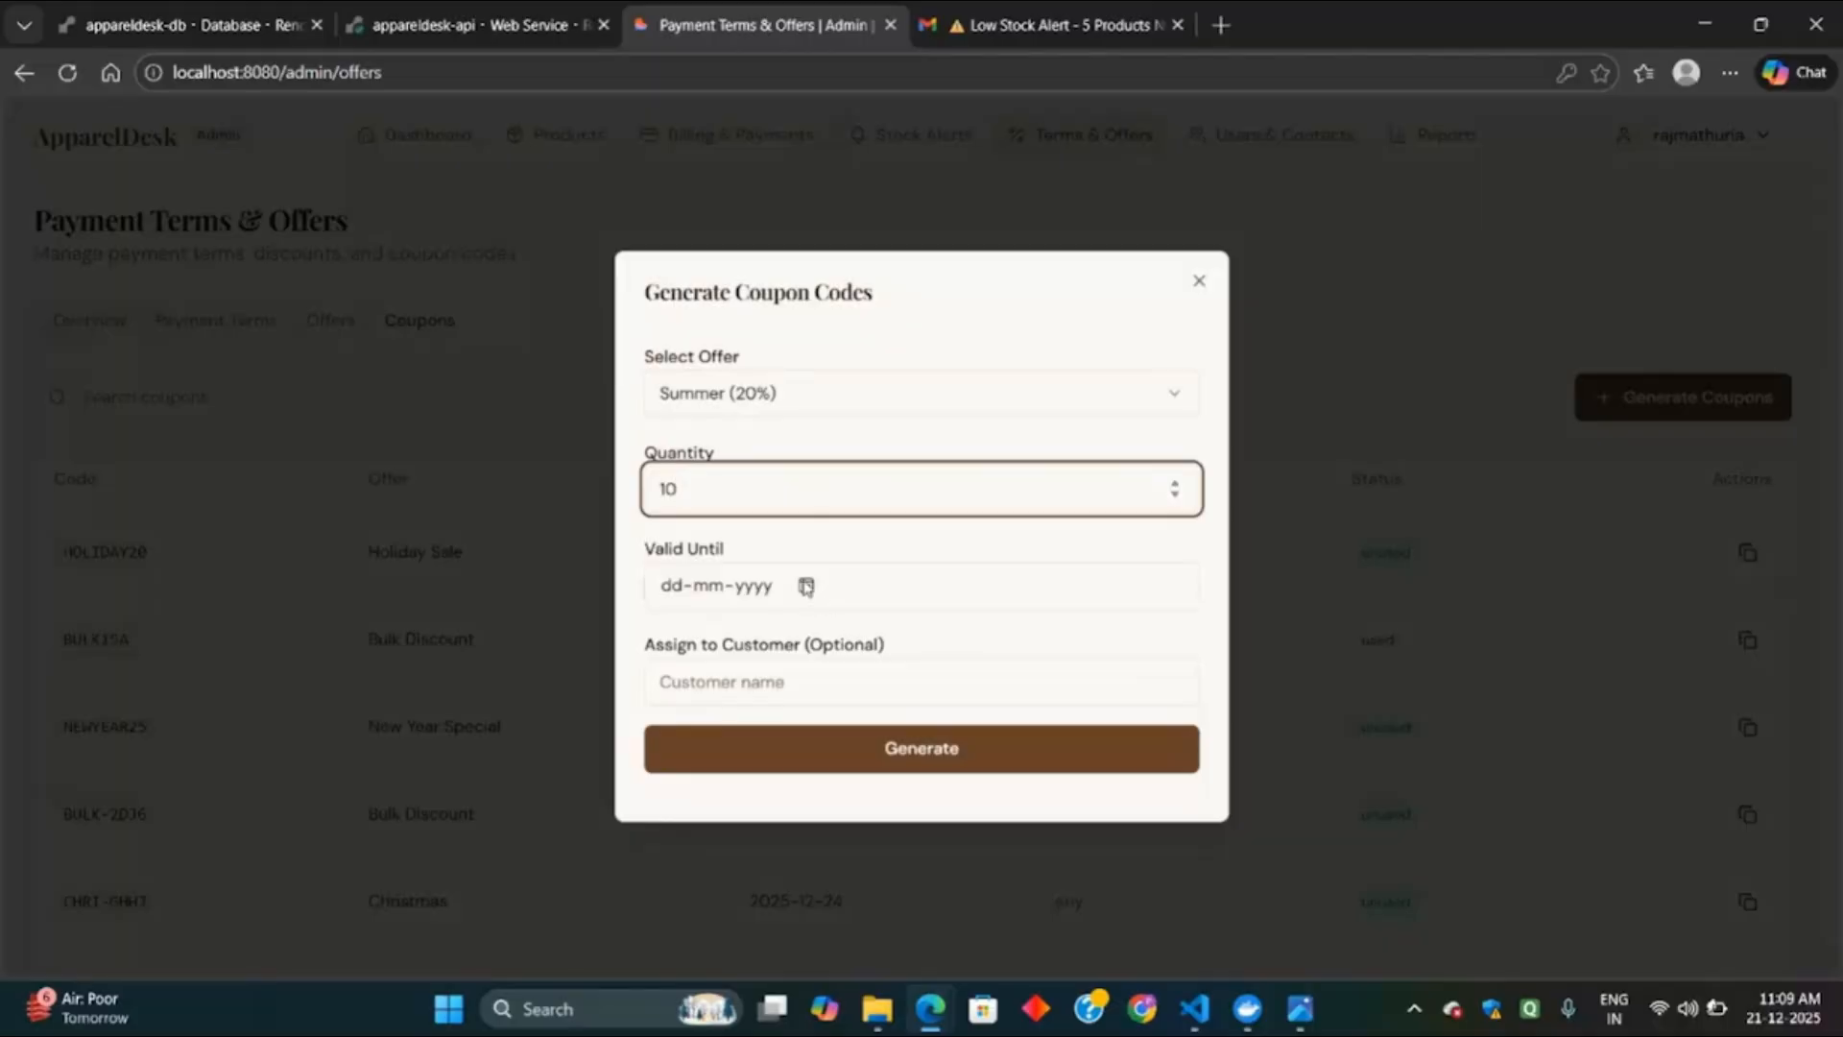
{"action": "left_click", "coordinate": [805, 586]}
{"action": "left_click", "coordinate": [812, 821]}
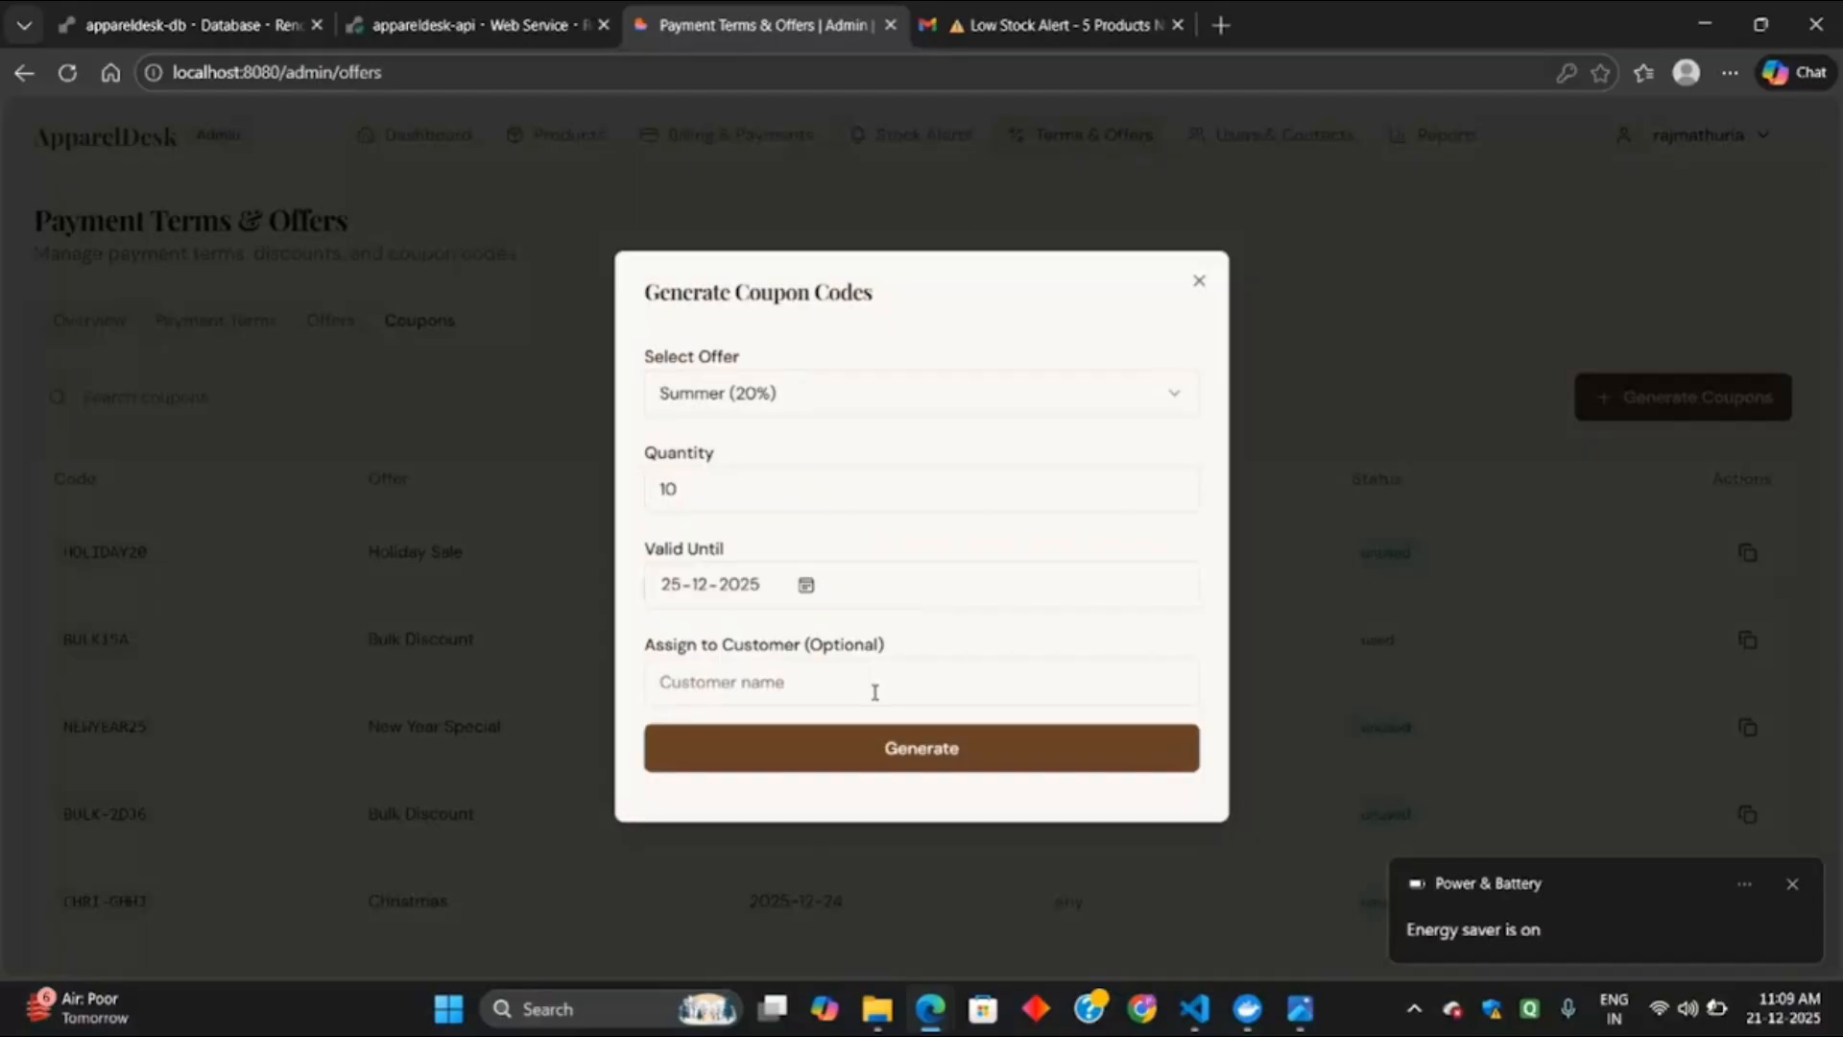
{"action": "left_click", "coordinate": [906, 754]}
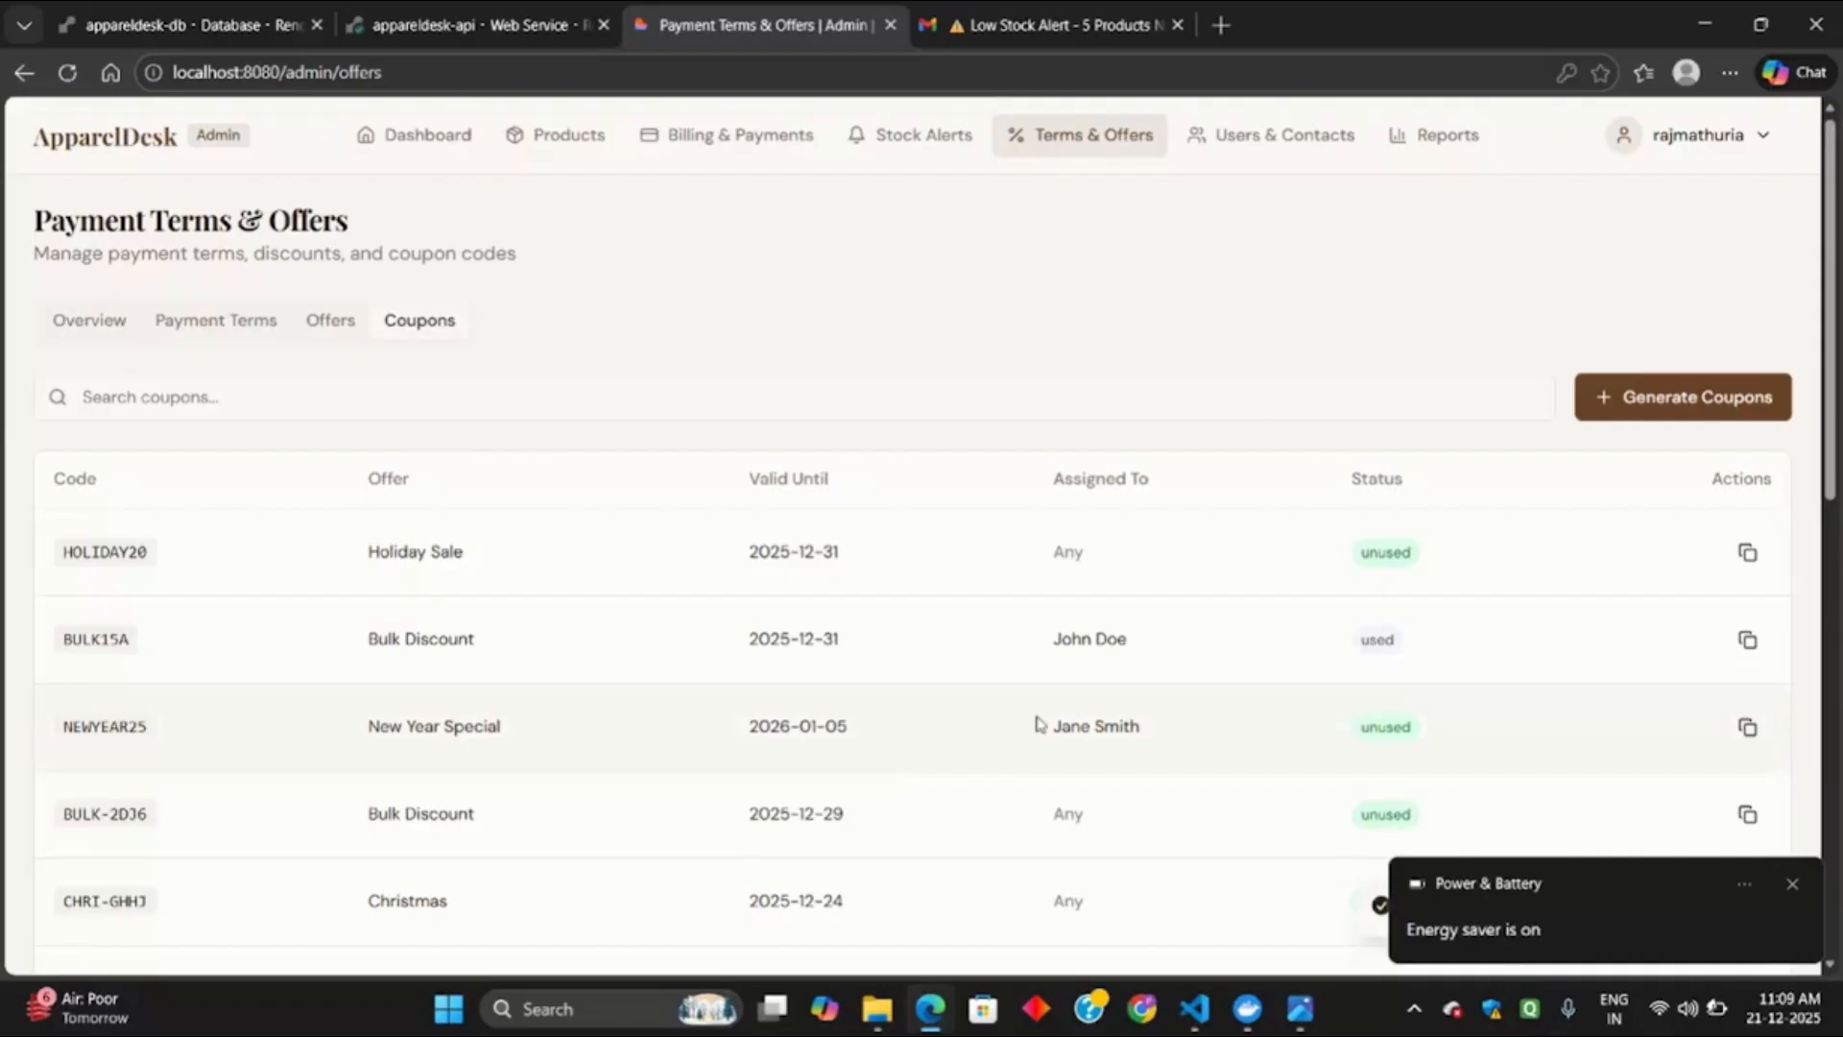
Review the new SUMM coupon codes in the coupons table, then go to Users & Contacts.
{"action": "scroll", "coordinate": [1037, 725], "scroll_direction": "down", "scroll_amount": 10}
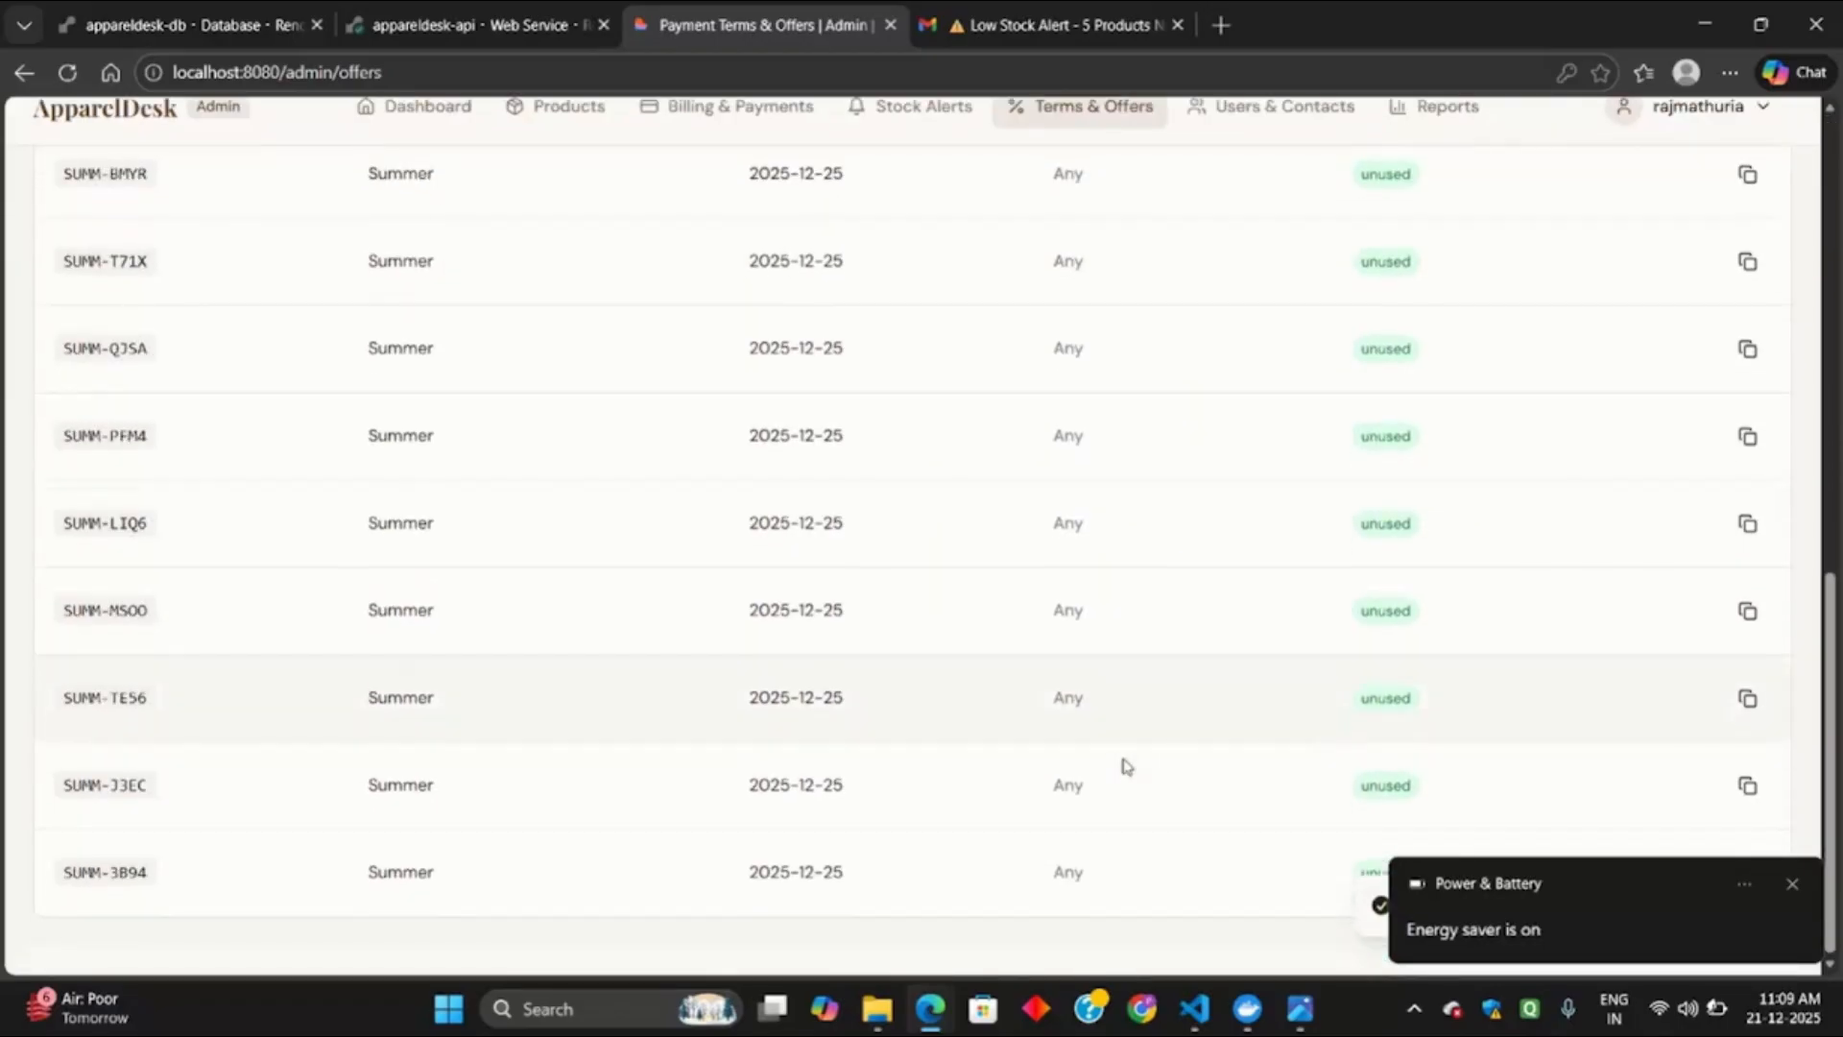
{"action": "scroll", "coordinate": [1126, 766], "scroll_direction": "up", "scroll_amount": 10}
{"action": "scroll", "coordinate": [1126, 765], "scroll_direction": "up", "scroll_amount": 3}
{"action": "scroll", "coordinate": [1126, 765], "scroll_direction": "down", "scroll_amount": 10}
{"action": "left_click_drag", "start_coordinate": [60, 900], "coordinate": [1280, 921]}
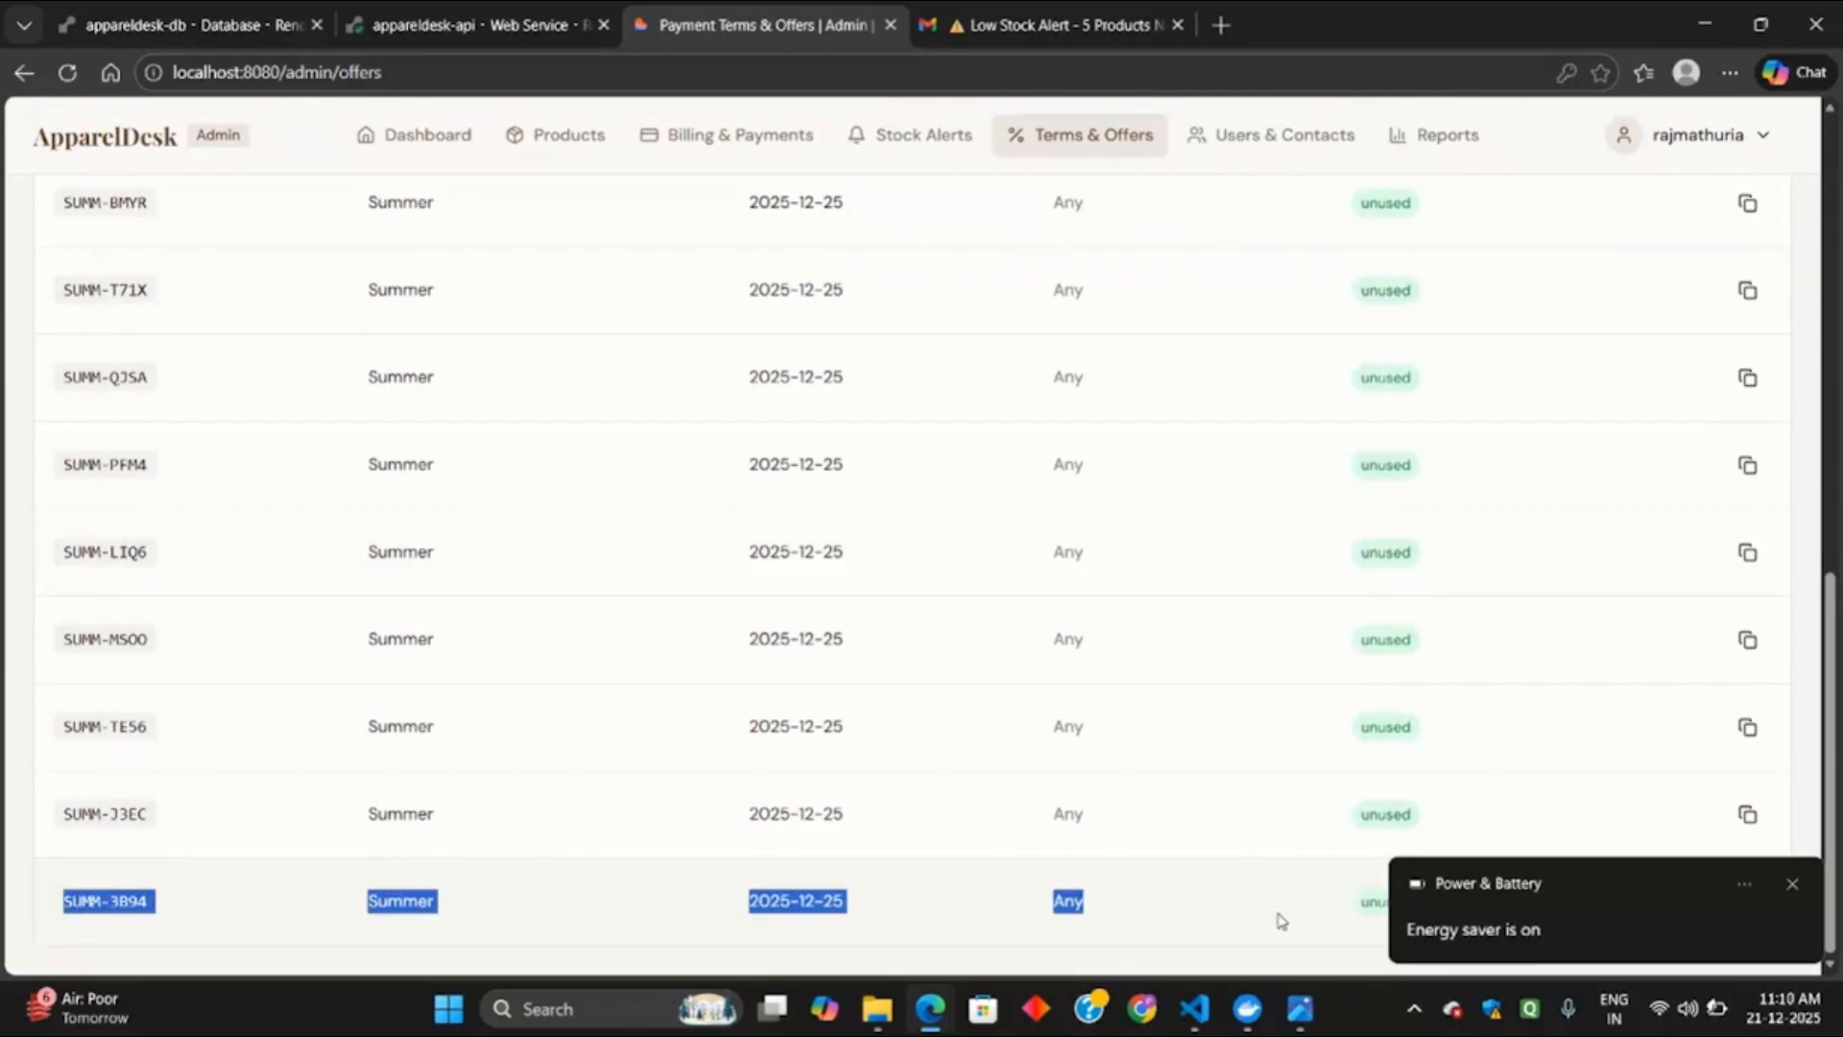
{"action": "left_click", "coordinate": [1792, 883]}
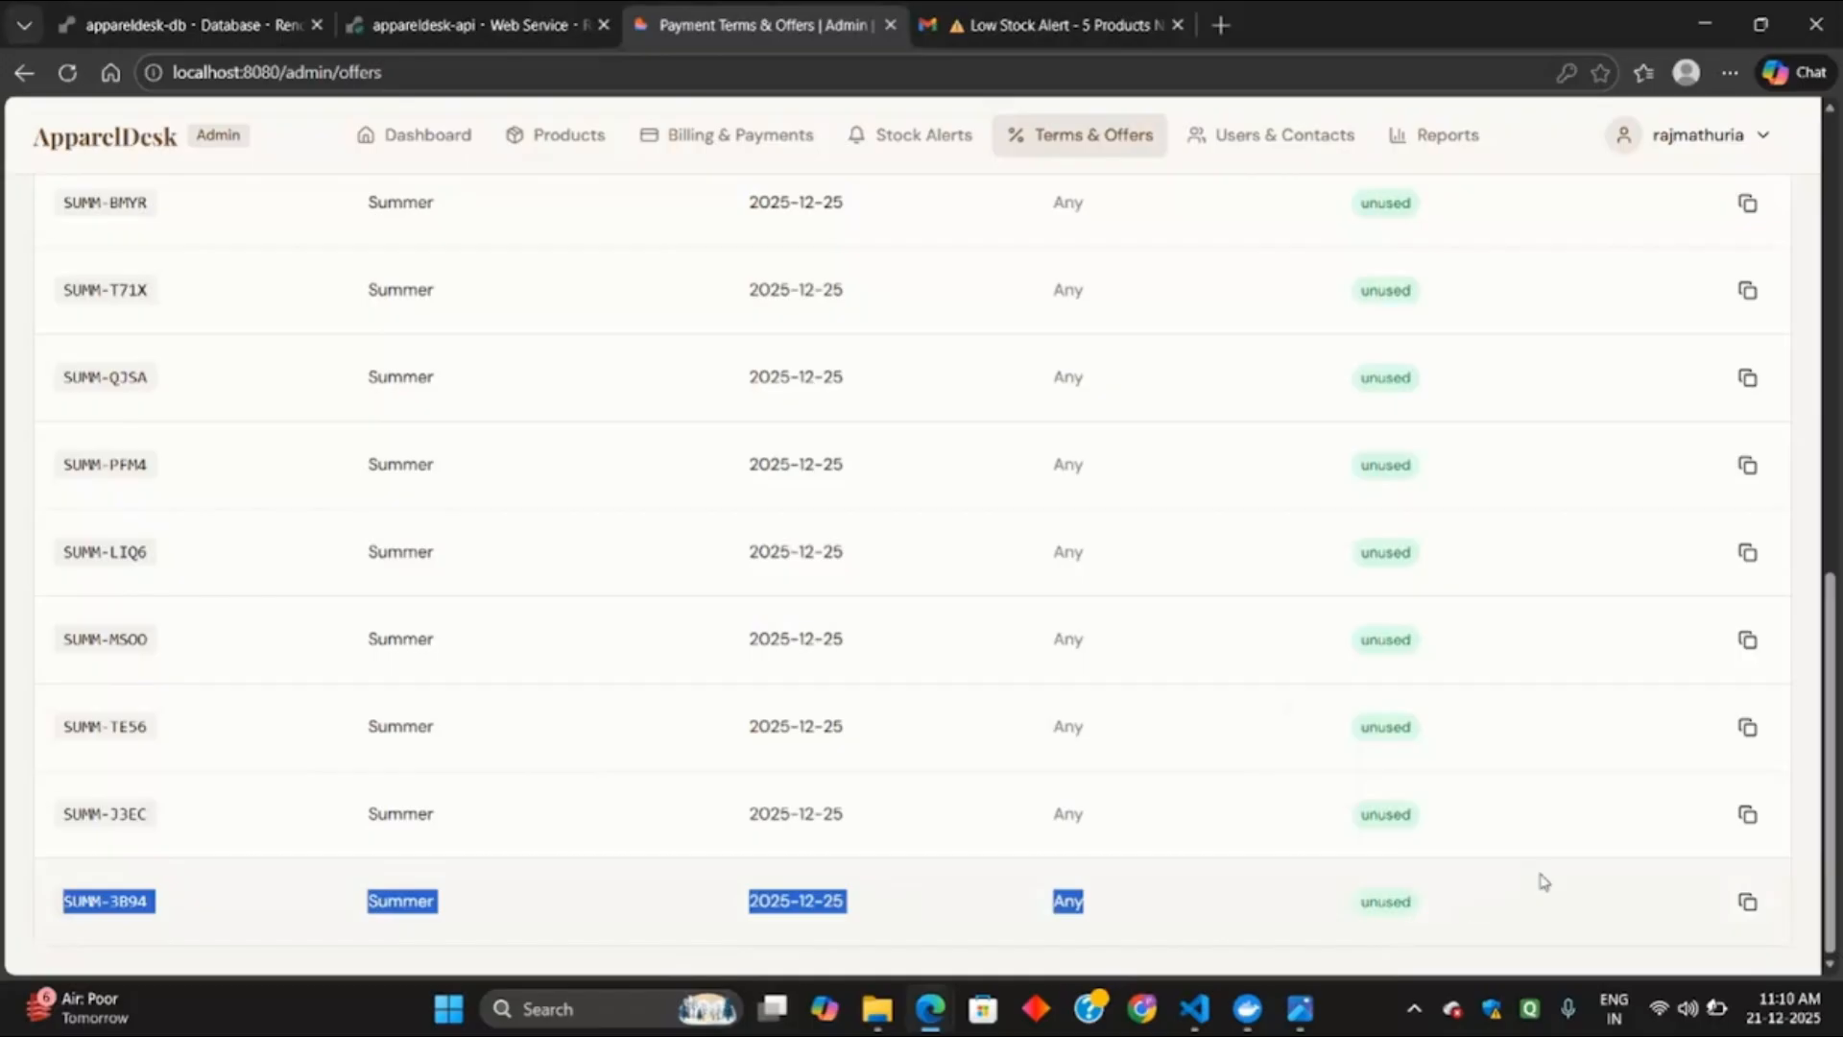
{"action": "scroll", "coordinate": [1469, 907], "scroll_direction": "up", "scroll_amount": 10}
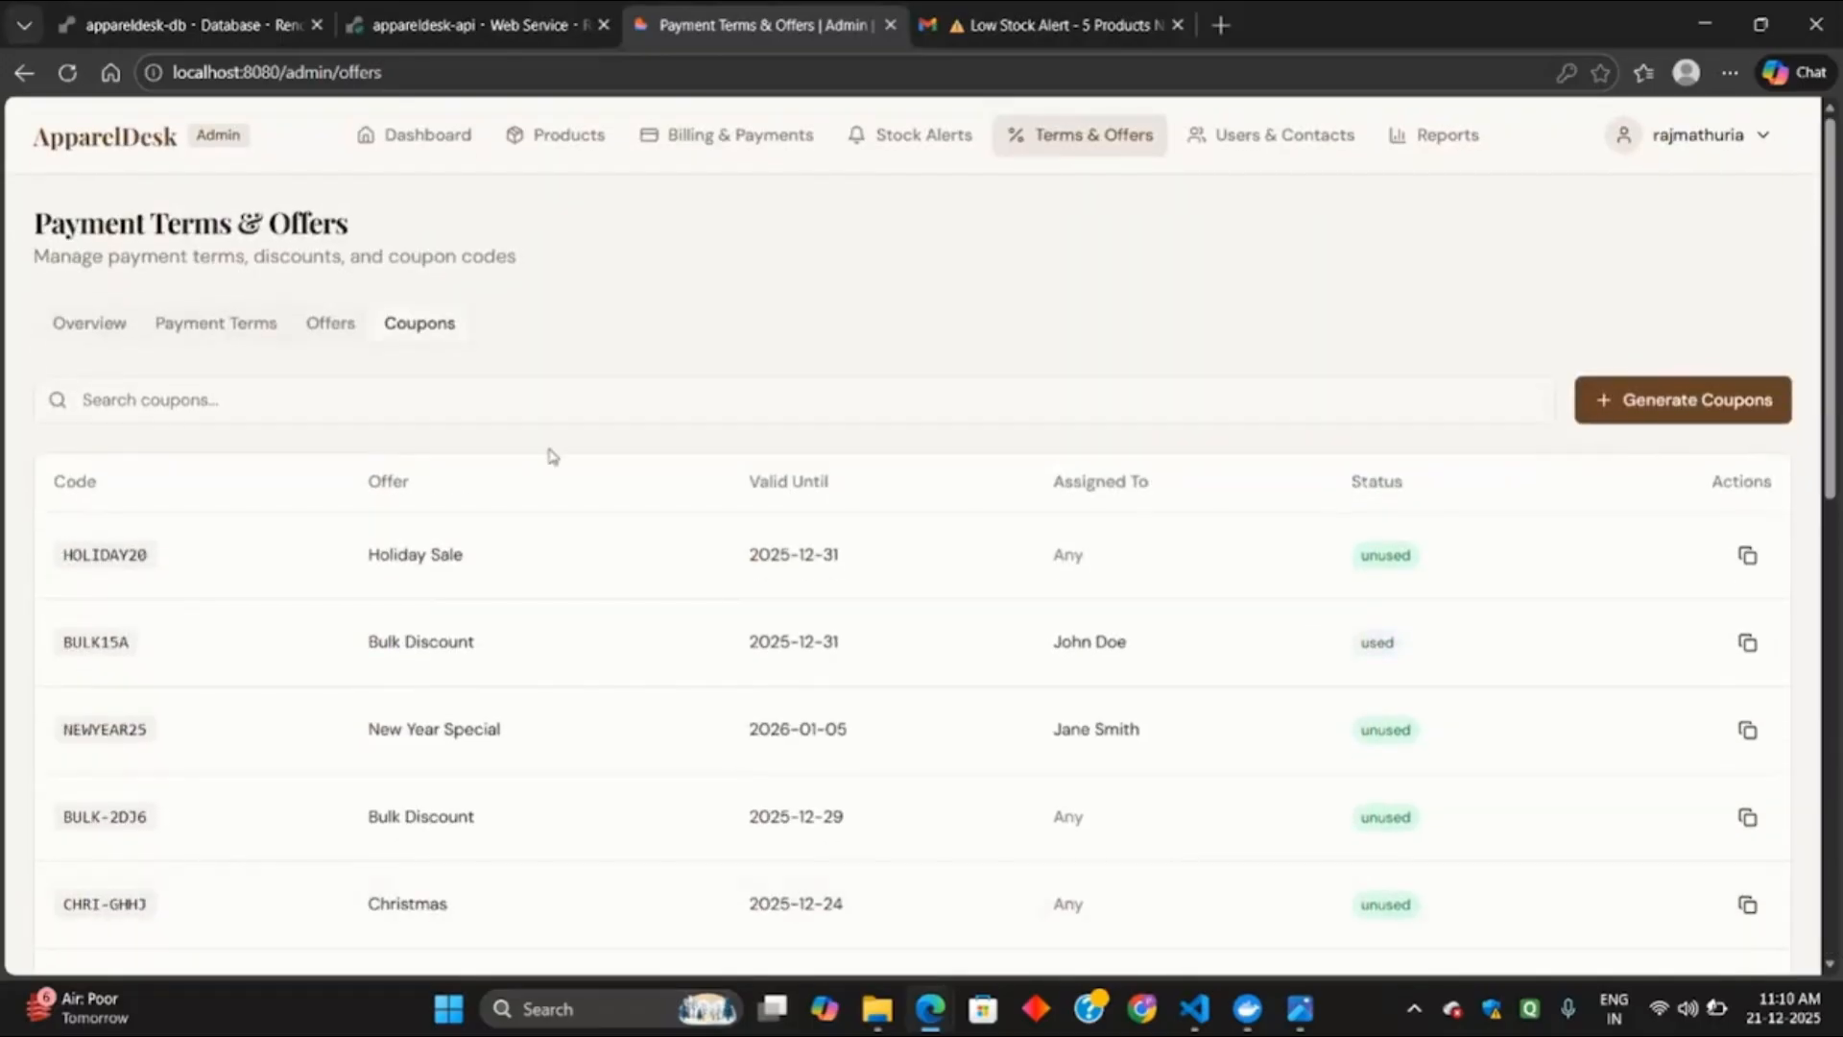
{"action": "left_click", "coordinate": [1273, 149]}
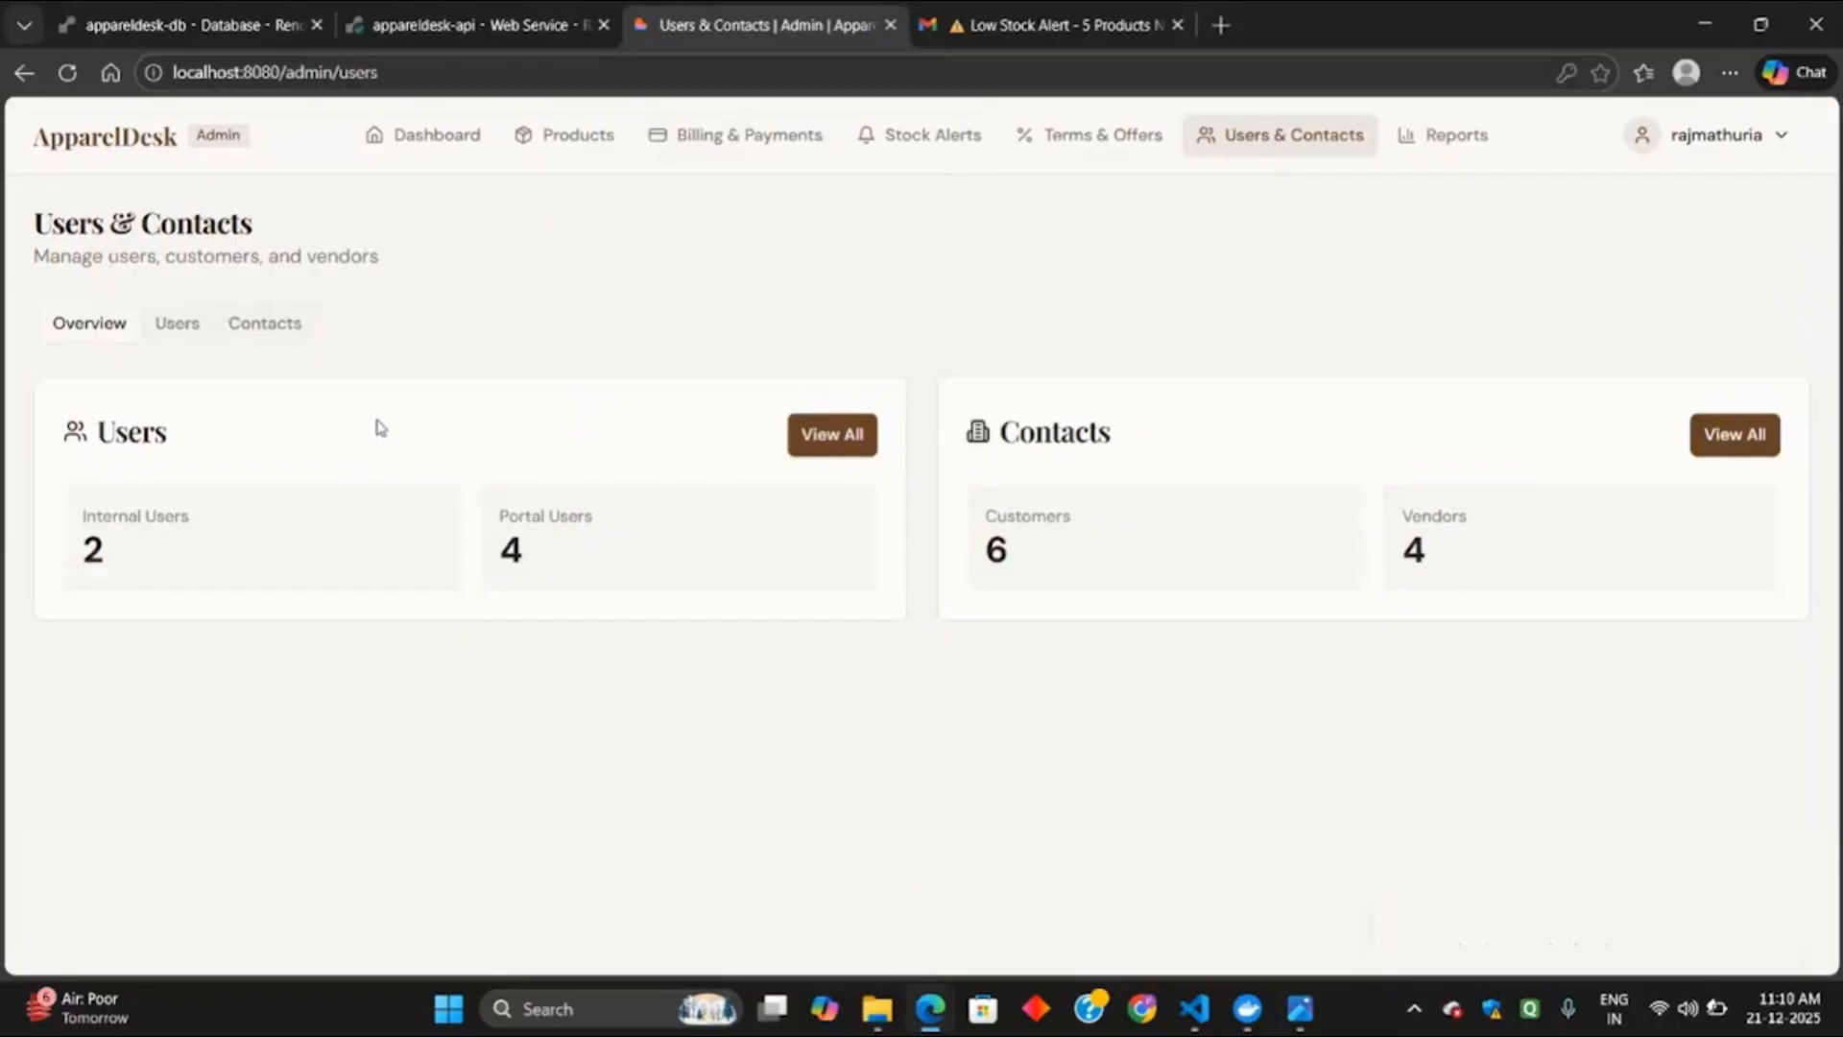
View the full users list, check a row's edit/delete options, and search users for 'Jo'.
{"action": "left_click", "coordinate": [820, 434]}
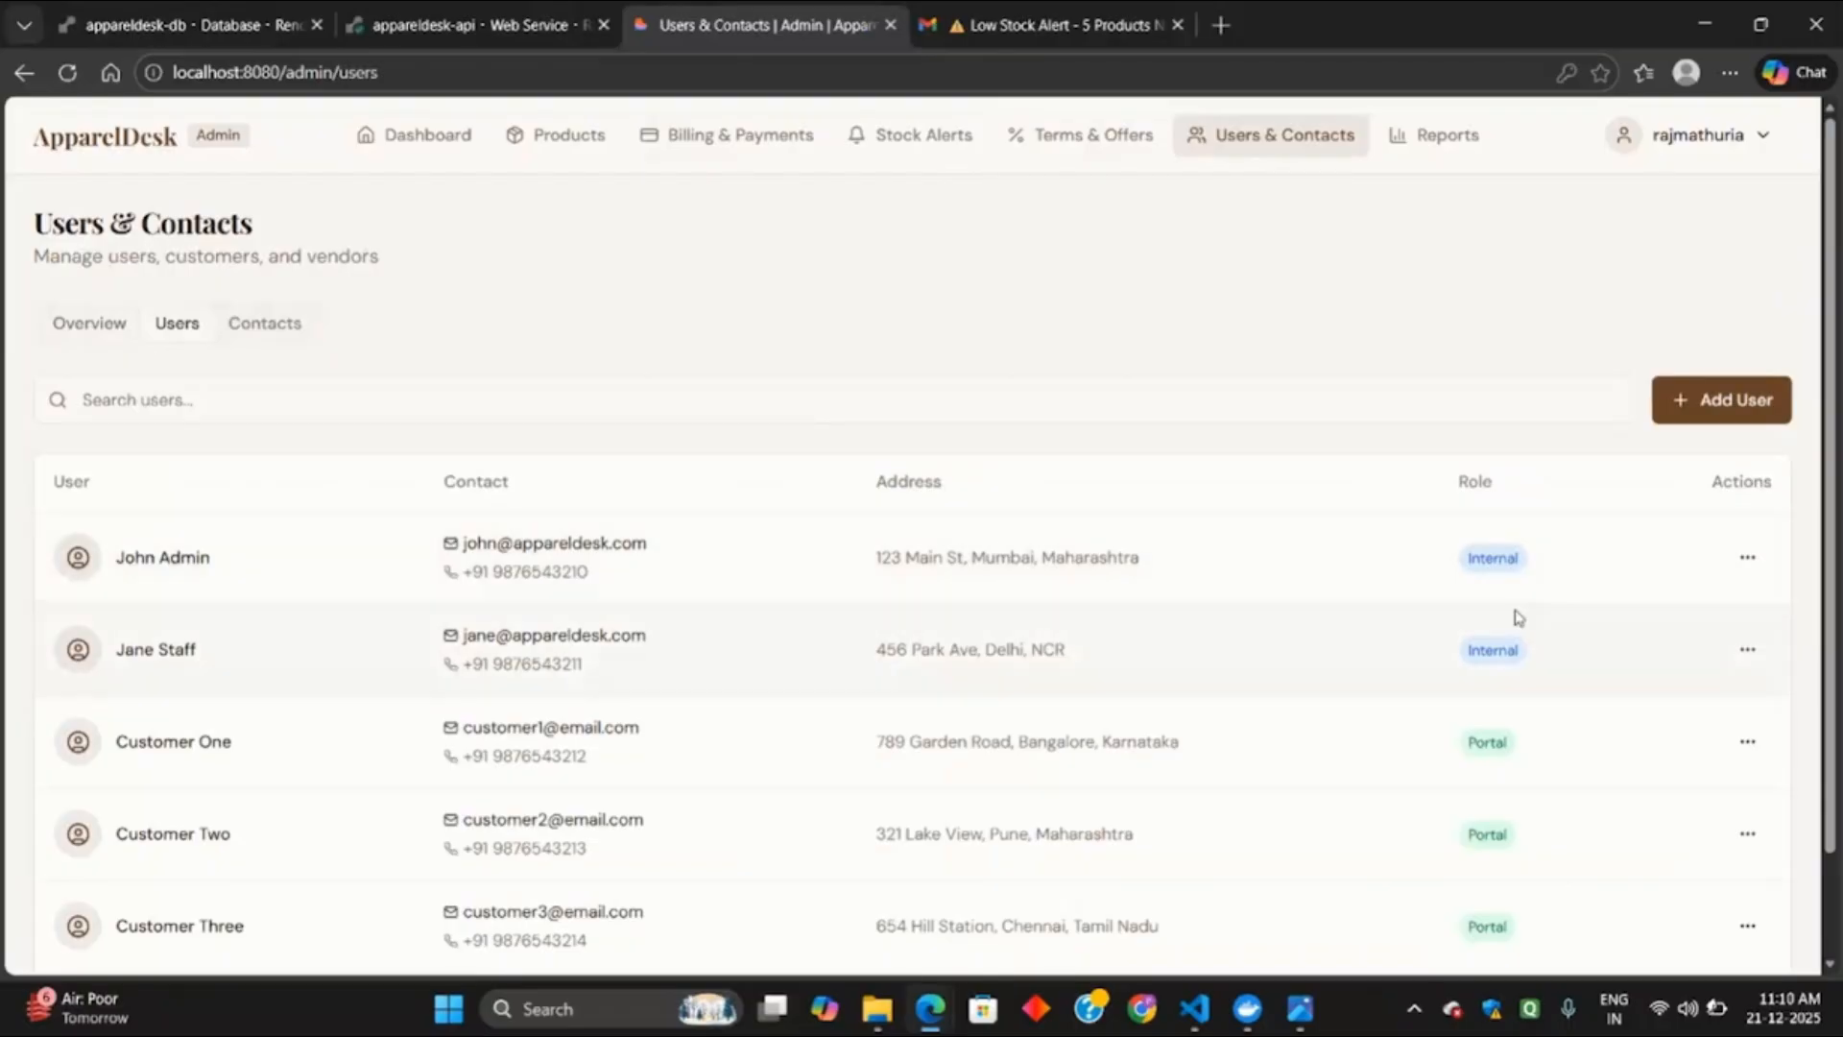
{"action": "left_click", "coordinate": [1747, 557]}
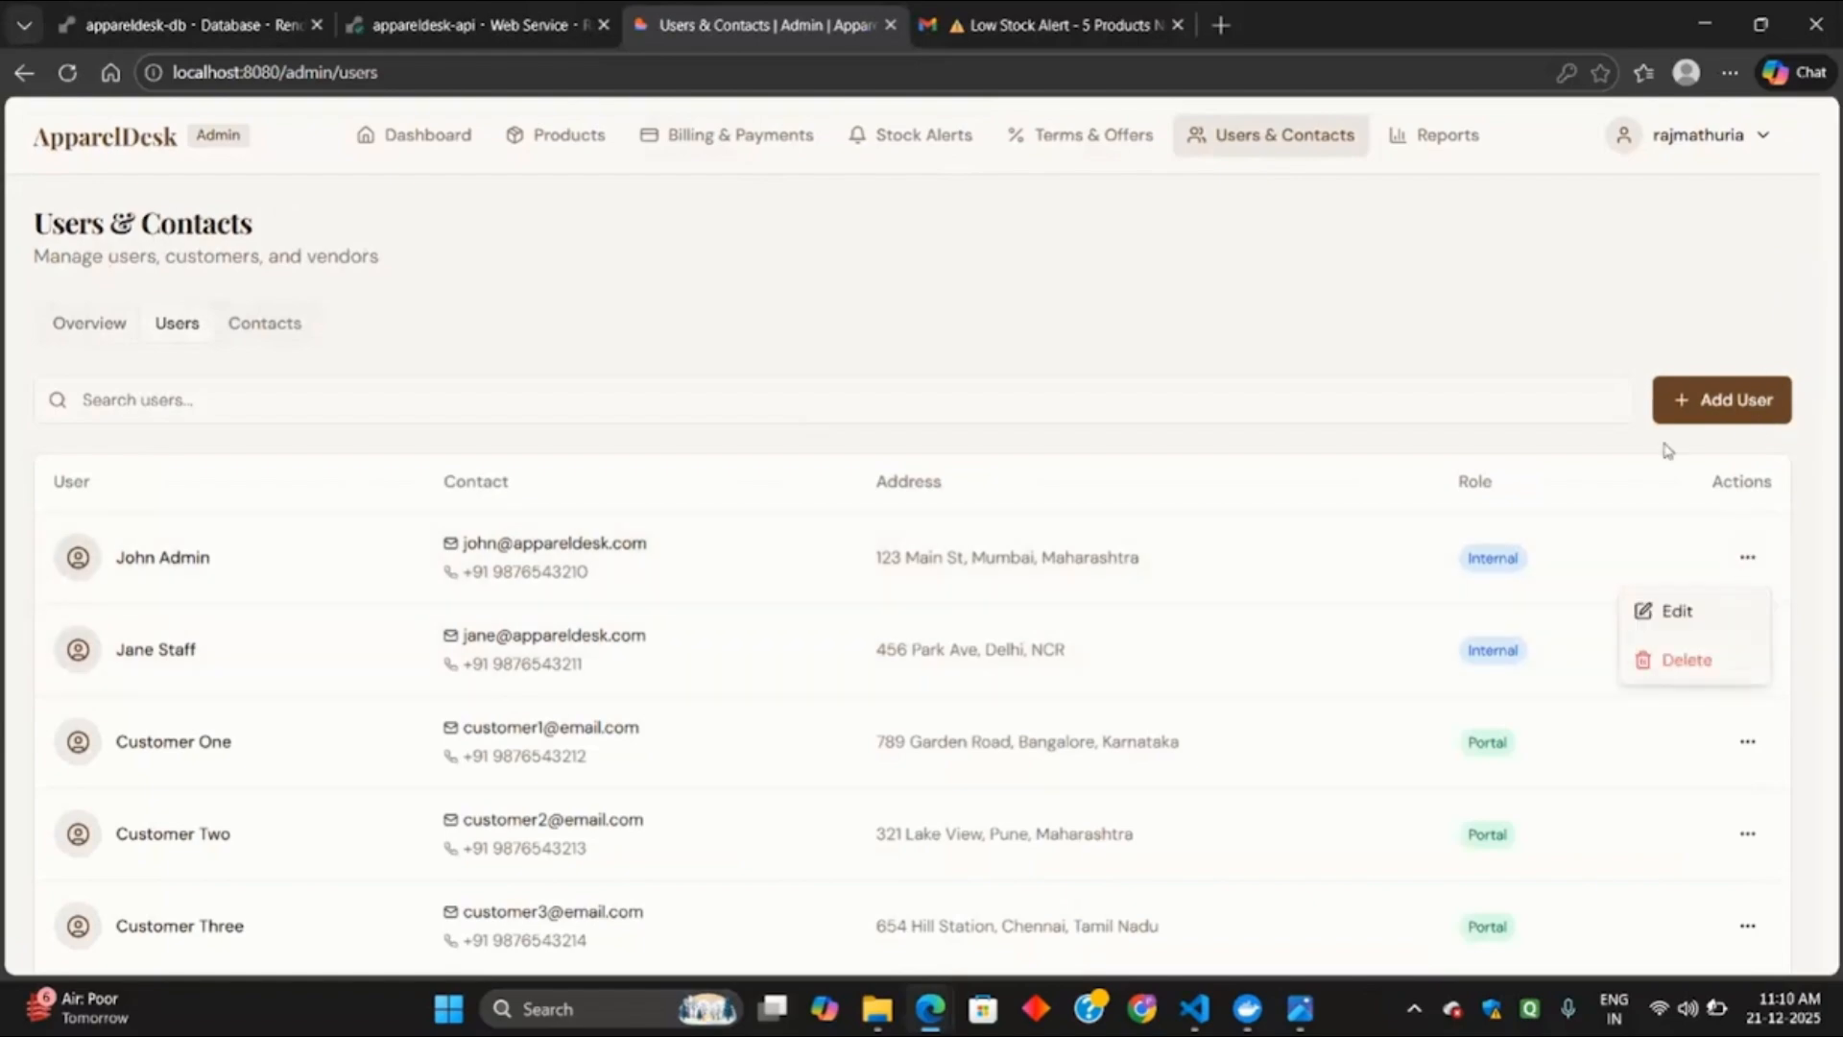
{"action": "left_click", "coordinate": [784, 396]}
{"action": "left_click", "coordinate": [785, 403]}
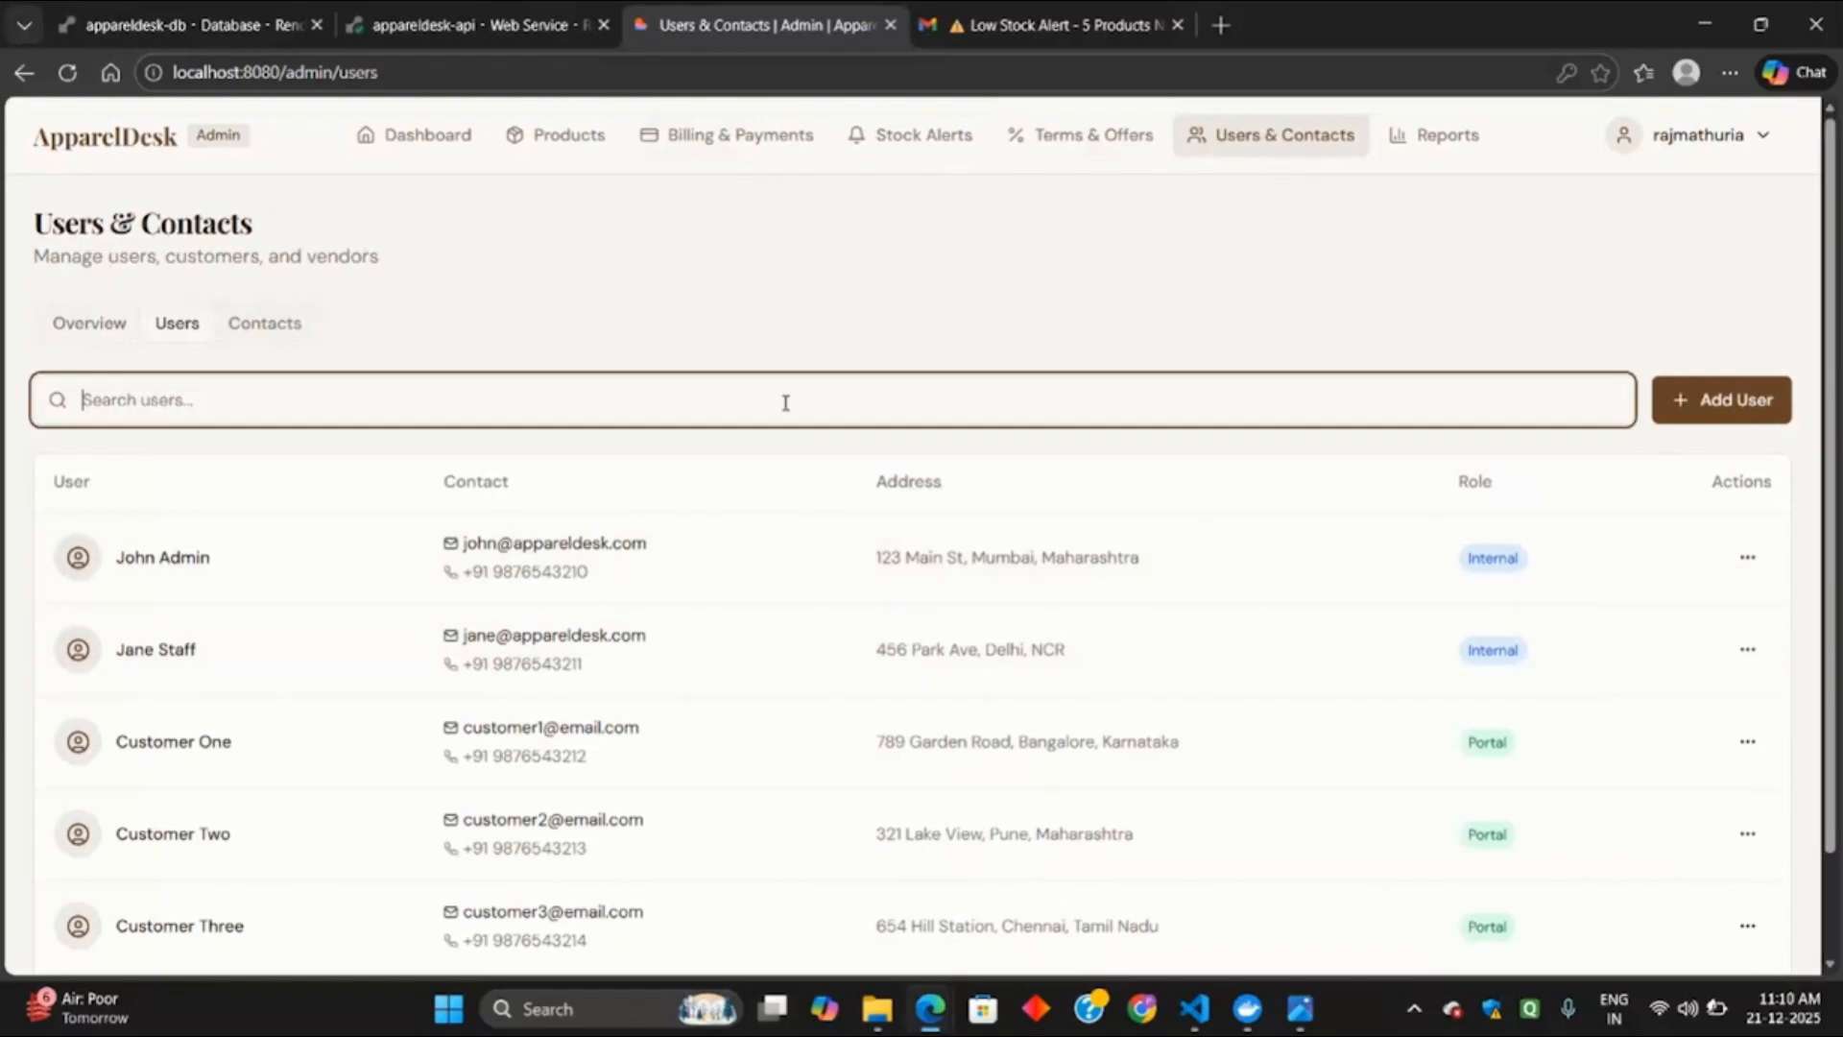
{"action": "type", "text": "Jo"}
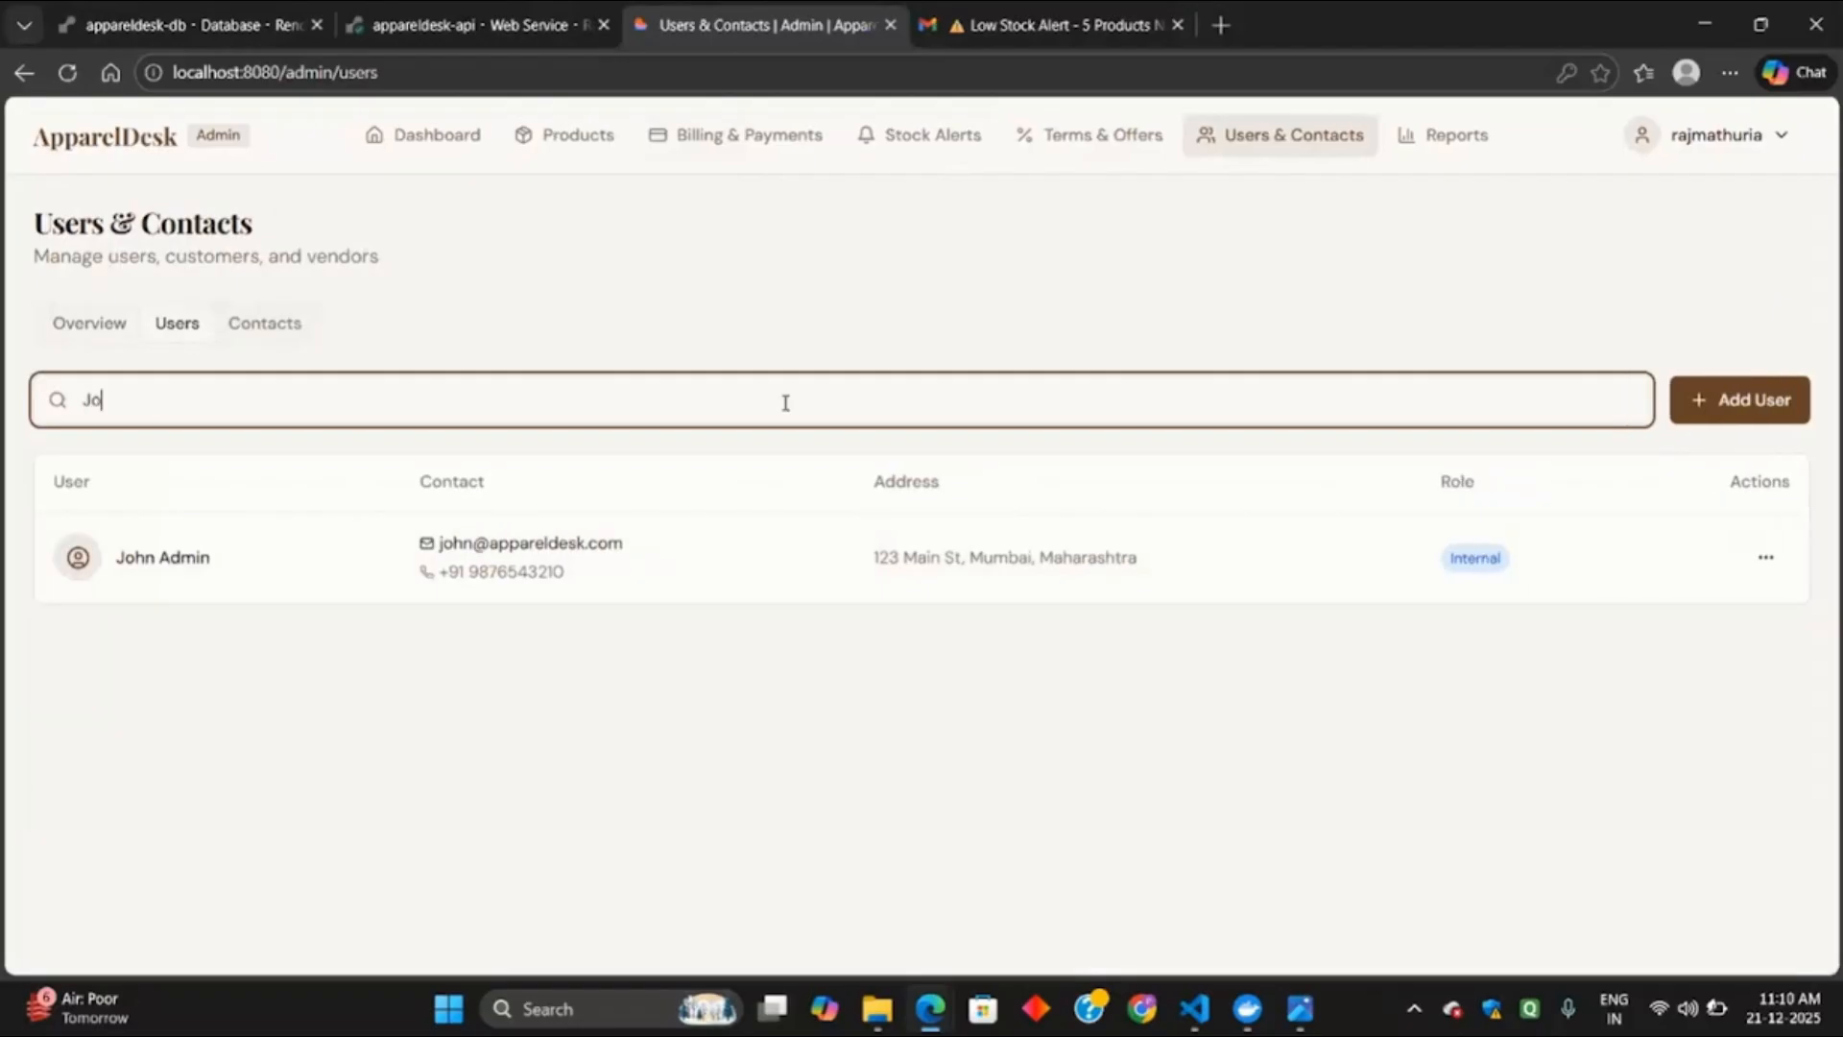
{"action": "key", "text": "BackSpace"}
{"action": "key", "text": "Num_Lock"}
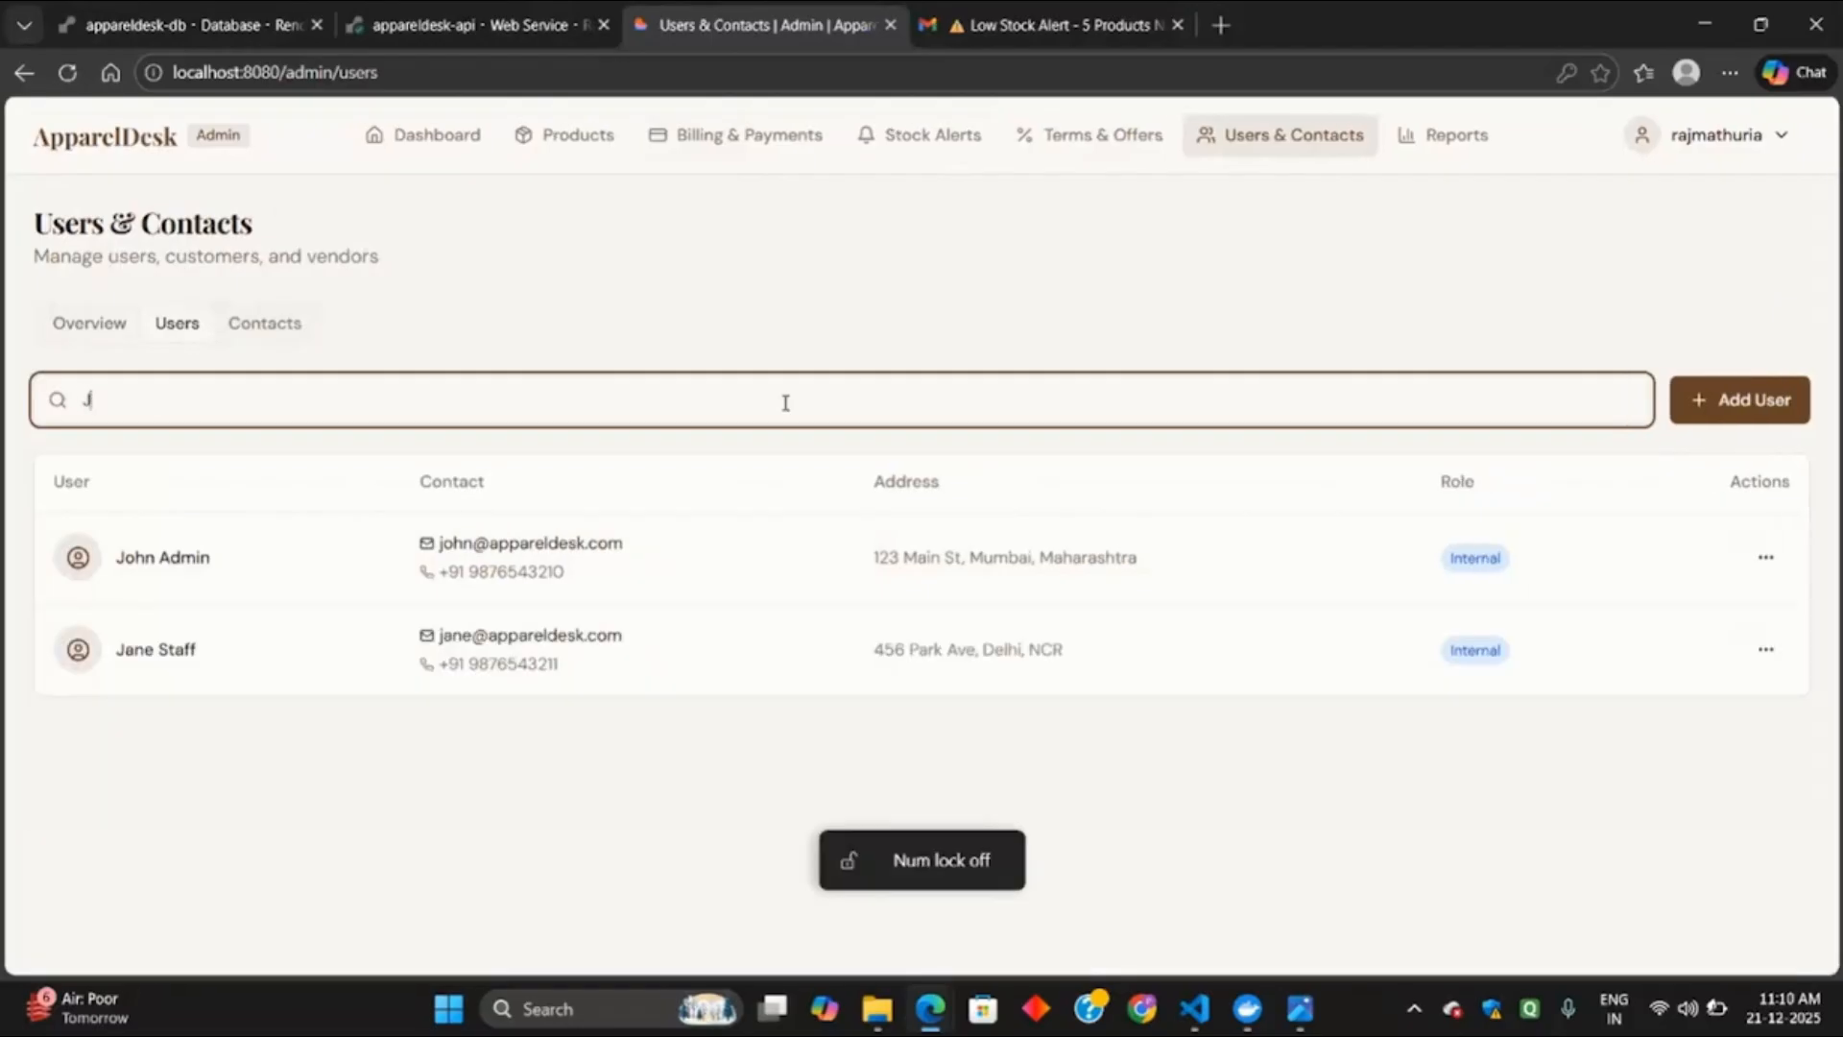
Browse the Contacts list, then open the Reports page.
{"action": "left_click", "coordinate": [261, 322]}
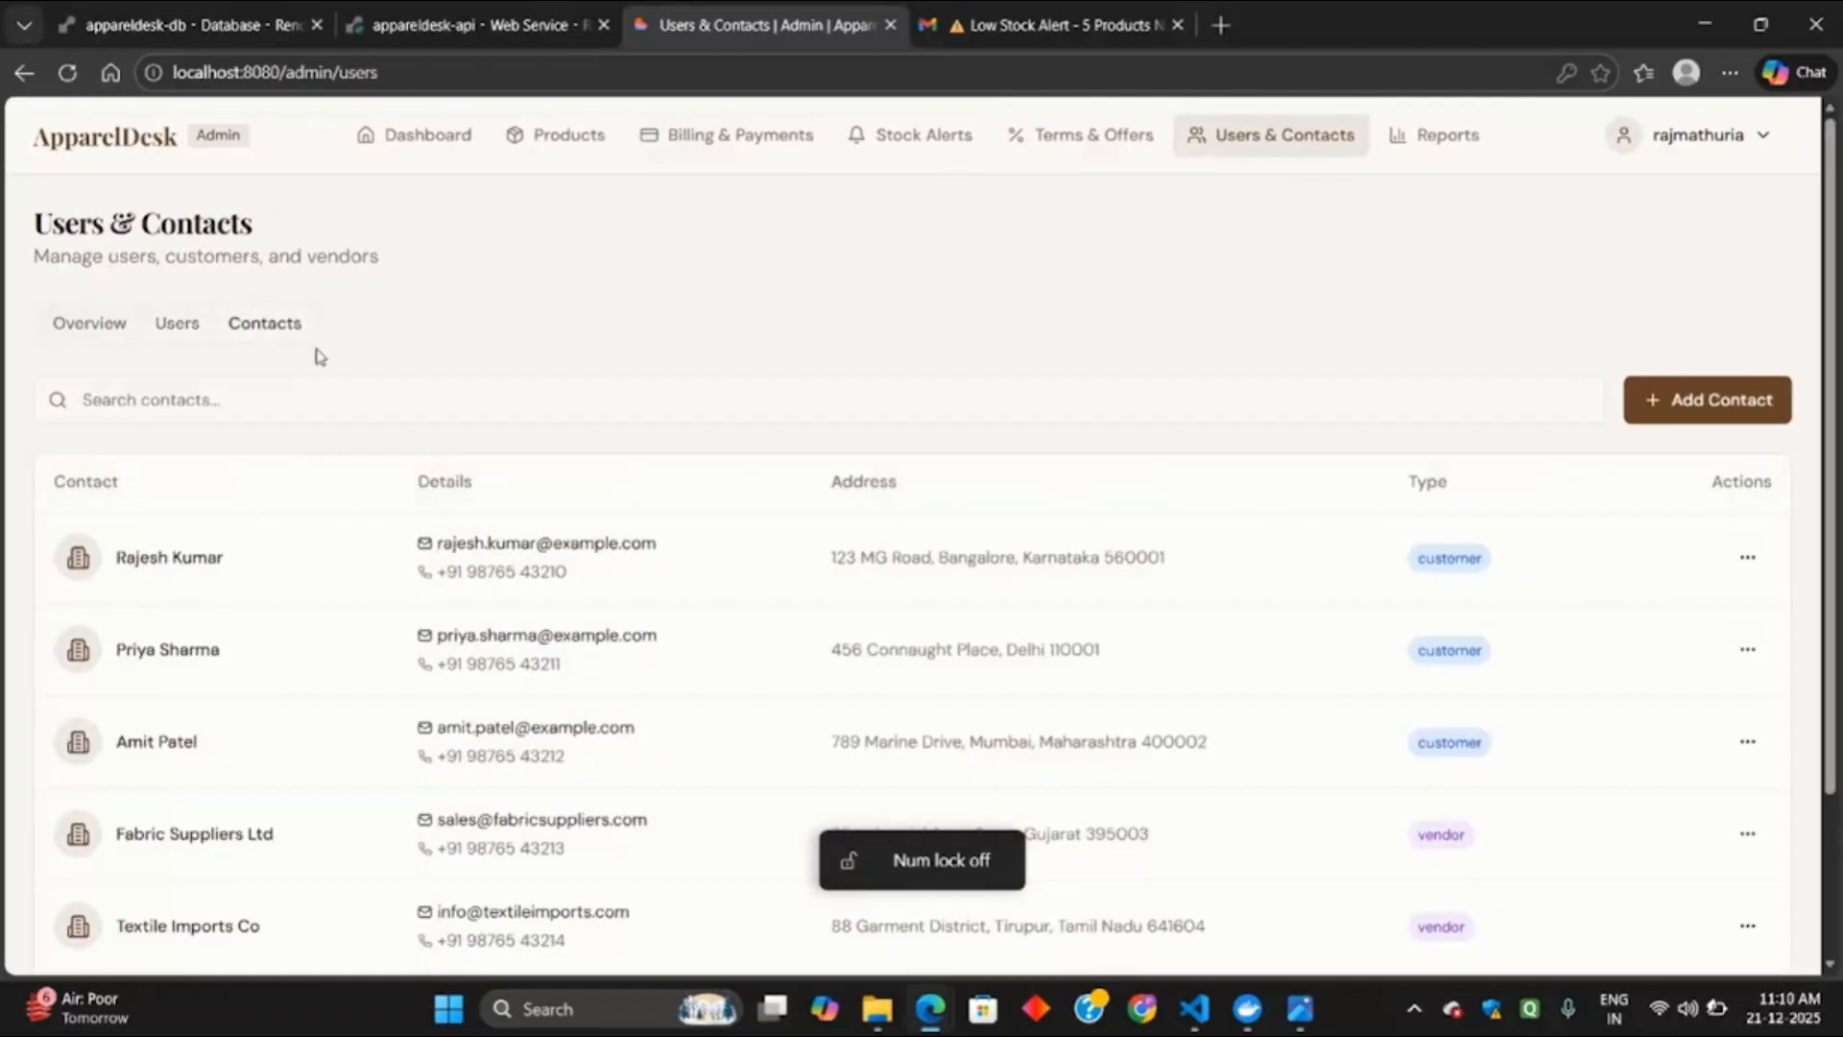
{"action": "scroll", "coordinate": [559, 720], "scroll_direction": "down", "scroll_amount": 2}
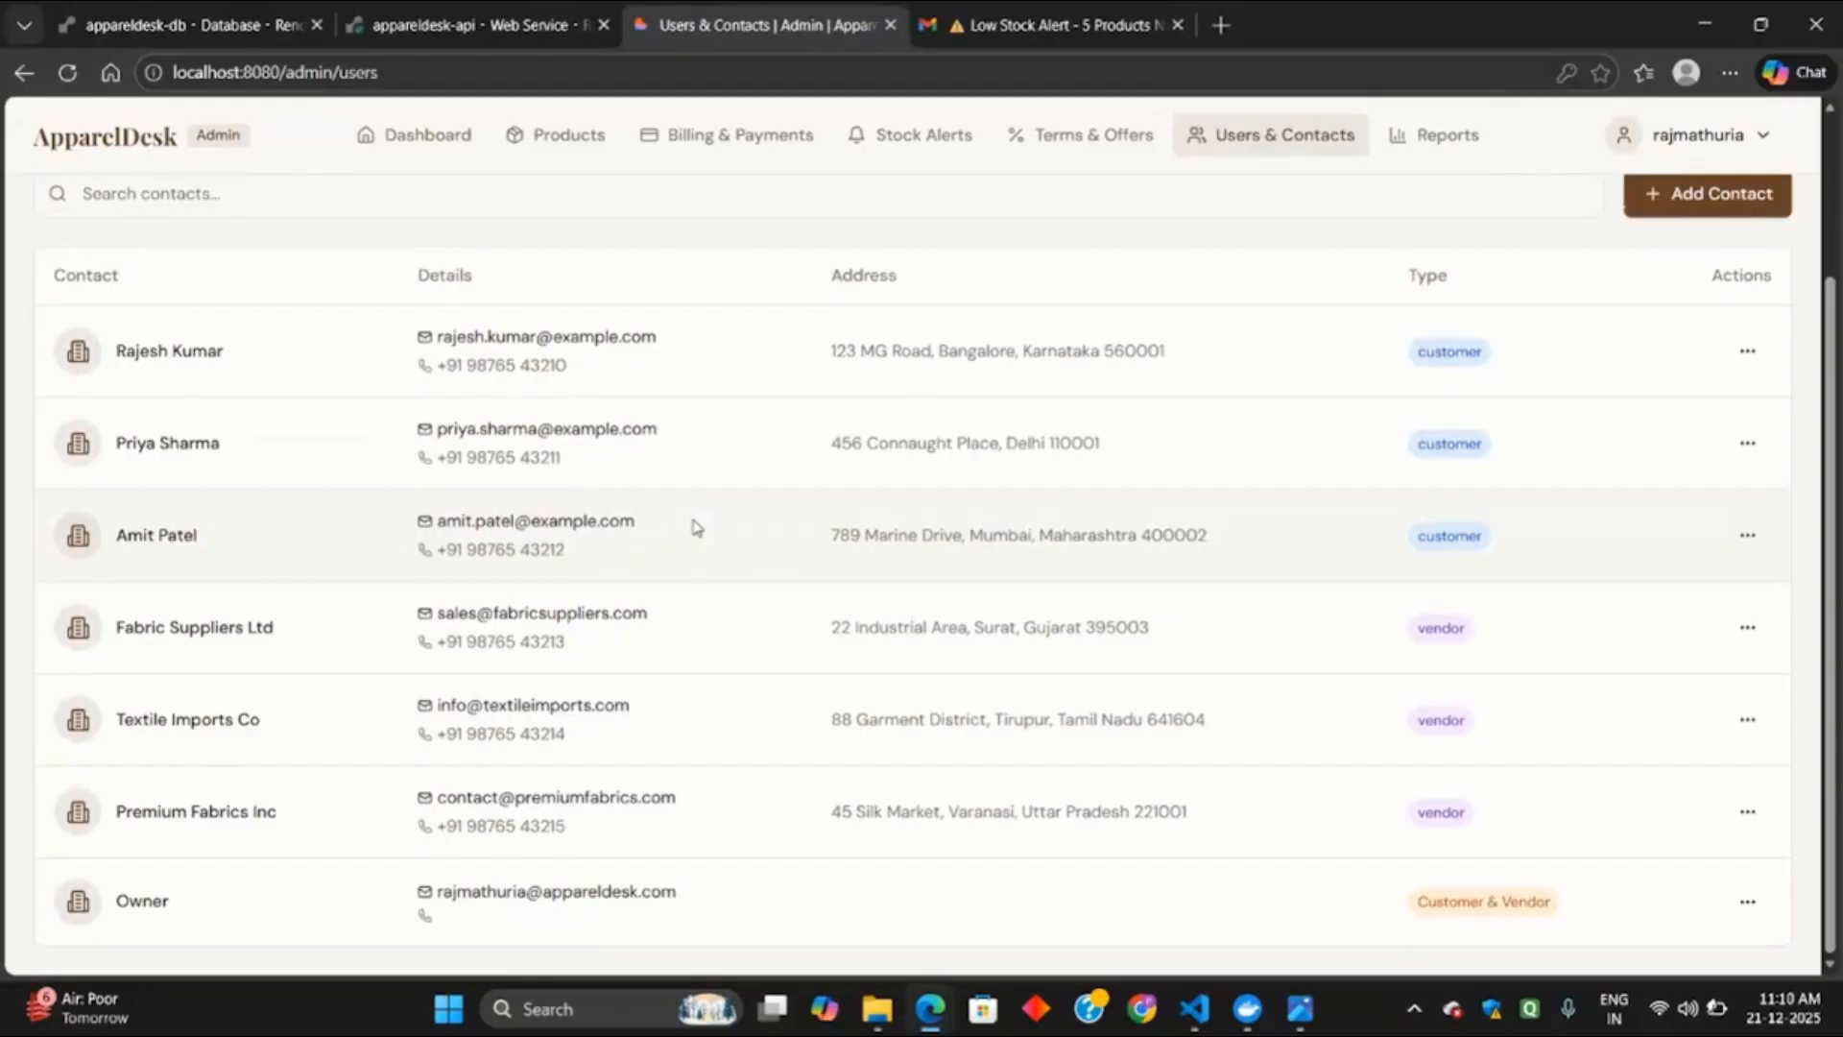
{"action": "scroll", "coordinate": [424, 595], "scroll_direction": "up", "scroll_amount": 2}
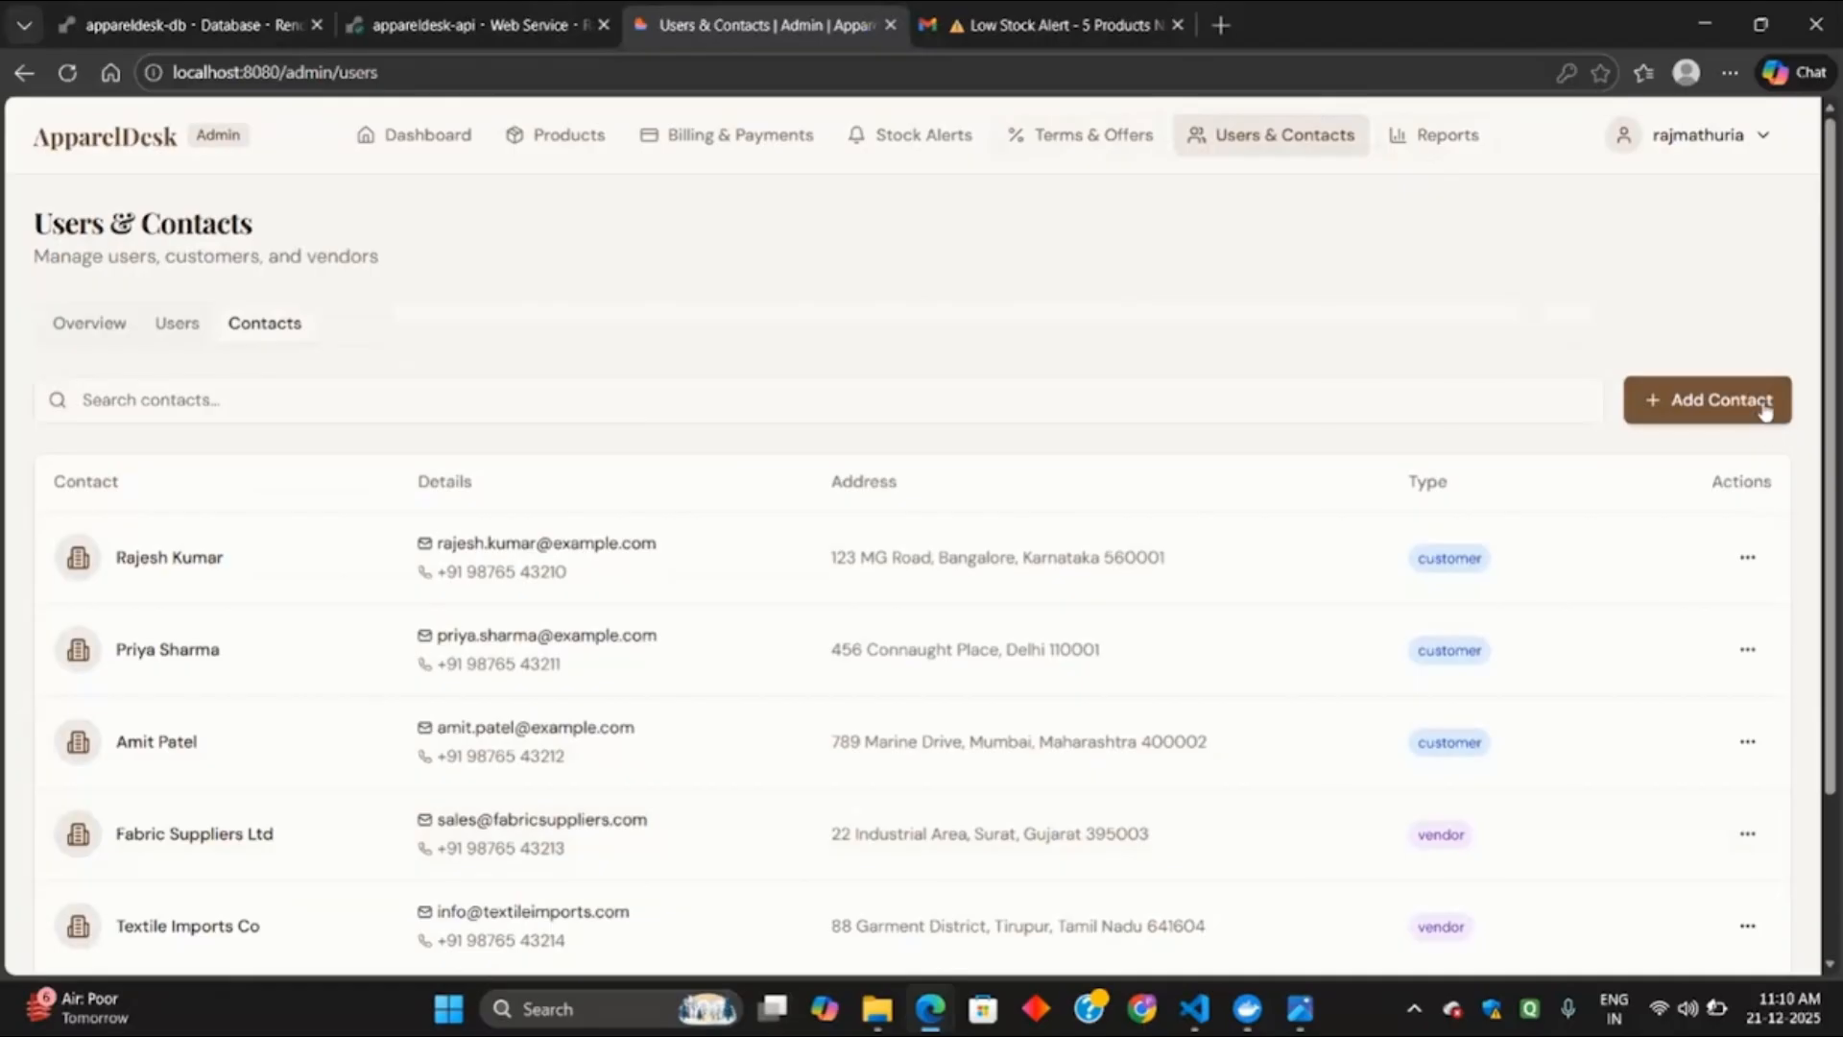
{"action": "left_click", "coordinate": [1437, 135]}
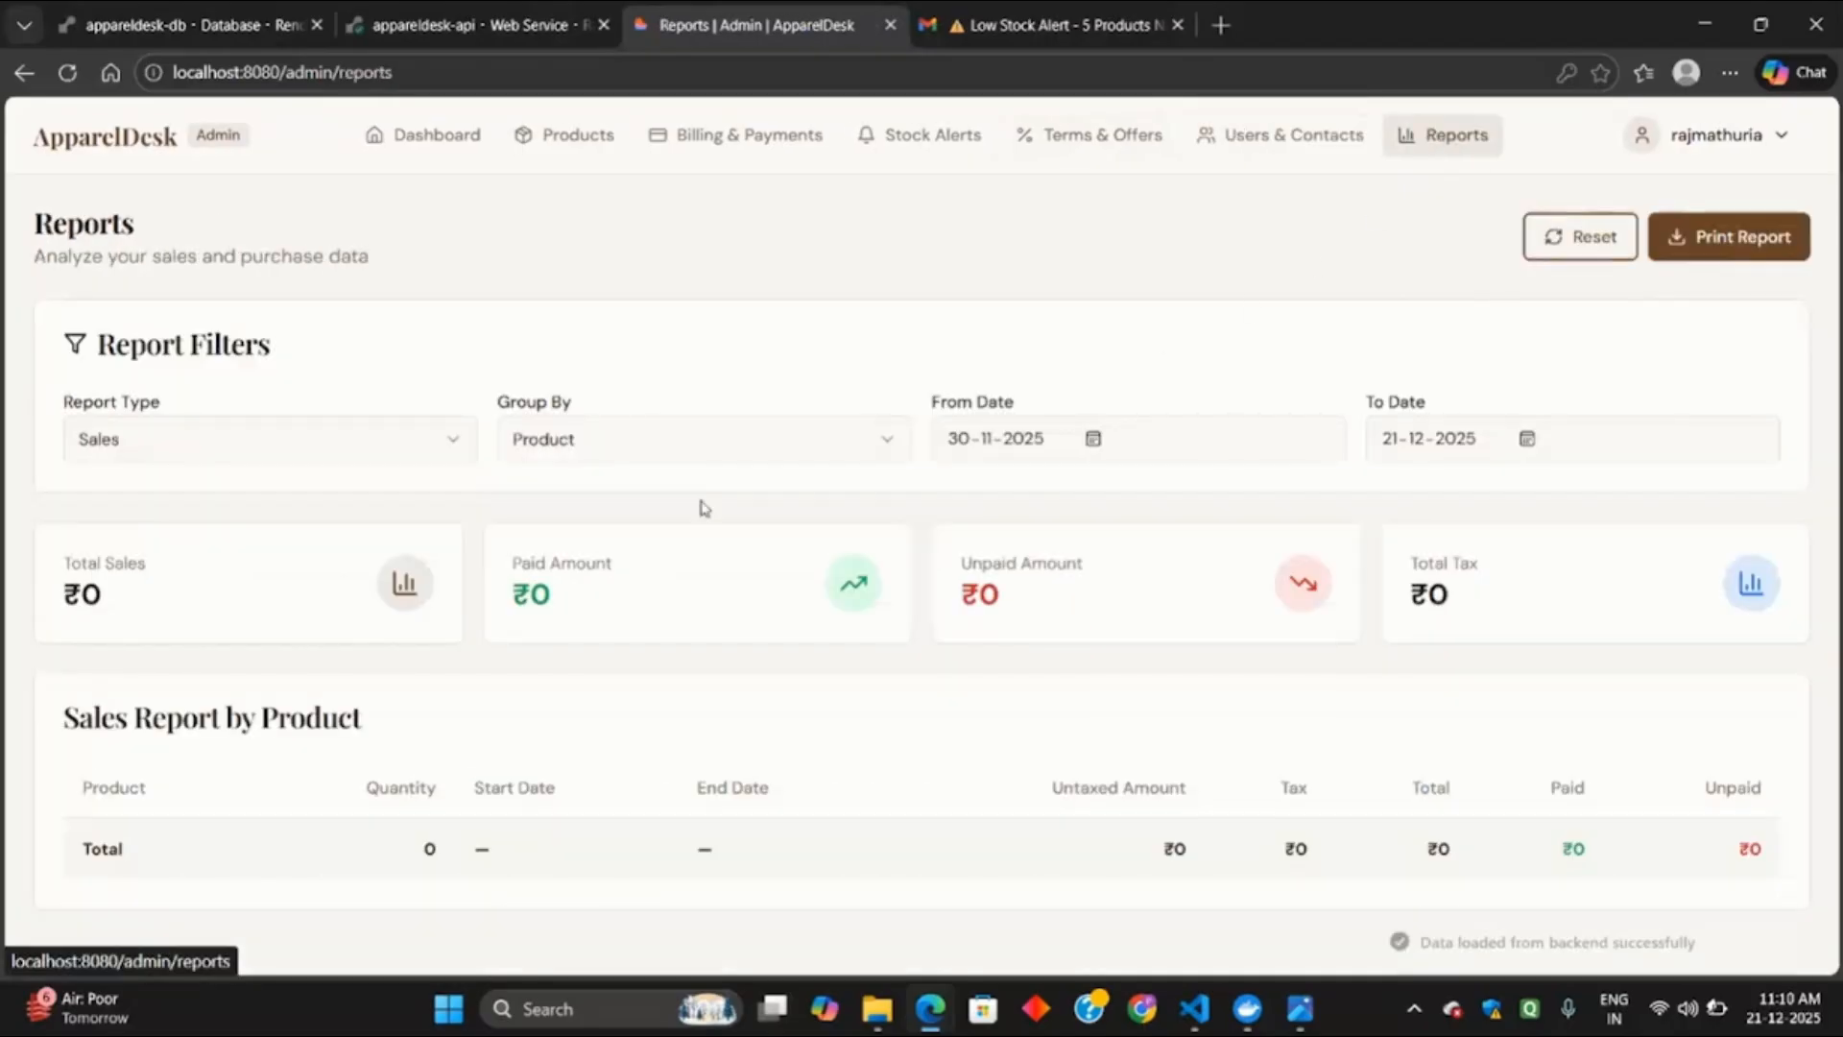
{"action": "scroll", "coordinate": [300, 428], "scroll_direction": "down", "scroll_amount": 1}
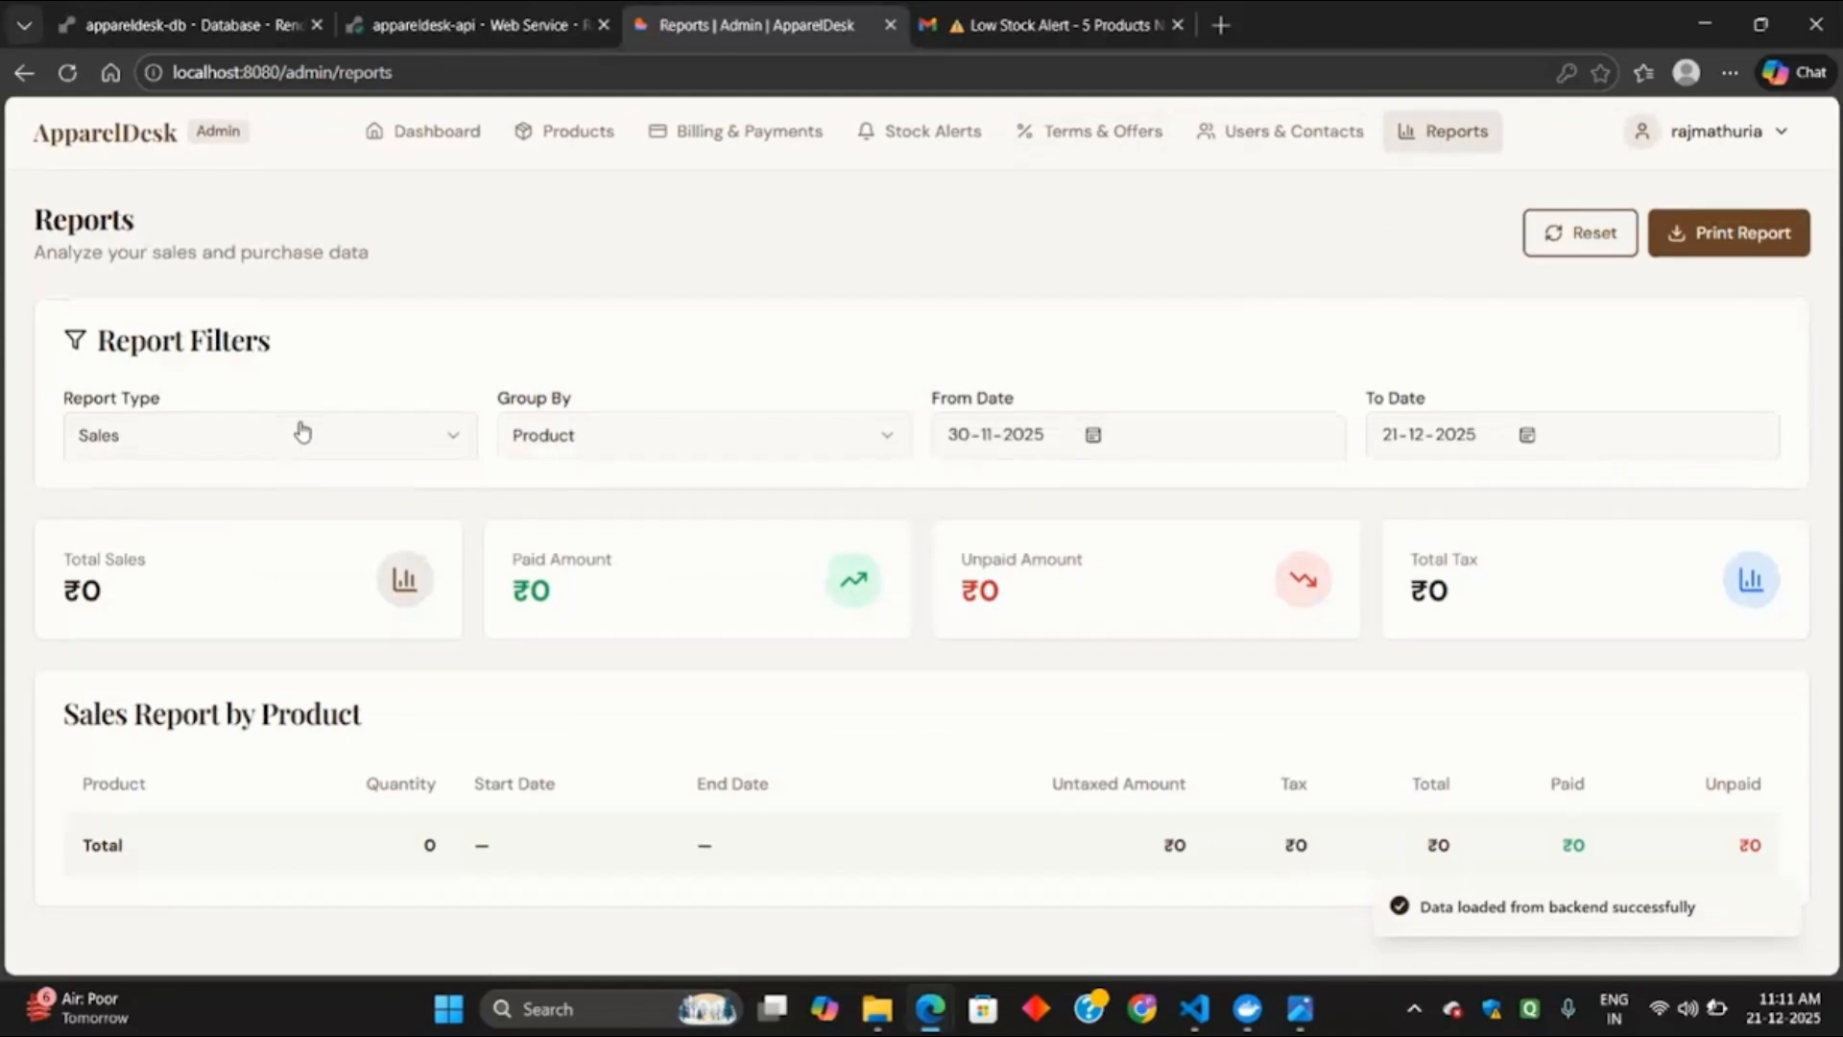
{"action": "scroll", "coordinate": [302, 431], "scroll_direction": "up", "scroll_amount": 1}
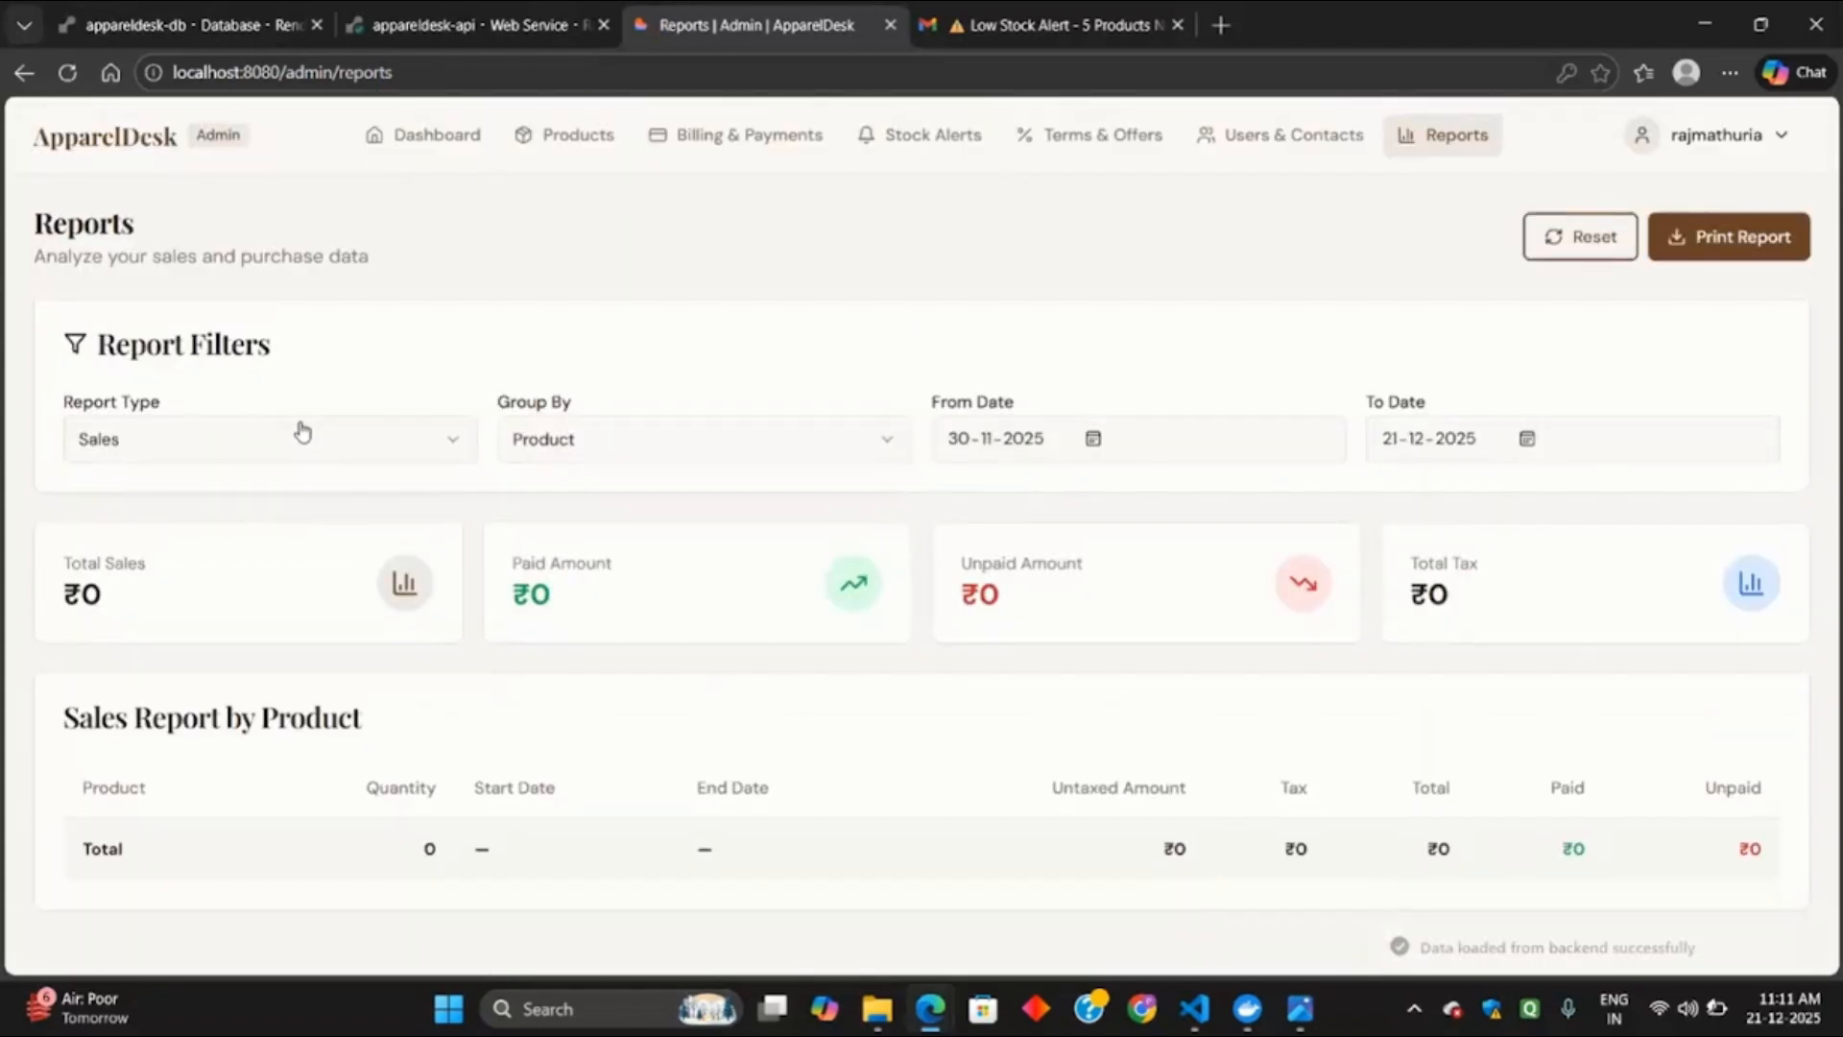
{"action": "left_click", "coordinate": [302, 431]}
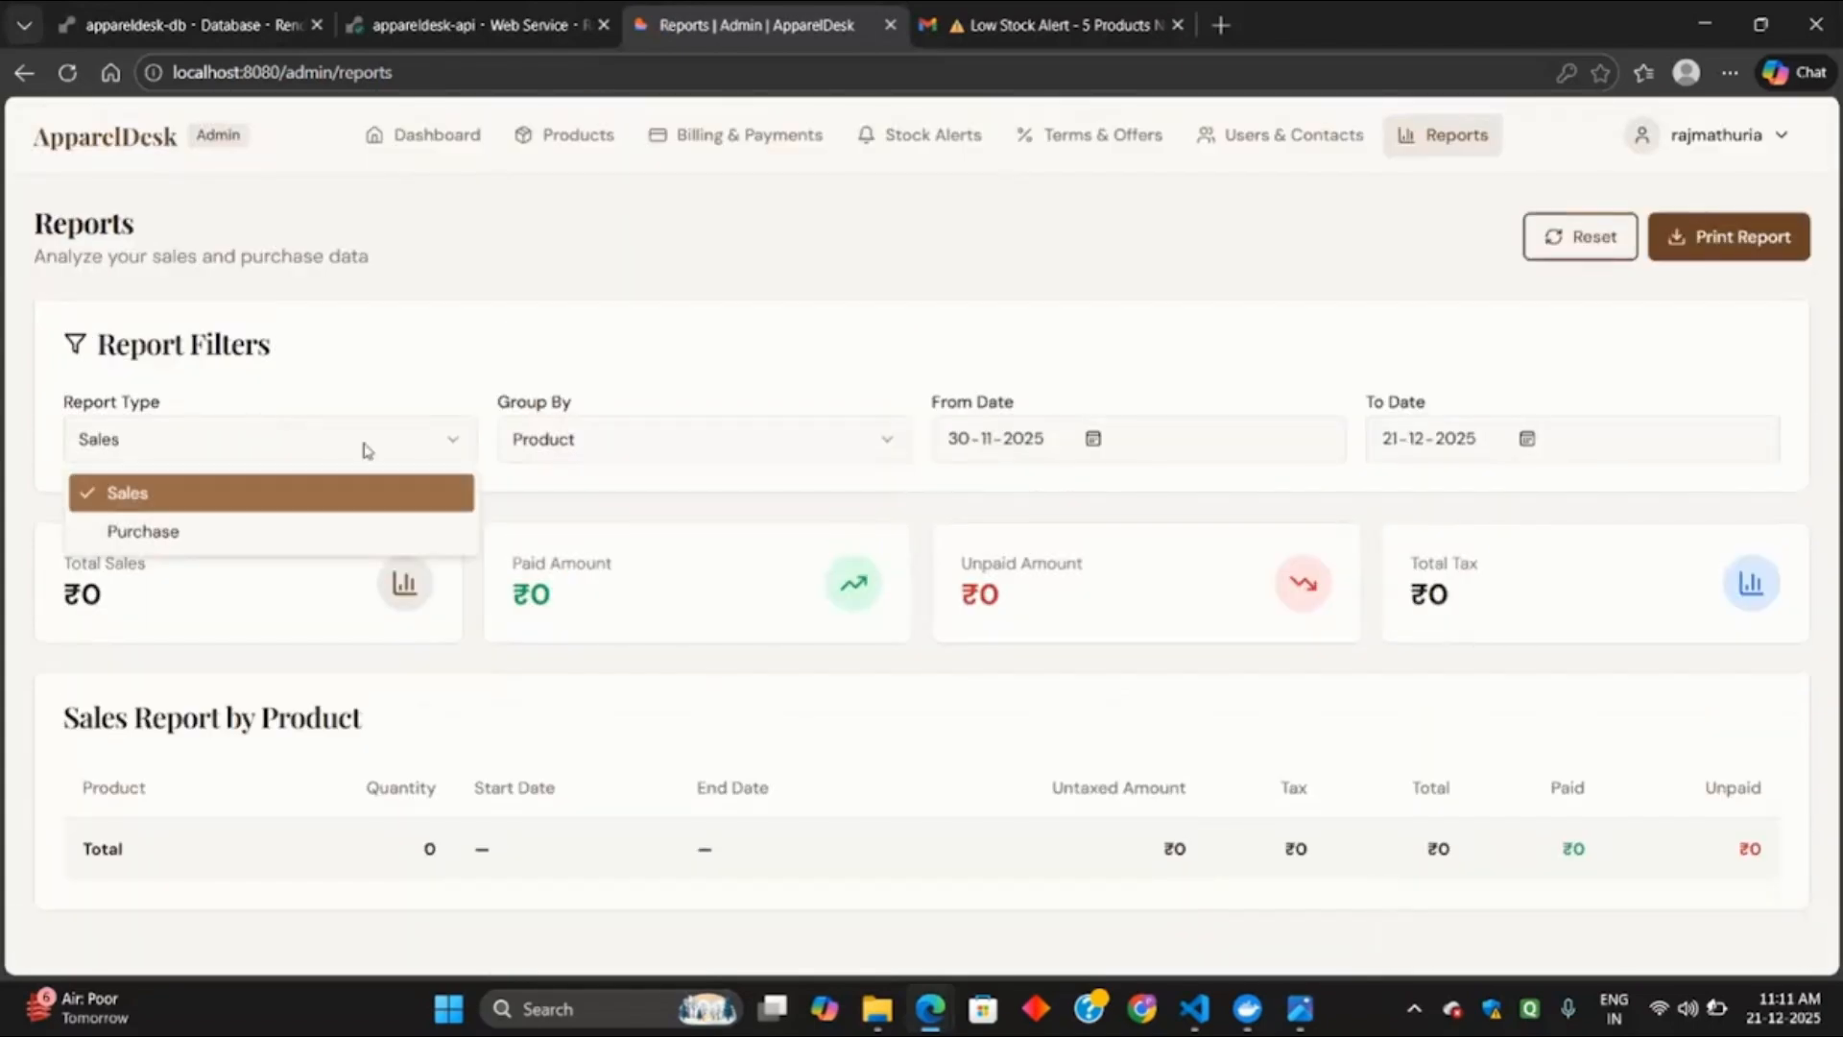
{"action": "left_click", "coordinate": [769, 459]}
{"action": "left_click", "coordinate": [771, 460]}
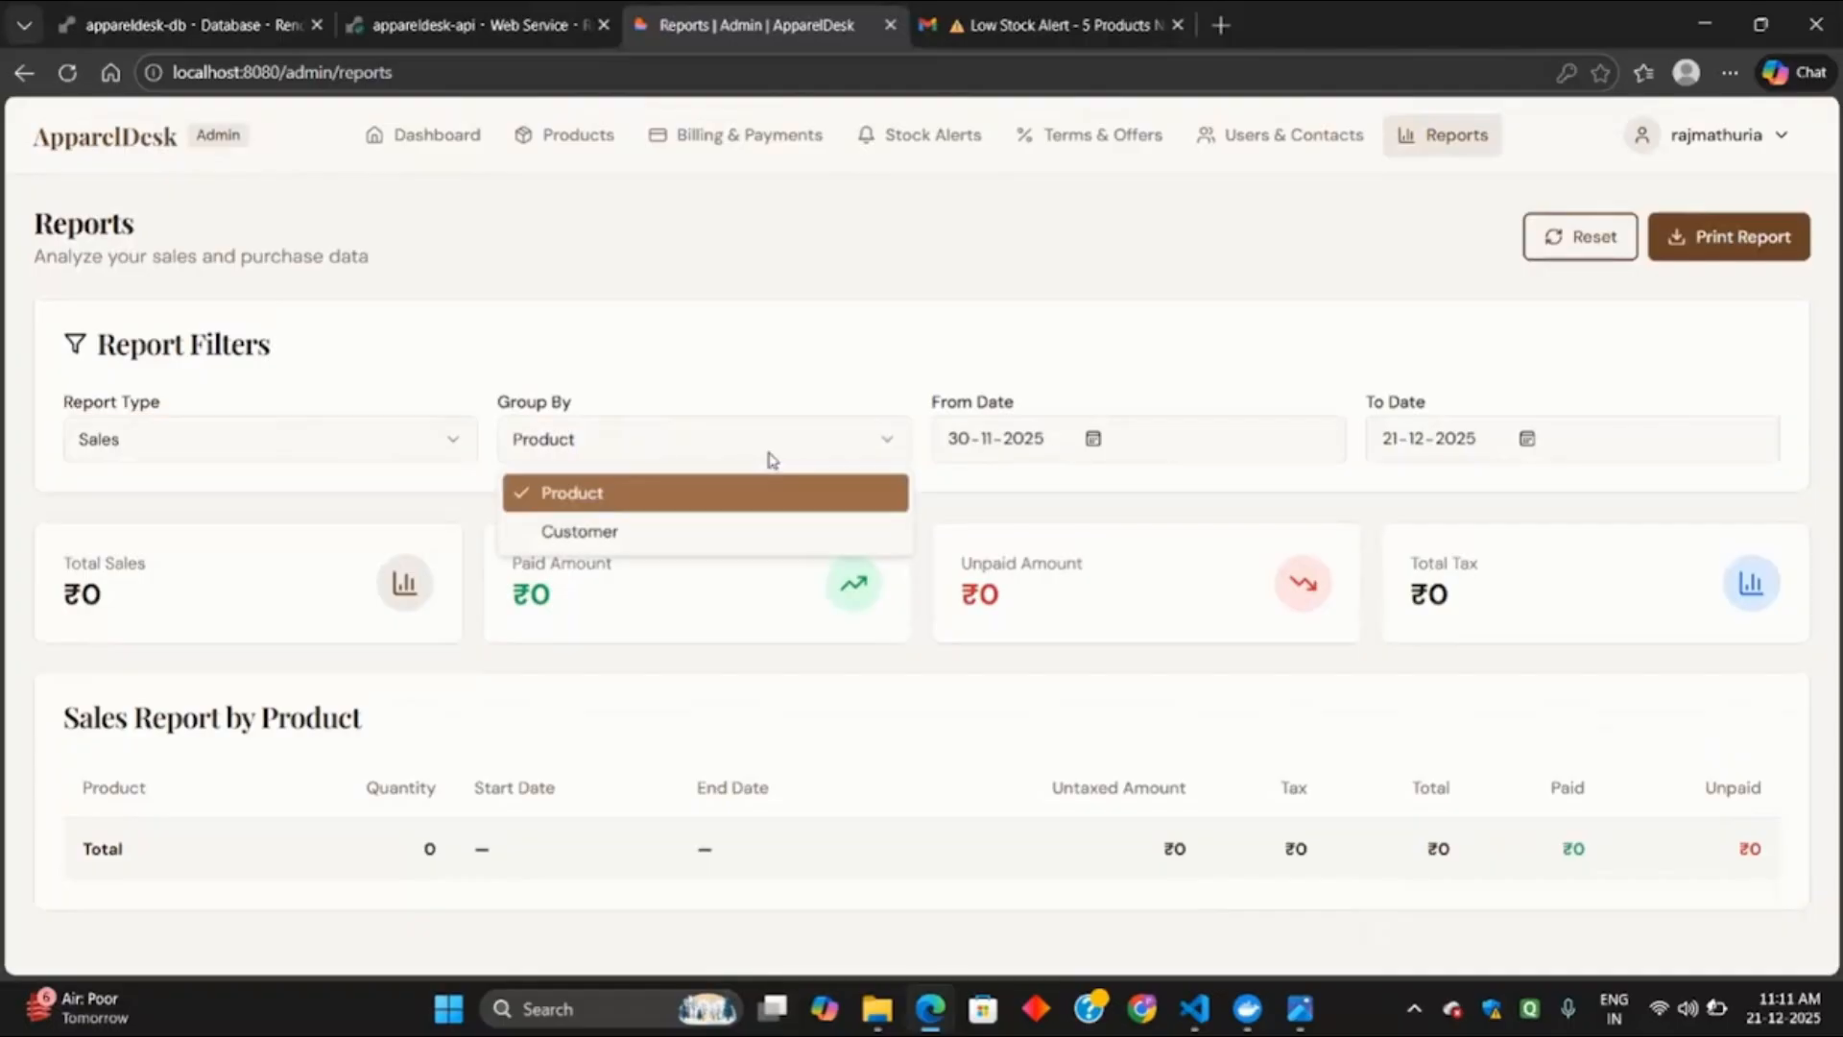
{"action": "left_click", "coordinate": [1091, 440]}
{"action": "left_click", "coordinate": [1091, 439]}
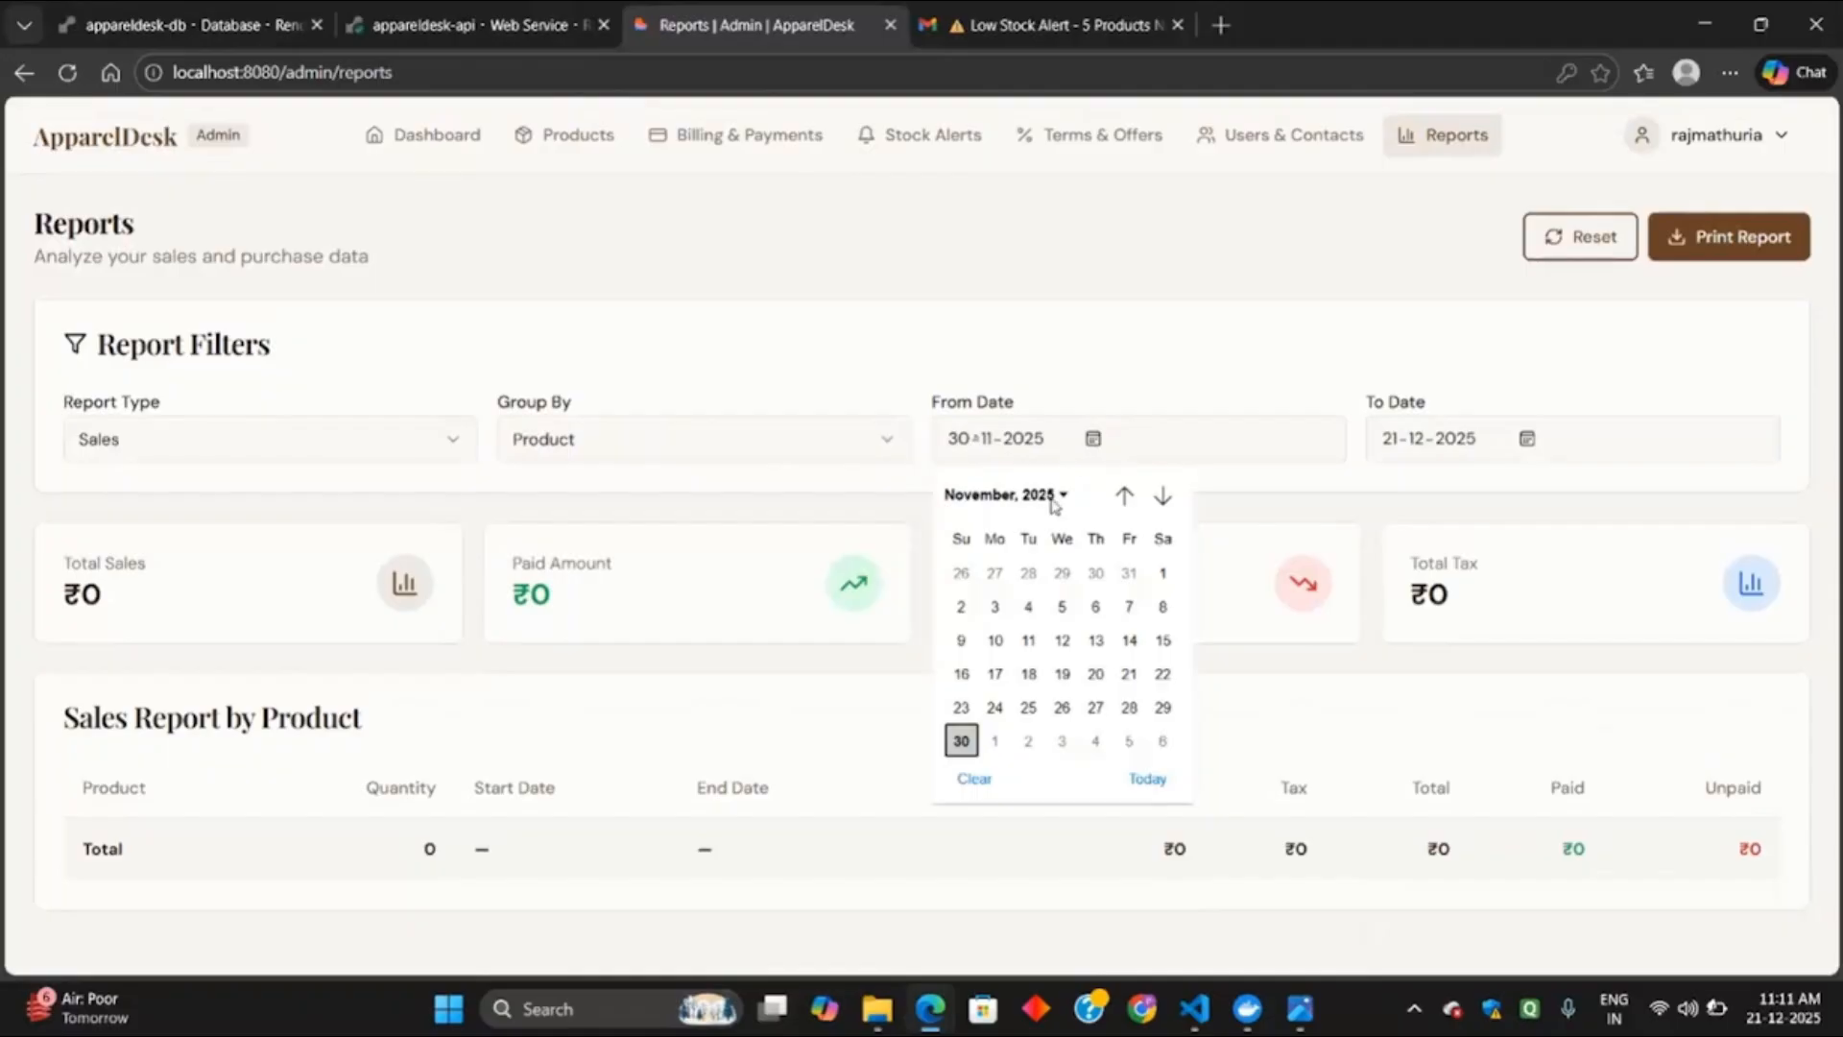
{"action": "left_click", "coordinate": [1053, 499]}
{"action": "left_click", "coordinate": [992, 588]}
{"action": "left_click", "coordinate": [1063, 571]}
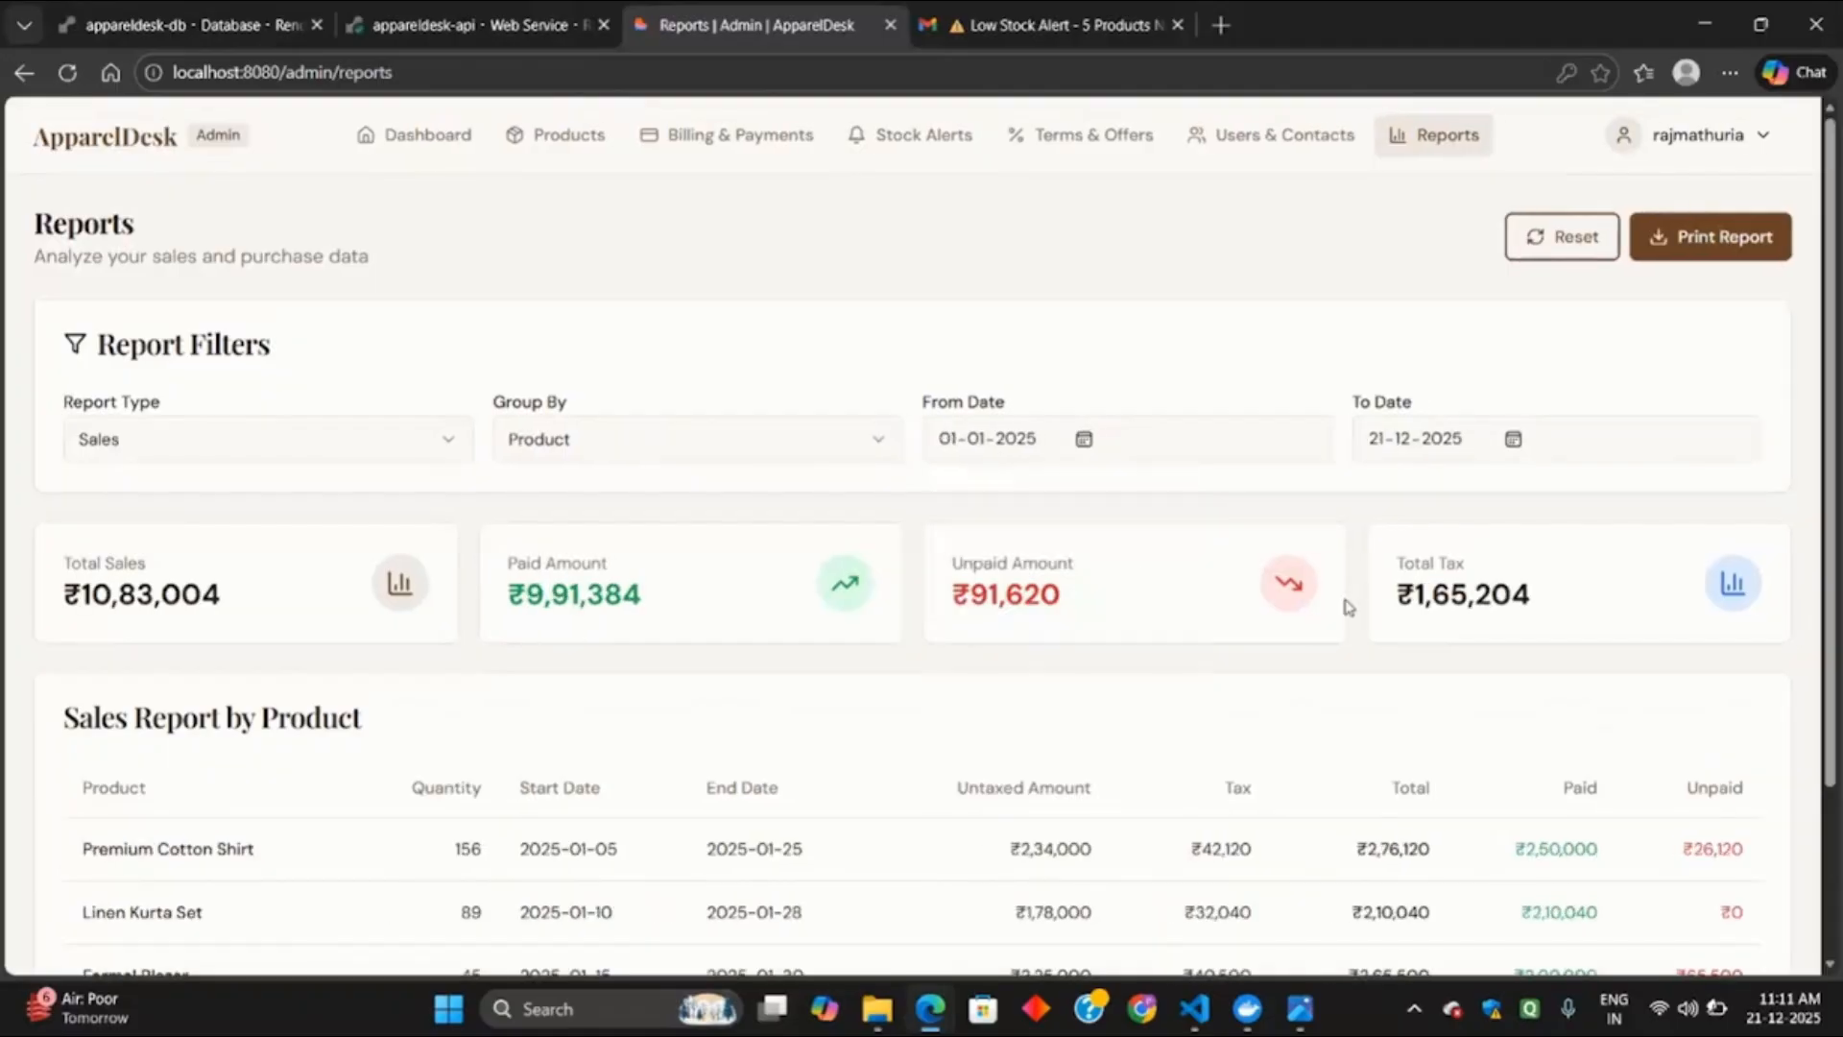
{"action": "scroll", "coordinate": [1349, 607], "scroll_direction": "down", "scroll_amount": 3}
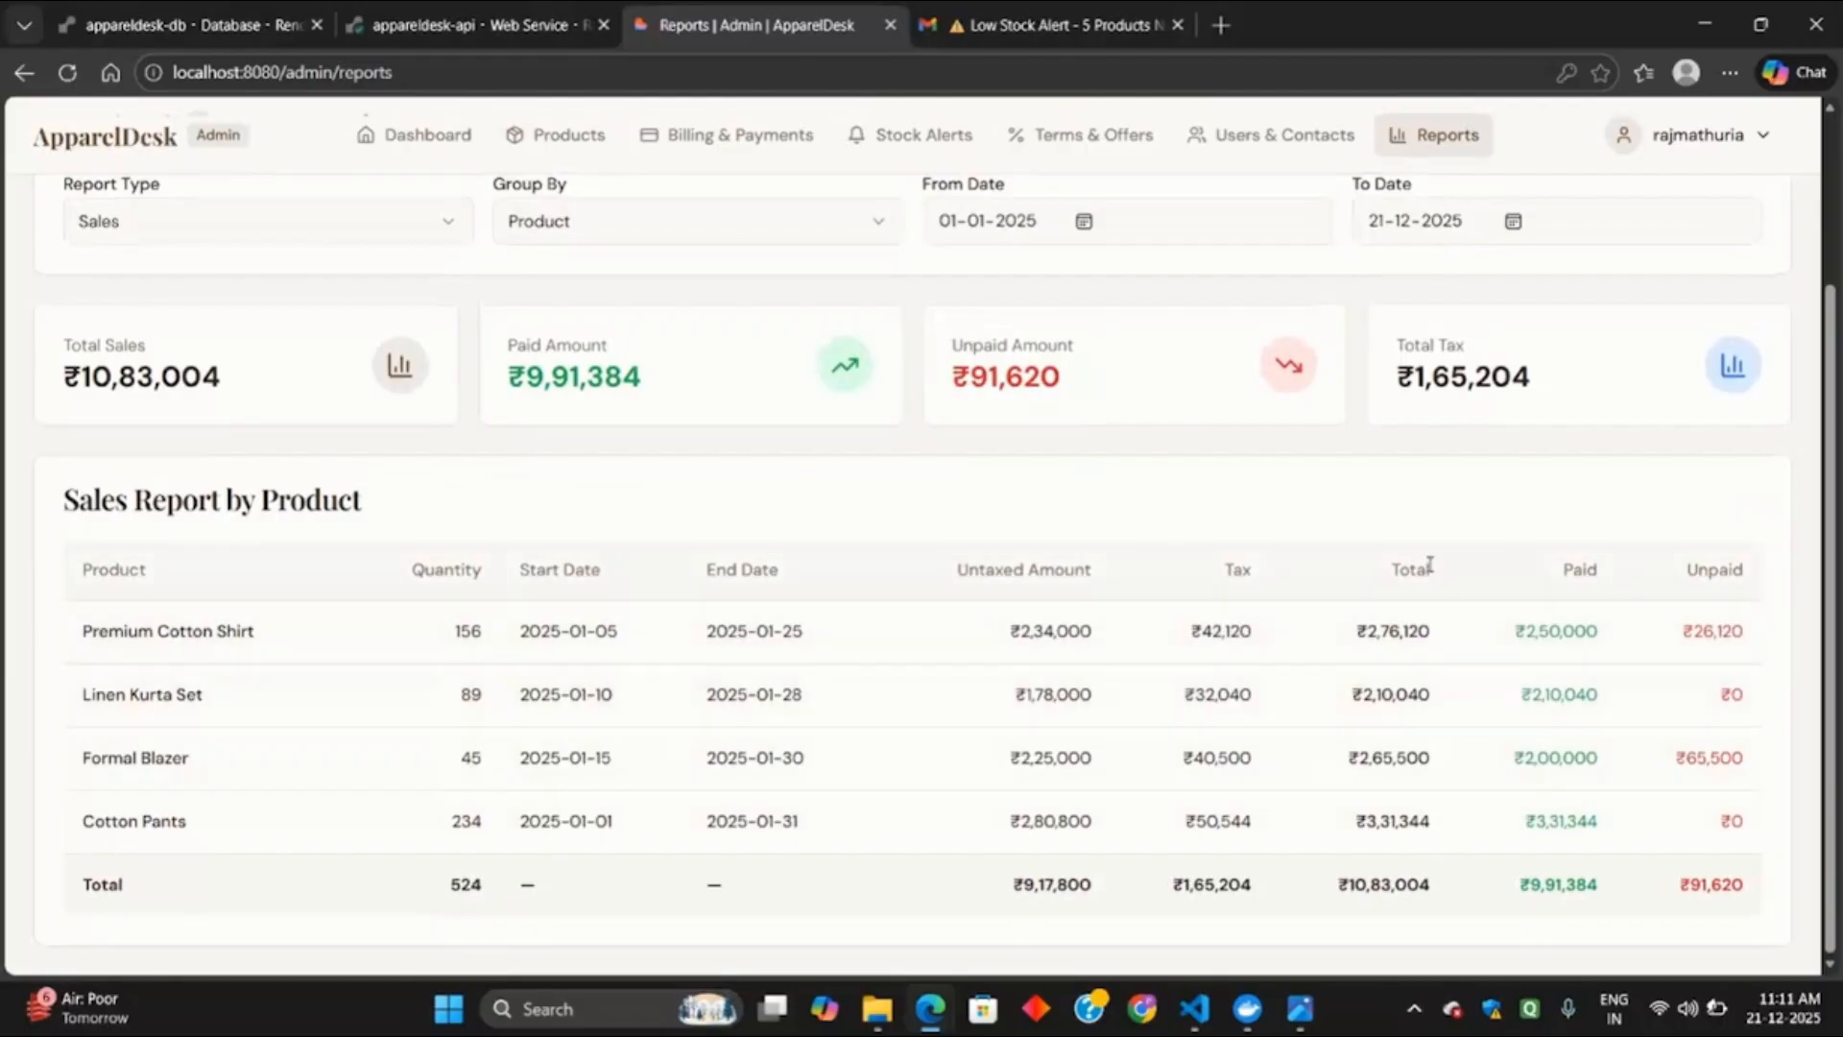
{"action": "scroll", "coordinate": [1724, 615], "scroll_direction": "up", "scroll_amount": 3}
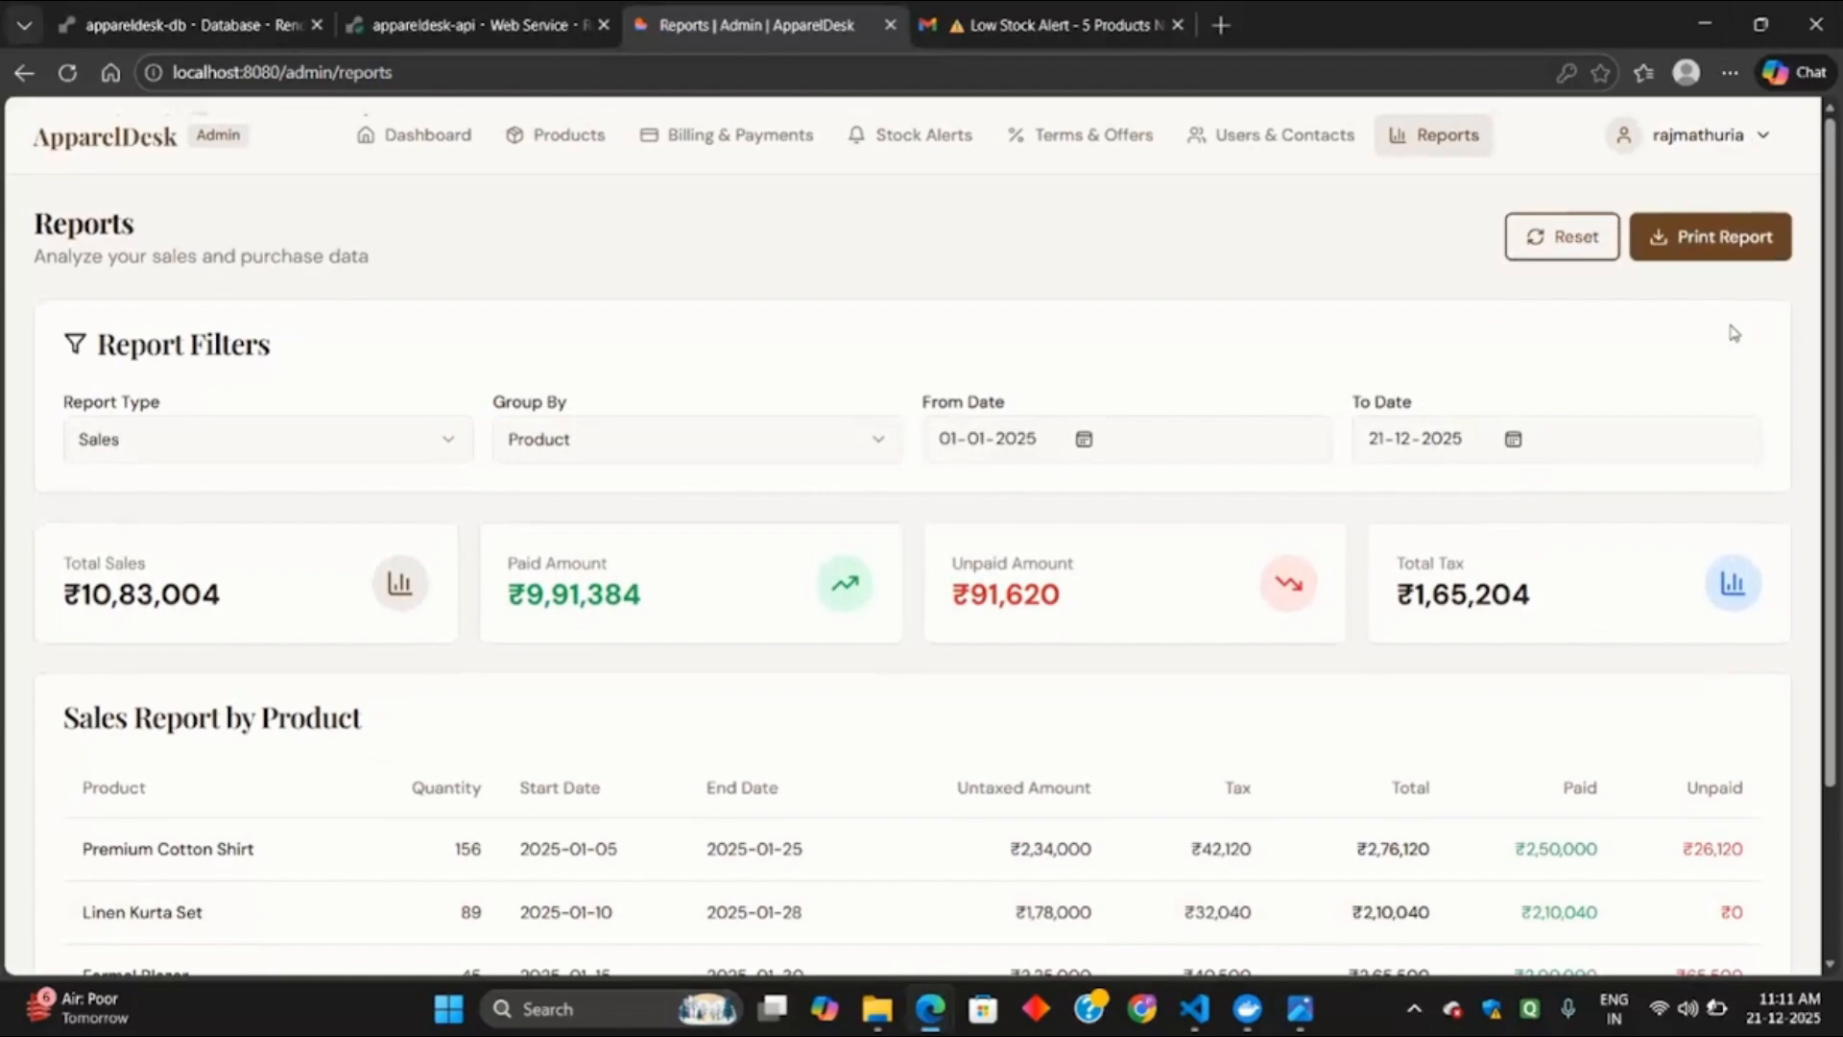
{"action": "left_click", "coordinate": [1562, 237]}
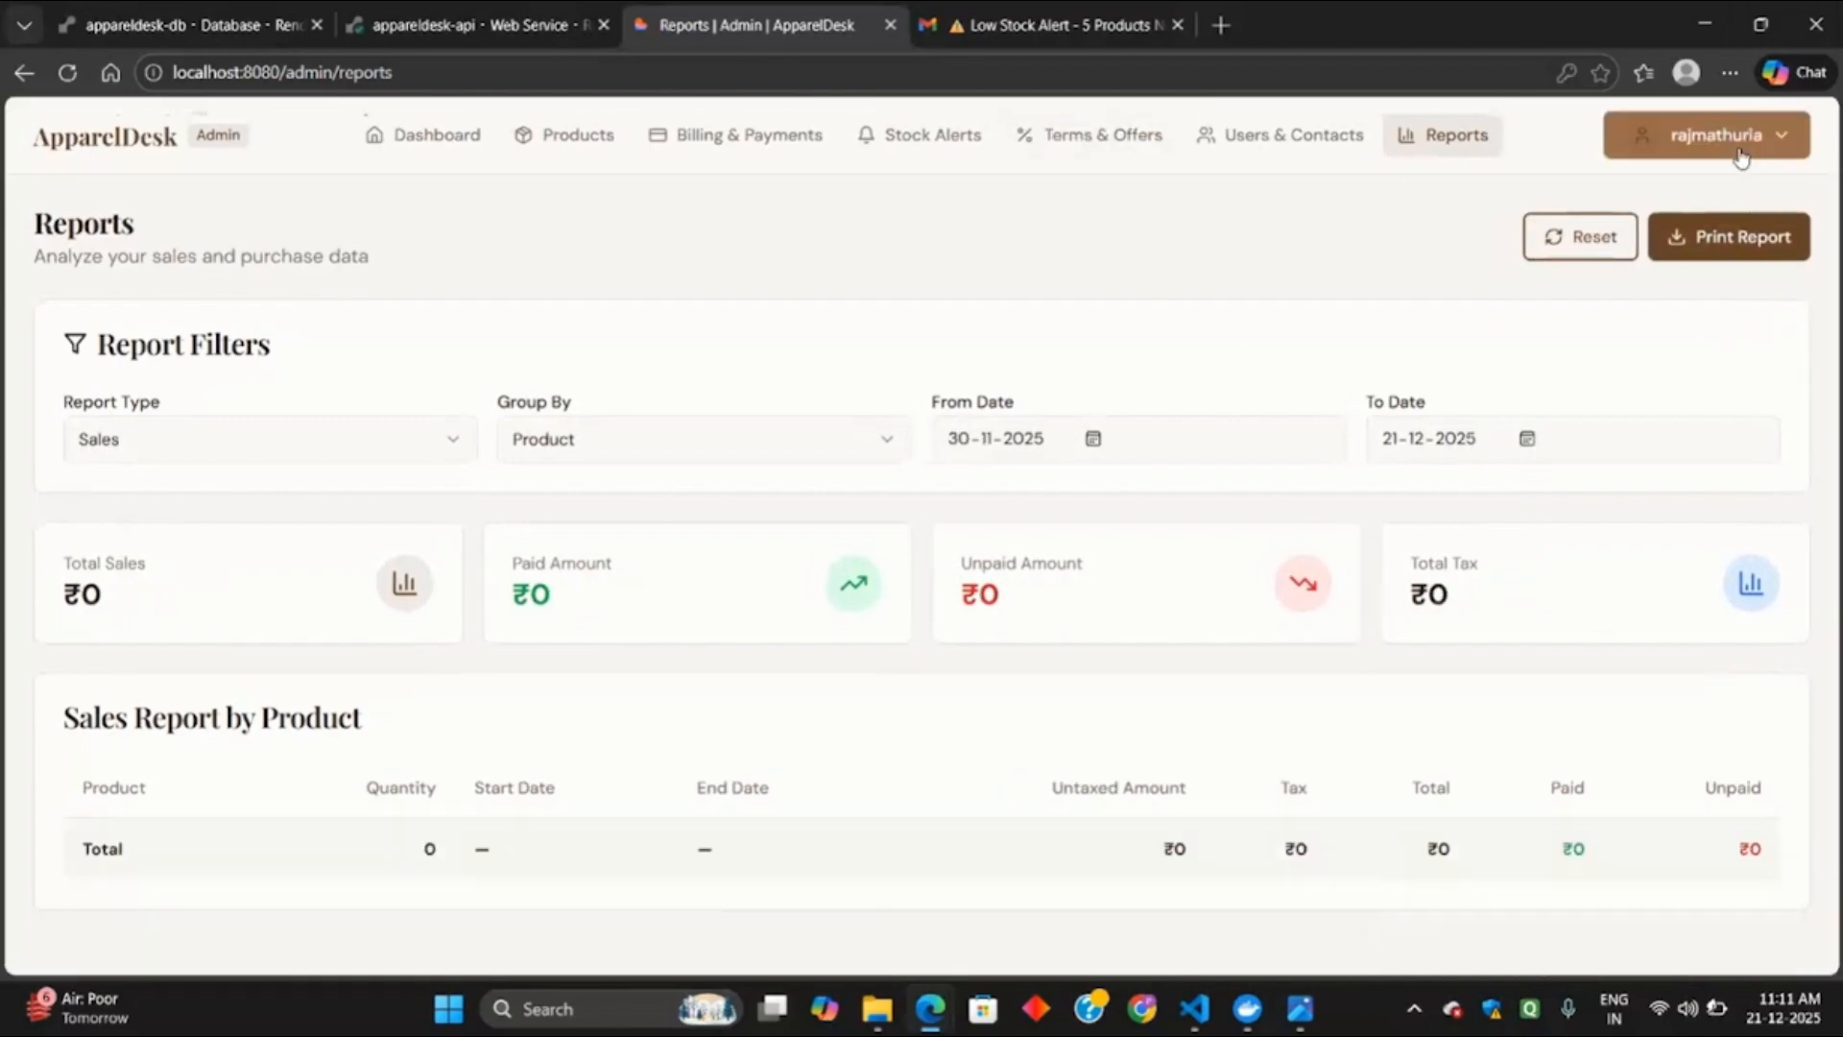